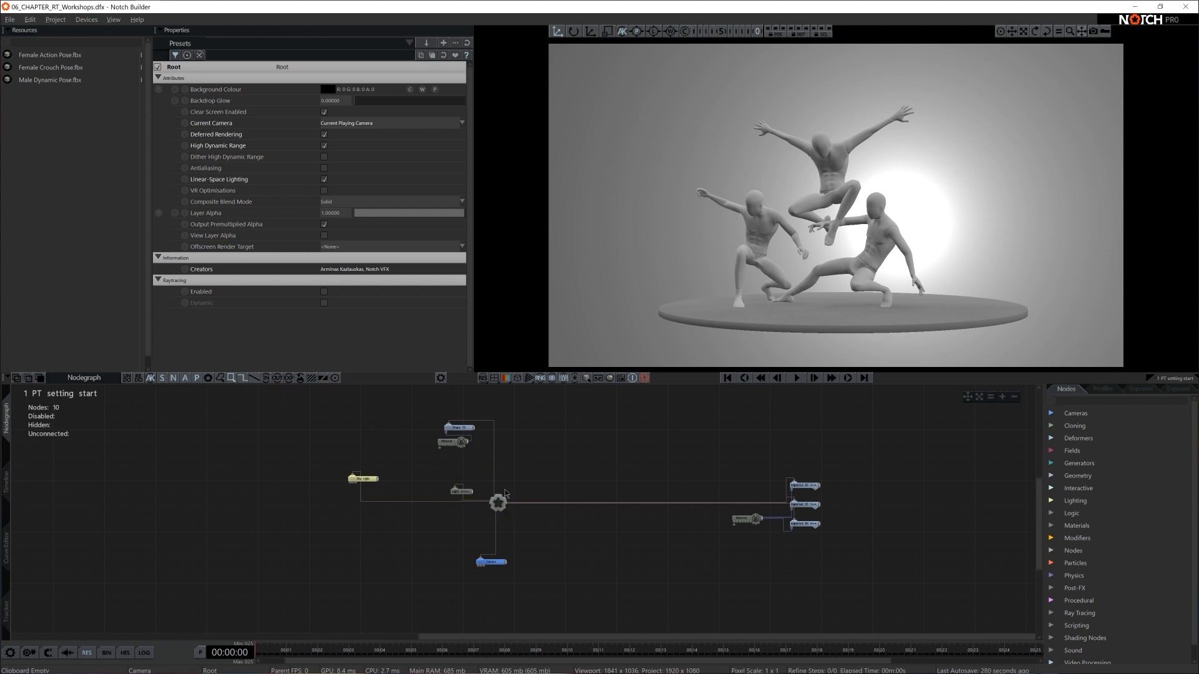
# - Rearrange the nodes, placing the Light Scattering Beam beside the Sky Light and moving the figures' Material farther from the imported 3D scenes
pyautogui.scroll(2, 505, 493)
pyautogui.moveTo(426, 480); pyautogui.dragTo(309, 485)
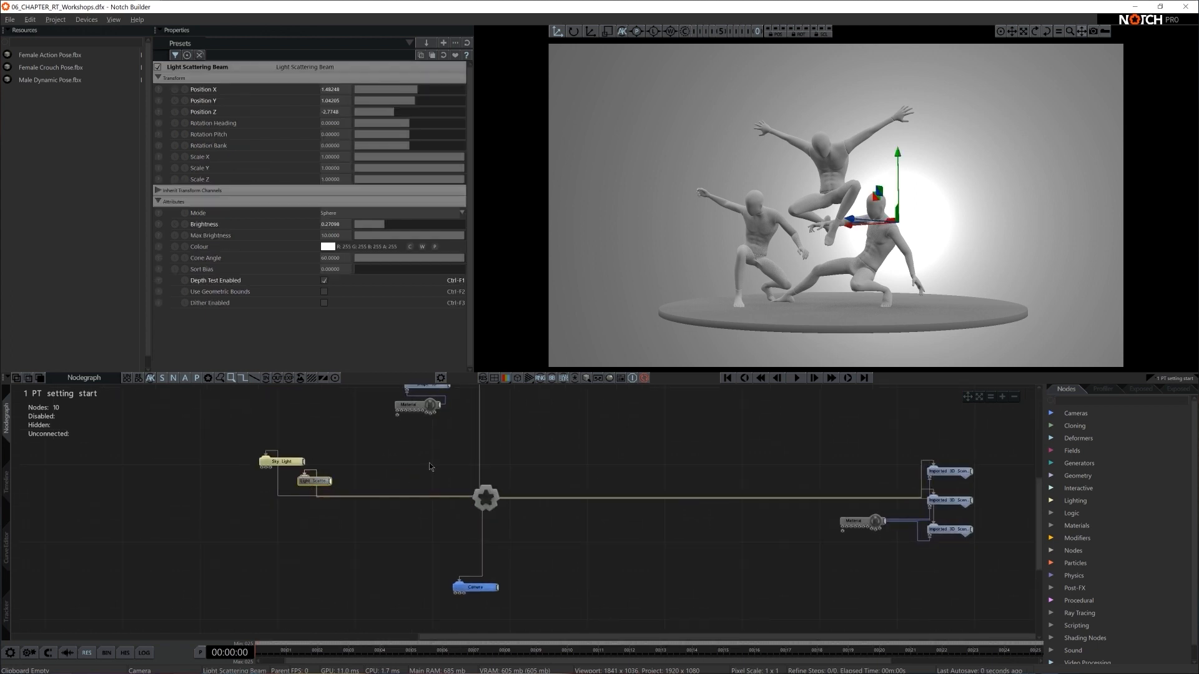
pyautogui.moveTo(569, 463); pyautogui.dragTo(560, 509, button='middle')
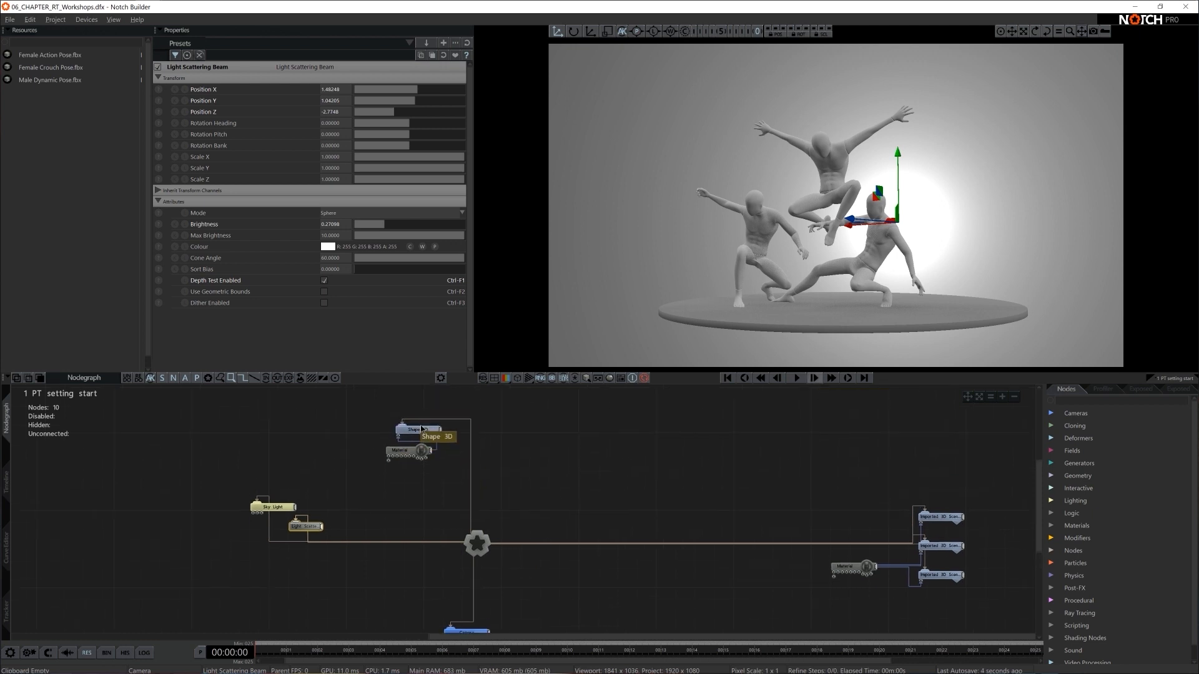
pyautogui.moveTo(726, 470); pyautogui.dragTo(576, 461, button='middle')
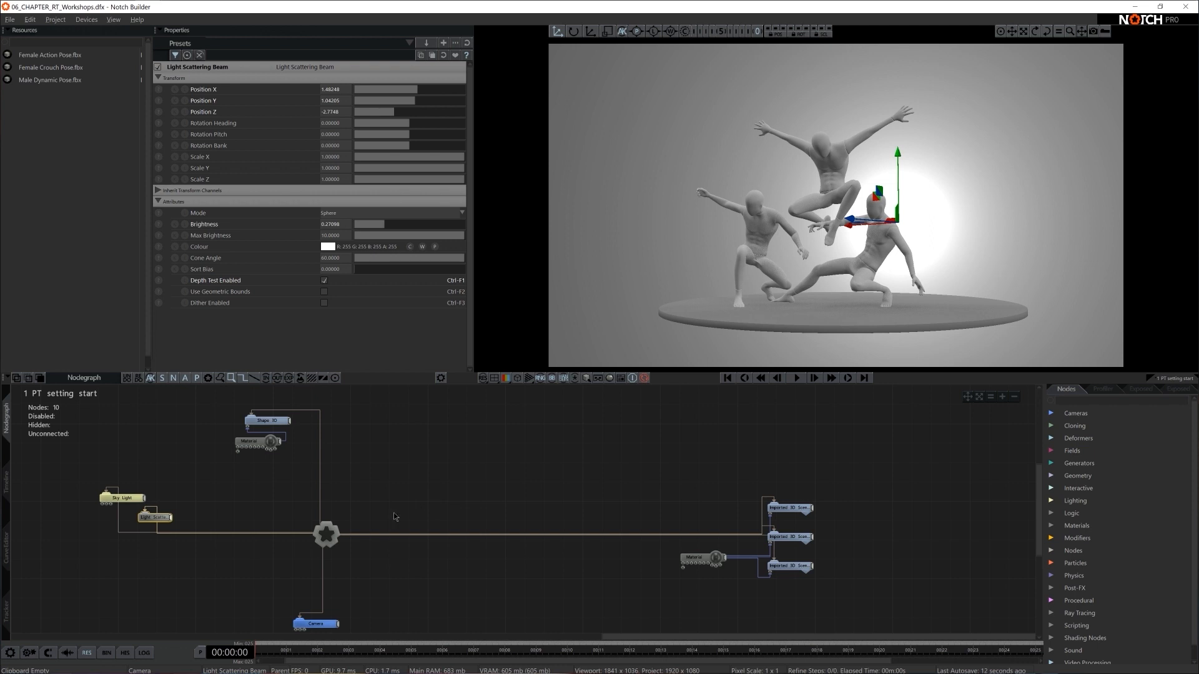
pyautogui.moveTo(394, 517); pyautogui.dragTo(460, 498, button='middle')
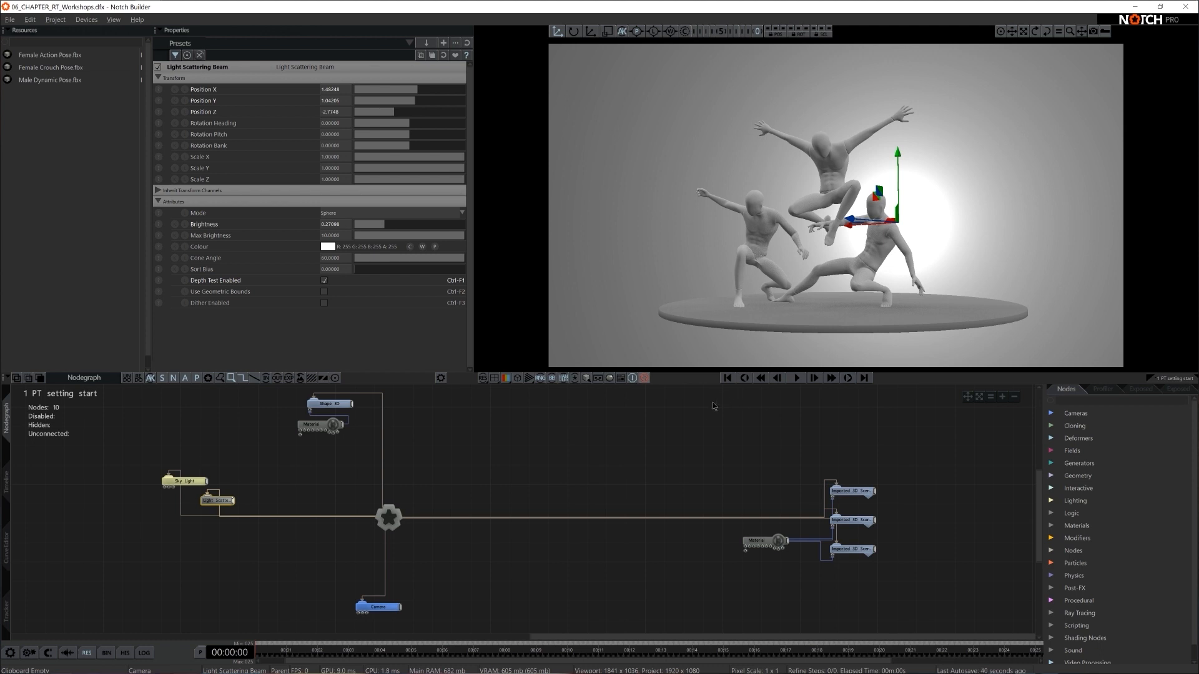
pyautogui.moveTo(706, 418); pyautogui.dragTo(735, 525, button='middle')
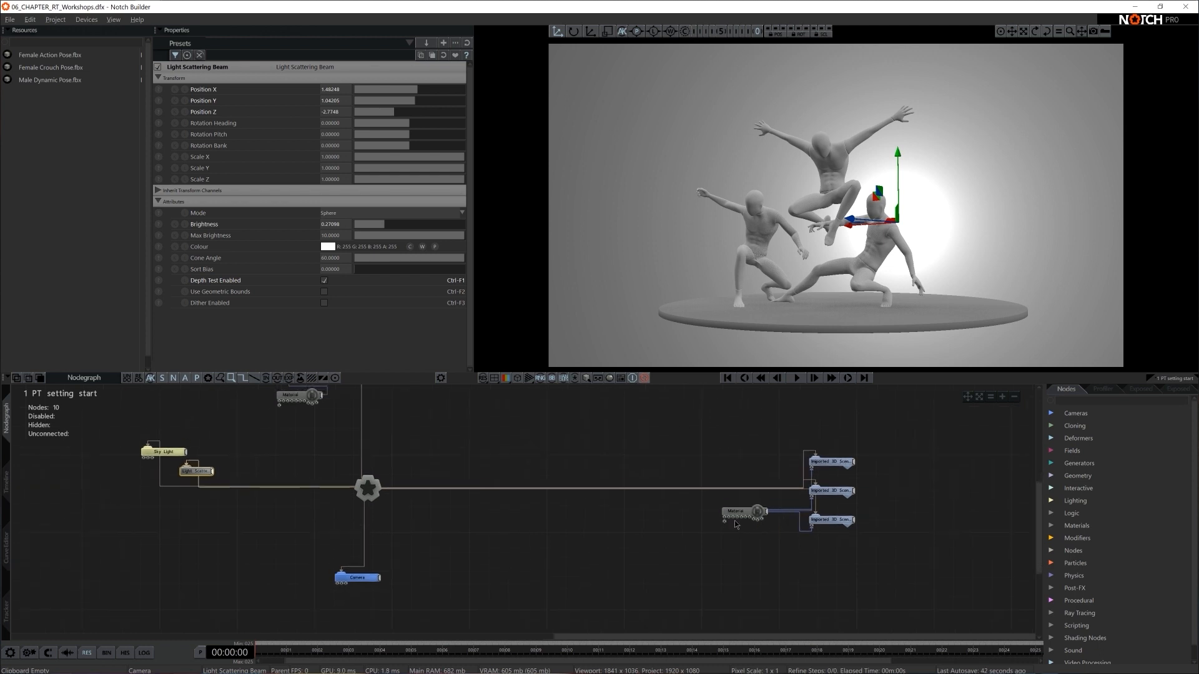
pyautogui.moveTo(736, 524); pyautogui.dragTo(687, 524)
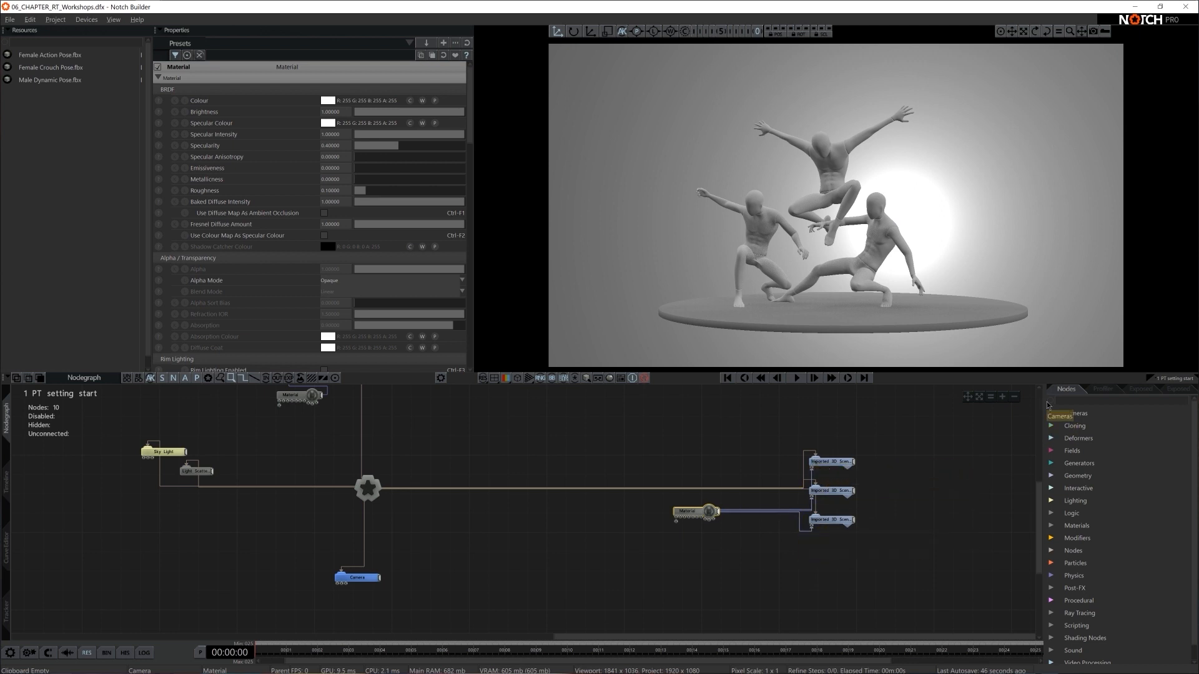
# - Add a Fractal Noise generator near the figures' Material node and connect it to the Material's first input
pyautogui.click(1078, 401)
pyautogui.write('fracta')
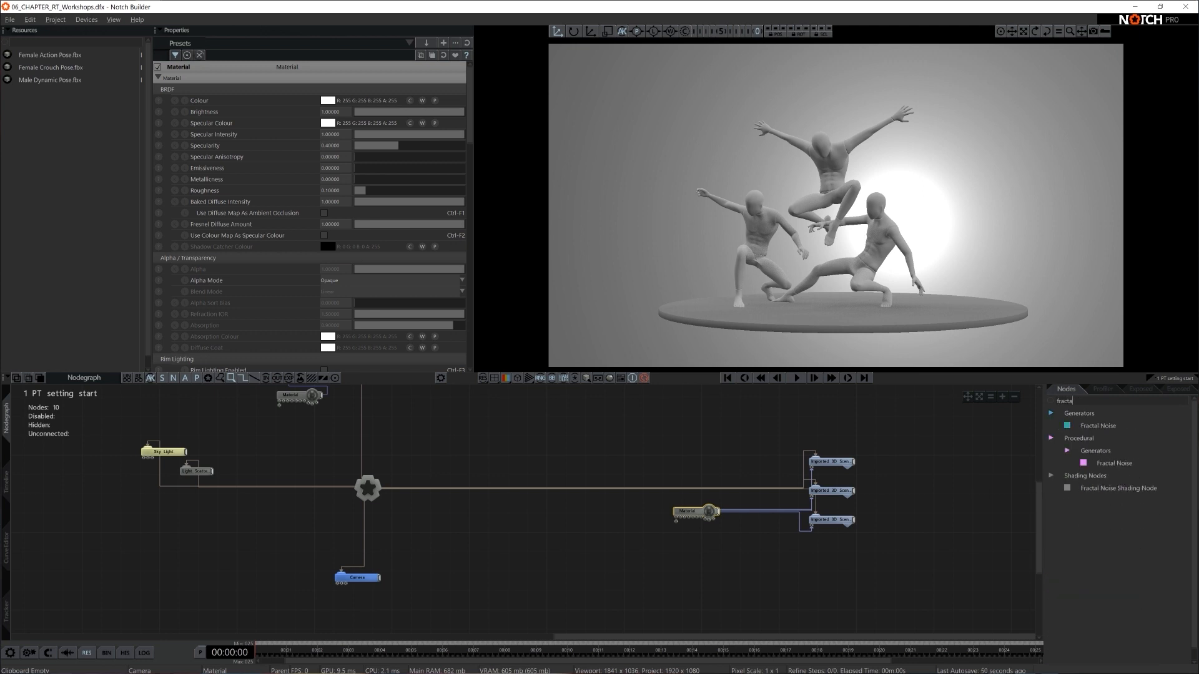
pyautogui.moveTo(1098, 425); pyautogui.dragTo(618, 567)
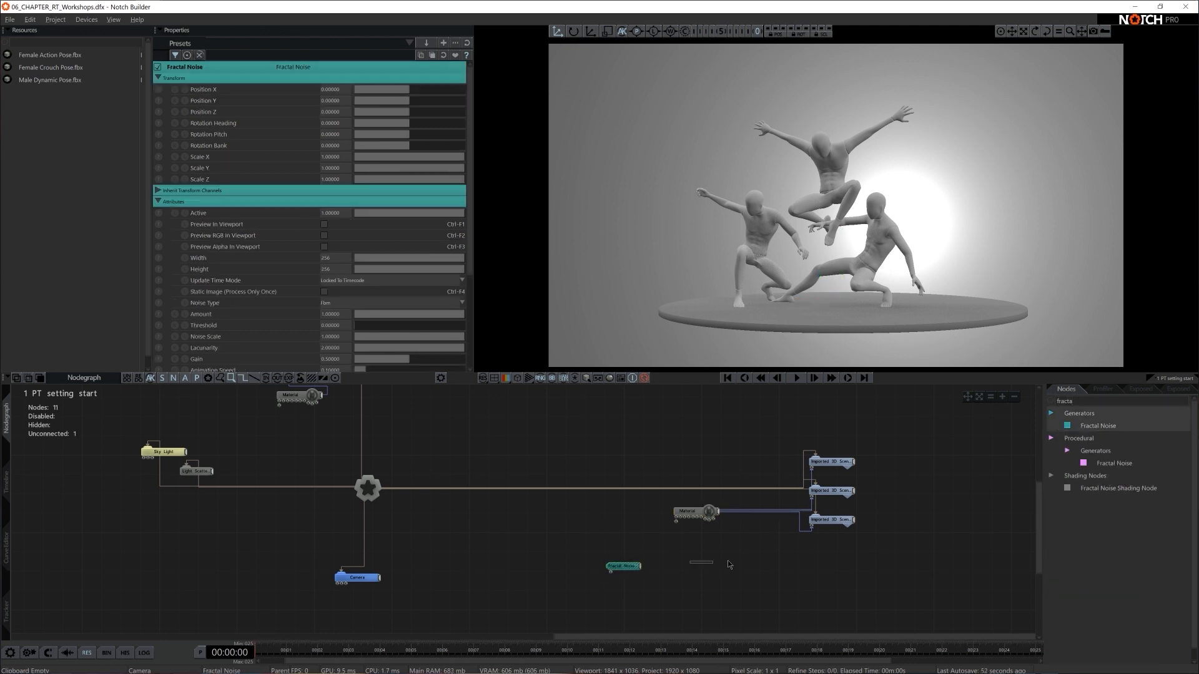
pyautogui.scroll(3, 679, 568)
pyautogui.moveTo(718, 627); pyautogui.dragTo(817, 522)
pyautogui.click(781, 517)
# - Preview the Fractal Noise in the viewport and set its width and height to 1920 each
pyautogui.click(757, 560)
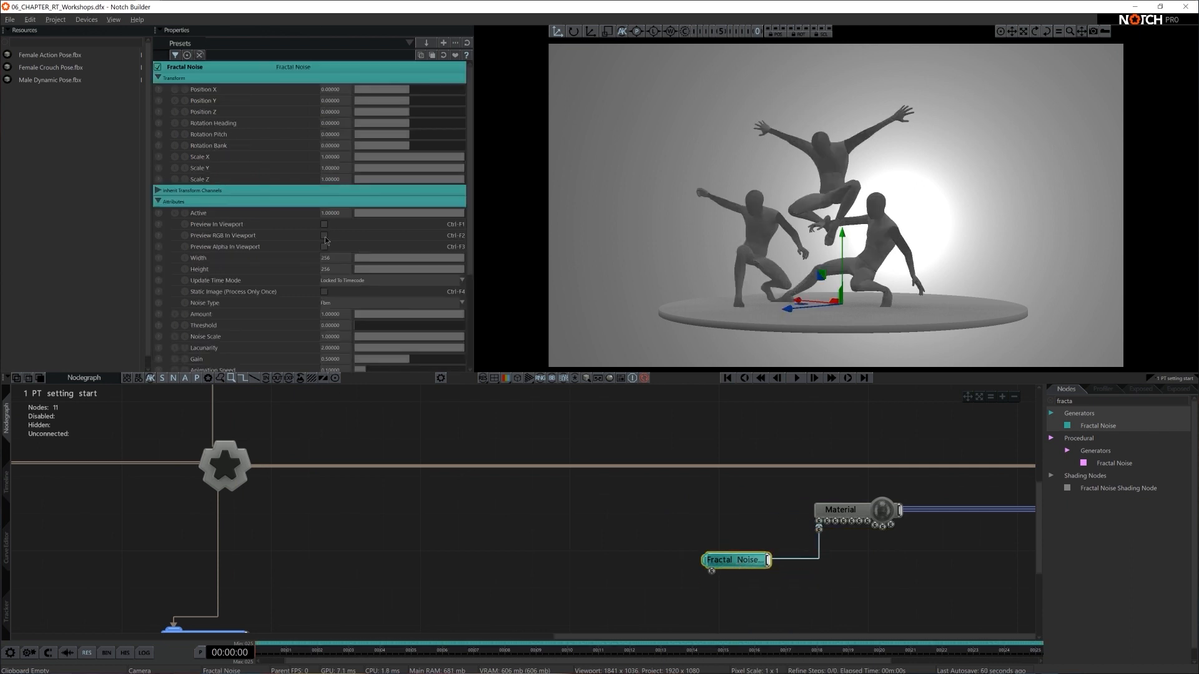
pyautogui.click(324, 225)
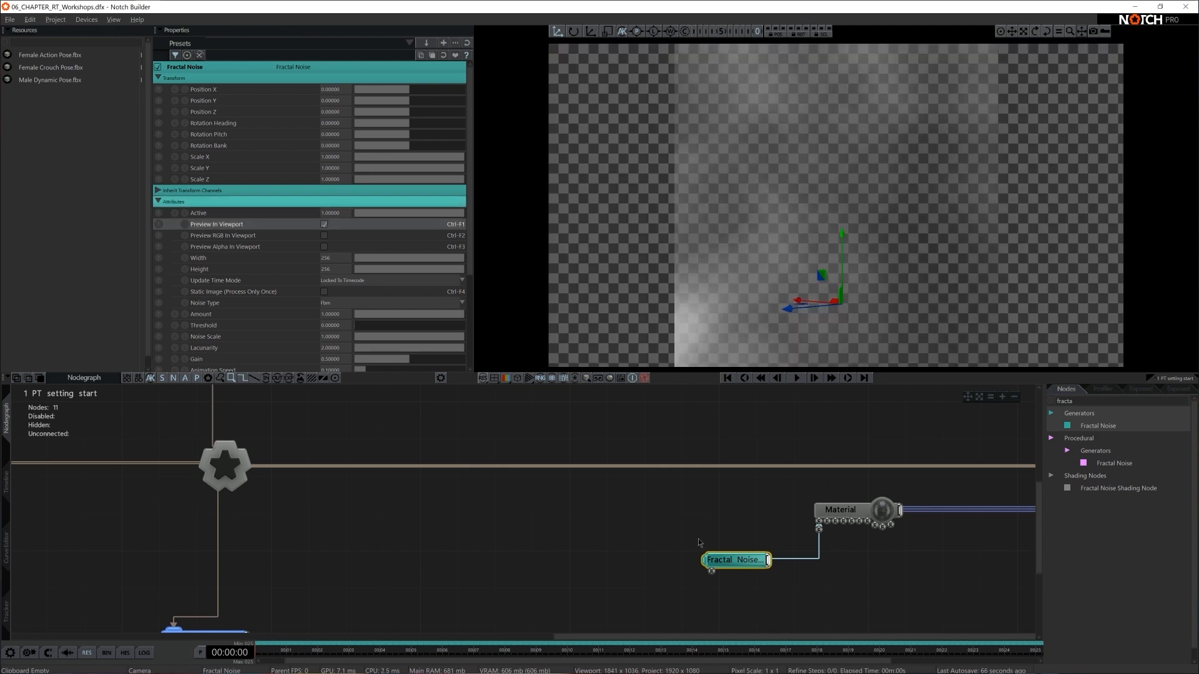
pyautogui.scroll(-3, 335, 247)
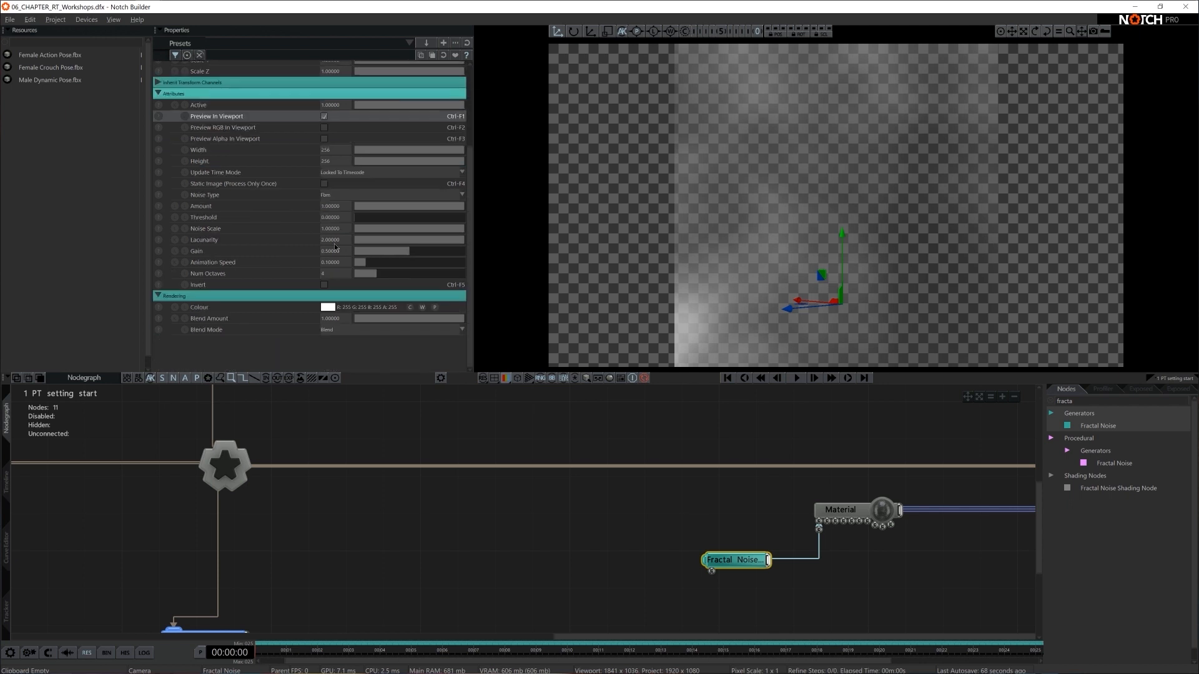
pyautogui.doubleClick(327, 150)
pyautogui.write('1920')
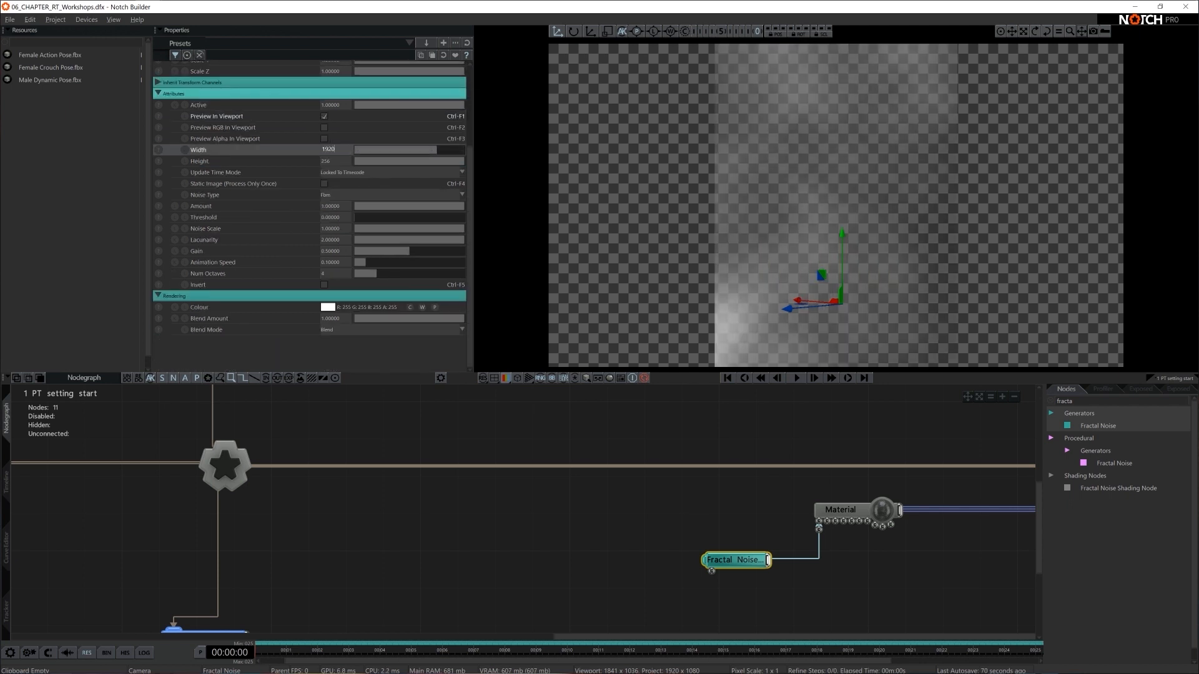
pyautogui.press('Tab')
pyautogui.write('1080')
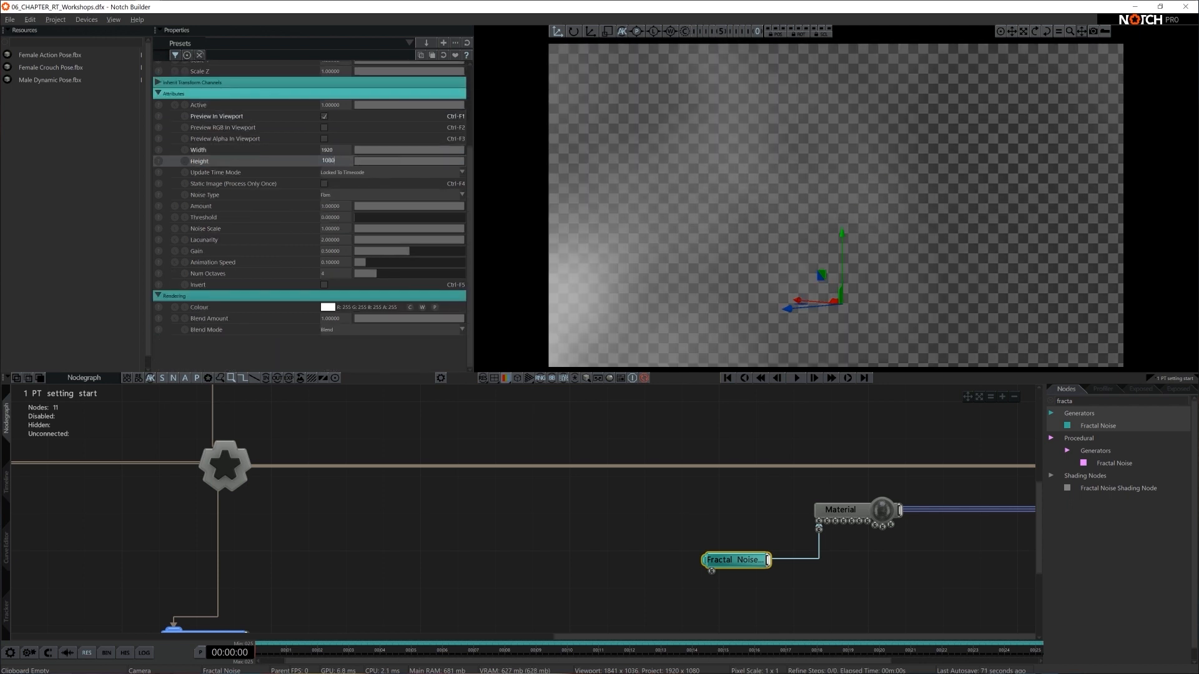
pyautogui.doubleClick(329, 163)
pyautogui.write('1920')
pyautogui.press('Return')
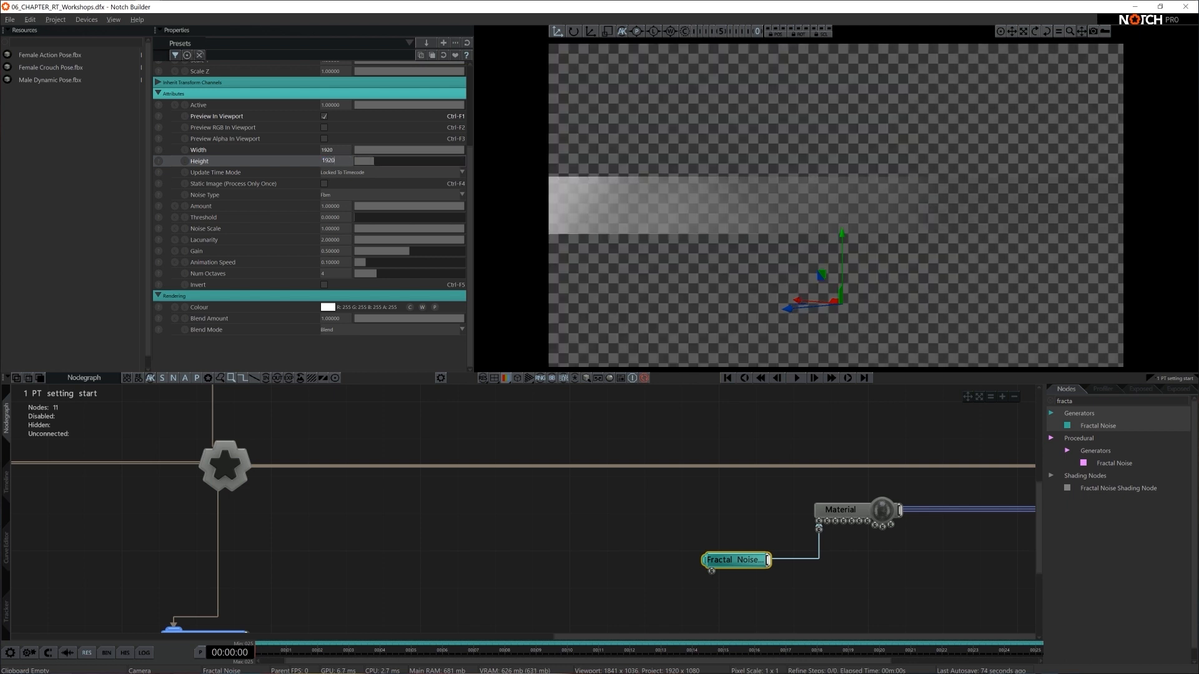
# - Compare the Fractal Noise types and set the noise type to Warped 3
pyautogui.click(341, 197)
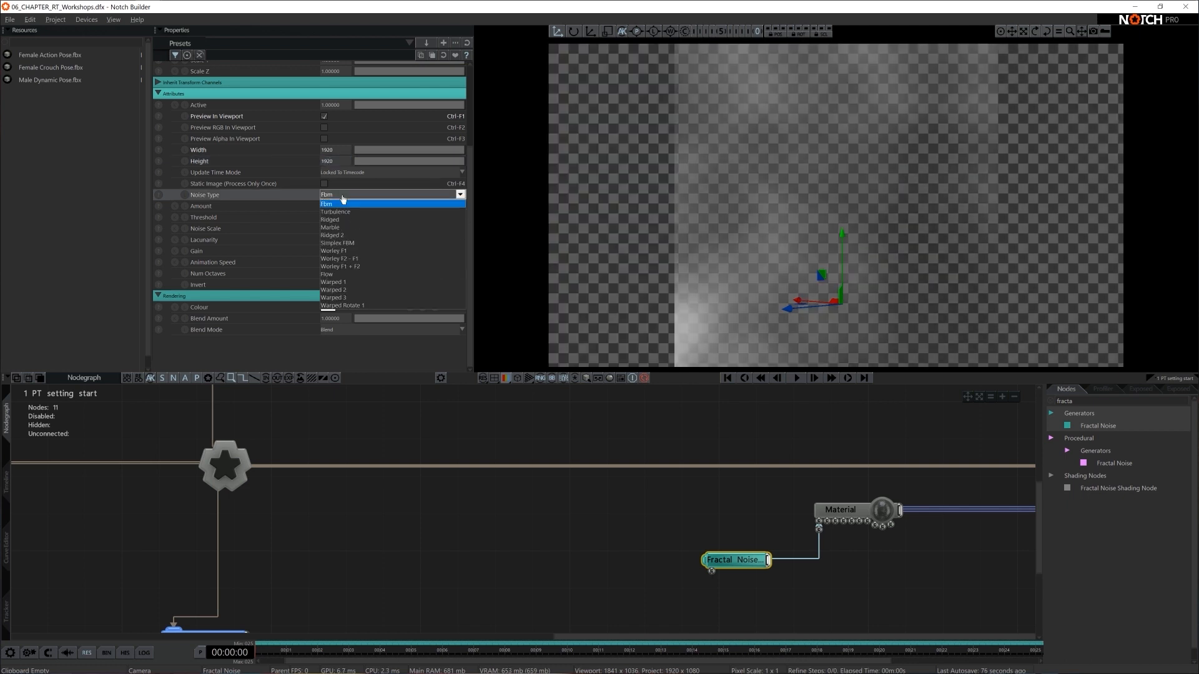
pyautogui.press('Down')
pyautogui.press('Down')
pyautogui.press('Down')
pyautogui.press('Down')
pyautogui.press('Down')
pyautogui.press('Down')
pyautogui.press('Down')
pyautogui.press('Down')
pyautogui.press('Down')
pyautogui.press('Down')
pyautogui.press('Down')
pyautogui.press('Down')
pyautogui.press('Down')
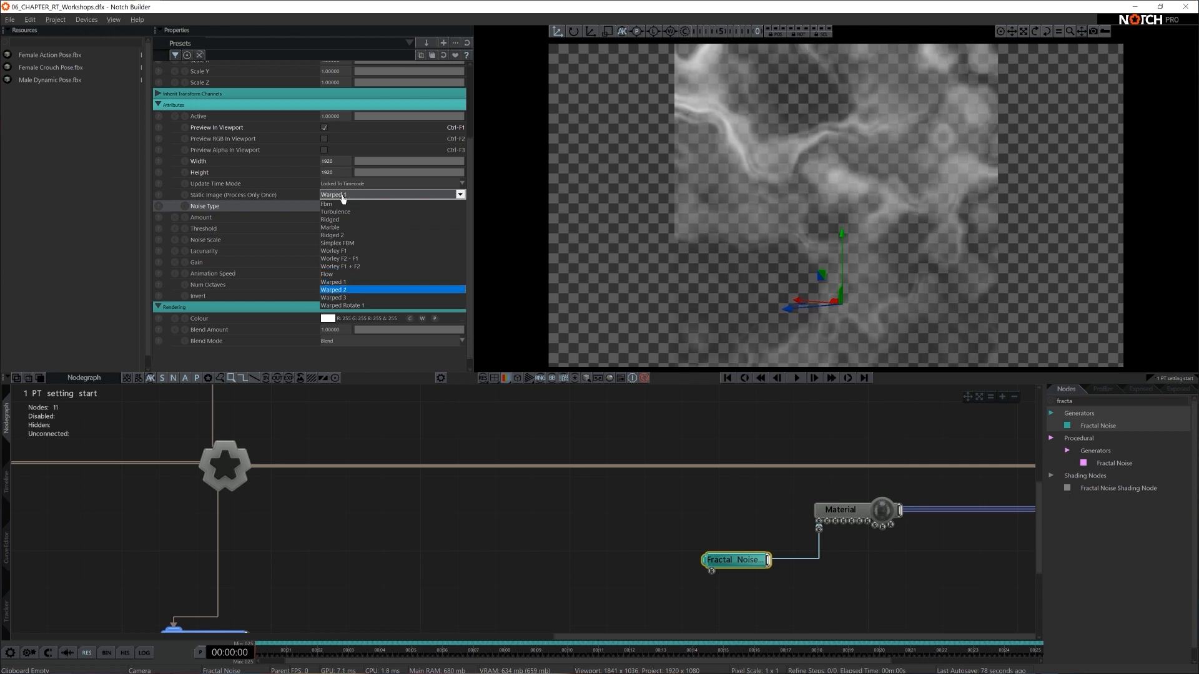
pyautogui.press('Up')
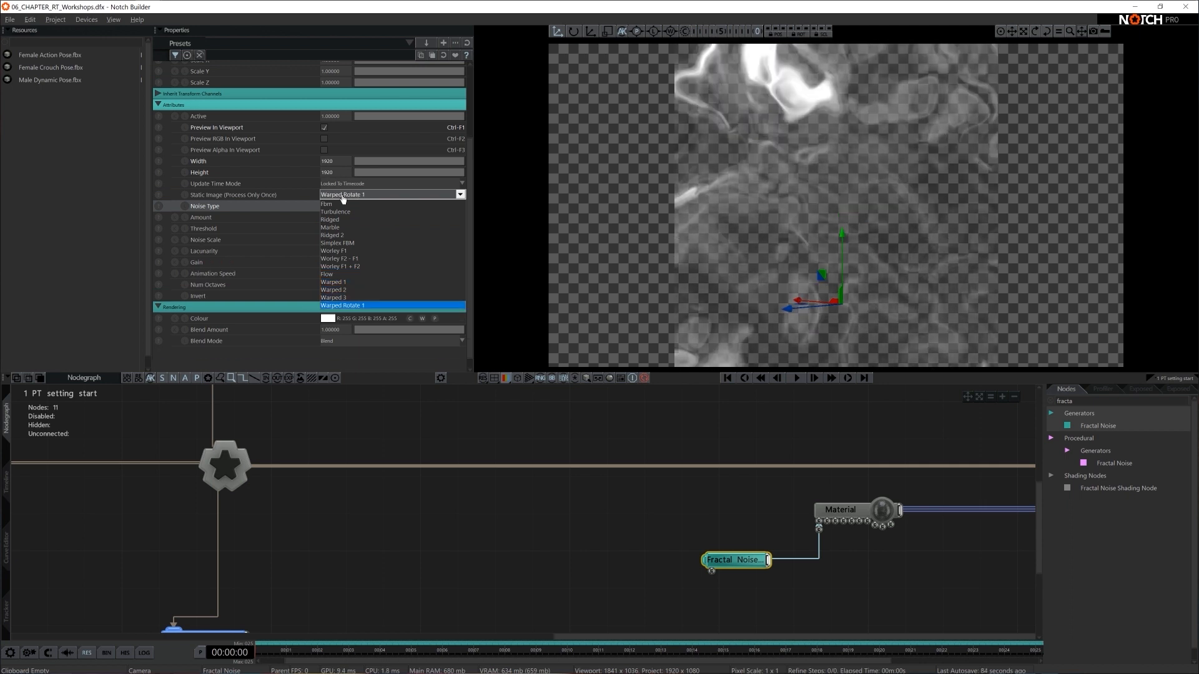
pyautogui.press('Return')
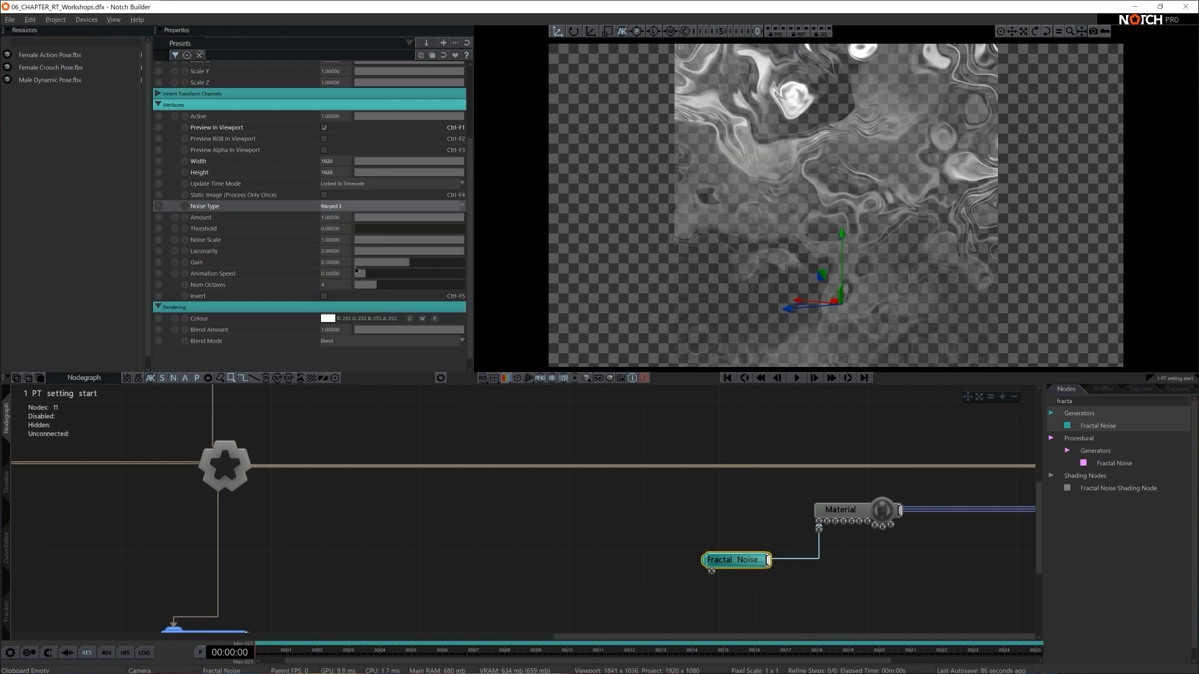
# - Set the Fractal Noise animation speed to 0, try adjusting the noise scale, and turn off its viewport preview
pyautogui.click(440, 263)
pyautogui.moveTo(439, 264); pyautogui.dragTo(275, 279)
pyautogui.hotkey('ctrl', 'z')
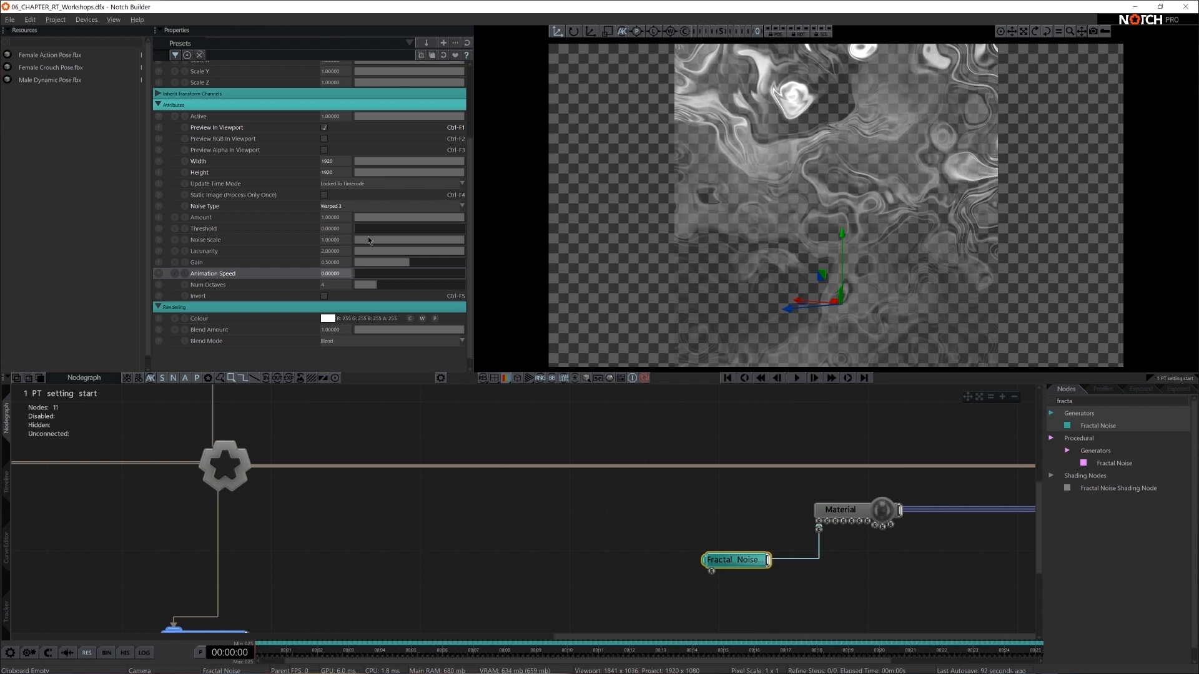
pyautogui.moveTo(399, 244); pyautogui.dragTo(469, 244)
pyautogui.click(324, 128)
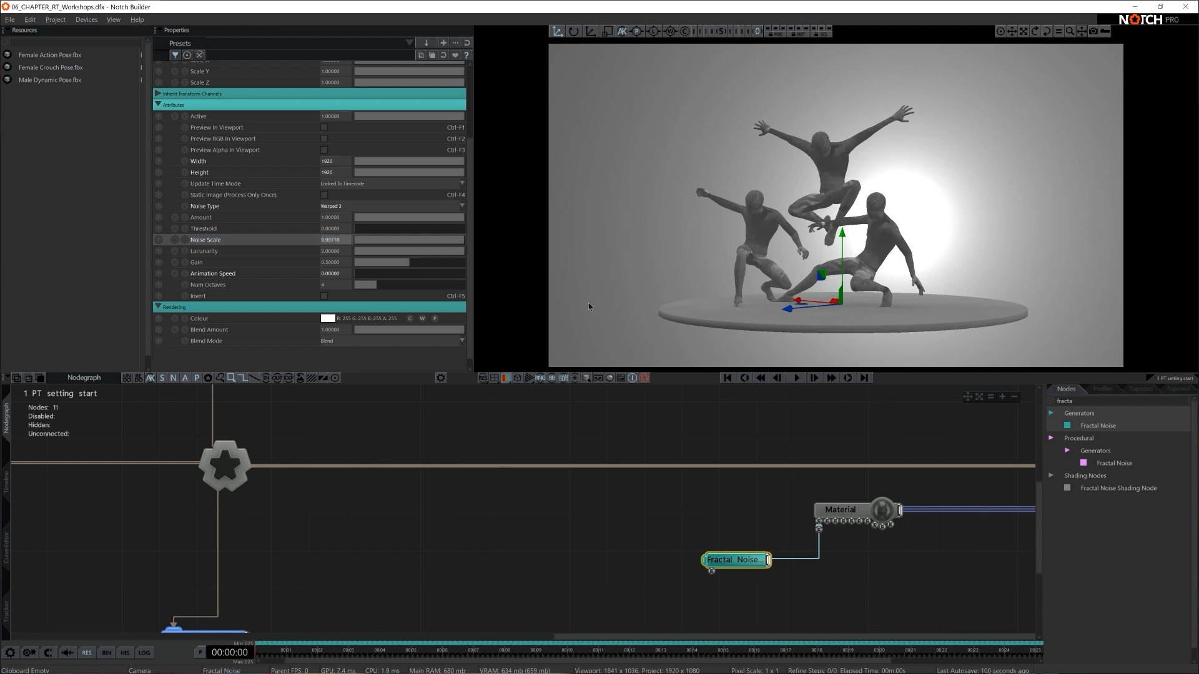
# - Switch the viewport to the orbit view close to the figures, try other noise scales, and restore the scale to 1
pyautogui.press('5')
pyautogui.moveTo(890, 225); pyautogui.dragTo(996, 210, button='right')
pyautogui.scroll(5, 765, 249)
pyautogui.moveTo(765, 249); pyautogui.dragTo(924, 280, button='right')
pyautogui.scroll(10, 980, 260)
pyautogui.scroll(-1, 925, 280)
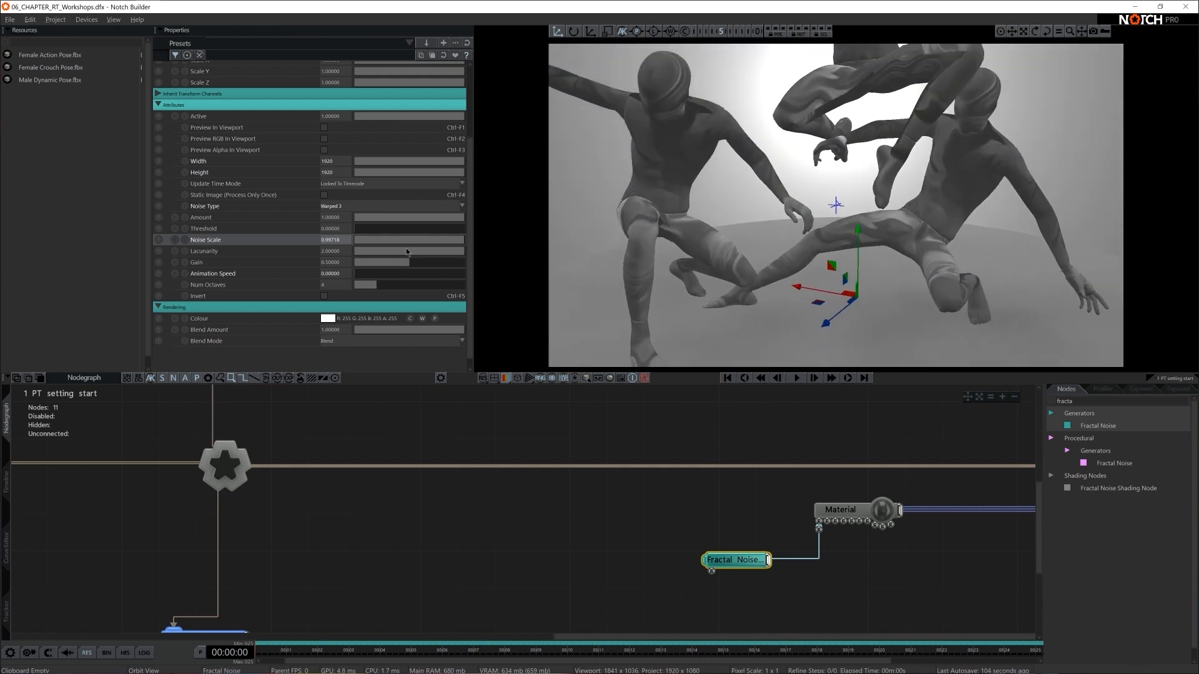
pyautogui.moveTo(448, 241); pyautogui.dragTo(456, 243)
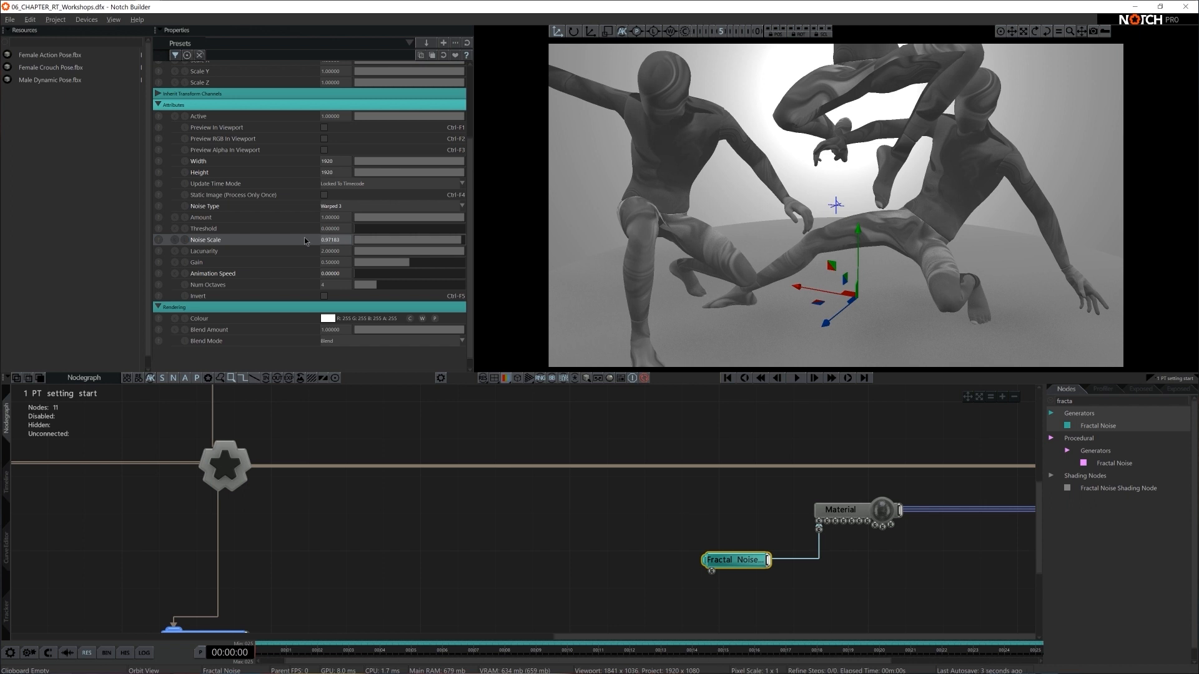
pyautogui.click(445, 56)
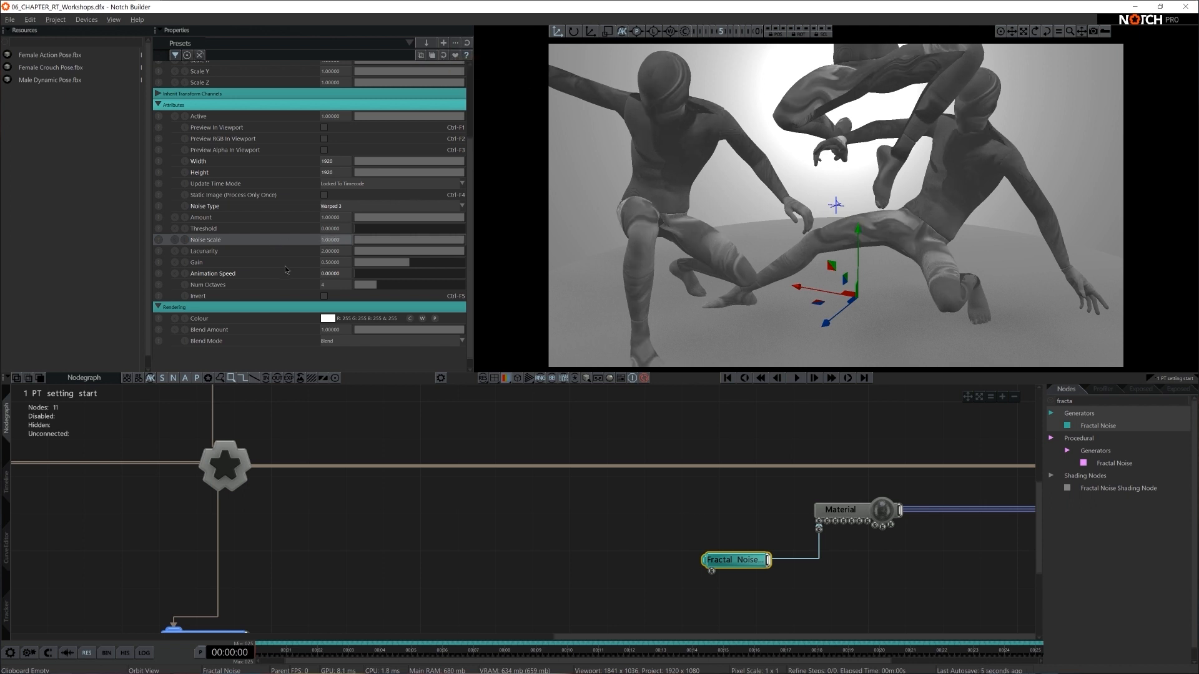
# - Set the Fractal Noise gain to 0.9 and its number of octaves to 3
pyautogui.moveTo(414, 265); pyautogui.dragTo(448, 261)
pyautogui.doubleClick(332, 261)
pyautogui.press('BackSpace')
pyautogui.write('.')
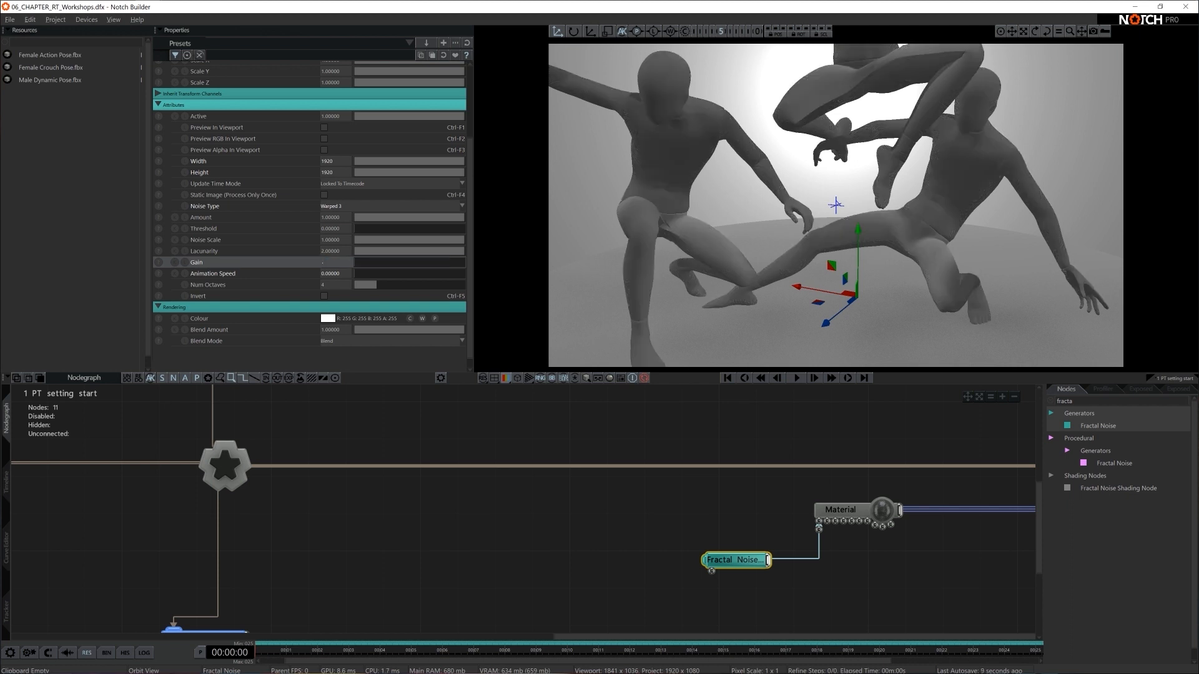
pyautogui.write('9')
pyautogui.press('Return')
pyautogui.doubleClick(342, 288)
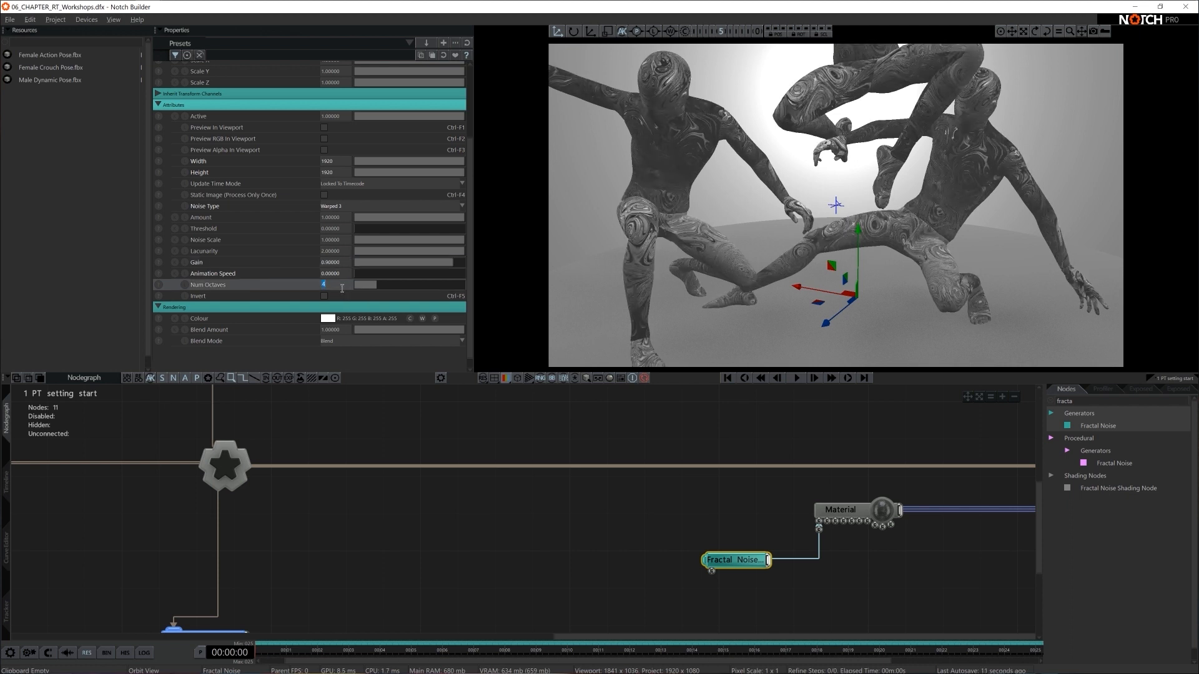
pyautogui.write('3')
pyautogui.press('Return')
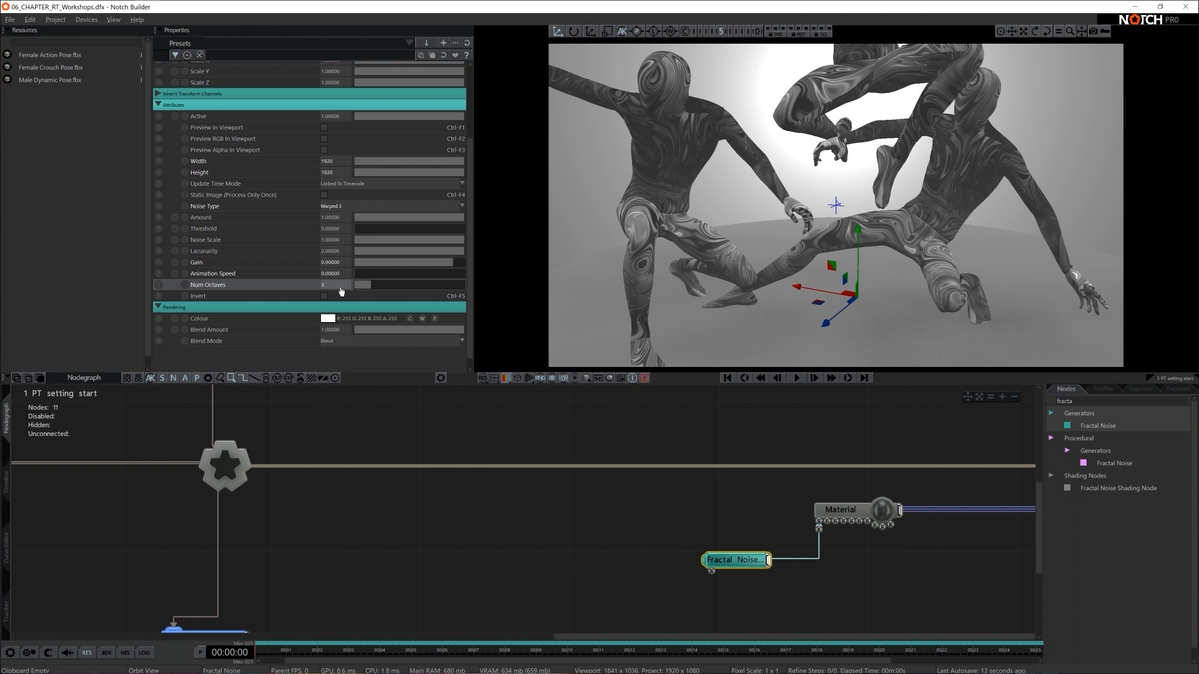
# - Check the adjusted noise texture in the viewport preview and examine how it wraps around the three figures
pyautogui.click(324, 128)
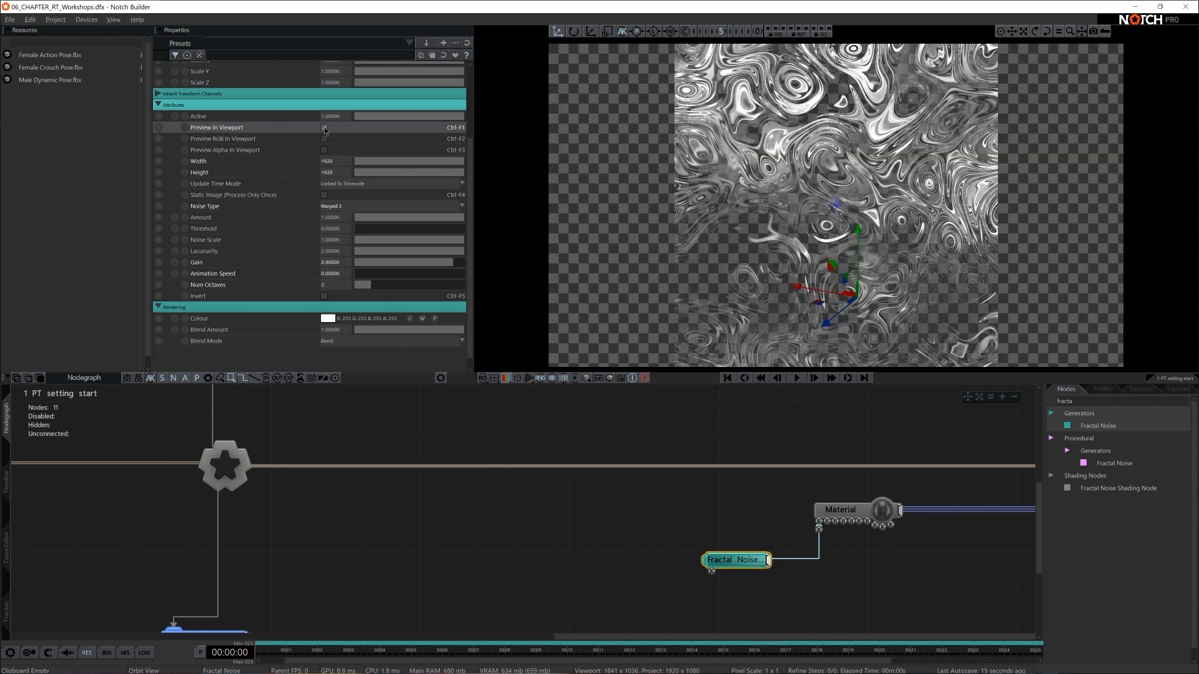
pyautogui.click(324, 128)
pyautogui.scroll(-5, 938, 248)
pyautogui.moveTo(938, 247); pyautogui.dragTo(899, 247, button='right')
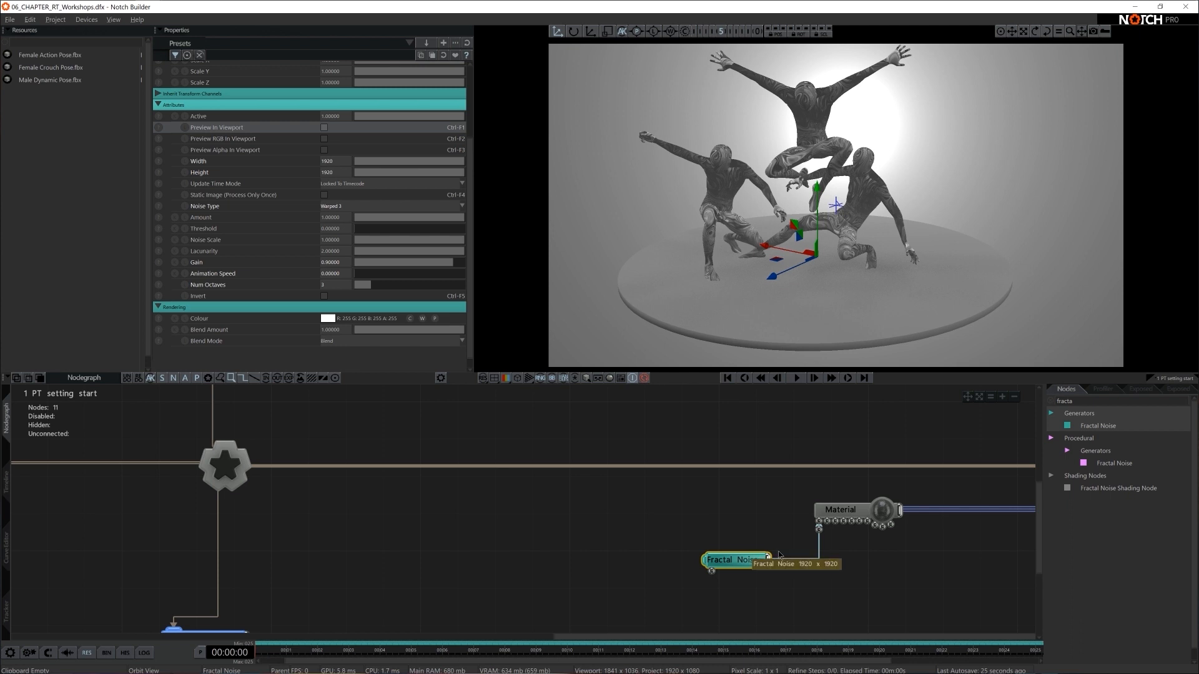
# - Enable raytracing on the Root node
pyautogui.scroll(-2, 440, 551)
pyautogui.moveTo(440, 552); pyautogui.dragTo(744, 549, button='middle')
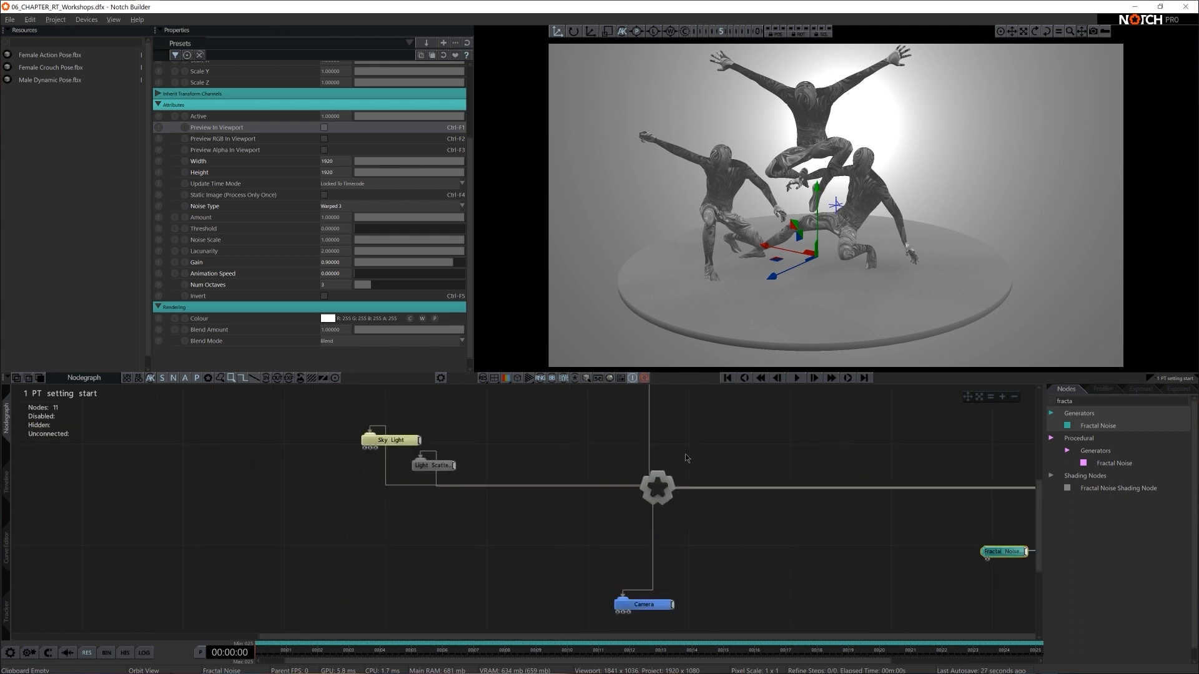
pyautogui.click(690, 498)
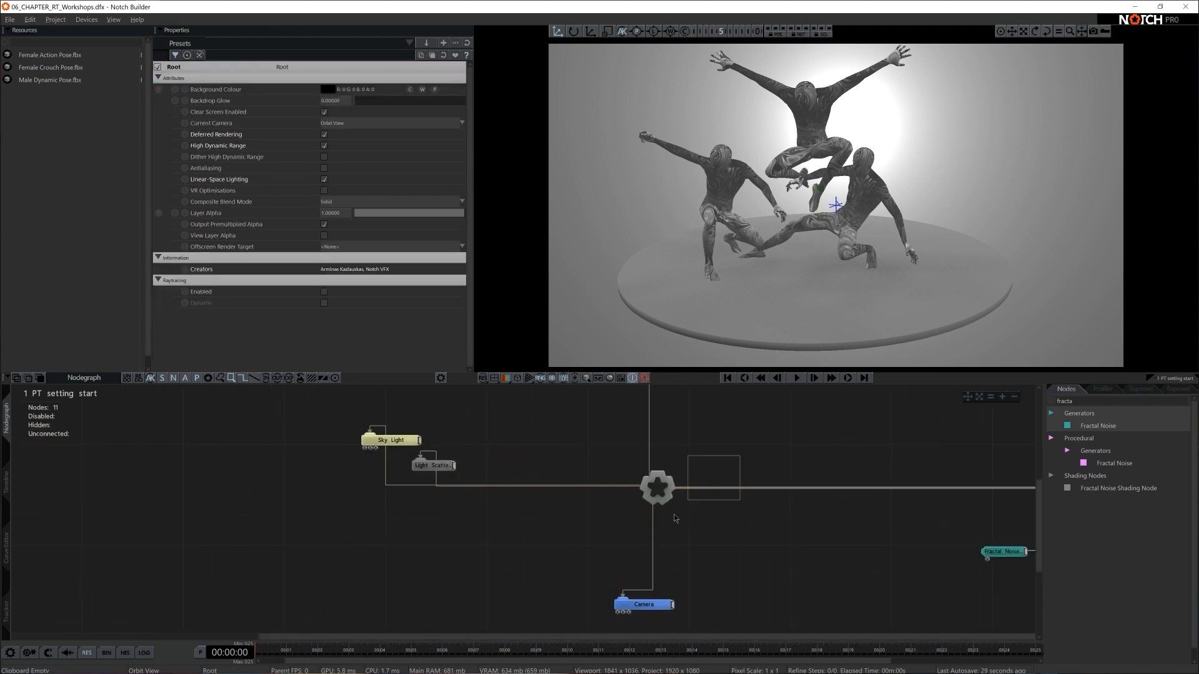
pyautogui.click(324, 291)
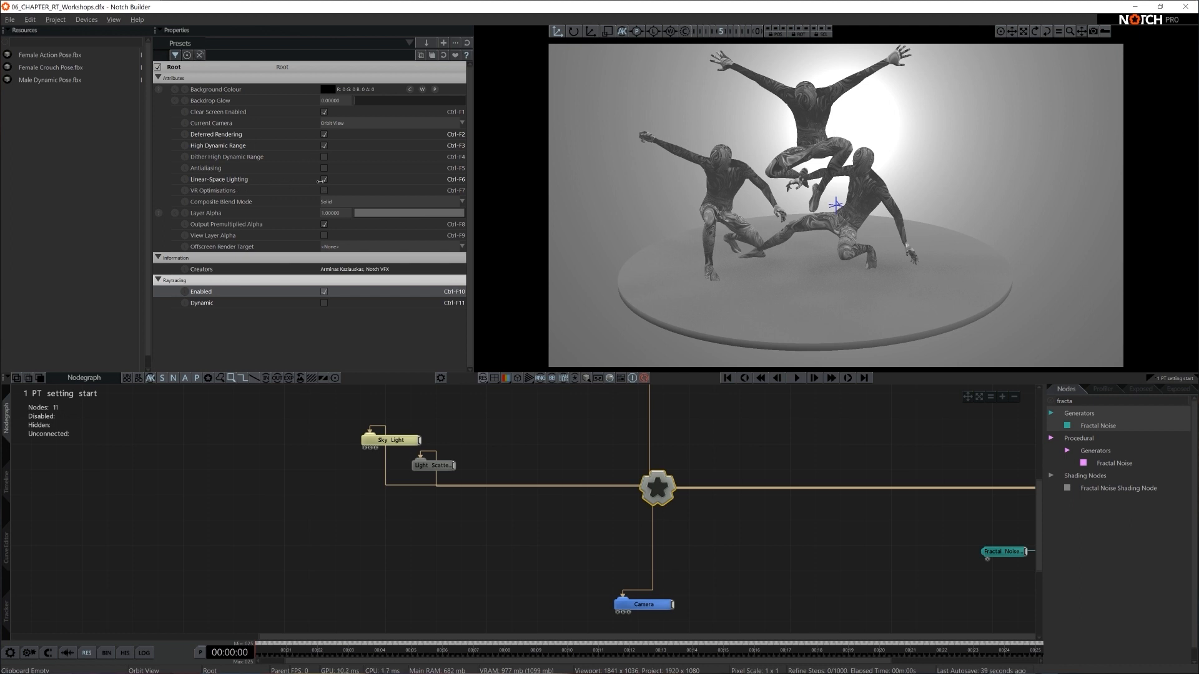
# - Turn on the Raytrace and Omnidirectional options for the Sky Light
pyautogui.click(463, 507)
pyautogui.scroll(3, 534, 542)
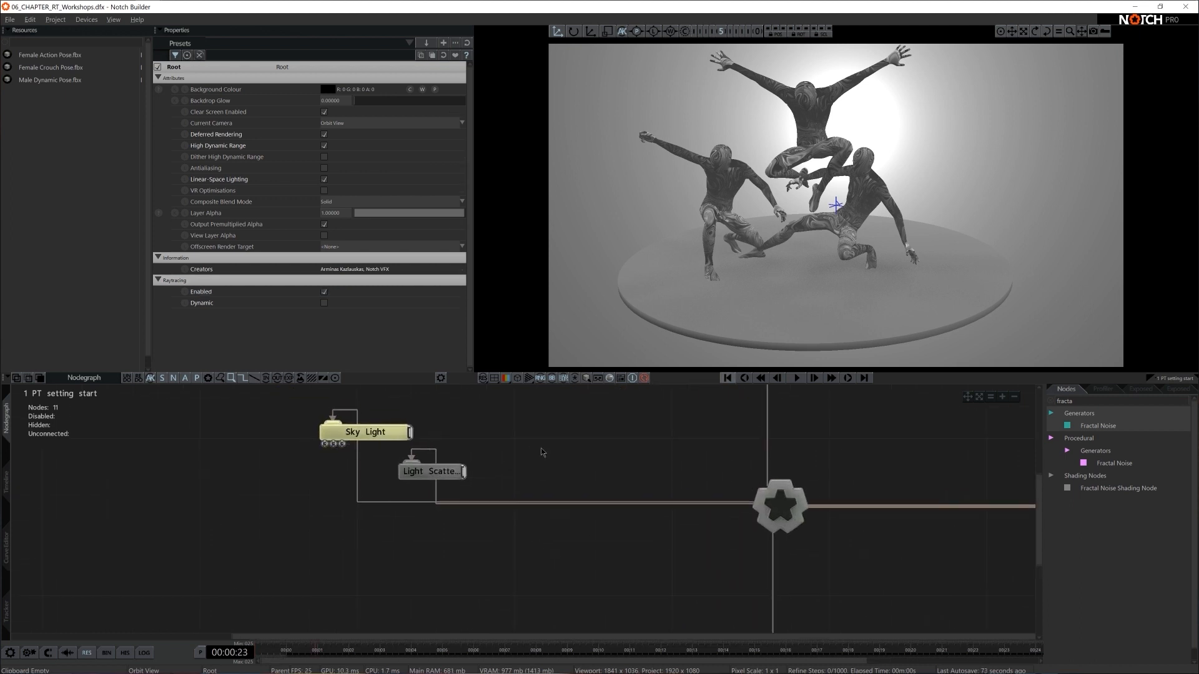
pyautogui.click(374, 435)
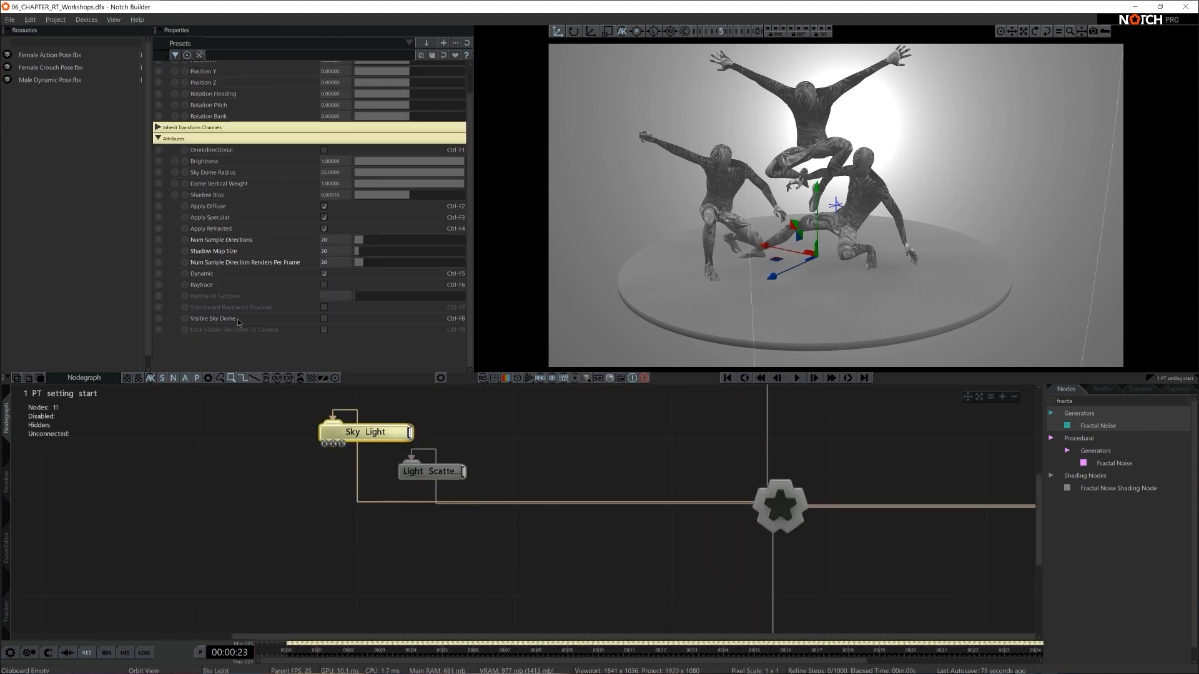
pyautogui.click(325, 286)
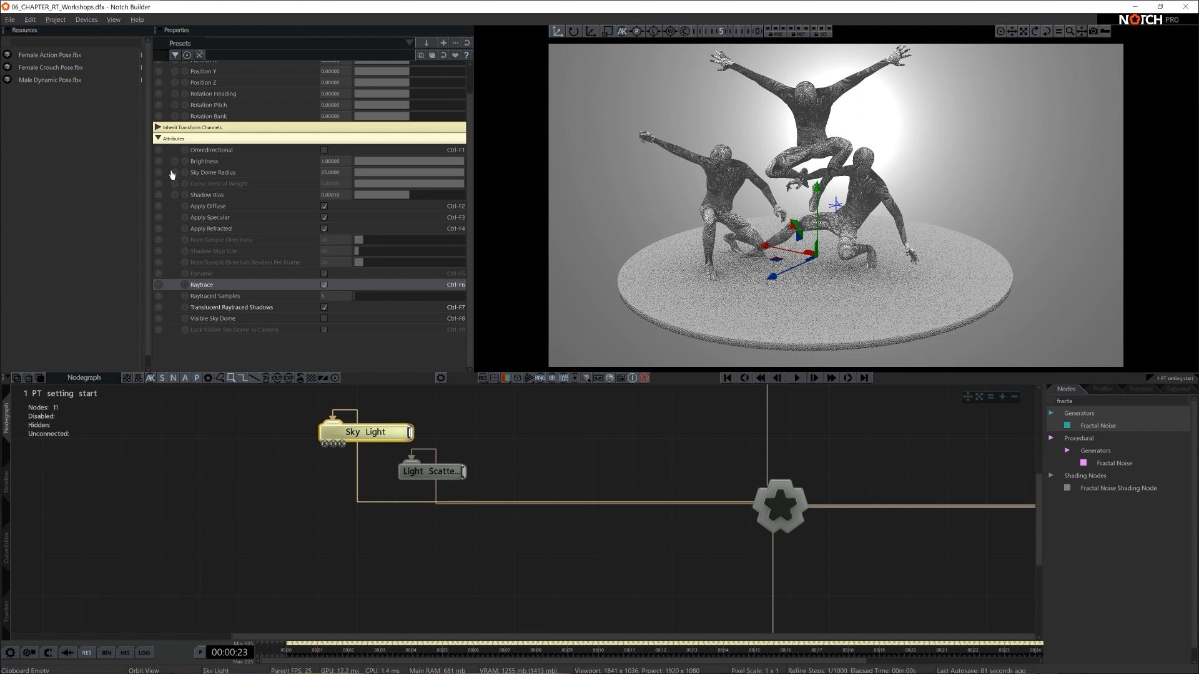
pyautogui.click(325, 150)
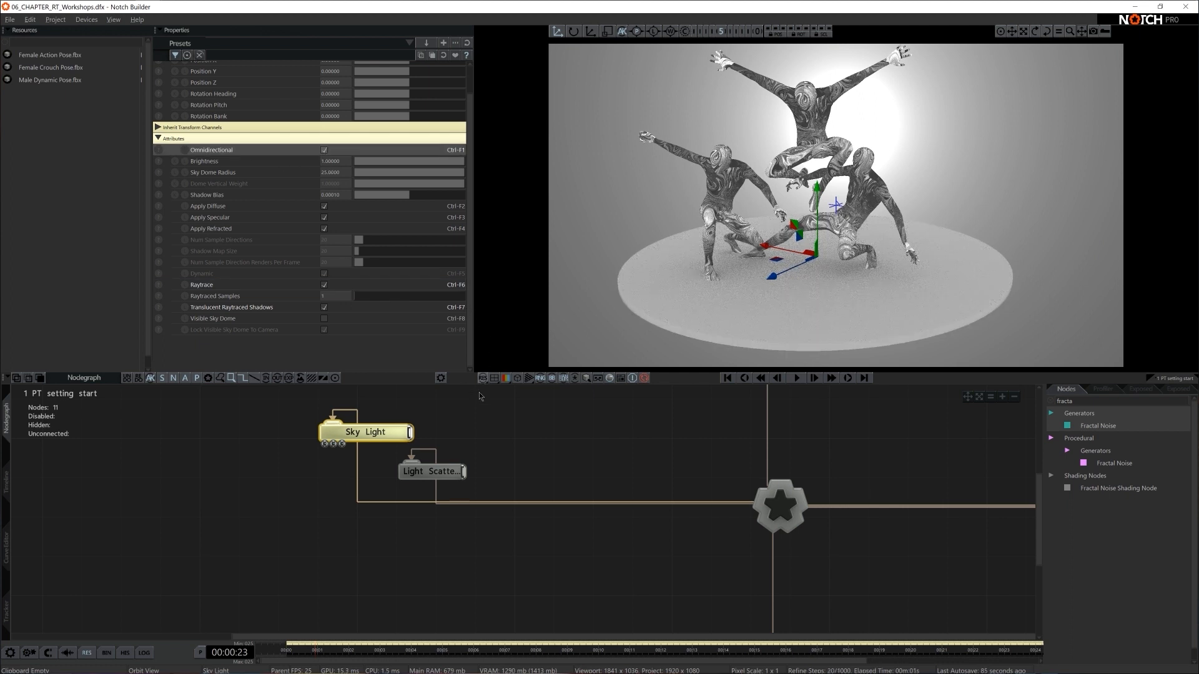
# - From File Explorer, import the six HDR images in Notch Intermediate's 00 ASSETS/HDRI folder into the Notch project's resources
pyautogui.press('super+e')
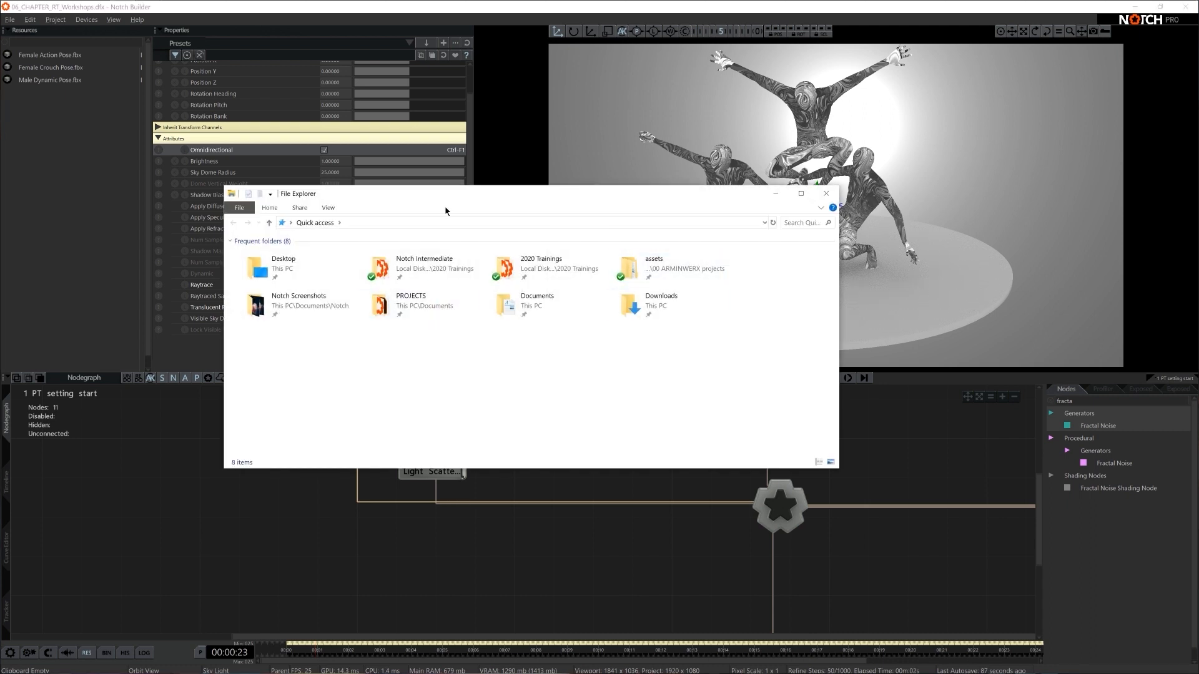
pyautogui.moveTo(440, 191); pyautogui.dragTo(587, 208)
pyautogui.click(432, 283)
pyautogui.doubleClick(432, 283)
pyautogui.doubleClick(431, 283)
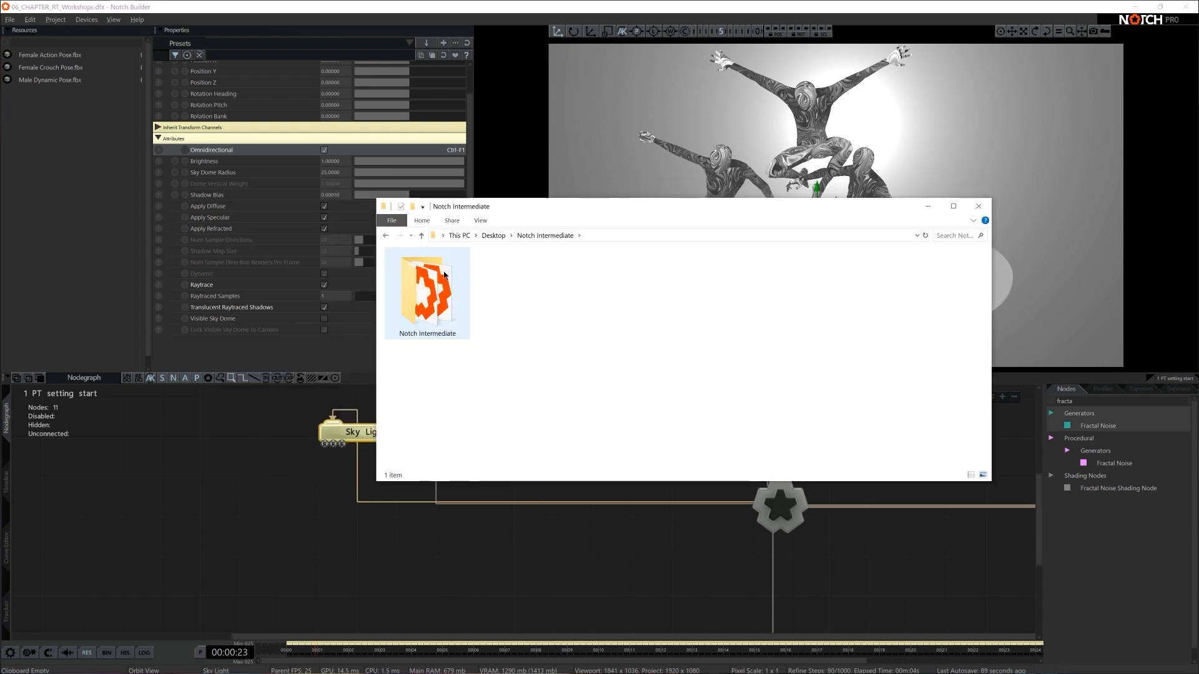
pyautogui.doubleClick(430, 283)
pyautogui.doubleClick(433, 270)
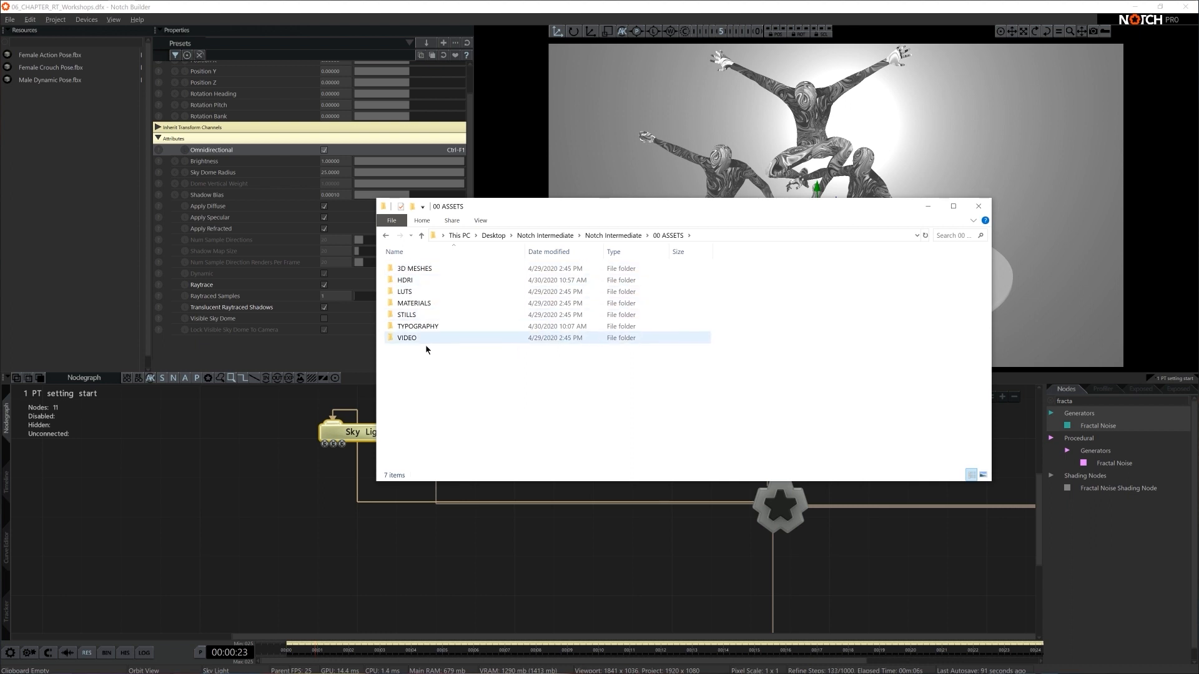
pyautogui.doubleClick(417, 282)
pyautogui.moveTo(778, 370); pyautogui.dragTo(44, 155)
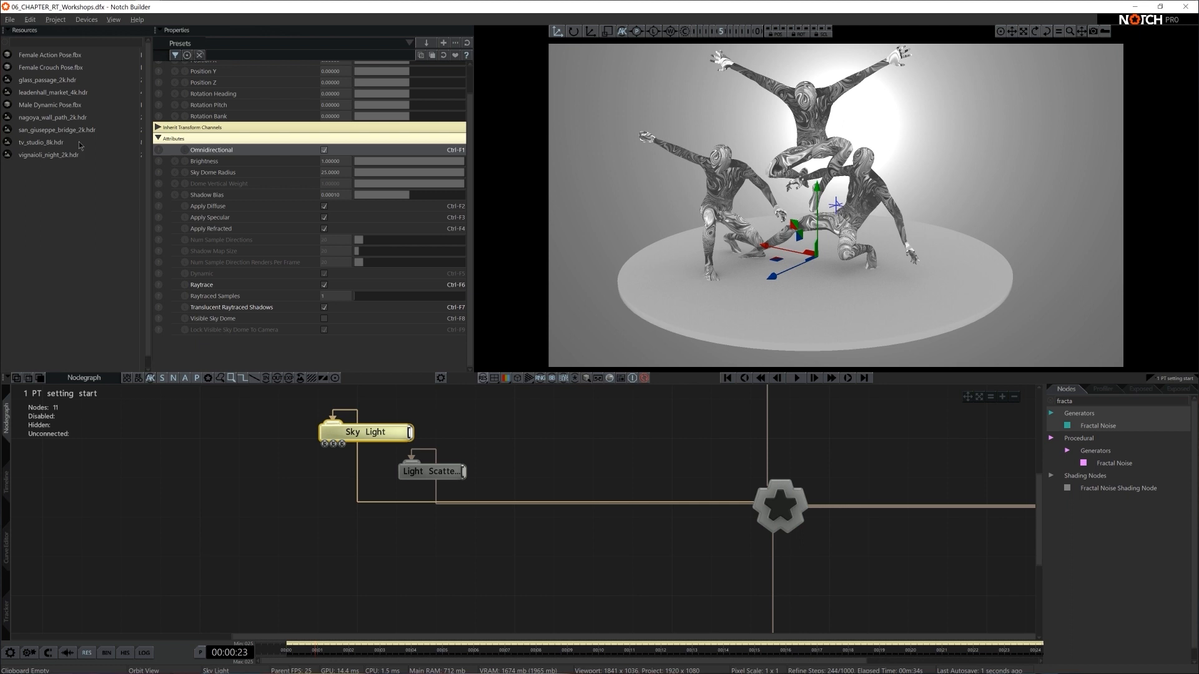
# - Add vignaioli_night_2k.hdr to the nodegraph as a Video Loader, place it below and left of the Sky Light, and briefly check its viewport preview
pyautogui.moveTo(56, 160); pyautogui.dragTo(270, 494)
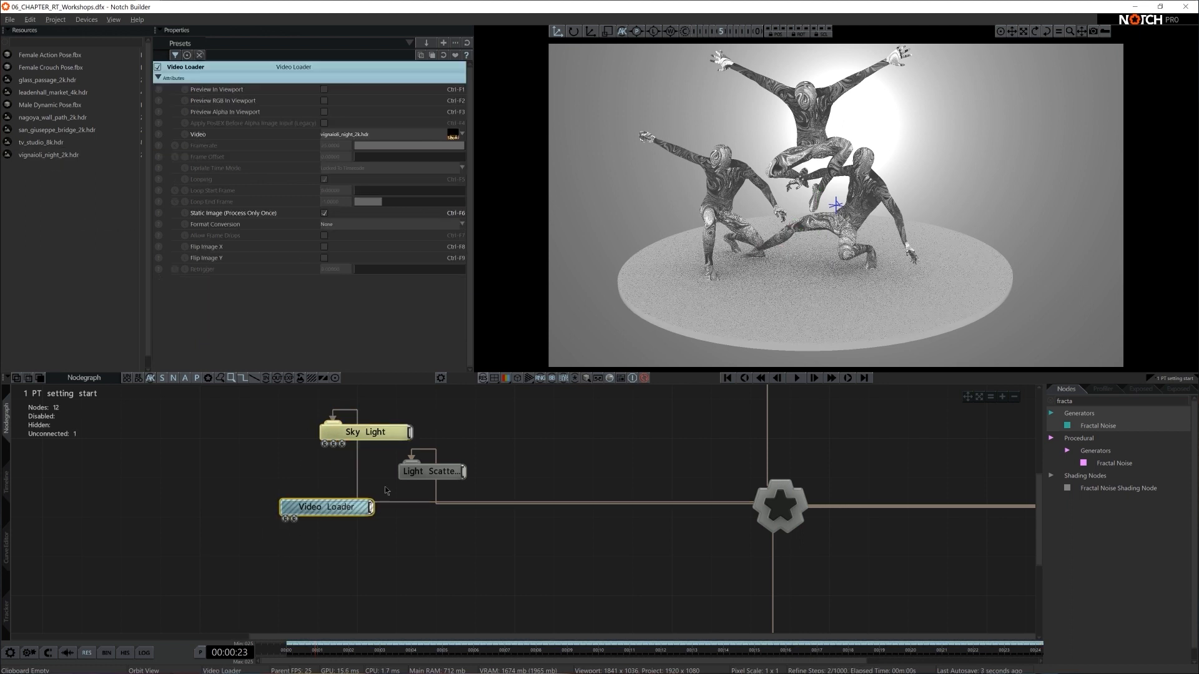
pyautogui.moveTo(349, 507); pyautogui.dragTo(290, 509)
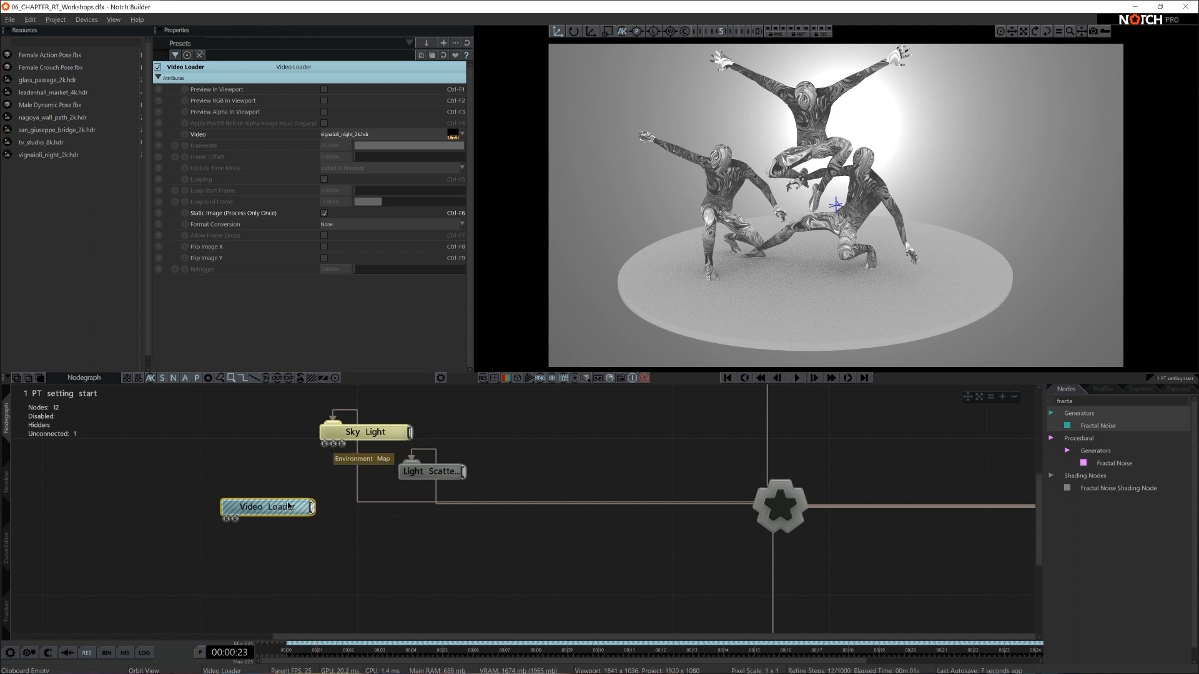
pyautogui.moveTo(313, 505); pyautogui.dragTo(272, 504)
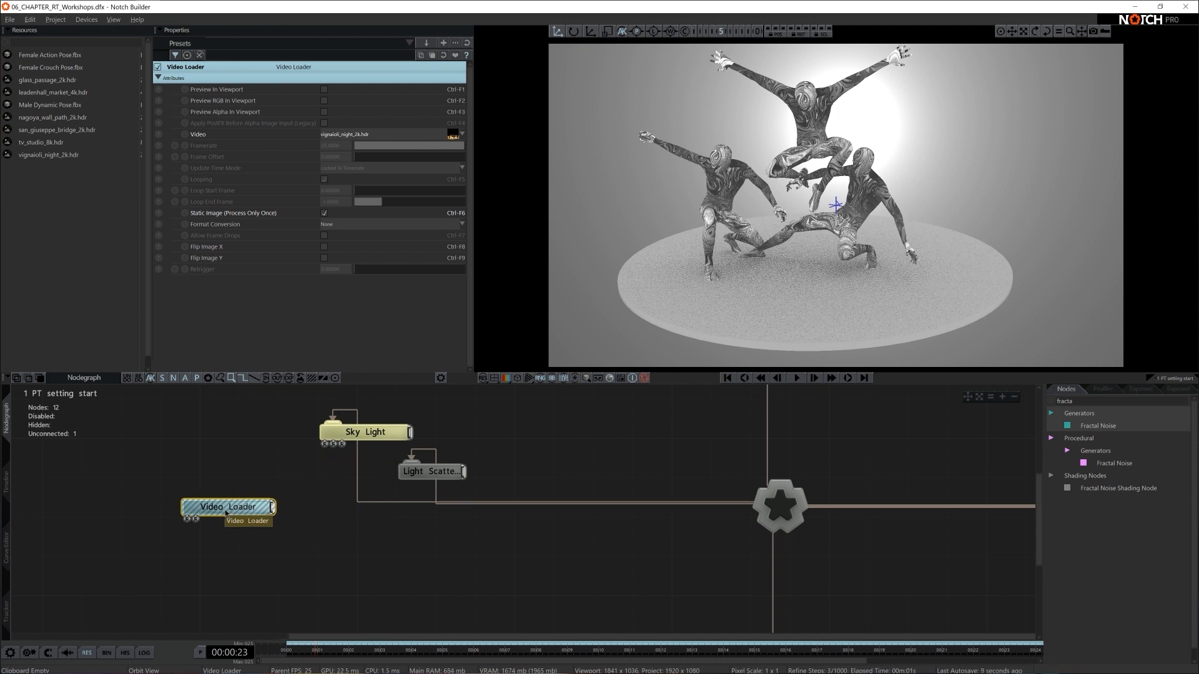
pyautogui.click(324, 89)
pyautogui.click(324, 89)
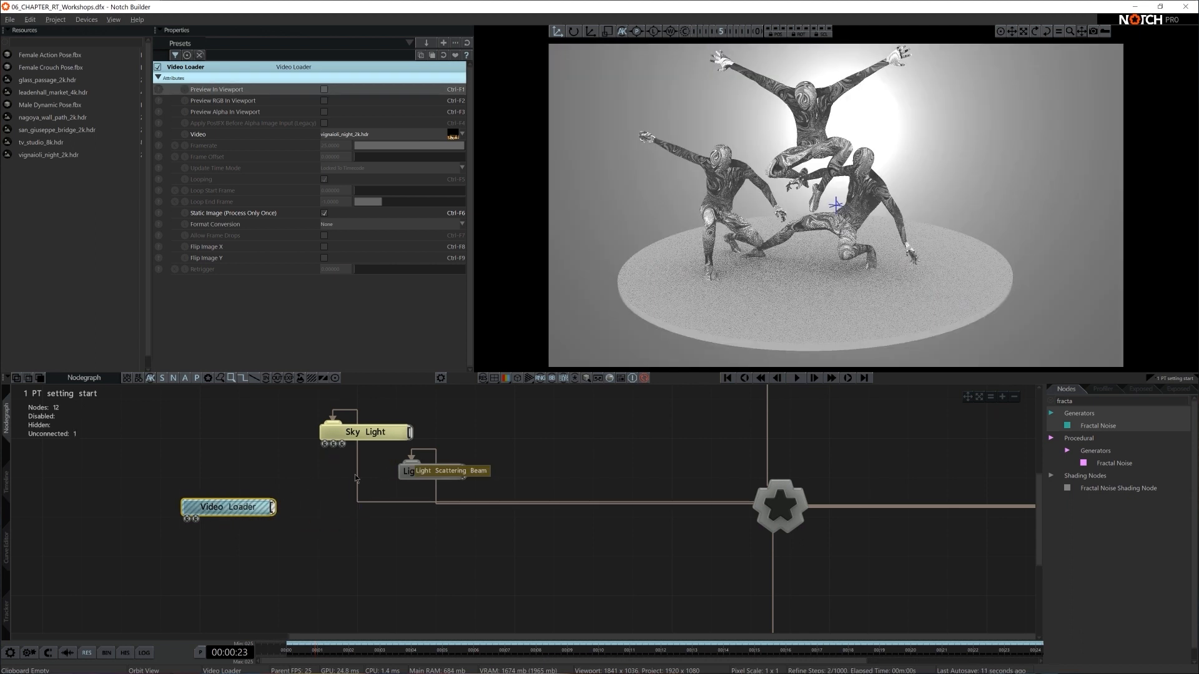
# - Add an Environment Image node, connect it to the Sky Light's Environment Map input, and feed the Video Loader into it
pyautogui.doubleClick(1074, 401)
pyautogui.write('envir')
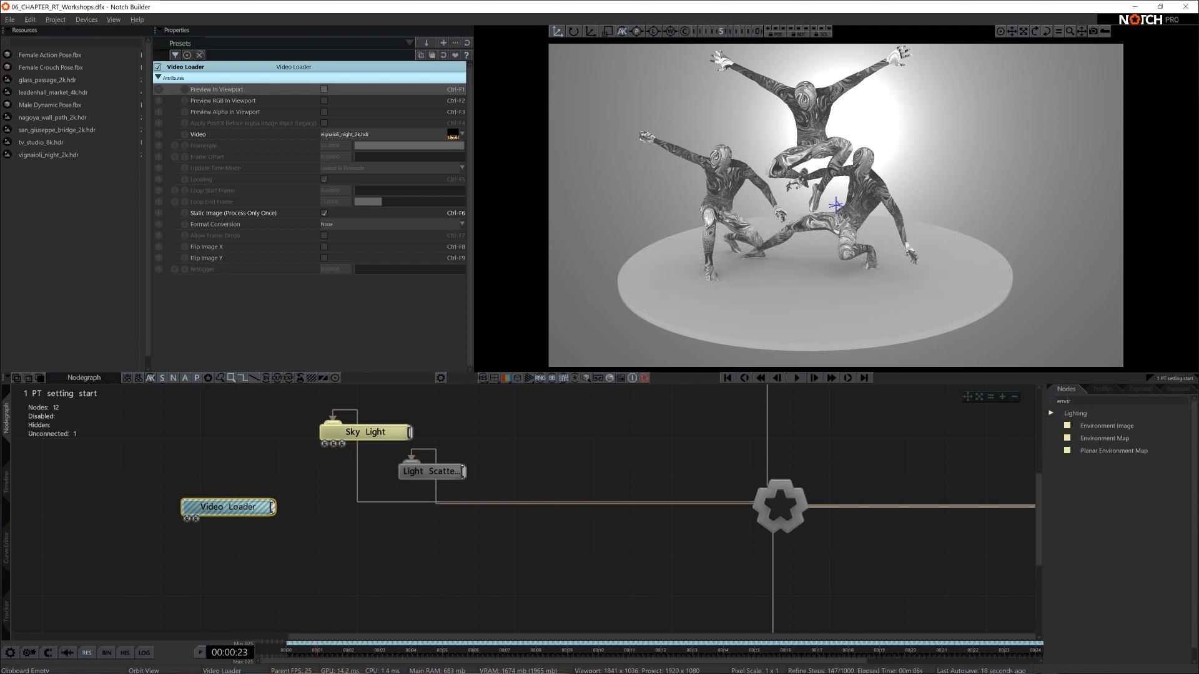
pyautogui.moveTo(262, 471); pyautogui.dragTo(281, 486)
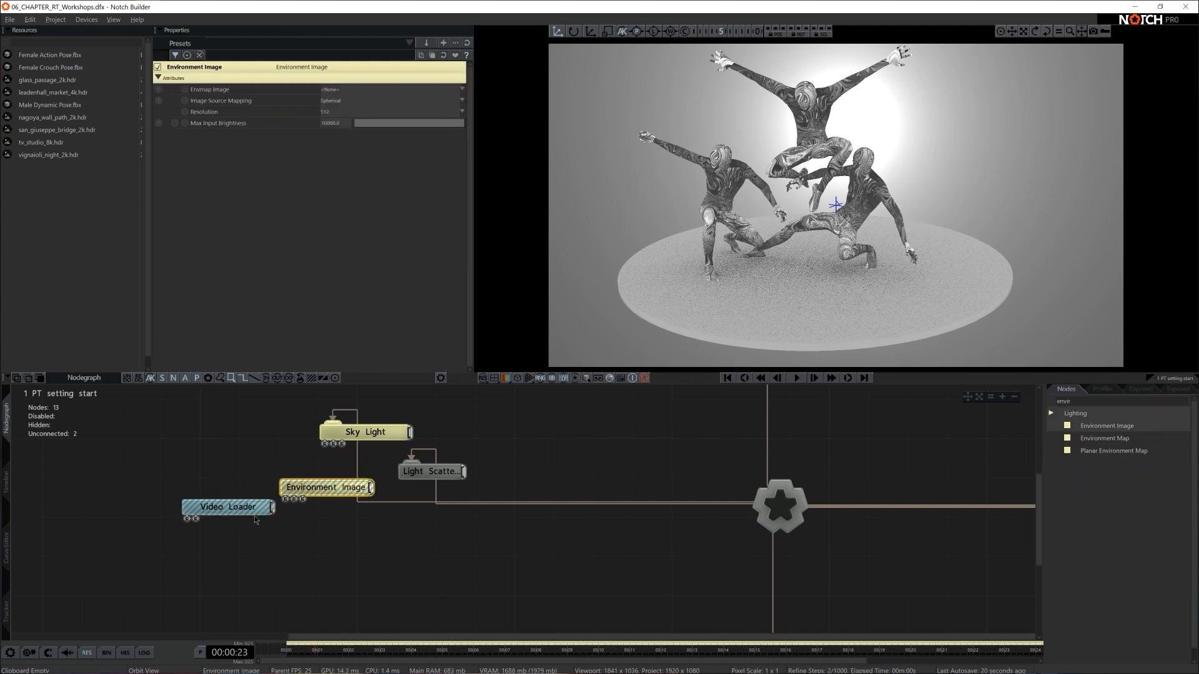
pyautogui.moveTo(331, 443); pyautogui.dragTo(332, 444)
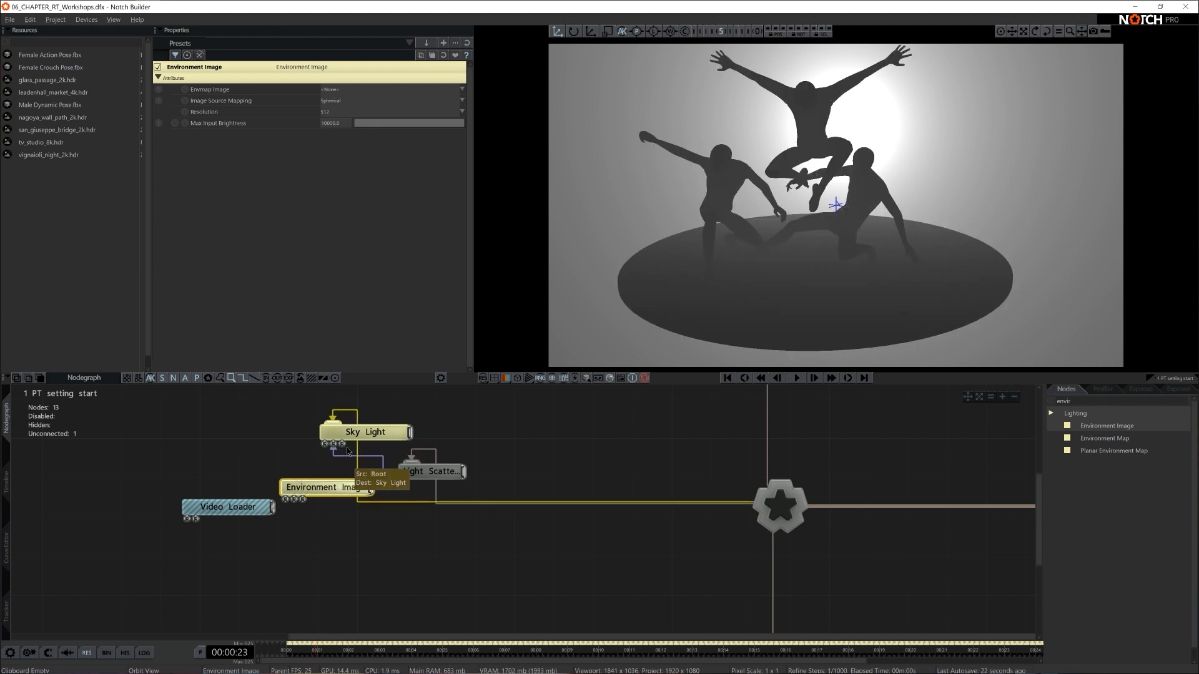
pyautogui.moveTo(265, 507); pyautogui.dragTo(303, 501)
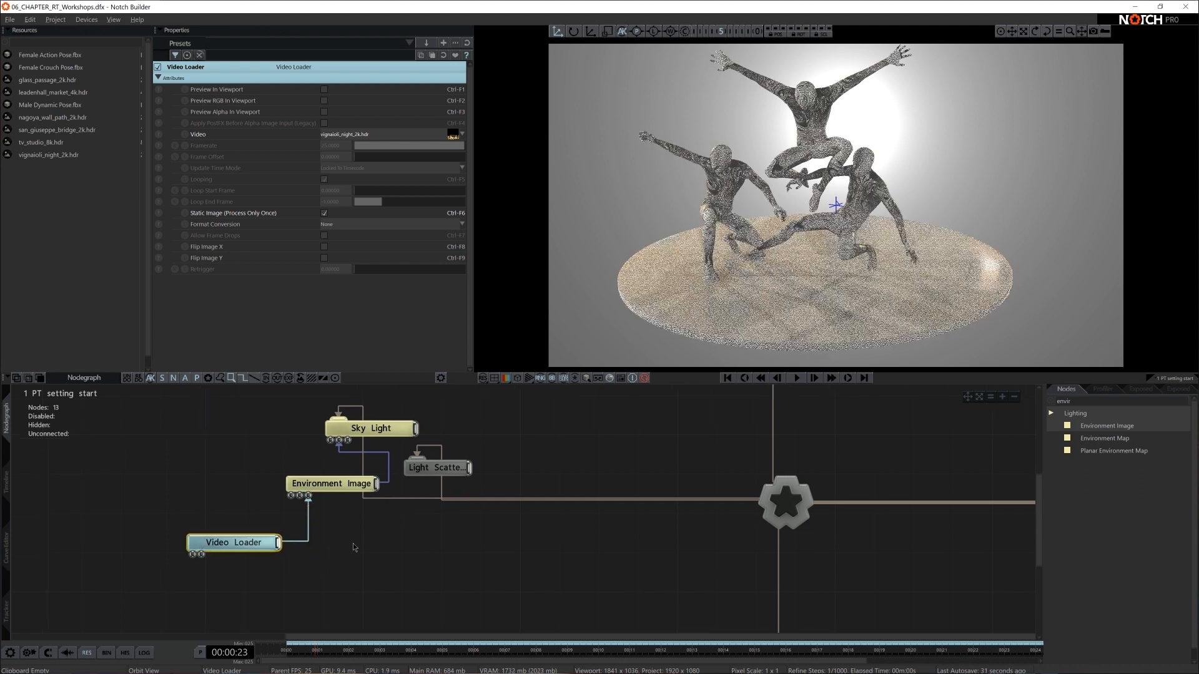
# - Enable the Video Loader's viewport preview and browse the imported HDR images as its video source
pyautogui.press('c')
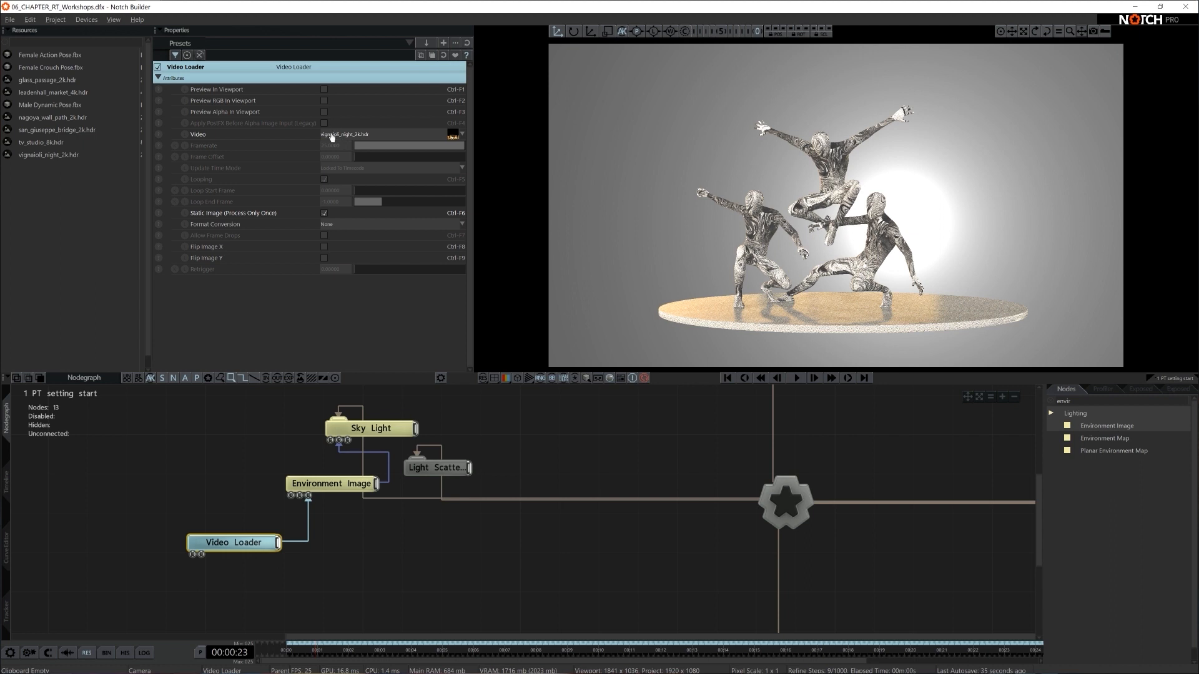
pyautogui.click(325, 89)
pyautogui.click(351, 135)
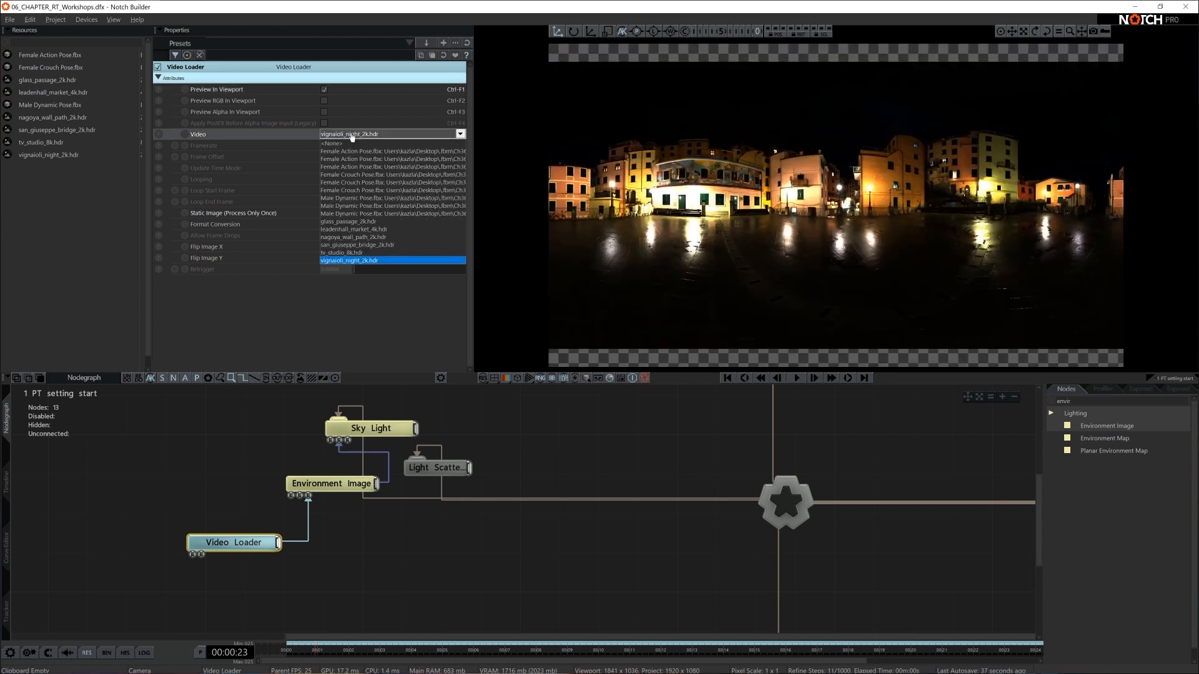
pyautogui.press('Up')
pyautogui.press('Up')
pyautogui.press('Up')
pyautogui.press('Up')
pyautogui.press('Up')
pyautogui.press('Up')
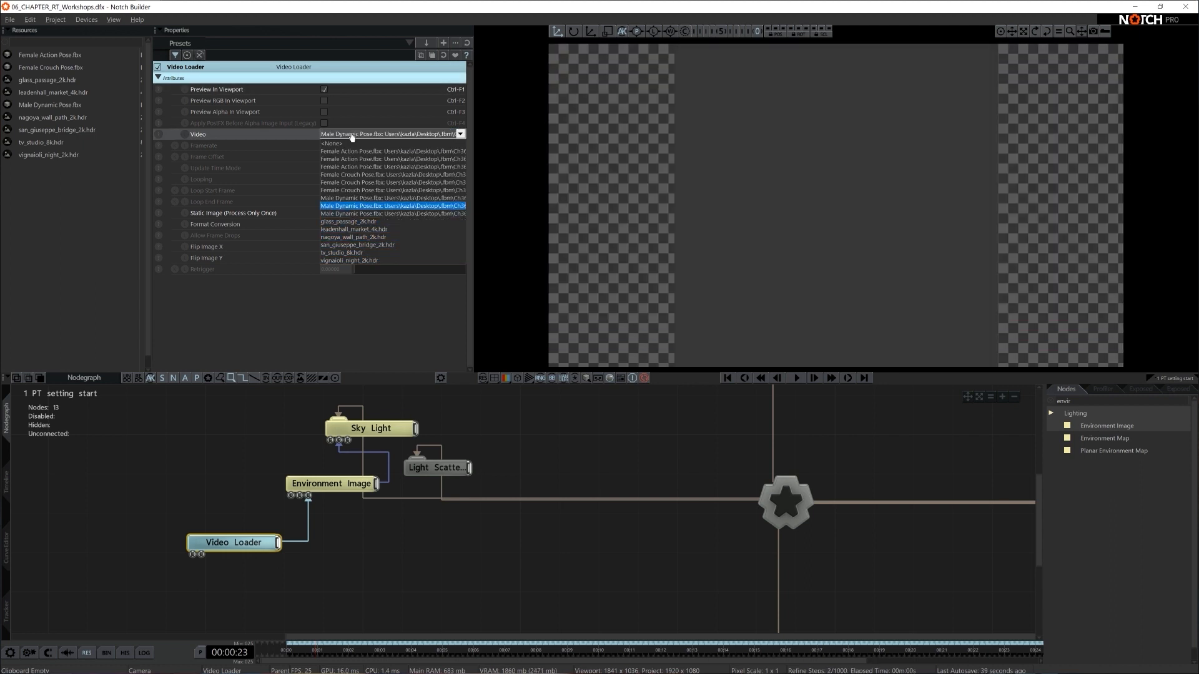
pyautogui.press('Down')
pyautogui.press('Down')
pyautogui.press('Down')
pyautogui.press('Down')
pyautogui.press('Down')
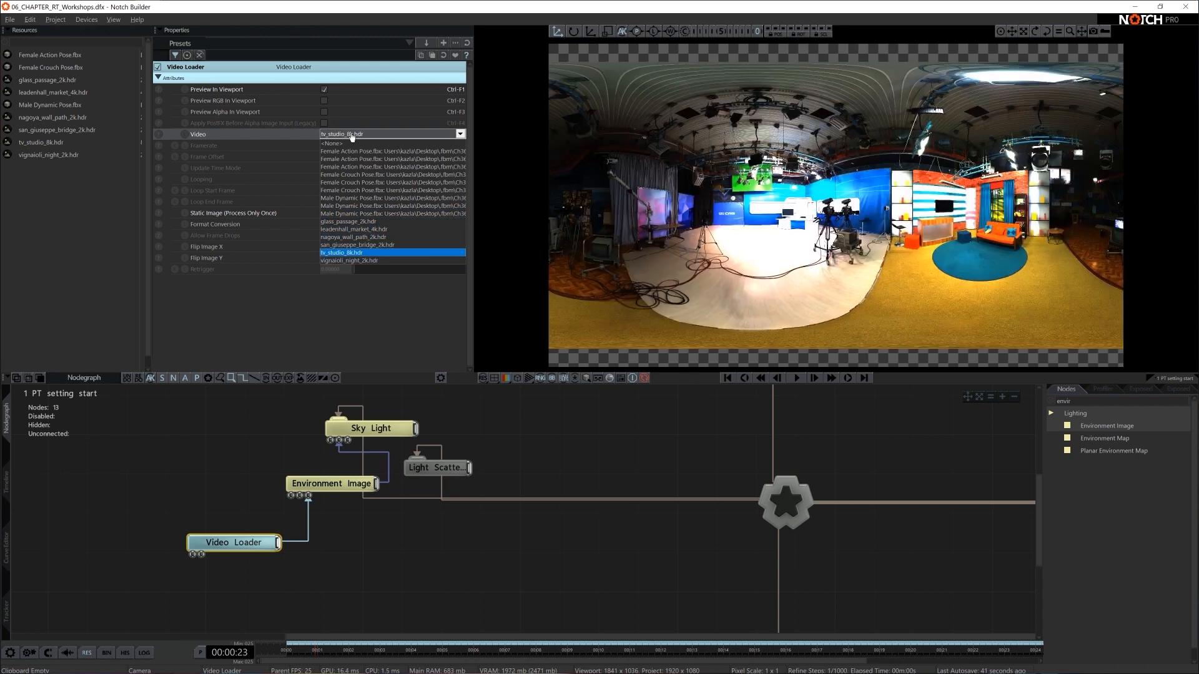
pyautogui.press('Up')
pyautogui.press('Up')
pyautogui.press('Up')
pyautogui.press('Up')
pyautogui.press('Down')
pyautogui.press('Down')
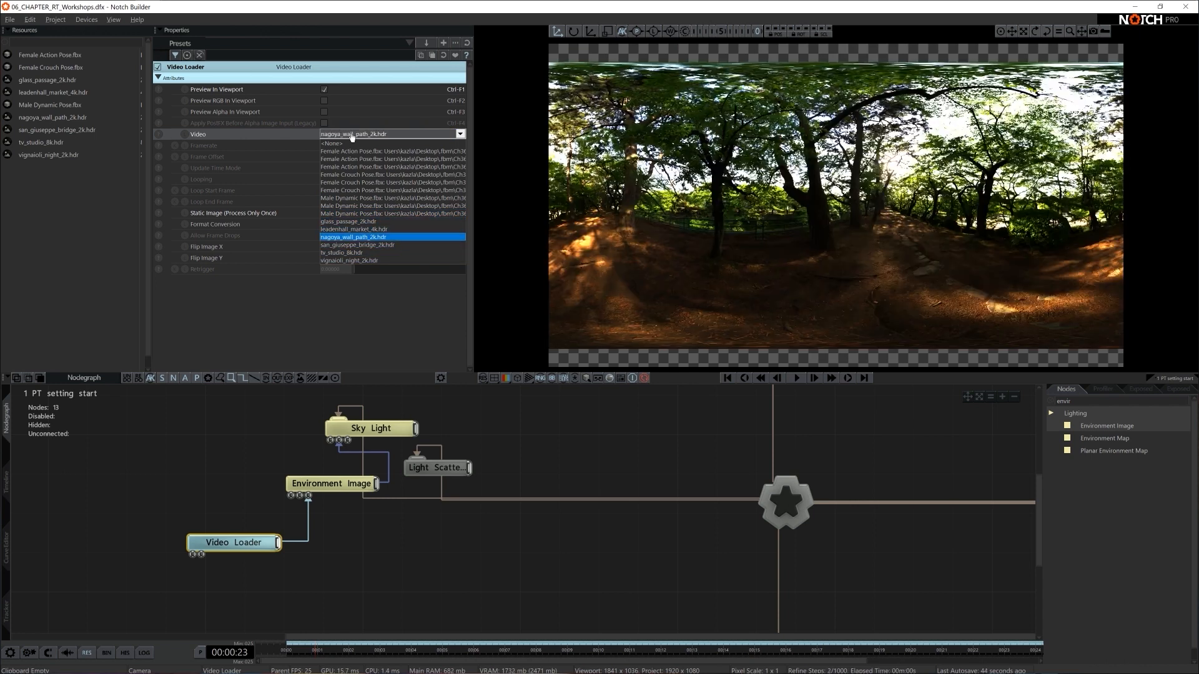
# - Set the Video Loader's video to tv_studio_8k.hdr and turn off its viewport preview
pyautogui.press('Down')
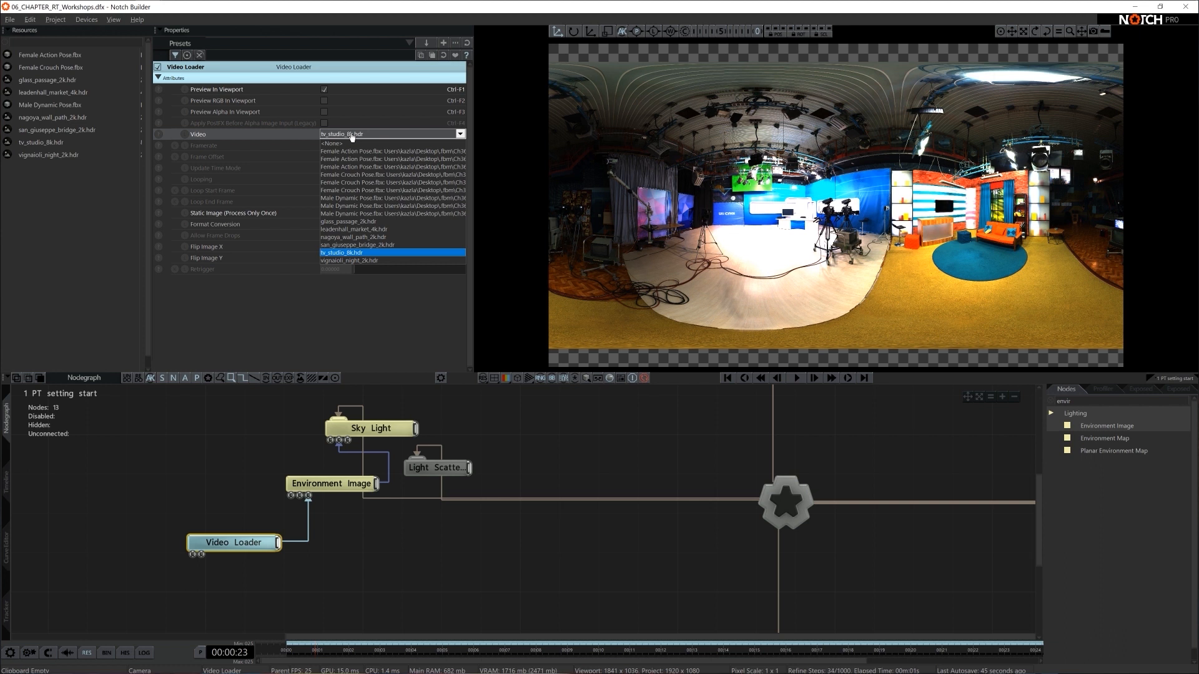
pyautogui.click(364, 254)
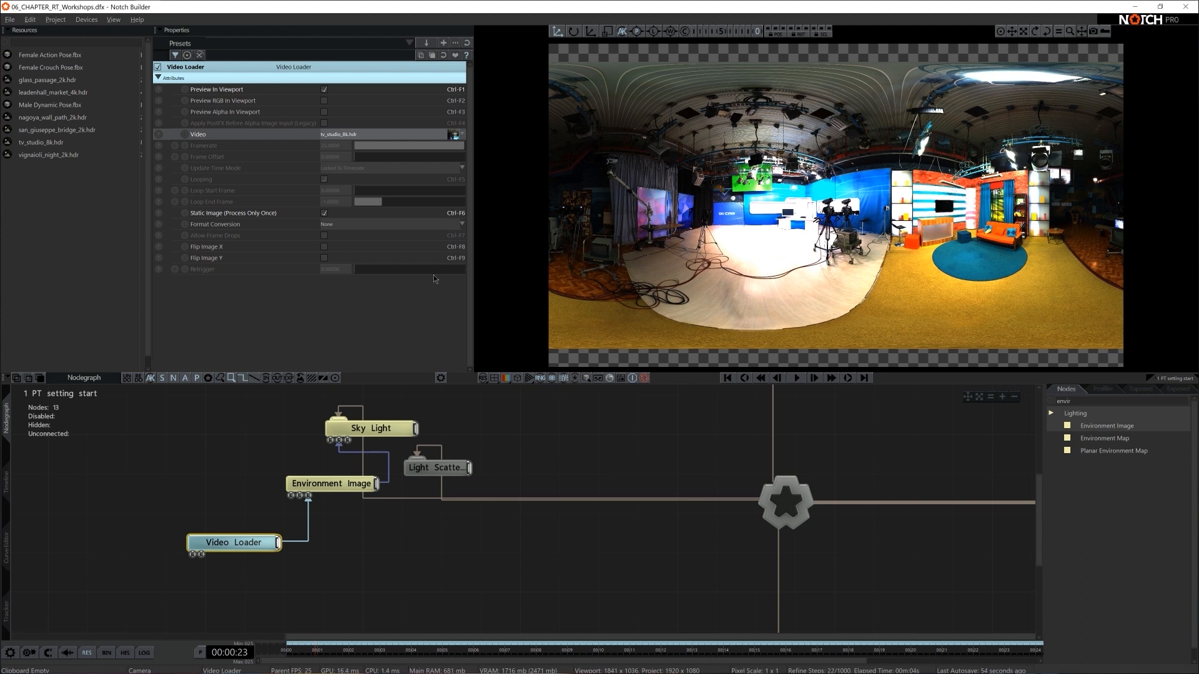
pyautogui.click(324, 90)
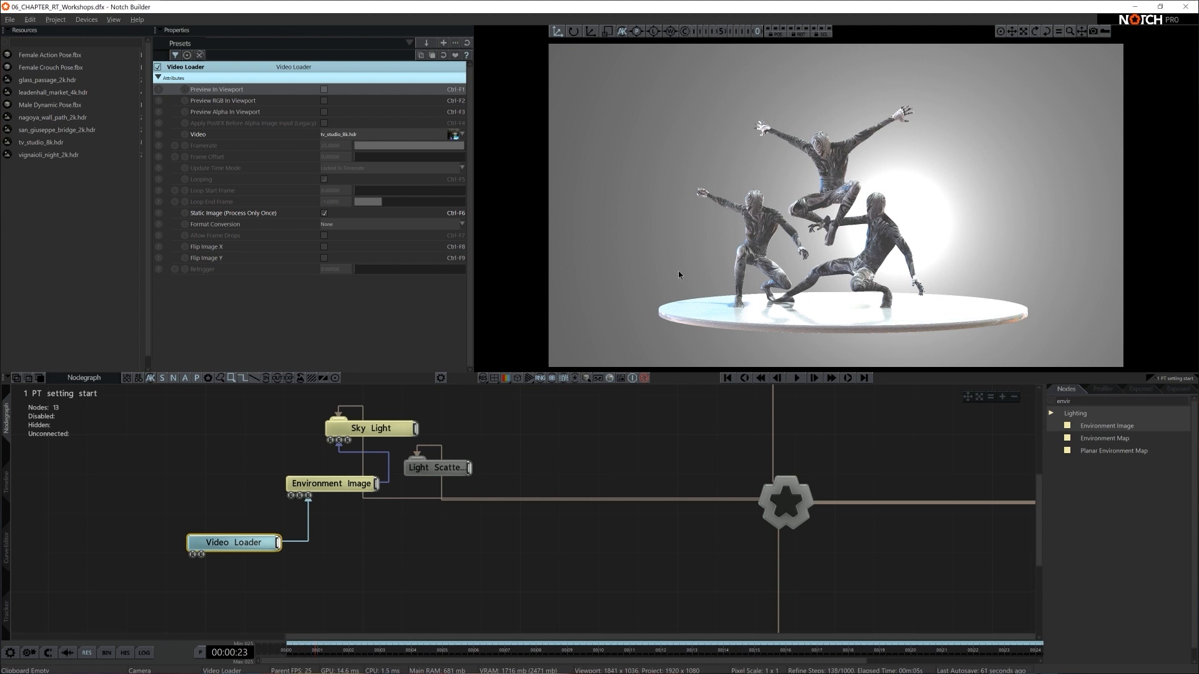
# - Connect the Fractal Noise node to an additional map input of the Material node, keeping its existing connection
pyautogui.scroll(-1, 852, 452)
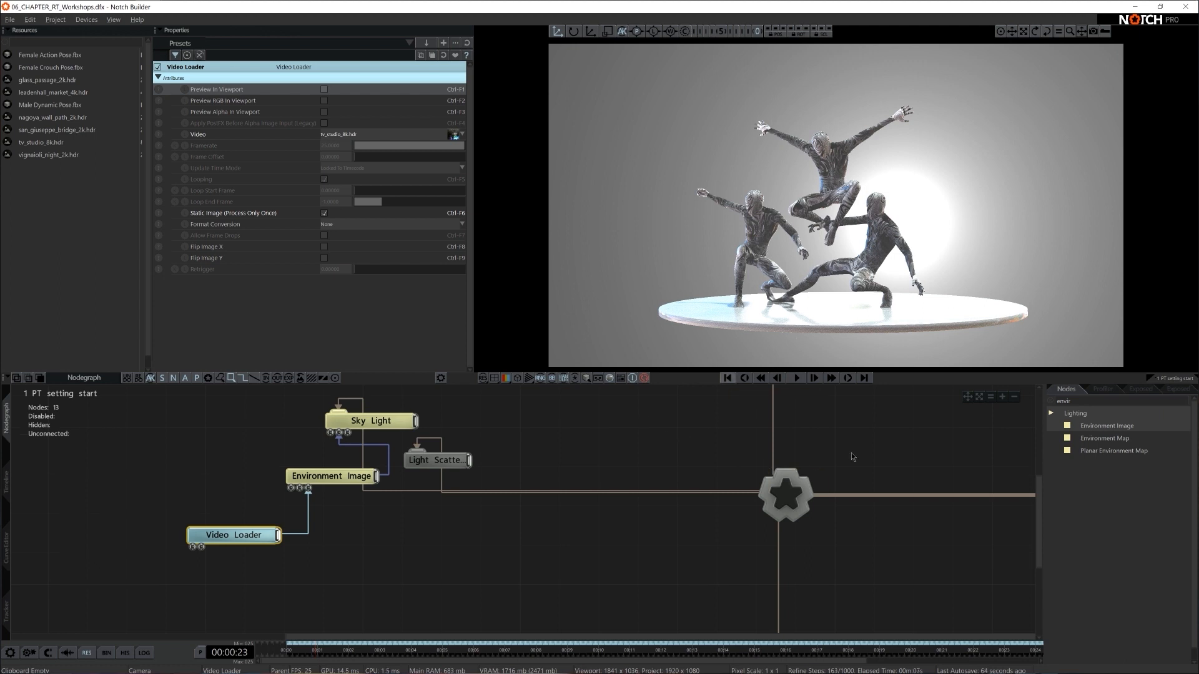
pyautogui.moveTo(882, 448); pyautogui.dragTo(850, 450, button='middle')
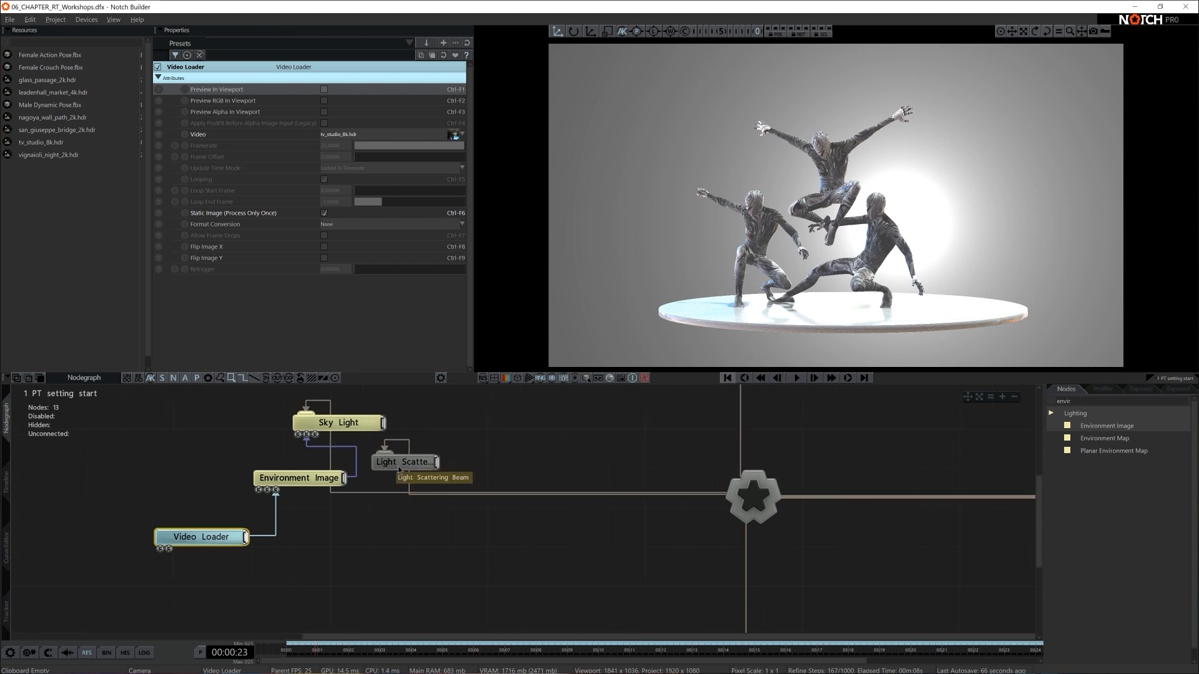
pyautogui.moveTo(394, 463); pyautogui.dragTo(472, 444)
pyautogui.moveTo(886, 462); pyautogui.dragTo(524, 476)
pyautogui.moveTo(830, 530); pyautogui.dragTo(436, 453)
pyautogui.click(662, 483)
pyautogui.moveTo(812, 250); pyautogui.dragTo(837, 311)
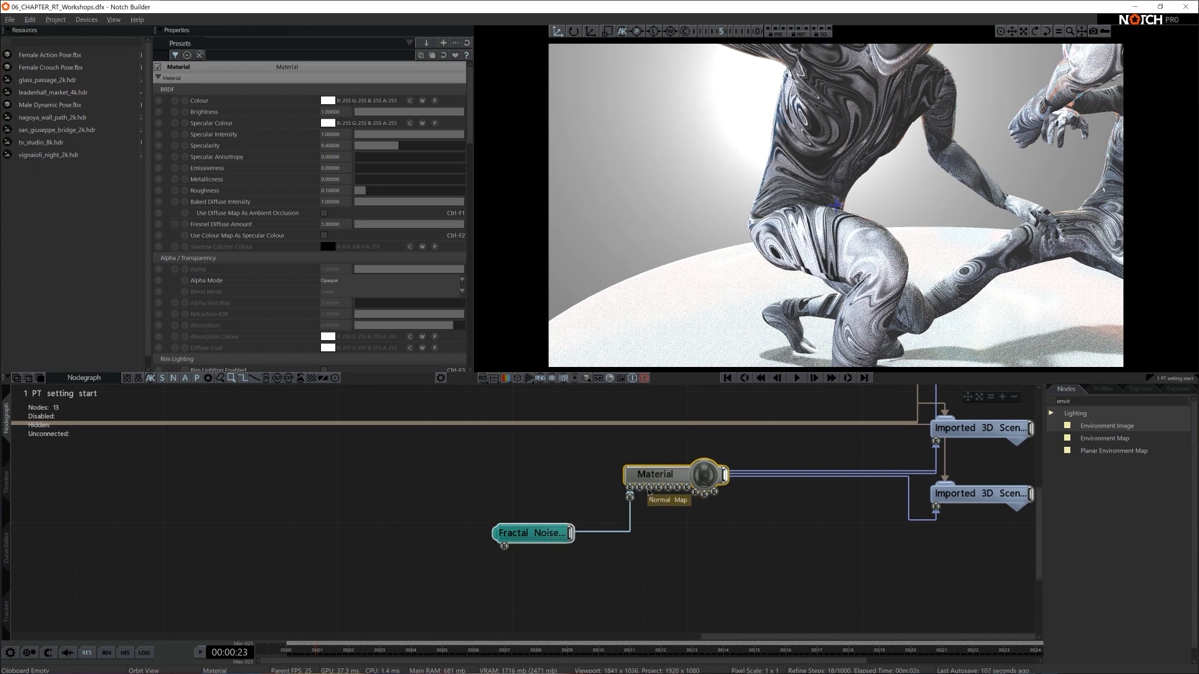
pyautogui.moveTo(569, 535); pyautogui.dragTo(677, 487)
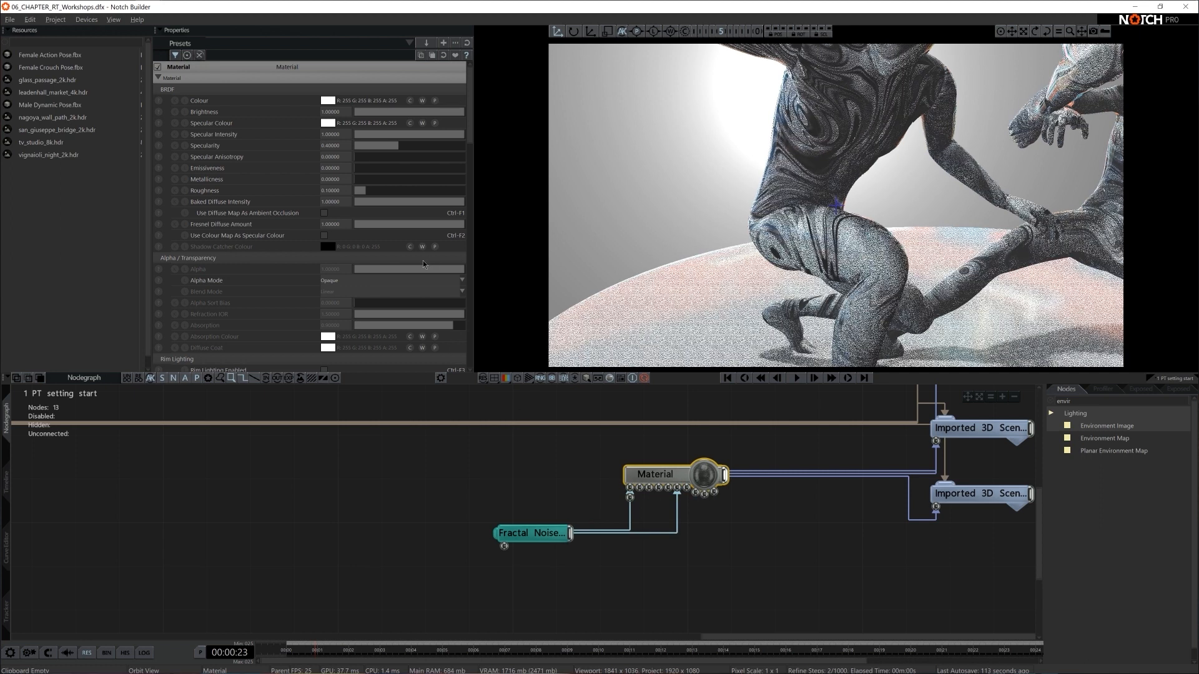
# - Set the Material's Roughness to 0.9
pyautogui.click(444, 192)
pyautogui.click(339, 193)
pyautogui.write('0.')
pyautogui.press('Return')
pyautogui.click(340, 195)
pyautogui.write('0.9')
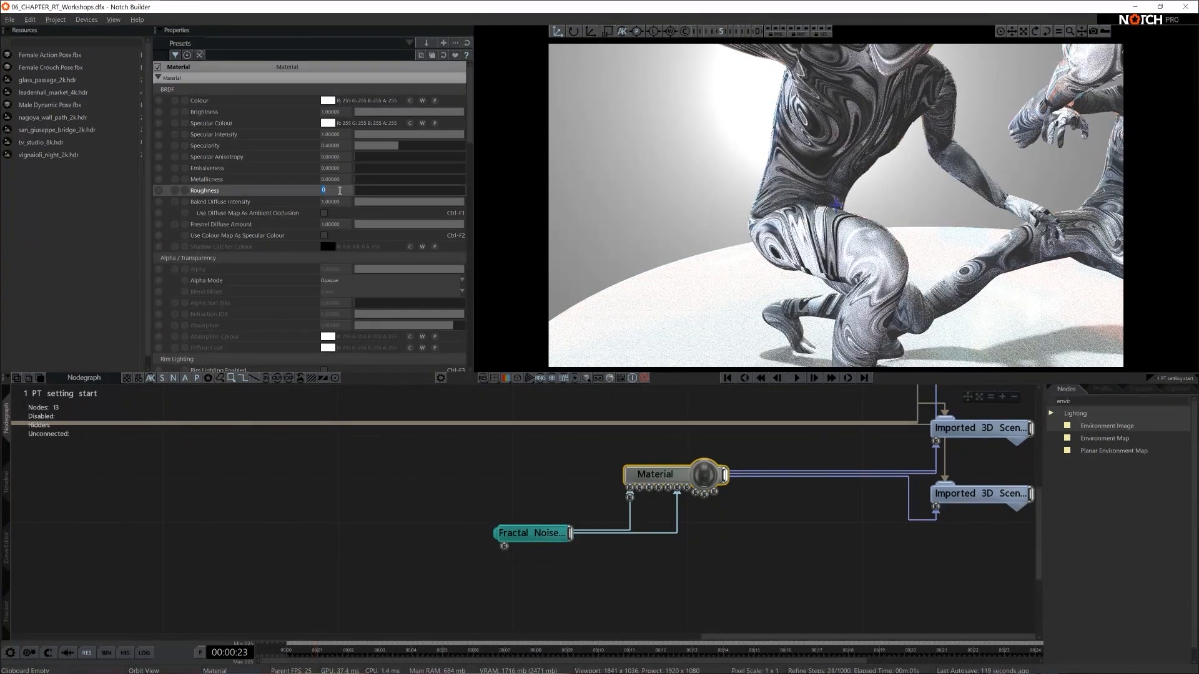
pyautogui.press('Return')
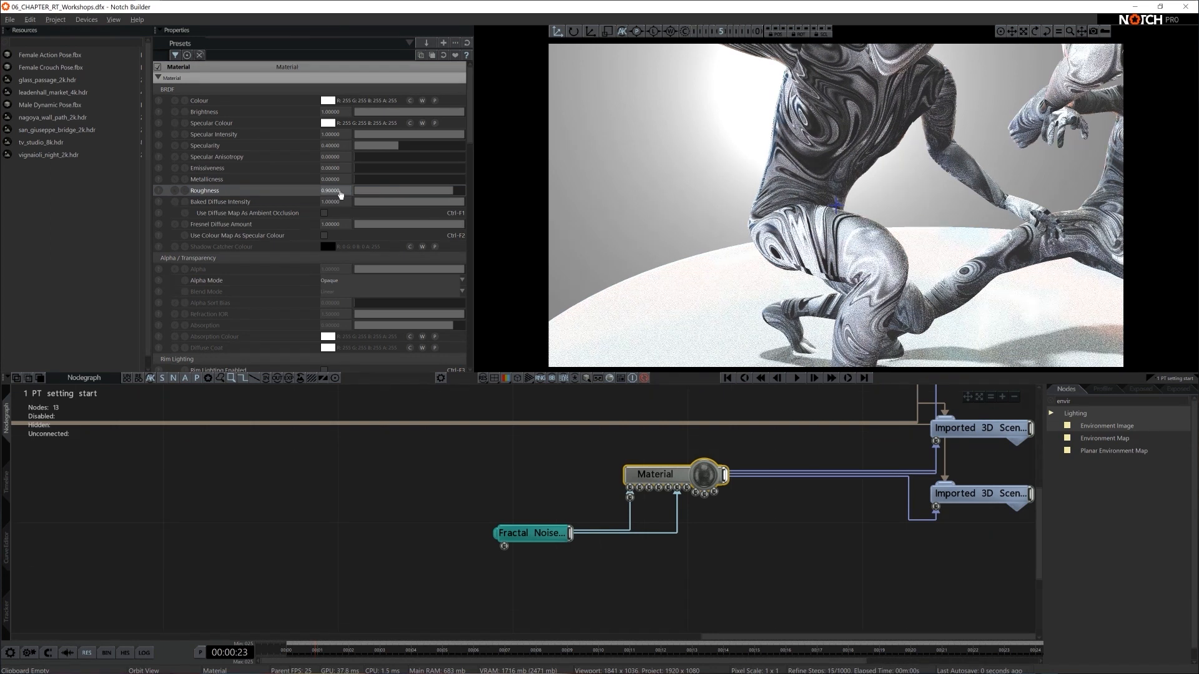
# - Set the Material's Metallicness to 0.5 and check its look on the three figures from several angles
pyautogui.click(392, 179)
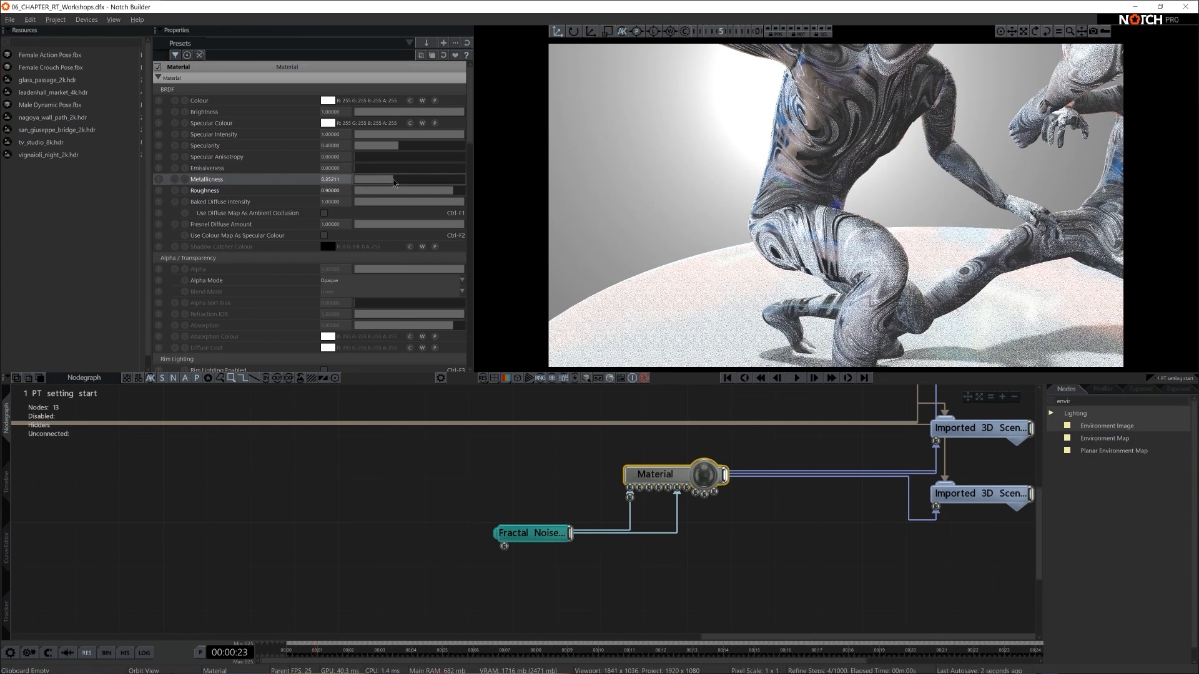
pyautogui.moveTo(768, 250); pyautogui.dragTo(491, 230)
pyautogui.doubleClick(334, 179)
pyautogui.write('0.5')
pyautogui.press('Return')
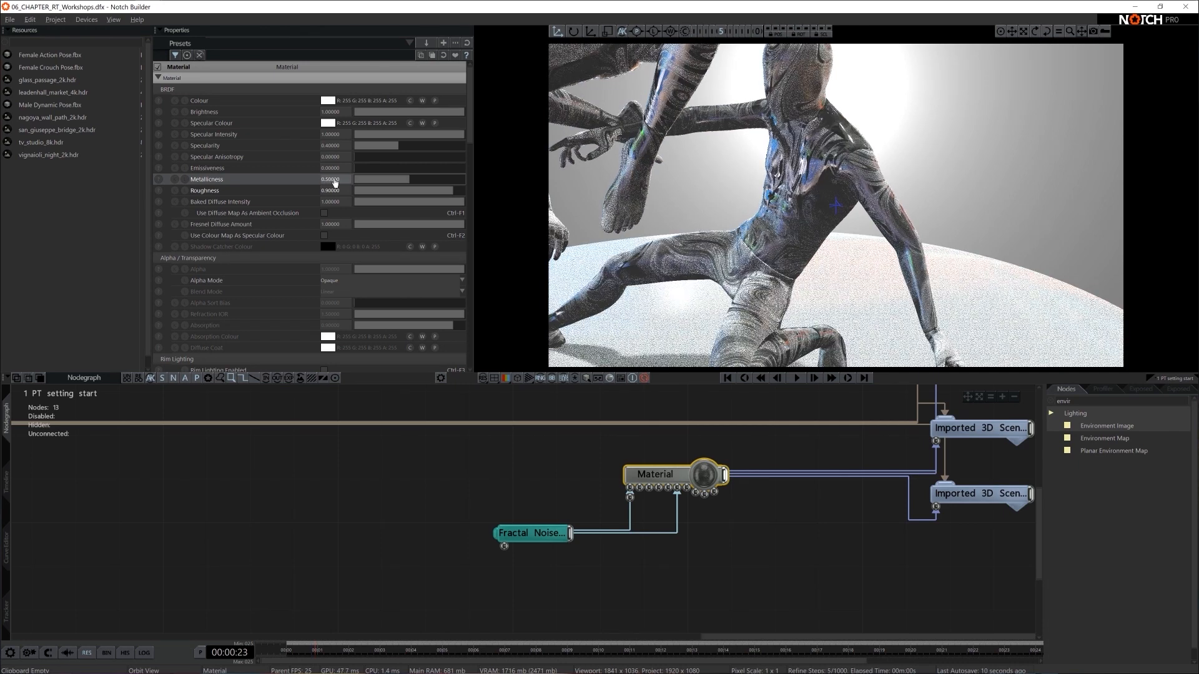
pyautogui.moveTo(817, 258); pyautogui.dragTo(756, 263, button='right')
pyautogui.moveTo(761, 228); pyautogui.dragTo(781, 275, button='middle')
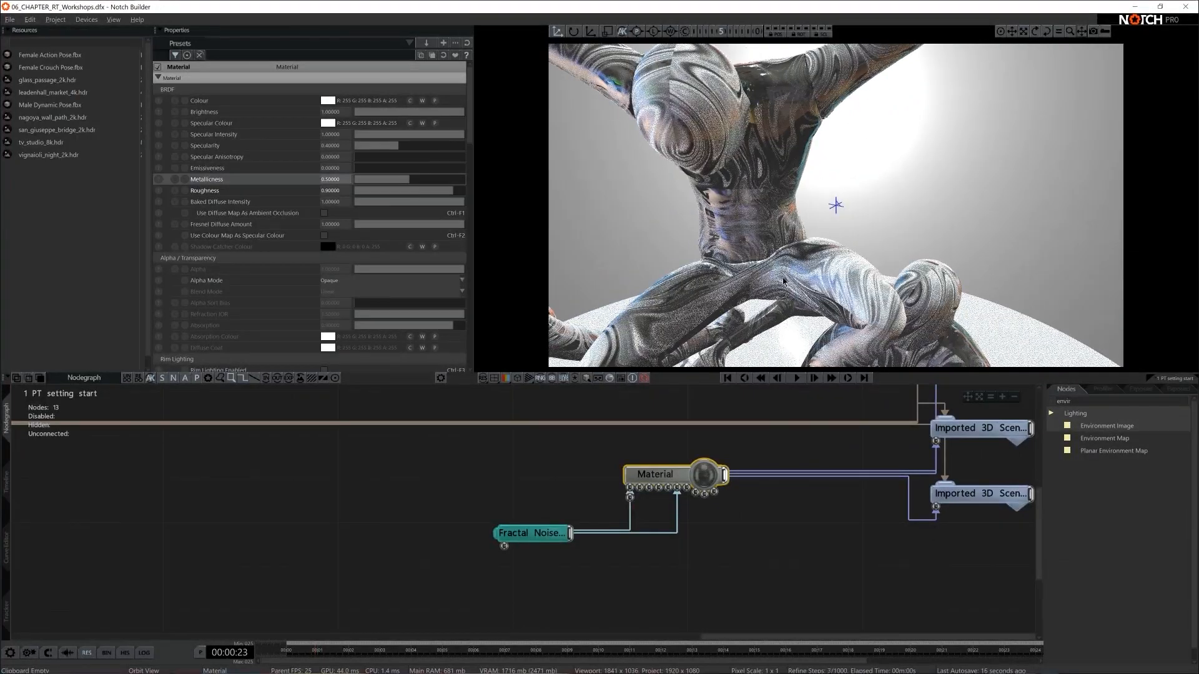
pyautogui.moveTo(808, 253); pyautogui.dragTo(776, 255, button='right')
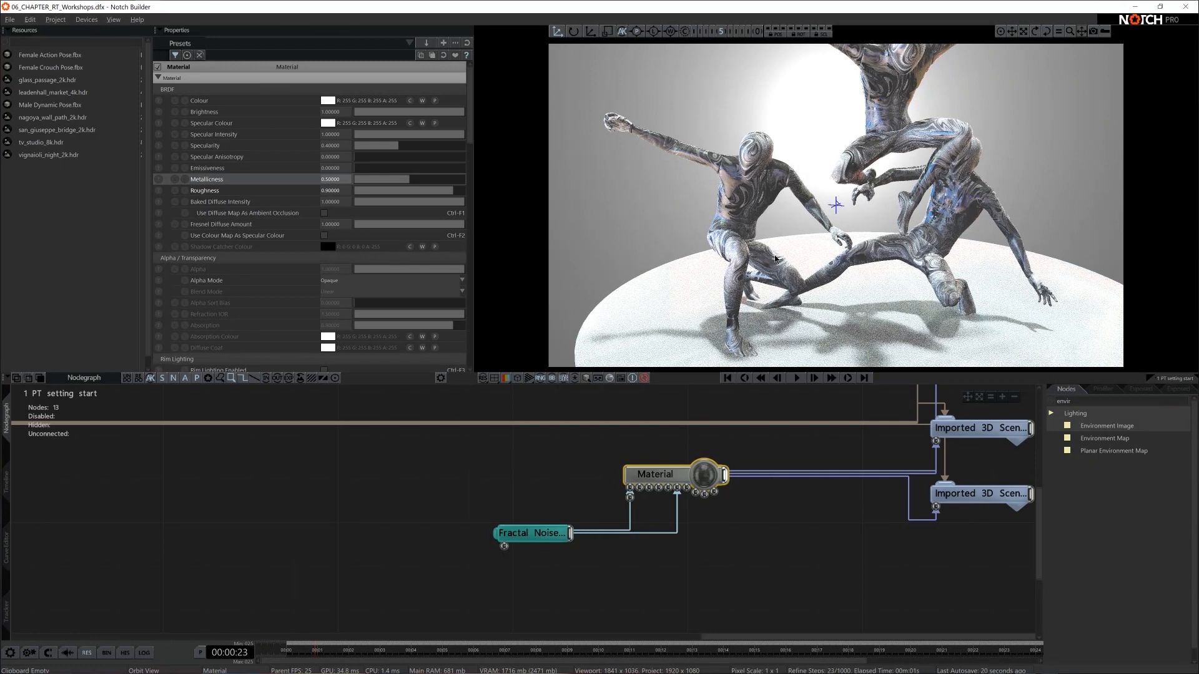
# - Add a Pathtracer node from the Ray Tracing nodes and connect it to the Root node
pyautogui.click(446, 476)
pyautogui.scroll(-5, 513, 474)
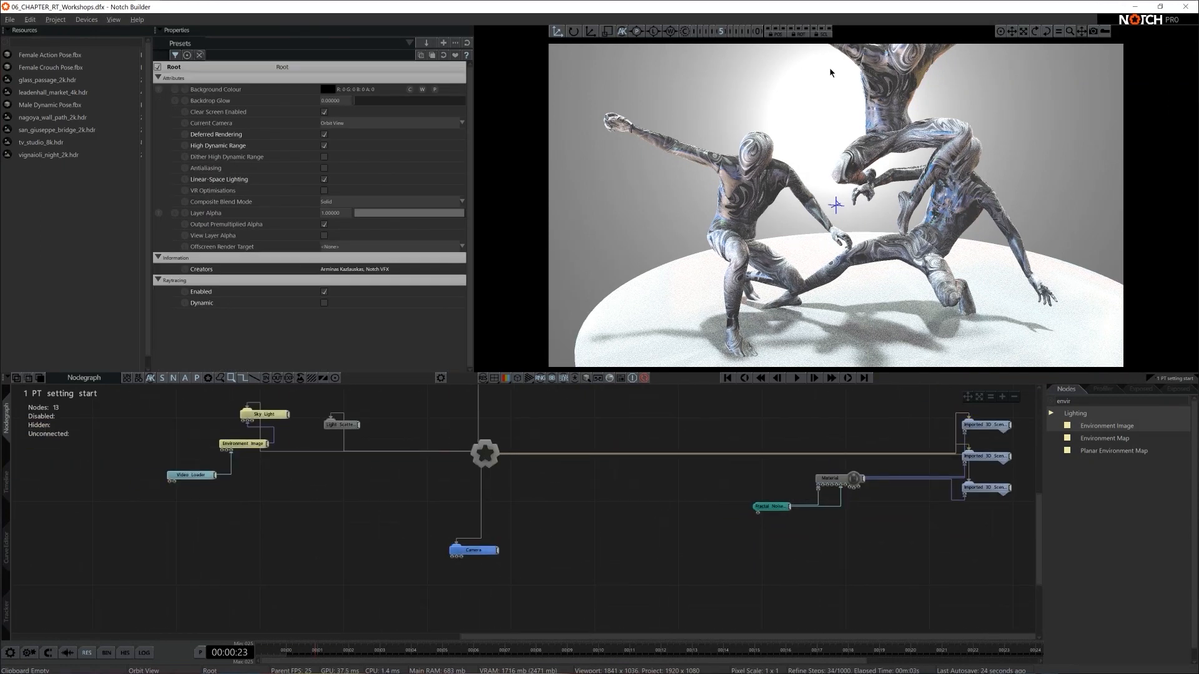
pyautogui.doubleClick(1079, 400)
pyautogui.press('BackSpace')
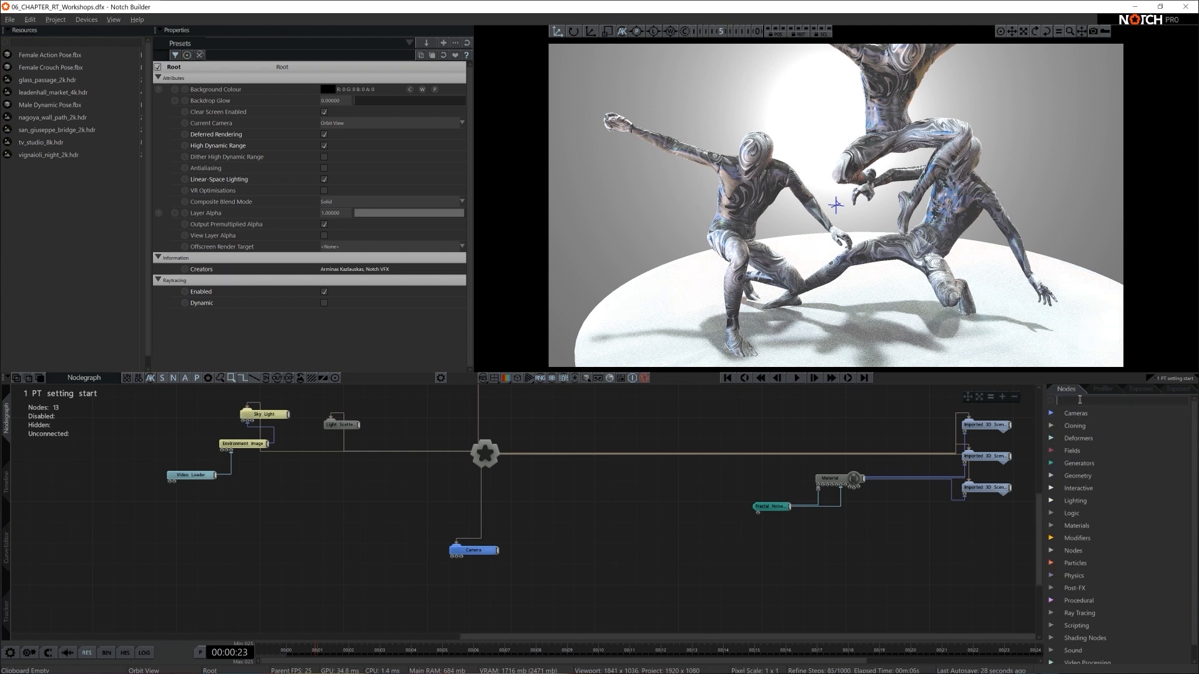
pyautogui.write('path')
pyautogui.moveTo(1094, 425); pyautogui.dragTo(542, 432)
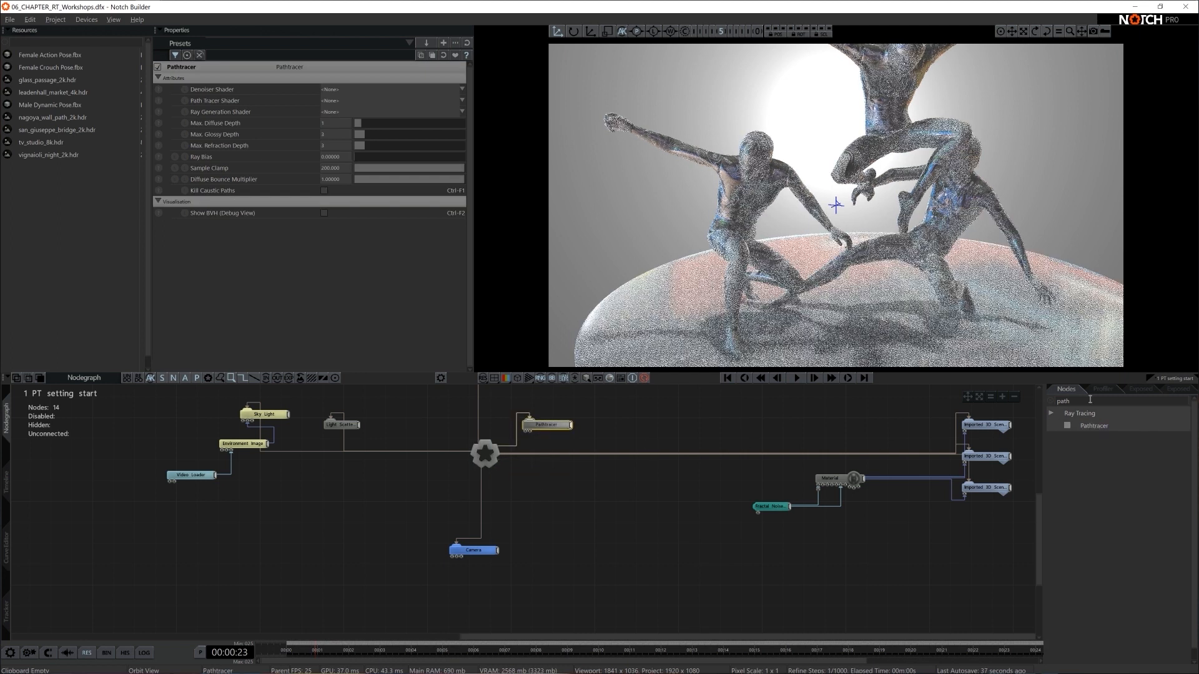
# - Add an RT Refinement node connected to the Root node and set its Max Refine Steps to 50
pyautogui.doubleClick(1090, 400)
pyautogui.write('refi')
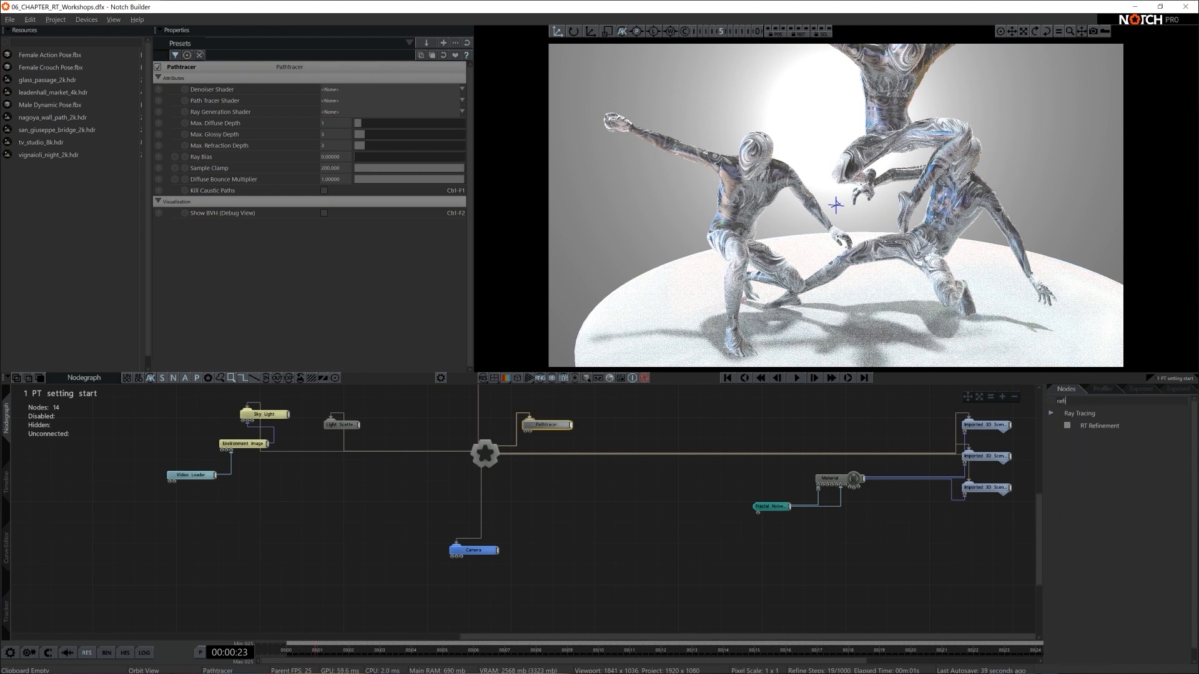
pyautogui.moveTo(1094, 431); pyautogui.dragTo(538, 471)
pyautogui.doubleClick(336, 90)
pyautogui.write('50')
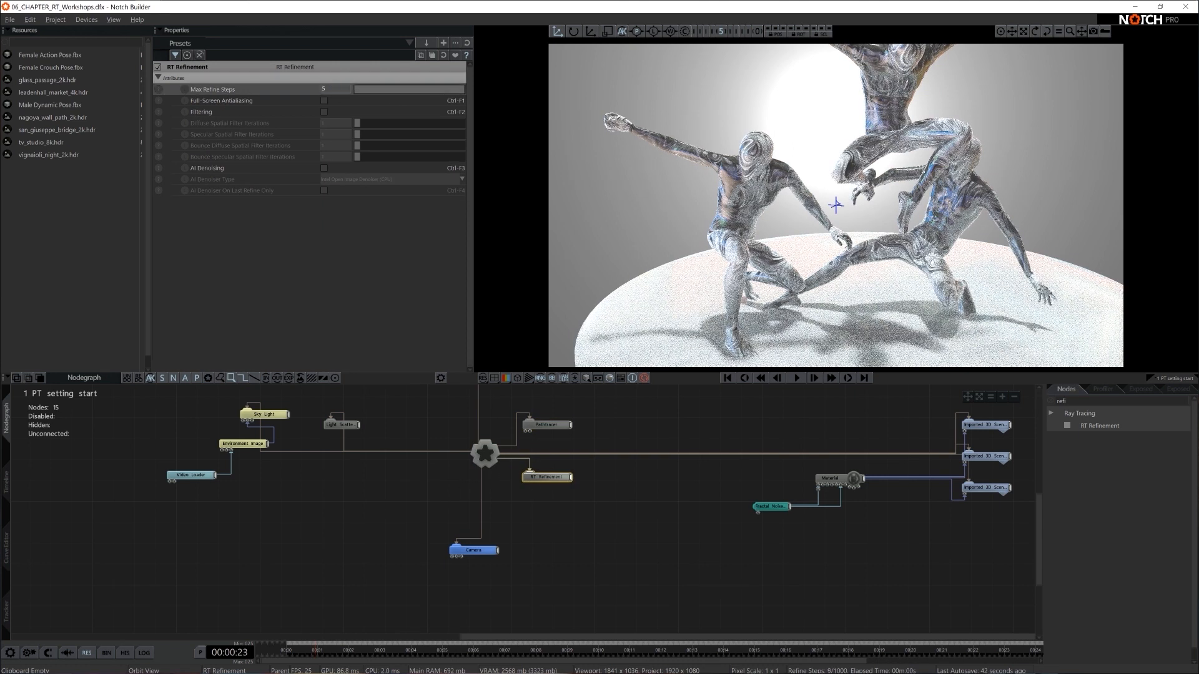
pyautogui.press('Return')
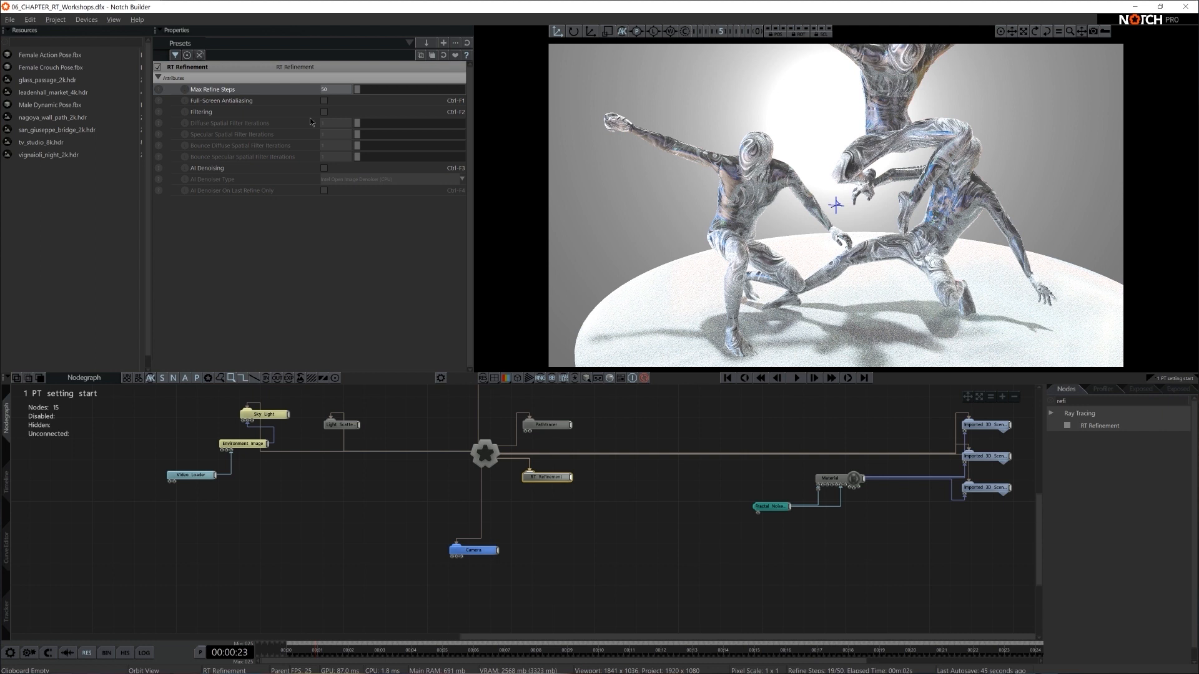
# - Enable AI Denoising on the RT Refinement with the NVIDIA Optix (GPU, NVIDIA only) type, denoising on the last refine only
pyautogui.click(324, 168)
pyautogui.click(329, 179)
pyautogui.click(335, 192)
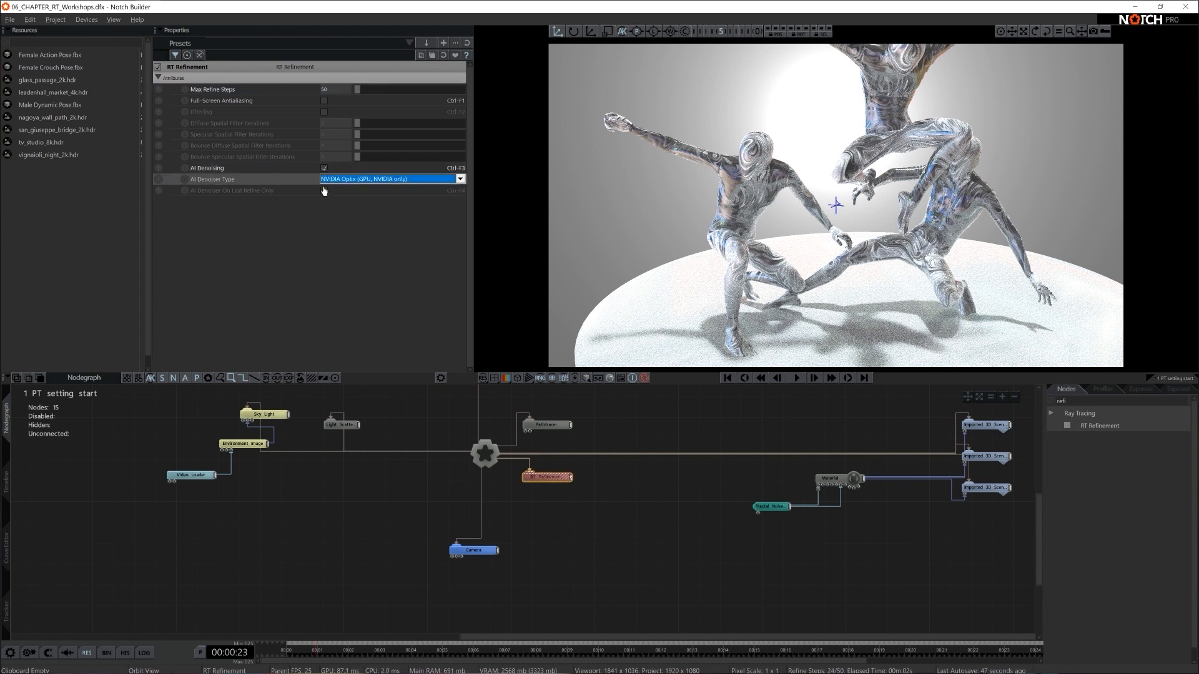
pyautogui.click(326, 191)
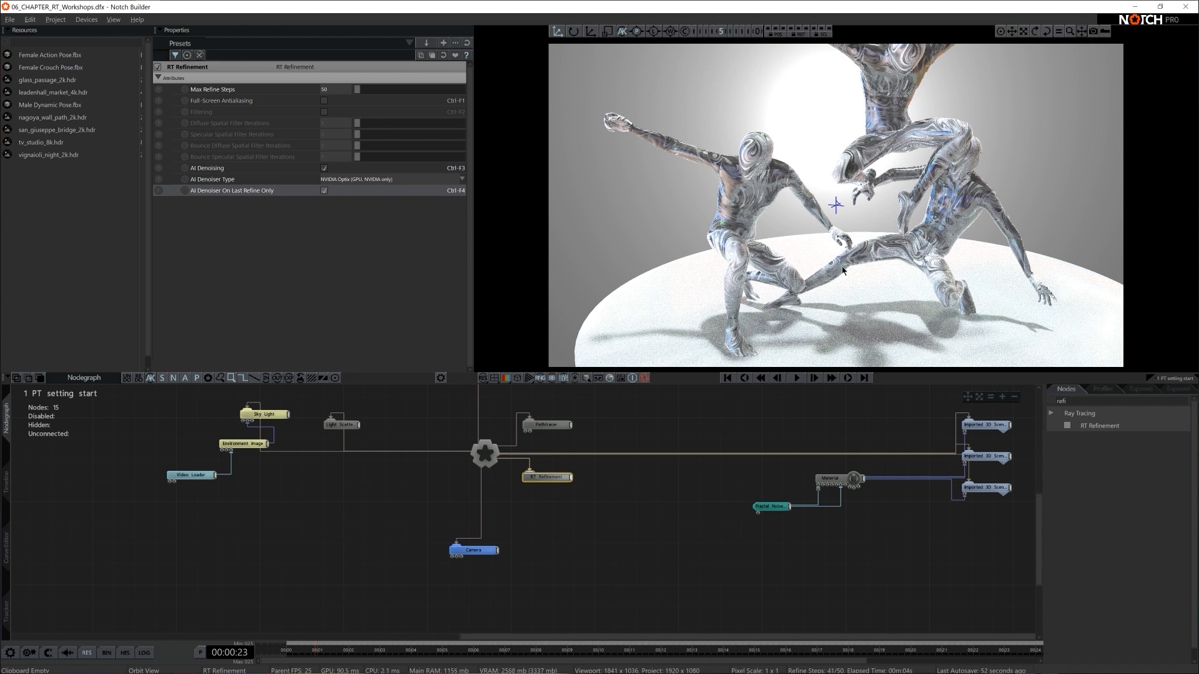
# - Check the denoised render through the scene camera and close up on the figures
pyautogui.press('0')
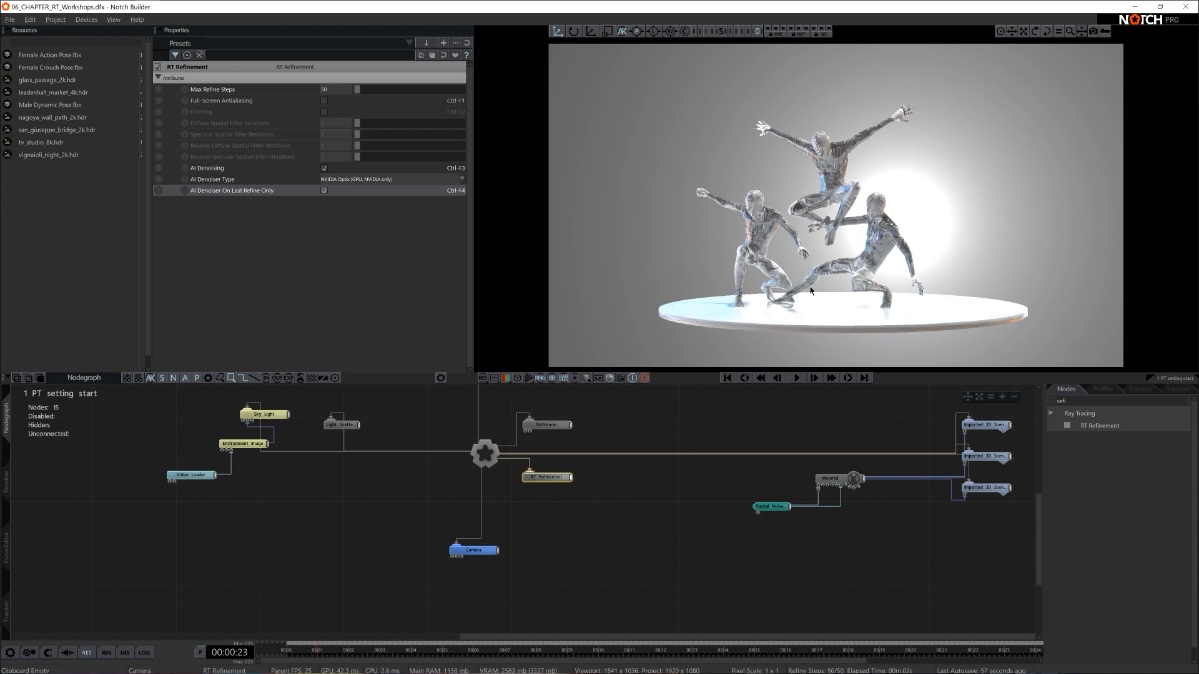
pyautogui.press('5')
pyautogui.scroll(5, 856, 269)
pyautogui.moveTo(856, 270); pyautogui.dragTo(900, 266, button='middle')
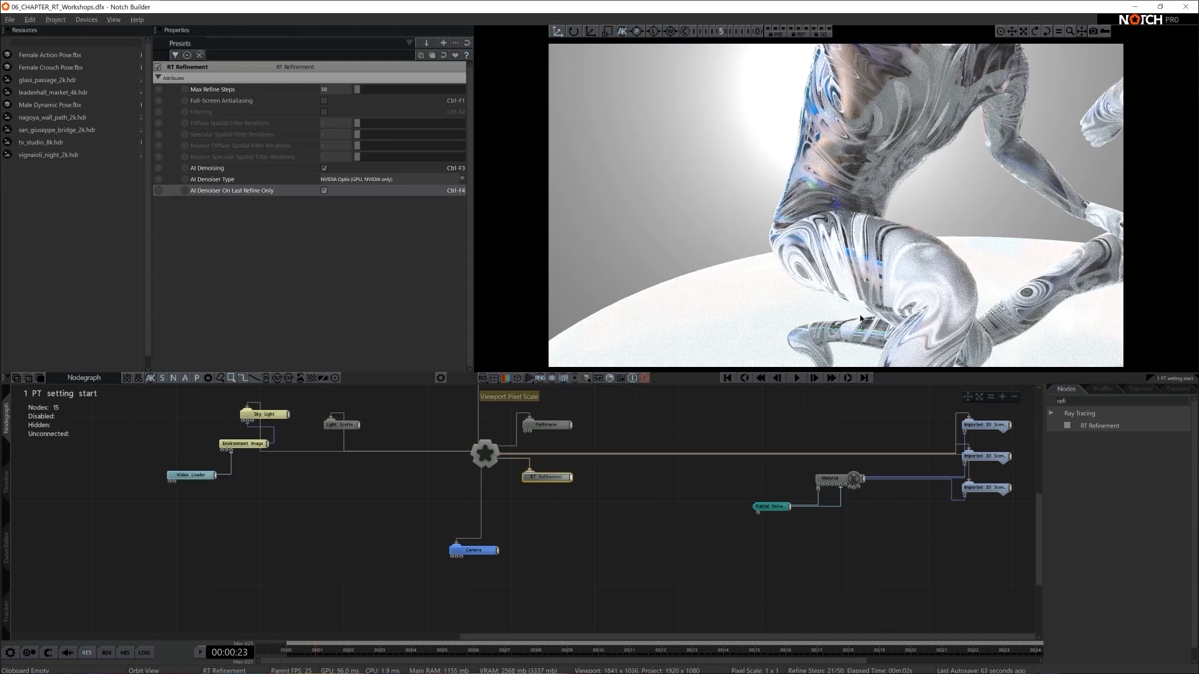
pyautogui.press('0')
# - Set the Sky Light's Rotation Heading to 157
pyautogui.click(393, 423)
pyautogui.click(269, 414)
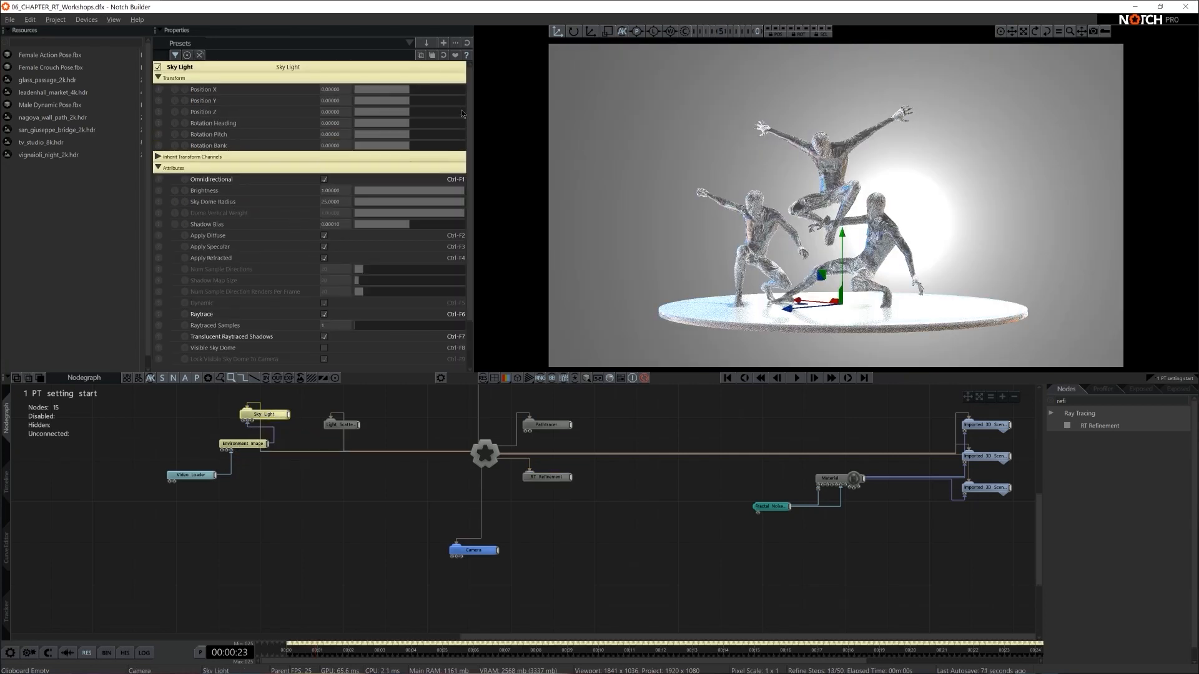
pyautogui.moveTo(407, 123); pyautogui.dragTo(435, 127)
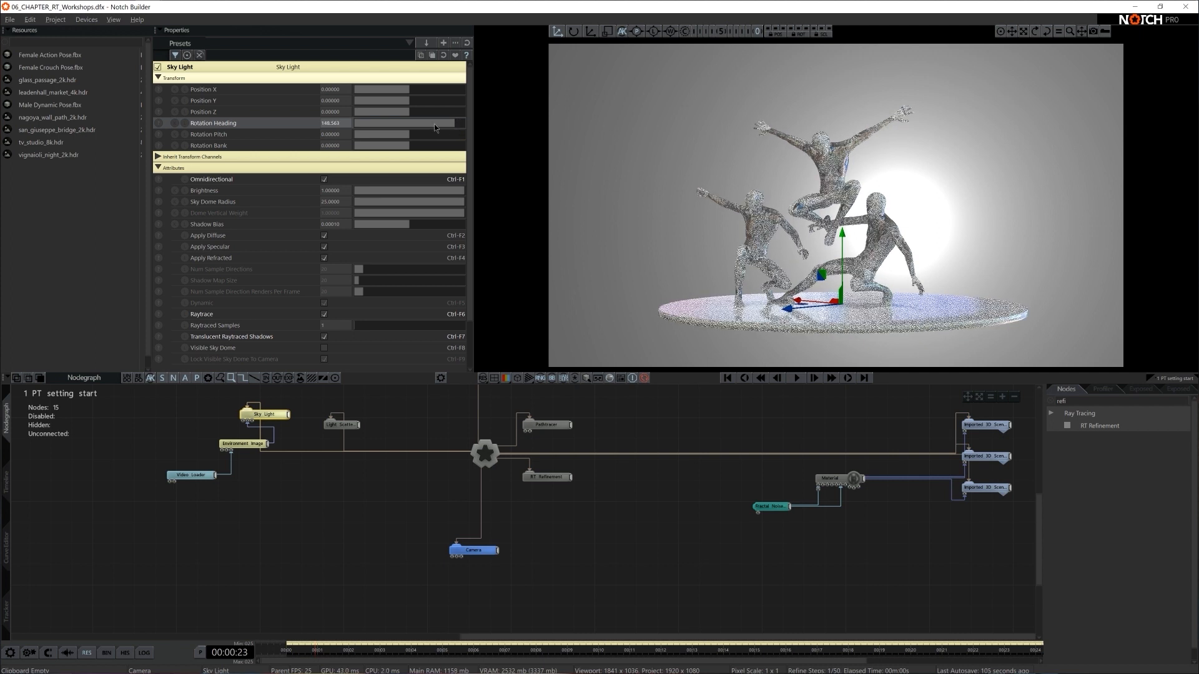
pyautogui.click(345, 126)
pyautogui.write('157')
pyautogui.press('Return')
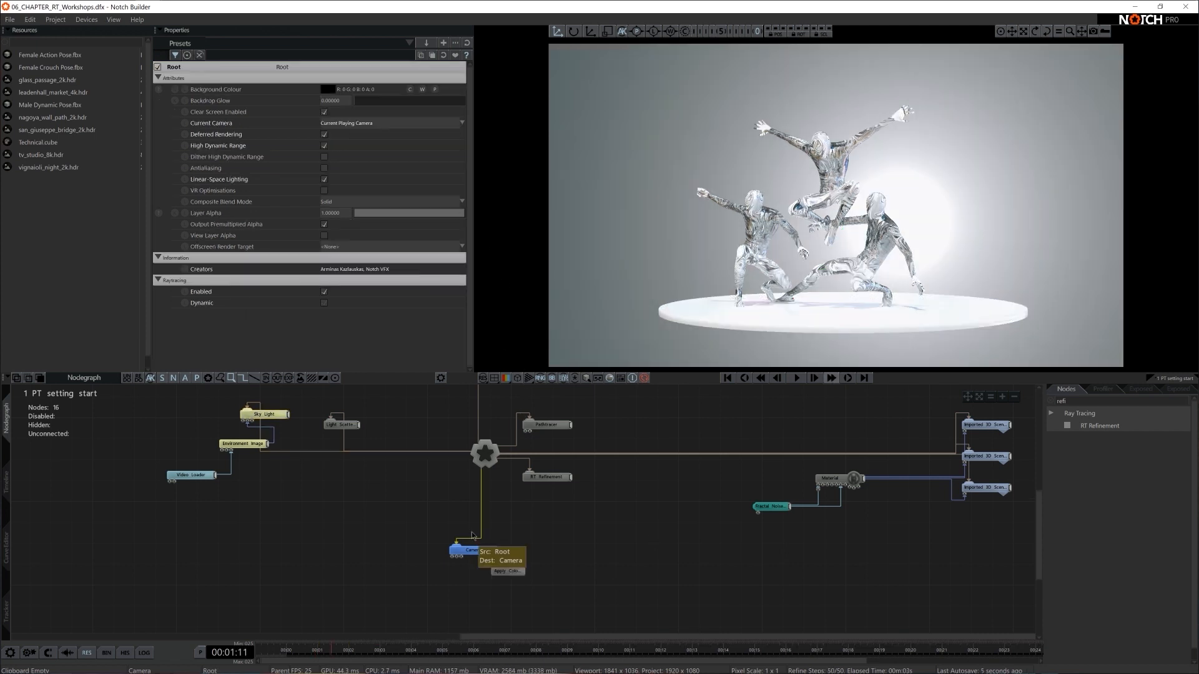
pyautogui.click(264, 414)
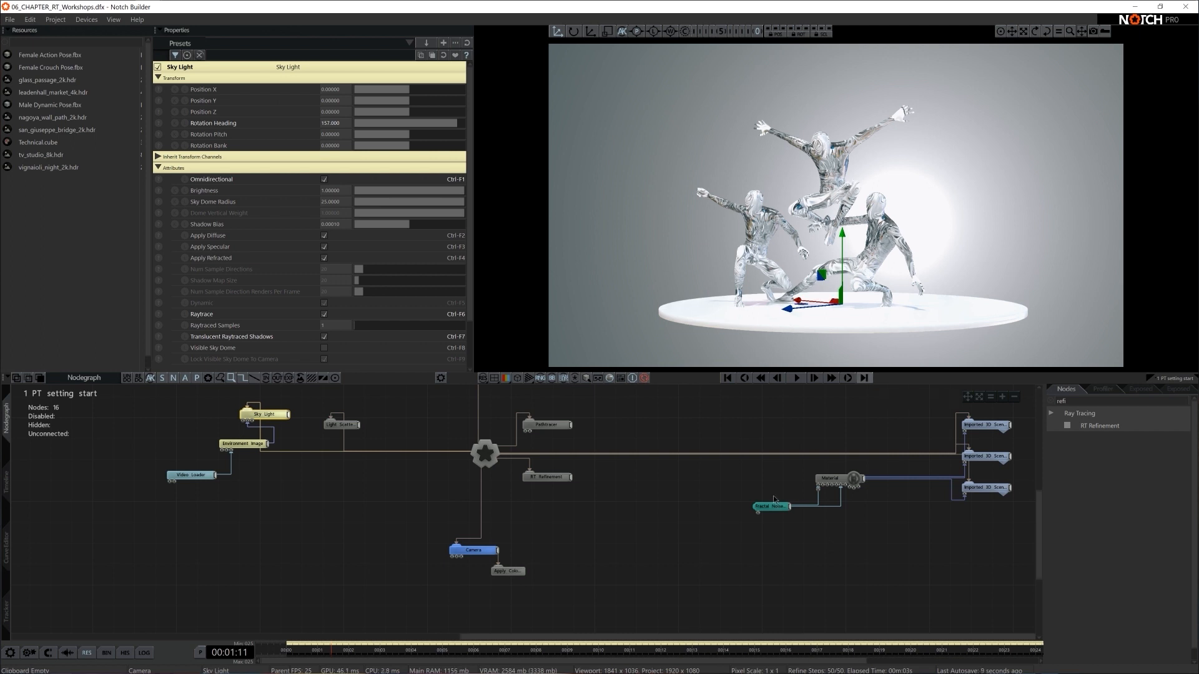
# - Darken the figures' Material colour to a light grey of RGB 222, 222, 222
pyautogui.click(843, 477)
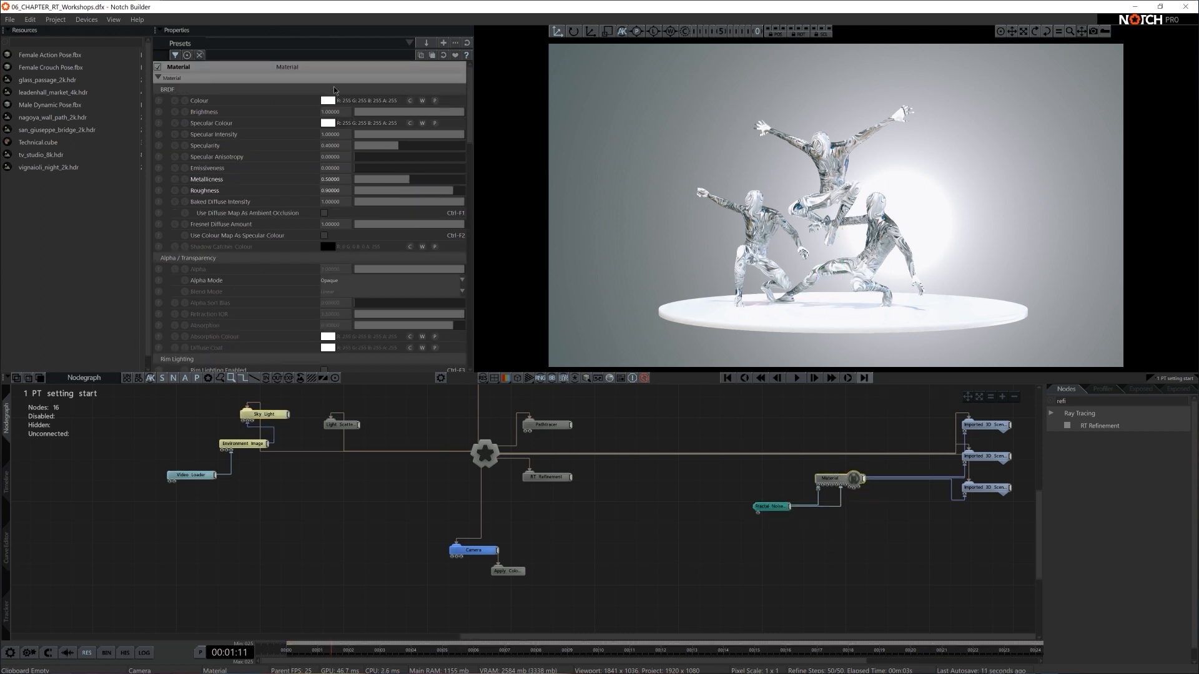
pyautogui.click(327, 100)
pyautogui.click(229, 119)
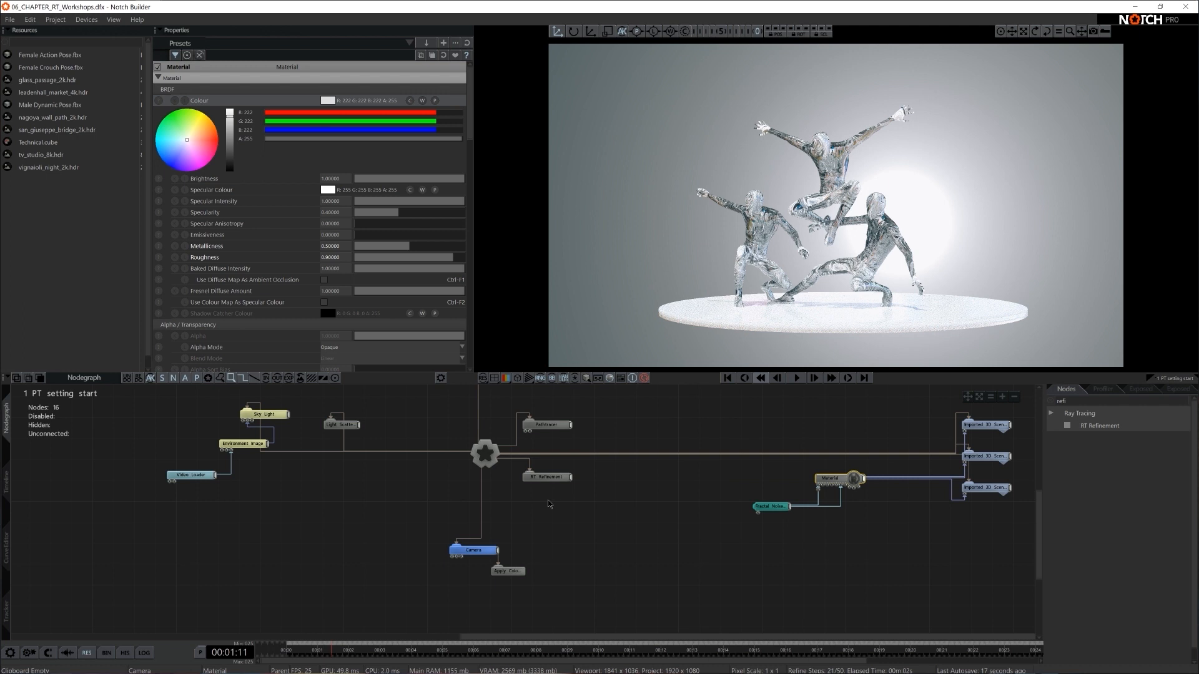
# - Darken the colour of the Material attached to the original Shape 3D to a grey of RGB 148, 148, 148
pyautogui.moveTo(548, 503); pyautogui.dragTo(541, 584, button='middle')
pyautogui.click(405, 434)
pyautogui.click(328, 100)
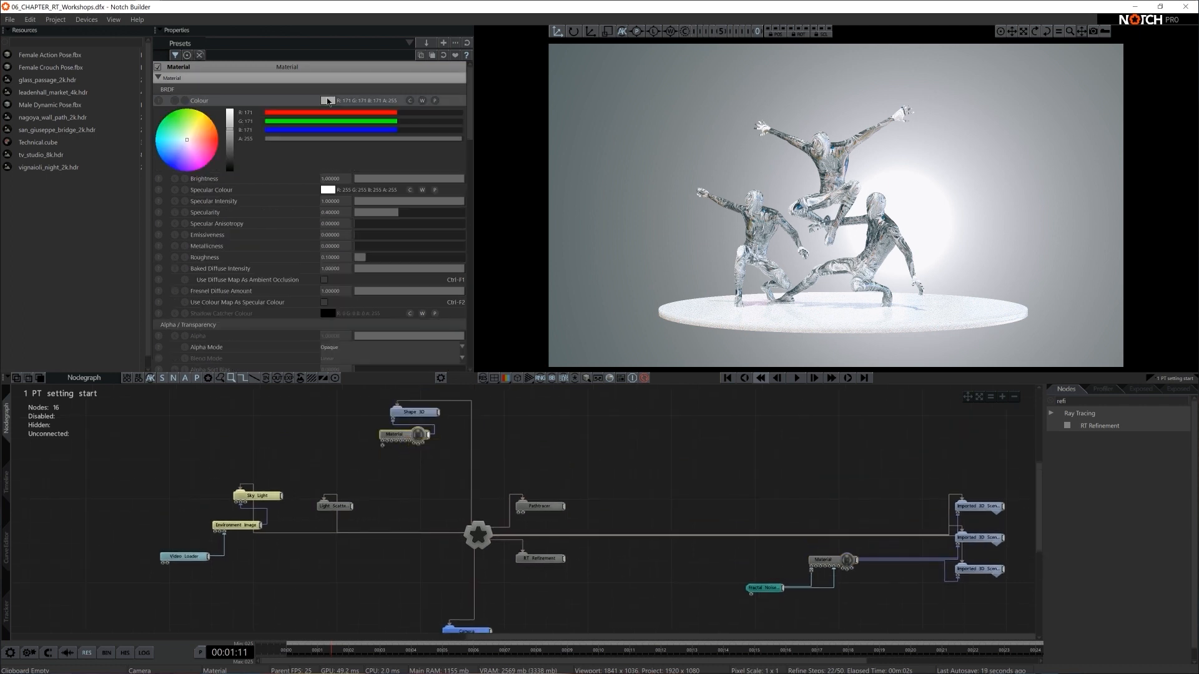
pyautogui.click(229, 135)
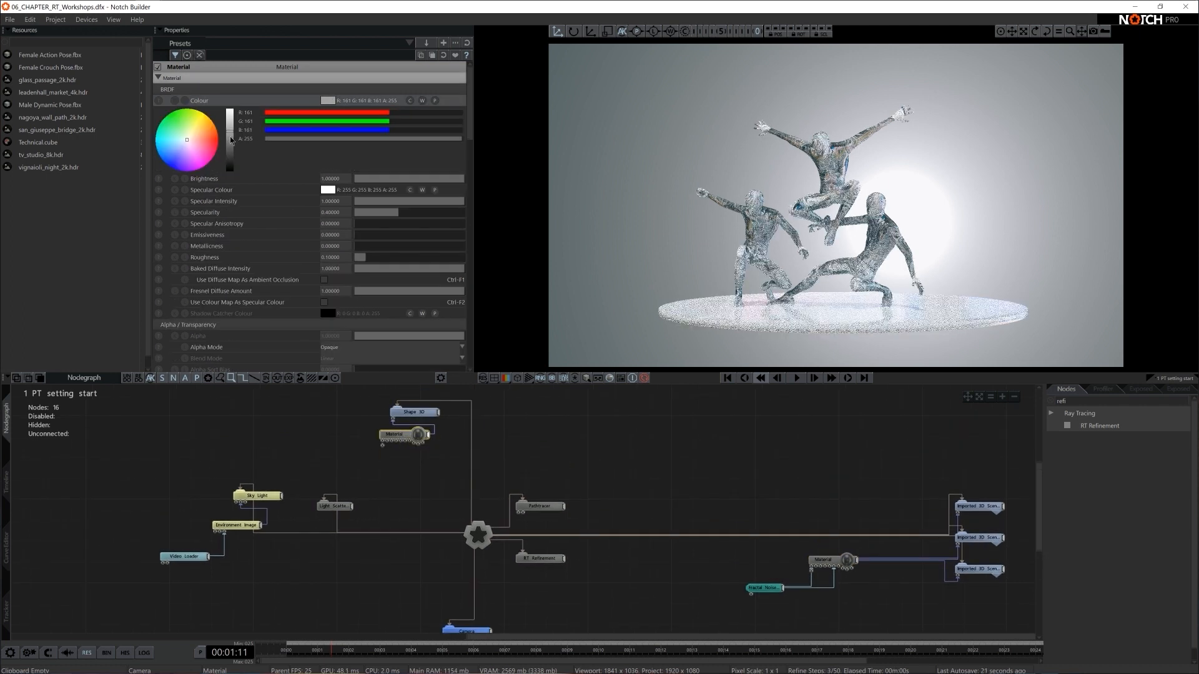
pyautogui.click(229, 138)
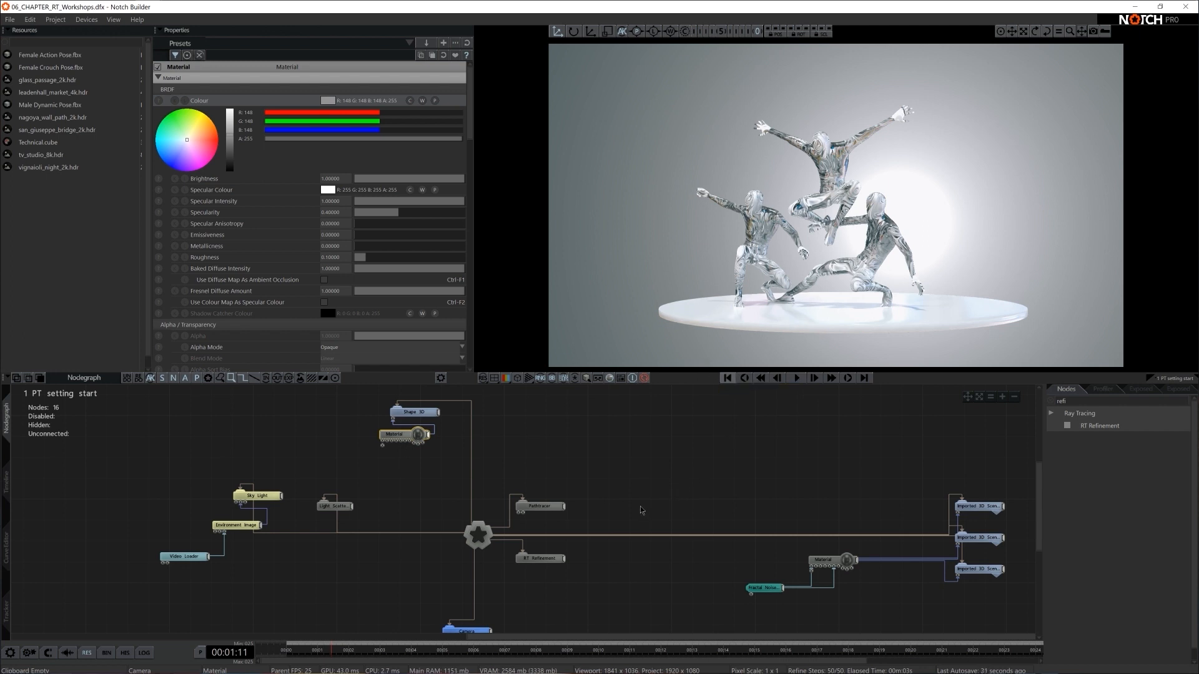
# - Add a new Shape 3D node connected to the Root node and raise the shape up among the figures
pyautogui.scroll(-2, 724, 445)
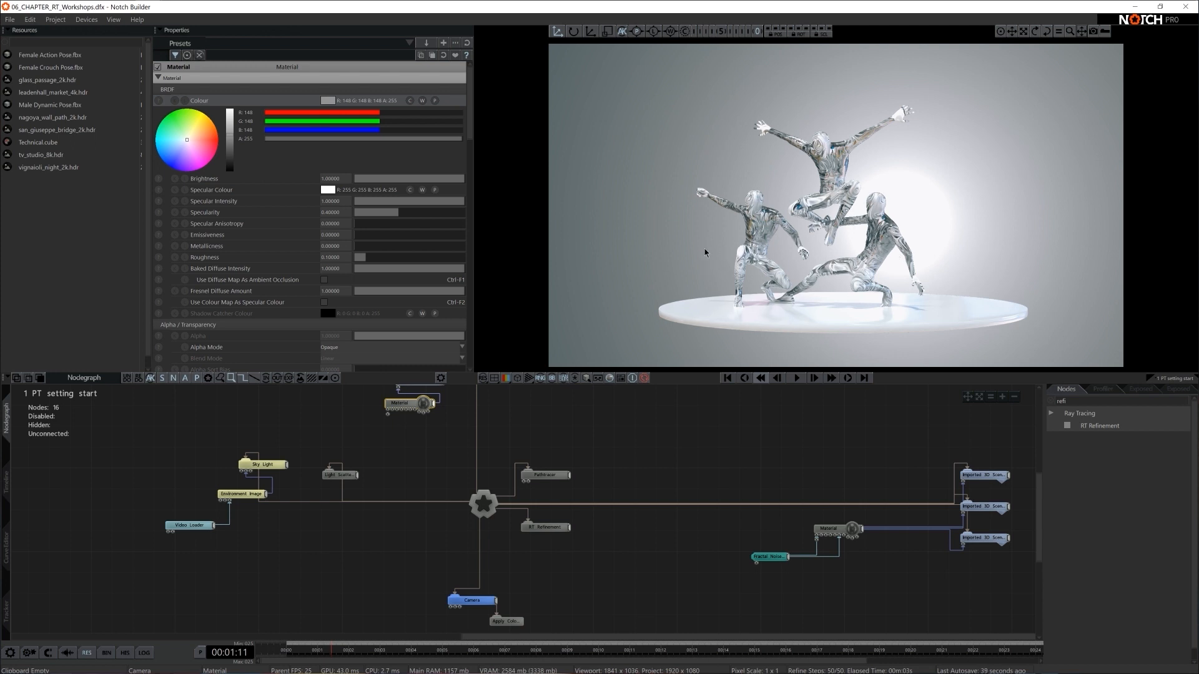
pyautogui.click(1083, 403)
pyautogui.write('dhspi')
pyautogui.press('BackSpace')
pyautogui.press('BackSpace')
pyautogui.write('shap')
pyautogui.moveTo(1092, 426); pyautogui.dragTo(618, 471)
pyautogui.moveTo(841, 236); pyautogui.dragTo(841, 129)
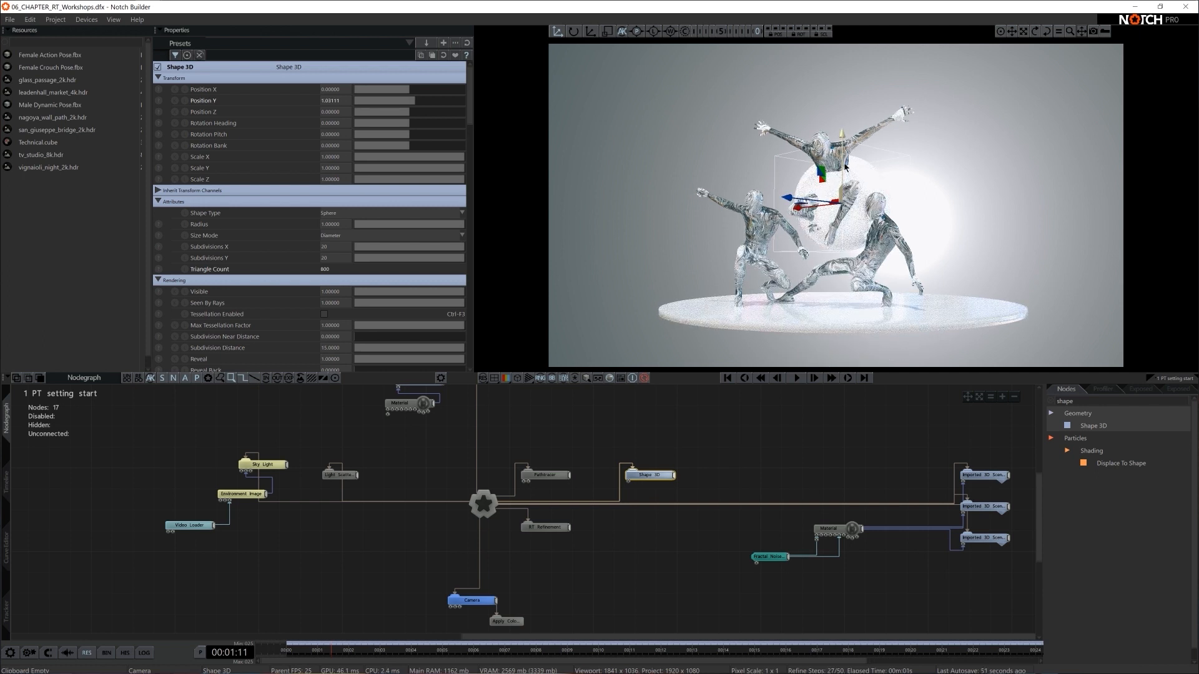
# - Disable the Pathtracer and make the new Shape 3D a Rounded Cylinder flattened to a Scale Y of about 0.073
pyautogui.hotkey('ctrl', 'p')
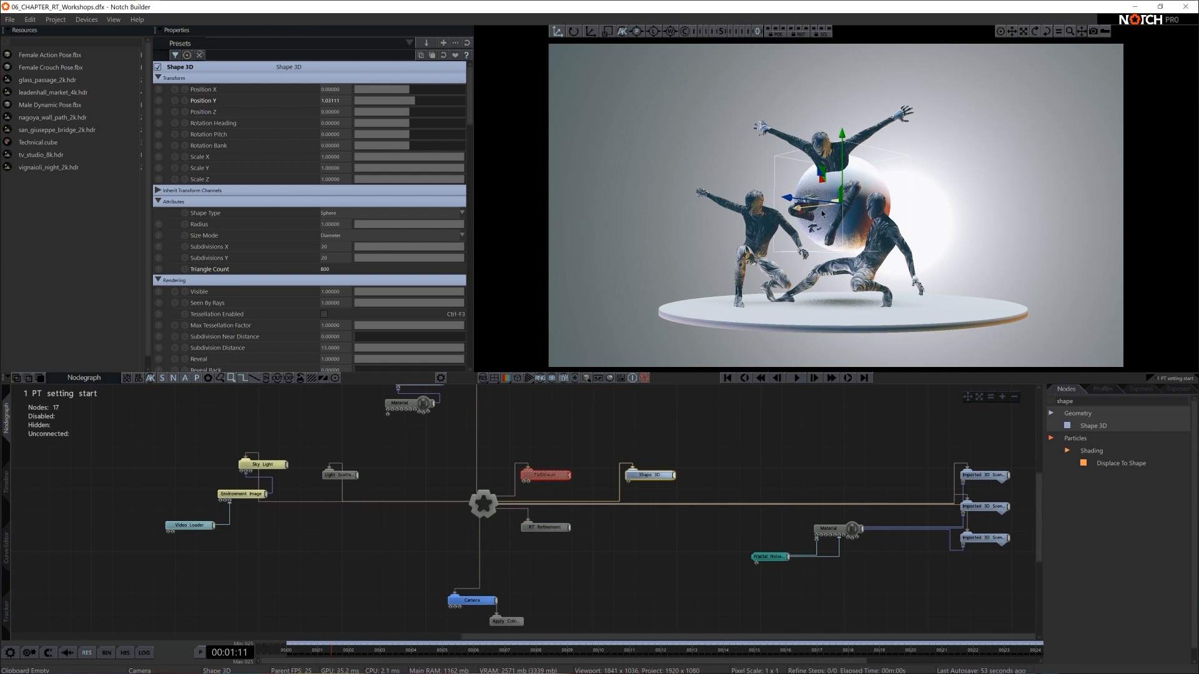
pyautogui.click(322, 215)
pyautogui.press('Down')
pyautogui.press('Down')
pyautogui.press('Down')
pyautogui.press('Down')
pyautogui.press('Return')
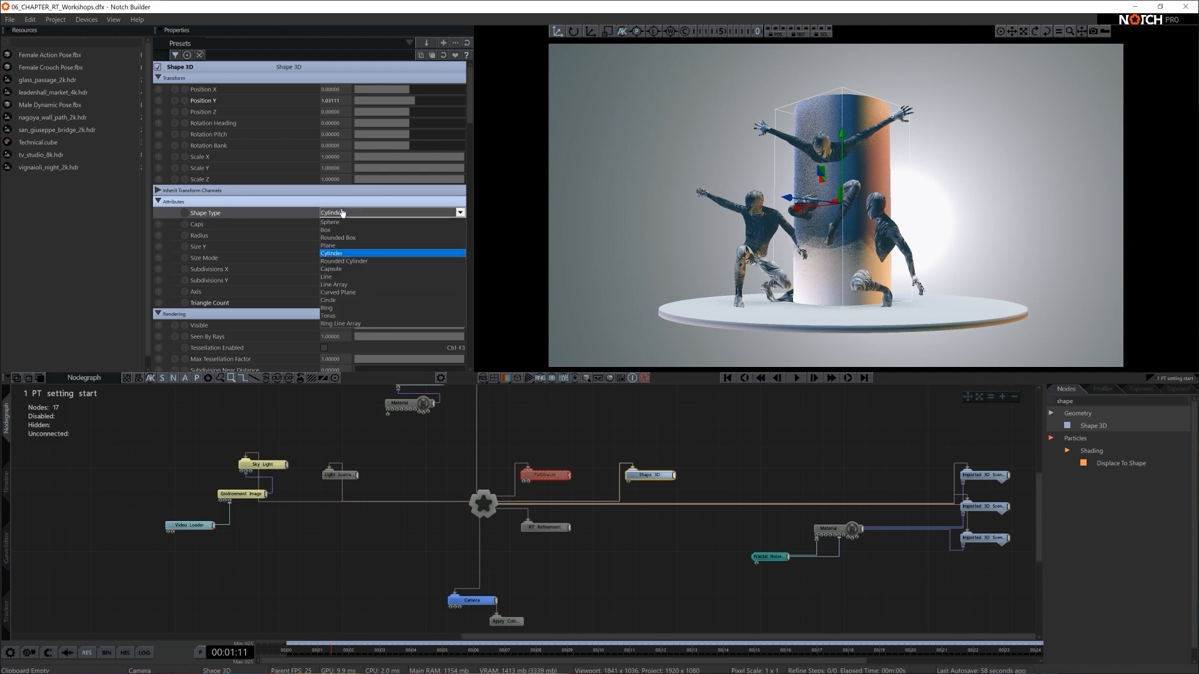
pyautogui.click(344, 261)
pyautogui.press('r')
pyautogui.moveTo(843, 135); pyautogui.dragTo(844, 163)
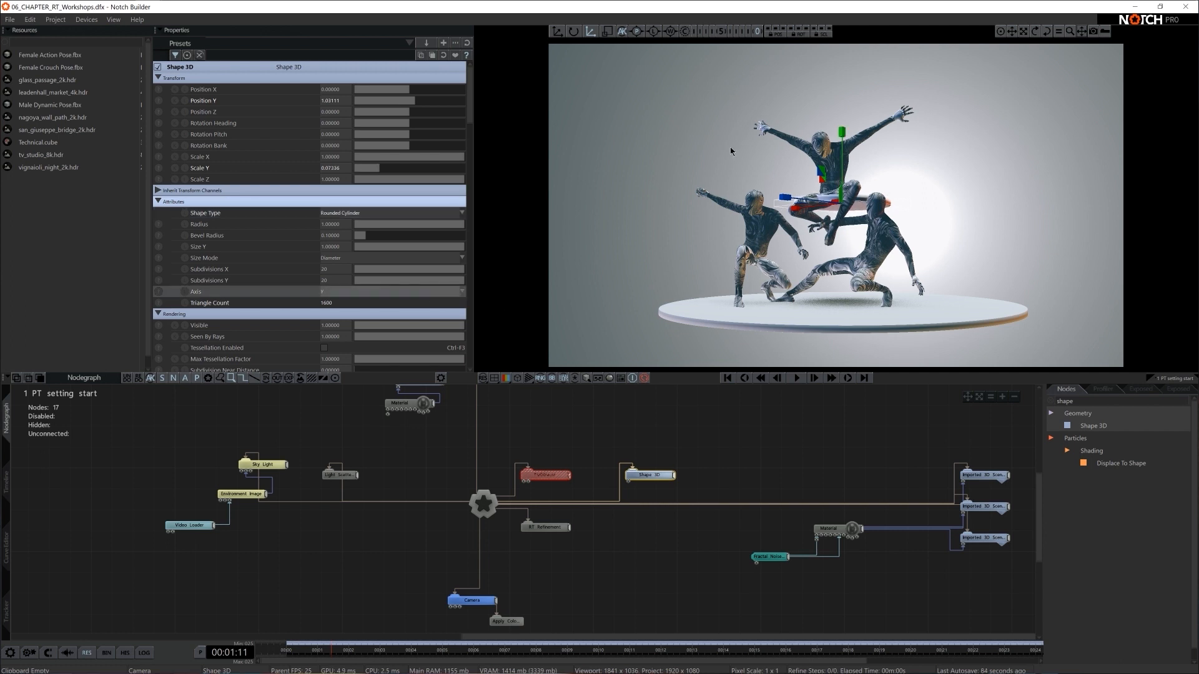
# - Try standing the disc upright with a Rotation Pitch of 90, turning it and moving it in front of the figures
pyautogui.press('e')
pyautogui.moveTo(813, 171); pyautogui.dragTo(863, 212)
pyautogui.press('w')
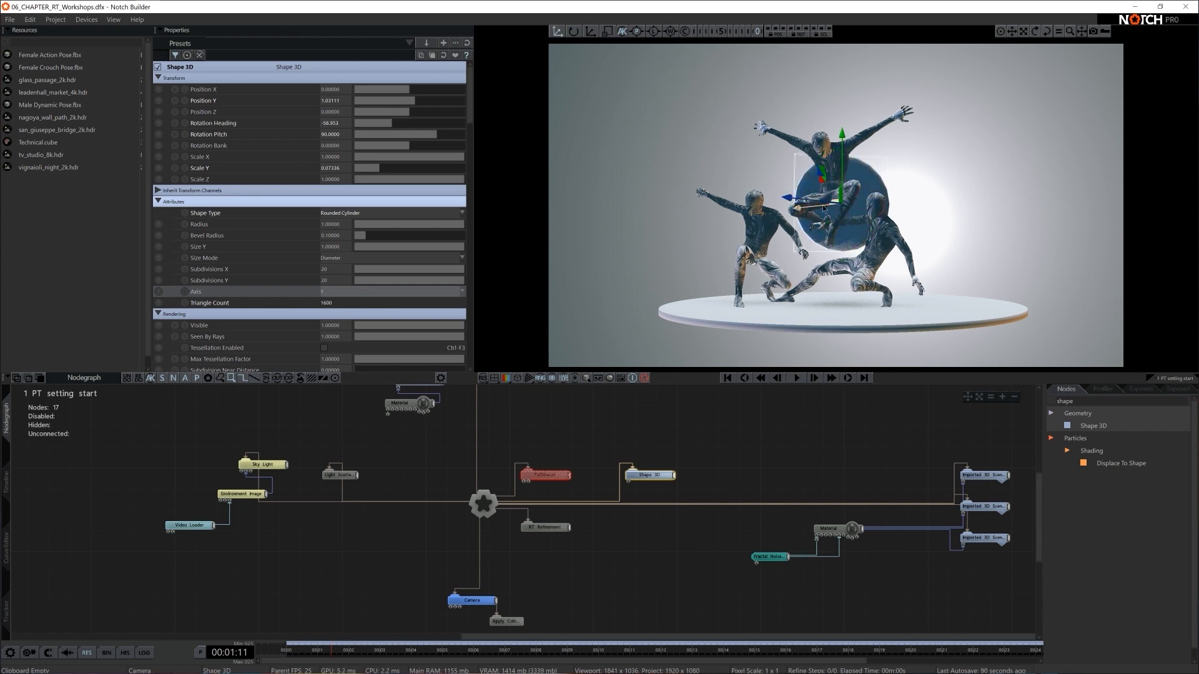
pyautogui.click(653, 30)
pyautogui.moveTo(856, 198); pyautogui.dragTo(807, 195)
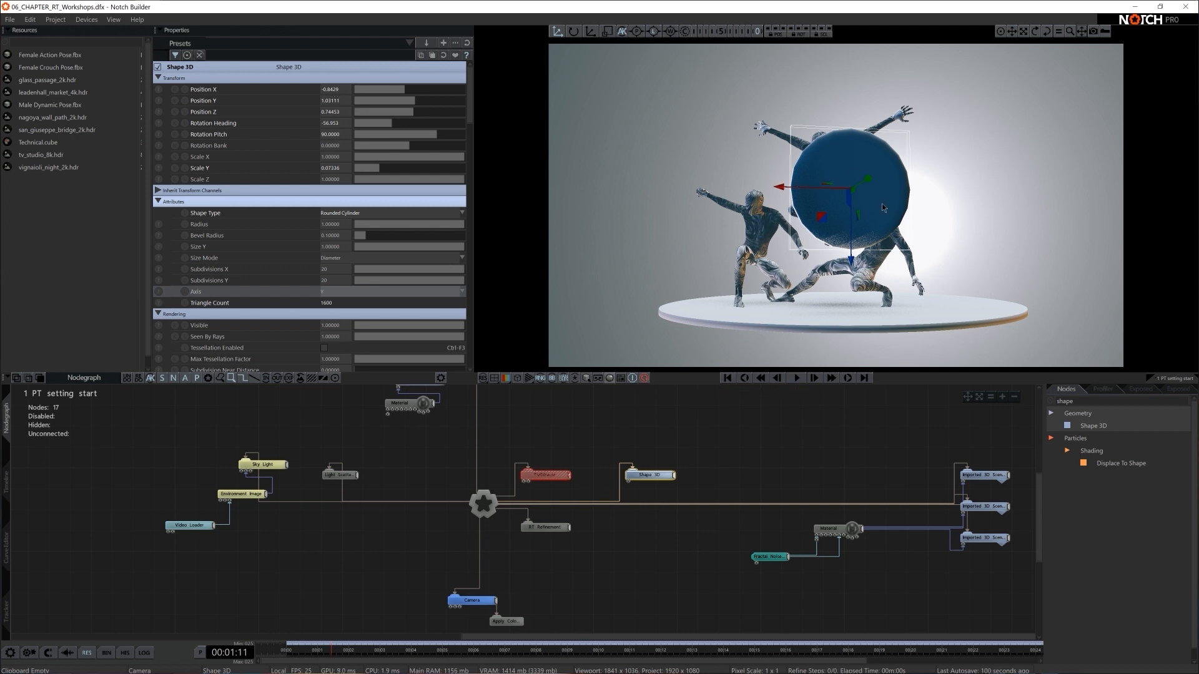
# - Reset the disc's position and rotation values to 0, then rotate its pitch to 90
pyautogui.doubleClick(342, 90)
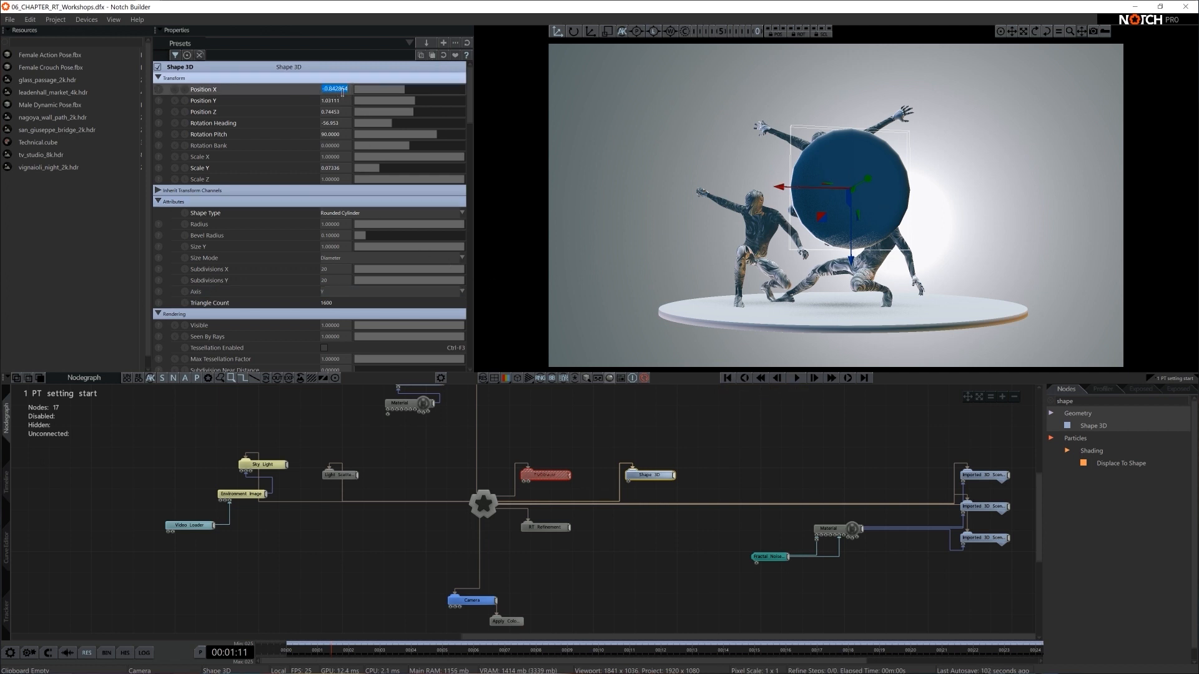
pyautogui.write('0')
pyautogui.press('Tab')
pyautogui.write('0')
pyautogui.press('Tab')
pyautogui.write('0')
pyautogui.press('Tab')
pyautogui.write('0')
pyautogui.press('Tab')
pyautogui.write('0')
pyautogui.press('Return')
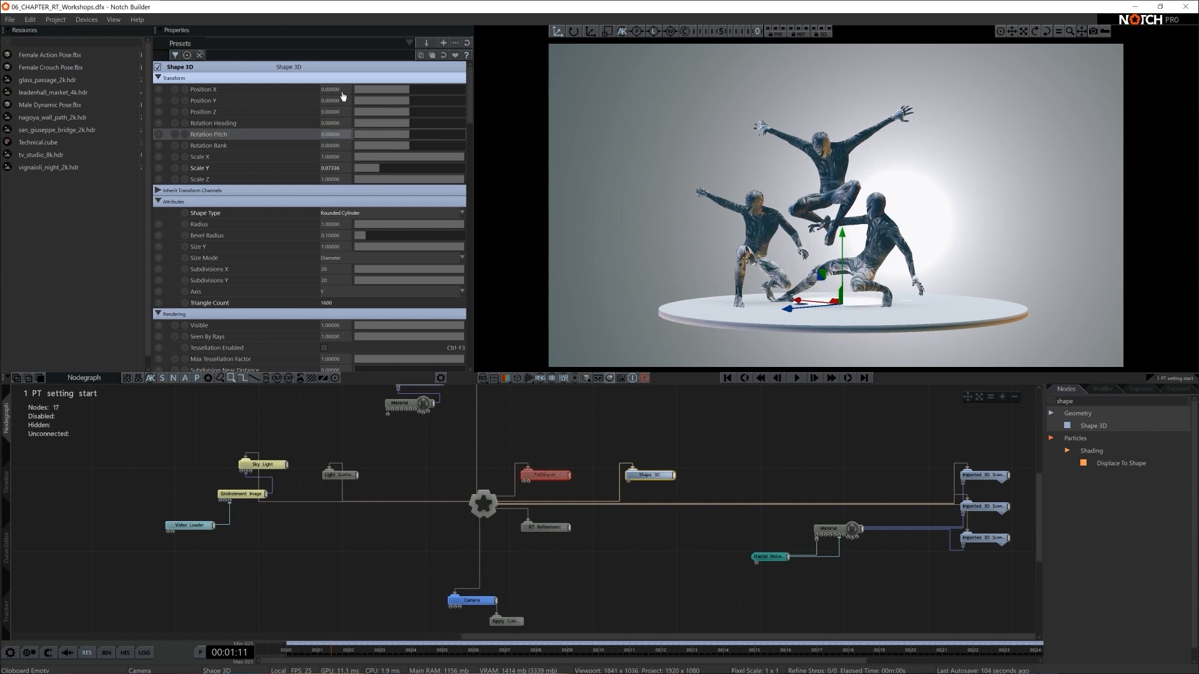
pyautogui.press('e')
pyautogui.moveTo(792, 328); pyautogui.dragTo(798, 329)
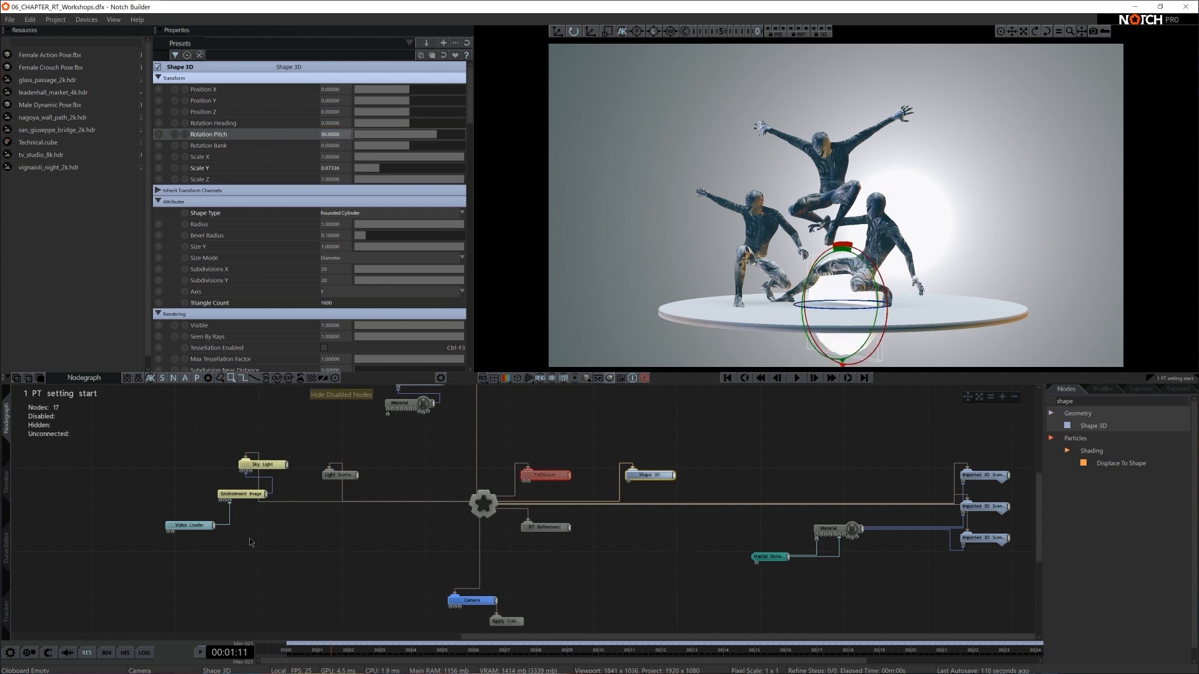
# - Disconnect the disc's Shape 3D node from the Root and connect it to the Camera node as its child
pyautogui.click(619, 495)
pyautogui.moveTo(497, 600); pyautogui.dragTo(643, 475)
pyautogui.moveTo(643, 476); pyautogui.dragTo(633, 559)
# - Place the disc at about X 0.17, Y -0.31, Z 4.37 relative to the camera and scale it uniformly to about 0.70
pyautogui.moveTo(414, 113); pyautogui.dragTo(433, 113)
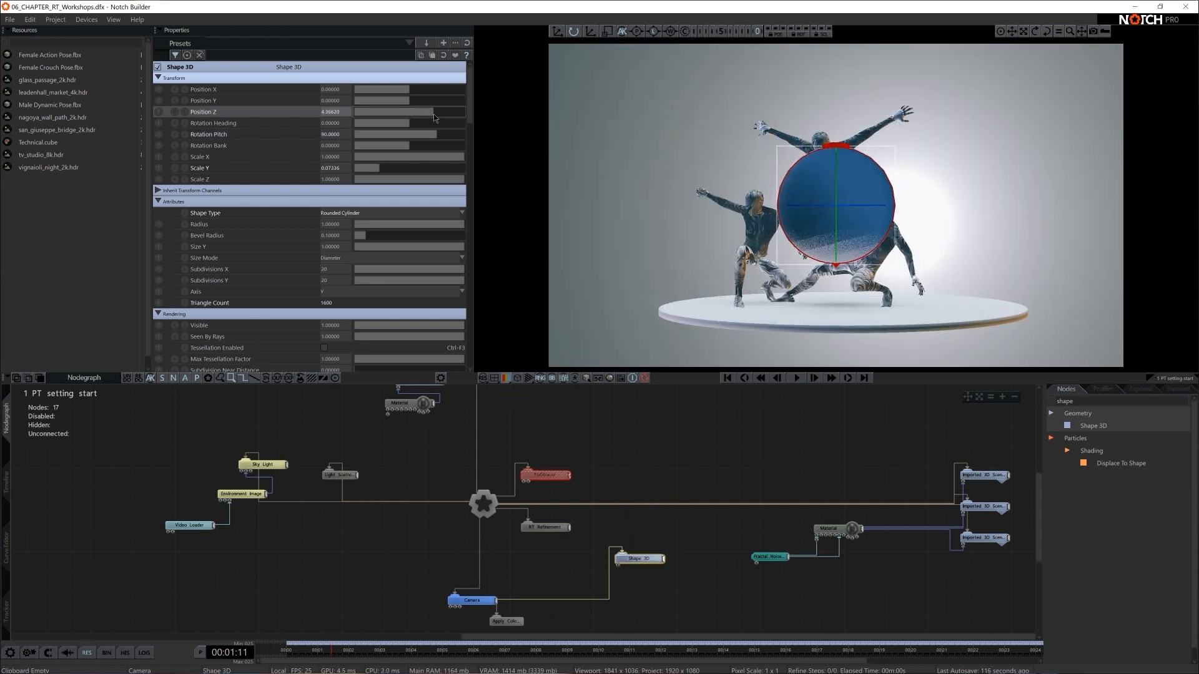
pyautogui.click(557, 31)
pyautogui.moveTo(855, 234); pyautogui.dragTo(900, 282)
pyautogui.press('r')
pyautogui.moveTo(977, 273); pyautogui.dragTo(888, 276)
pyautogui.press('w')
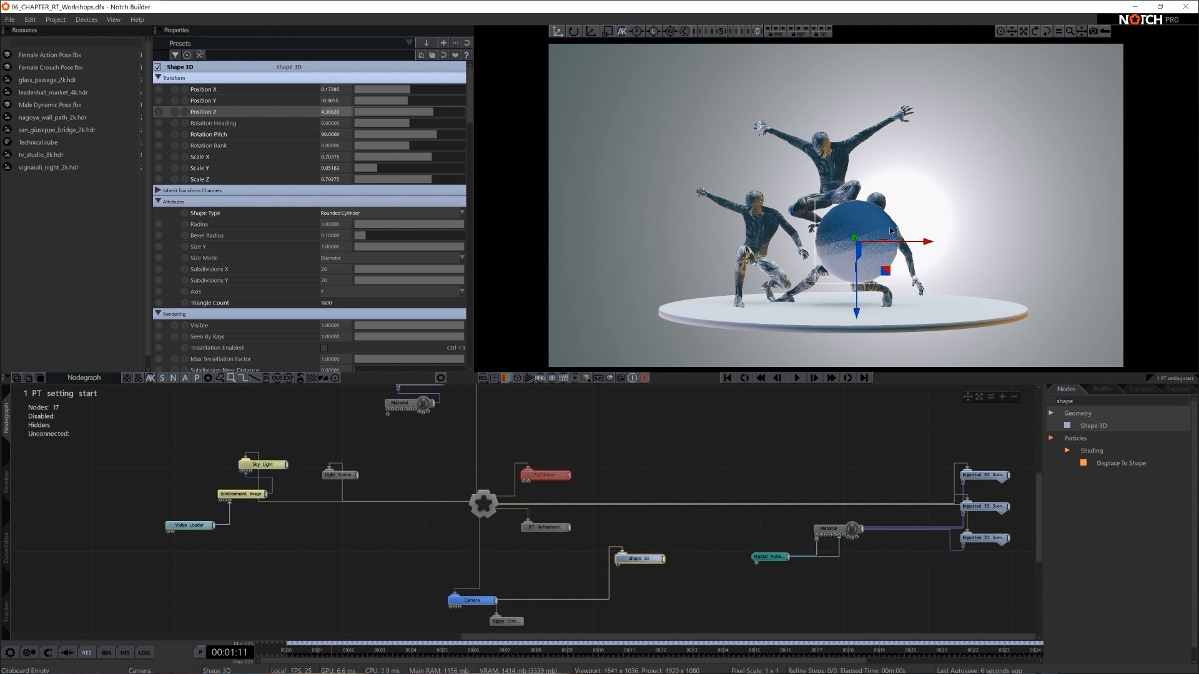
# - Set the disc's Subdivisions X and Subdivisions Y to 90
pyautogui.click(348, 269)
pyautogui.press('Tab')
pyautogui.write('90')
pyautogui.press('Return')
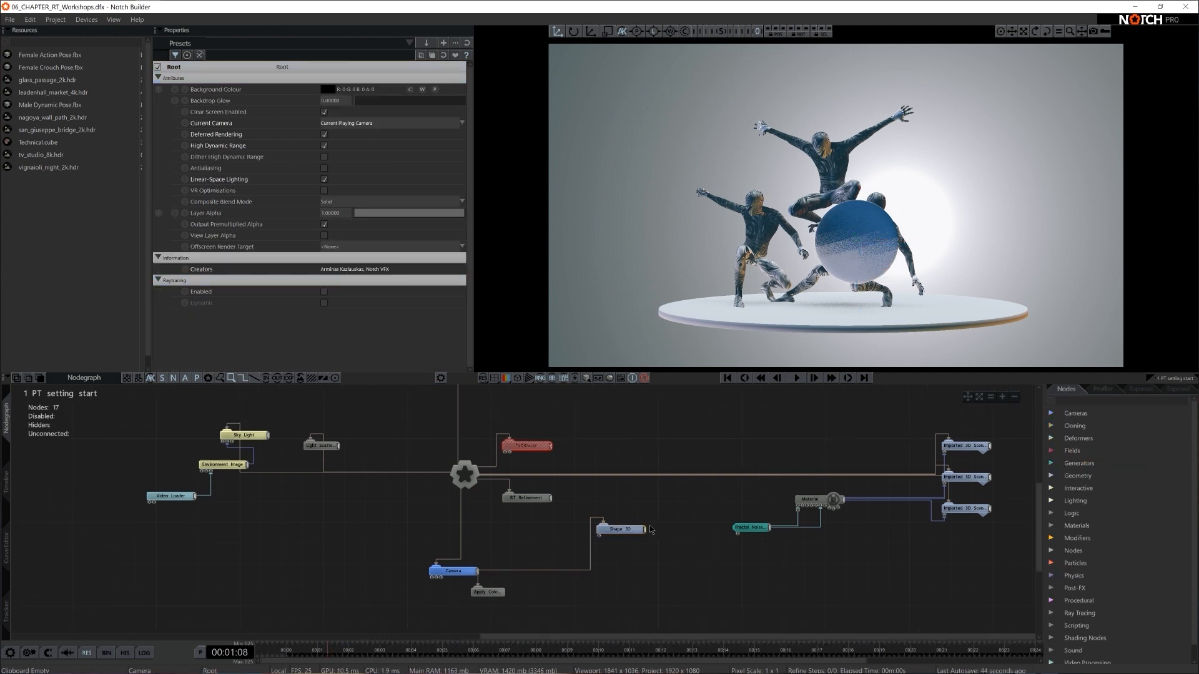
# - Add a Glass RT Material, connect it to the disc's Shape 3D node and set its Roughness to 0.1
pyautogui.write('glass')
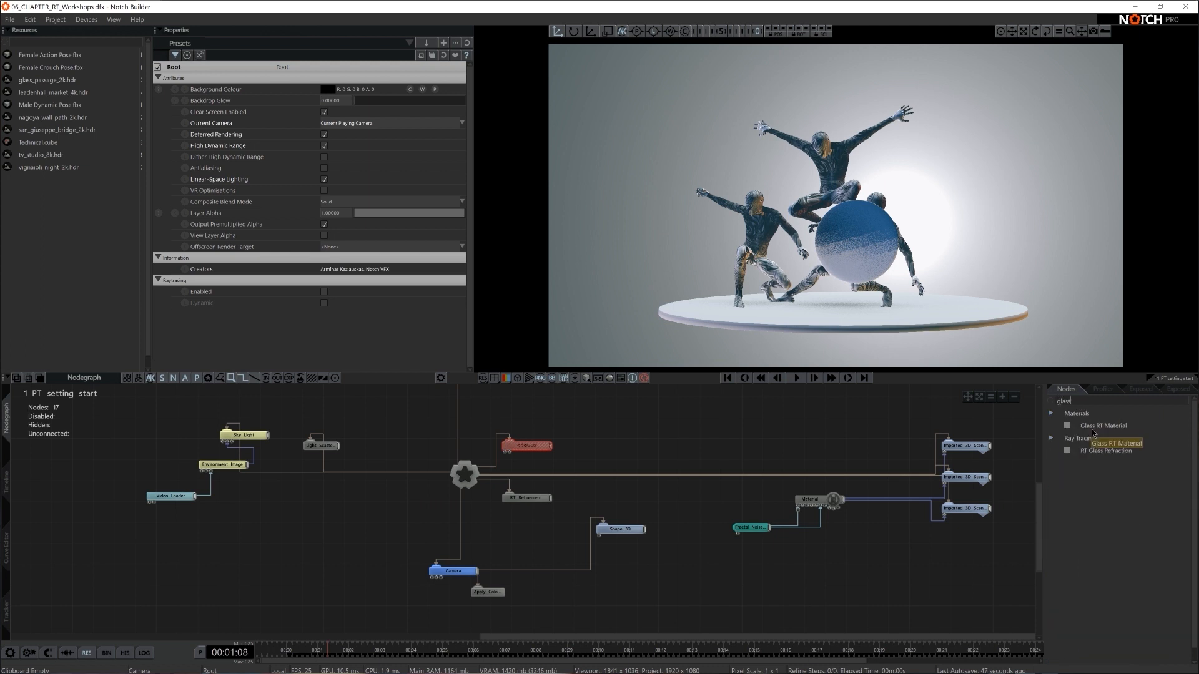
pyautogui.moveTo(1103, 426); pyautogui.dragTo(811, 550)
pyautogui.moveTo(608, 567); pyautogui.dragTo(627, 552)
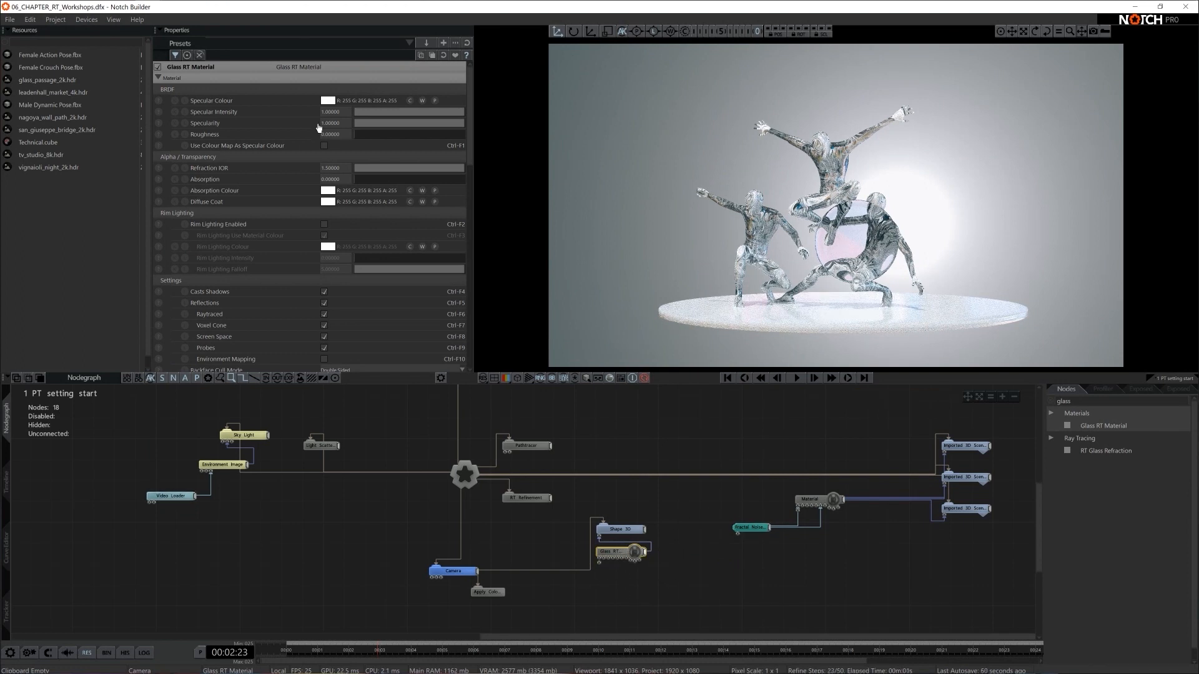
pyautogui.moveTo(322, 136); pyautogui.dragTo(329, 135)
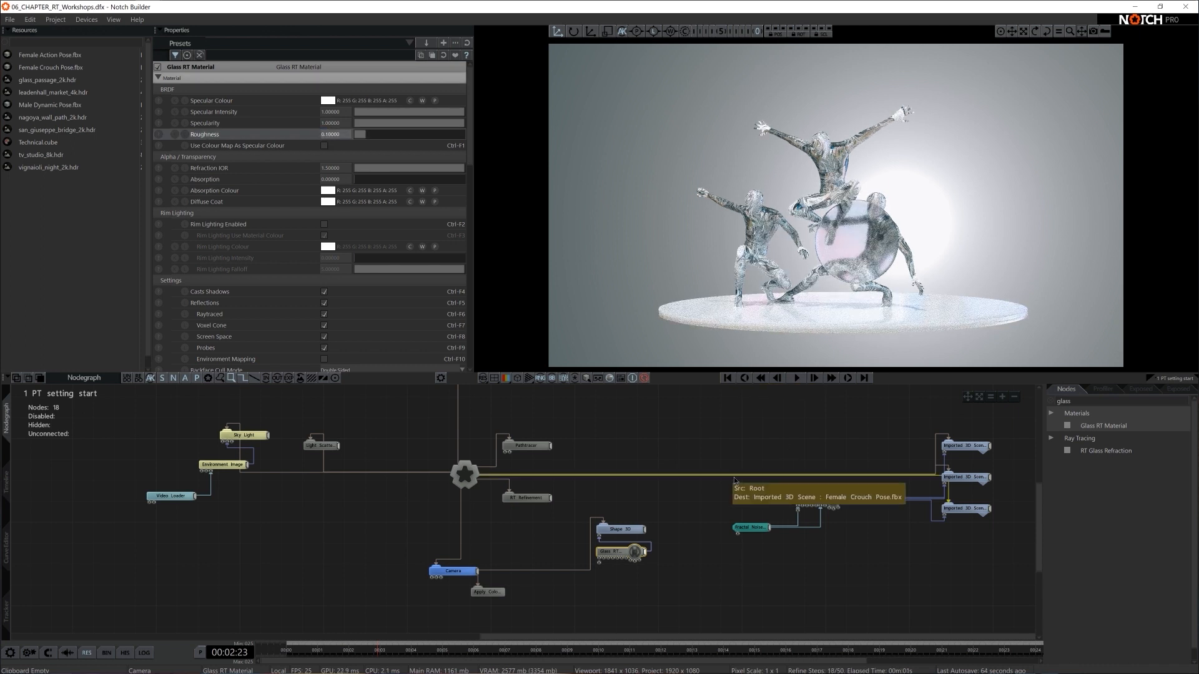
# - Raise the glass disc to a Position Y of about -0.245 and enlarge it uniformly to a scale of about 0.73
pyautogui.press('space')
pyautogui.click(879, 243)
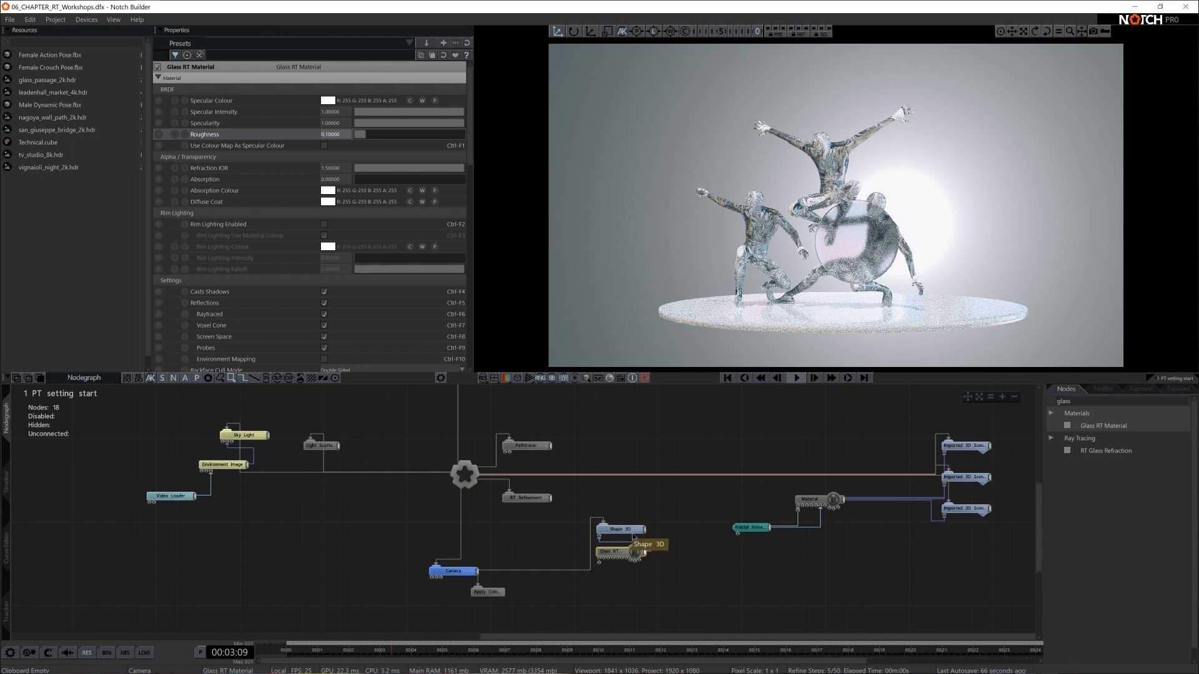
pyautogui.moveTo(855, 290); pyautogui.dragTo(869, 277)
pyautogui.press('r')
pyautogui.moveTo(922, 240); pyautogui.dragTo(926, 240)
# - Play the timeline, enable Dynamic raytracing on the Root node, and pause the playback
pyautogui.press('space')
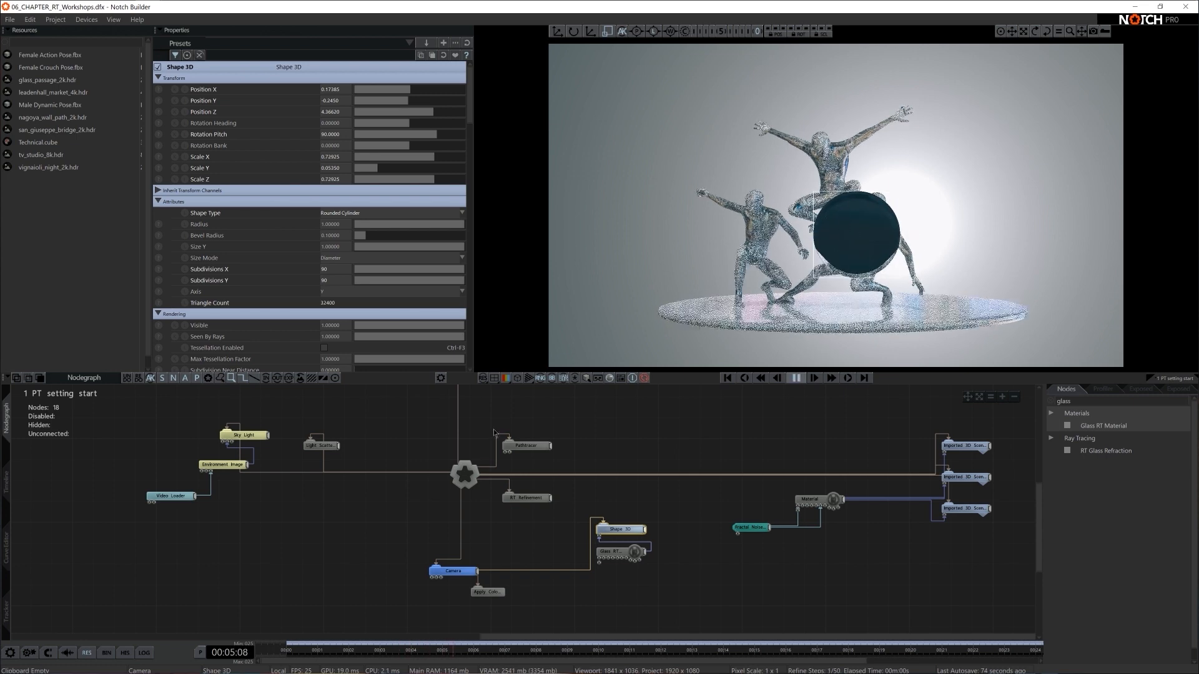
pyautogui.click(464, 474)
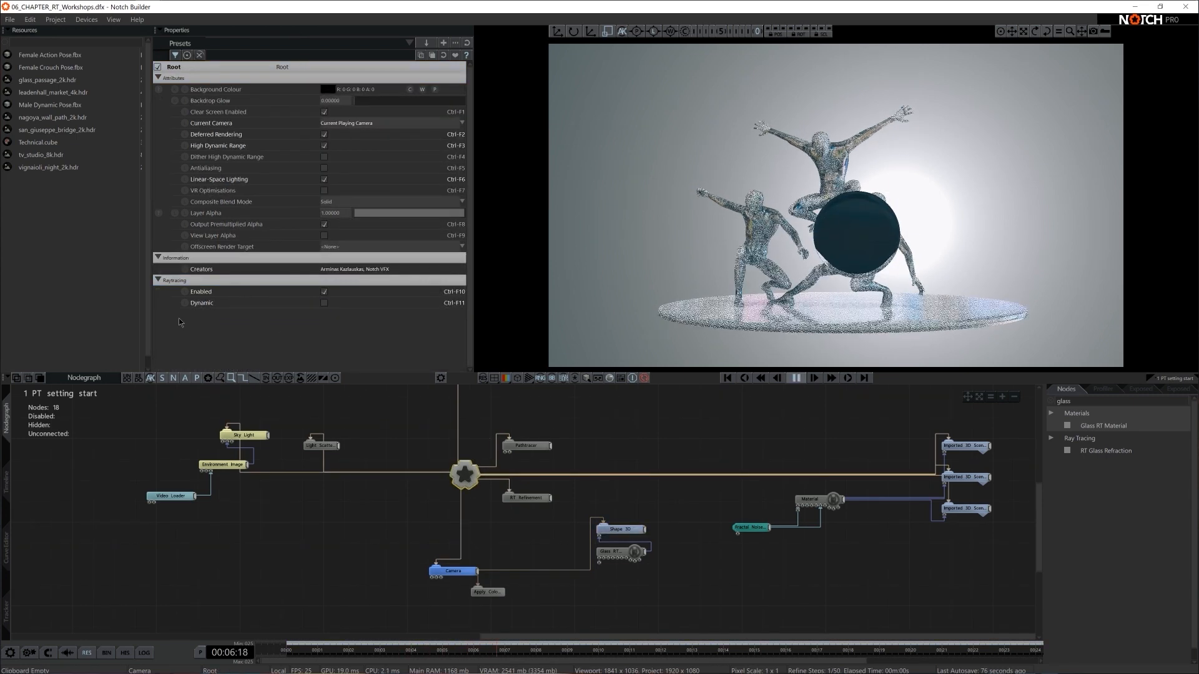
pyautogui.click(324, 303)
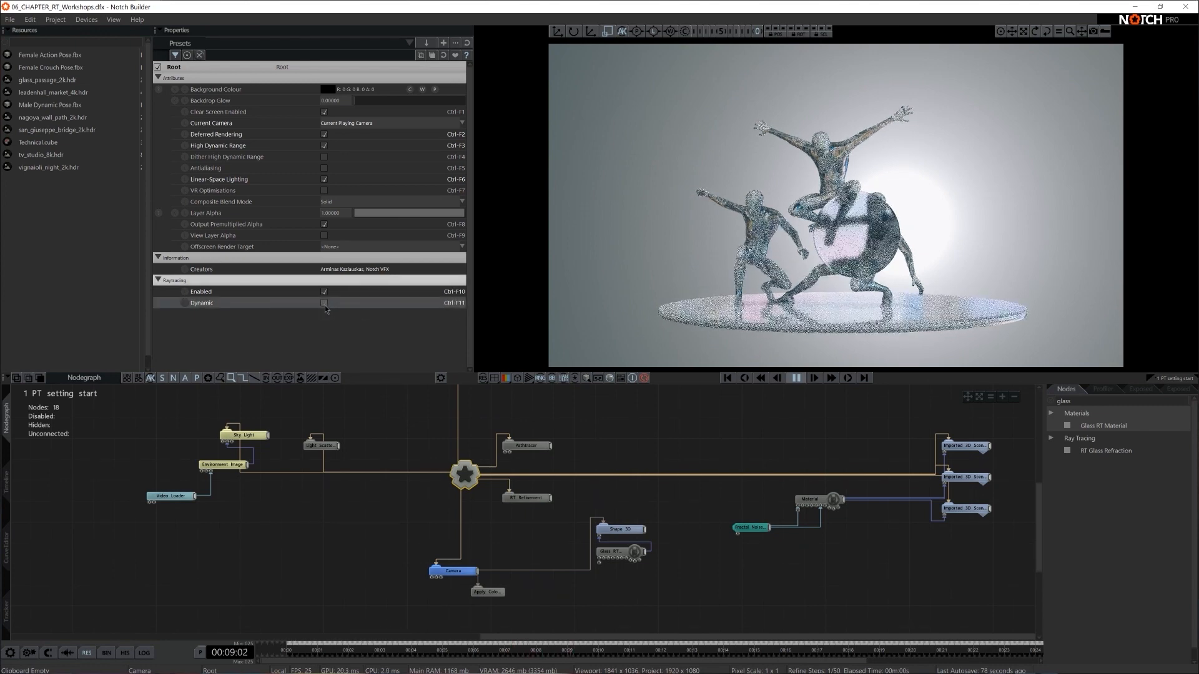
pyautogui.click(322, 302)
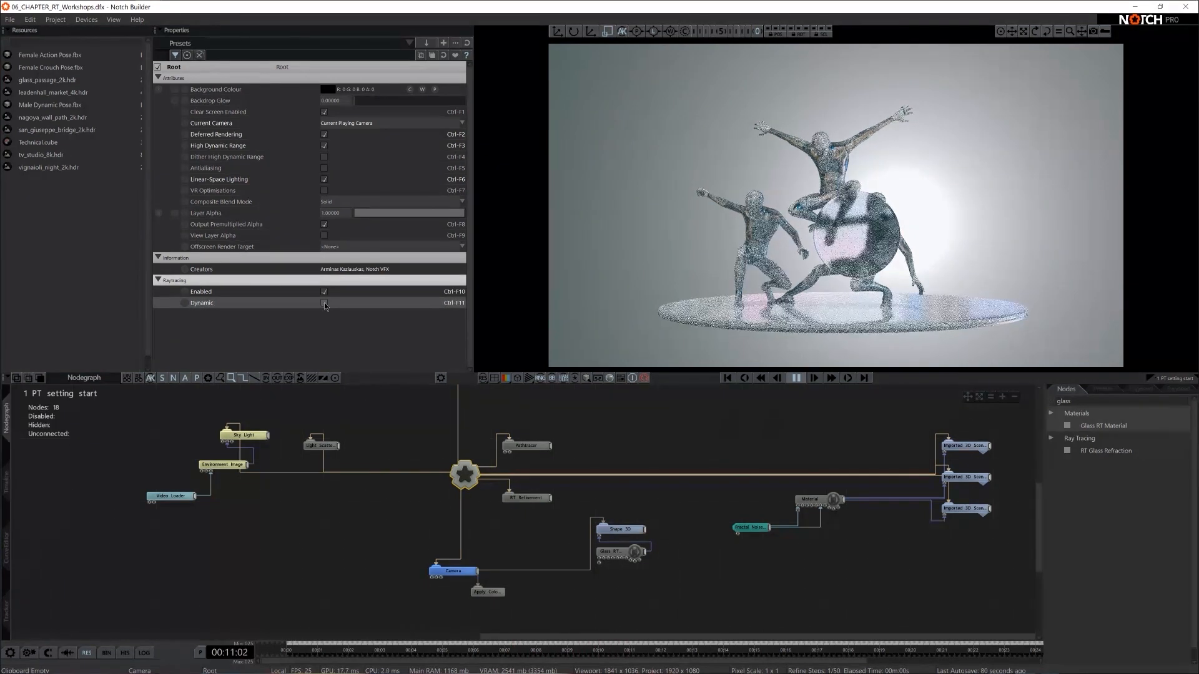
pyautogui.press('space')
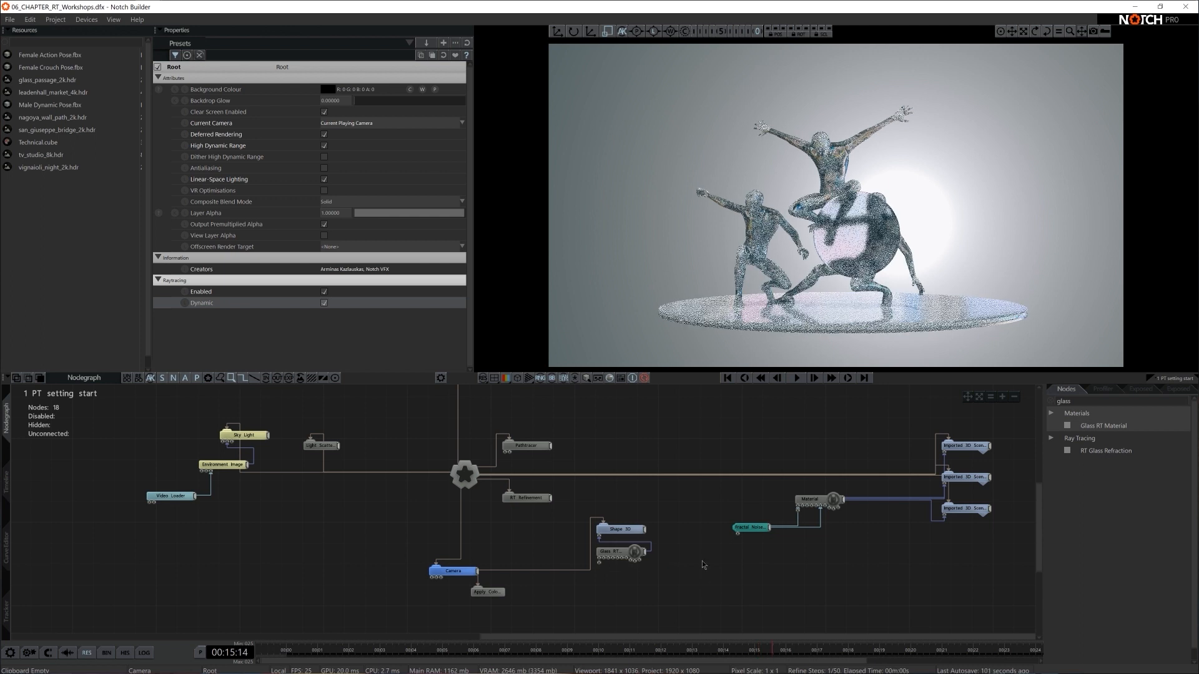
# - Set the Roughness of the disc's Glass RT Material to 0.05
pyautogui.click(607, 555)
pyautogui.click(334, 135)
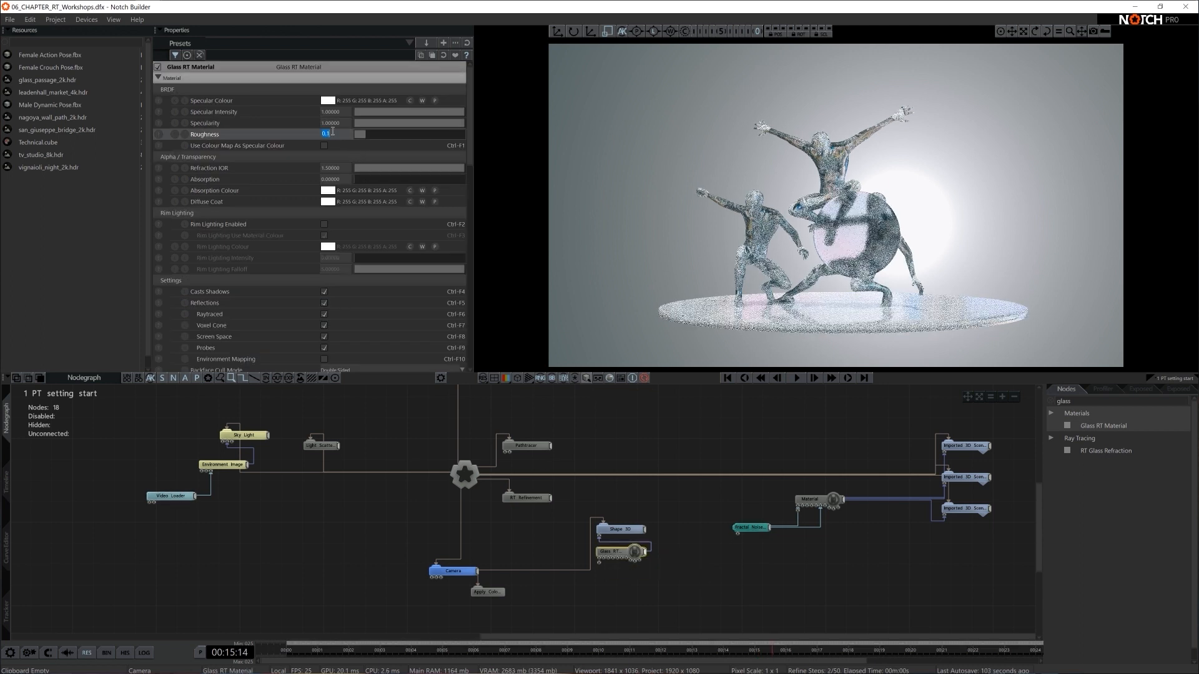
pyautogui.write('0.05')
pyautogui.press('Return')
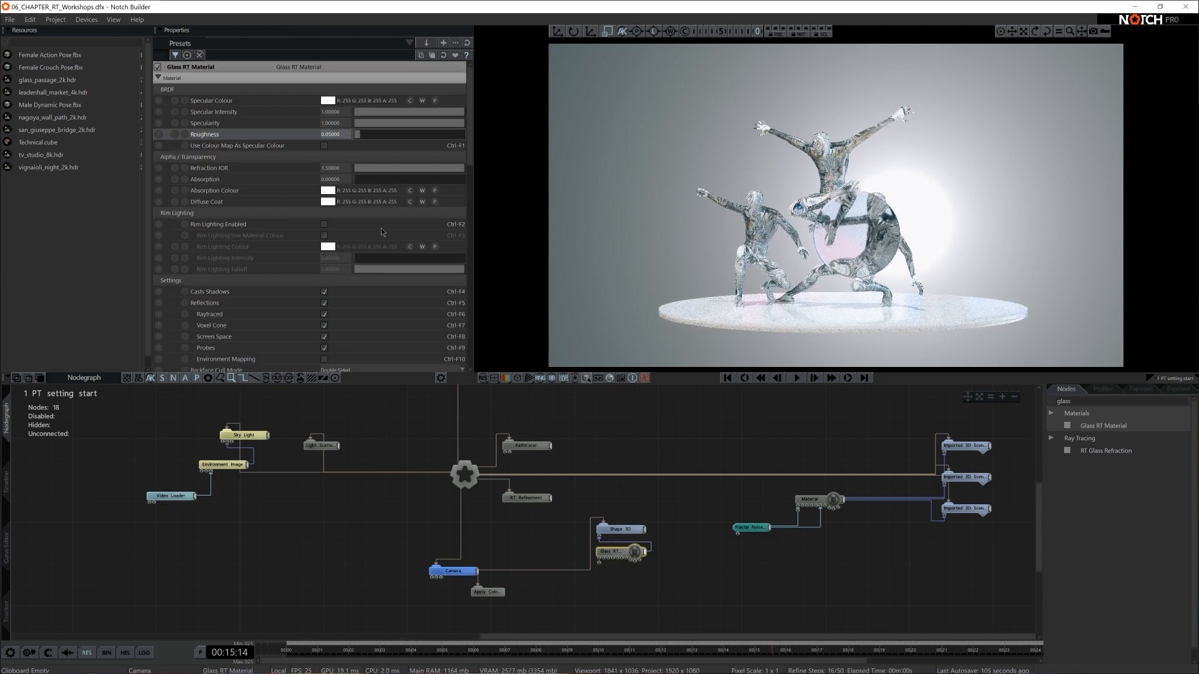
pyautogui.click(677, 573)
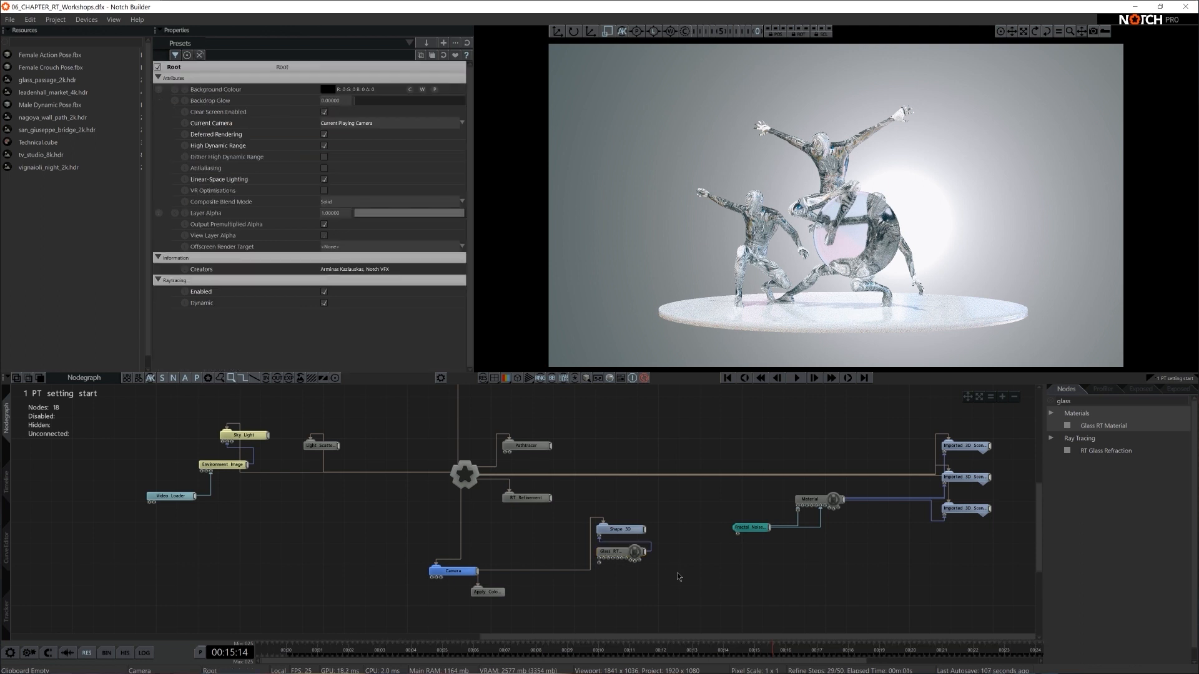
# - Duplicate the disc's Shape 3D node under the Camera and place the copy at about X -0.66, Y -0.39, scaled uniformly to about 0.43
pyautogui.click(623, 529)
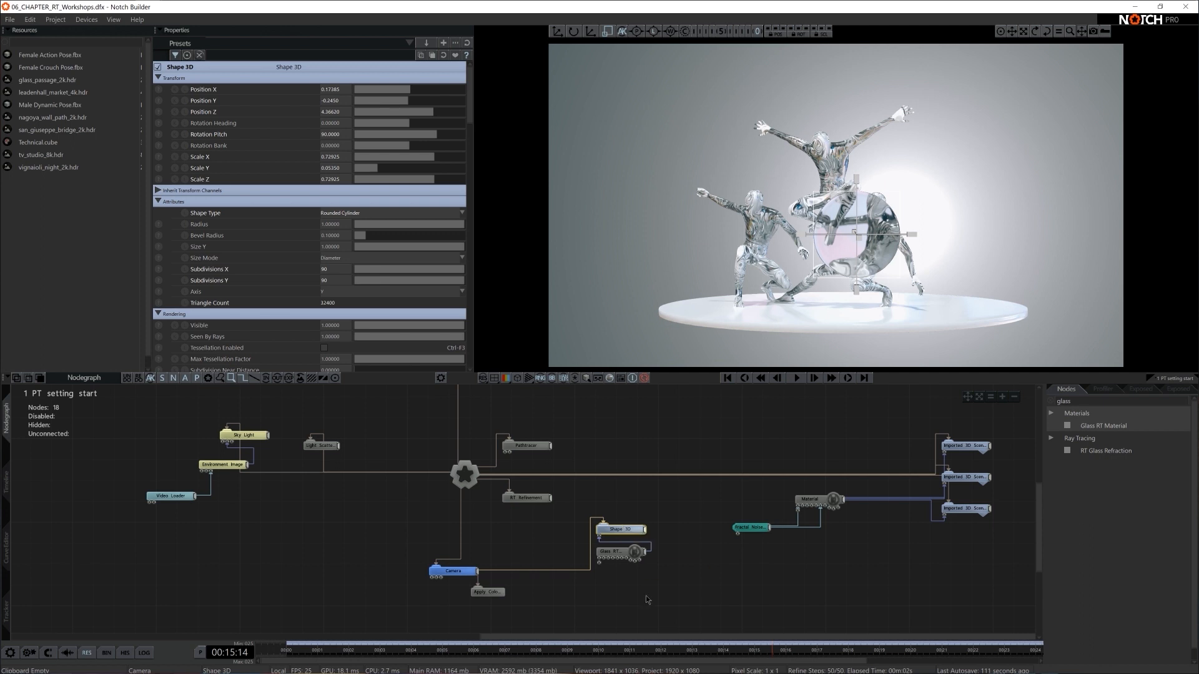
pyautogui.hotkey('ctrl', 'c')
pyautogui.hotkey('ctrl', 'v')
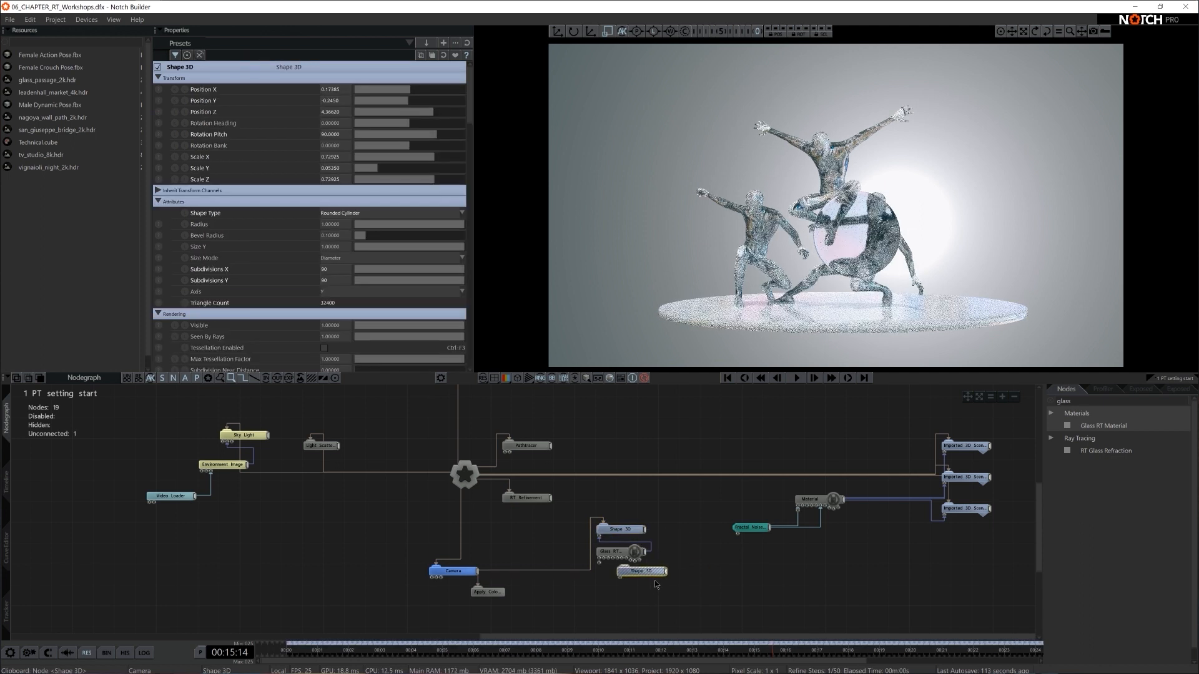
pyautogui.moveTo(478, 572); pyautogui.dragTo(624, 569)
pyautogui.moveTo(635, 572); pyautogui.dragTo(626, 593)
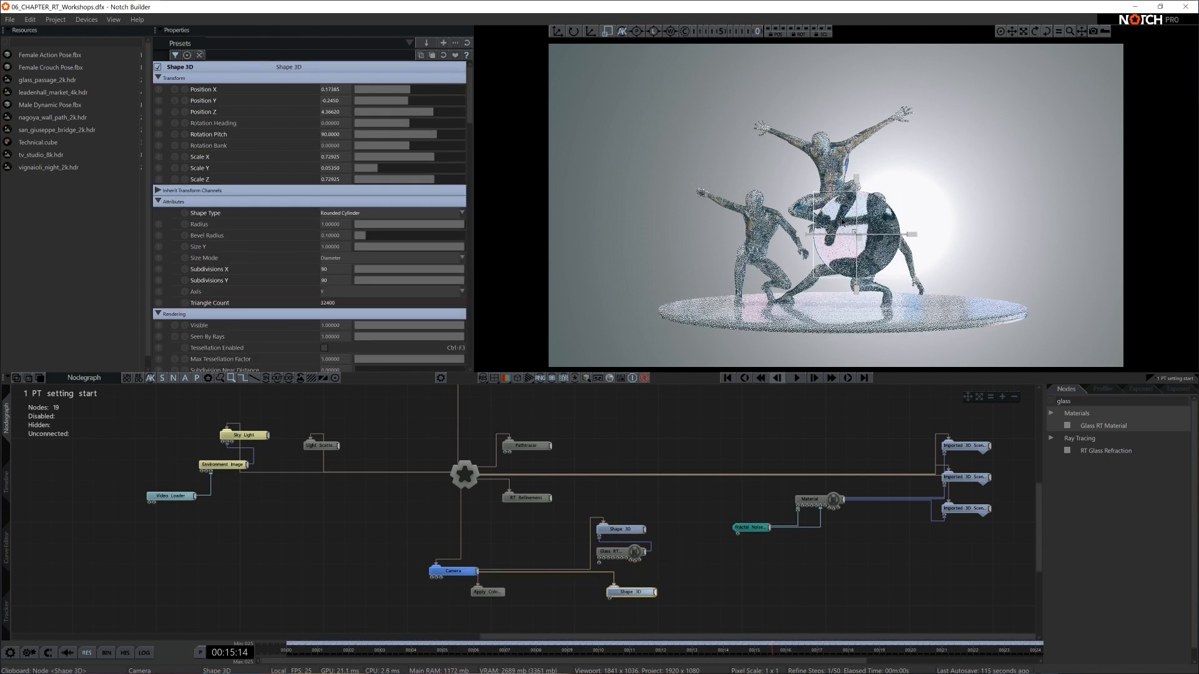
pyautogui.moveTo(883, 264); pyautogui.dragTo(753, 225)
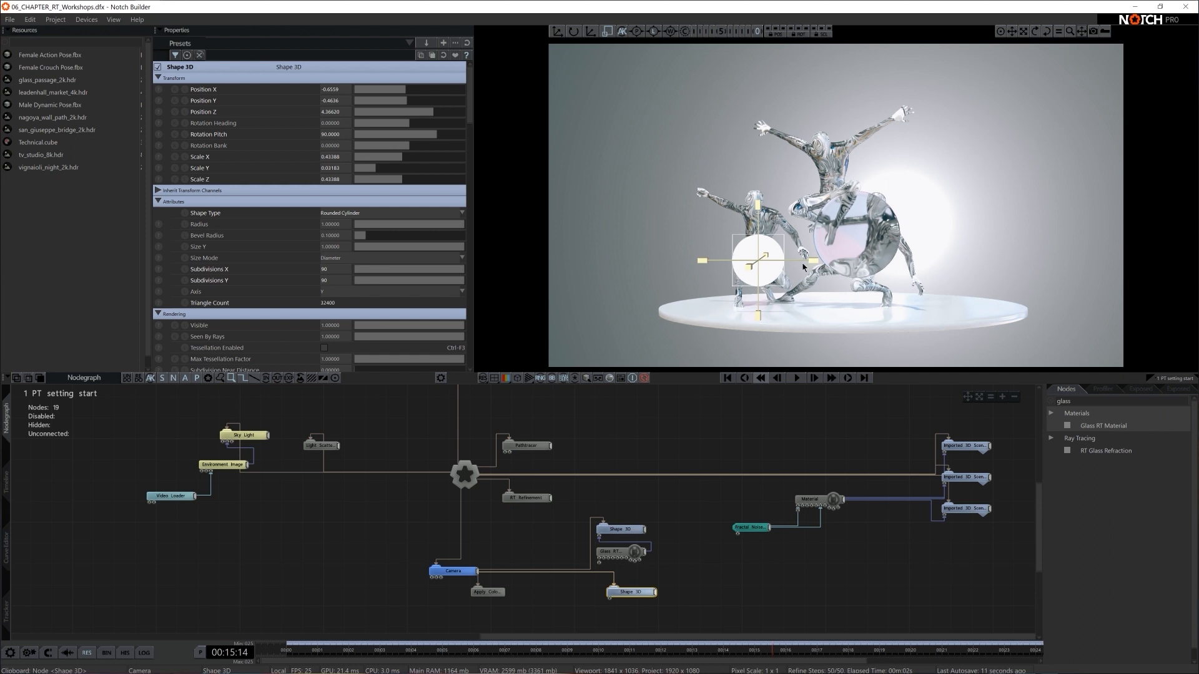
pyautogui.moveTo(763, 302); pyautogui.dragTo(763, 293)
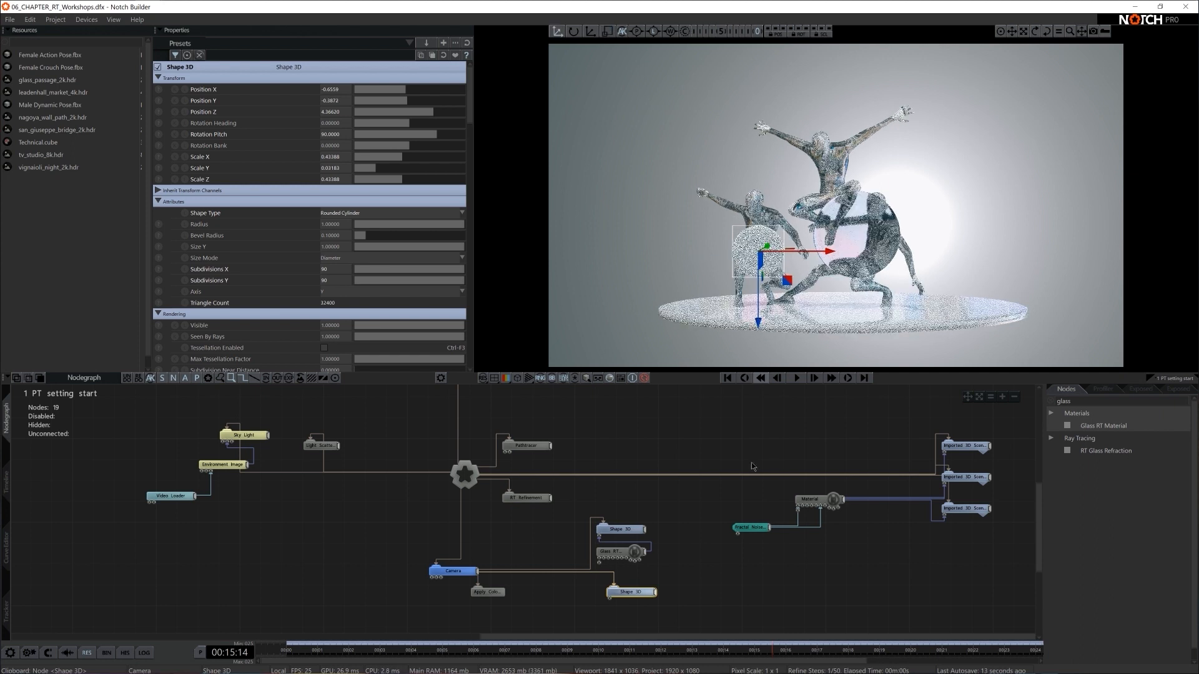
# - Raise the original glass disc to a Position Y of about -0.04 and enlarge it uniformly to a scale of about 0.86
pyautogui.click(617, 528)
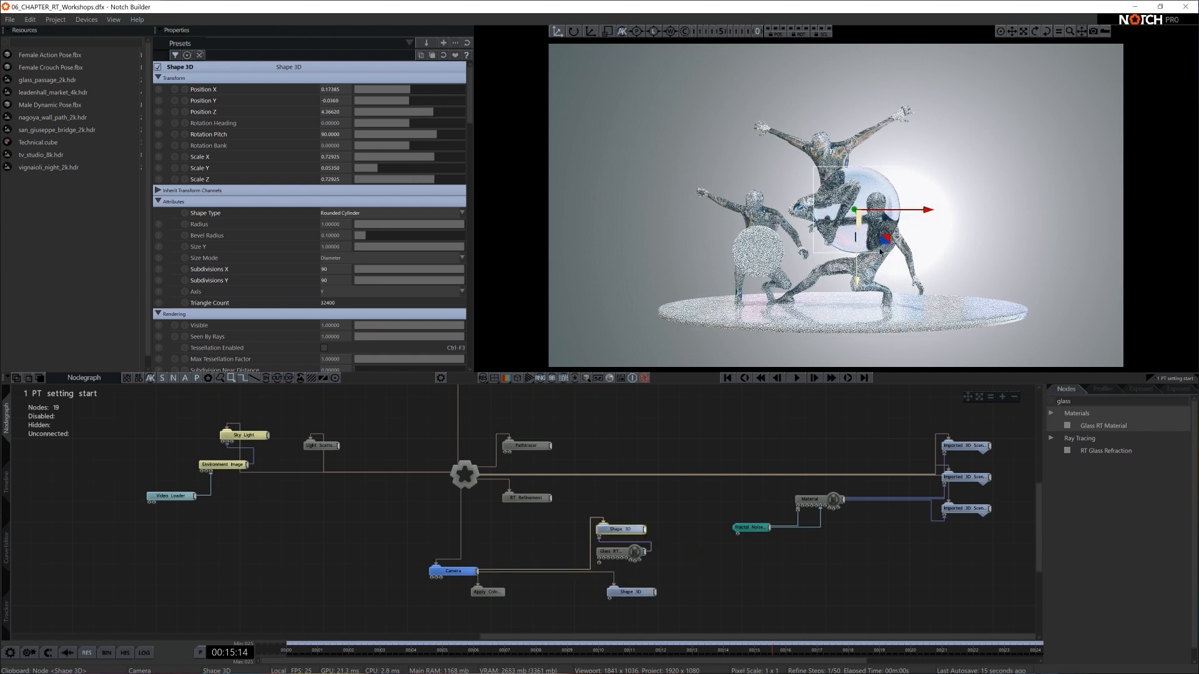
pyautogui.press('r')
pyautogui.moveTo(963, 241); pyautogui.dragTo(1007, 236)
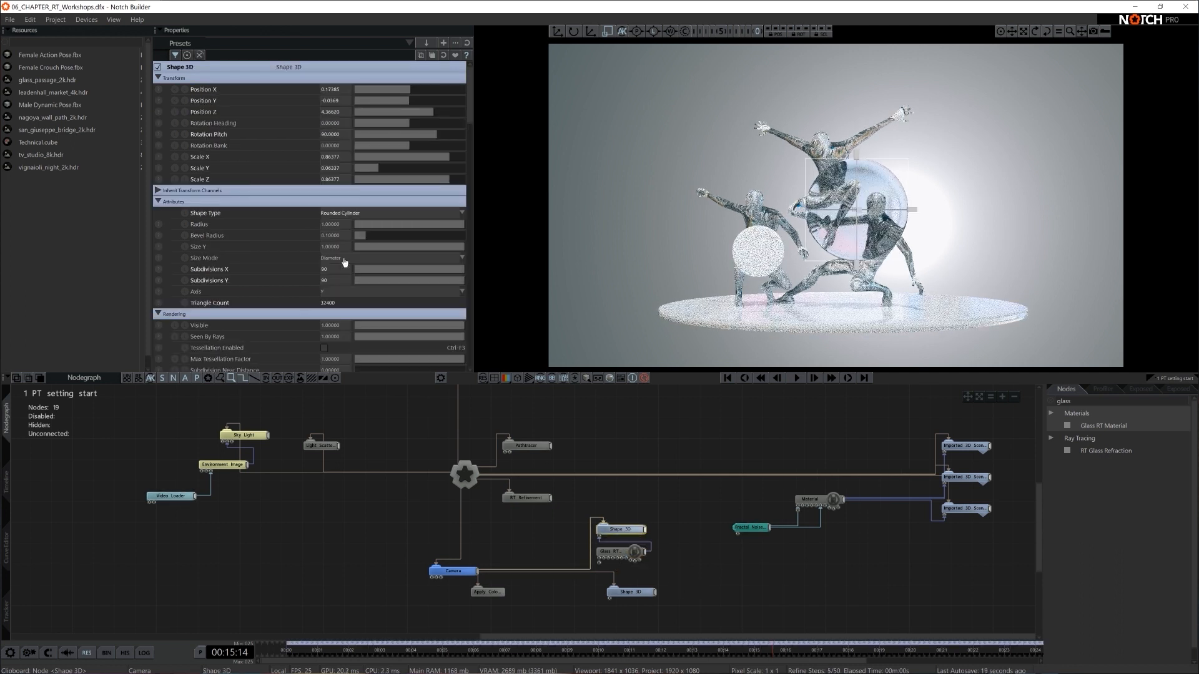
# - Set the original disc's Bevel Radius to 0.12
pyautogui.moveTo(376, 235); pyautogui.dragTo(365, 235)
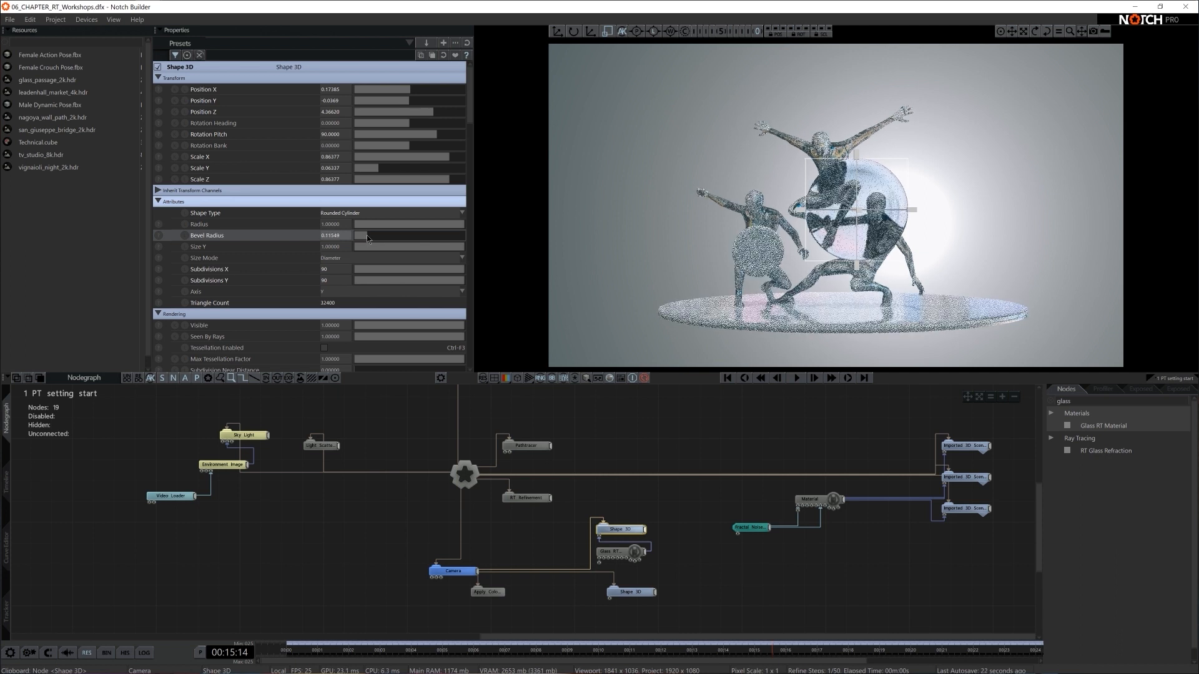
pyautogui.doubleClick(334, 236)
pyautogui.write('0.12')
pyautogui.press('Return')
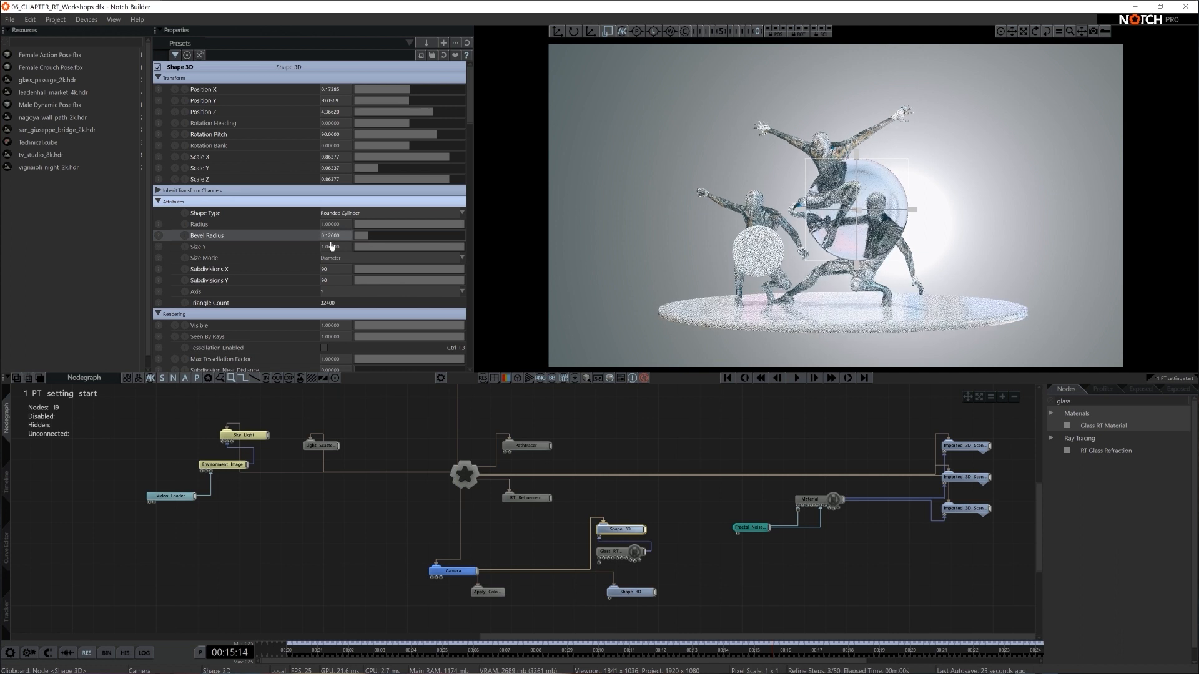
# - Set the smaller disc's Bevel Radius to 0.12 and connect the Glass RT Material to its Shape 3D node
pyautogui.click(631, 591)
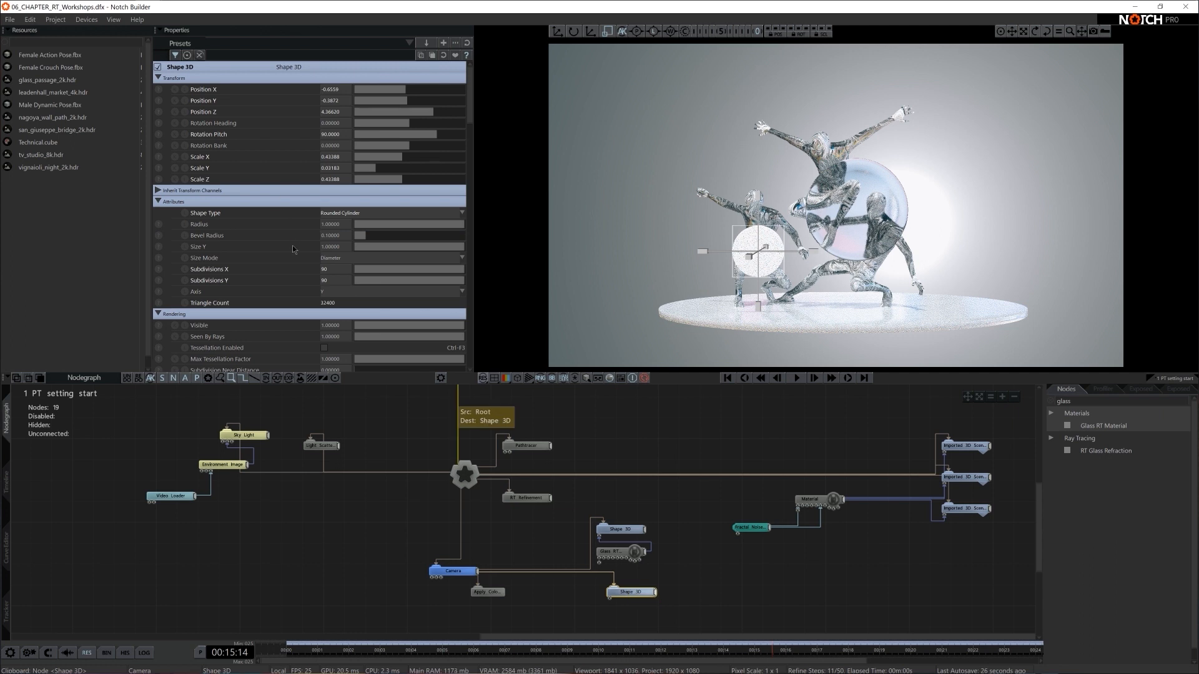
pyautogui.doubleClick(341, 237)
pyautogui.write('0.12')
pyautogui.press('Return')
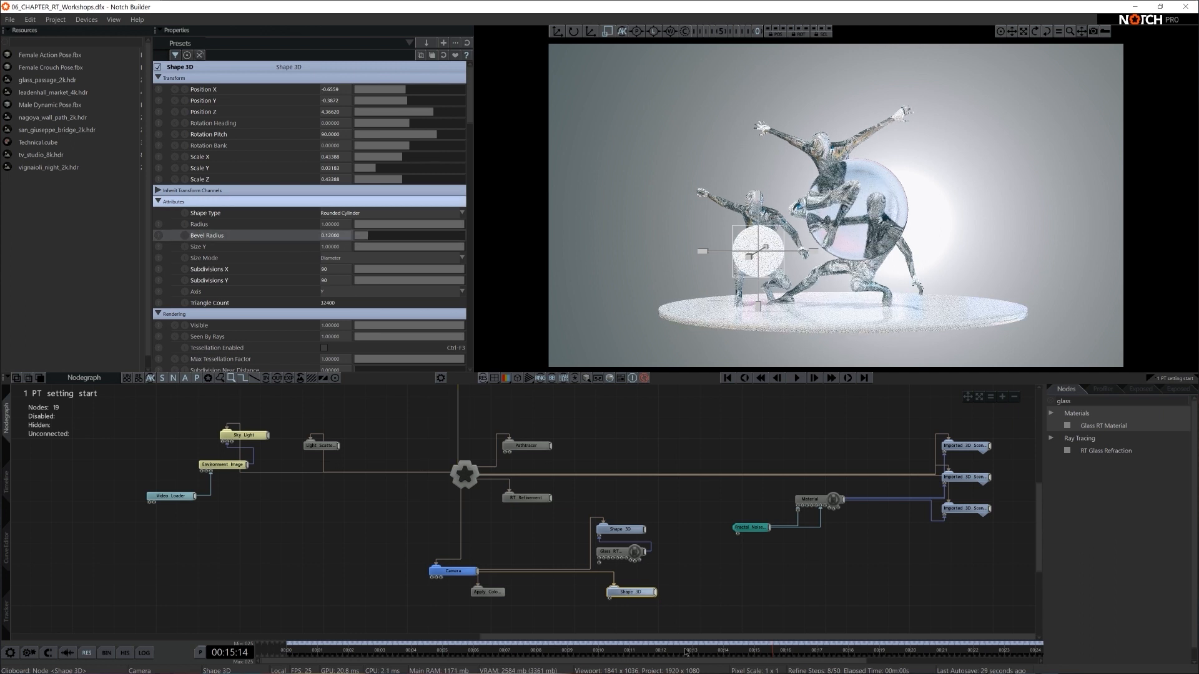
pyautogui.click(714, 586)
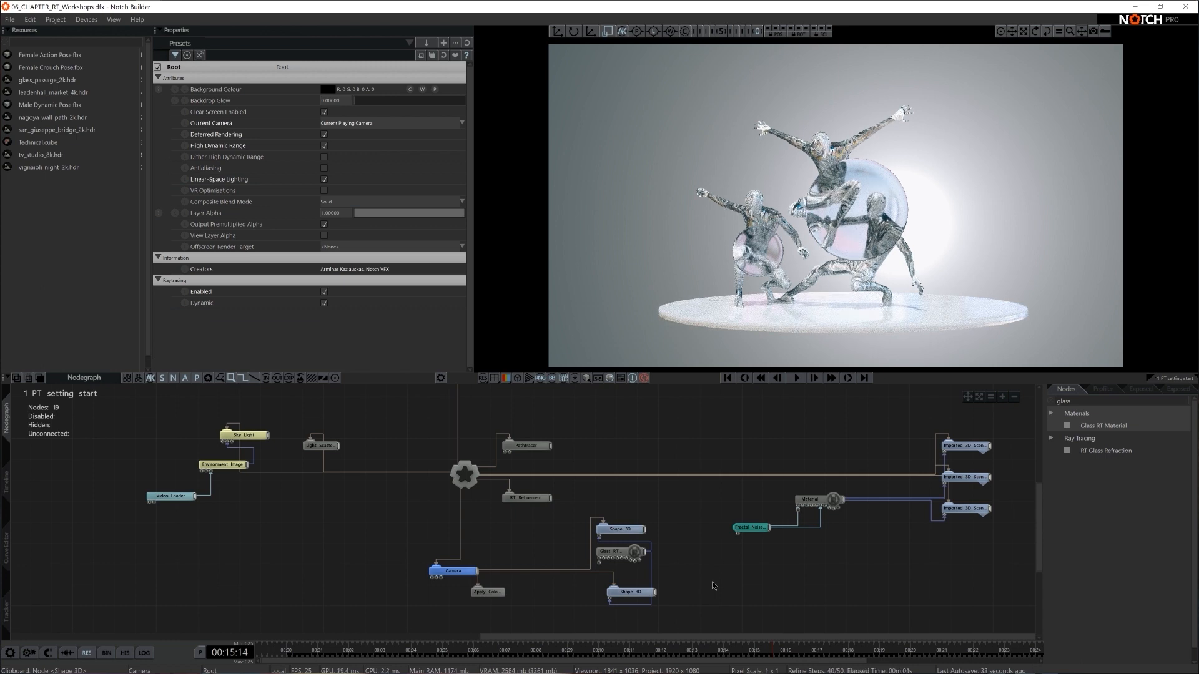
# - Select both disc nodes and push the discs back behind the figures, with the larger disc at a Position Z of about 4.60
pyautogui.scroll(-1, 768, 286)
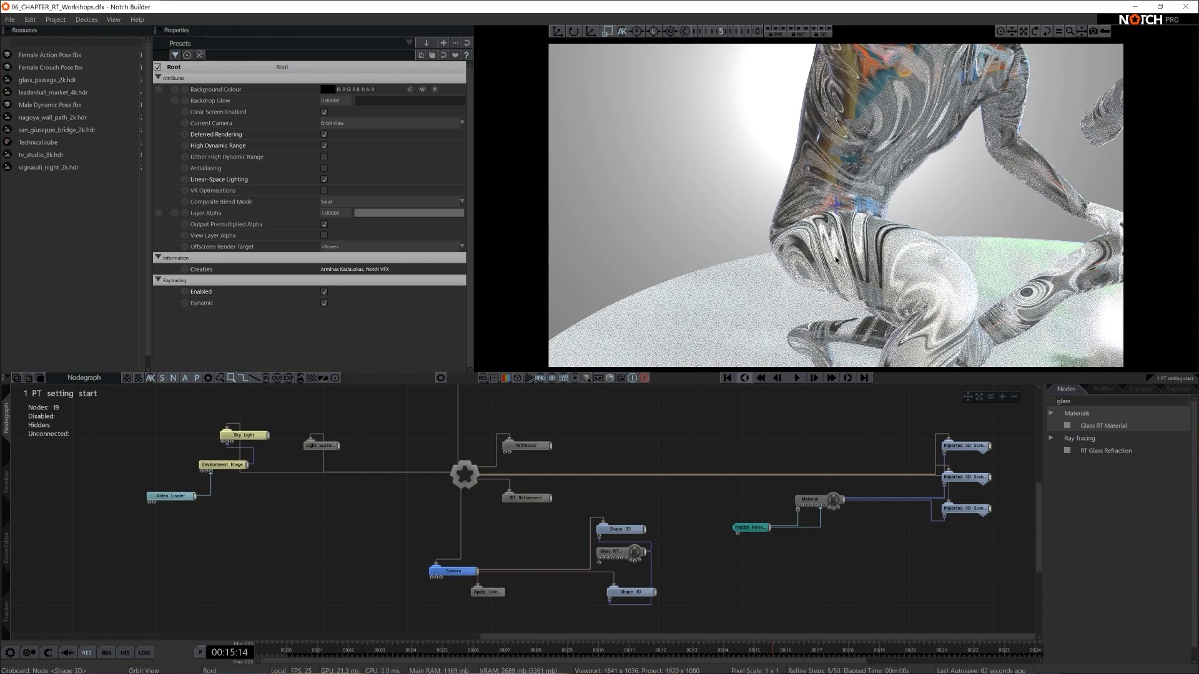
pyautogui.scroll(-5, 799, 266)
pyautogui.moveTo(799, 266); pyautogui.dragTo(660, 284, button='right')
pyautogui.scroll(-5, 778, 257)
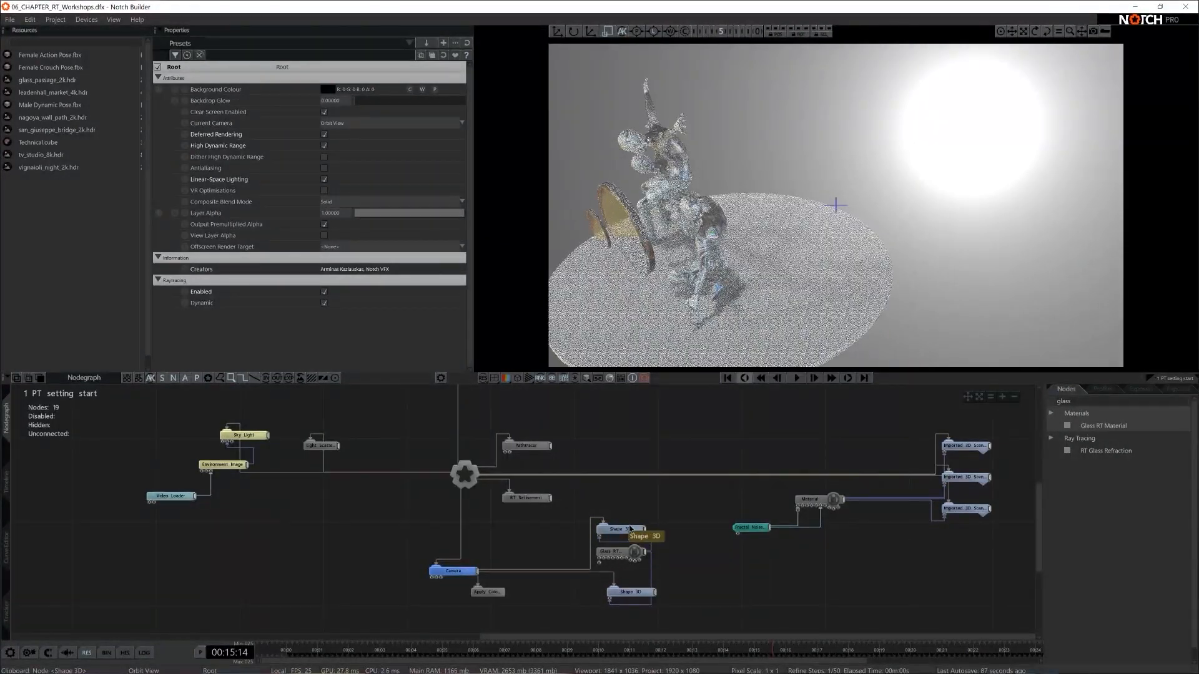
pyautogui.moveTo(620, 529); pyautogui.dragTo(662, 530)
pyautogui.moveTo(636, 594); pyautogui.dragTo(665, 503)
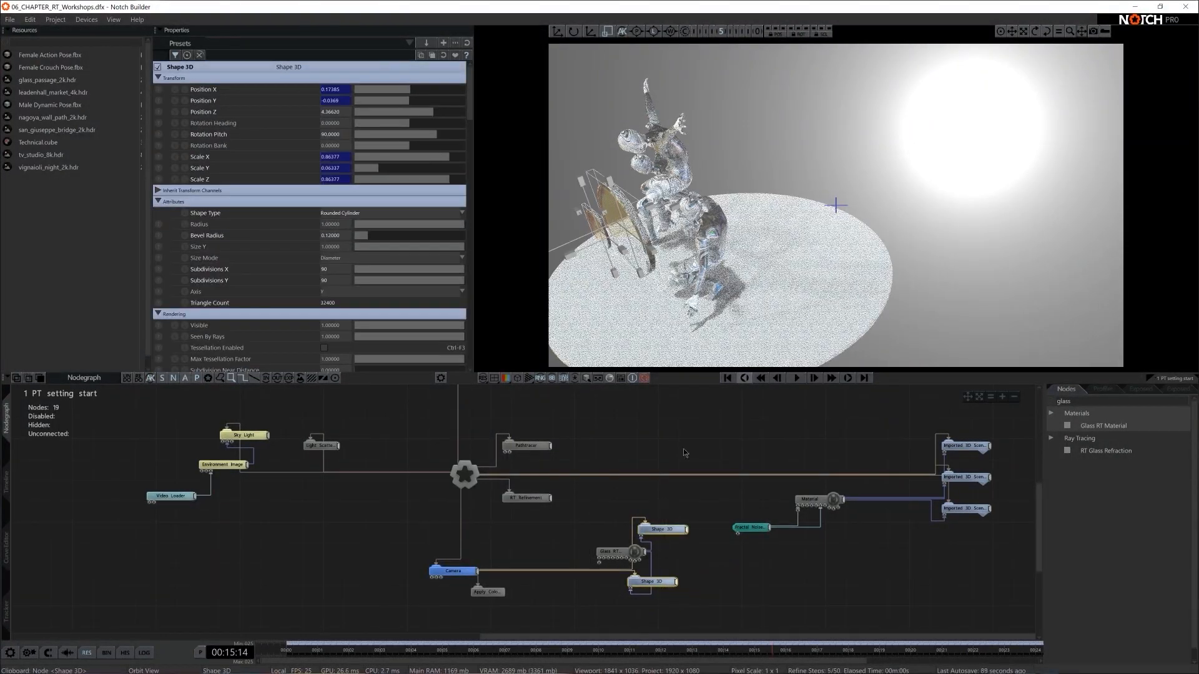
pyautogui.press('w')
pyautogui.moveTo(685, 206); pyautogui.dragTo(708, 196)
pyautogui.moveTo(717, 228); pyautogui.dragTo(832, 204, button='right')
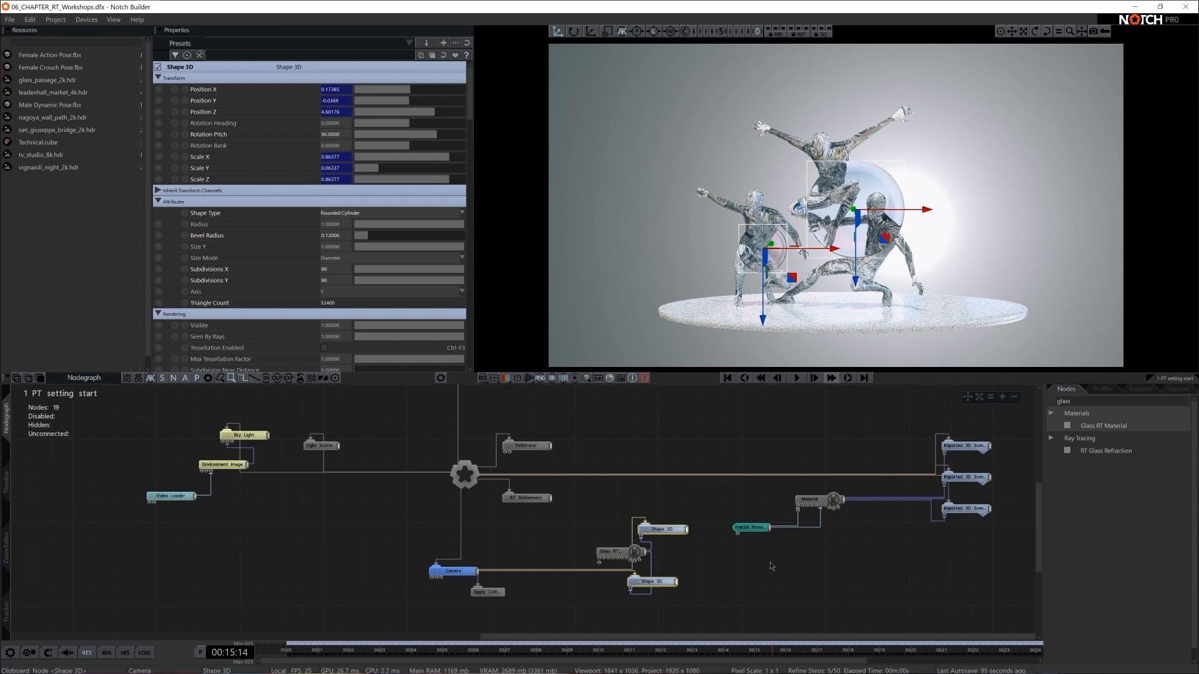
pyautogui.click(727, 562)
# - Place the larger disc at about X 0.29, Y -0.10 with a scale of about 1.05, and shift the smaller disc down behind the crouching figure
pyautogui.click(661, 528)
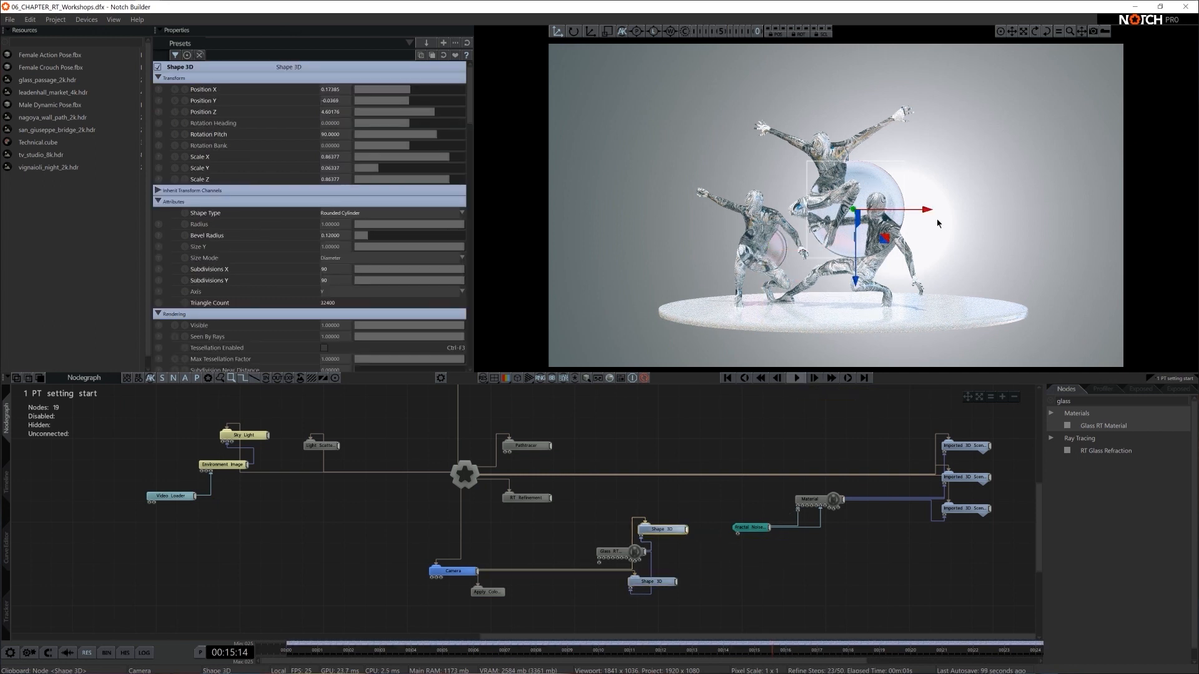
pyautogui.keyDown('shift'); pyautogui.moveTo(921, 211); pyautogui.dragTo(895, 245); pyautogui.keyUp('shift')
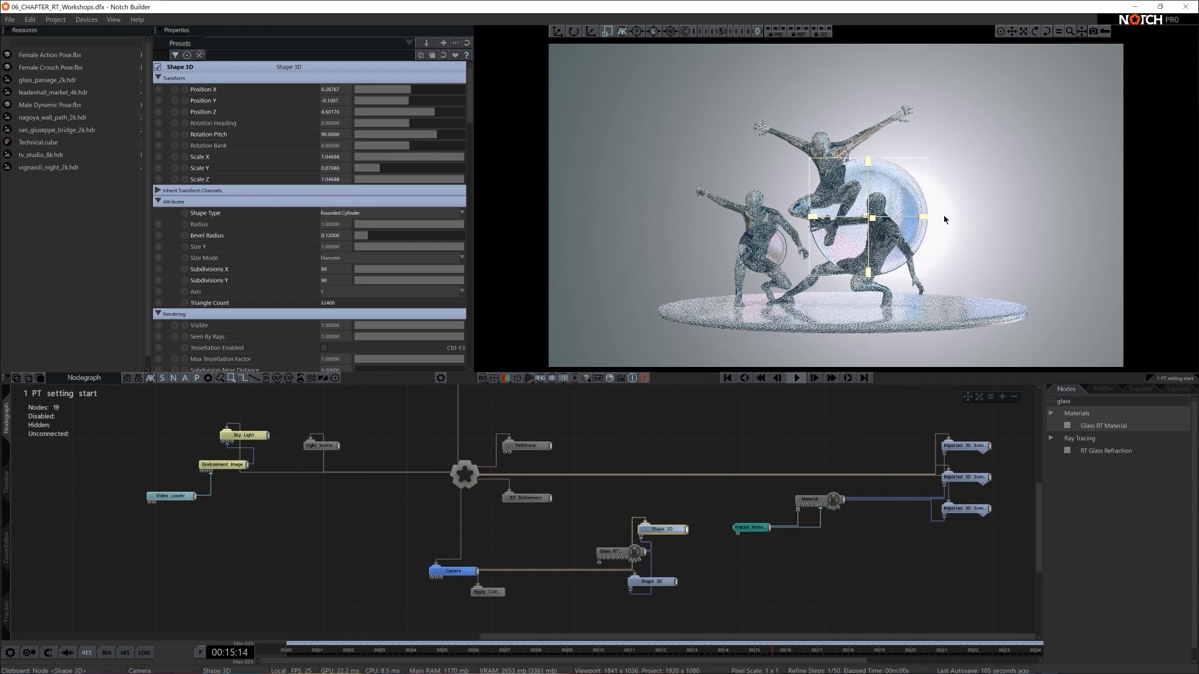
pyautogui.click(662, 582)
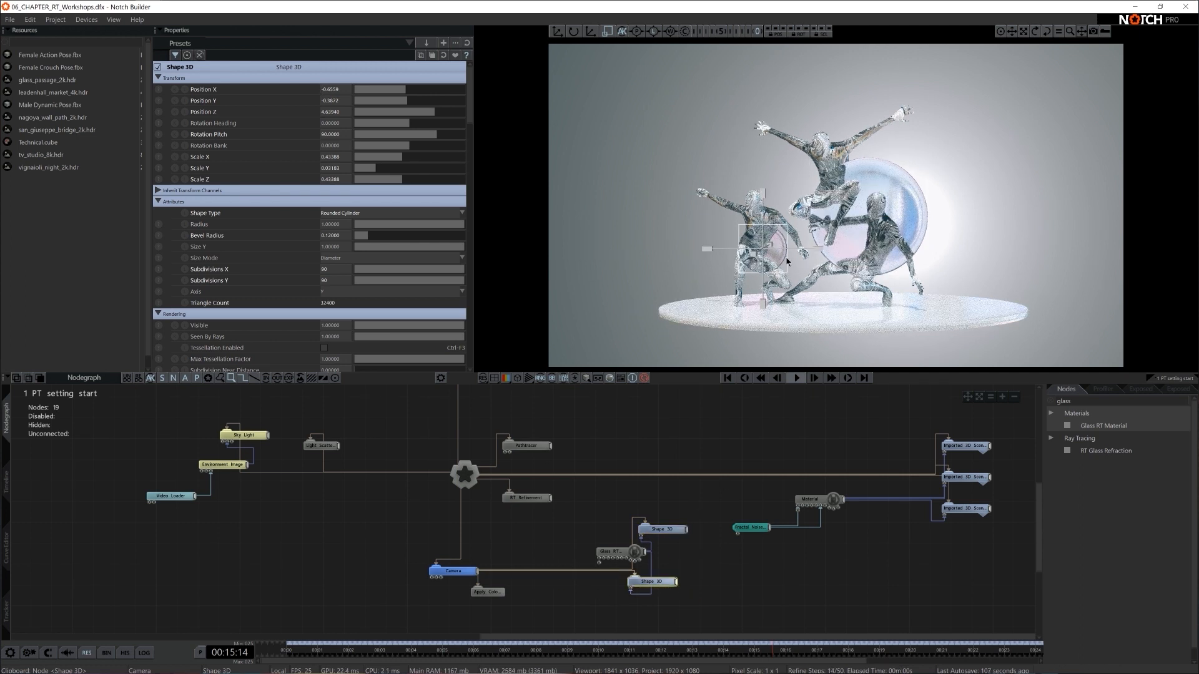
pyautogui.moveTo(785, 279); pyautogui.dragTo(771, 296)
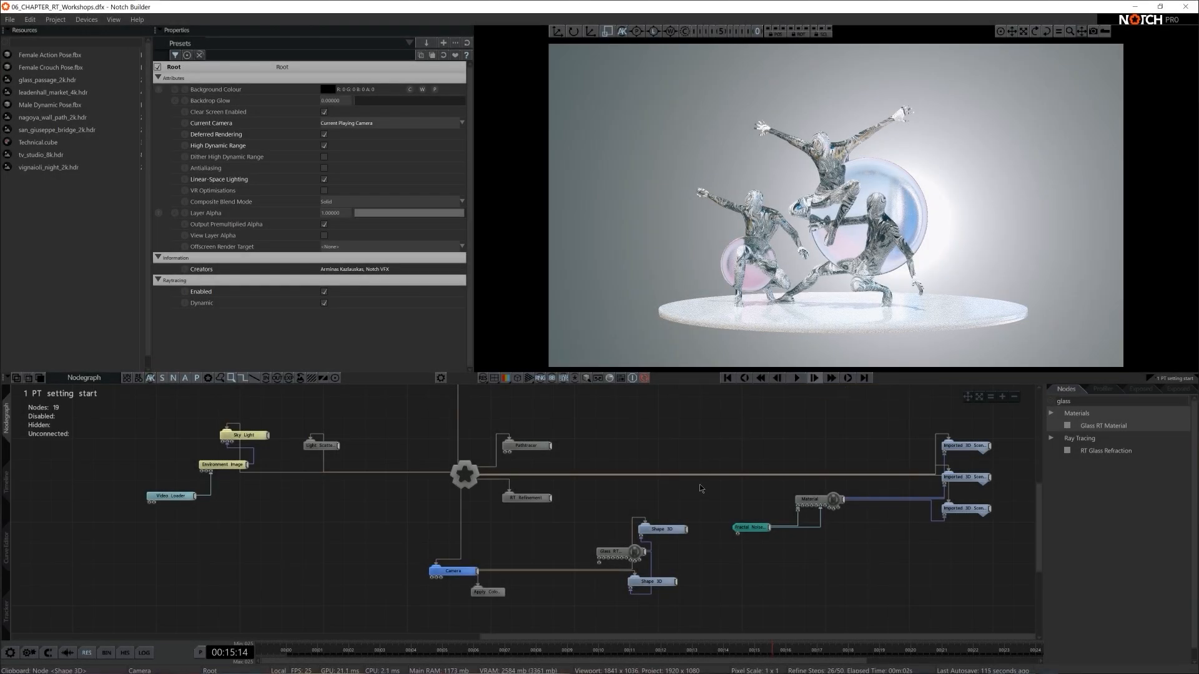
# - Turn off raytracing for the scene
pyautogui.hotkey('ctrl', 'r')
pyautogui.scroll(-3, 687, 501)
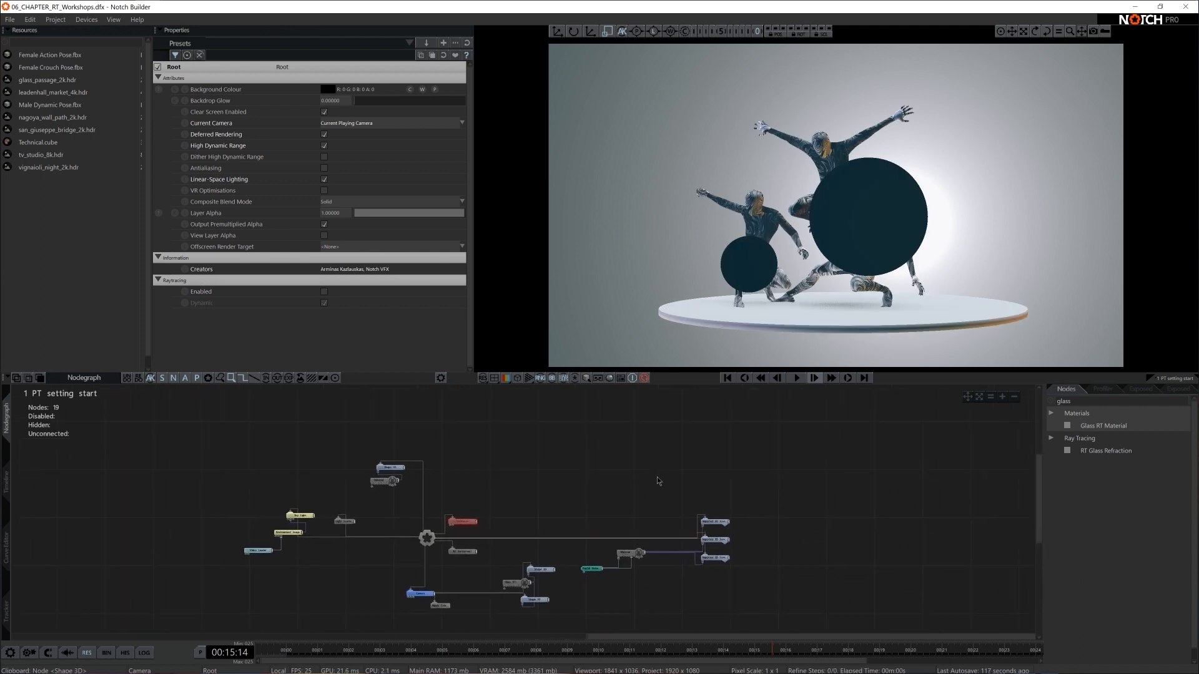
# - Toggle each Imported 3D Scene node off and on to identify which figure it contains
pyautogui.moveTo(657, 480); pyautogui.dragTo(425, 462, button='middle')
pyautogui.click(510, 505)
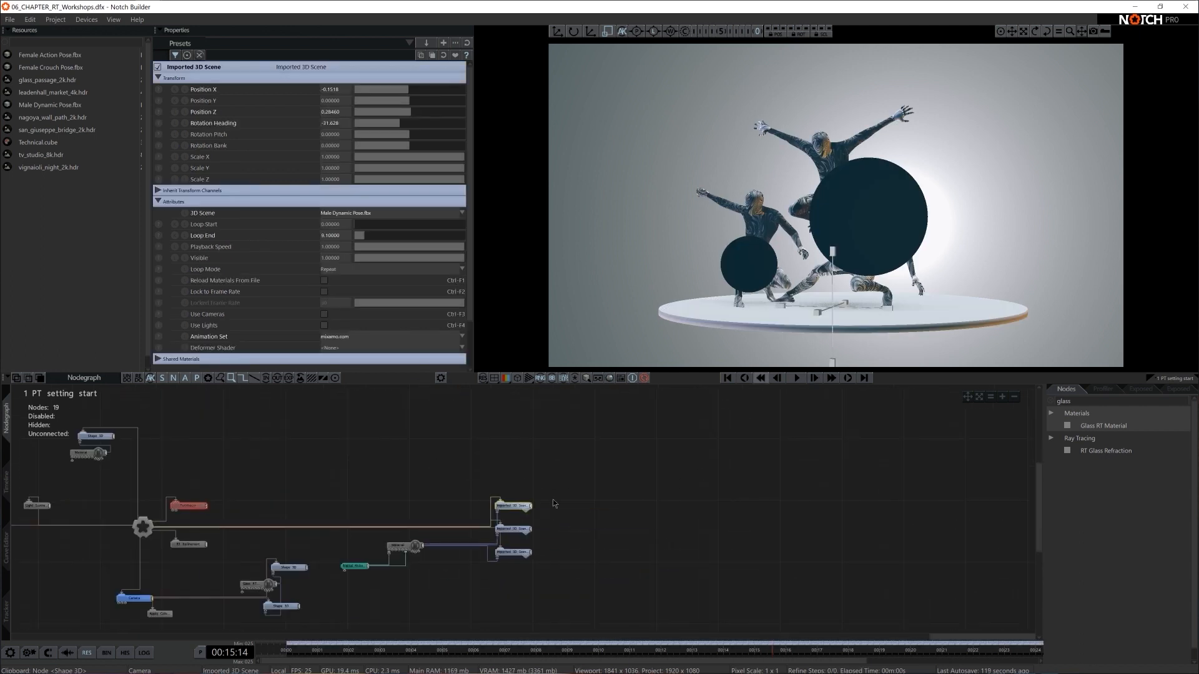
pyautogui.click(522, 531)
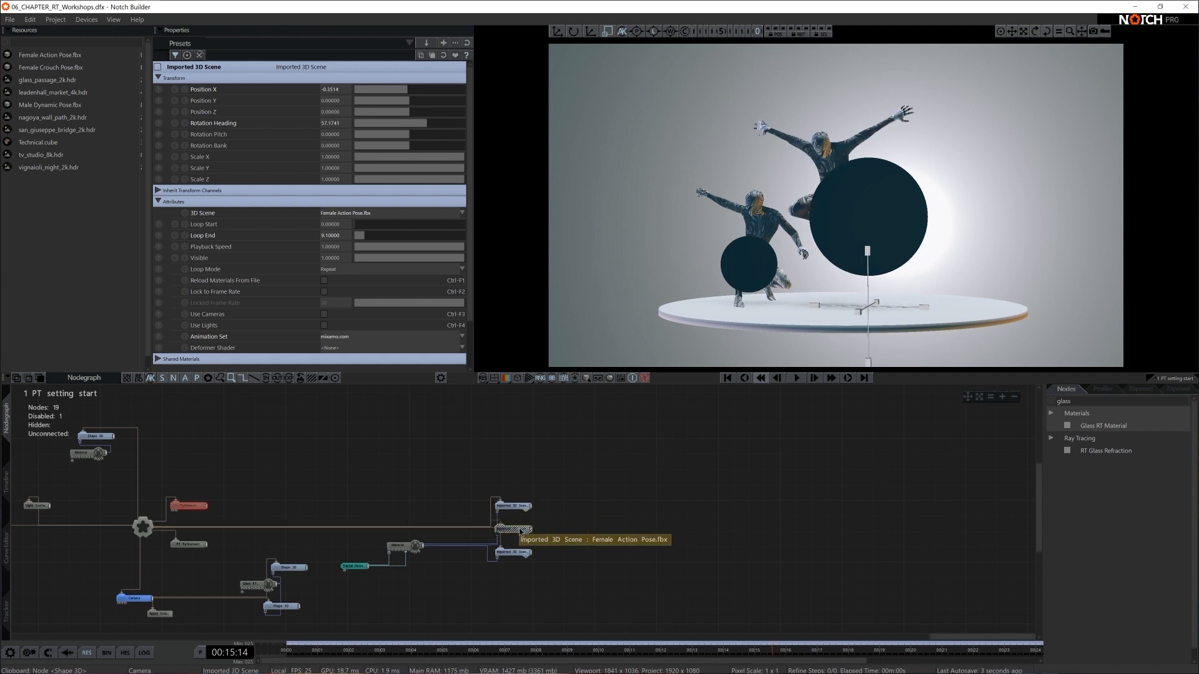
pyautogui.click(509, 555)
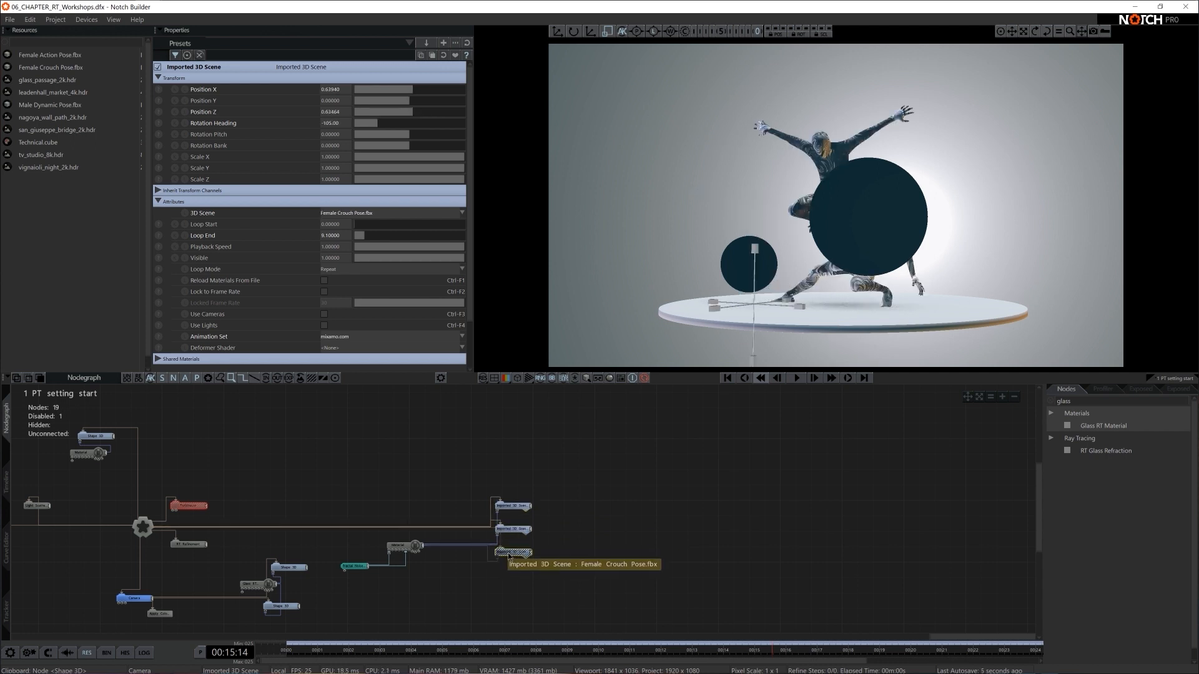
# - Move the Male Dynamic Pose.fbx scene node away from the other figures' nodes and expand its child hierarchy
pyautogui.moveTo(511, 506); pyautogui.dragTo(603, 490)
pyautogui.scroll(3, 630, 518)
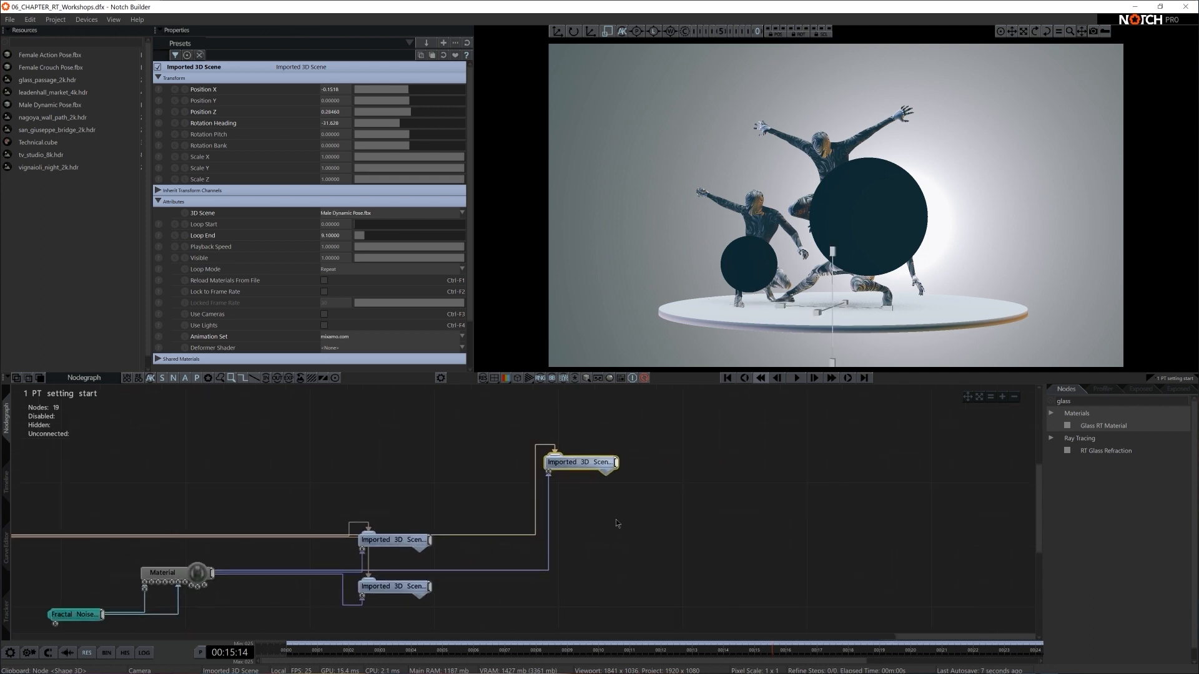
pyautogui.moveTo(616, 520); pyautogui.dragTo(596, 519, button='middle')
pyautogui.click(586, 473)
pyautogui.scroll(-2, 762, 507)
pyautogui.moveTo(756, 511); pyautogui.dragTo(617, 482, button='middle')
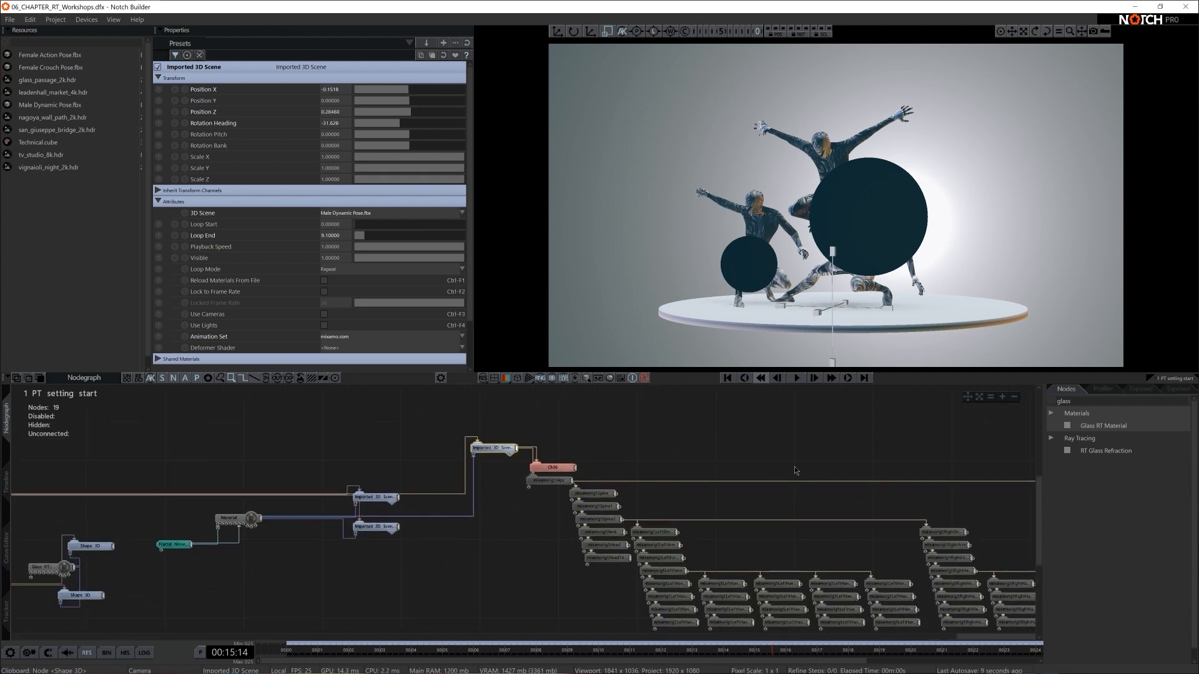
# - Add a Mirror Deformer to the Ch36 mesh of the Male Dynamic Pose.fbx scene node
pyautogui.click(1053, 403)
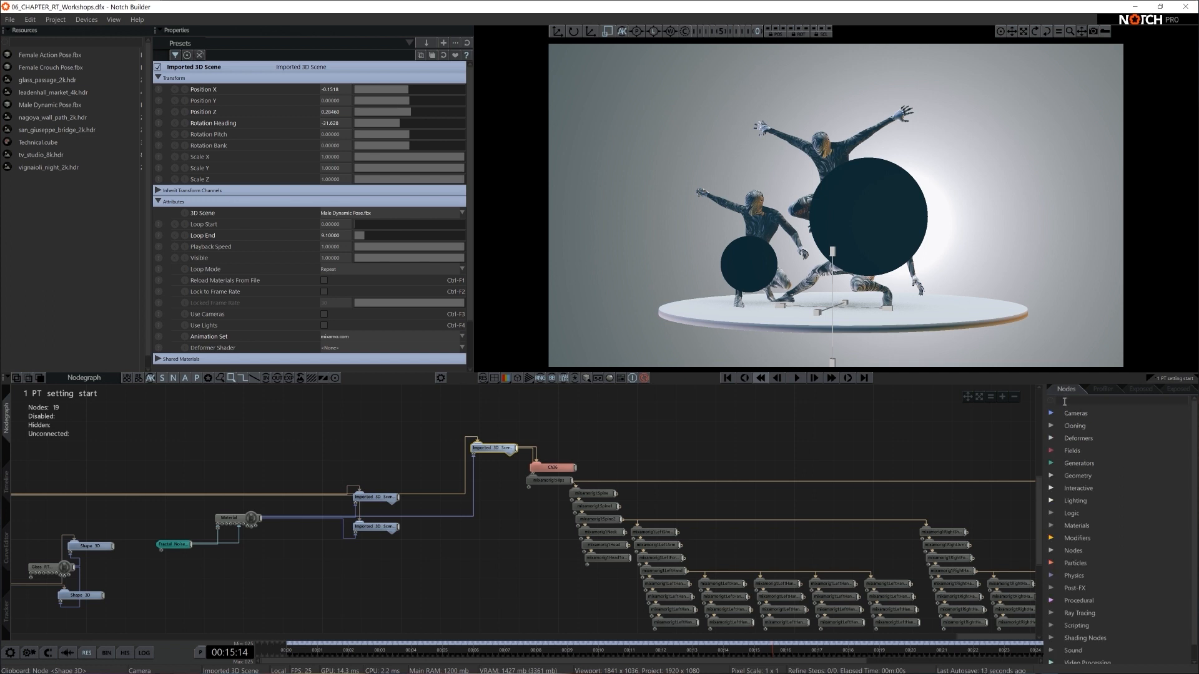
pyautogui.click(1052, 439)
pyautogui.scroll(-5, 1054, 453)
pyautogui.scroll(-2, 1054, 454)
pyautogui.scroll(1, 1064, 425)
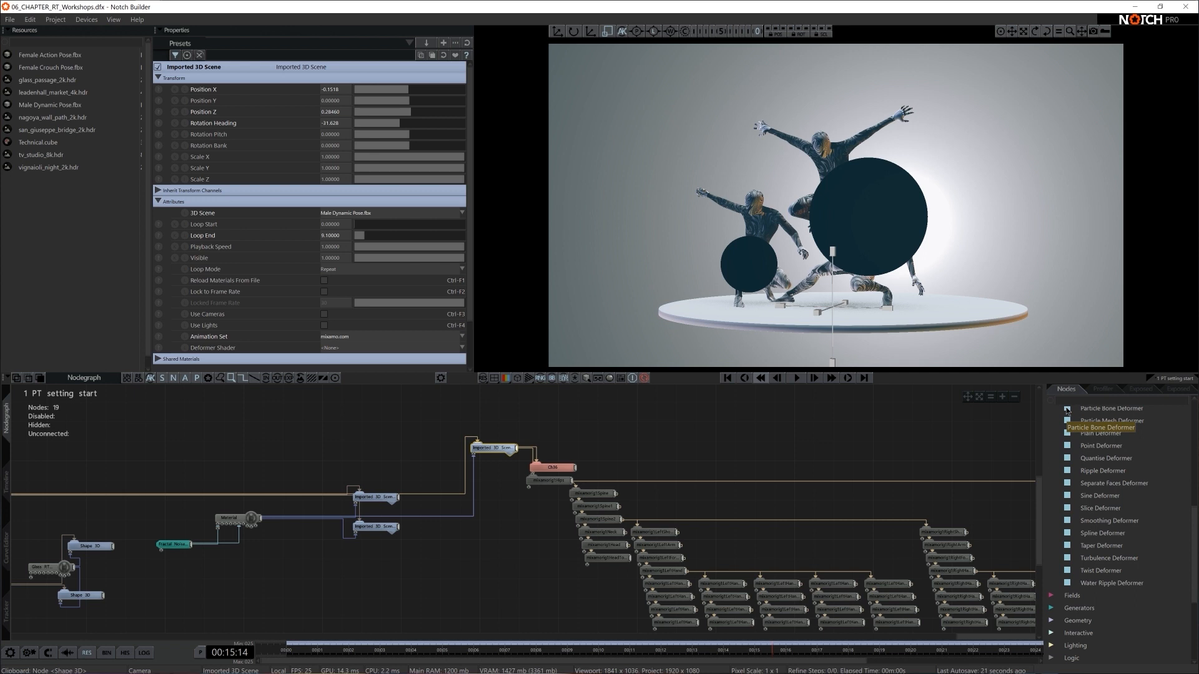
pyautogui.write('mirr')
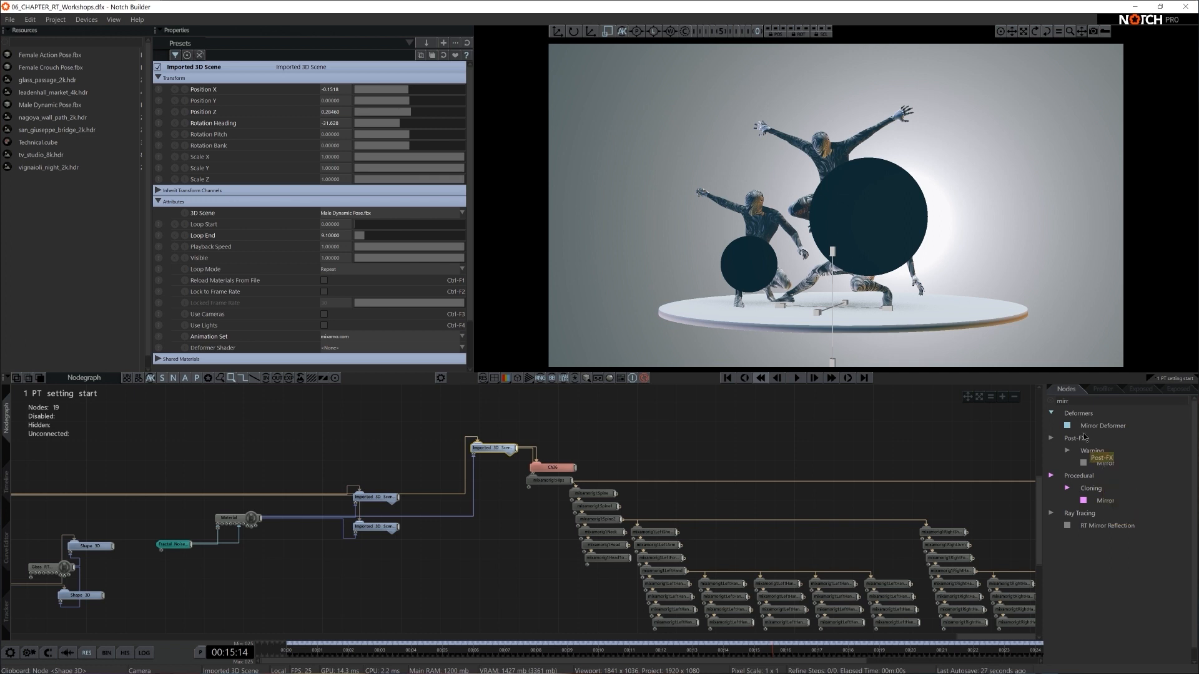
pyautogui.moveTo(1096, 430); pyautogui.dragTo(663, 451)
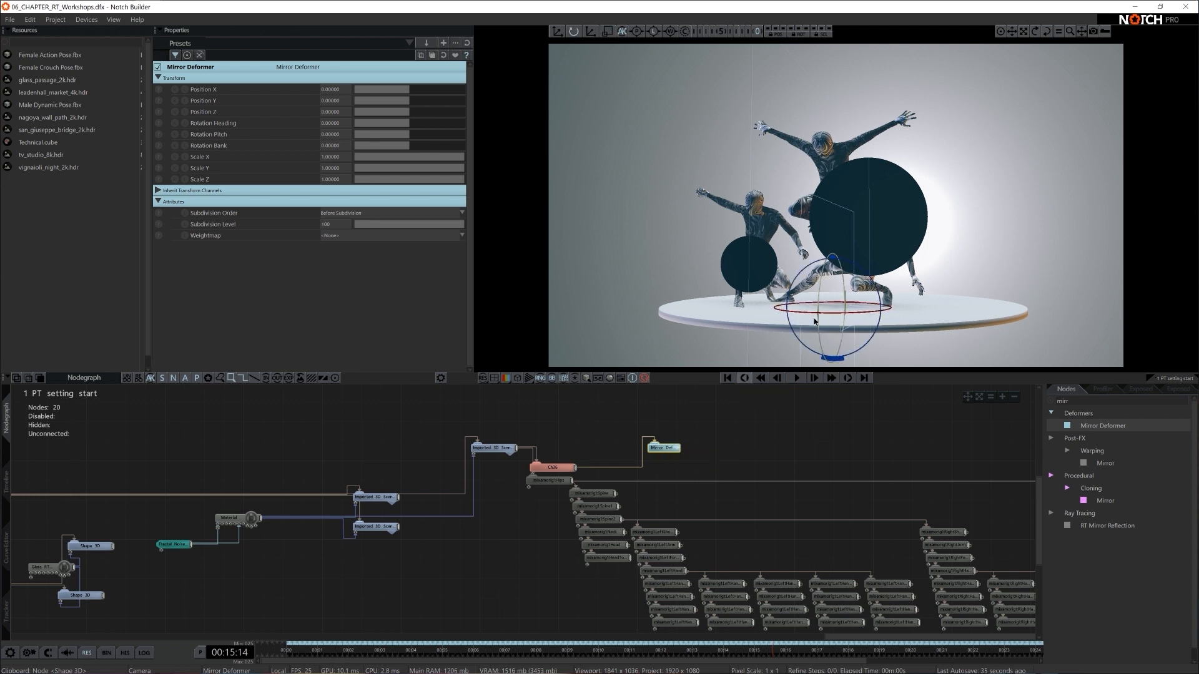
# - Rotate the Mirror Deformer's heading to double the male figure's head and raised arm, and collapse that figure's child hierarchy
pyautogui.moveTo(788, 317); pyautogui.dragTo(808, 320)
pyautogui.click(738, 434)
pyautogui.moveTo(658, 446); pyautogui.dragTo(638, 453)
pyautogui.moveTo(516, 448); pyautogui.dragTo(635, 452)
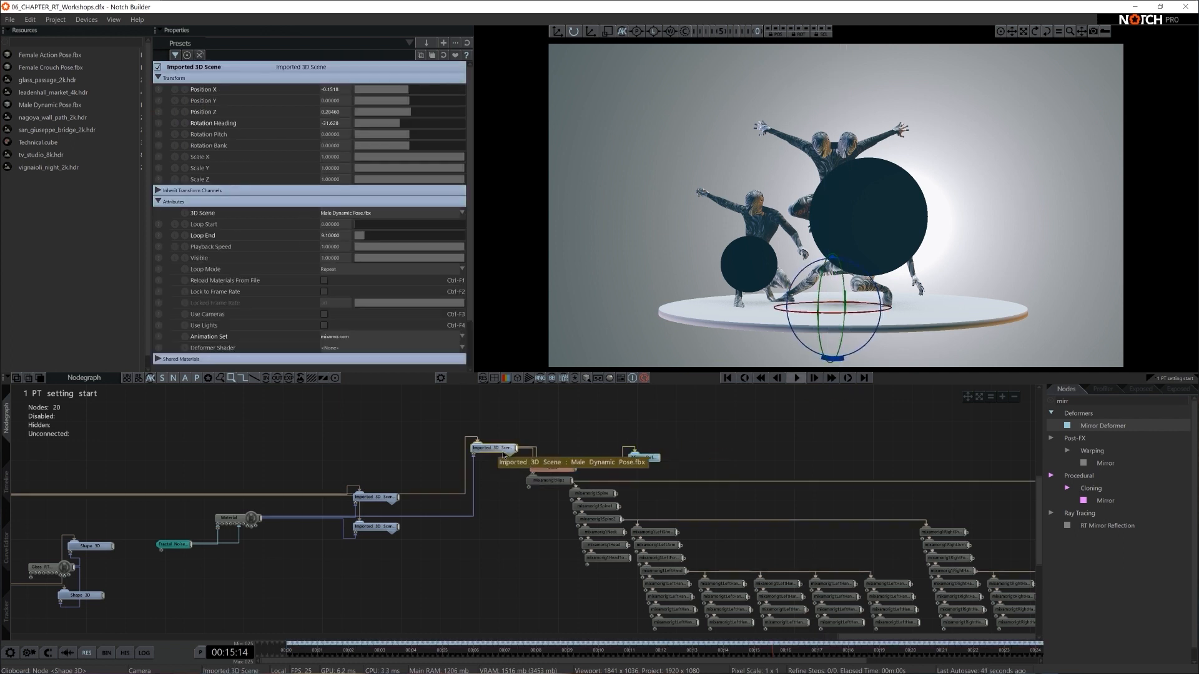
pyautogui.click(510, 454)
pyautogui.click(653, 486)
# - Duplicate the Mirror Deformer and connect the copy to the mesh of the Female Crouch Pose.fbx scene node
pyautogui.click(642, 457)
pyautogui.hotkey('ctrl', 'c')
pyautogui.hotkey('ctrl', 'v')
pyautogui.moveTo(675, 472); pyautogui.dragTo(527, 541)
pyautogui.click(376, 500)
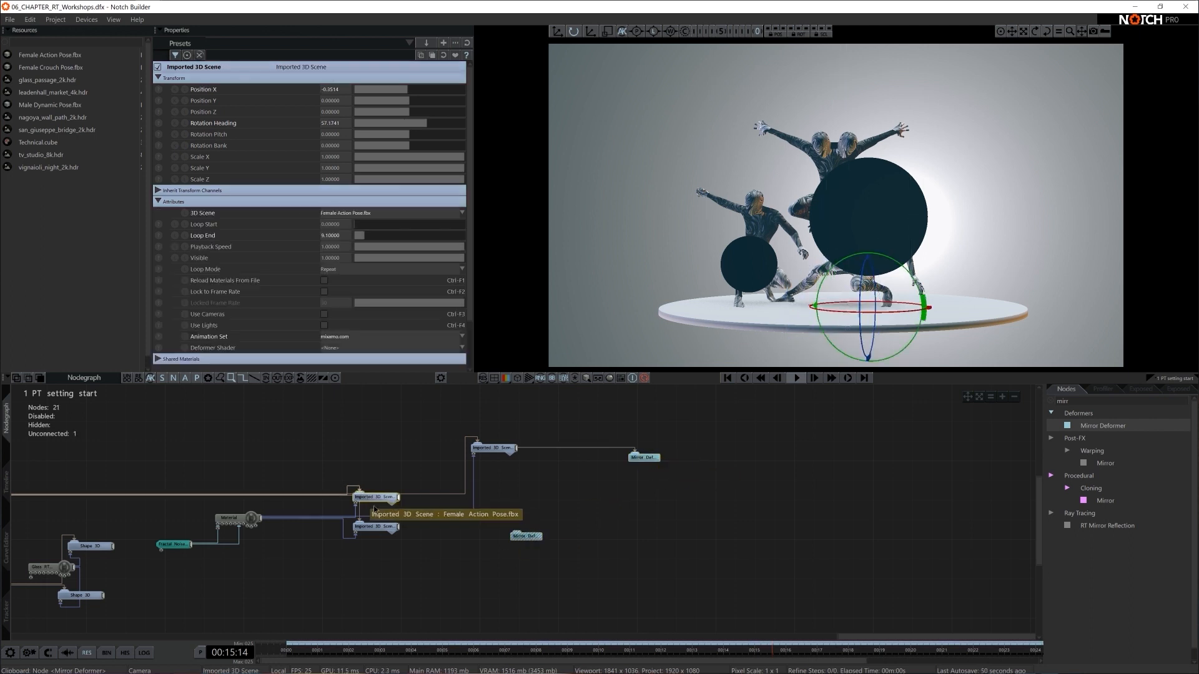
pyautogui.click(381, 528)
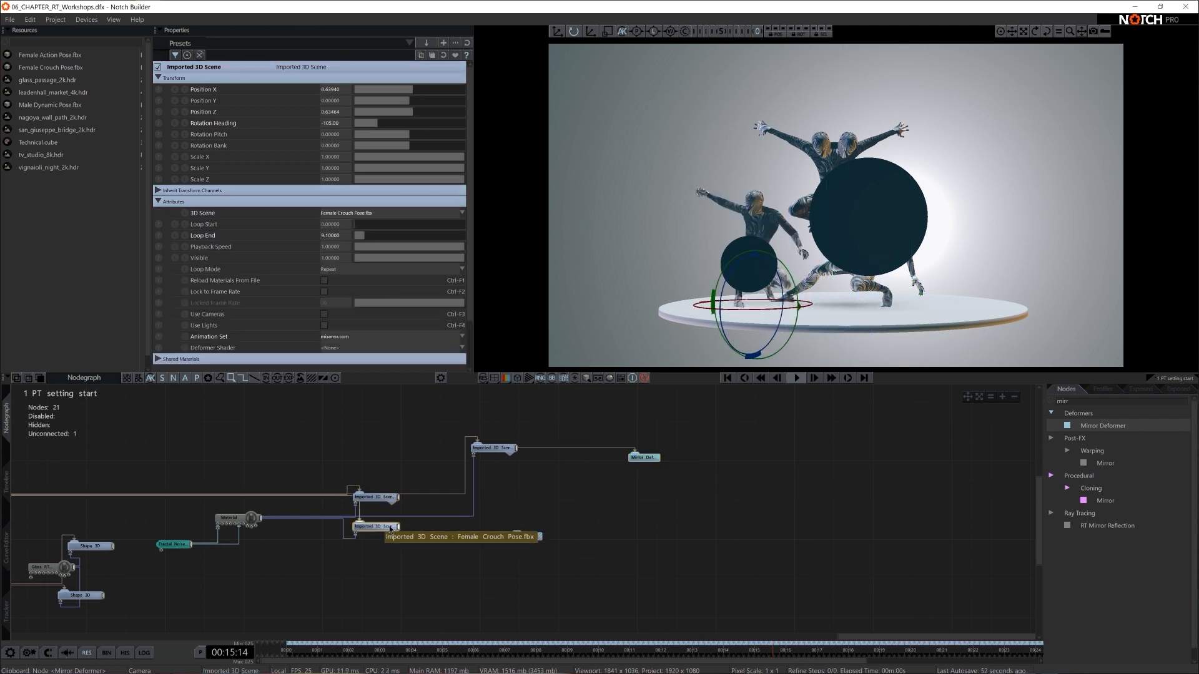
pyautogui.click(397, 533)
pyautogui.moveTo(456, 545); pyautogui.dragTo(521, 539)
# - Set the copied Mirror Deformer's Rotation Heading to about -99.9 so the smaller figure shows two heads and mirrored arms
pyautogui.click(525, 537)
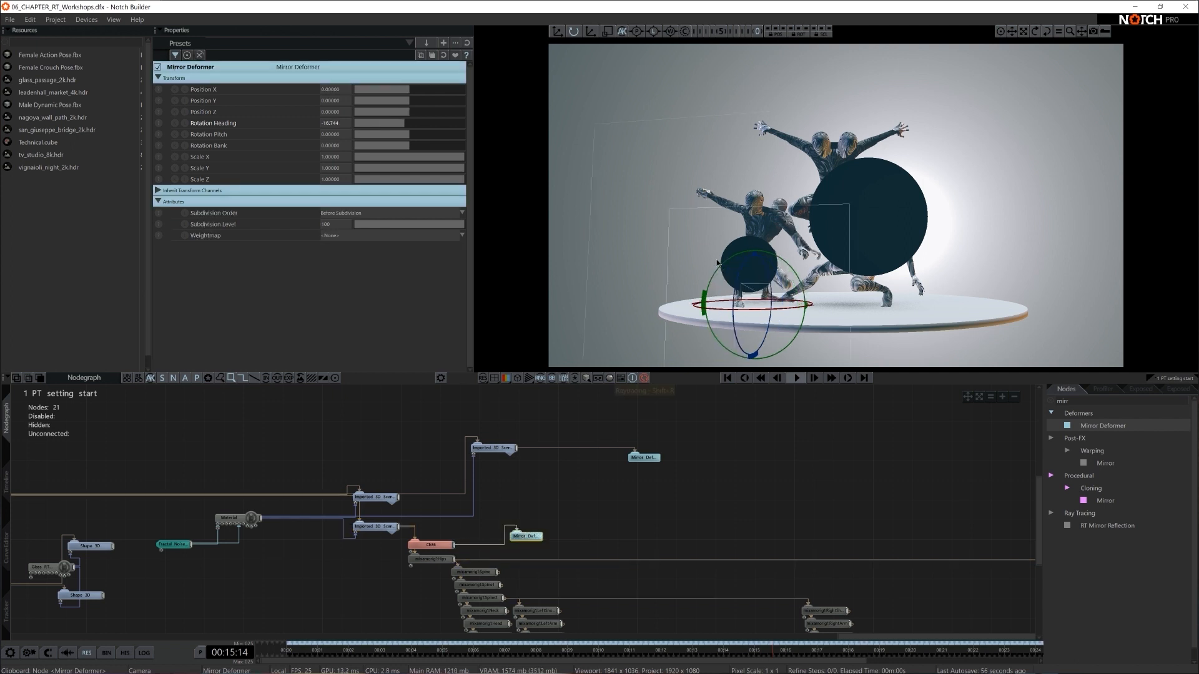
pyautogui.moveTo(763, 311); pyautogui.dragTo(710, 322)
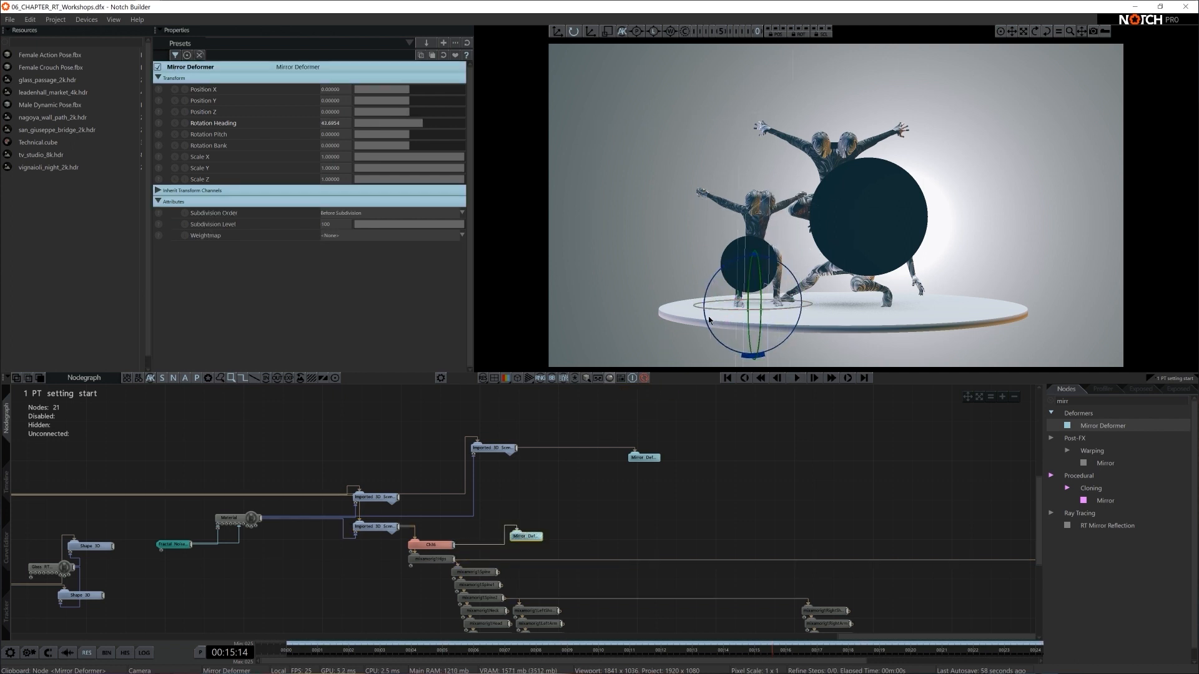
pyautogui.moveTo(710, 322); pyautogui.dragTo(715, 322)
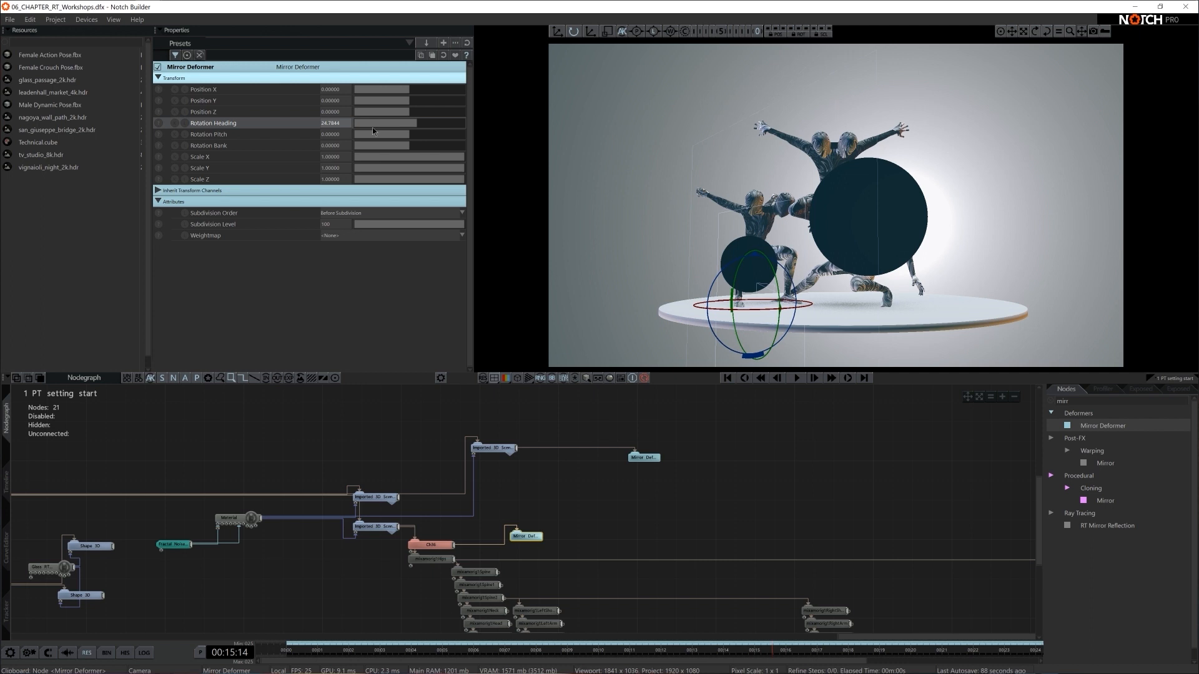
pyautogui.moveTo(399, 118); pyautogui.dragTo(379, 124)
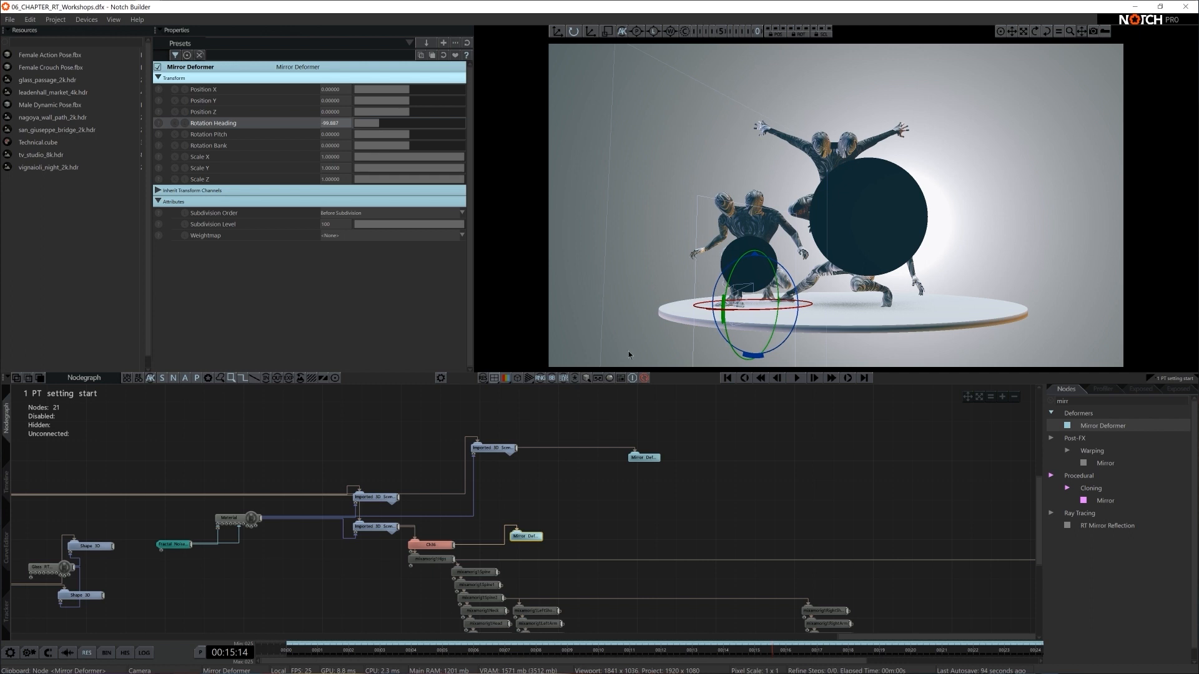
# - Turn on raytracing to check the mirrored figures, and turn it off again
pyautogui.moveTo(748, 362); pyautogui.dragTo(823, 301)
pyautogui.click(735, 485)
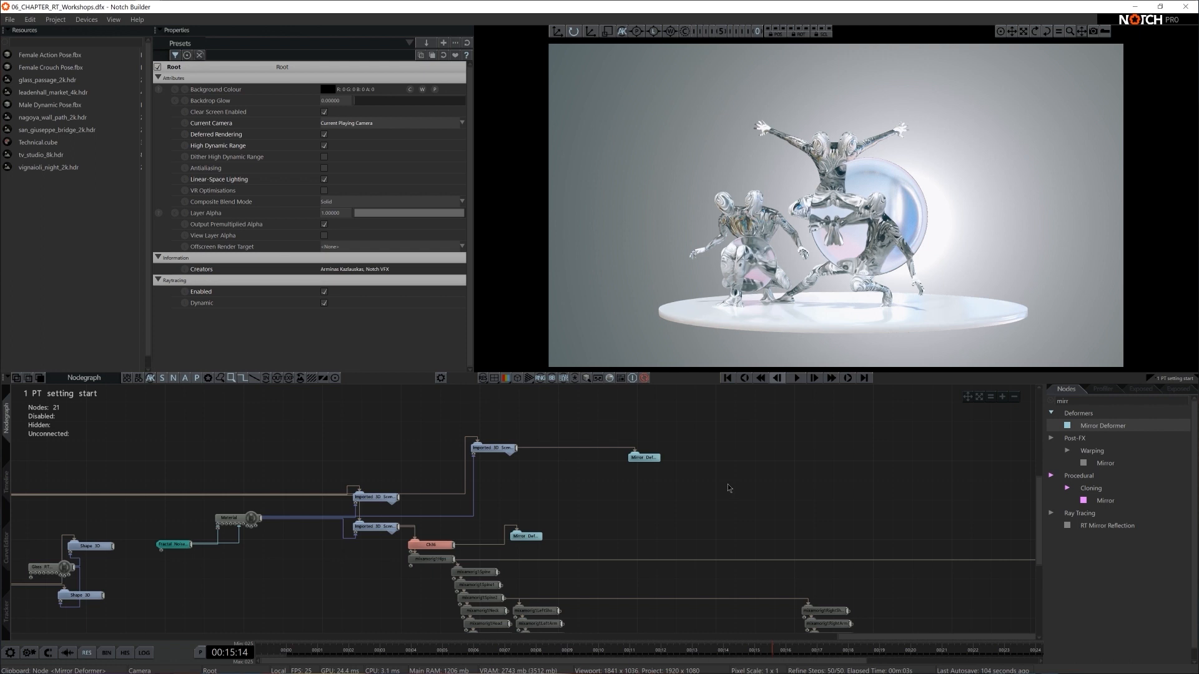
pyautogui.hotkey('ctrl', 'r')
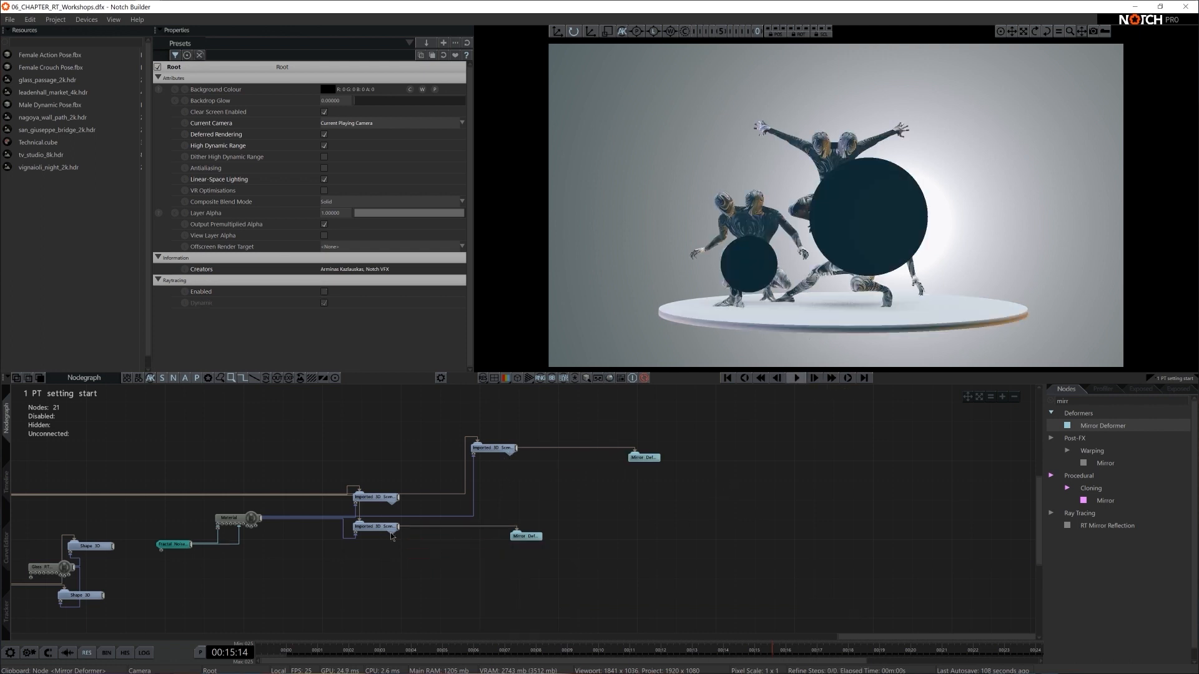
# - Move the Female Action Pose.fbx scene node clear of the other nodes and expand its child hierarchy
pyautogui.click(392, 498)
pyautogui.moveTo(394, 501); pyautogui.dragTo(700, 530)
pyautogui.scroll(2, 772, 512)
pyautogui.scroll(2, 771, 512)
pyautogui.moveTo(771, 512); pyautogui.dragTo(706, 486, button='middle')
pyautogui.click(667, 518)
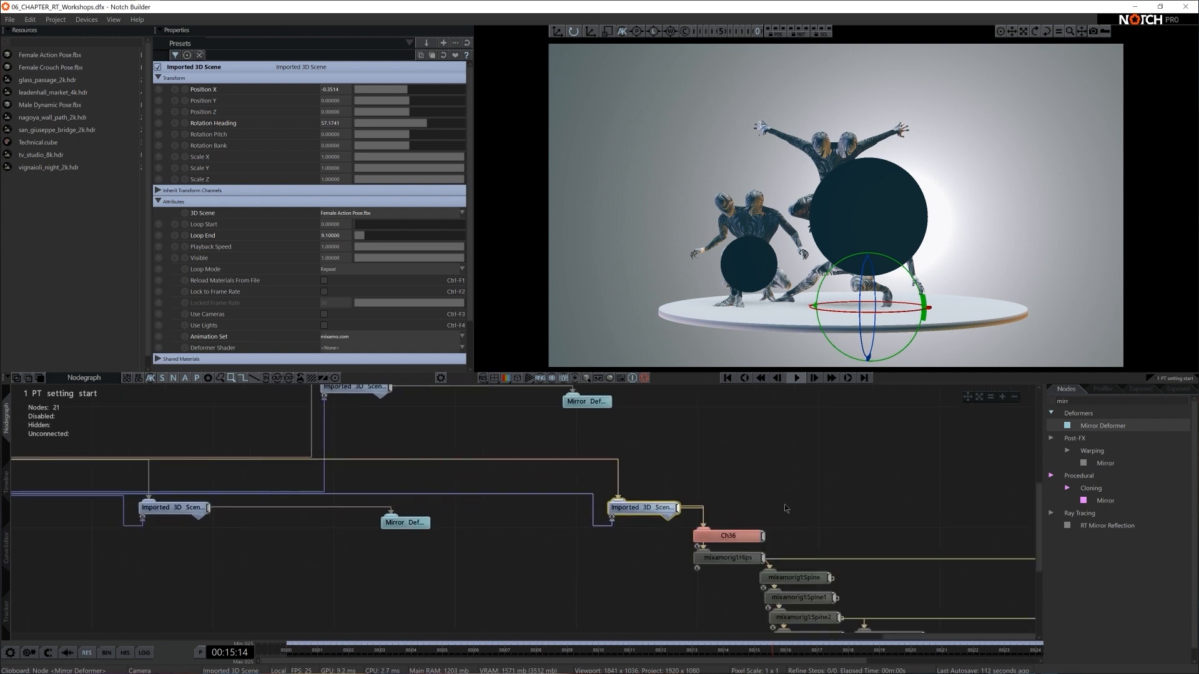
# - Add an Extrude Faces Deformer to the Ch36 mesh of the Female Action Pose.fbx scene node
pyautogui.moveTo(784, 504); pyautogui.dragTo(652, 463, button='middle')
pyautogui.press('BackSpace')
pyautogui.press('BackSpace')
pyautogui.press('BackSpace')
pyautogui.press('BackSpace')
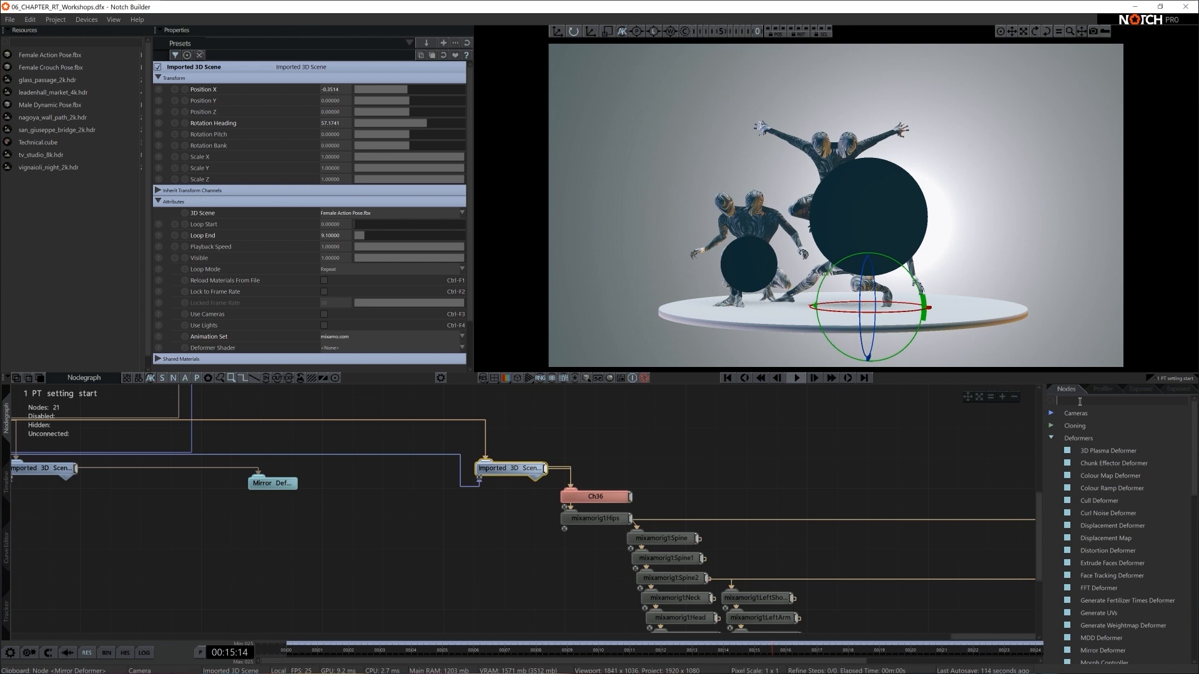
pyautogui.scroll(-4, 1131, 570)
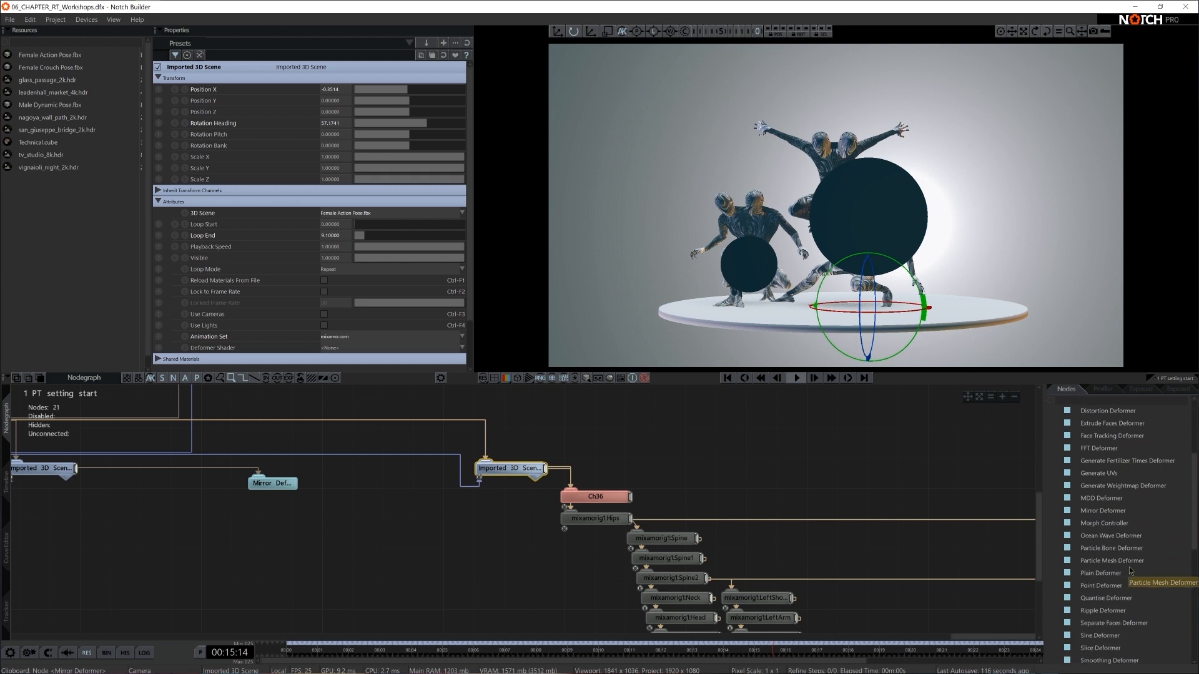
pyautogui.scroll(-1, 1130, 571)
pyautogui.scroll(-2, 1131, 571)
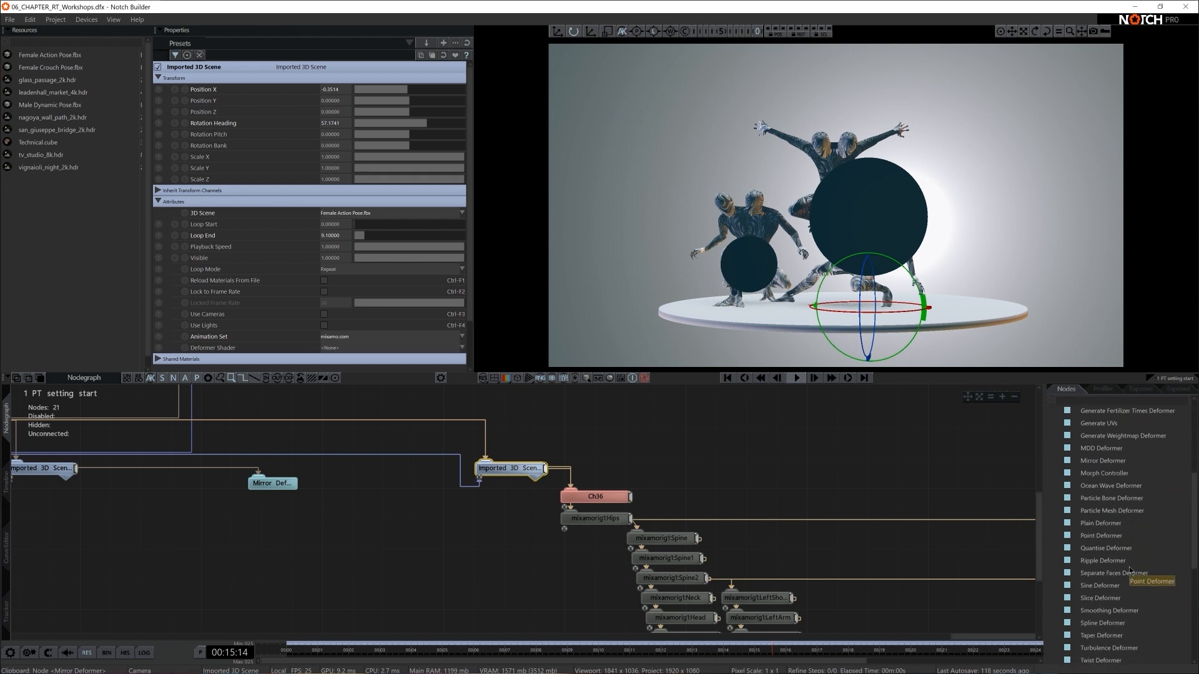
pyautogui.write('extr')
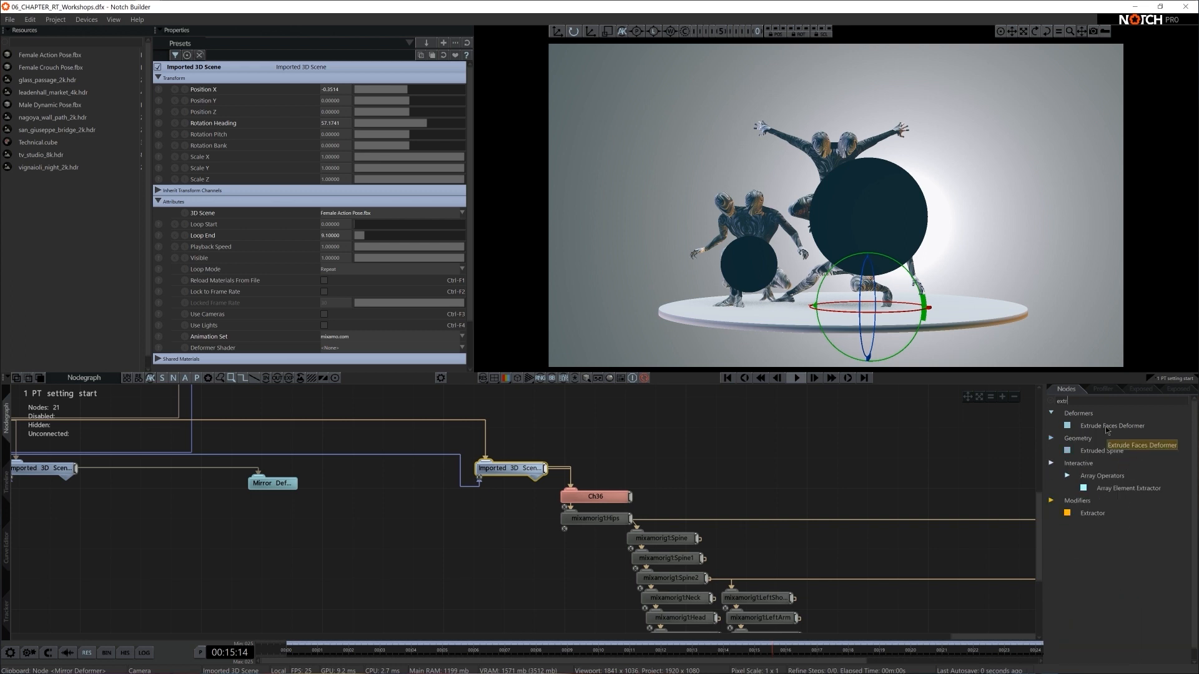
pyautogui.moveTo(1112, 426); pyautogui.dragTo(669, 483)
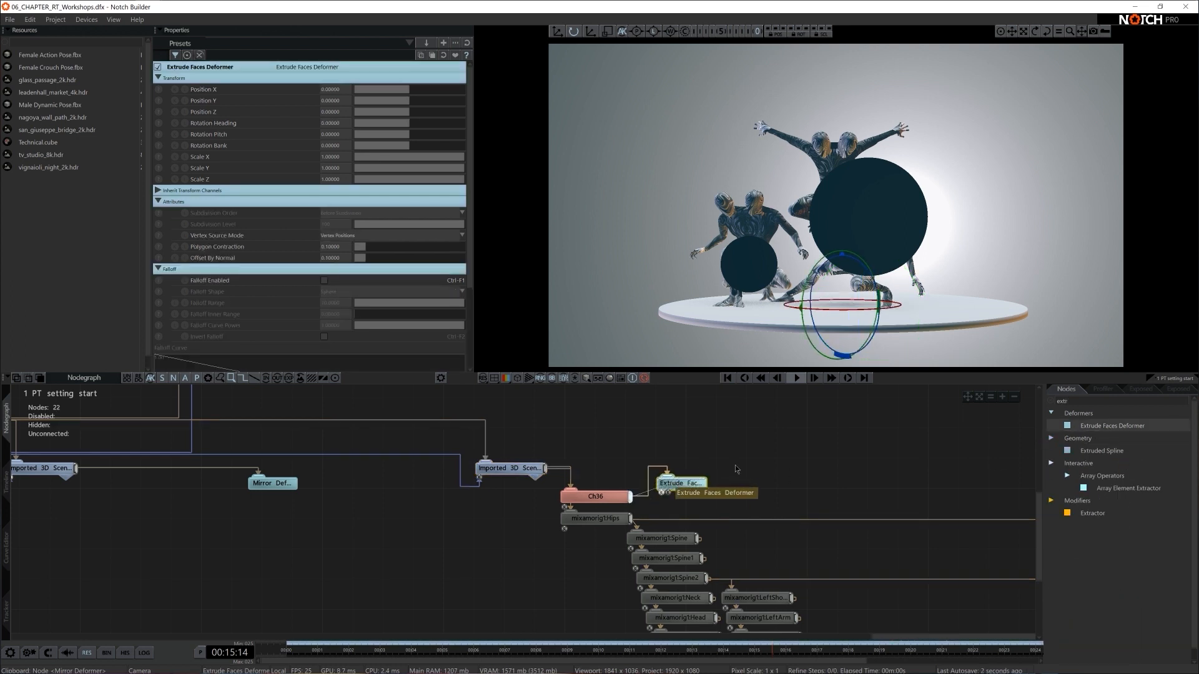
# - Set the Extrude Faces Deformer's Polygon Contraction to 1
pyautogui.press('5')
pyautogui.scroll(3, 865, 312)
pyautogui.moveTo(868, 318); pyautogui.dragTo(870, 289, button='right')
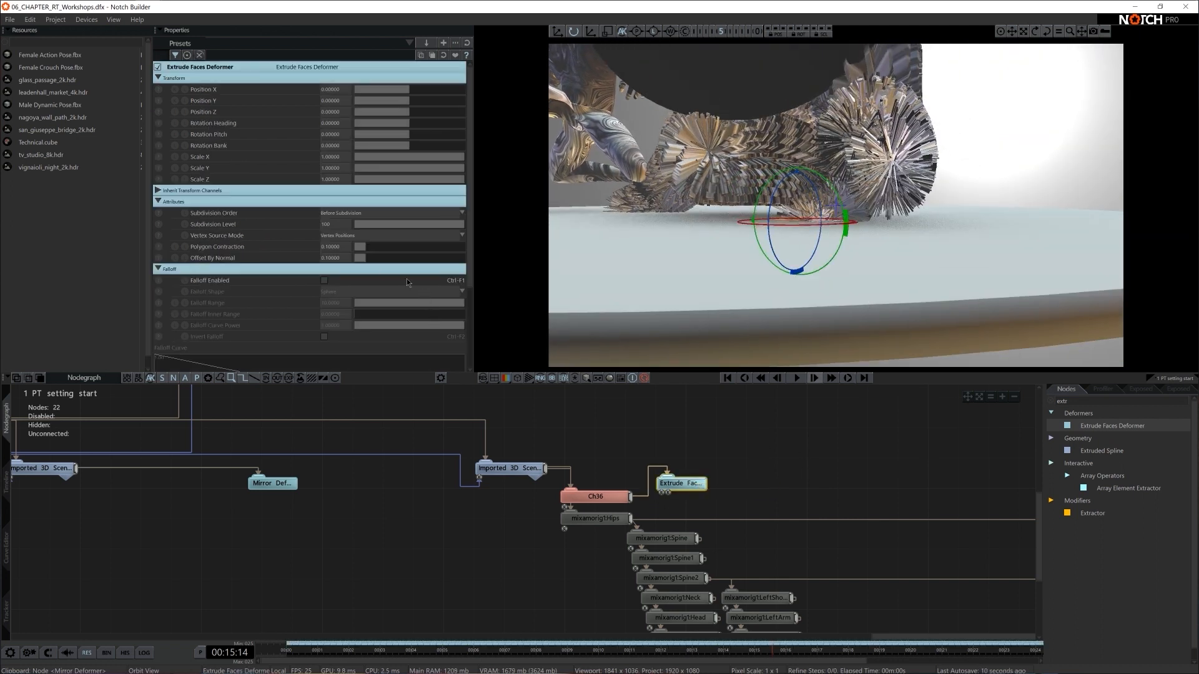
pyautogui.moveTo(376, 248); pyautogui.dragTo(680, 260)
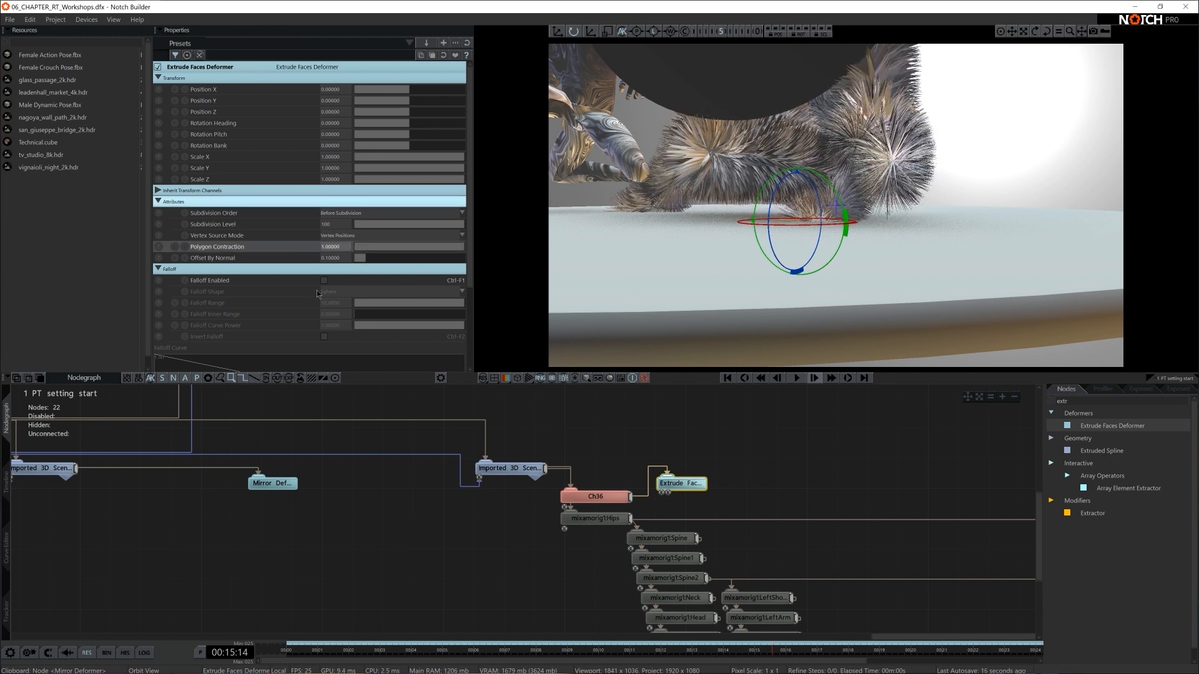
# - Return to the camera view and set the Extrude Faces Deformer's Offset By Normal to 0.08
pyautogui.moveTo(368, 264); pyautogui.dragTo(361, 266)
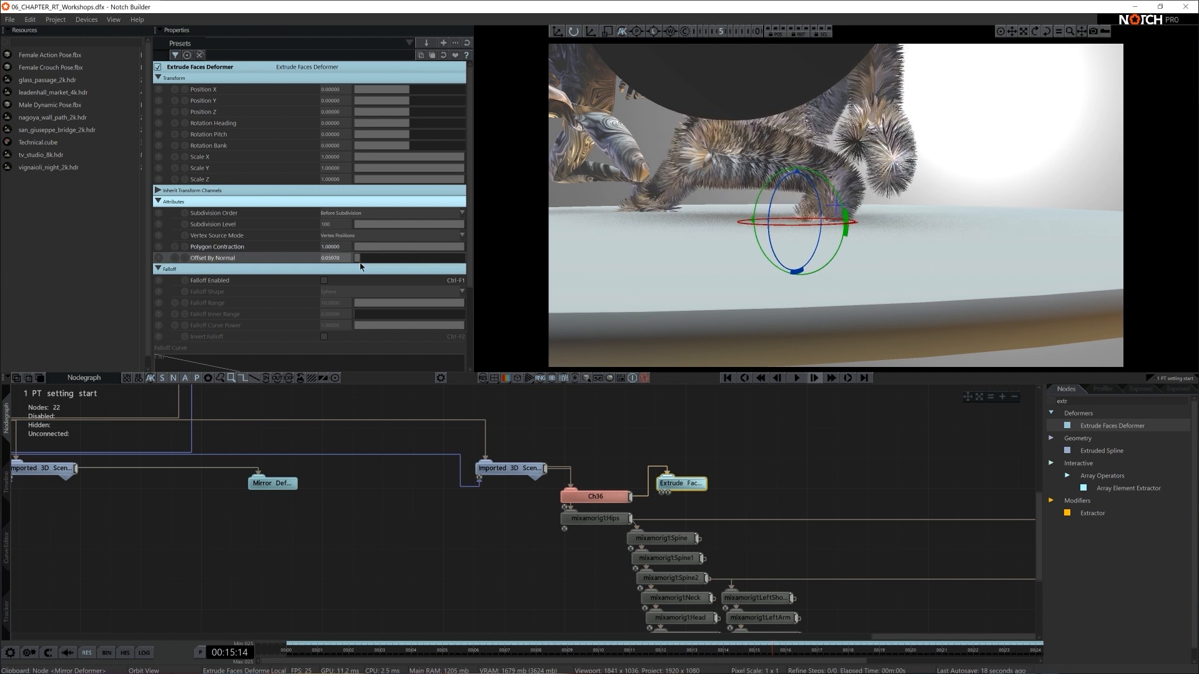
pyautogui.press('c')
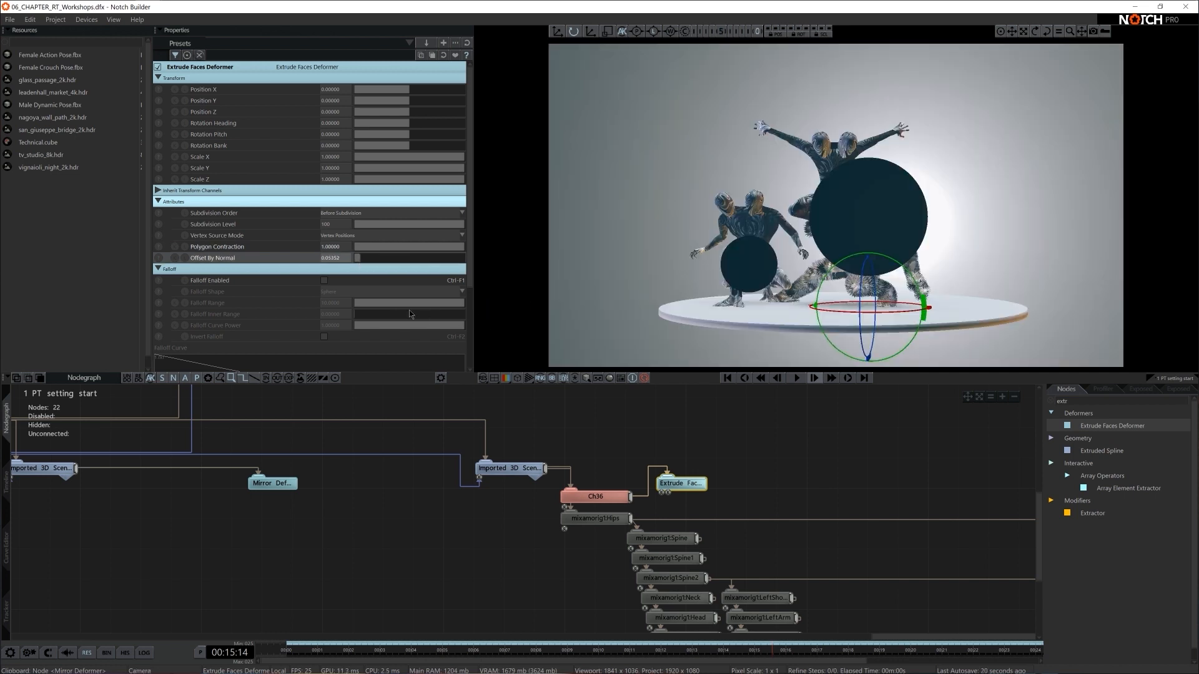
pyautogui.moveTo(365, 261); pyautogui.dragTo(361, 262)
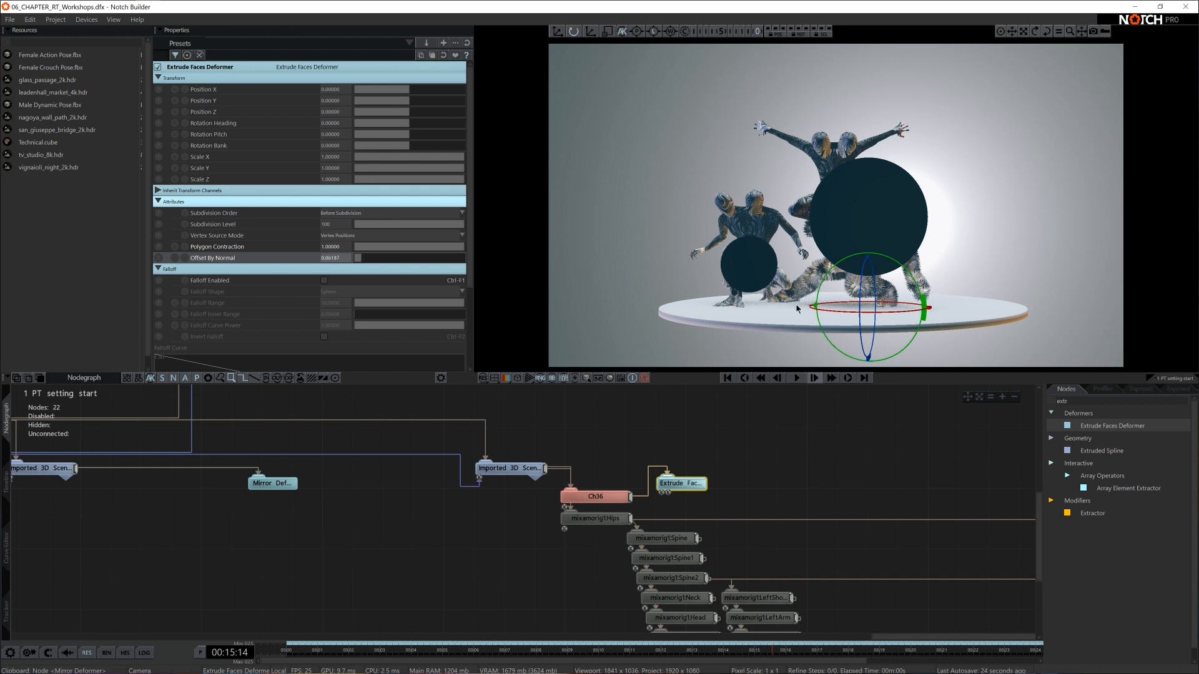
pyautogui.click(334, 258)
pyautogui.write('0.')
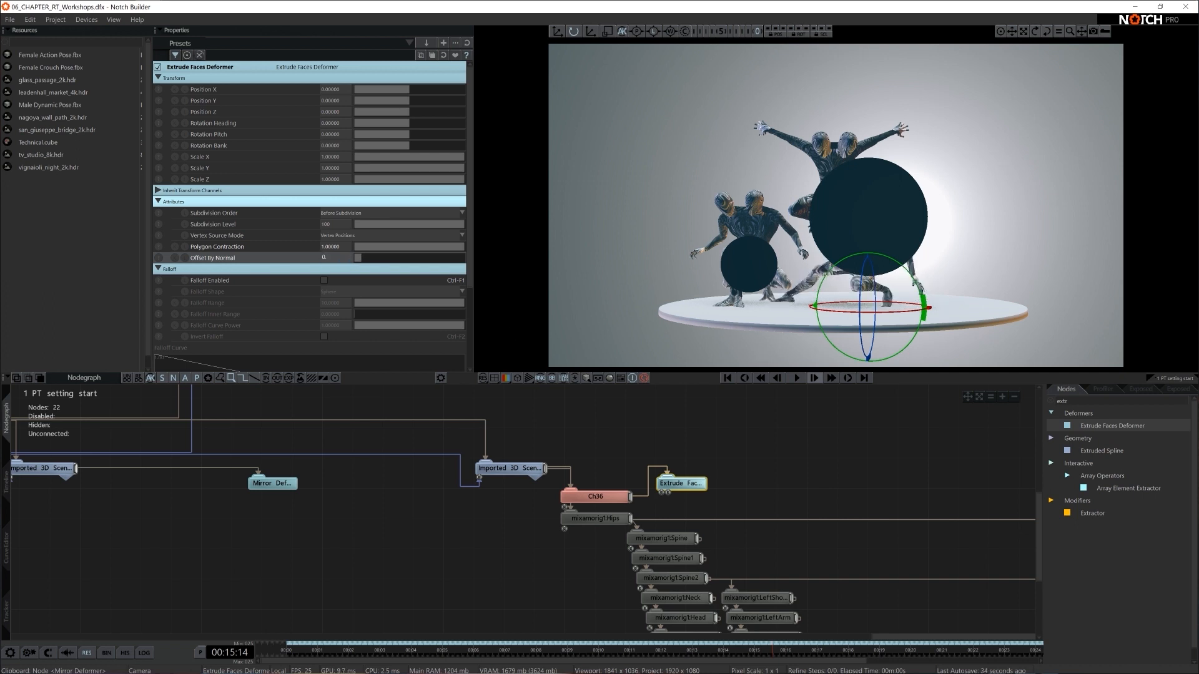
pyautogui.write('08')
pyautogui.press('Return')
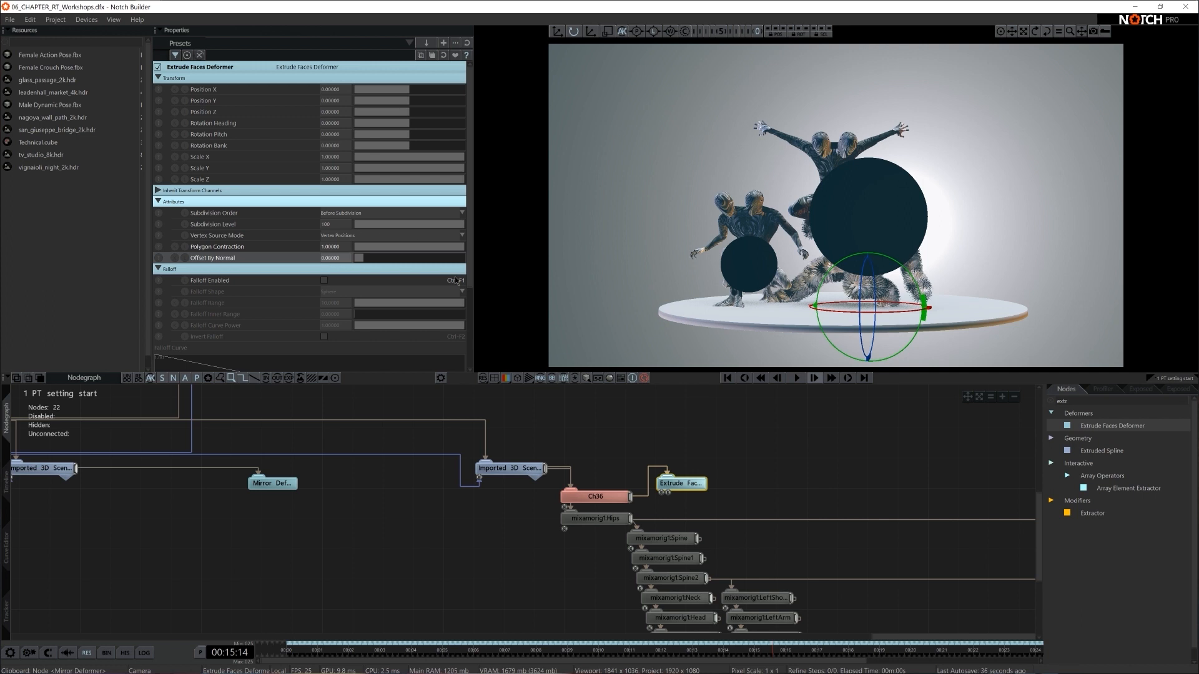
# - Check the spiky figure and the whole scene with raytracing enabled, and leave raytracing disabled
pyautogui.click(789, 462)
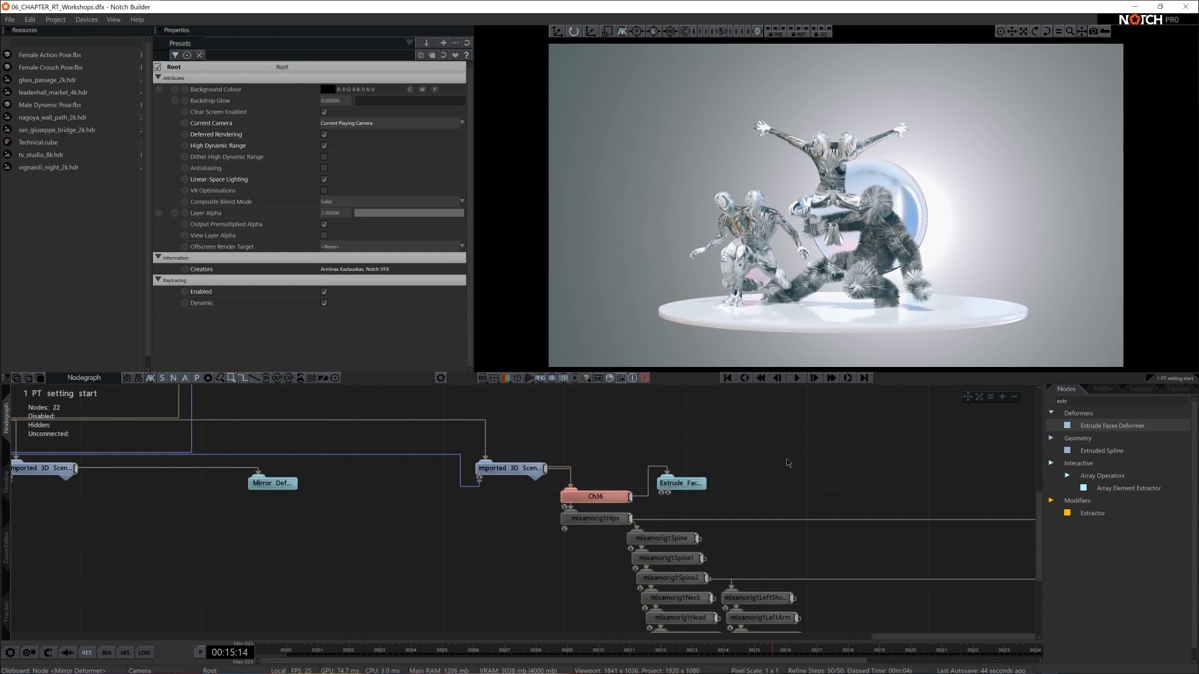
pyautogui.hotkey('ctrl', 'r')
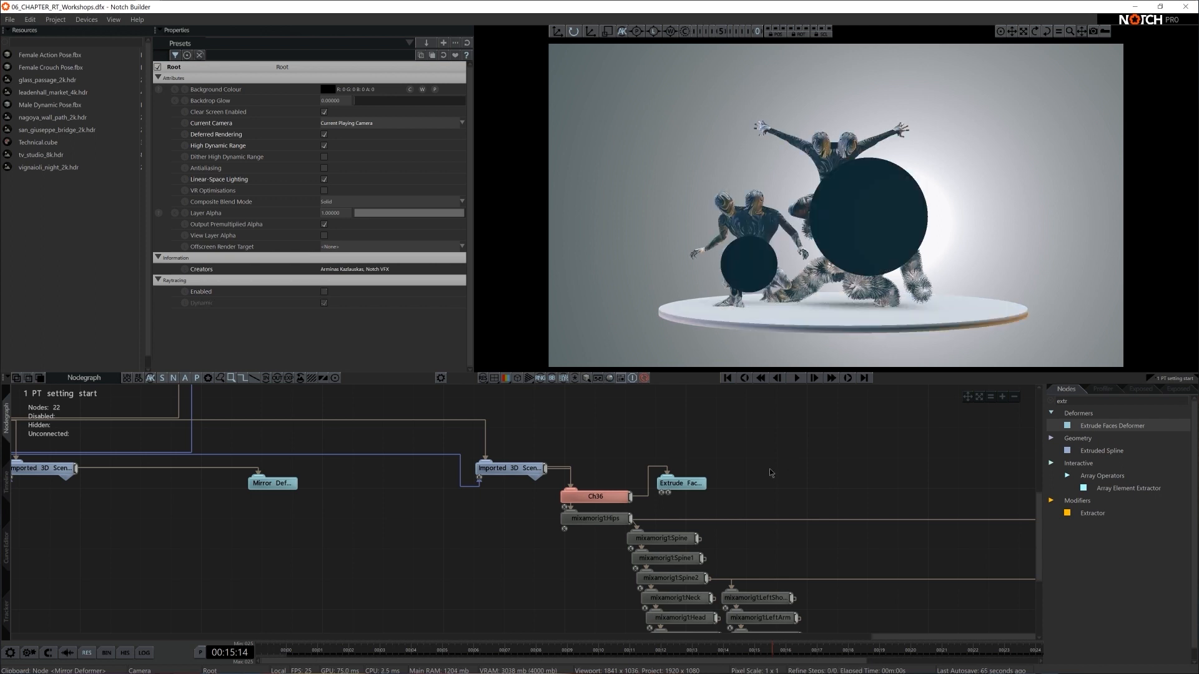
pyautogui.hotkey('ctrl', 'r')
pyautogui.scroll(-3, 810, 474)
pyautogui.moveTo(431, 573); pyautogui.dragTo(723, 565, button='middle')
pyautogui.moveTo(528, 565); pyautogui.dragTo(803, 554, button='middle')
pyautogui.moveTo(716, 556); pyautogui.dragTo(813, 568, button='middle')
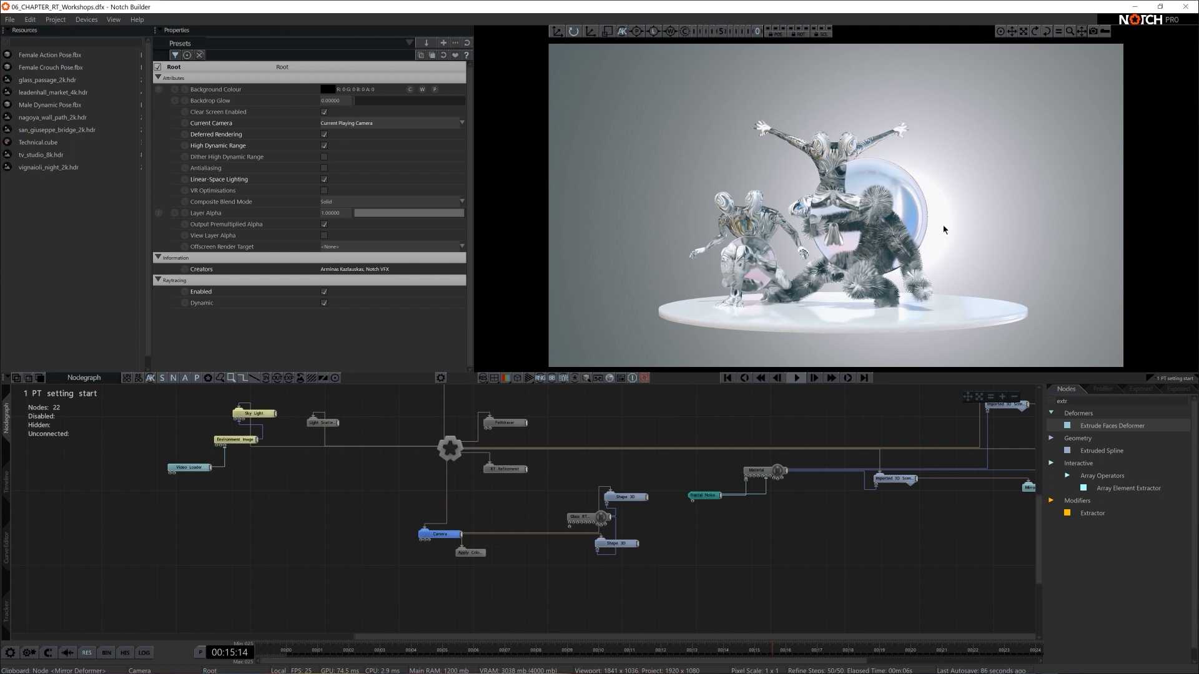
pyautogui.click(324, 292)
# - Move the Female Crouch Pose.fbx scene node clear below the others, collapse the action pose hierarchy and expand the crouch pose hierarchy
pyautogui.scroll(-1, 760, 568)
pyautogui.moveTo(763, 564); pyautogui.dragTo(587, 559, button='middle')
pyautogui.moveTo(698, 559); pyautogui.dragTo(727, 493, button='middle')
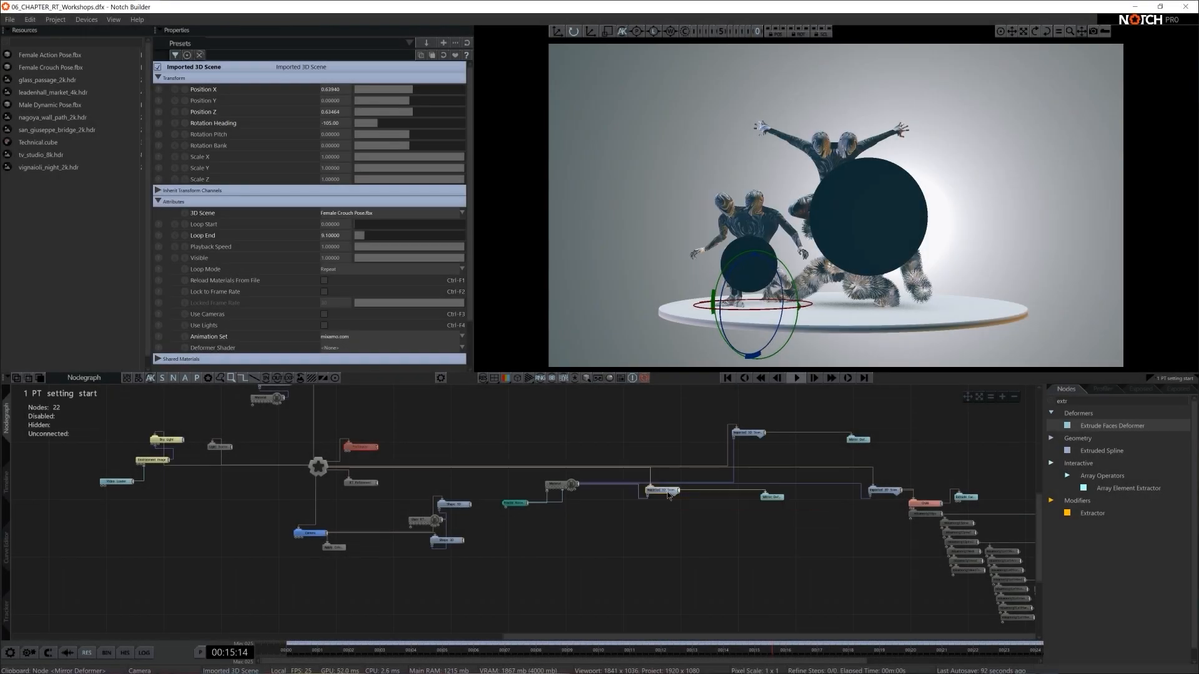
pyautogui.scroll(-3, 671, 577)
pyautogui.scroll(3, 708, 555)
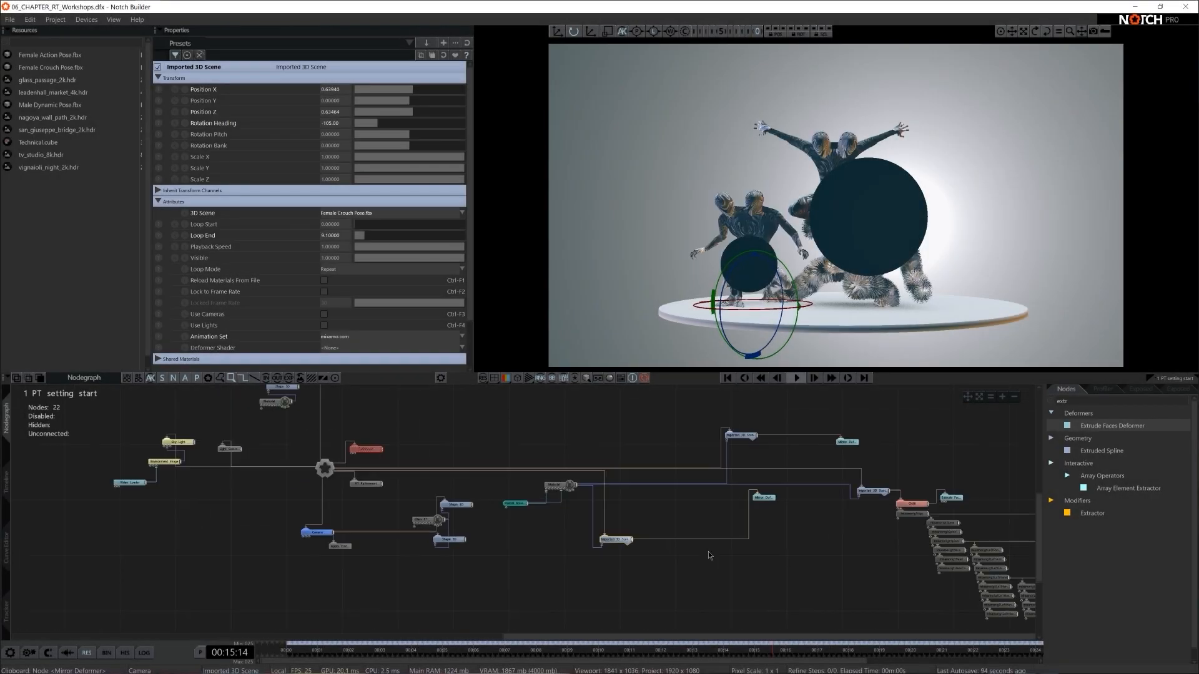
pyautogui.moveTo(652, 562); pyautogui.dragTo(671, 454, button='middle')
pyautogui.moveTo(914, 447); pyautogui.dragTo(839, 520, button='middle')
pyautogui.click(842, 461)
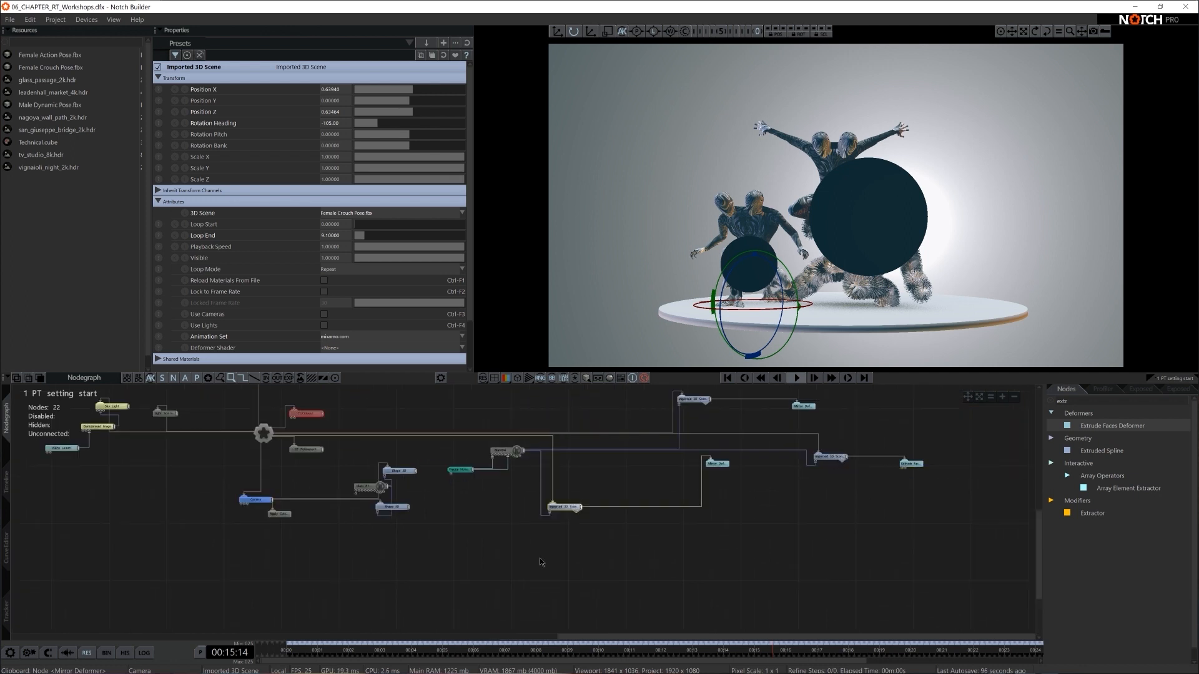
pyautogui.click(576, 511)
pyautogui.scroll(3, 331, 543)
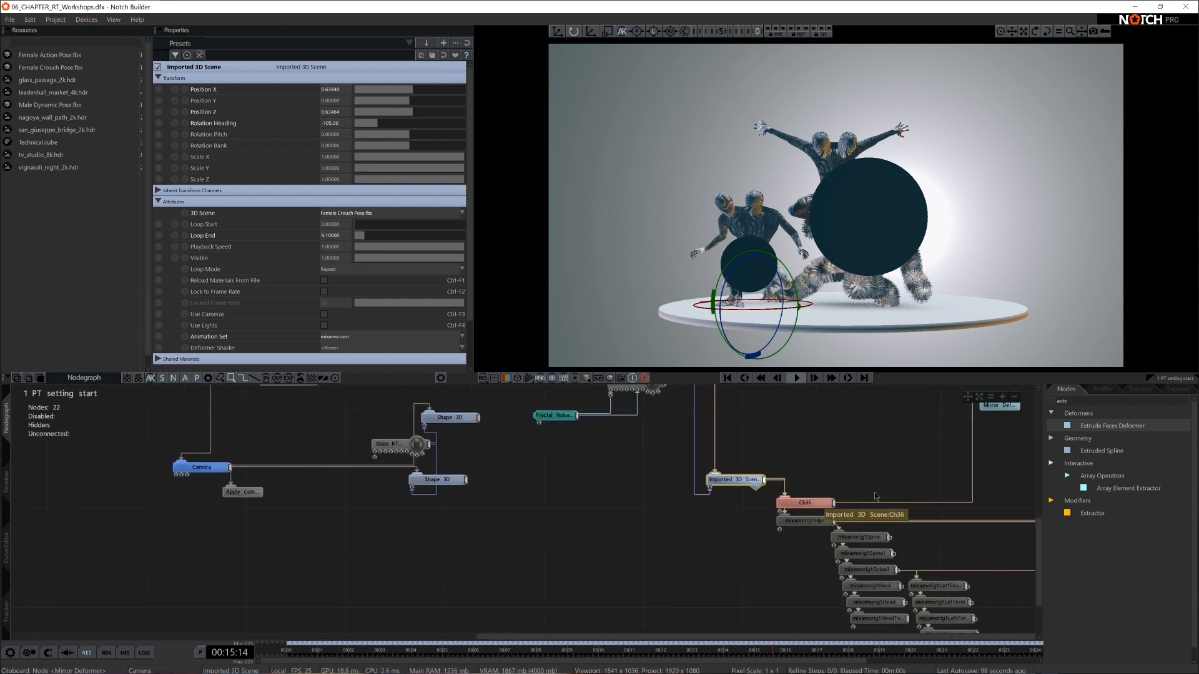
# - Add a Particle Root node in the empty area of the nodegraph near the Female Crouch Pose.fbx node
pyautogui.doubleClick(1081, 401)
pyautogui.write('root')
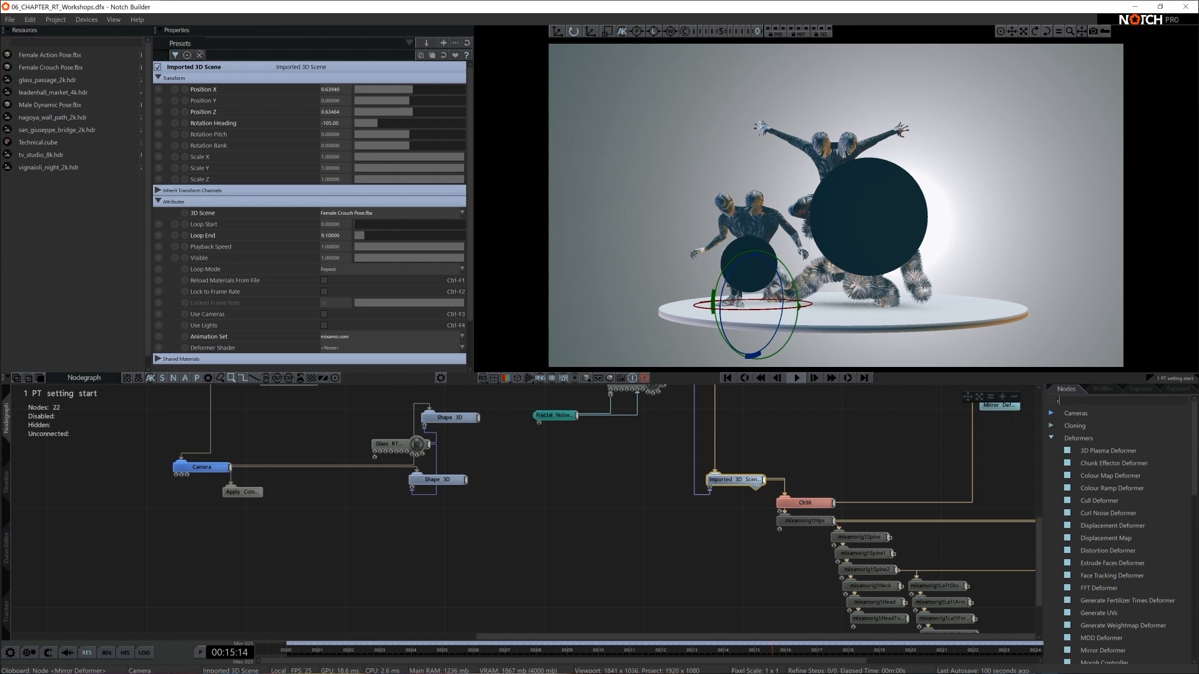
pyautogui.moveTo(1097, 492); pyautogui.dragTo(571, 571)
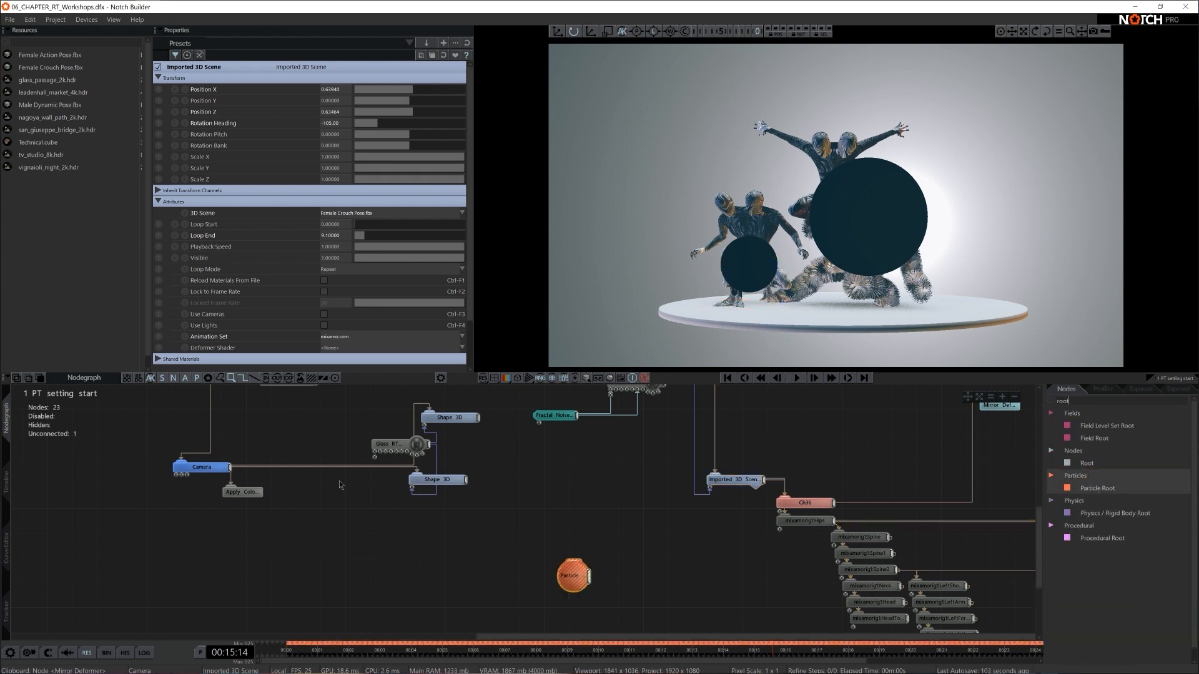
# - Add a Mesh Emitter to the Particle Root and connect the crouching figure's Ch36 mesh node to its mesh input
pyautogui.scroll(-2, 681, 566)
pyautogui.write('mesh emit')
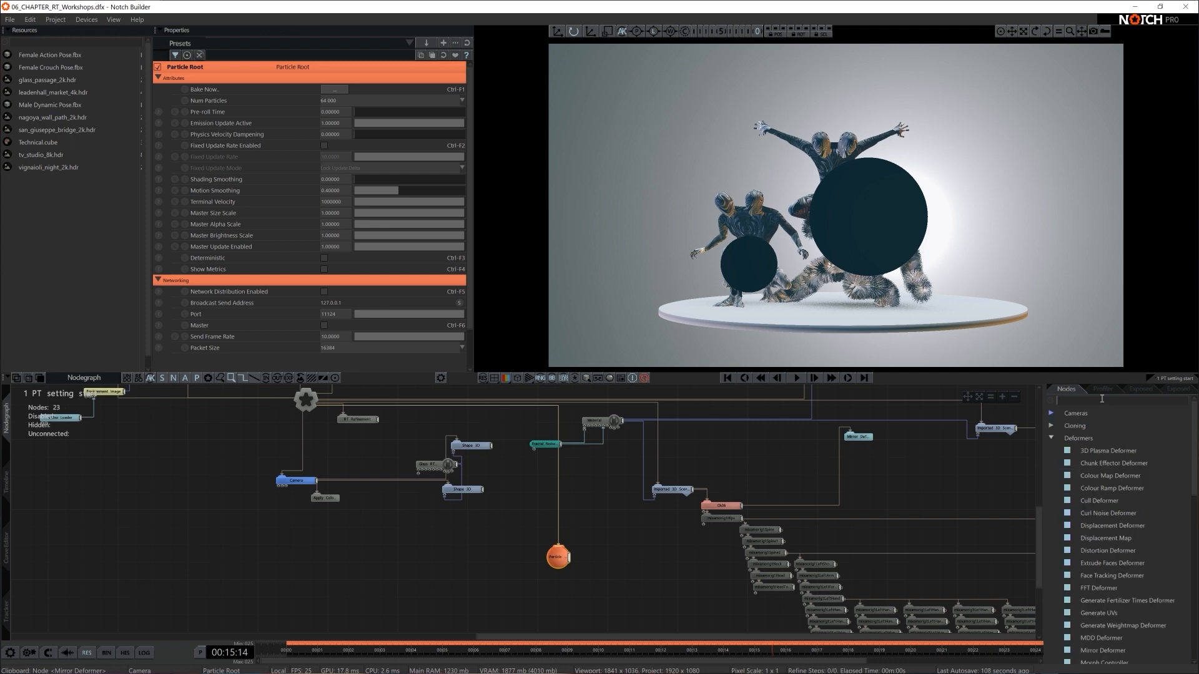
pyautogui.moveTo(1115, 438); pyautogui.dragTo(590, 539)
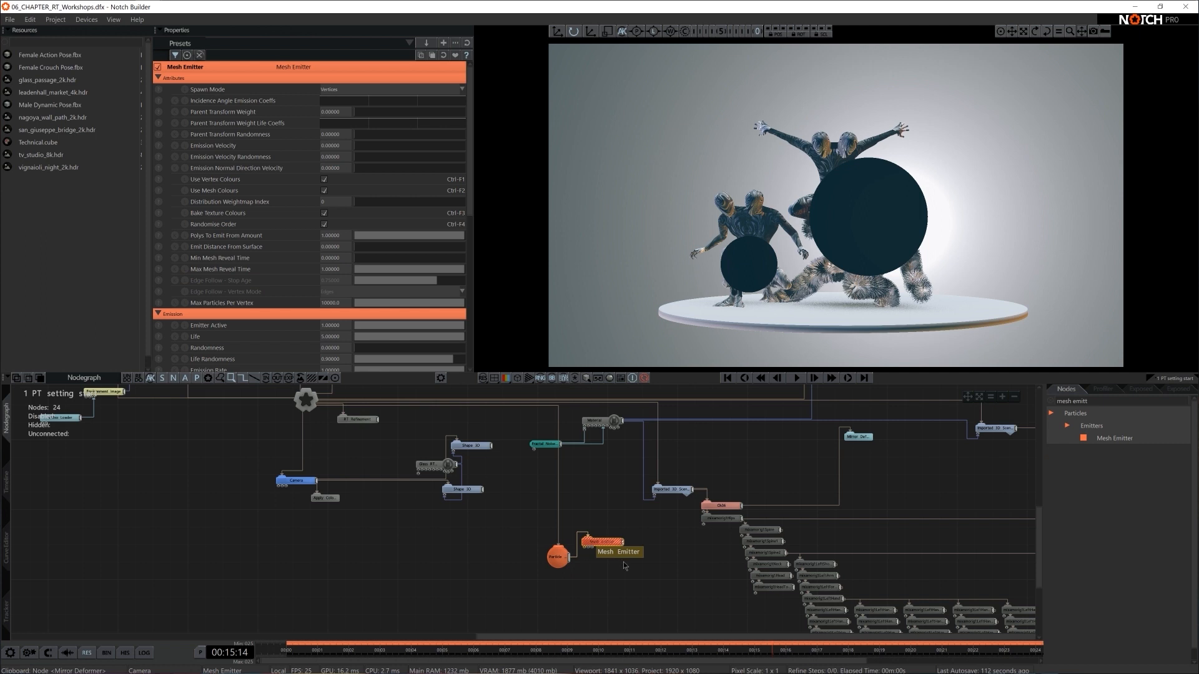
pyautogui.scroll(3, 623, 562)
pyautogui.moveTo(899, 423); pyautogui.dragTo(592, 502)
# - Add a Trail Renderer below the Mesh Emitter and connect it to the Particle Root
pyautogui.click(1123, 400)
pyautogui.write('trail')
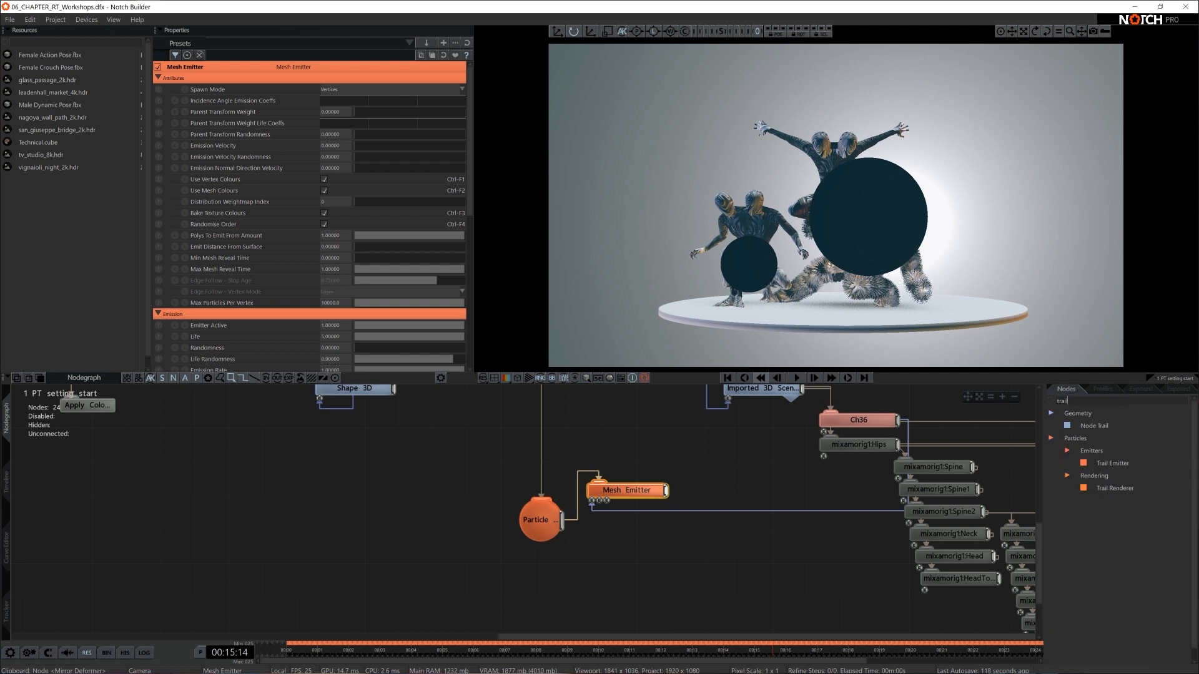
pyautogui.moveTo(1104, 484); pyautogui.dragTo(584, 565)
pyautogui.moveTo(563, 522); pyautogui.dragTo(700, 556)
pyautogui.click(686, 529)
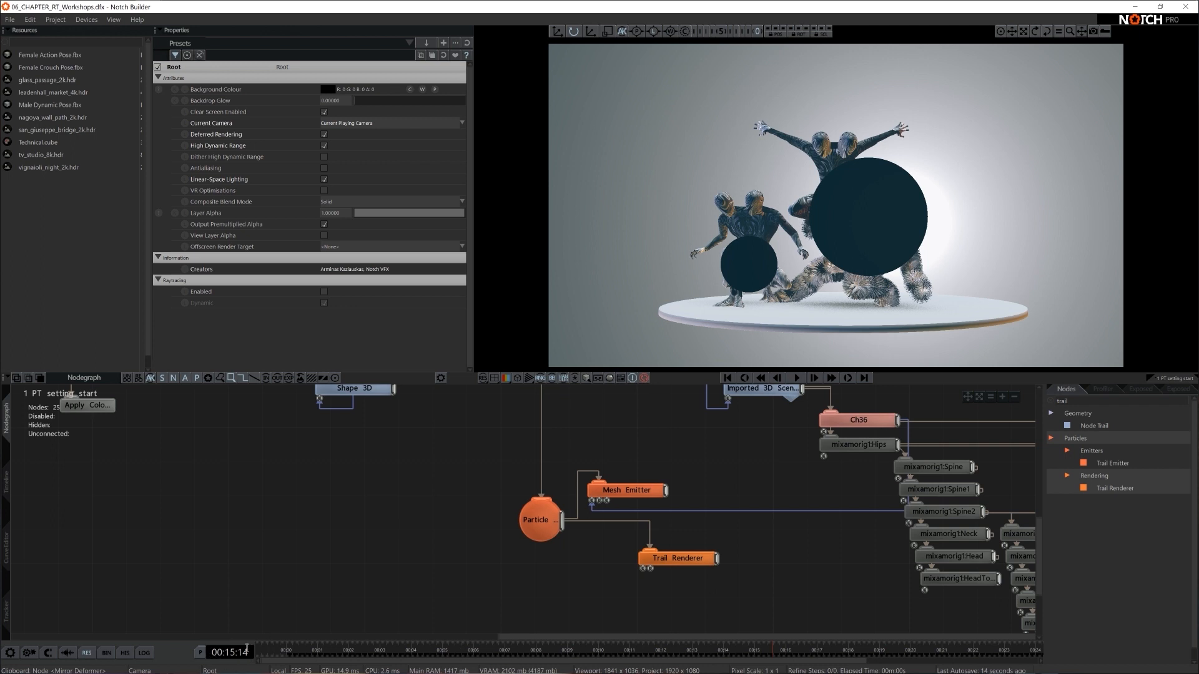
# - Set both the minimum and maximum frame rate limits to 25 in the Time Properties
pyautogui.click(199, 653)
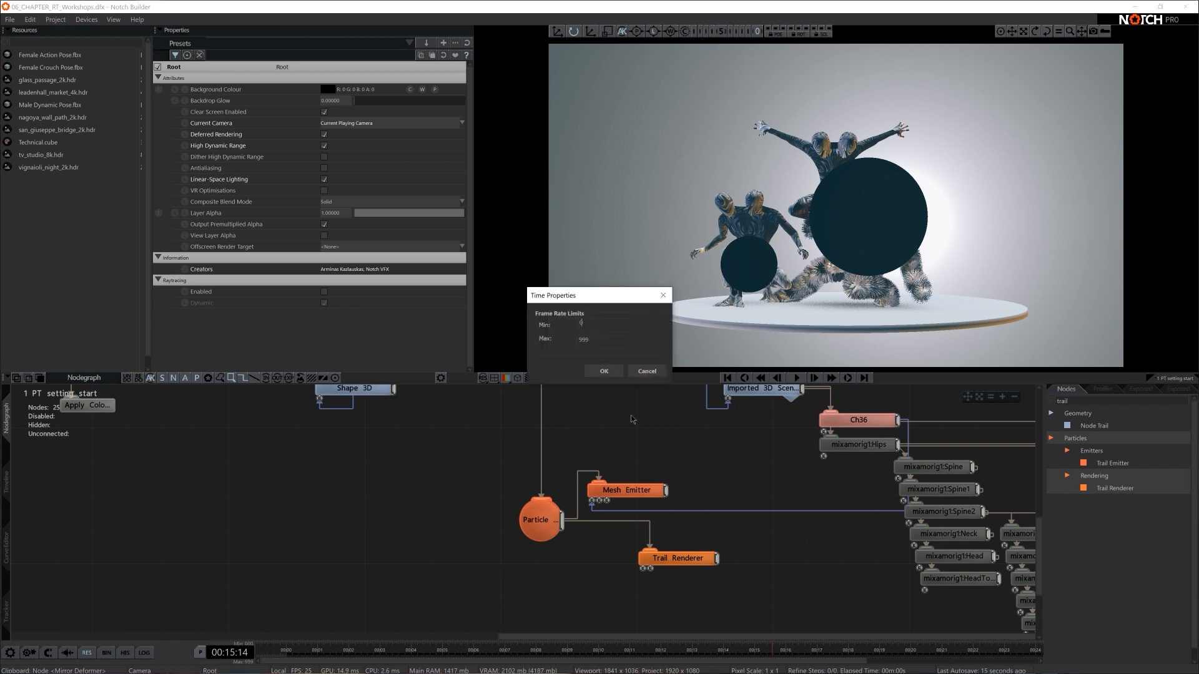
pyautogui.write('25')
pyautogui.press('Tab')
pyautogui.write('25')
pyautogui.press('Return')
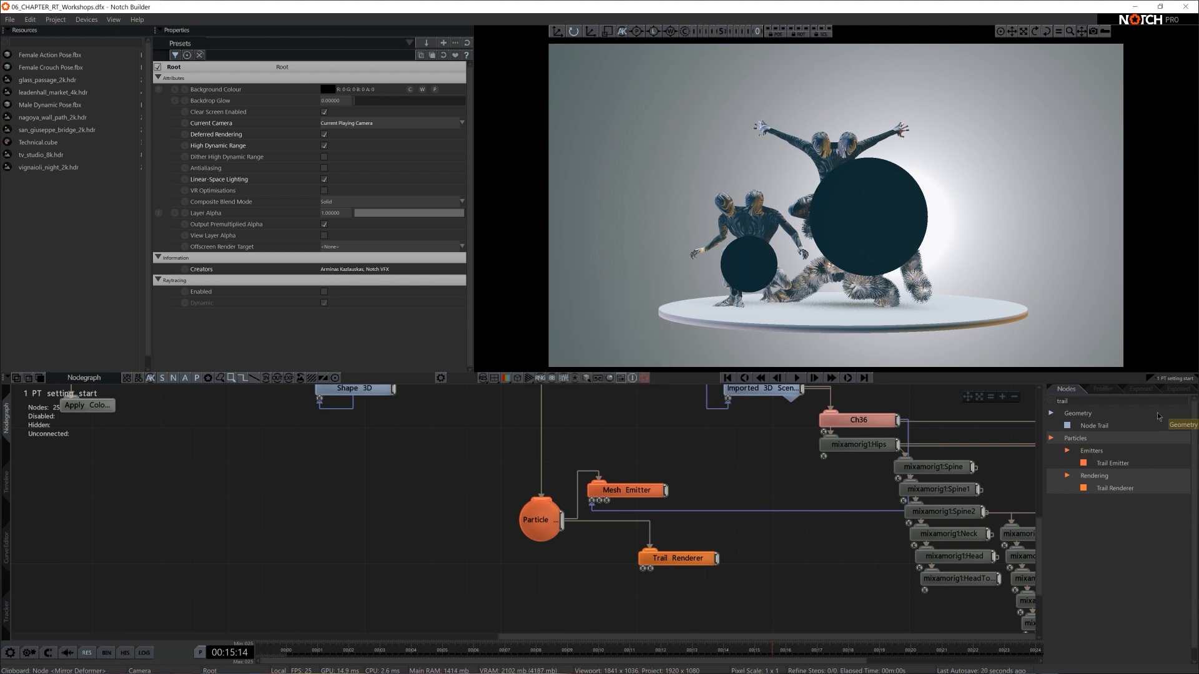
# - Add a particle Vortex Affector to the Particle Root, placed beside the emitter and Trail Renderer
pyautogui.click(1102, 400)
pyautogui.press('BackSpace')
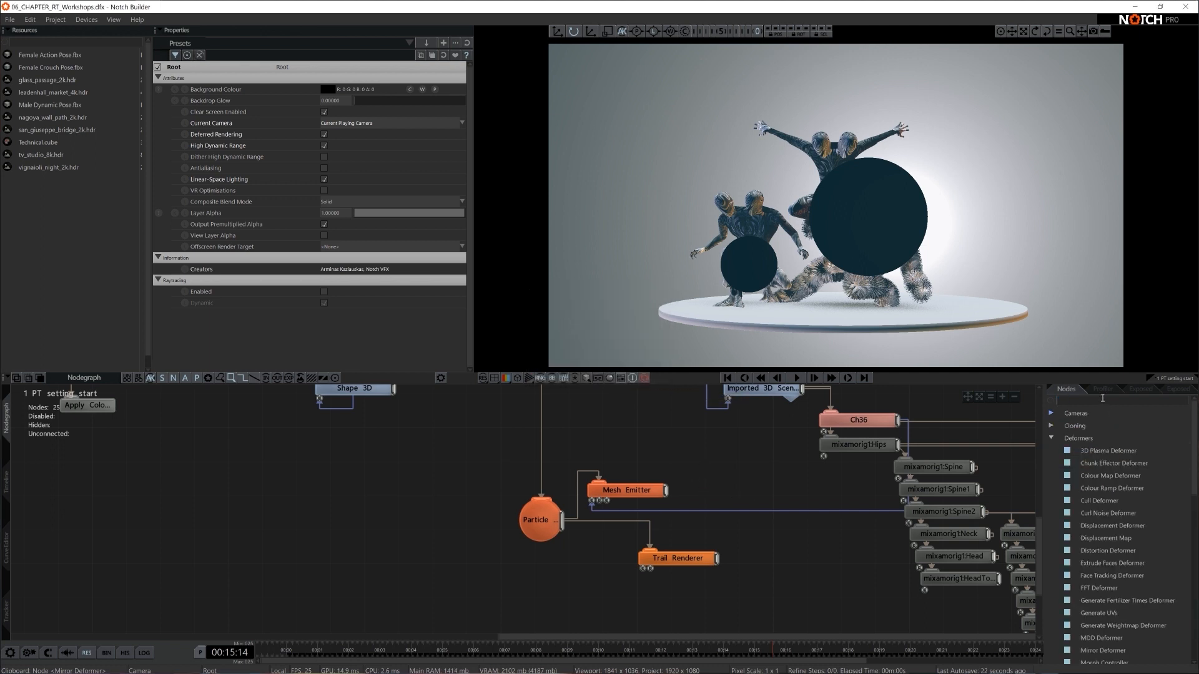
pyautogui.write('vorte')
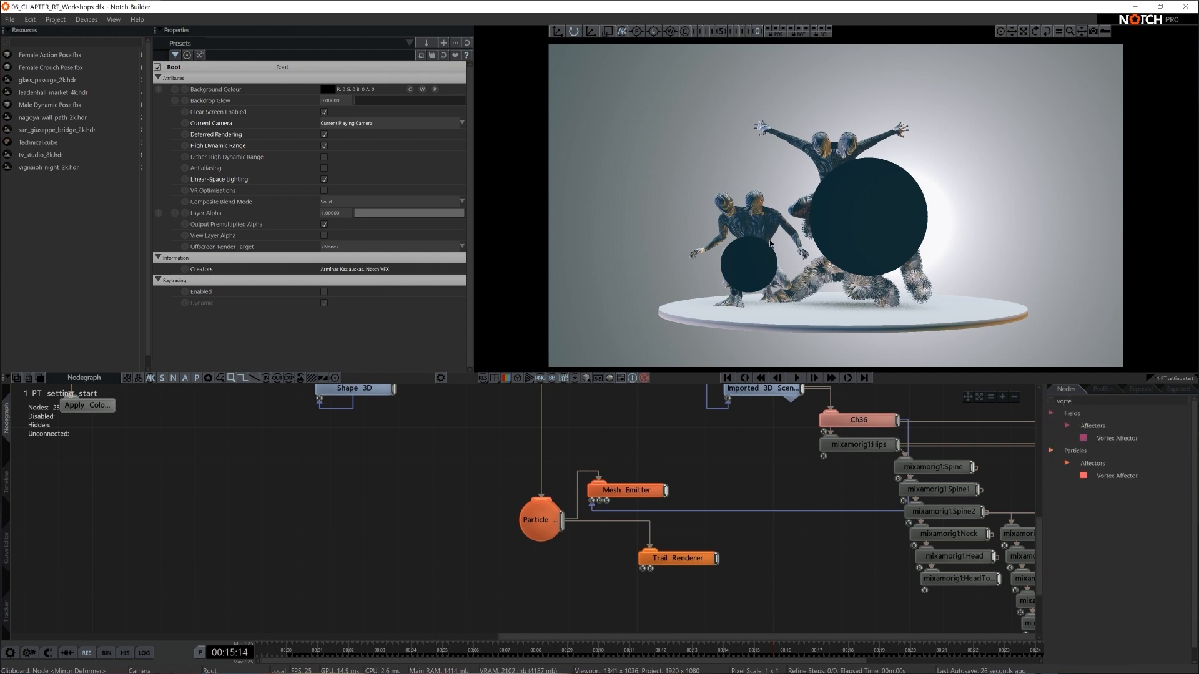
pyautogui.moveTo(1116, 476); pyautogui.dragTo(626, 575)
pyautogui.click(784, 541)
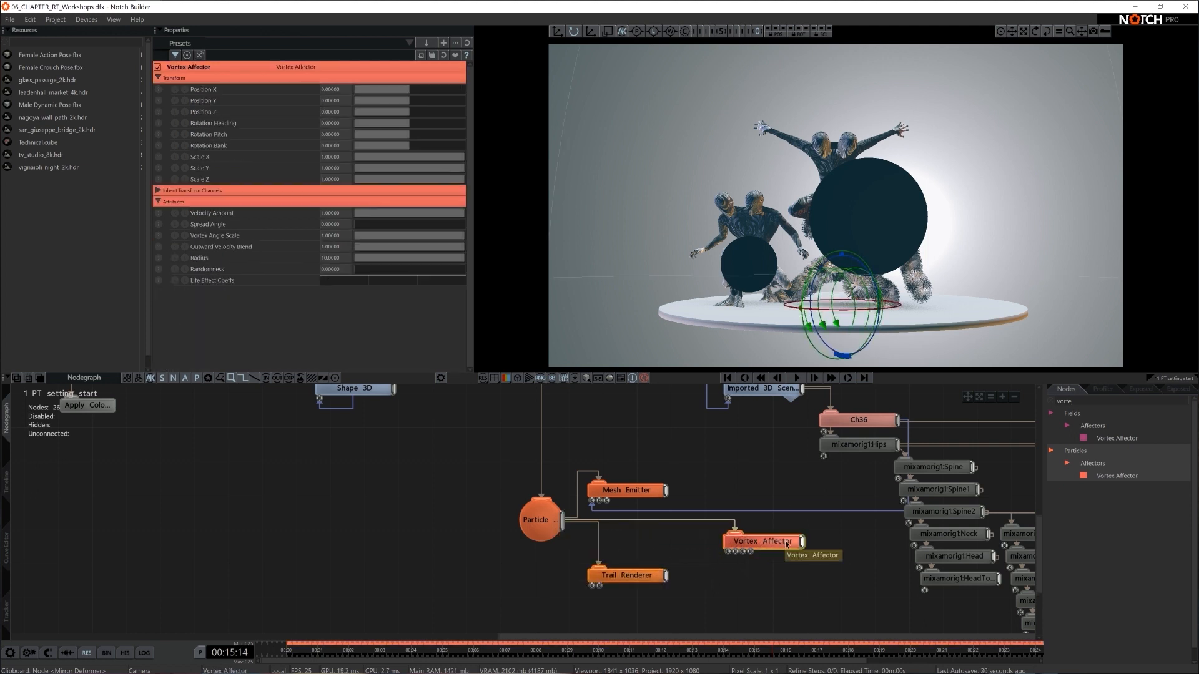
# - Rotate the Vortex Affector with the gizmo and try a Rotation Pitch of -90
pyautogui.moveTo(806, 293); pyautogui.dragTo(824, 246)
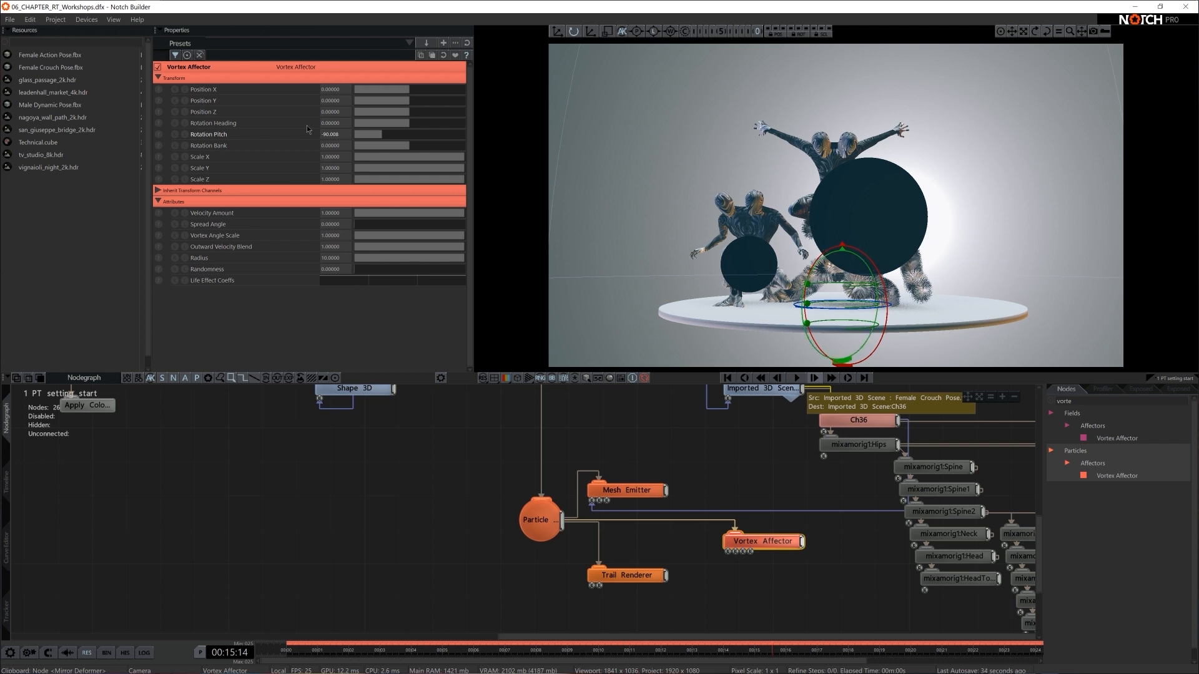
pyautogui.doubleClick(327, 133)
pyautogui.write('-')
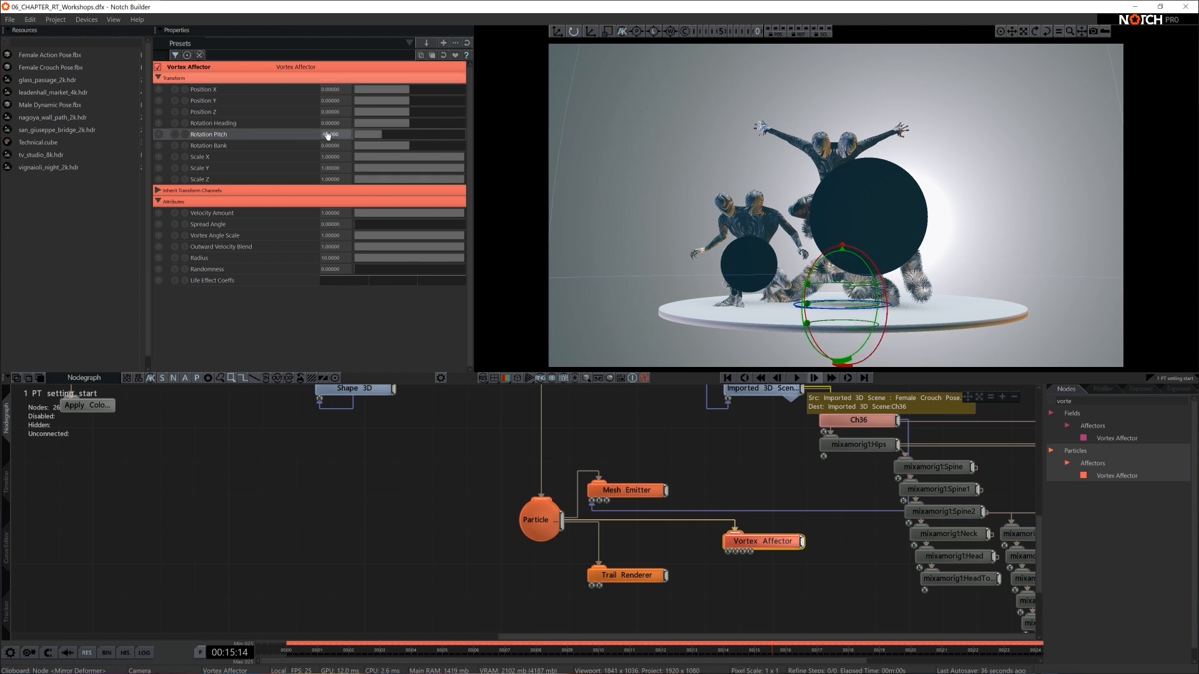
pyautogui.moveTo(819, 302); pyautogui.dragTo(894, 197)
pyautogui.doubleClick(332, 134)
pyautogui.moveTo(371, 130); pyautogui.dragTo(444, 129)
pyautogui.doubleClick(332, 133)
pyautogui.write('-90')
pyautogui.press('Return')
# - Set the Vortex Affector's Rotation Pitch to 90 and deselect the node
pyautogui.doubleClick(327, 133)
pyautogui.write('90')
pyautogui.press('Return')
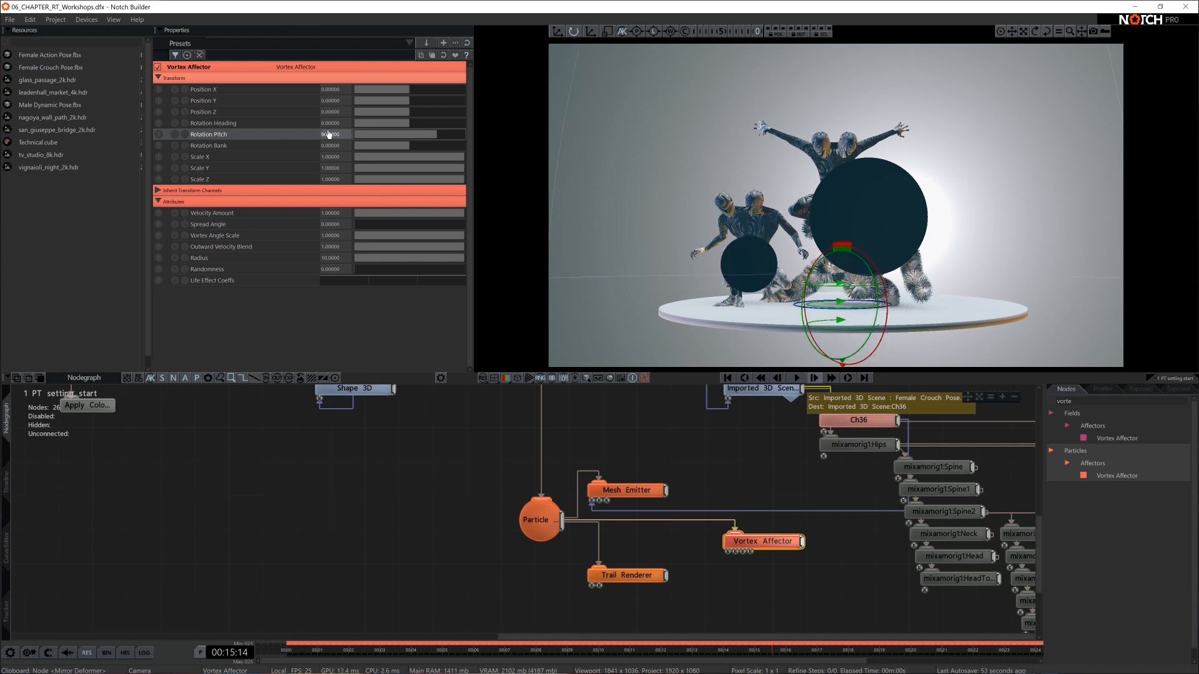
pyautogui.click(727, 627)
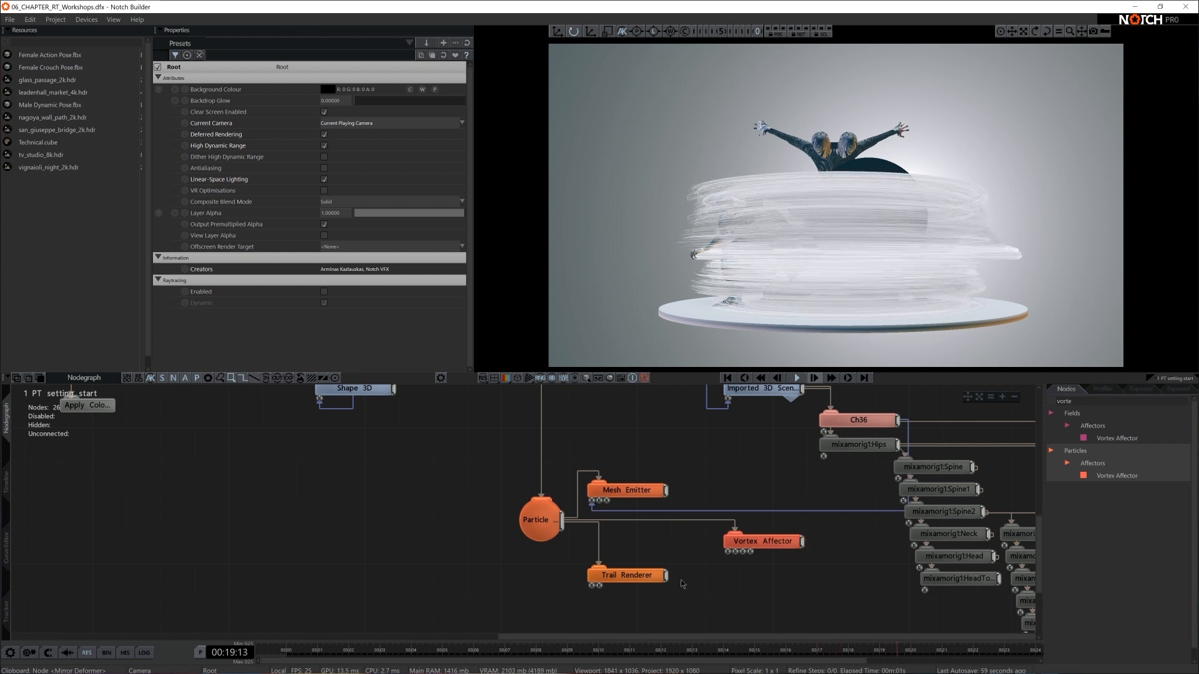
# - Move the Trail Renderer node below the Particle Root, clear of the affectors, and rewind the timeline to the start
pyautogui.scroll(-3, 748, 594)
pyautogui.moveTo(749, 595); pyautogui.dragTo(639, 580, button='middle')
pyautogui.scroll(3, 640, 580)
pyautogui.moveTo(593, 530); pyautogui.dragTo(576, 530)
pyautogui.moveTo(448, 565); pyautogui.dragTo(364, 588)
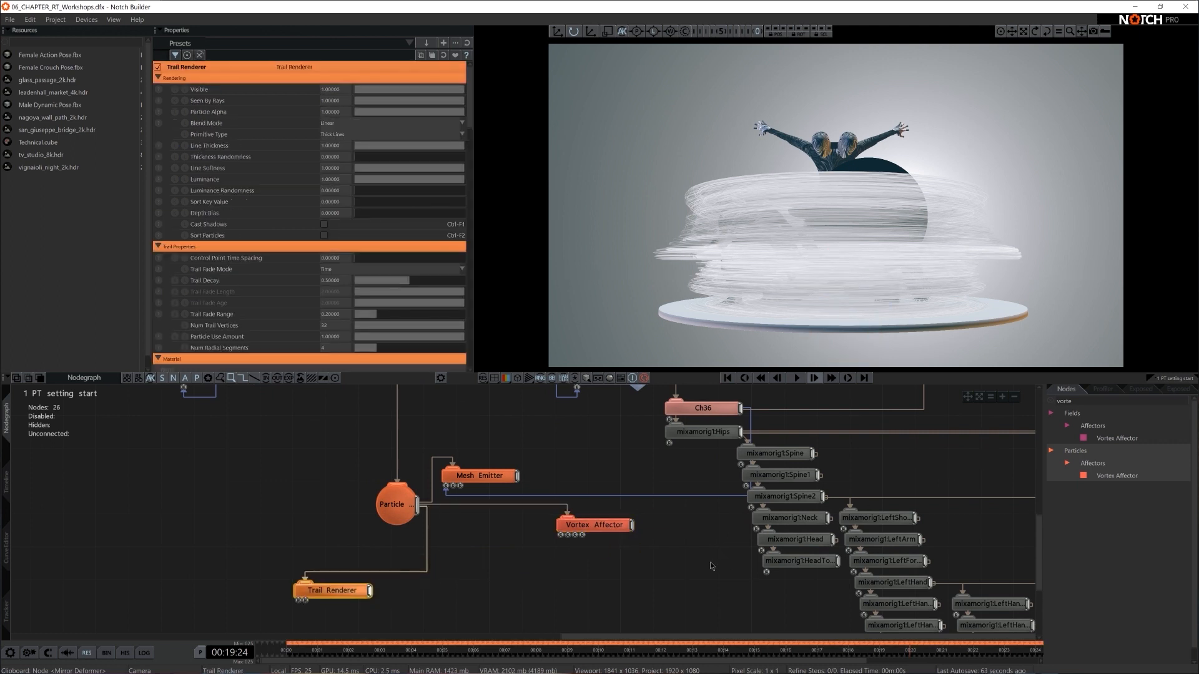
pyautogui.press('Home')
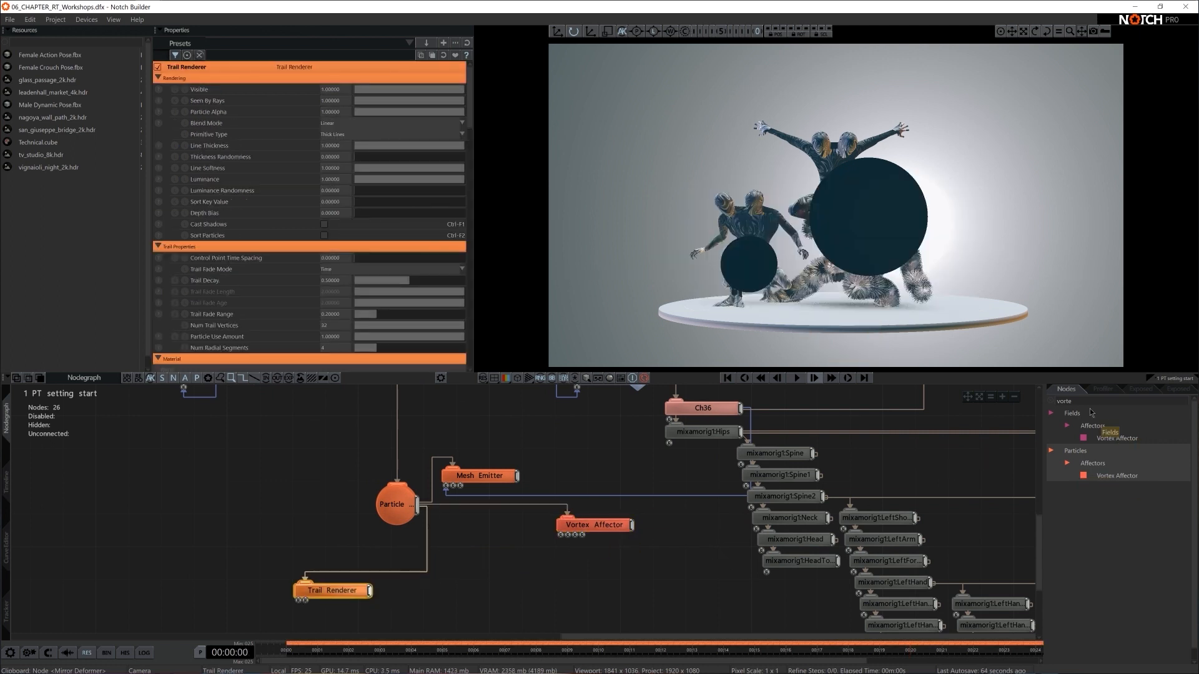
# - Add a Curl Noise Fluid Affector under the Vortex Affector and connect it to the Particle Root
pyautogui.click(1094, 400)
pyautogui.press('BackSpace')
pyautogui.press('BackSpace')
pyautogui.press('BackSpace')
pyautogui.press('BackSpace')
pyautogui.press('BackSpace')
pyautogui.write('curl')
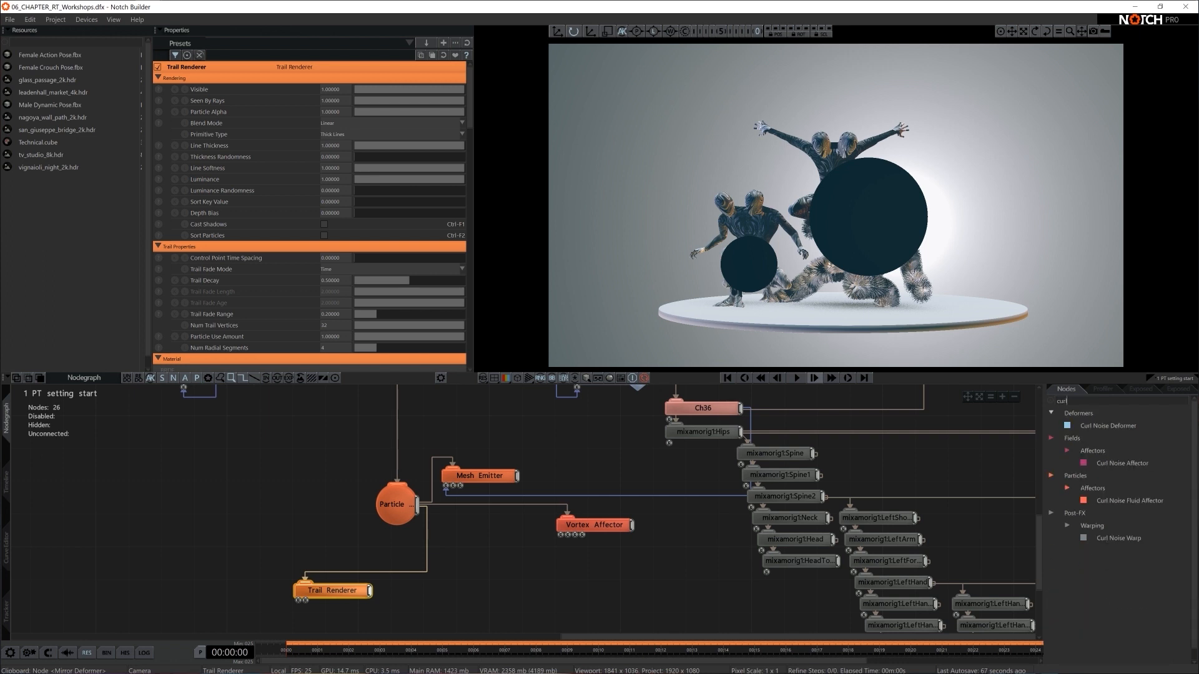
pyautogui.moveTo(1124, 501); pyautogui.dragTo(576, 559)
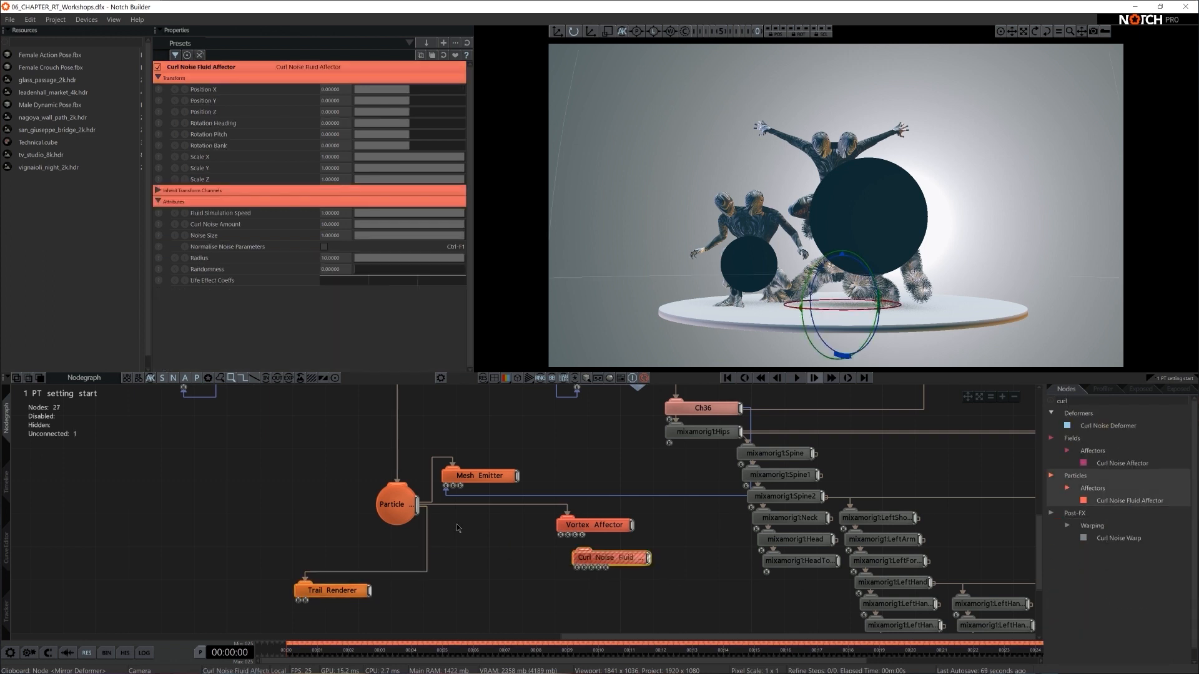
pyautogui.moveTo(416, 508); pyautogui.dragTo(576, 558)
pyautogui.moveTo(608, 558); pyautogui.dragTo(575, 558)
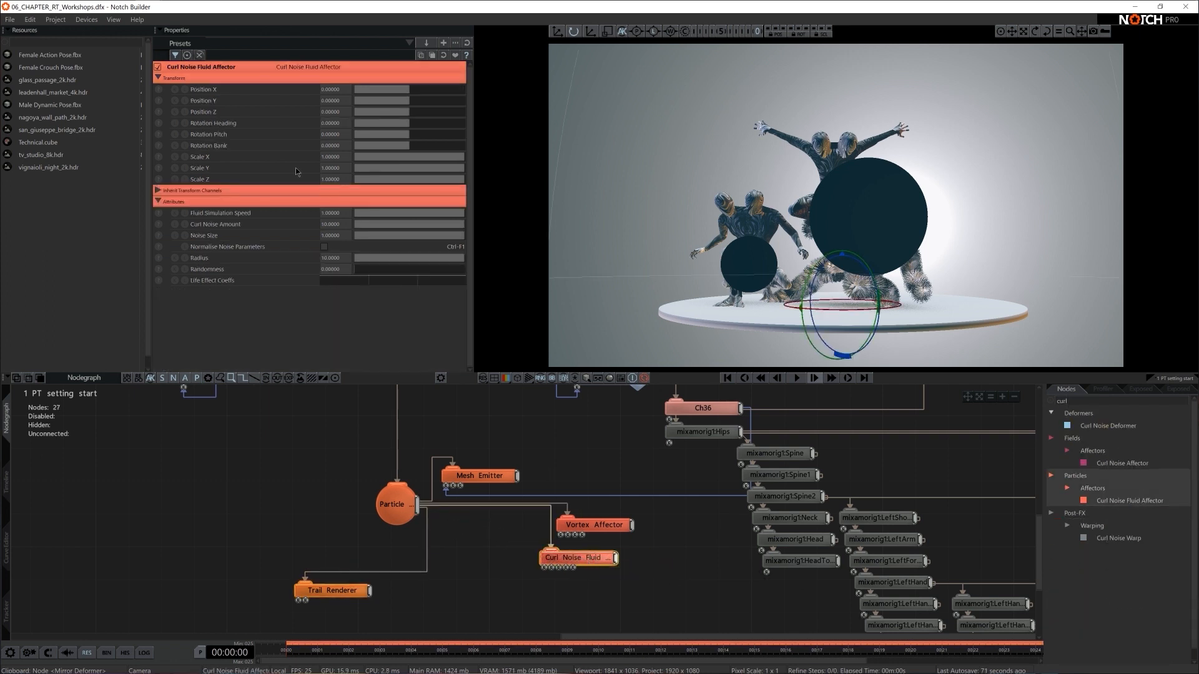
# - Set the Curl Noise Fluid Affector's Fluid Simulation Speed to 0.2, Curl Noise Amount to 50 and Noise Size to 0.02, and play the trails briefly
pyautogui.click(346, 214)
pyautogui.write('0.2')
pyautogui.press('Tab')
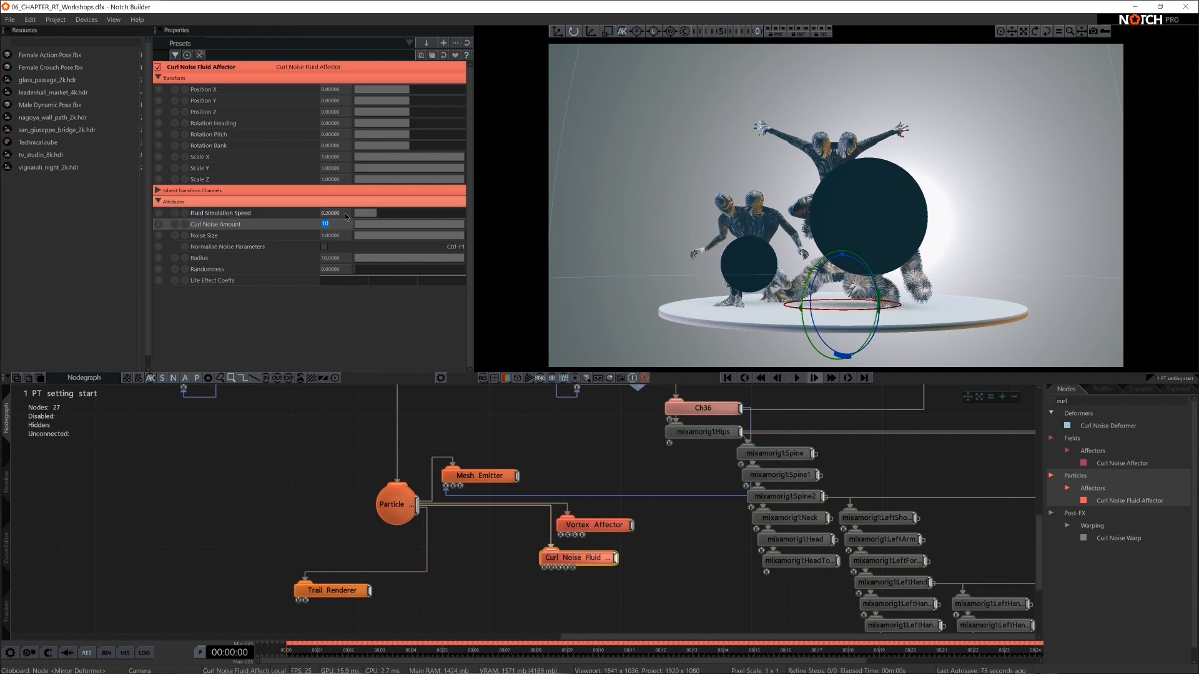
pyautogui.press('Tab')
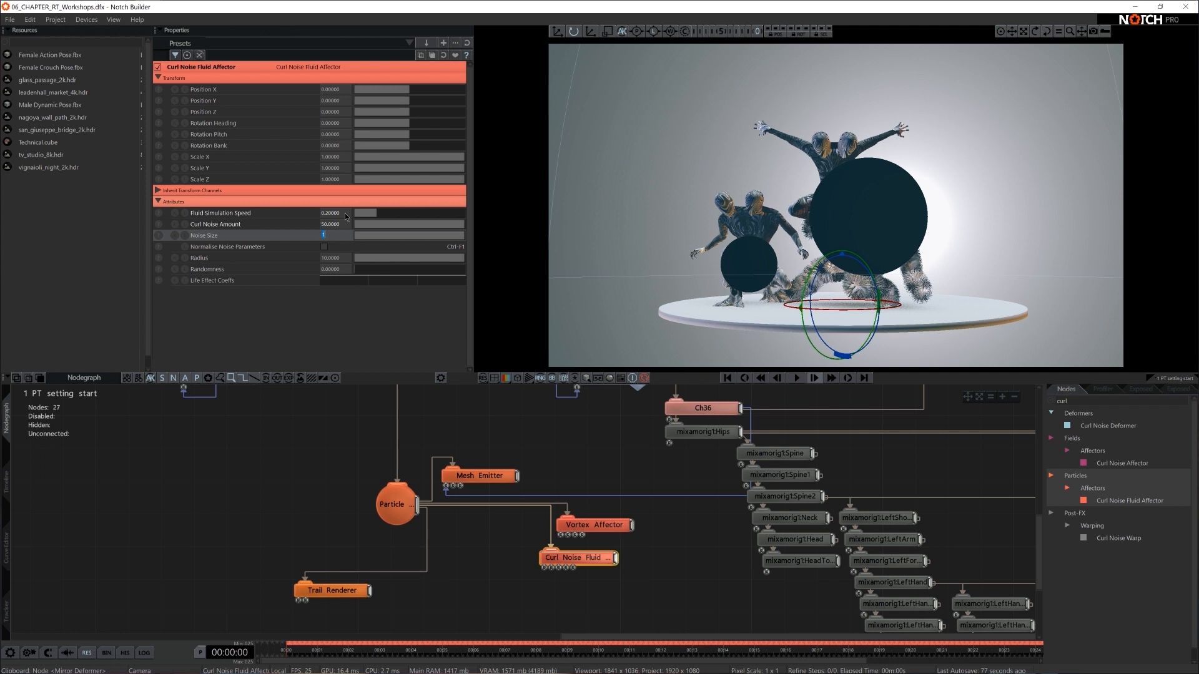
pyautogui.write('0.02')
pyautogui.press('Return')
pyautogui.press('space')
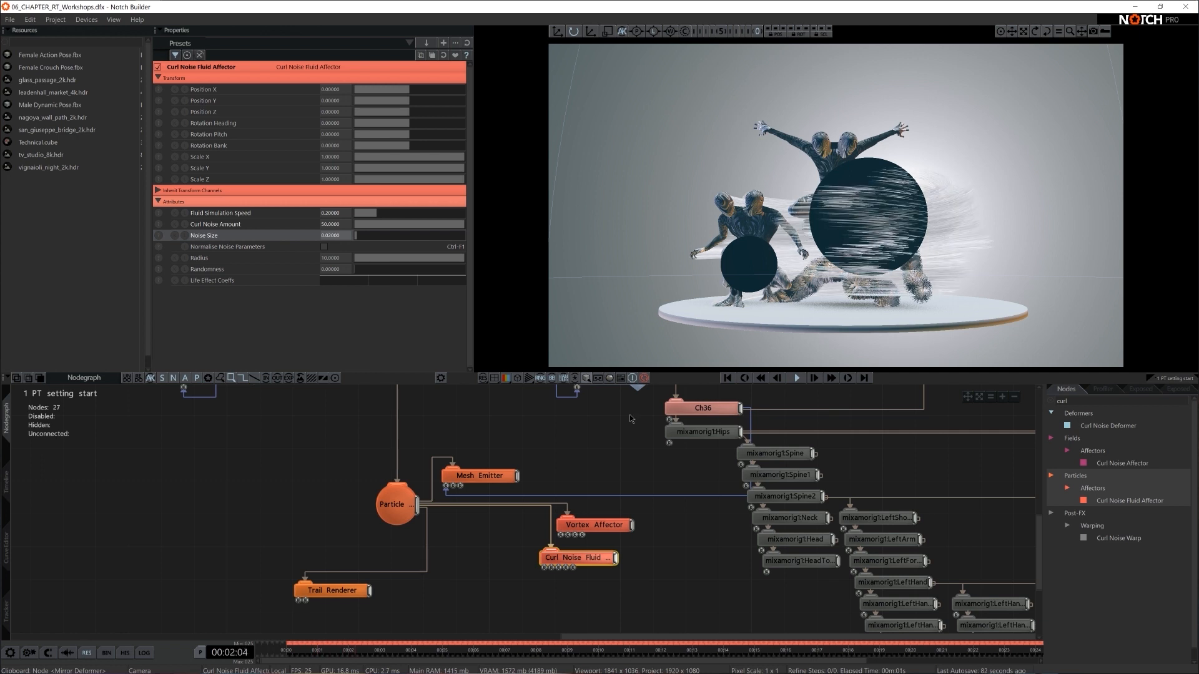
pyautogui.press('space')
# - Raise the Curl Noise Fluid Affector's Noise Size to about 0.14, play the trails briefly and deselect the node
pyautogui.moveTo(361, 236); pyautogui.dragTo(369, 236)
pyautogui.press('space')
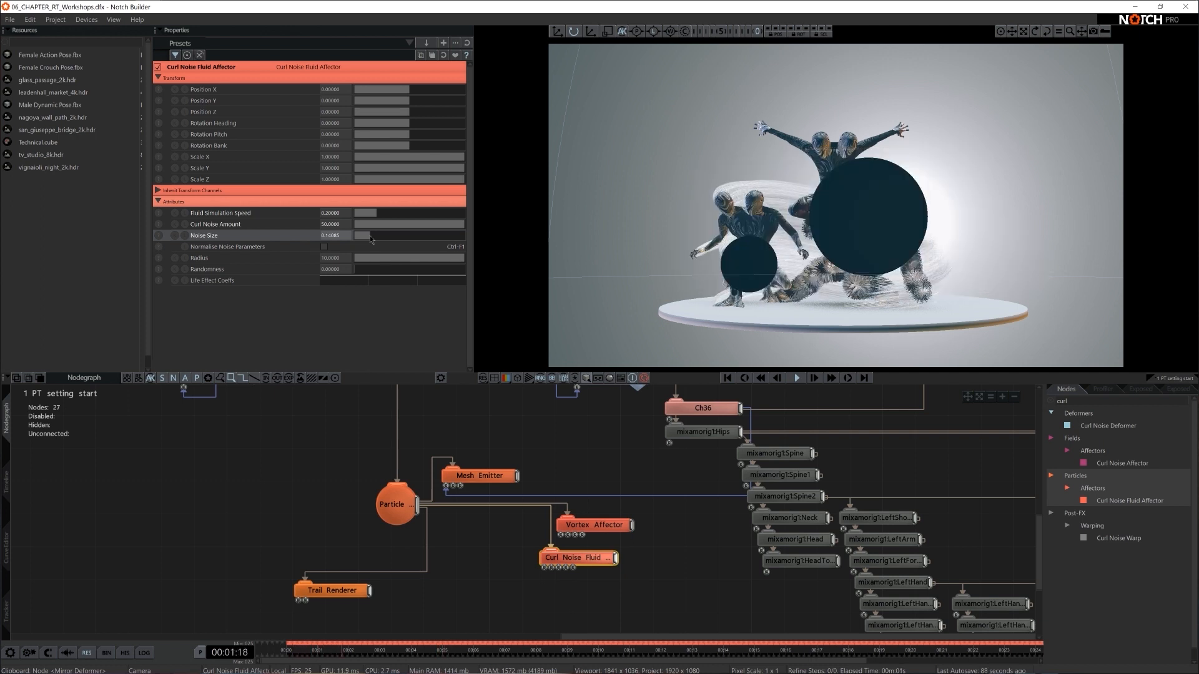
pyautogui.press('space')
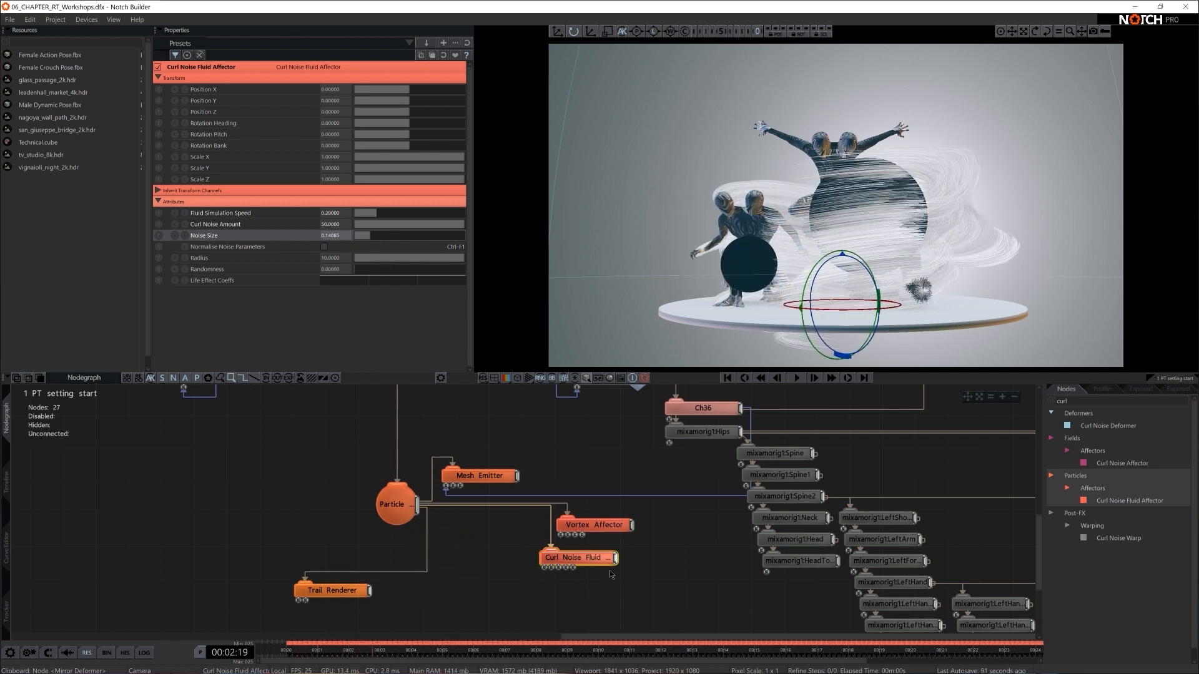
pyautogui.click(634, 576)
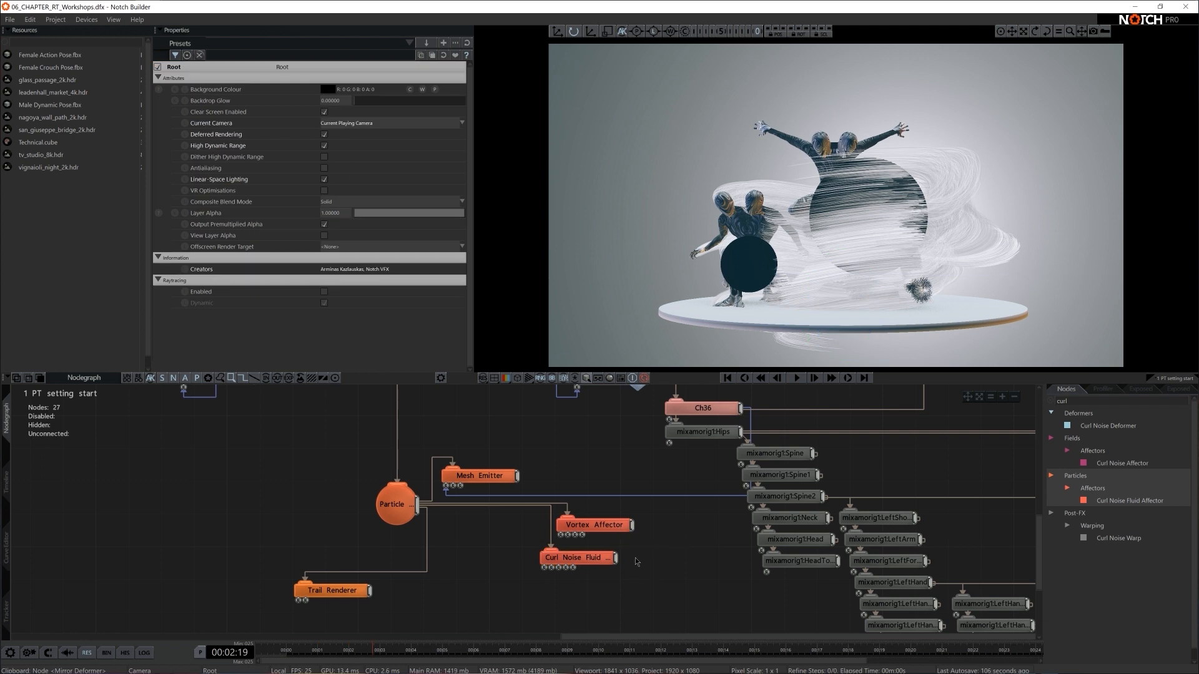
# - Add a particle Turbulence Affector below the Curl Noise Fluid Affector and connect it to the Particle Root
pyautogui.write('turb')
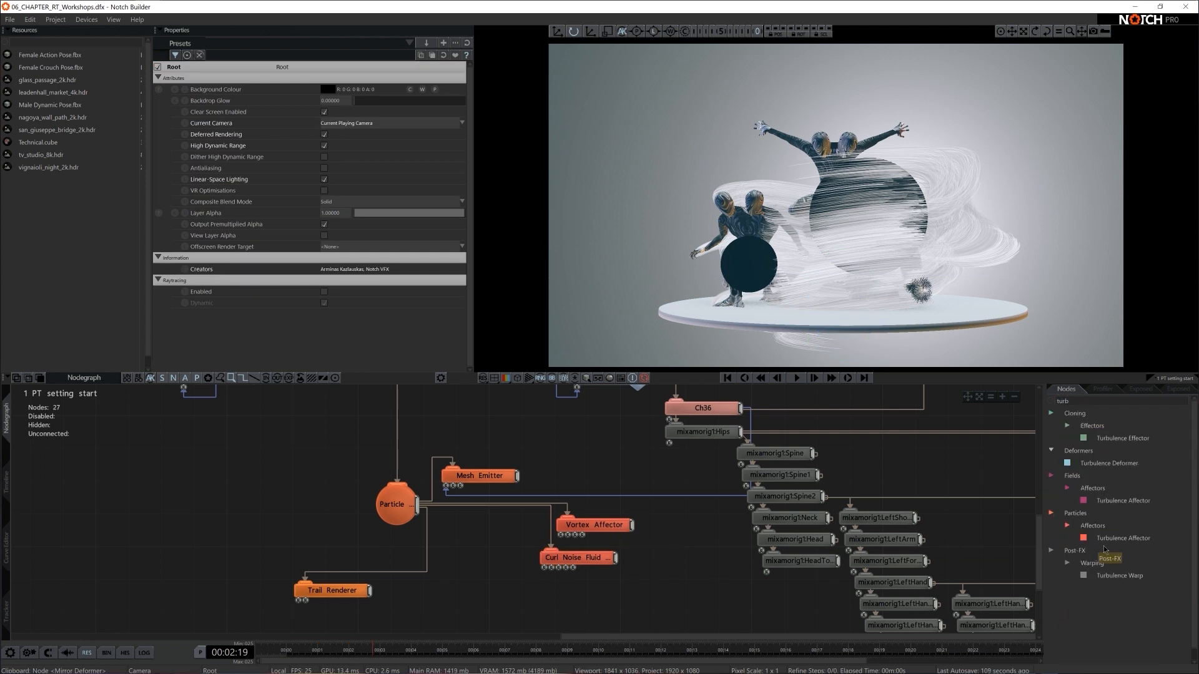
pyautogui.moveTo(1118, 538); pyautogui.dragTo(593, 607)
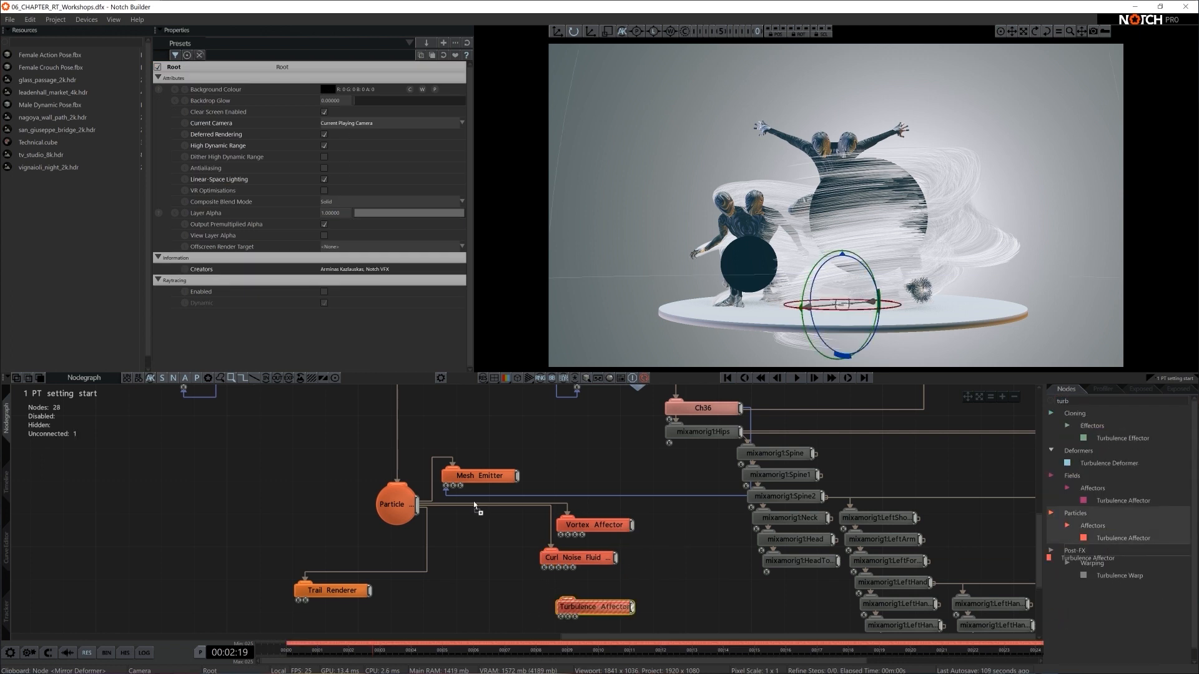
pyautogui.moveTo(417, 504); pyautogui.dragTo(597, 608)
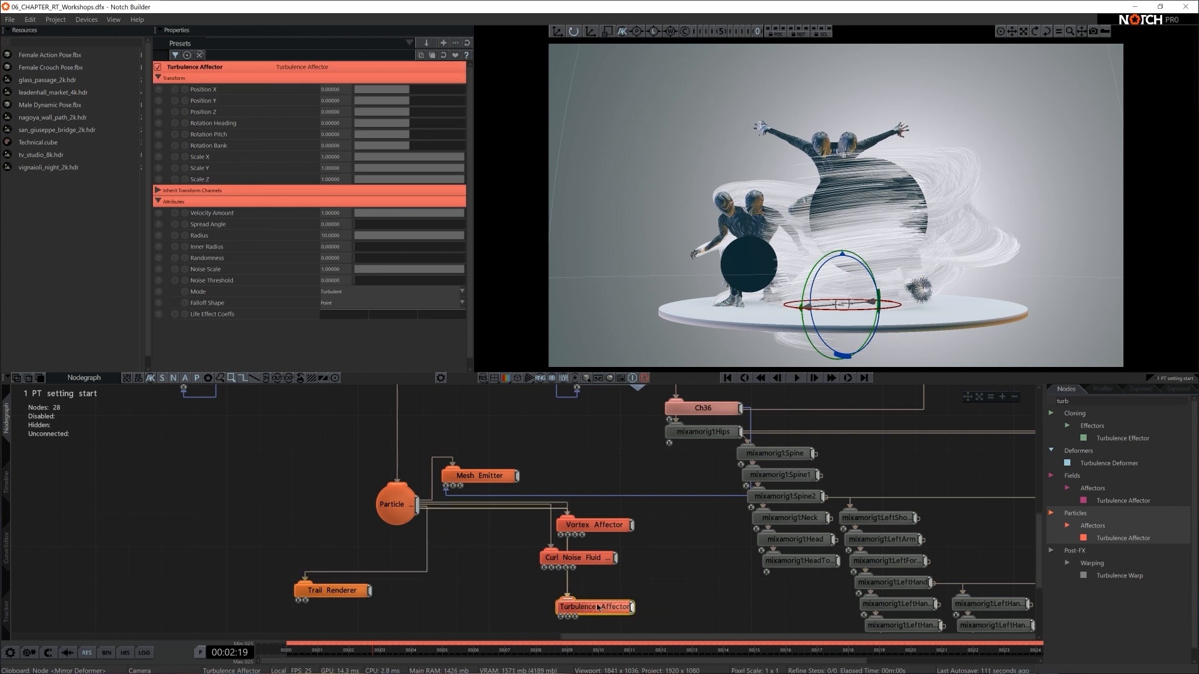
# - Set the Turbulence Affector's Velocity Amount to 5 and play the particles briefly from the start
pyautogui.click(344, 215)
pyautogui.write('5')
pyautogui.press('Return')
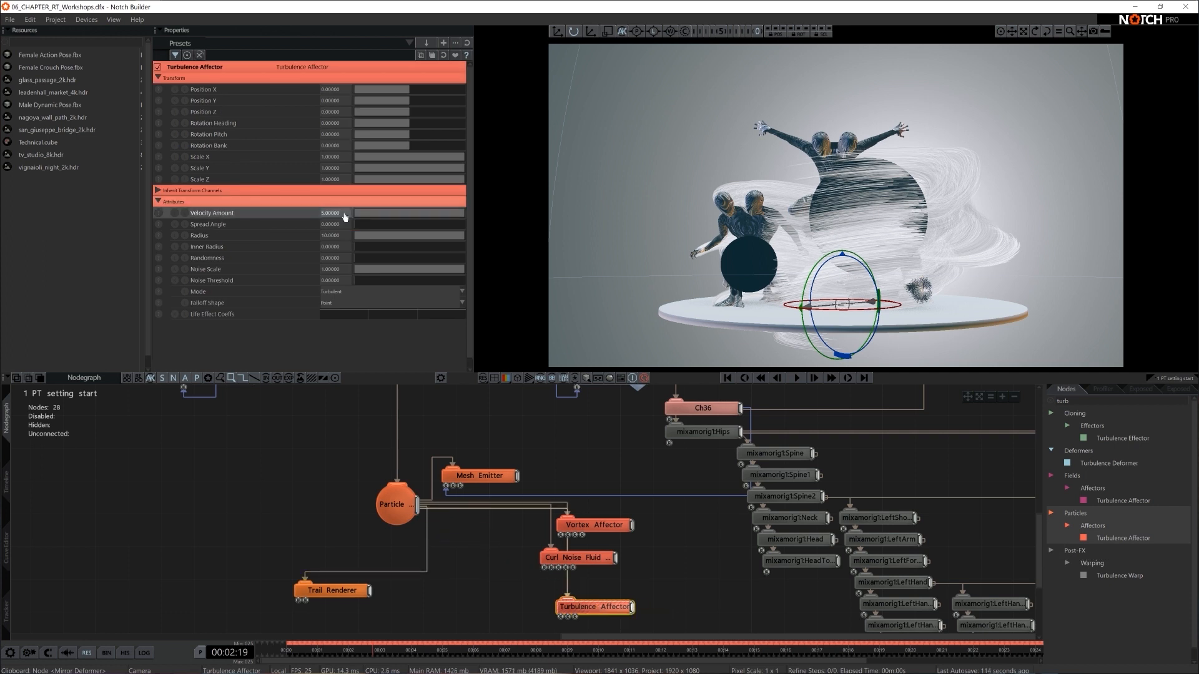
pyautogui.press('Home')
pyautogui.press('space')
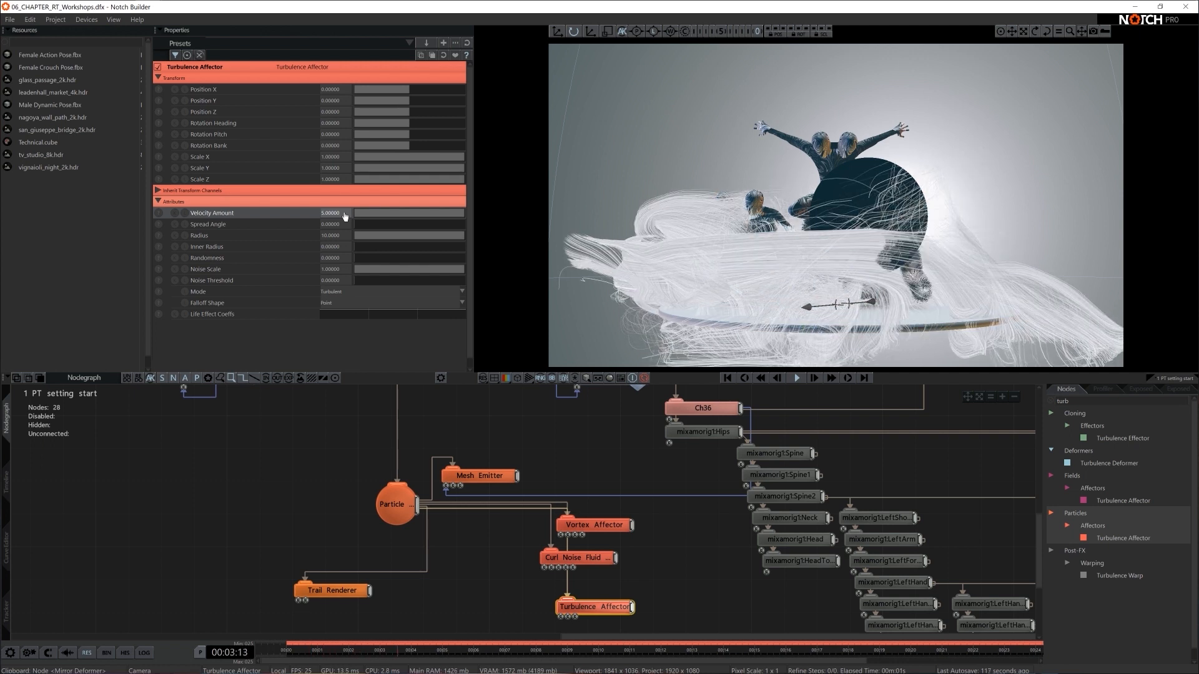
pyautogui.press('space')
# - Reorder the affector nodes so Turbulence sits above Vortex, with Curl Noise Fluid at the bottom of the stack
pyautogui.moveTo(578, 610); pyautogui.dragTo(611, 498)
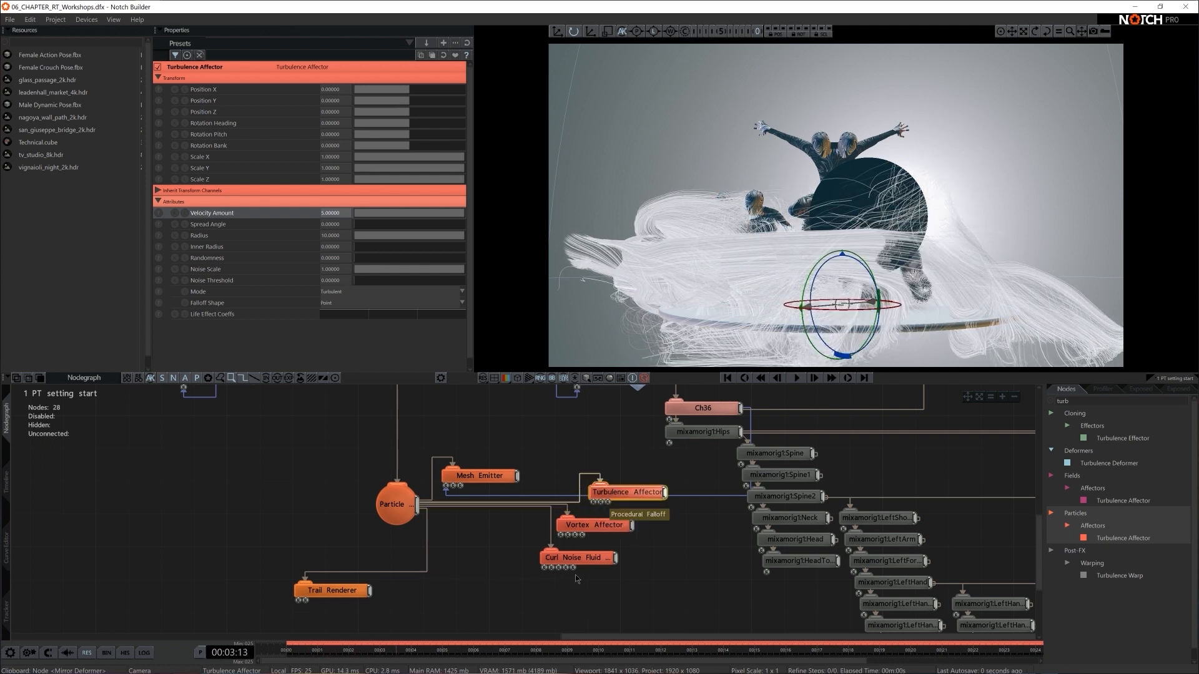
pyautogui.moveTo(581, 559); pyautogui.dragTo(582, 592)
pyautogui.moveTo(596, 528); pyautogui.dragTo(597, 560)
pyautogui.moveTo(610, 497); pyautogui.dragTo(596, 528)
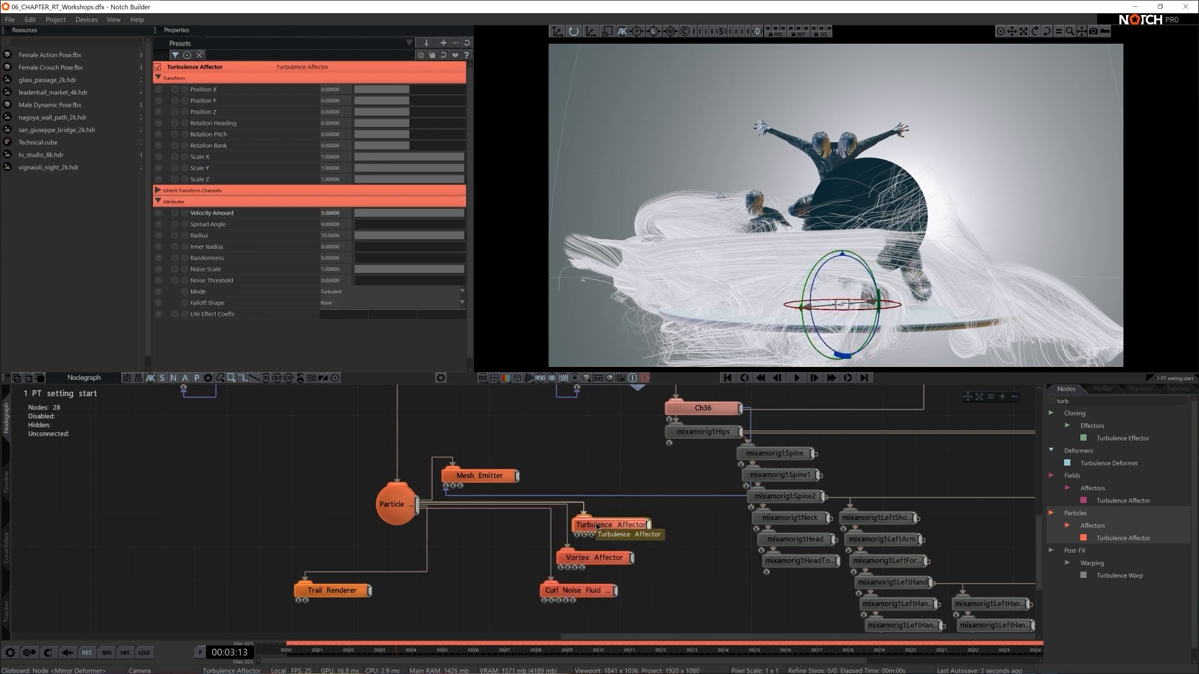
# - Replay the particle trails from the start to examine how they flow with the reordered affectors
pyautogui.press('Home')
pyautogui.press('space')
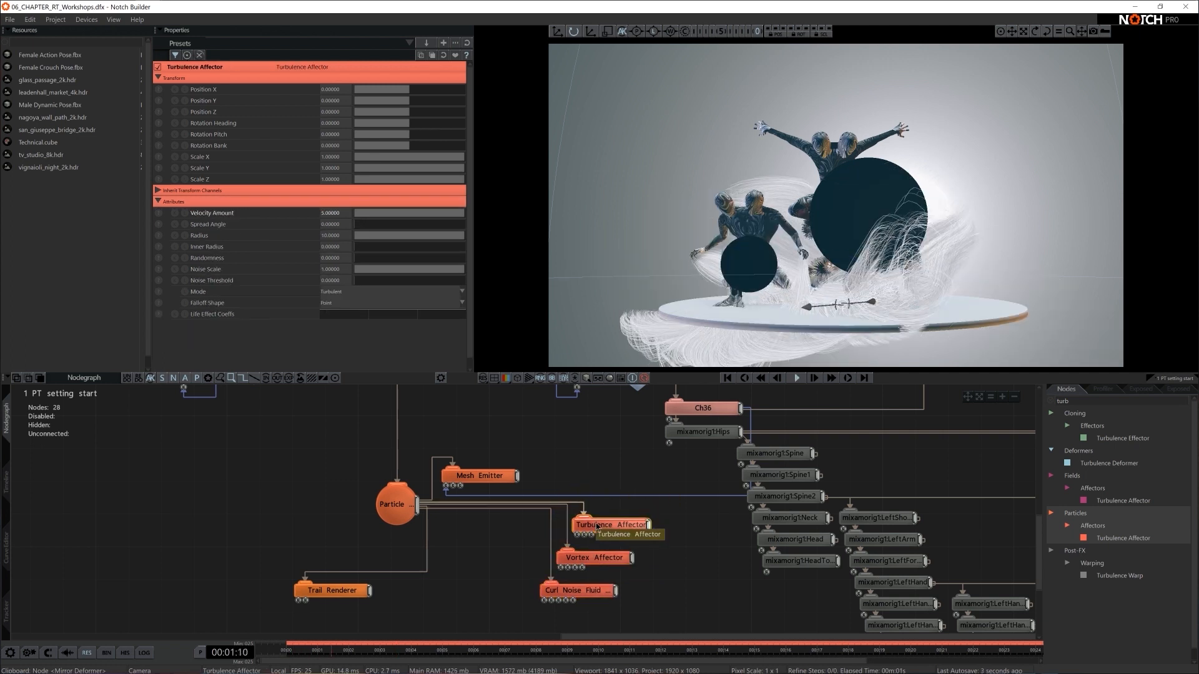
pyautogui.press('space')
pyautogui.click(695, 556)
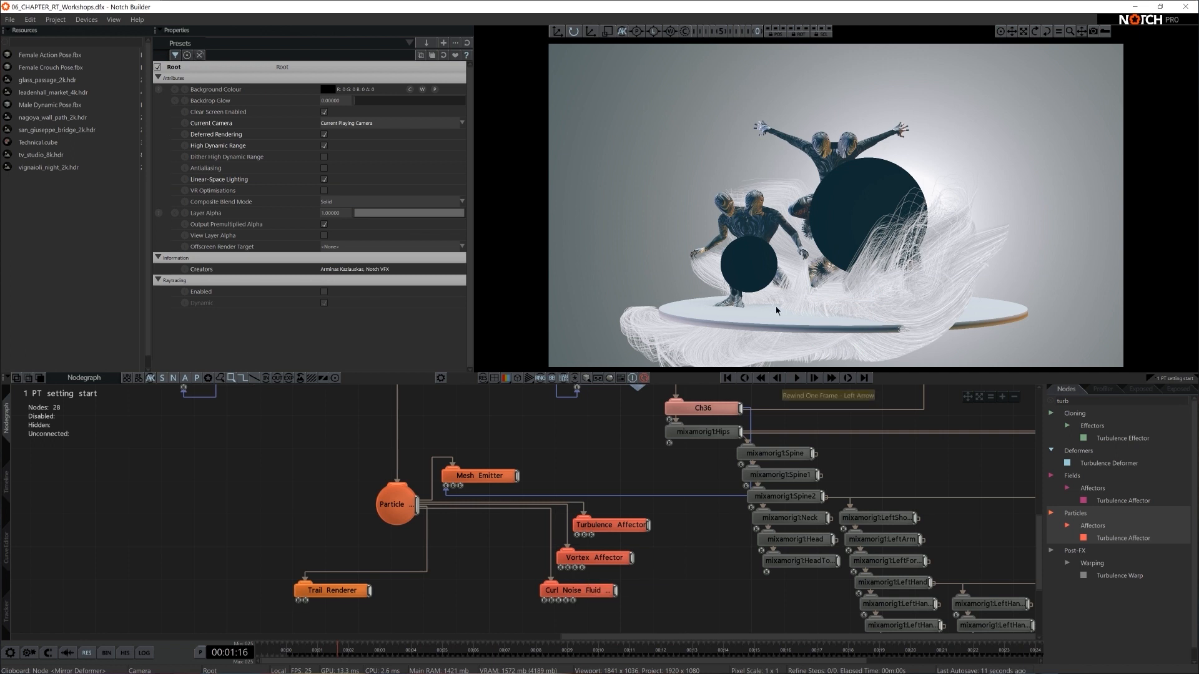
pyautogui.click(600, 557)
pyautogui.click(681, 586)
pyautogui.press('space')
# - Try the Repel mode on the Turbulence Affector and watch its effect on the trails
pyautogui.click(609, 526)
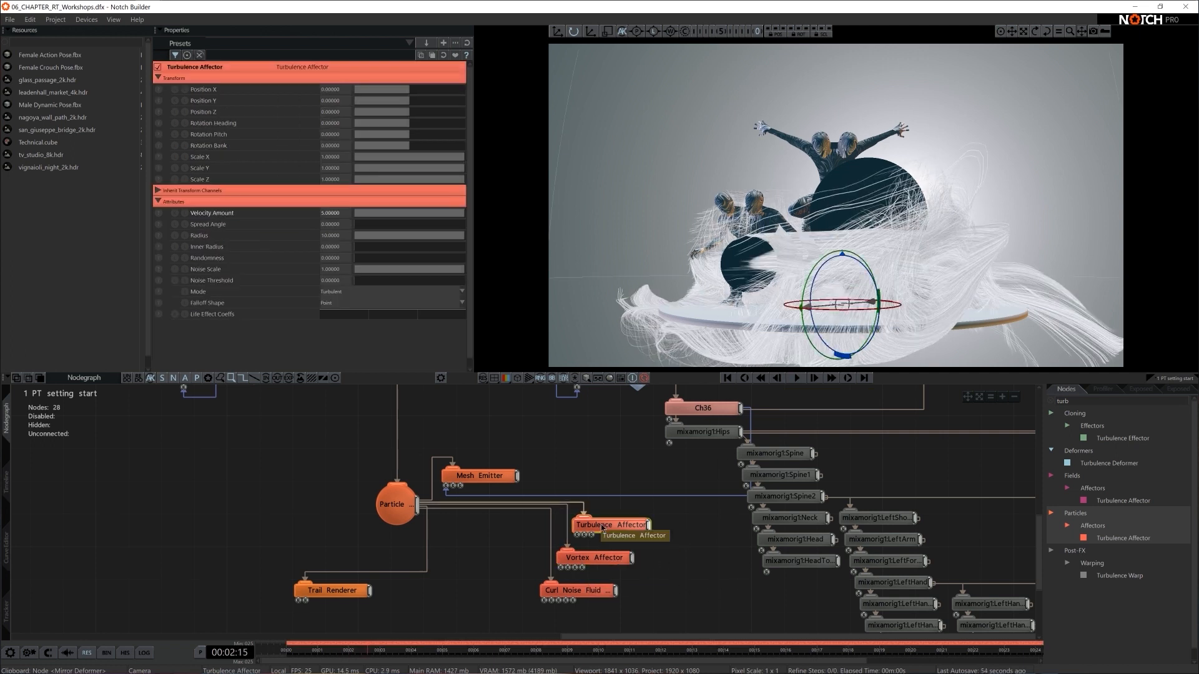
pyautogui.click(353, 291)
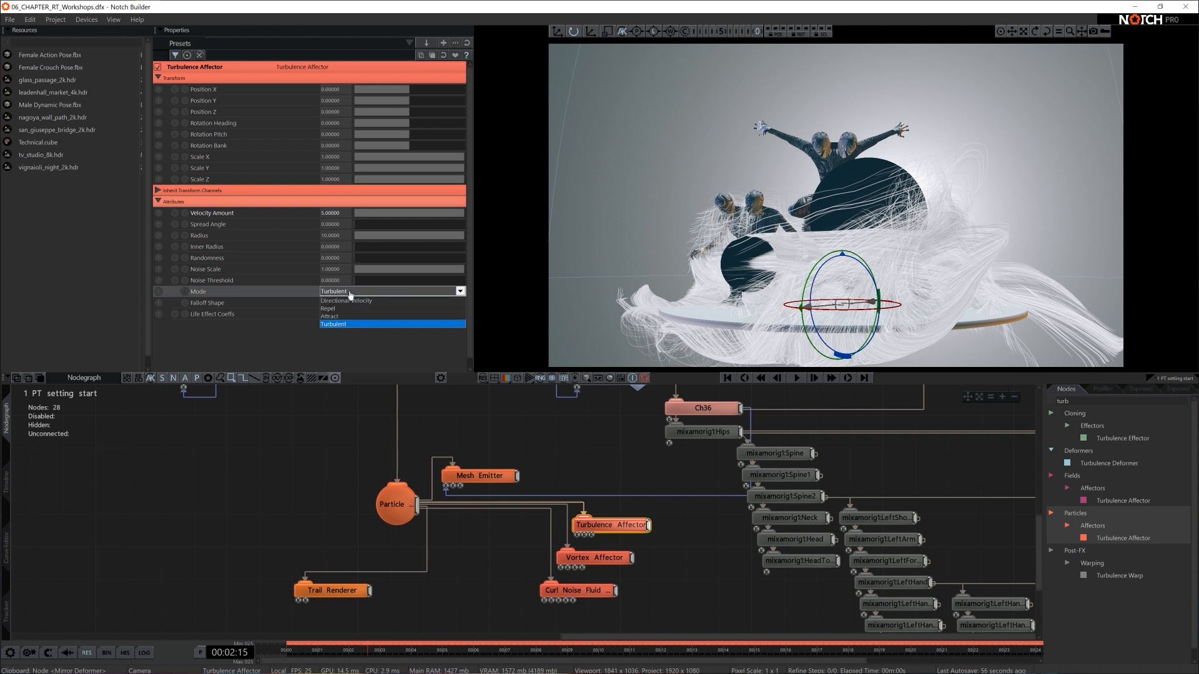
pyautogui.press('Up')
pyautogui.press('Up')
pyautogui.press('Up')
pyautogui.press('Down')
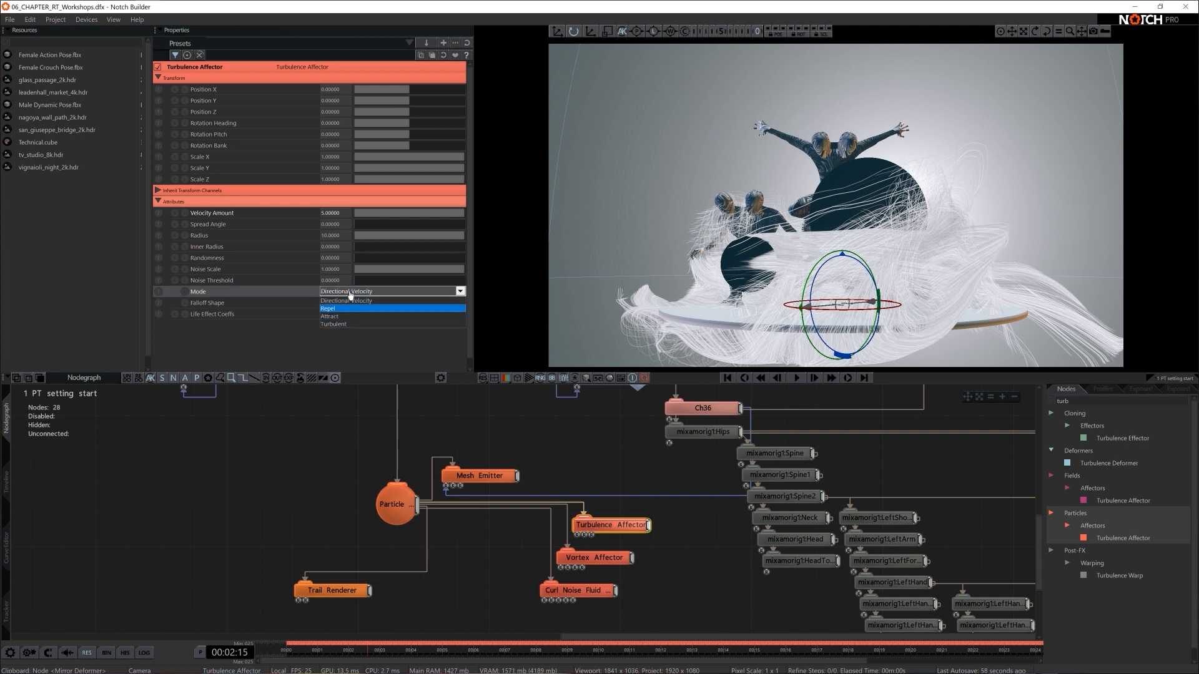
pyautogui.press('Return')
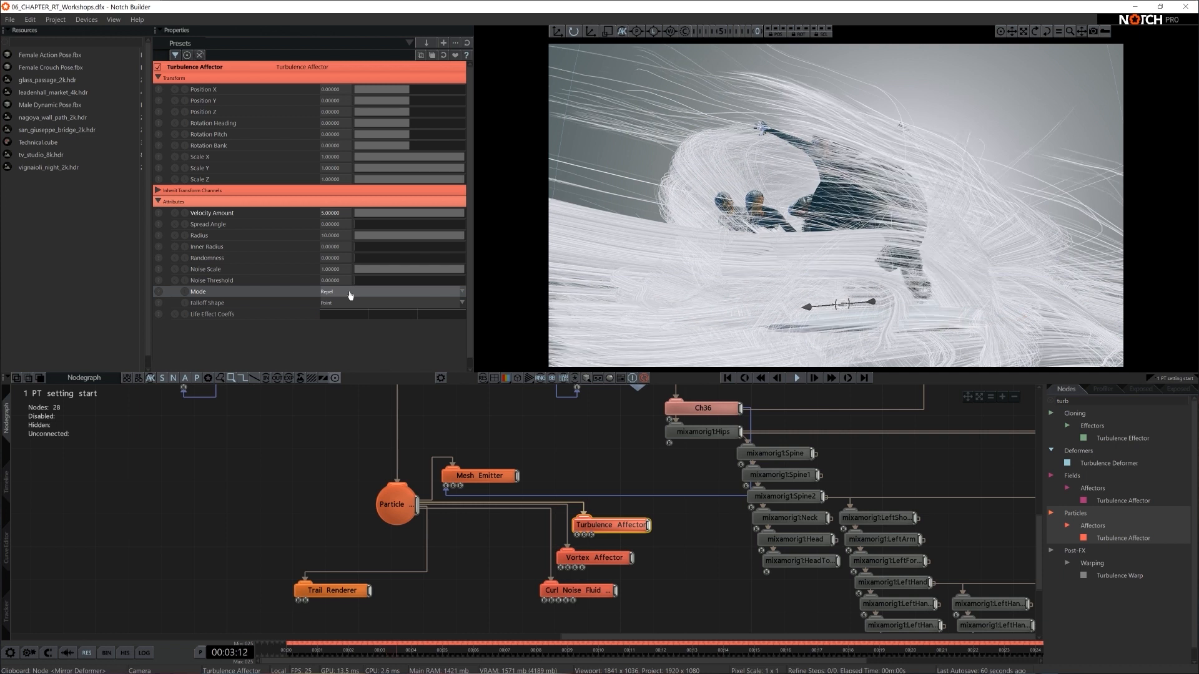
# - Set the Turbulence Affector's Mode to Directional Velocity and replay the particles from the start
pyautogui.click(351, 293)
pyautogui.click(351, 301)
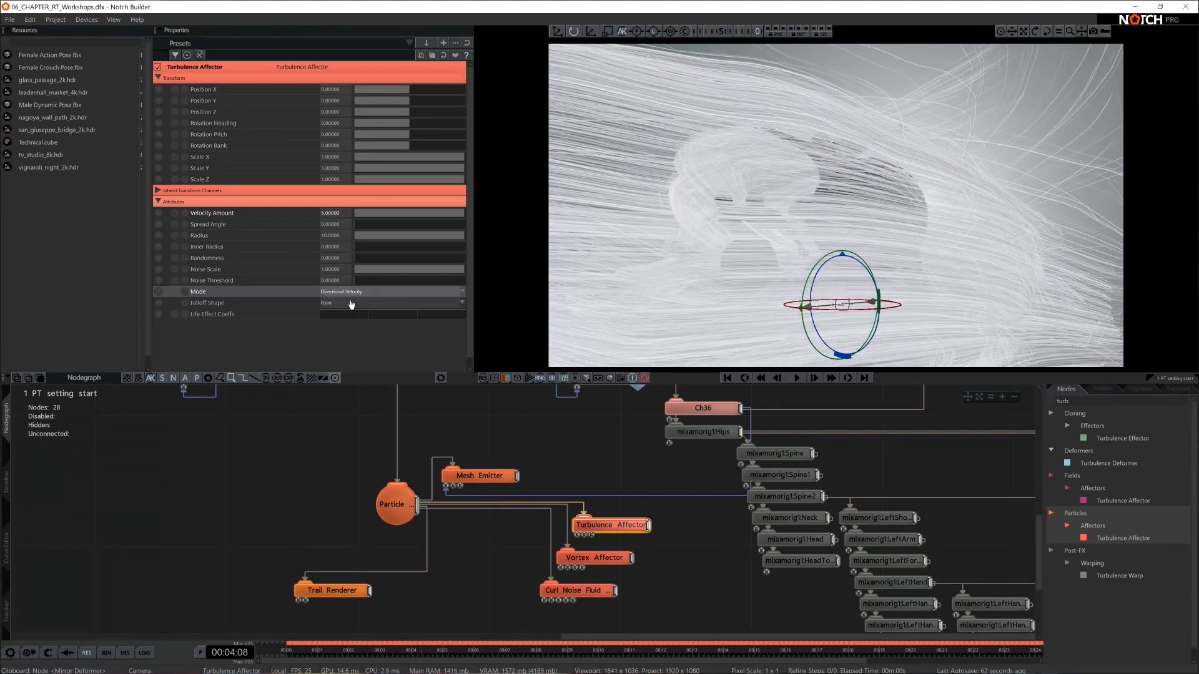
pyautogui.press('space')
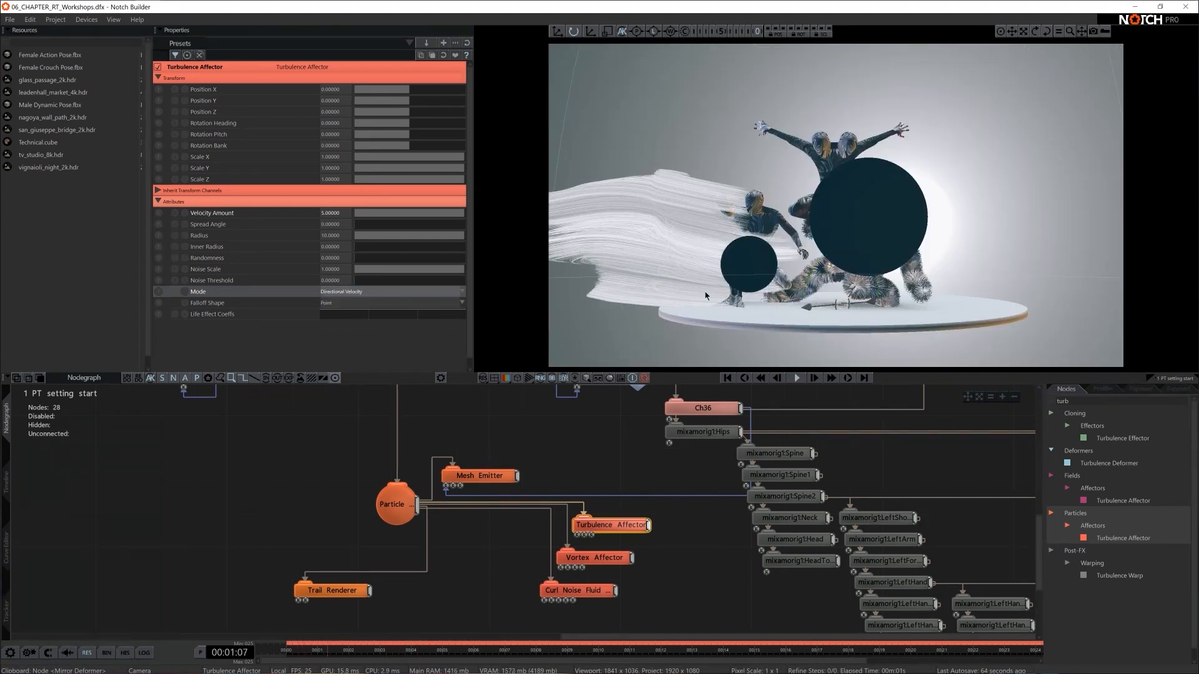
pyautogui.press('space')
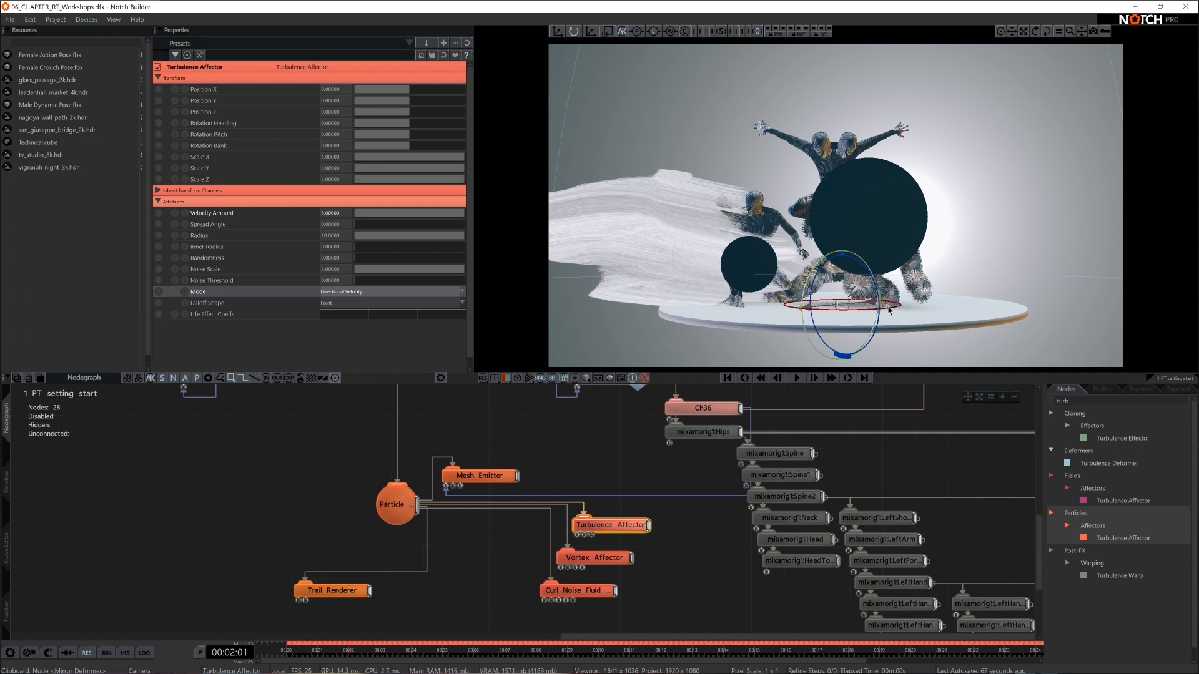
# - Rotate the Turbulence Affector's heading so the trails stream from the crouching figure past the large disc, checking the direction in playback
pyautogui.moveTo(856, 311); pyautogui.dragTo(943, 339)
pyautogui.press('space')
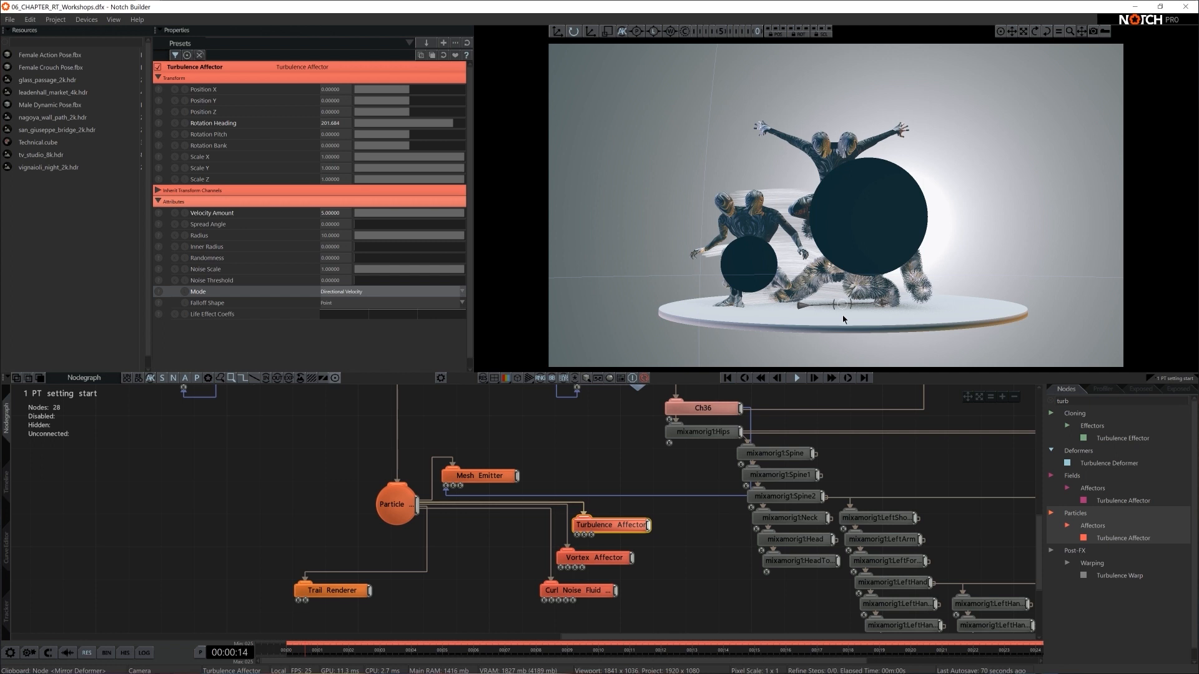
pyautogui.press('space')
pyautogui.moveTo(876, 315); pyautogui.dragTo(840, 308)
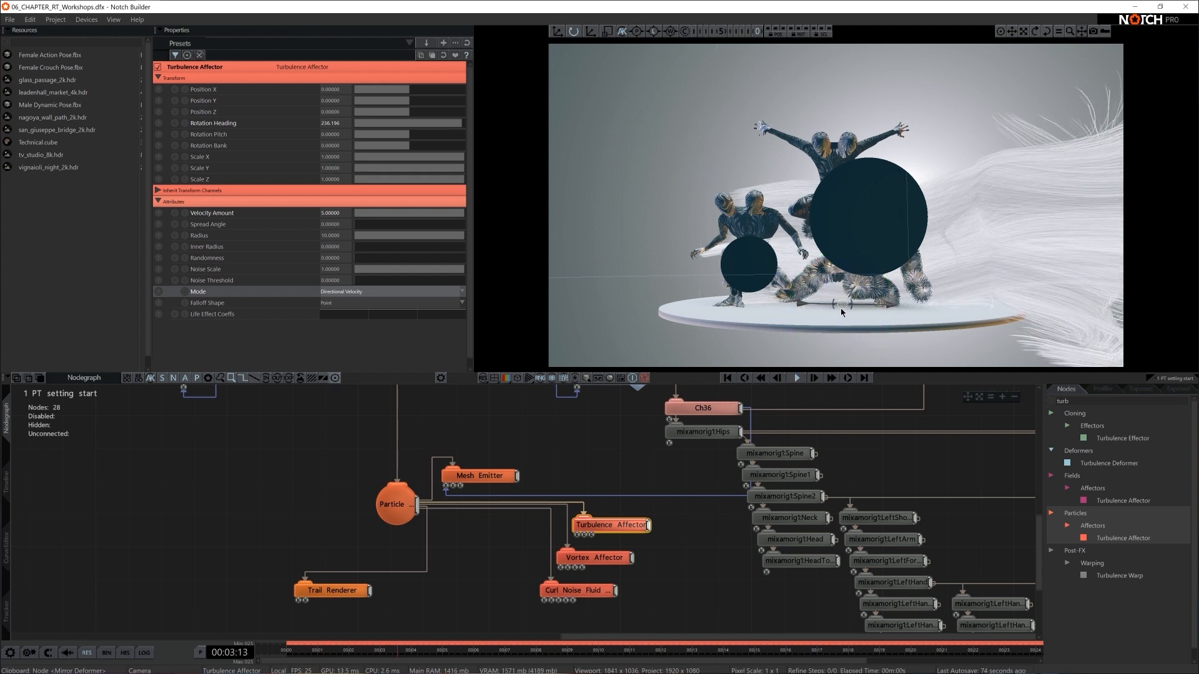
pyautogui.press('space')
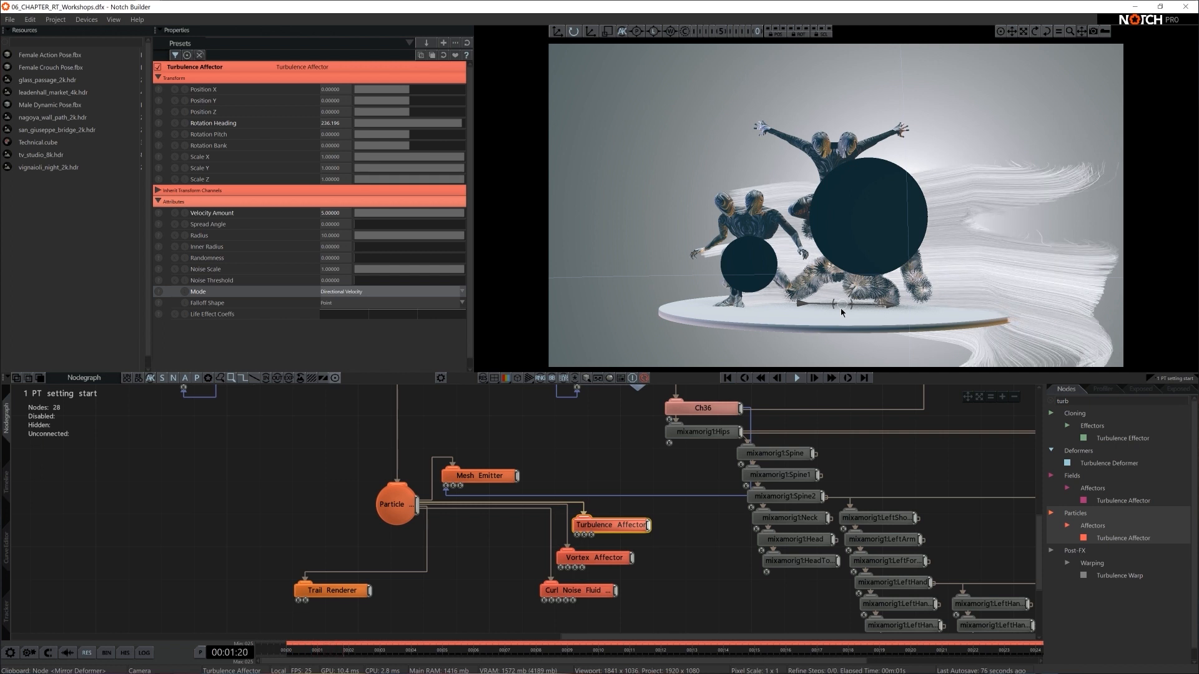
pyautogui.press('space')
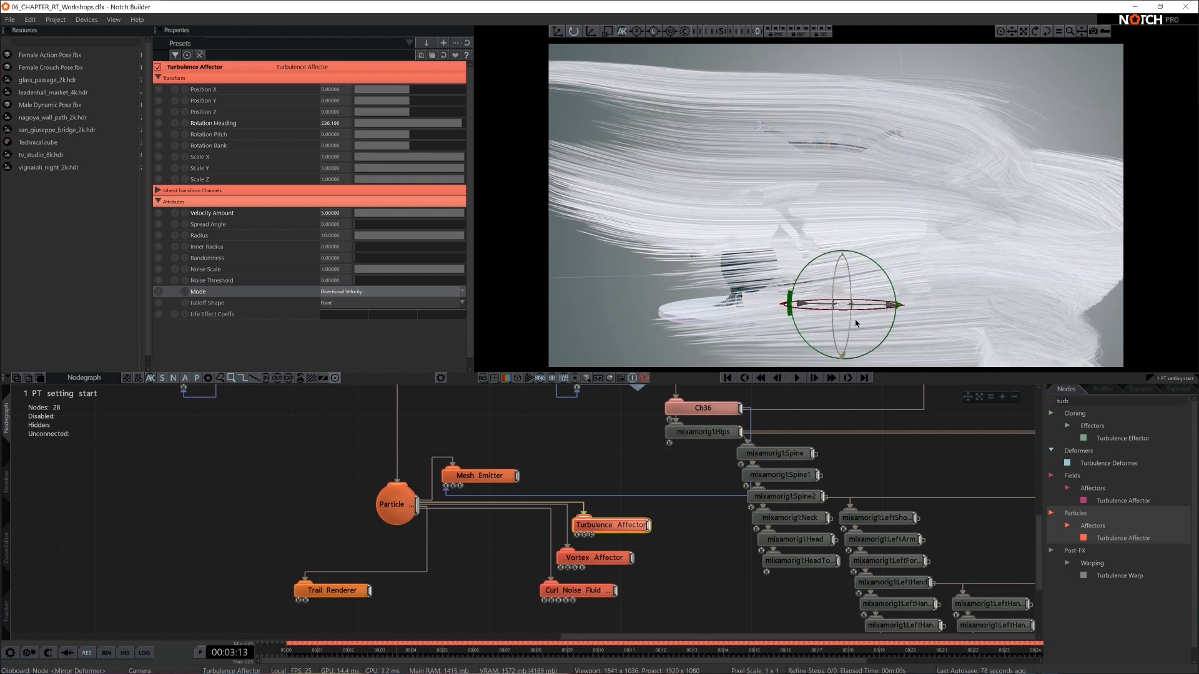
pyautogui.press('Home')
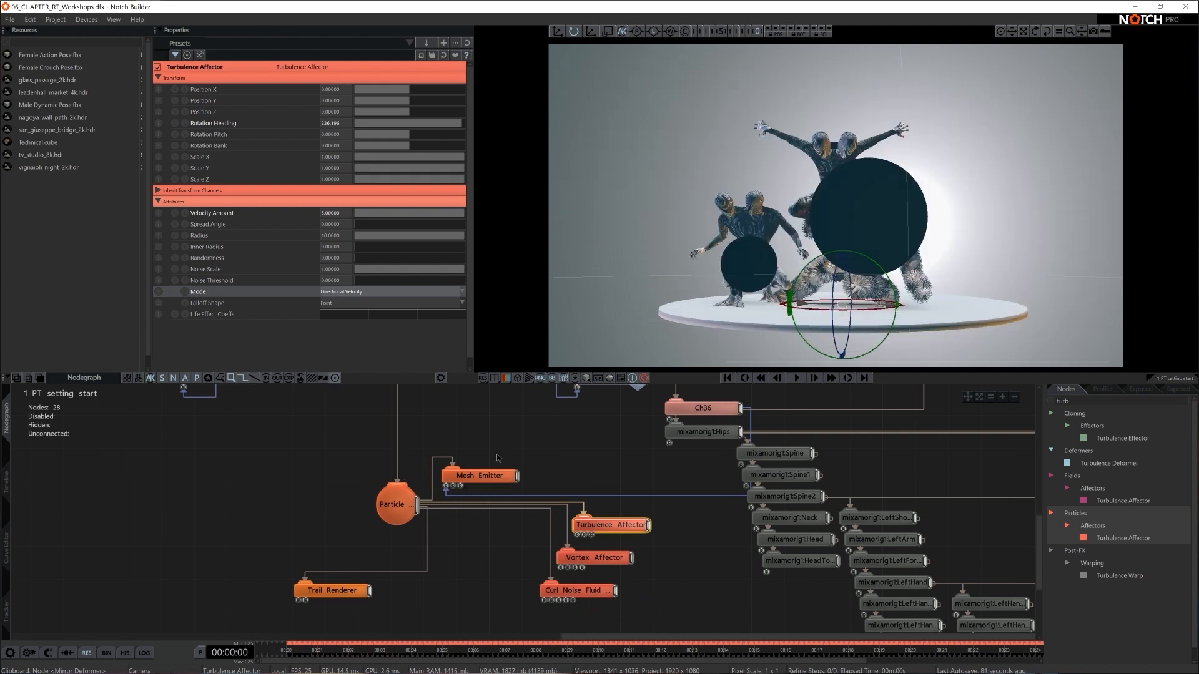
# - Set the Mesh Emitter's Max Particle Count to 8000
pyautogui.click(480, 476)
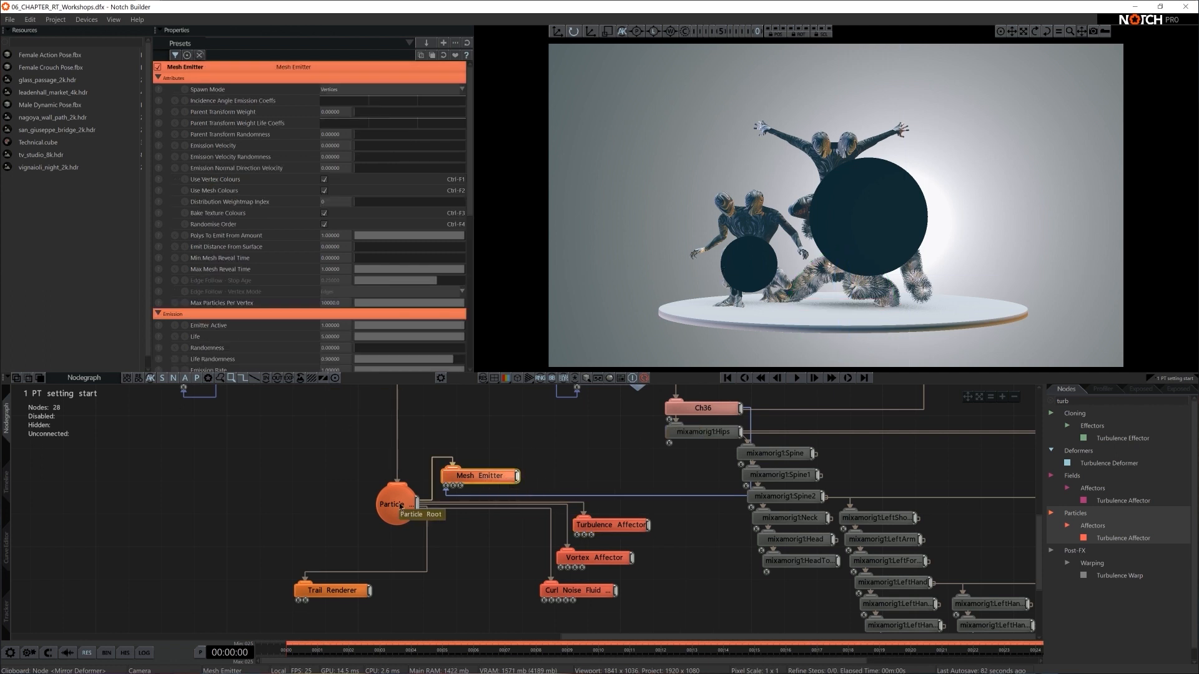
pyautogui.moveTo(393, 503); pyautogui.dragTo(344, 502)
pyautogui.moveTo(442, 527); pyautogui.dragTo(587, 525, button='middle')
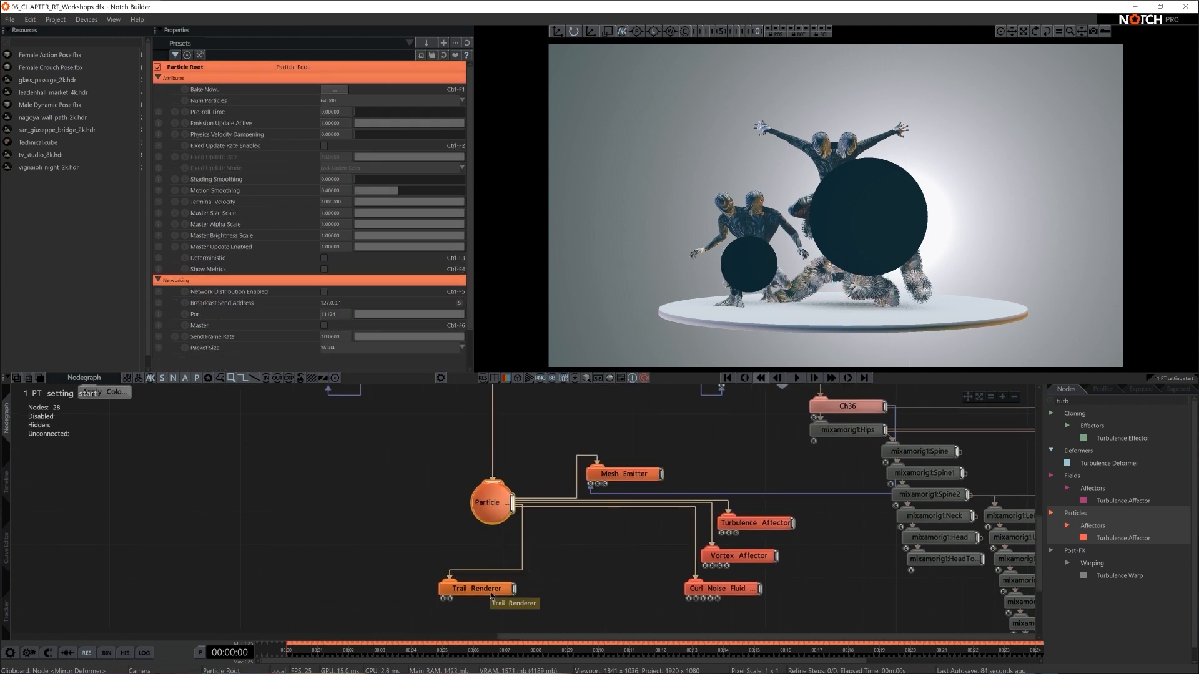
pyautogui.click(606, 475)
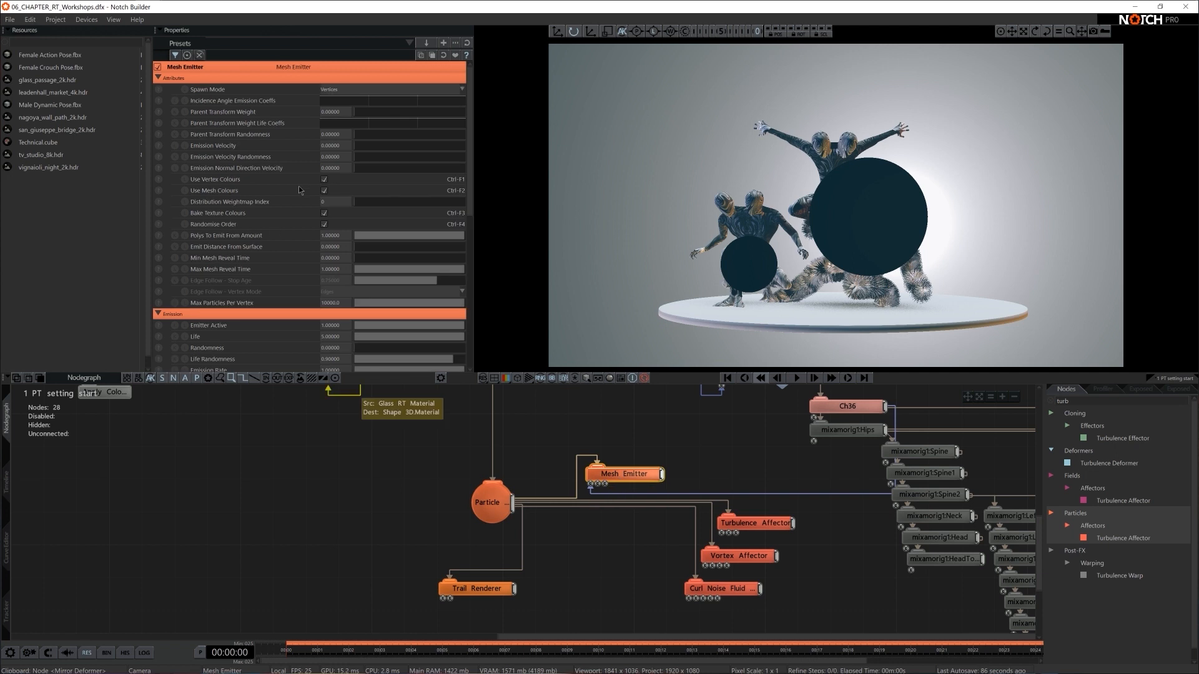
pyautogui.scroll(-5, 378, 283)
pyautogui.doubleClick(343, 221)
pyautogui.write('8')
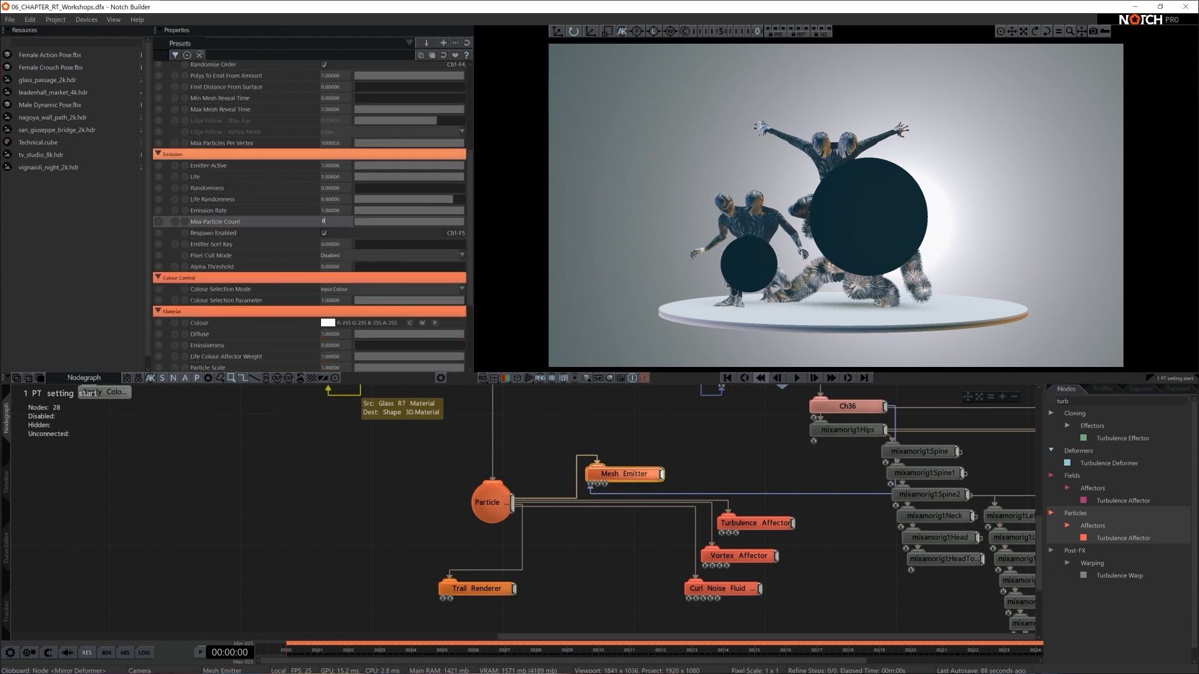
pyautogui.write('000')
pyautogui.press('Return')
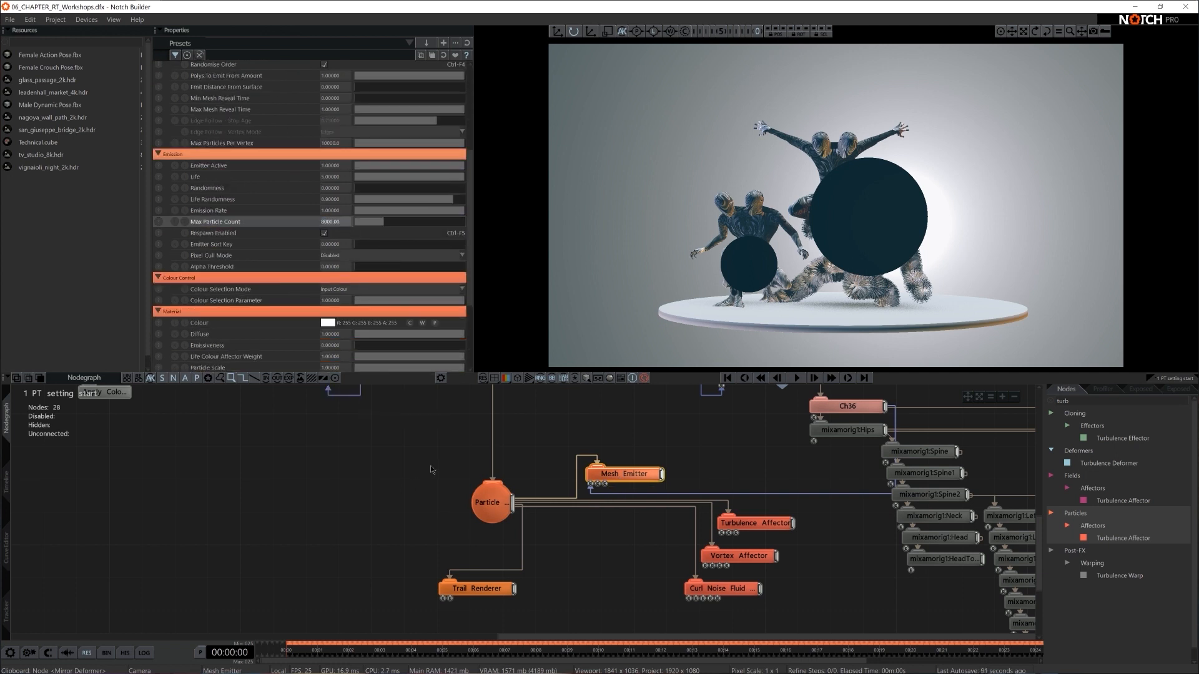
# - Reduce the Particle Root's Num Particles to 8 000
pyautogui.click(489, 501)
pyautogui.click(345, 100)
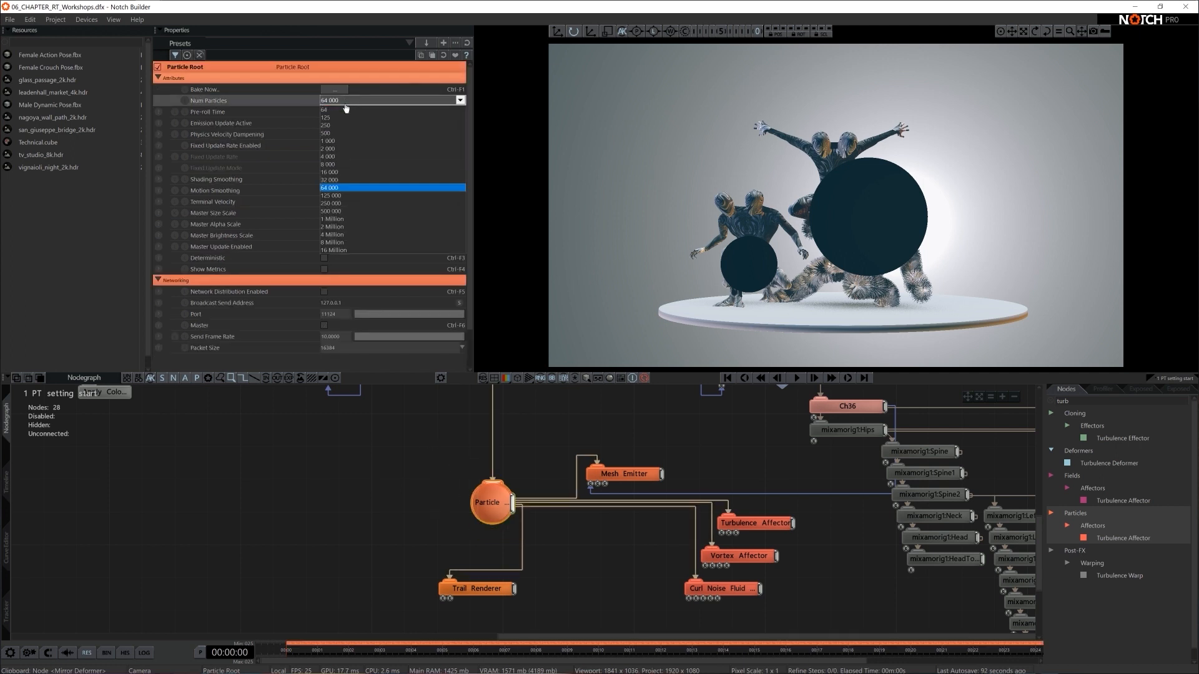
pyautogui.click(343, 168)
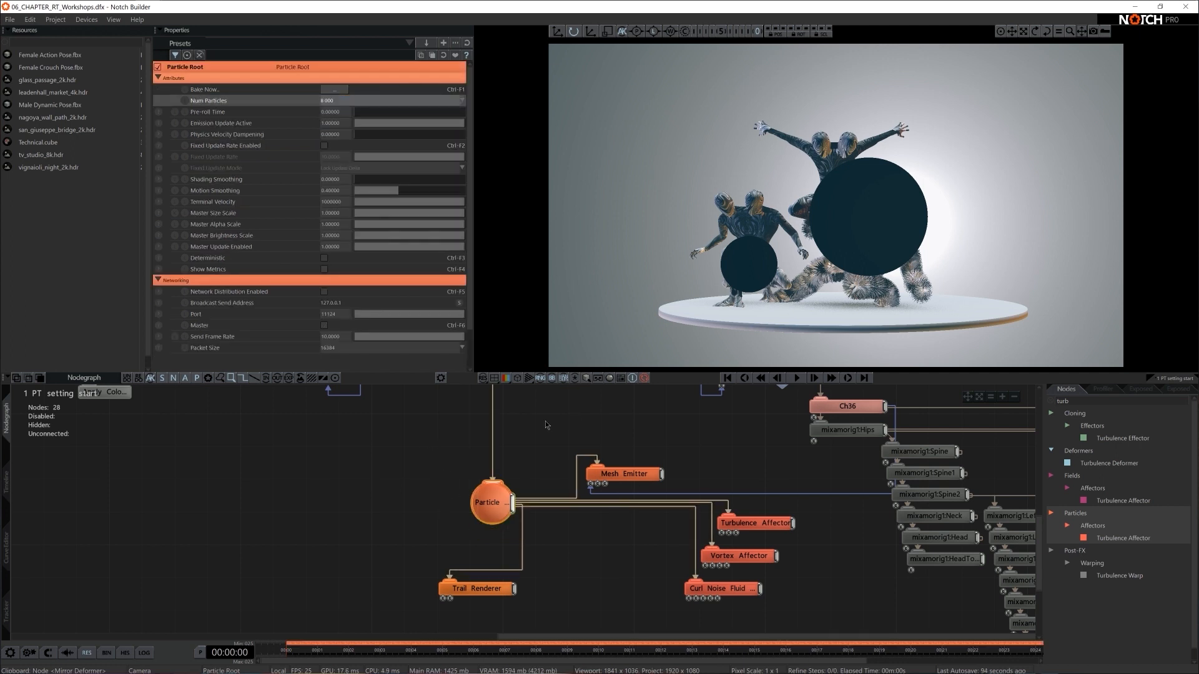
# - Set the Trail Renderer's Primitive Type to Extruded Geometry and play the particles to see the solid trails
pyautogui.moveTo(494, 565); pyautogui.dragTo(562, 565)
pyautogui.click(351, 133)
pyautogui.click(346, 170)
pyautogui.press('space')
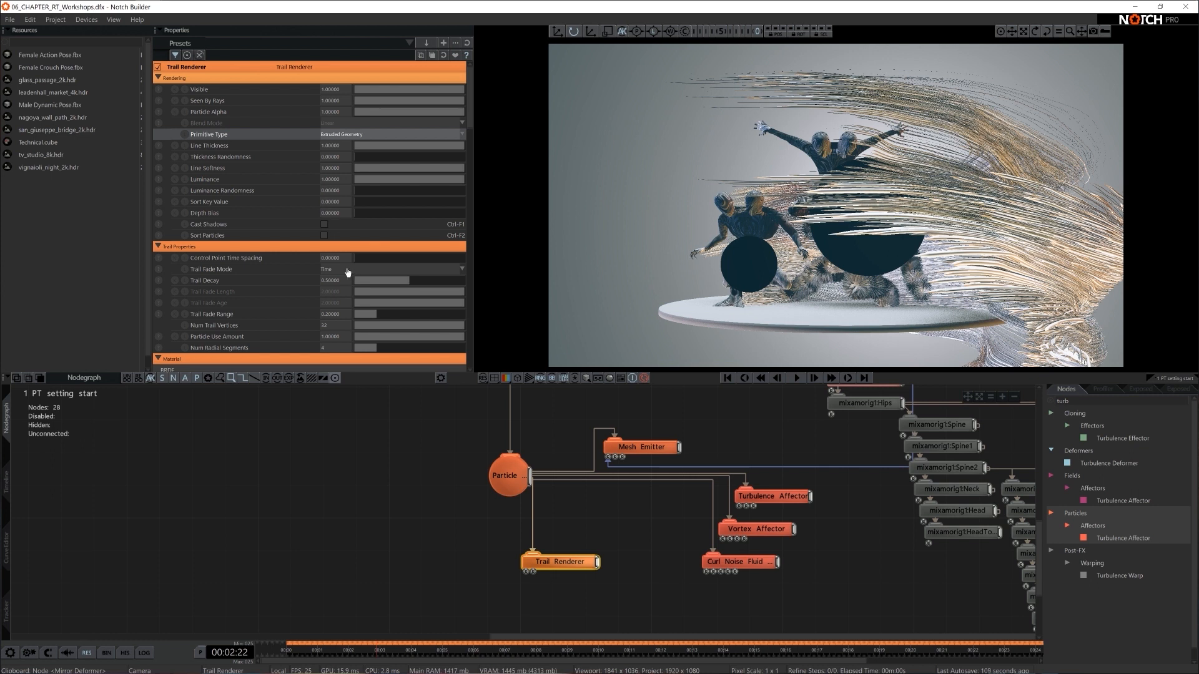
# - Set the Trail Renderer's Line Thickness to 2
pyautogui.click(334, 148)
pyautogui.write('2')
pyautogui.press('Return')
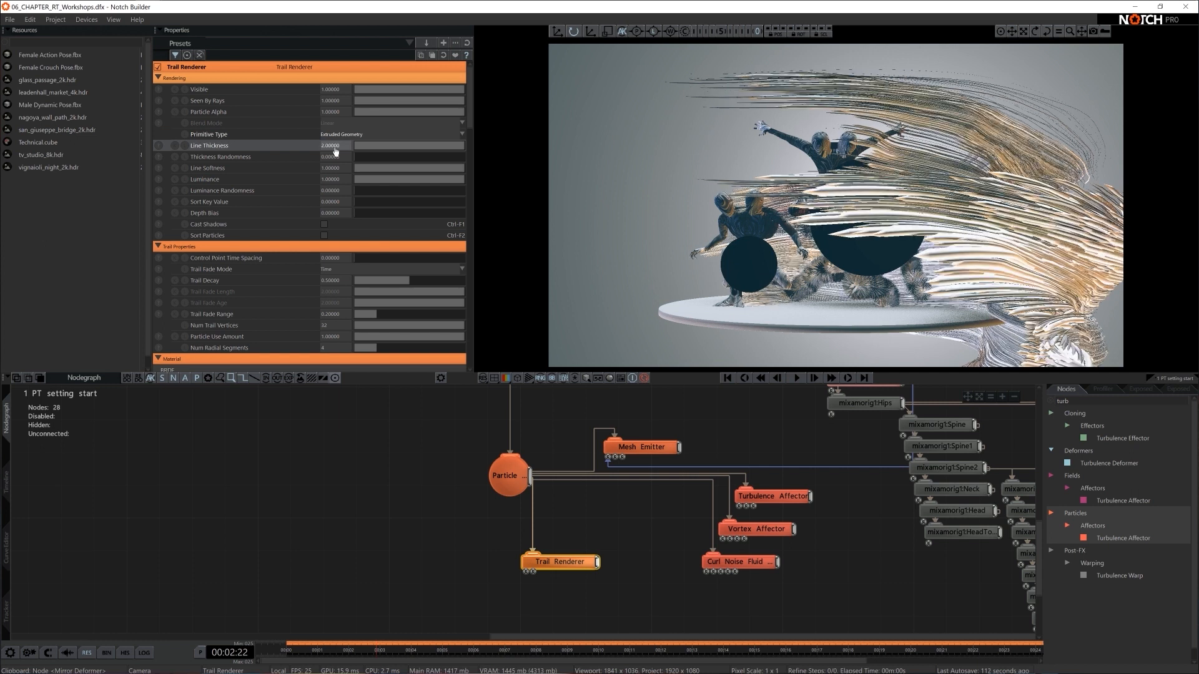
pyautogui.click(461, 511)
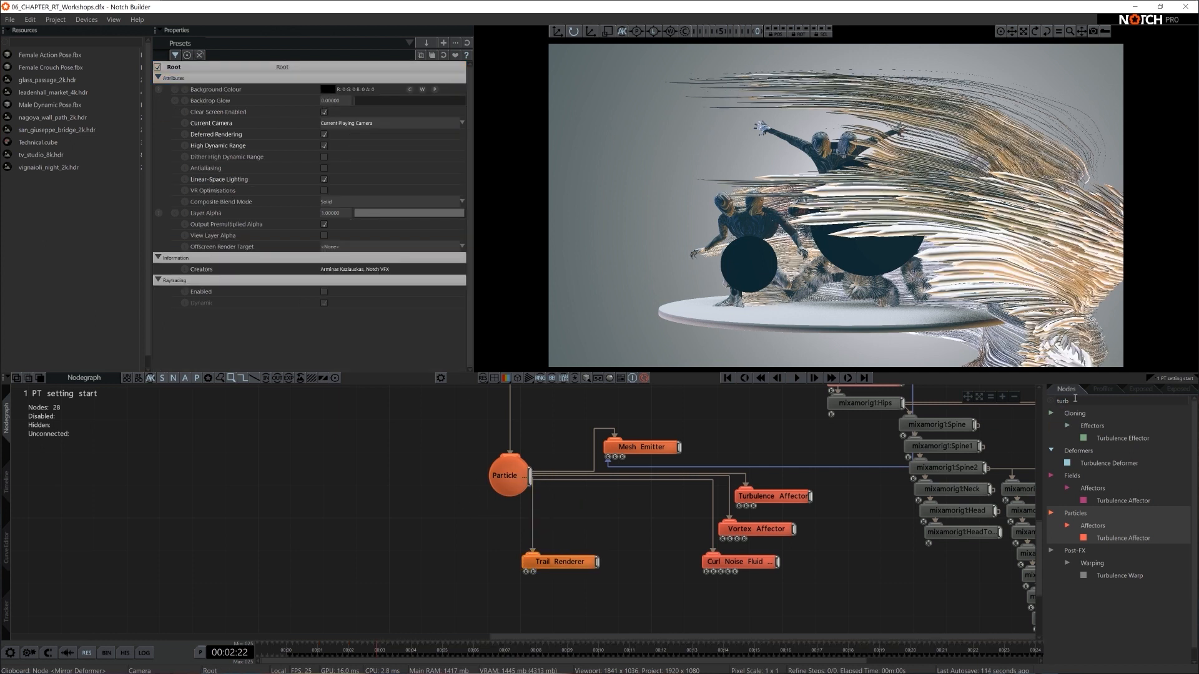
# - Add a Time Stretch node and connect it between the scene Root and the Particle Root
pyautogui.write('time')
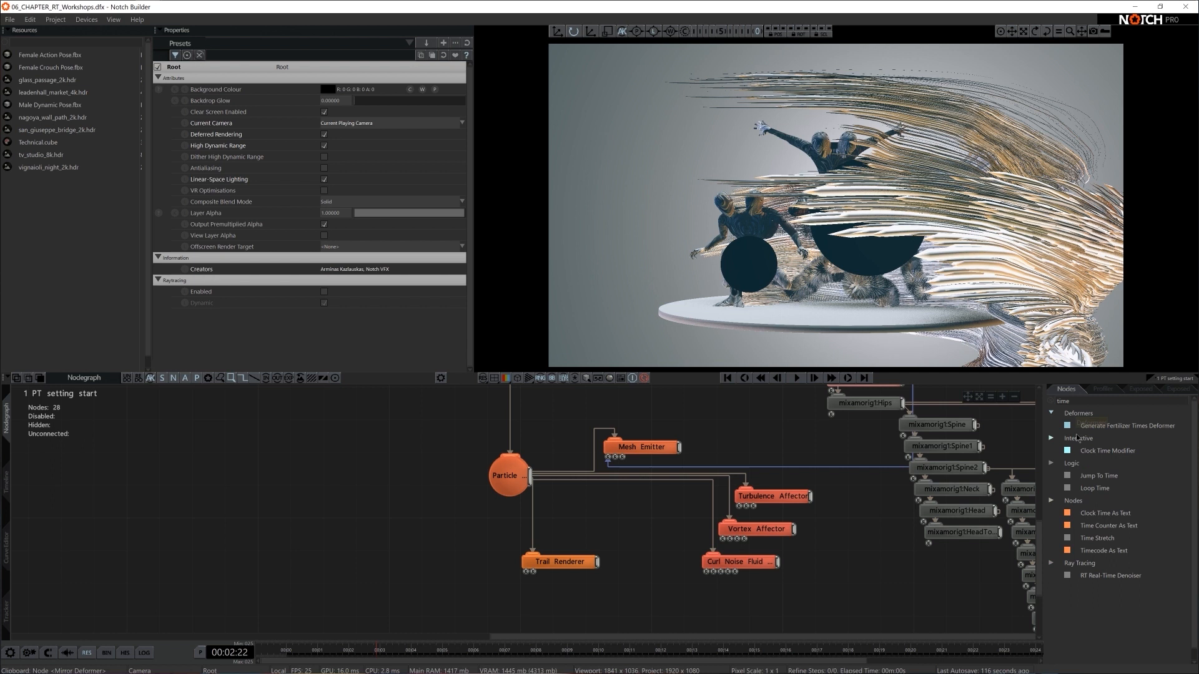
pyautogui.moveTo(1106, 539); pyautogui.dragTo(499, 424)
pyautogui.scroll(-3, 578, 504)
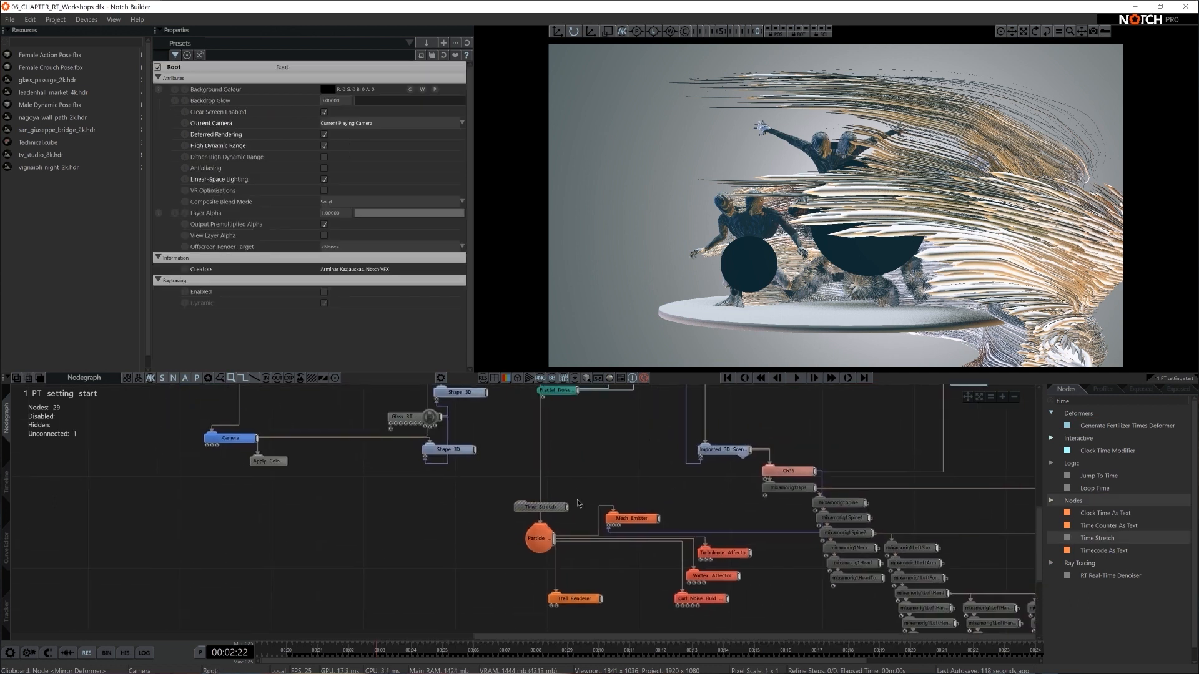
pyautogui.scroll(-2, 562, 438)
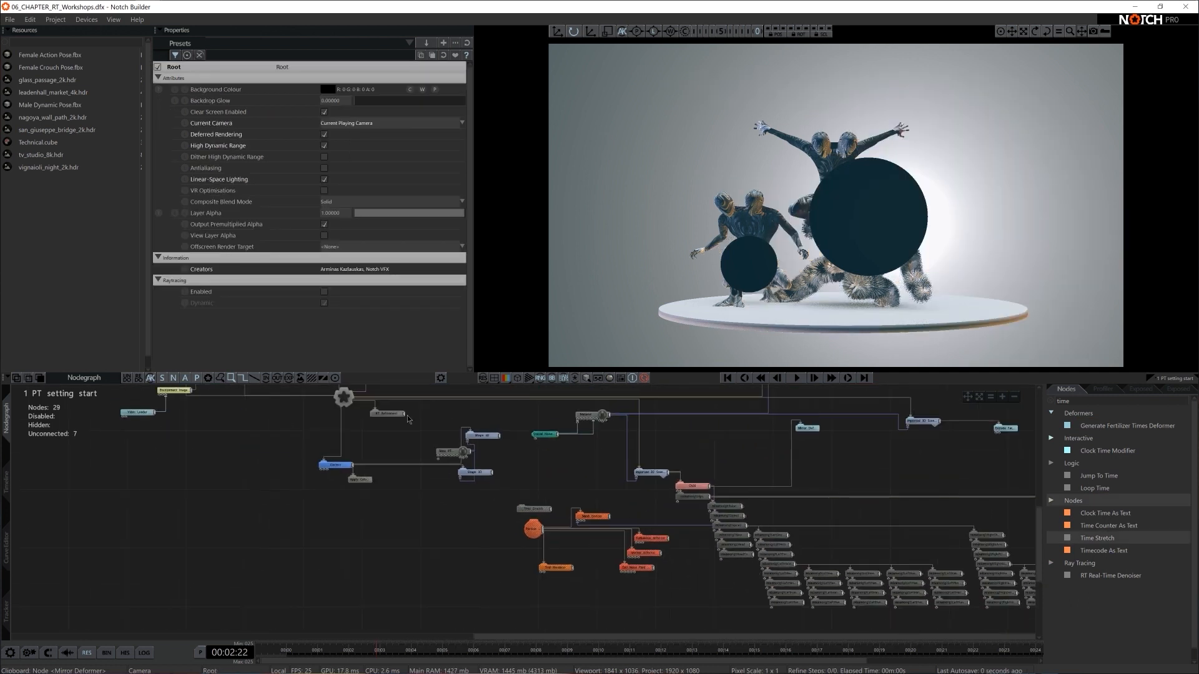
pyautogui.moveTo(345, 401); pyautogui.dragTo(529, 508)
pyautogui.moveTo(532, 509); pyautogui.dragTo(466, 508)
pyautogui.scroll(3, 596, 500)
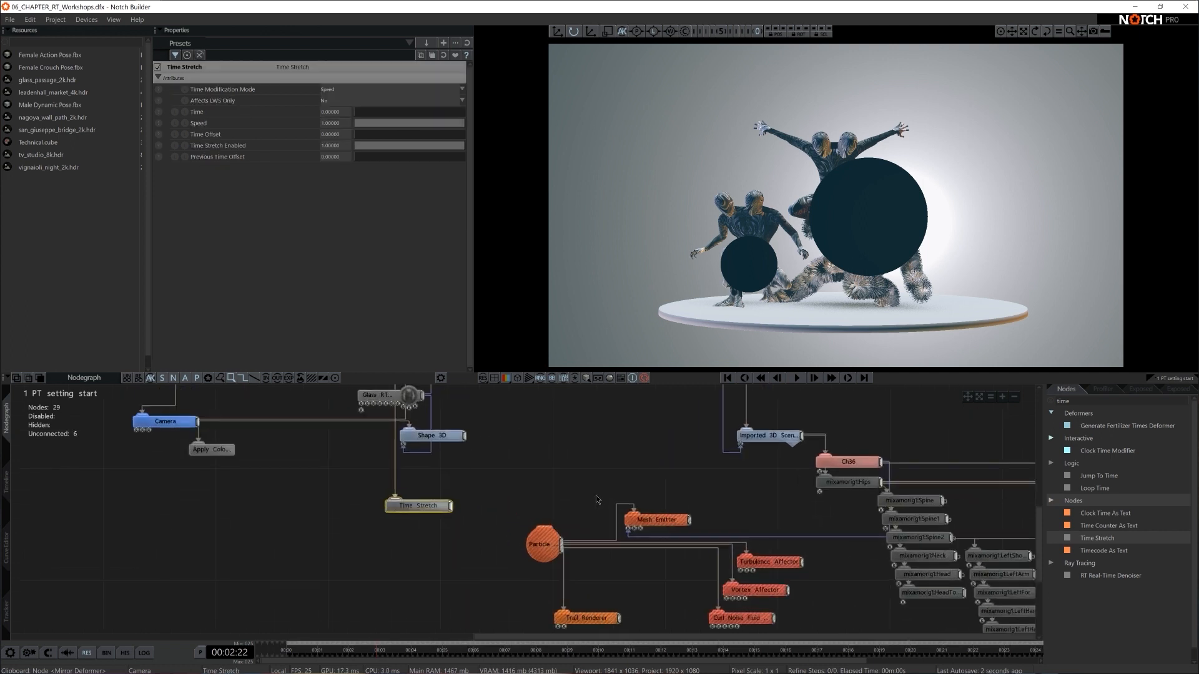
pyautogui.moveTo(351, 482); pyautogui.dragTo(486, 471, button='middle')
pyautogui.moveTo(585, 495); pyautogui.dragTo(679, 520)
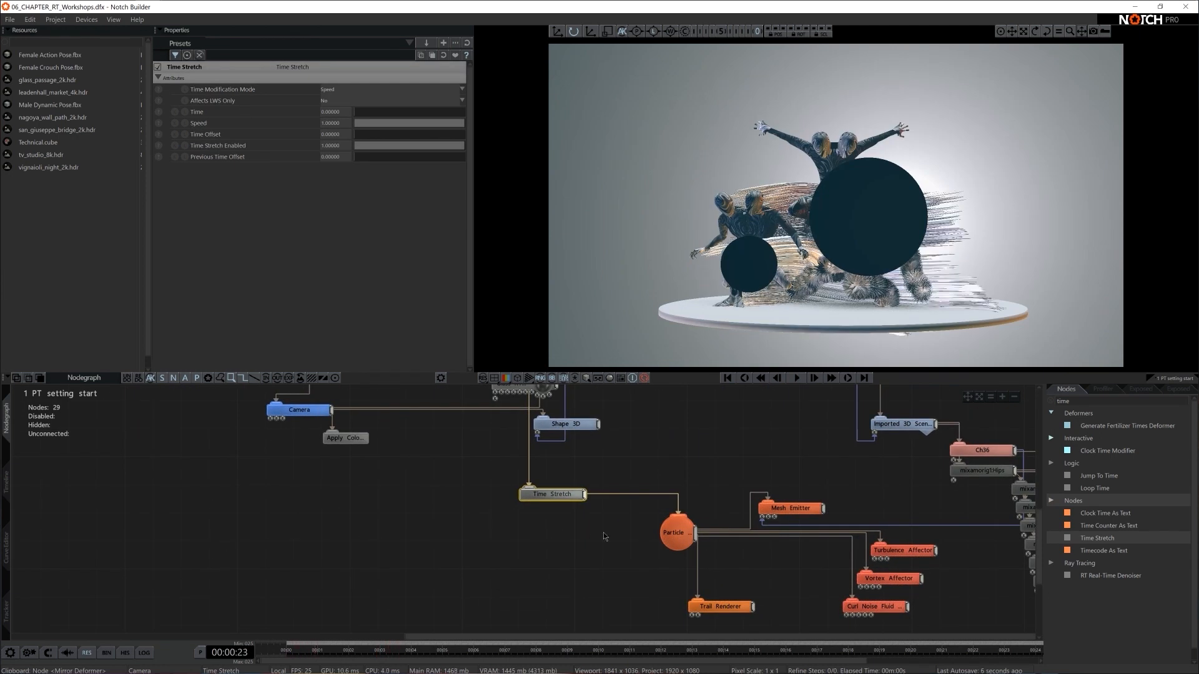
# - Slow the particle simulation by lowering the Time Stretch node's Speed to about 0.1
pyautogui.click(320, 123)
pyautogui.write('05')
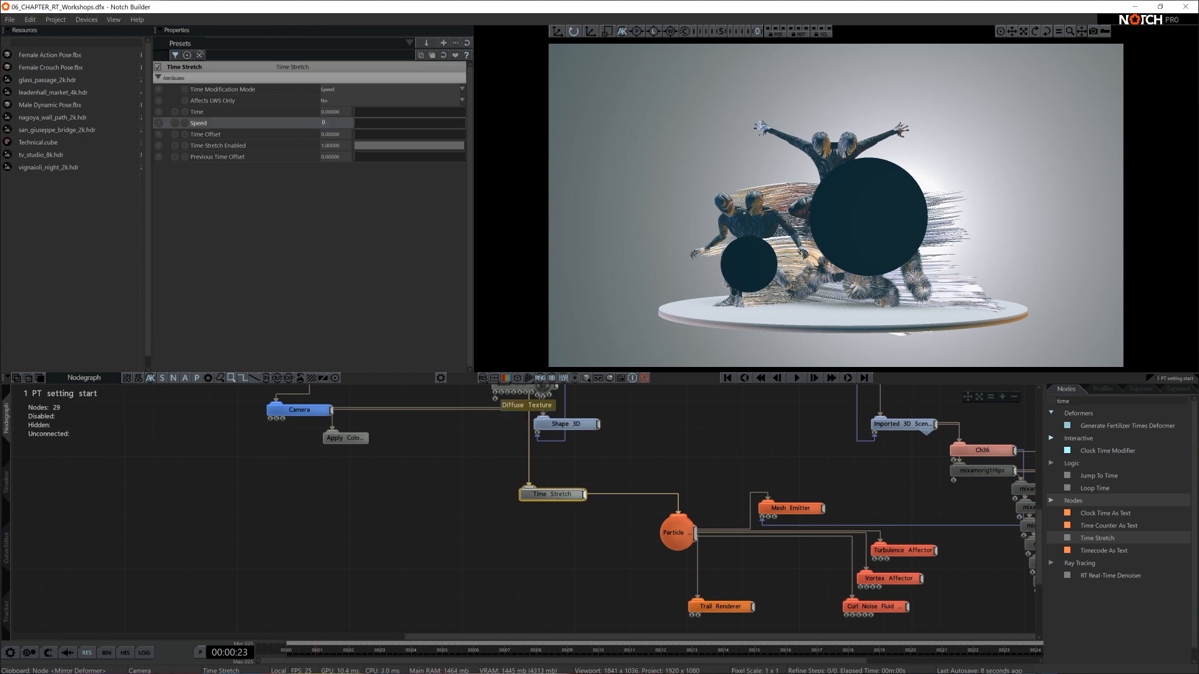
pyautogui.press('BackSpace')
pyautogui.write('.5')
pyautogui.press('Return')
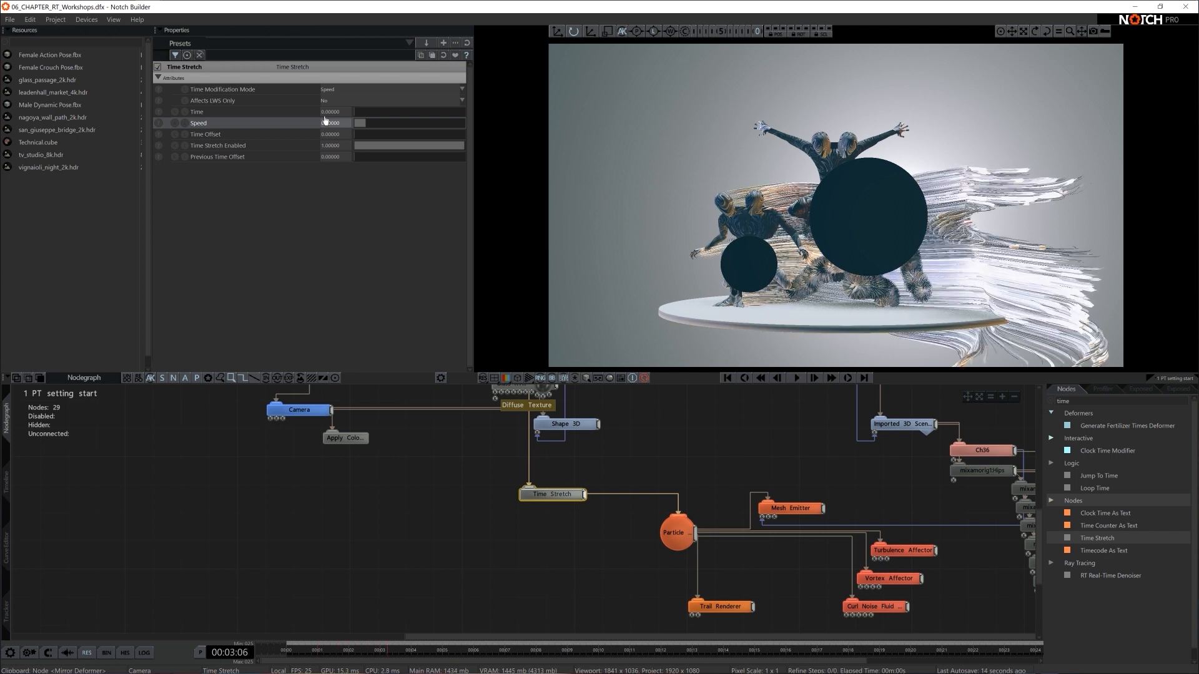
# - Connect the figures' existing Material node to the Trail Renderer so the trails share their material
pyautogui.moveTo(802, 397); pyautogui.dragTo(603, 391, button='middle')
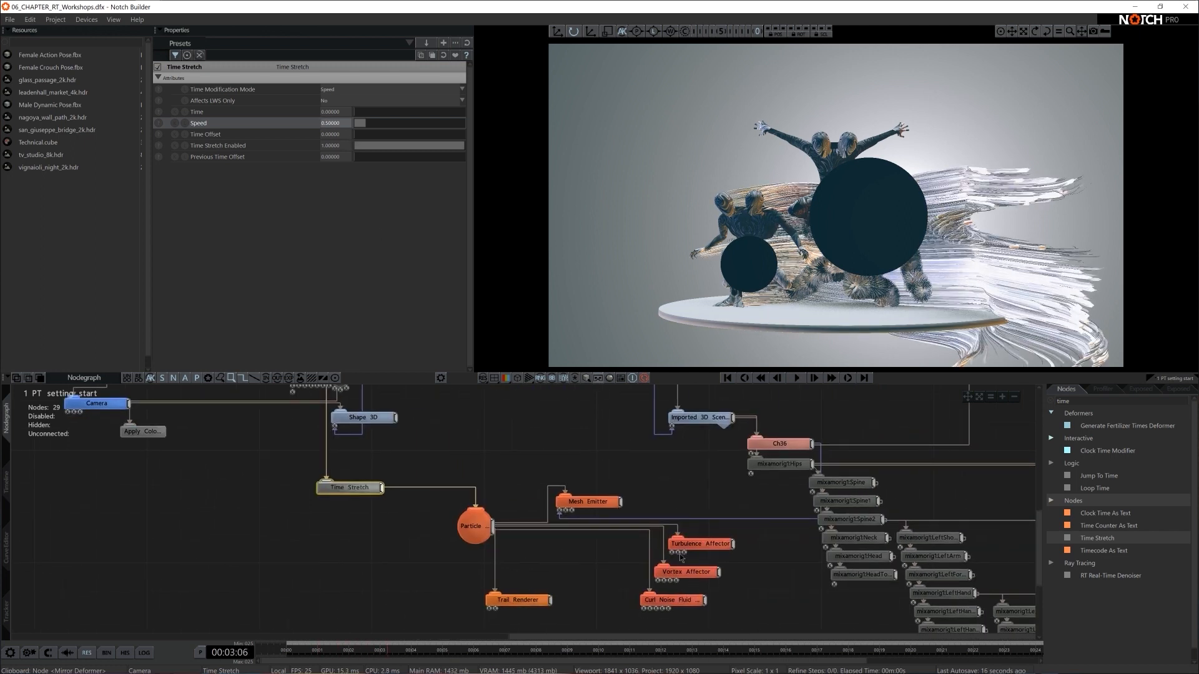
pyautogui.moveTo(739, 554); pyautogui.dragTo(729, 528, button='middle')
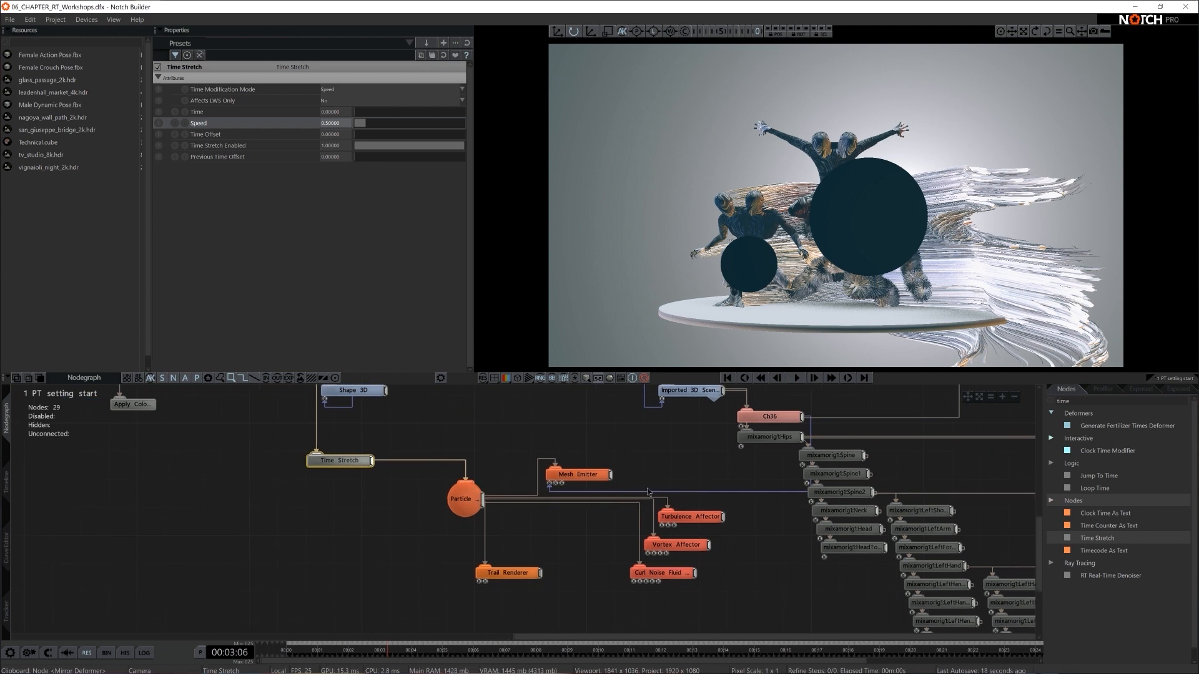
pyautogui.scroll(-3, 559, 428)
pyautogui.moveTo(560, 432); pyautogui.dragTo(656, 461, button='middle')
pyautogui.moveTo(603, 570); pyautogui.dragTo(604, 605, button='middle')
pyautogui.moveTo(680, 413); pyautogui.dragTo(594, 628)
pyautogui.click(551, 621)
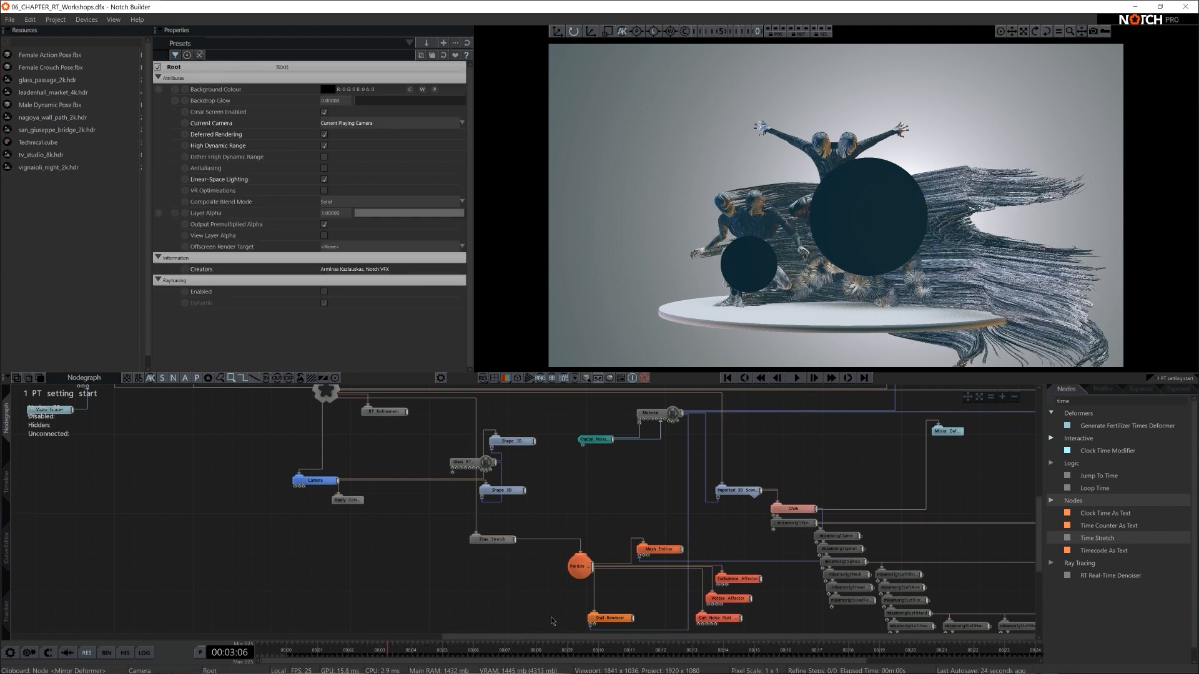
# - Replay the slowed trails from the start, pause them, and preview the frame with ray tracing enabled
pyautogui.press('Home')
pyautogui.press('space')
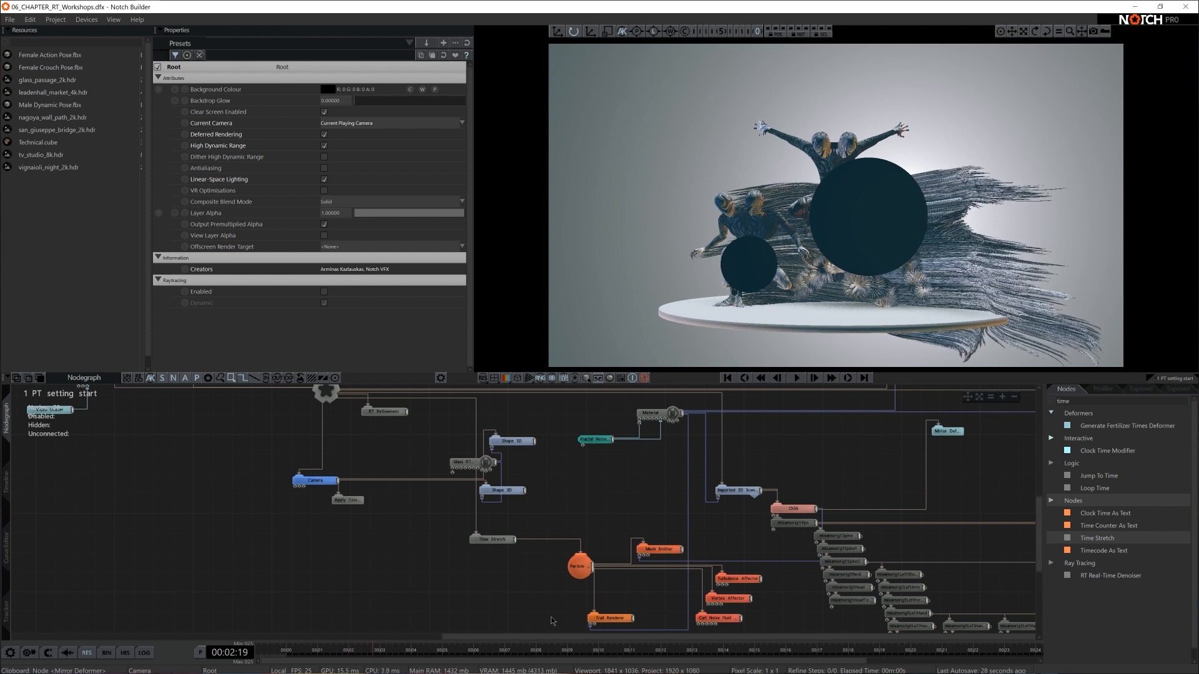
pyautogui.hotkey('alt', 'r')
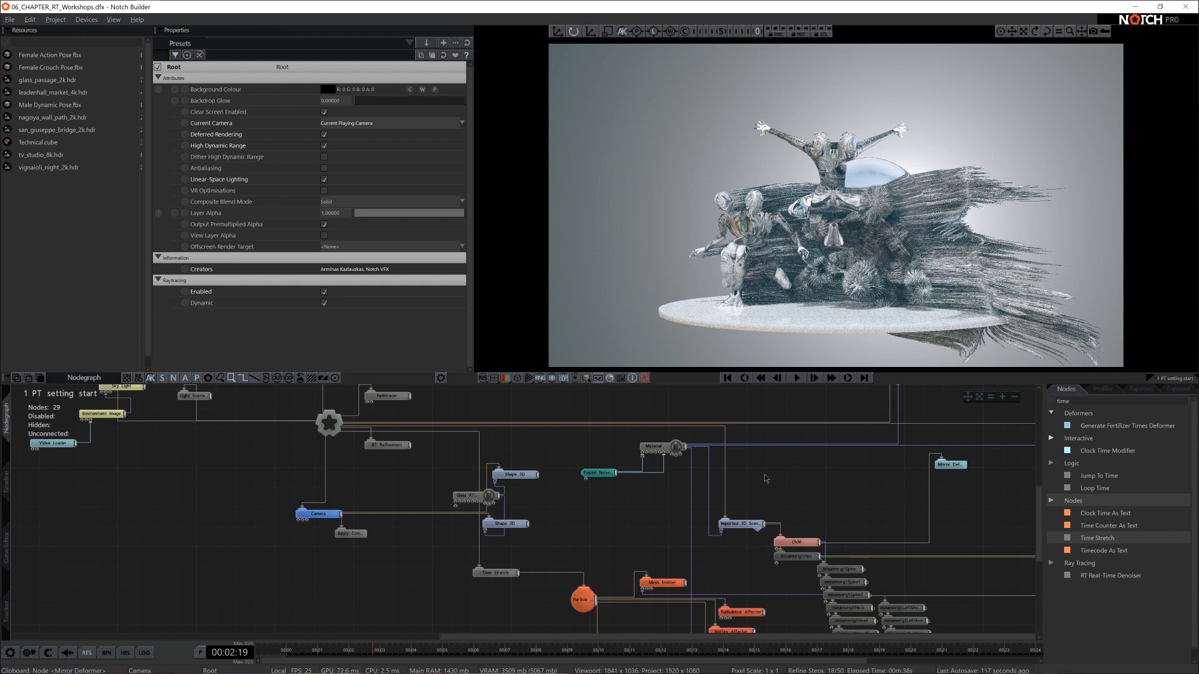
pyautogui.scroll(-2, 790, 487)
pyautogui.moveTo(793, 483); pyautogui.dragTo(612, 395, button='middle')
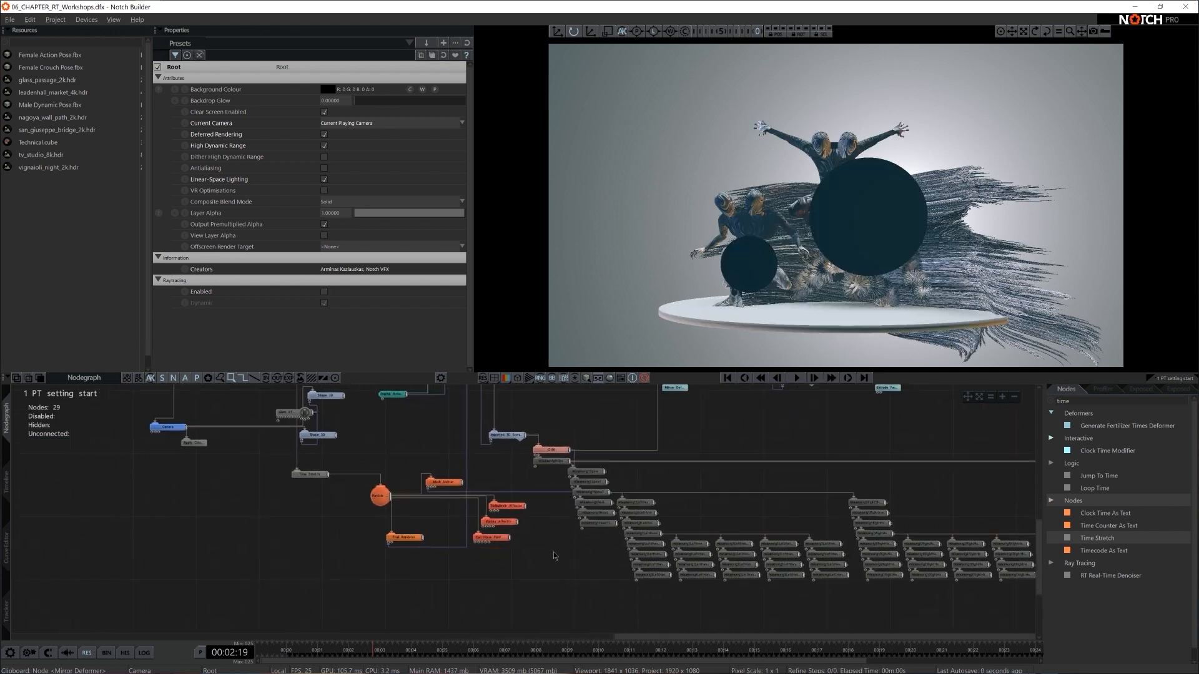
# - Scale the Vortex Affector down uniformly to about 0.22 in the viewport
pyautogui.moveTo(555, 558); pyautogui.dragTo(643, 512, button='middle')
pyautogui.click(587, 474)
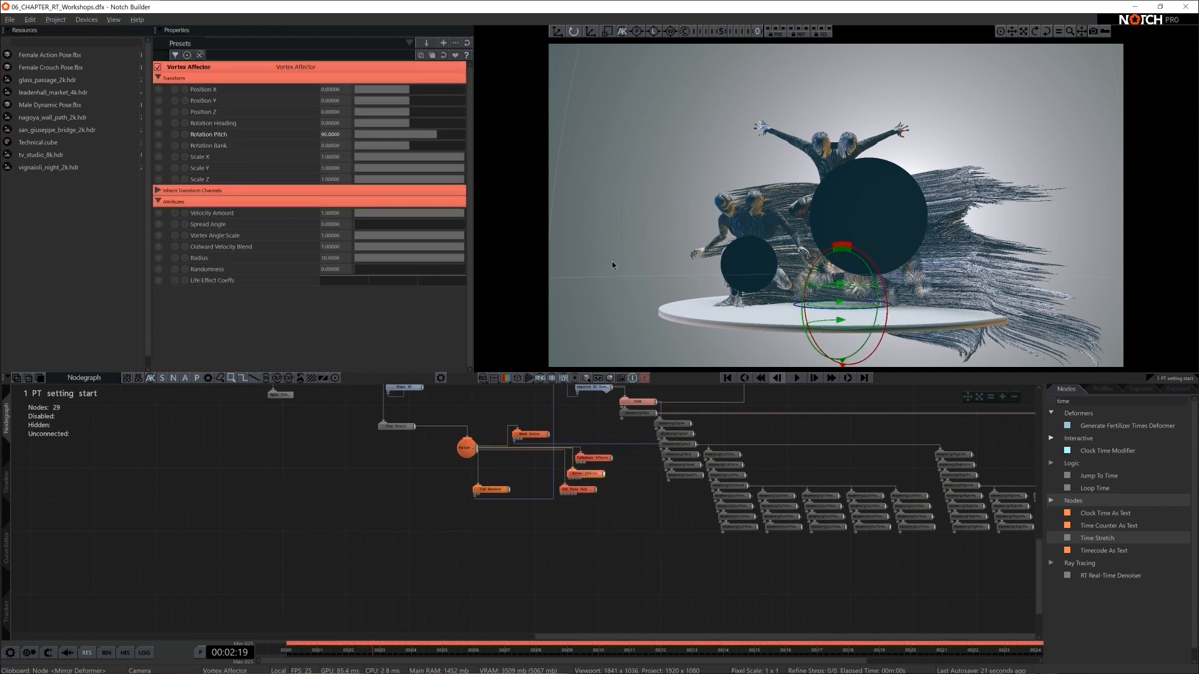
pyautogui.press('r')
pyautogui.press('t')
pyautogui.moveTo(865, 305); pyautogui.dragTo(818, 313)
# - Set the Curl Noise Fluid Affector's Fluid Simulation Speed to 0.1 and open its Noise Size for editing
pyautogui.click(577, 489)
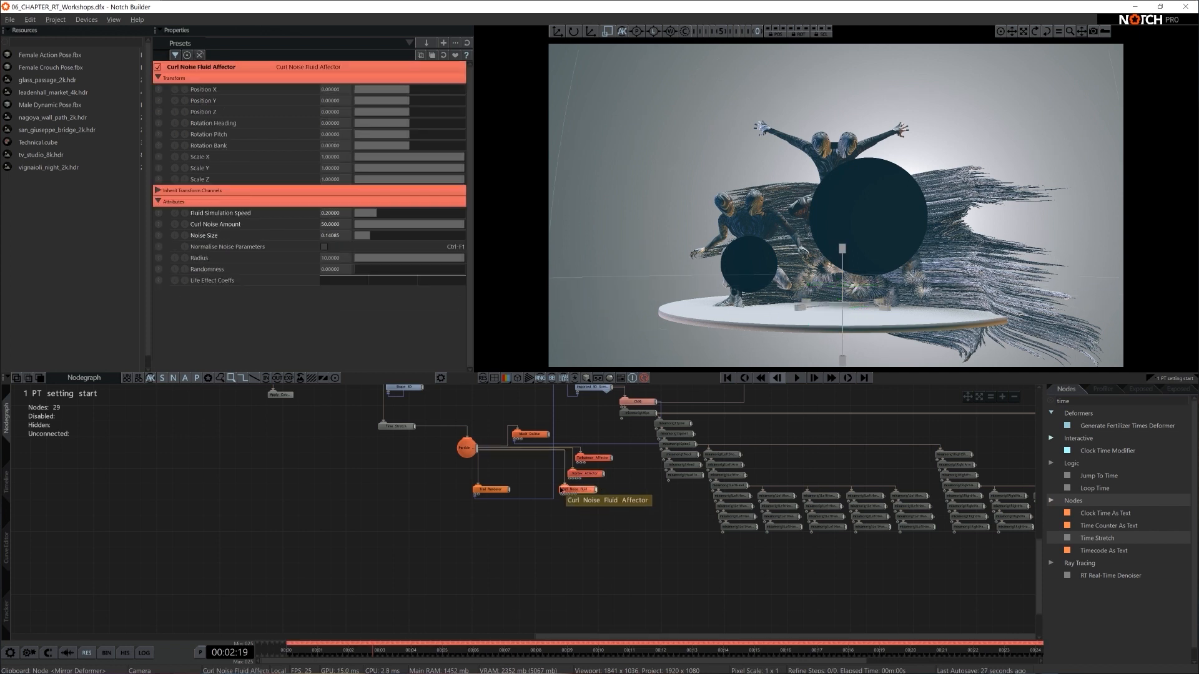
pyautogui.doubleClick(334, 213)
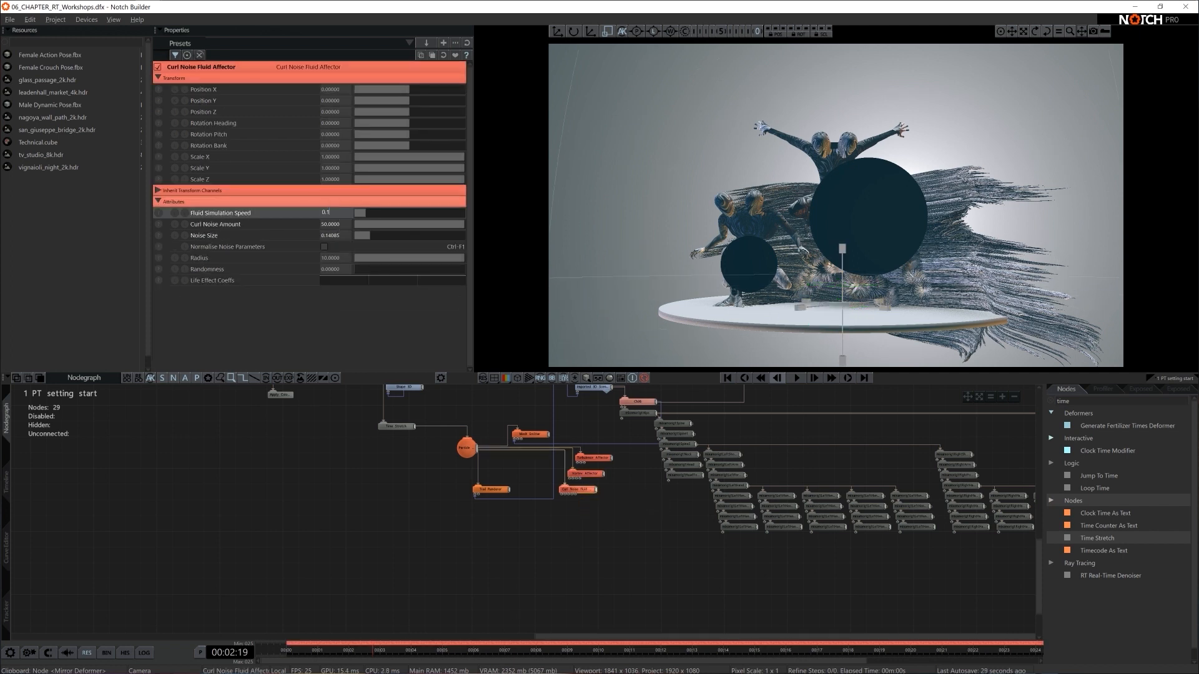
pyautogui.doubleClick(340, 236)
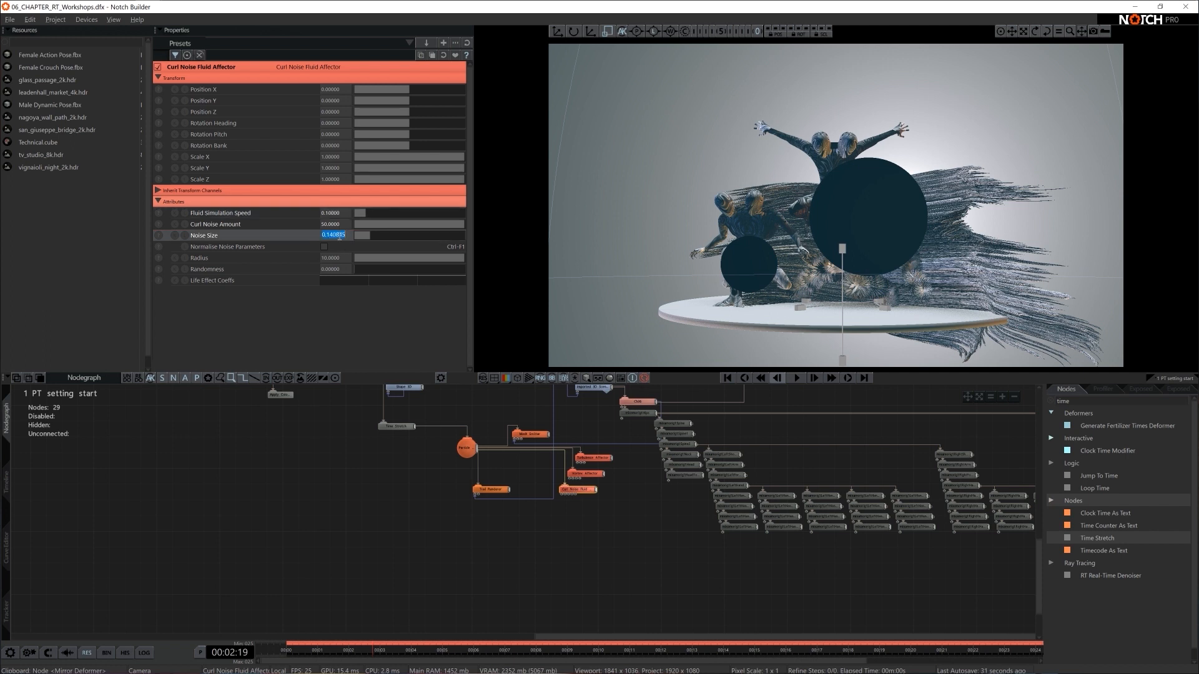
pyautogui.click(496, 574)
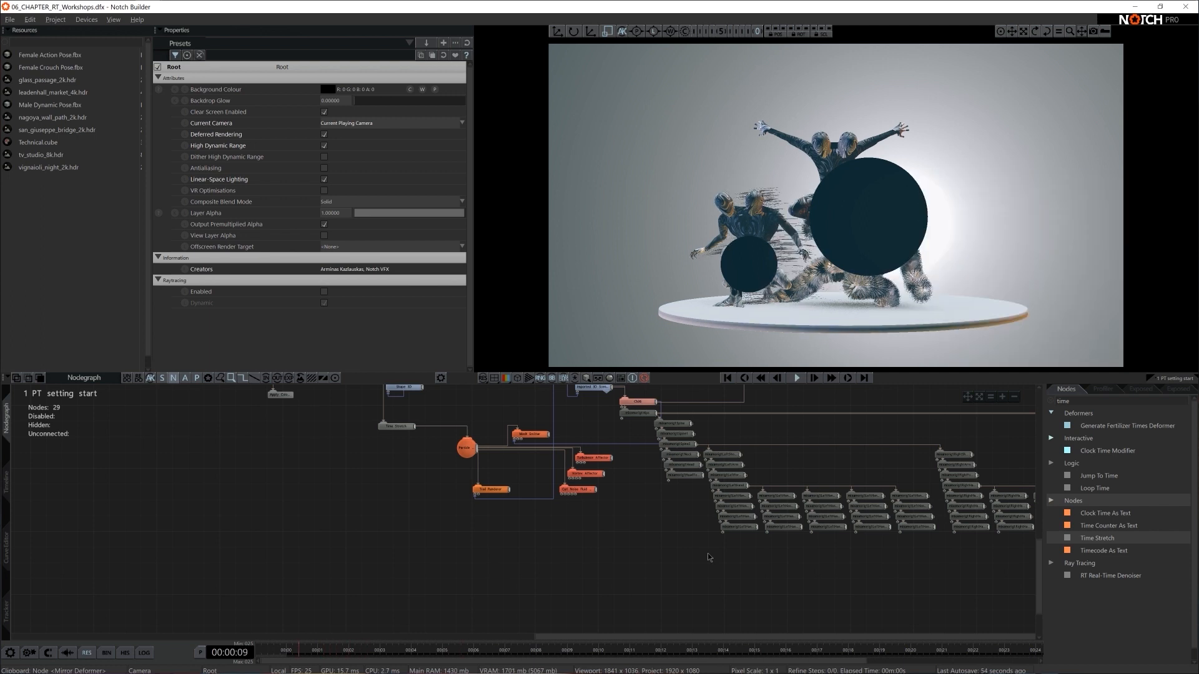
# - Set the Mesh Emitter's particle Life to 15 and its Emission Rate to 0.8
pyautogui.scroll(2, 662, 542)
pyautogui.moveTo(637, 541); pyautogui.dragTo(672, 605, button='middle')
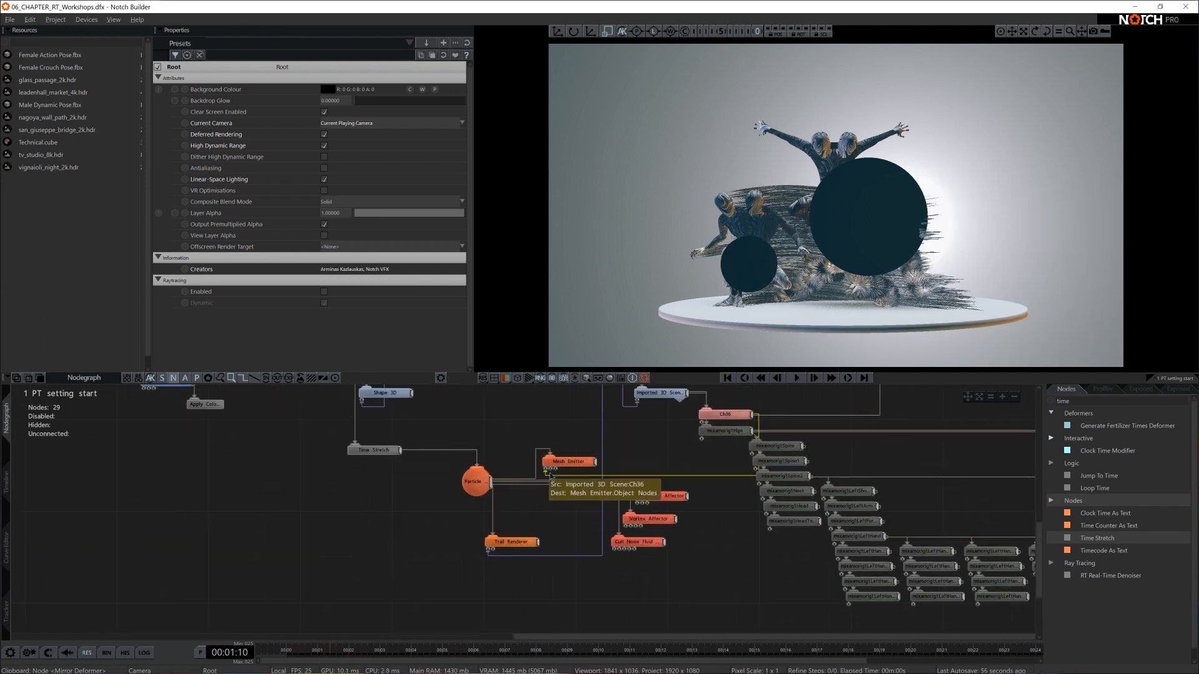
pyautogui.click(554, 463)
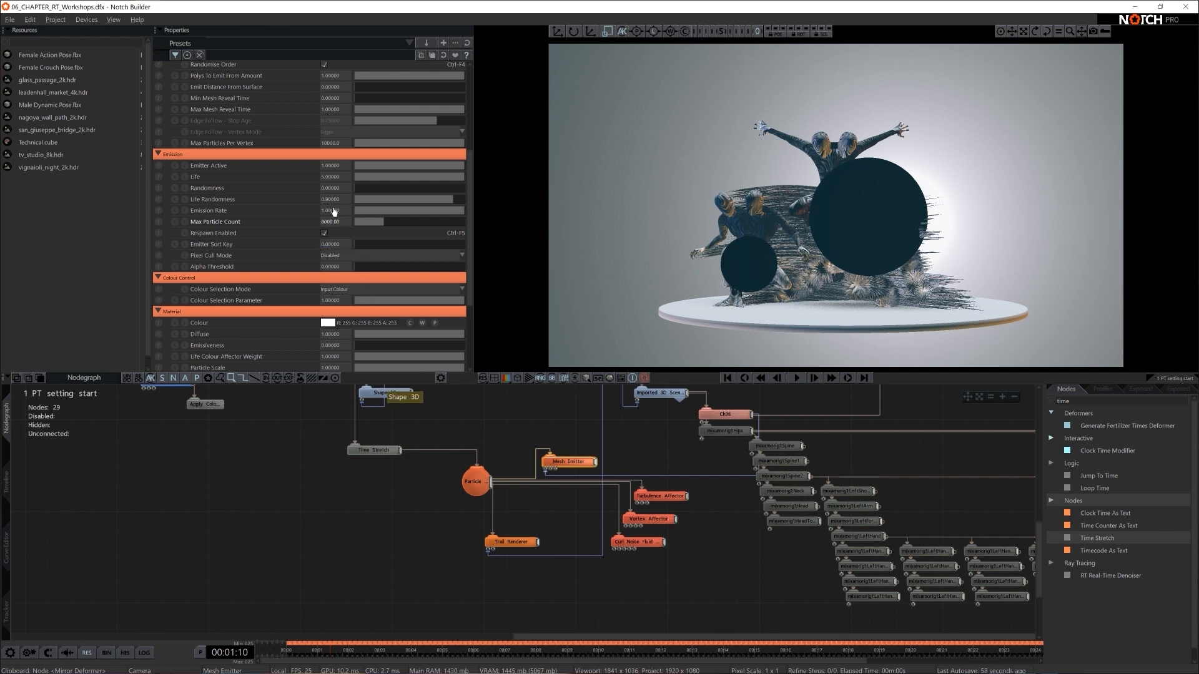
pyautogui.doubleClick(332, 176)
pyautogui.write('15')
pyautogui.press('Return')
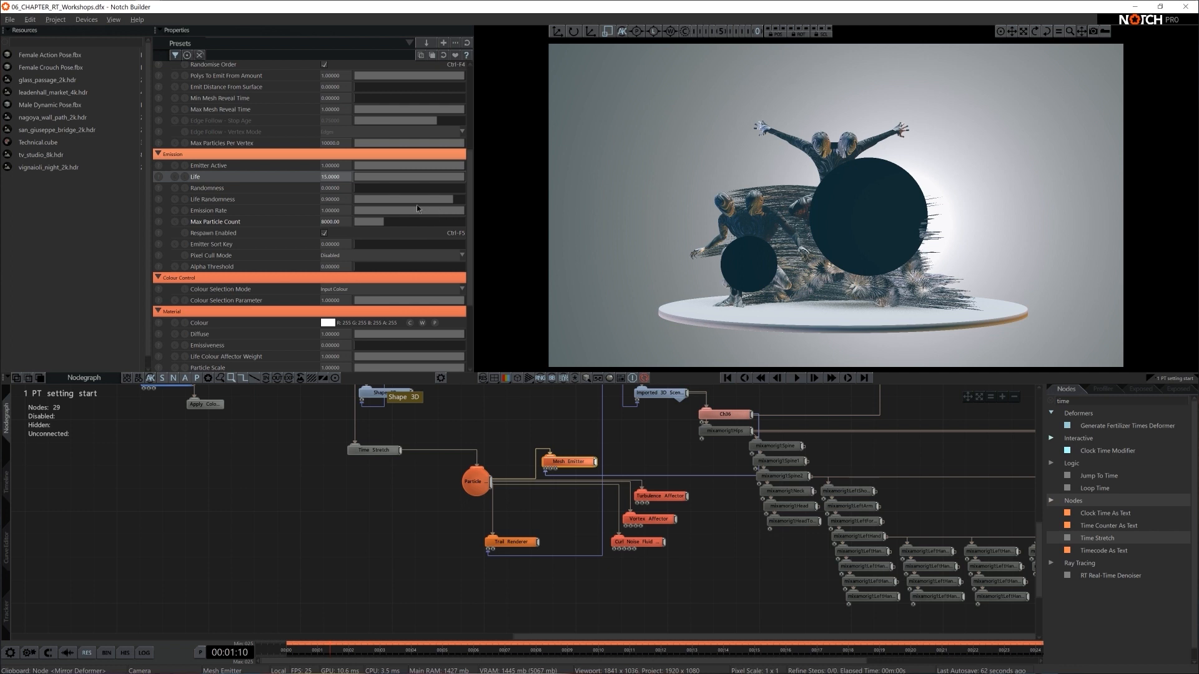
pyautogui.doubleClick(324, 210)
pyautogui.write('0.8')
pyautogui.press('Return')
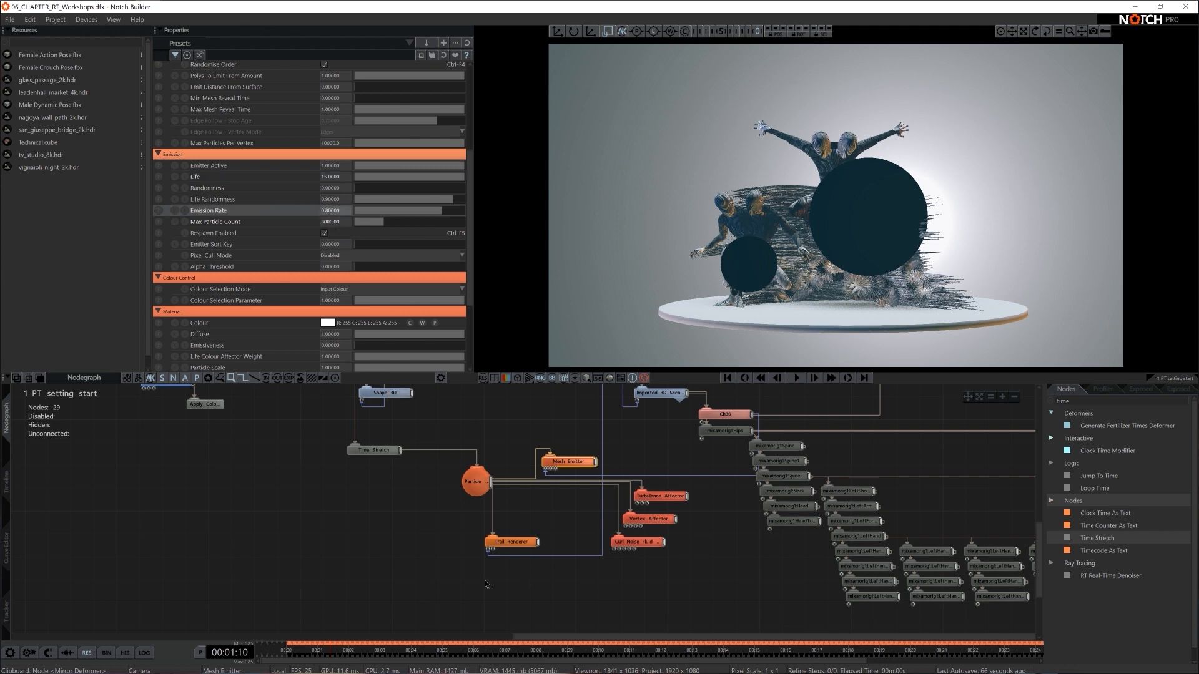
# - Set the Speed of the Time Stretch node feeding the particle system to 0.2
pyautogui.click(375, 450)
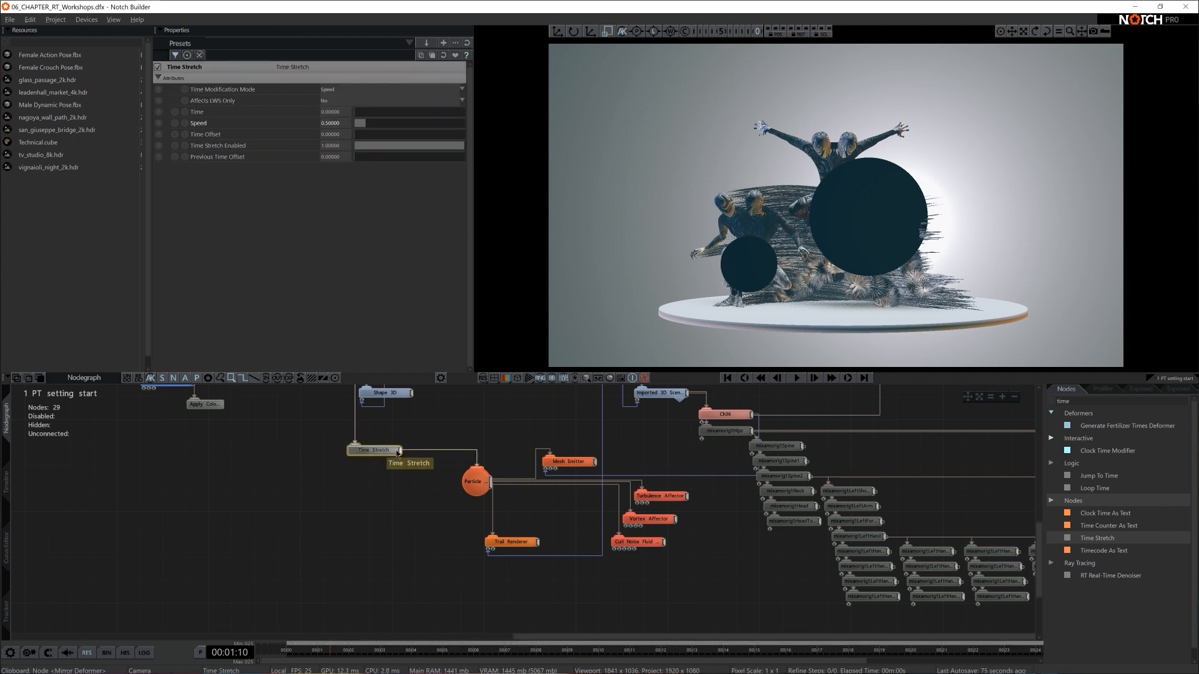
pyautogui.doubleClick(337, 124)
pyautogui.write('0.2')
pyautogui.press('Return')
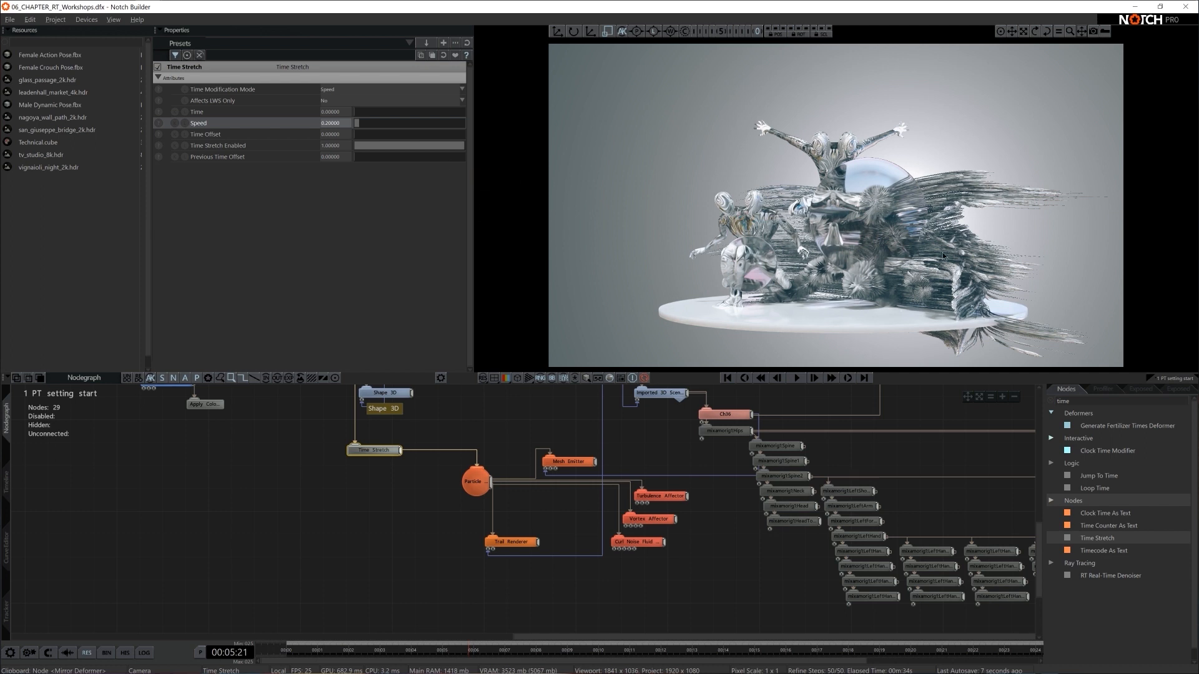
# - Set the Turbulence Affector's Rotation Heading to 202 to redirect the particle trails
pyautogui.click(677, 497)
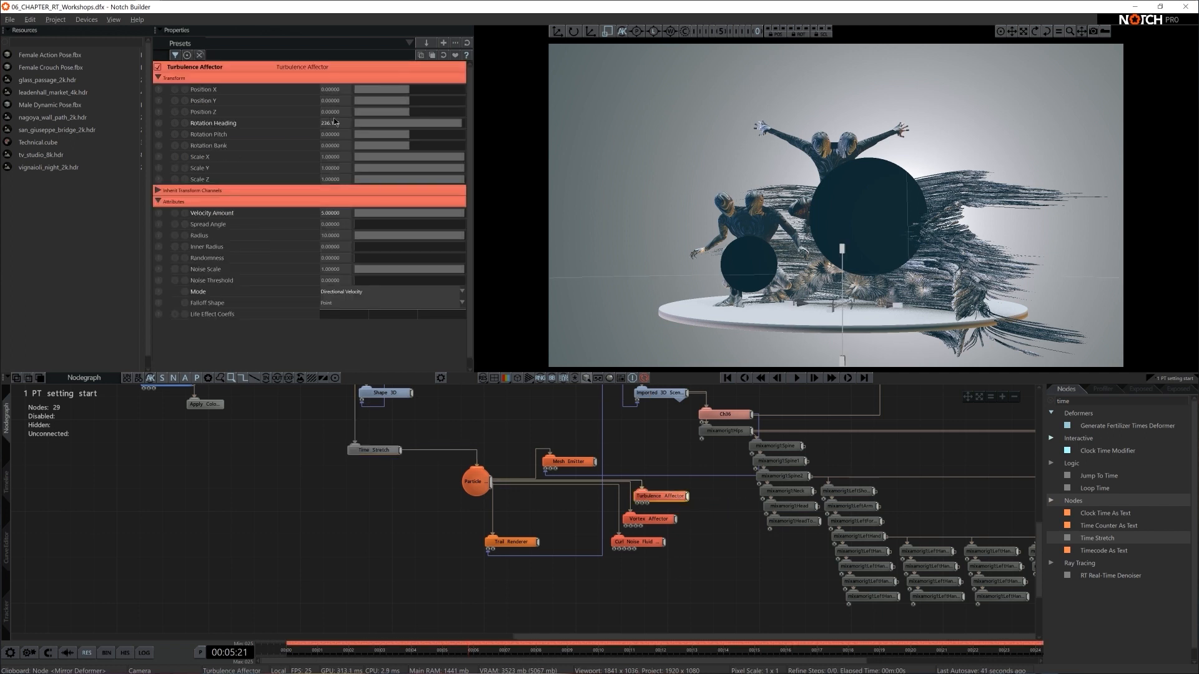
pyautogui.moveTo(454, 122); pyautogui.dragTo(453, 122)
pyautogui.click(332, 123)
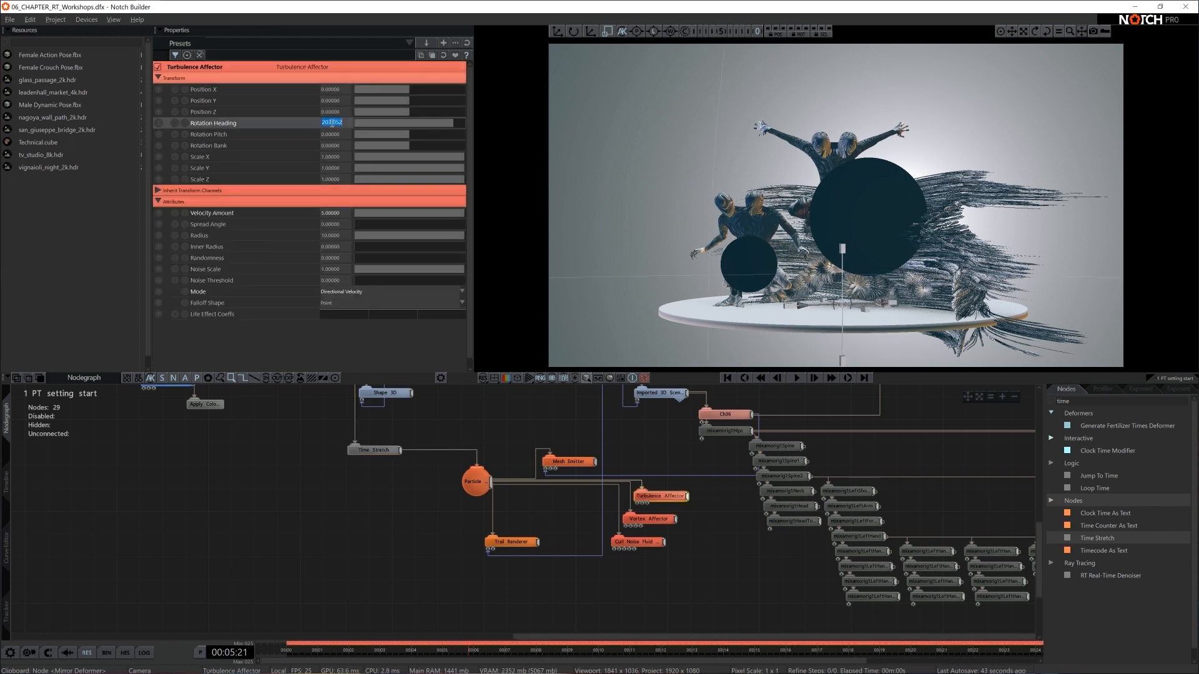
pyautogui.write('202')
pyautogui.press('Return')
# - Enlarge the Vortex Affector uniformly to a scale of about 0.29, then replay the trails from the start and pause them
pyautogui.click(663, 520)
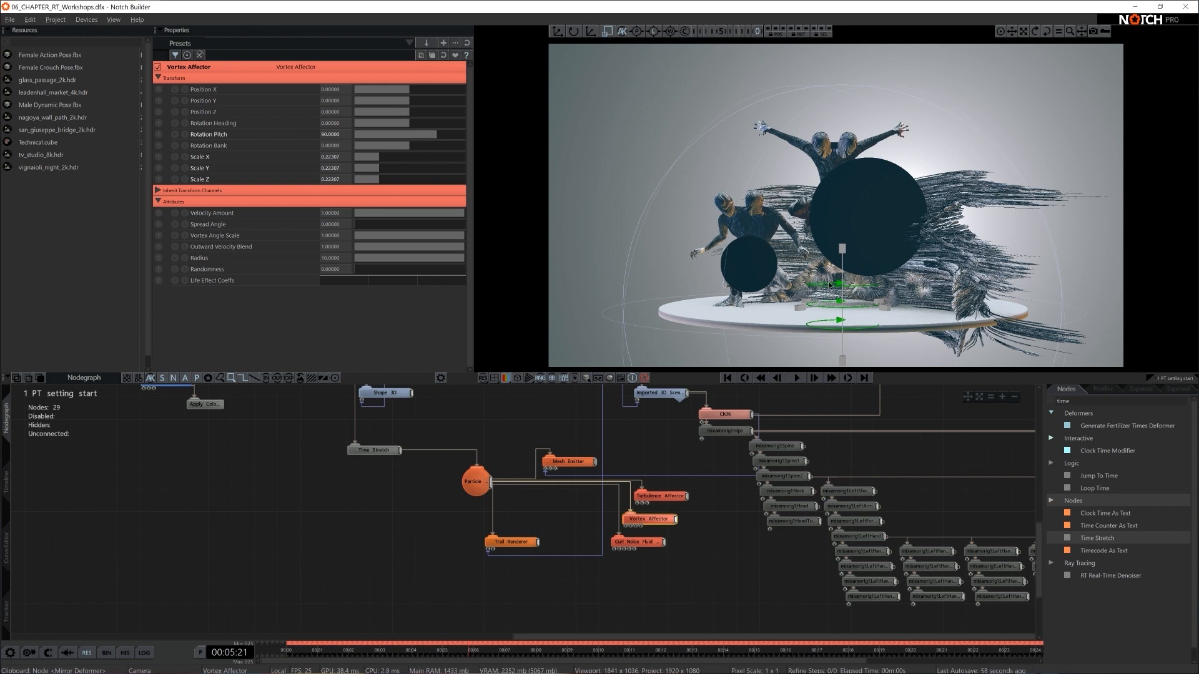
pyautogui.moveTo(847, 242); pyautogui.dragTo(849, 238)
pyautogui.press('Home')
pyautogui.press('space')
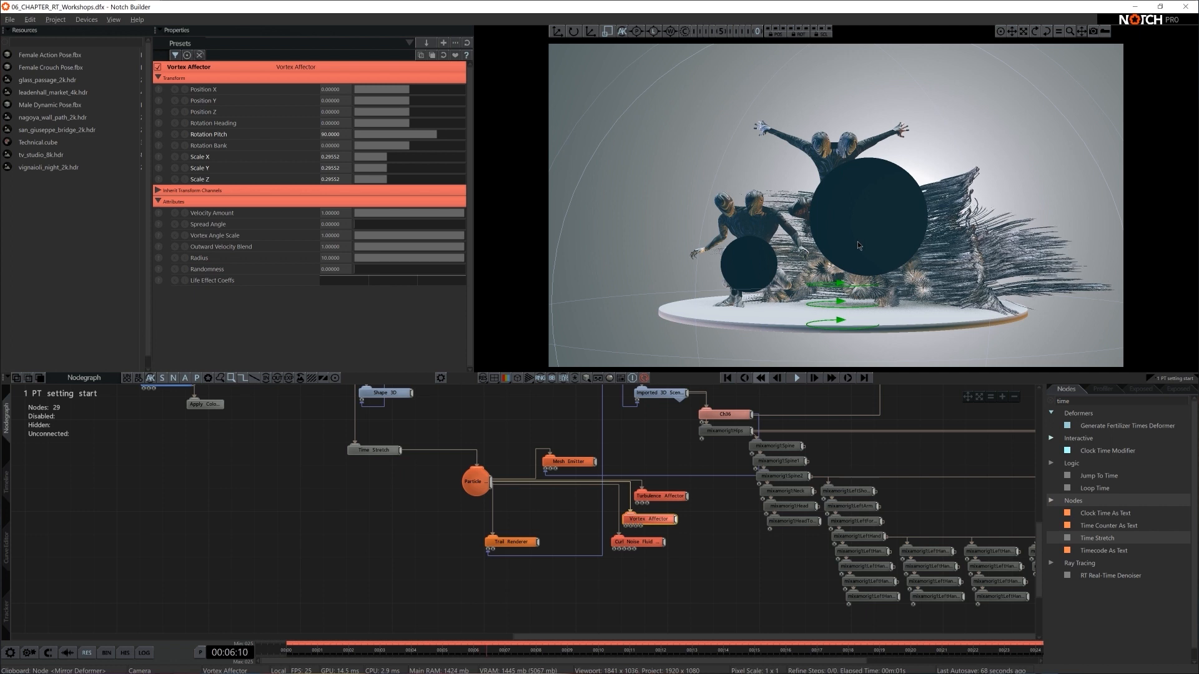
pyautogui.press('space')
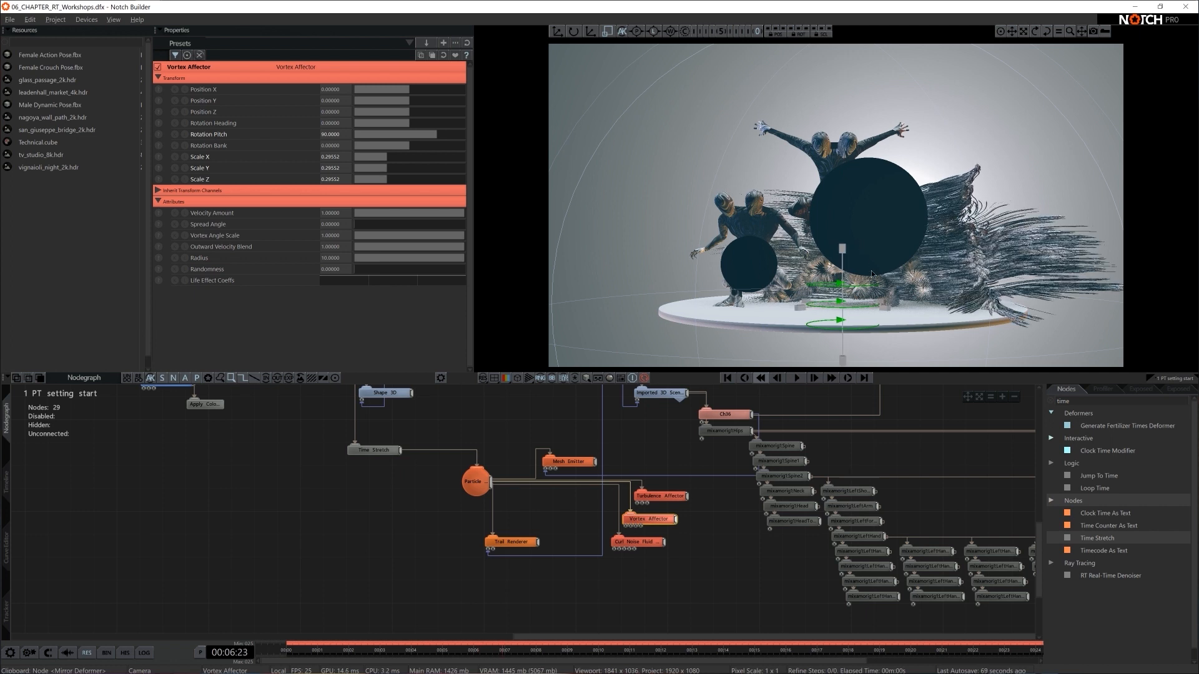
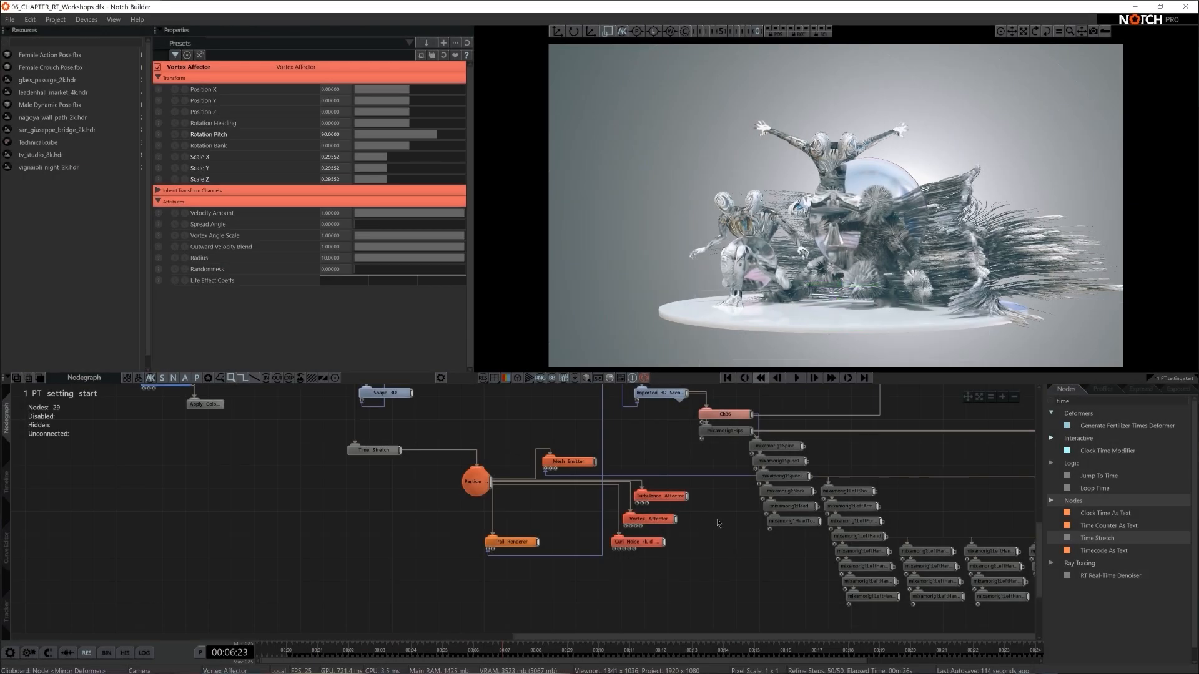
# - Review the trails from the orbit view, then move the Male Dynamic Pose scene node into open space in the nodegraph
pyautogui.click(746, 483)
pyautogui.scroll(-8, 862, 291)
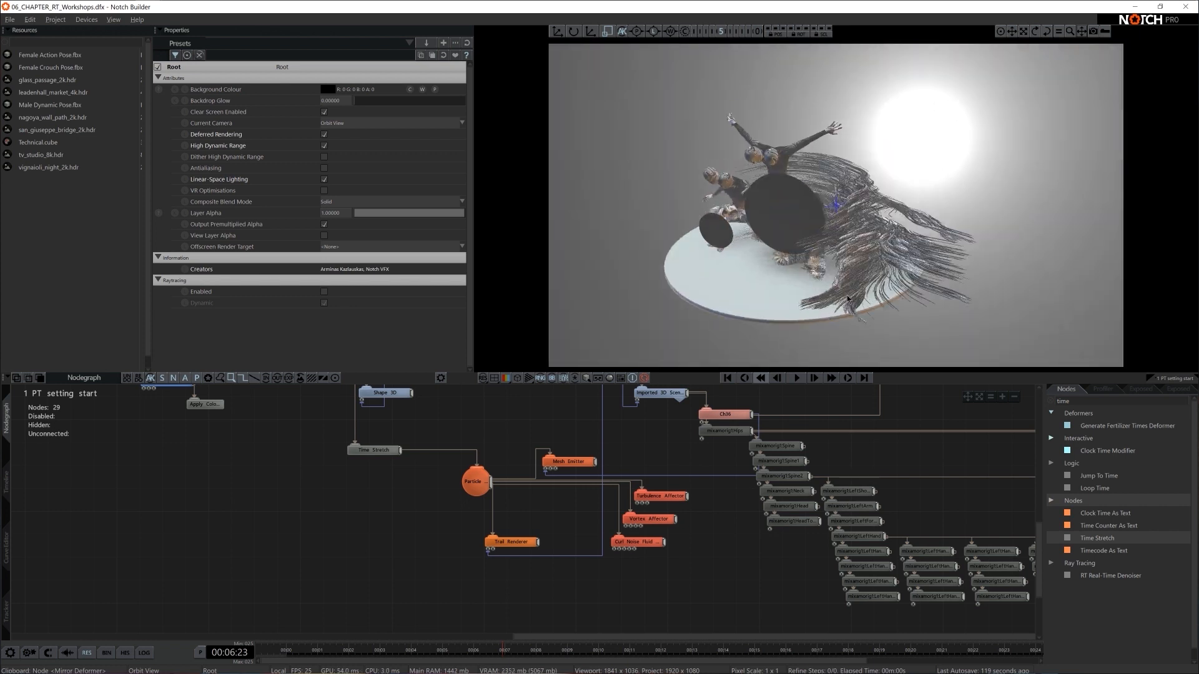
pyautogui.scroll(4, 840, 299)
pyautogui.moveTo(840, 299); pyautogui.dragTo(896, 320, button='right')
pyautogui.moveTo(846, 280); pyautogui.dragTo(892, 273, button='right')
pyautogui.scroll(-2, 673, 516)
pyautogui.moveTo(670, 439); pyautogui.dragTo(680, 615, button='middle')
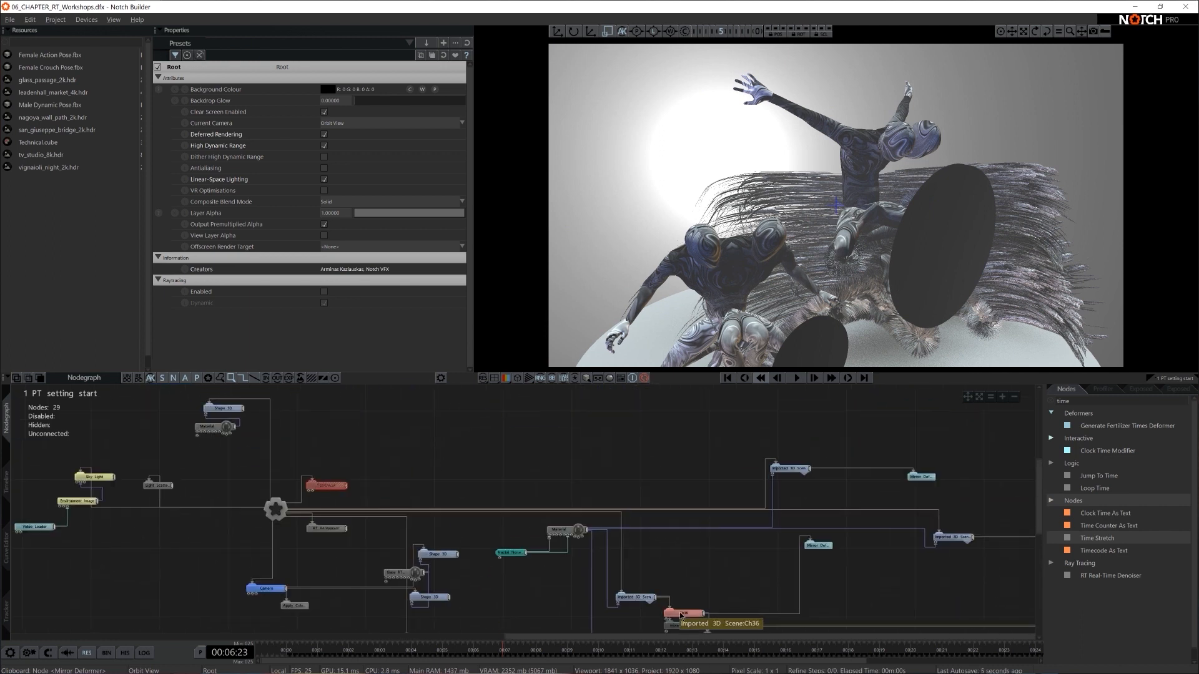
pyautogui.click(650, 602)
pyautogui.moveTo(467, 466); pyautogui.dragTo(501, 467, button='middle')
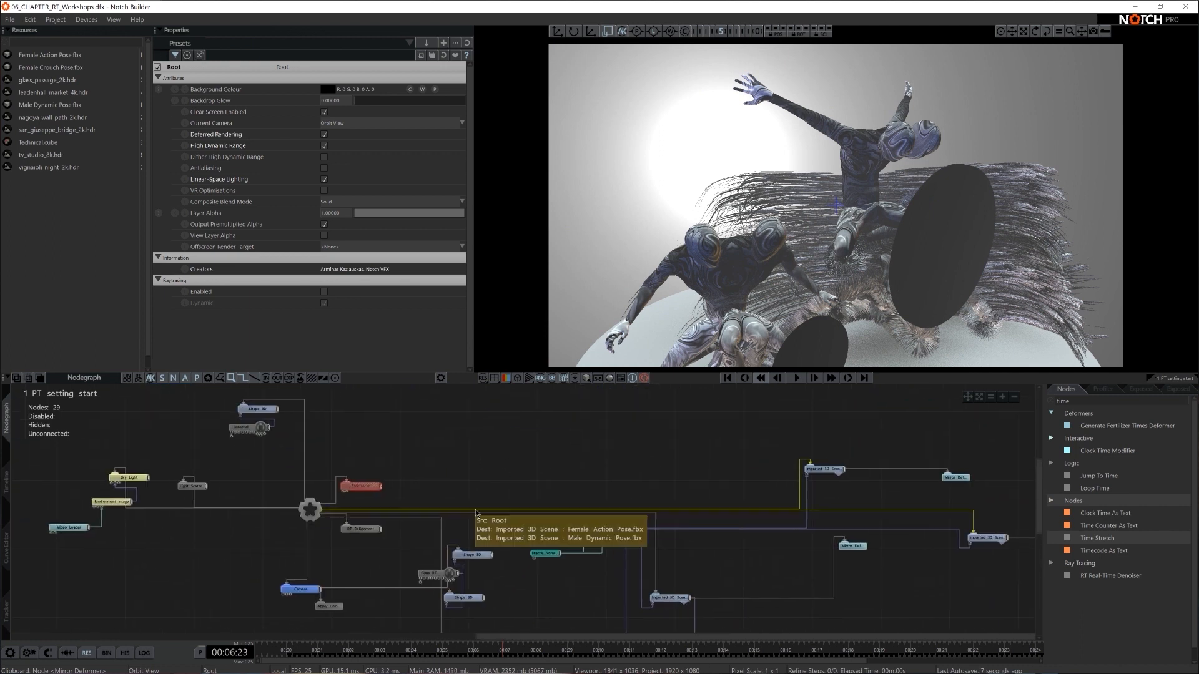
pyautogui.click(836, 467)
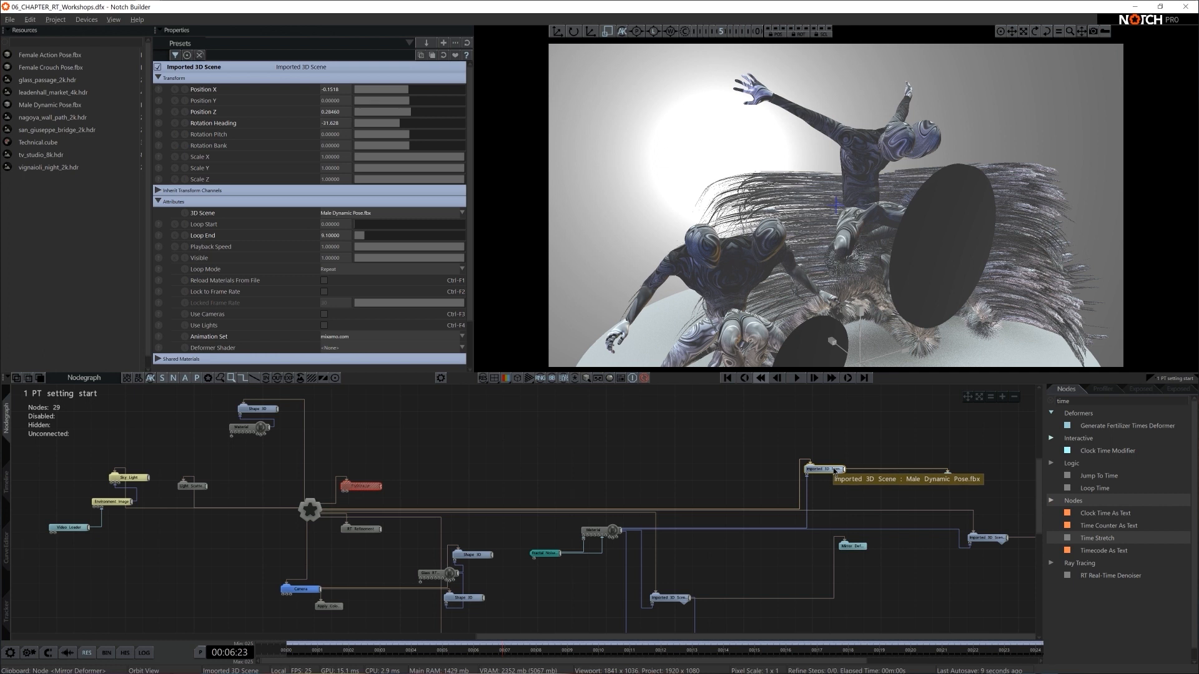
pyautogui.moveTo(835, 468); pyautogui.dragTo(637, 392)
pyautogui.moveTo(719, 414); pyautogui.dragTo(673, 459, button='middle')
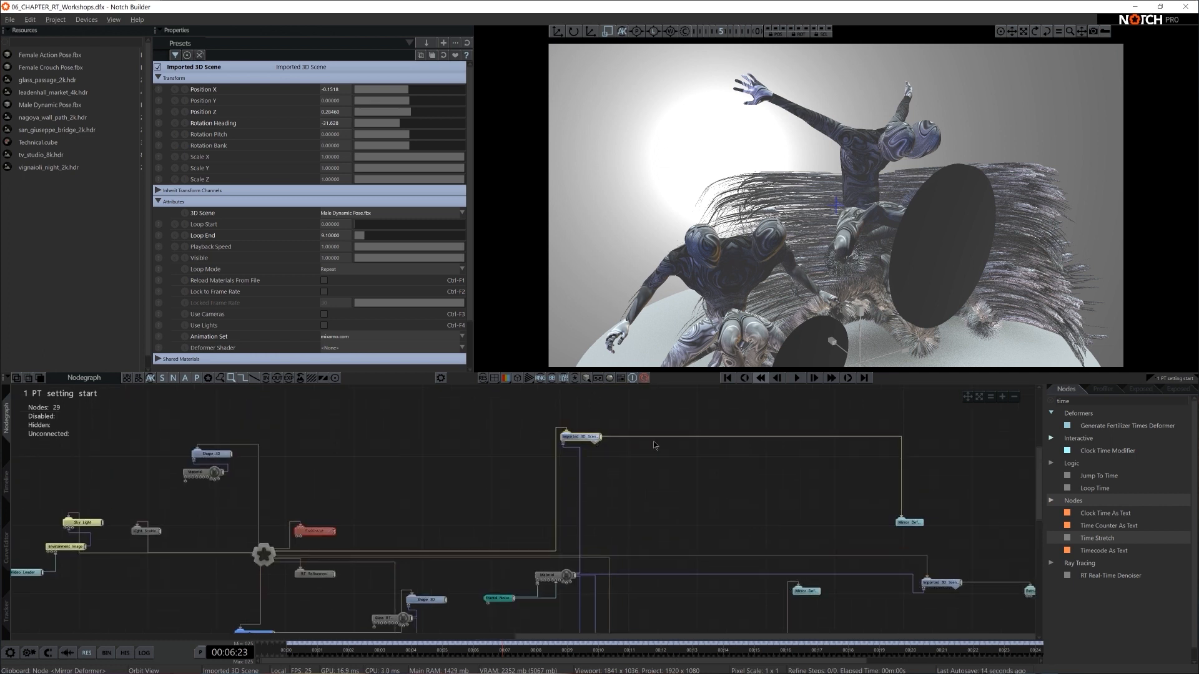
# - Add a Clone To Volume node, connect it to the Root, and place it beside the Male Dynamic Pose node
pyautogui.doubleClick(1080, 399)
pyautogui.press('BackSpace')
pyautogui.write('clone to vo')
pyautogui.moveTo(1102, 426); pyautogui.dragTo(374, 444)
pyautogui.moveTo(302, 498); pyautogui.dragTo(370, 444)
pyautogui.moveTo(382, 446); pyautogui.dragTo(485, 446)
# - Feed the Male Dynamic Pose scene into the Clone To Volume node as its source mesh, and space the two nodes apart
pyautogui.click(585, 441)
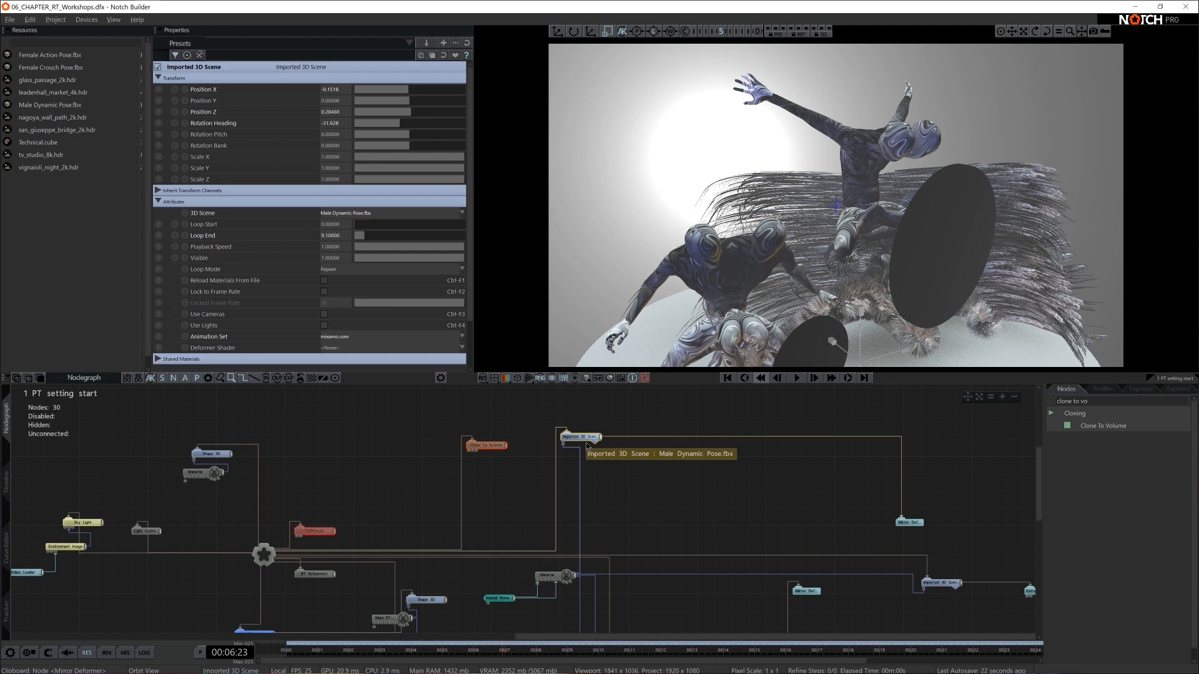
pyautogui.doubleClick(587, 443)
pyautogui.moveTo(470, 451); pyautogui.dragTo(468, 452)
pyautogui.click(594, 443)
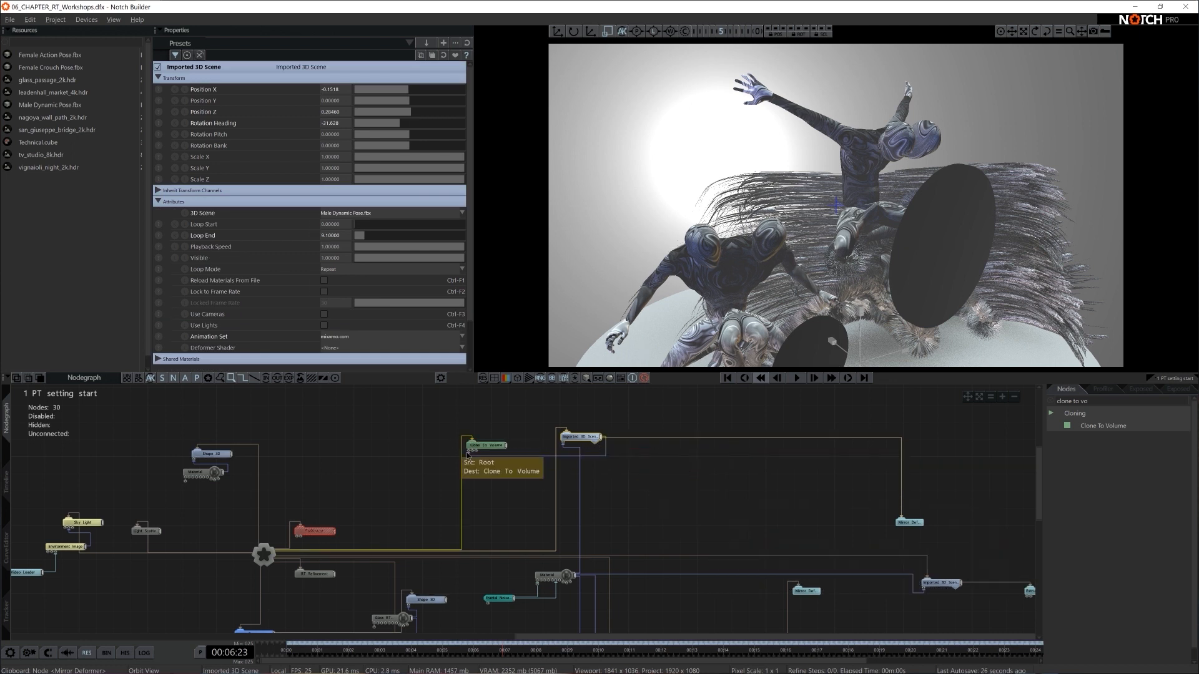
pyautogui.moveTo(479, 447); pyautogui.dragTo(479, 412)
pyautogui.moveTo(578, 438); pyautogui.dragTo(604, 473)
# - Add a Shape 3D node and attach it to the Clone To Volume node as the cloned geometry
pyautogui.click(1118, 403)
pyautogui.press('BackSpace')
pyautogui.write('shaoe')
pyautogui.press('BackSpace')
pyautogui.press('BackSpace')
pyautogui.press('BackSpace')
pyautogui.write('ape')
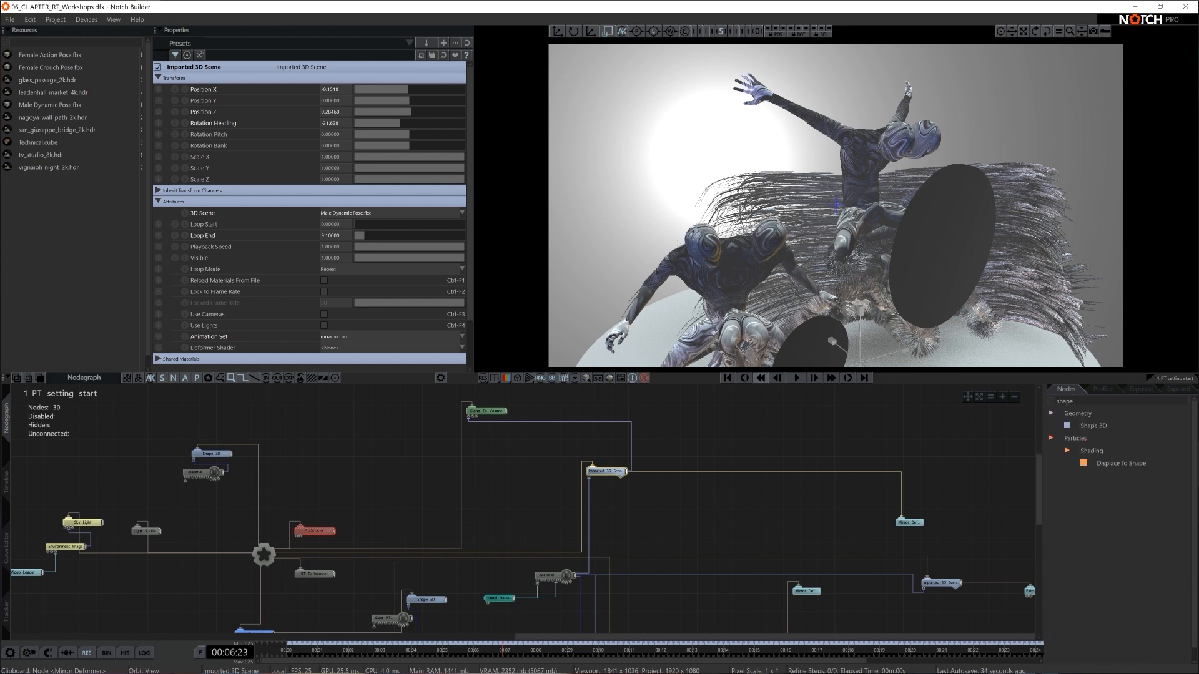
pyautogui.moveTo(1093, 425); pyautogui.dragTo(540, 407)
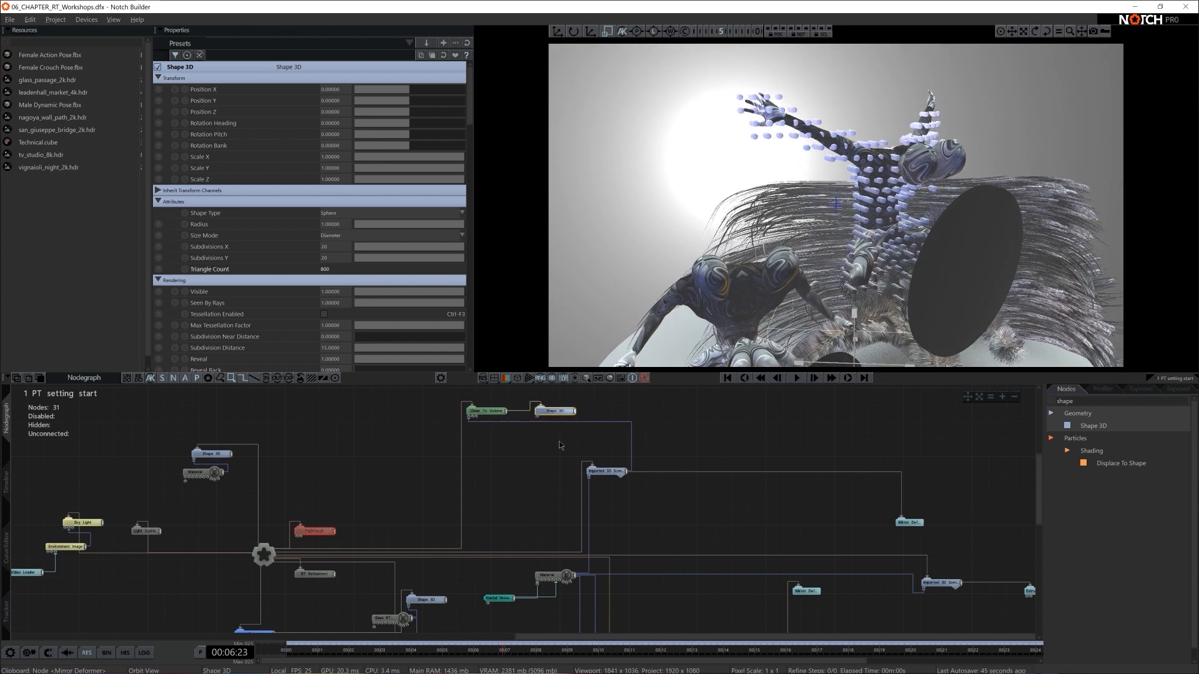
# - Enable Rotate Clones By Normals and disable Scale Clones By Voxel Size on the Clone To Volume node
pyautogui.click(500, 413)
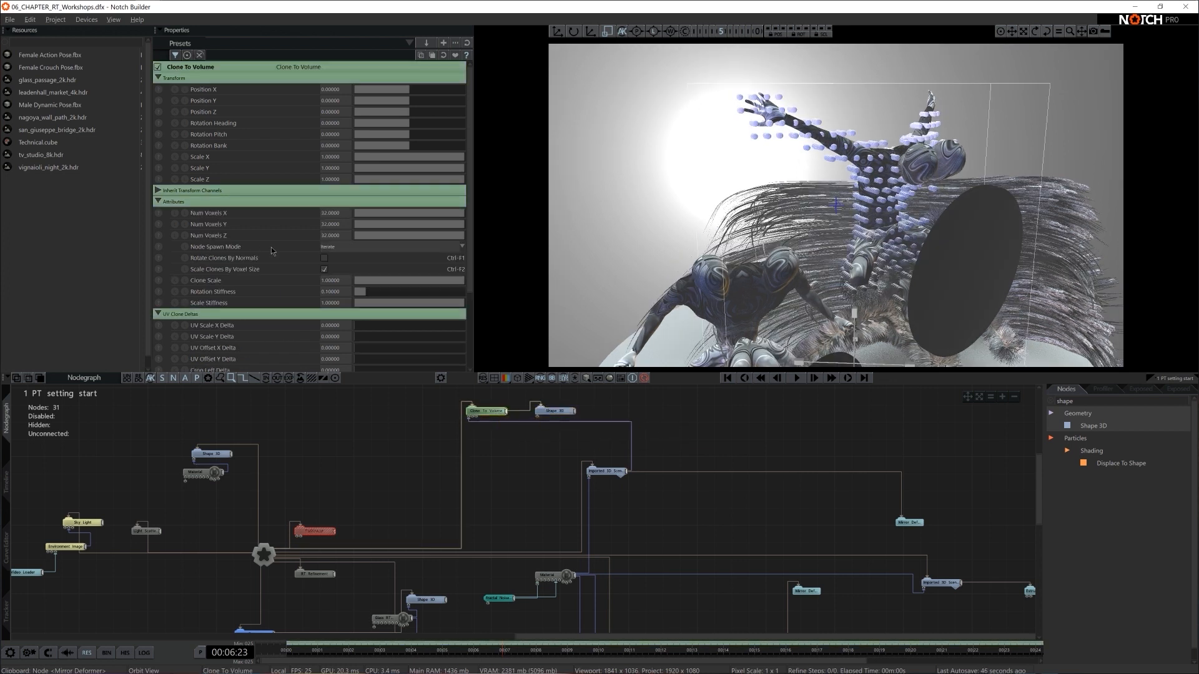
pyautogui.click(324, 258)
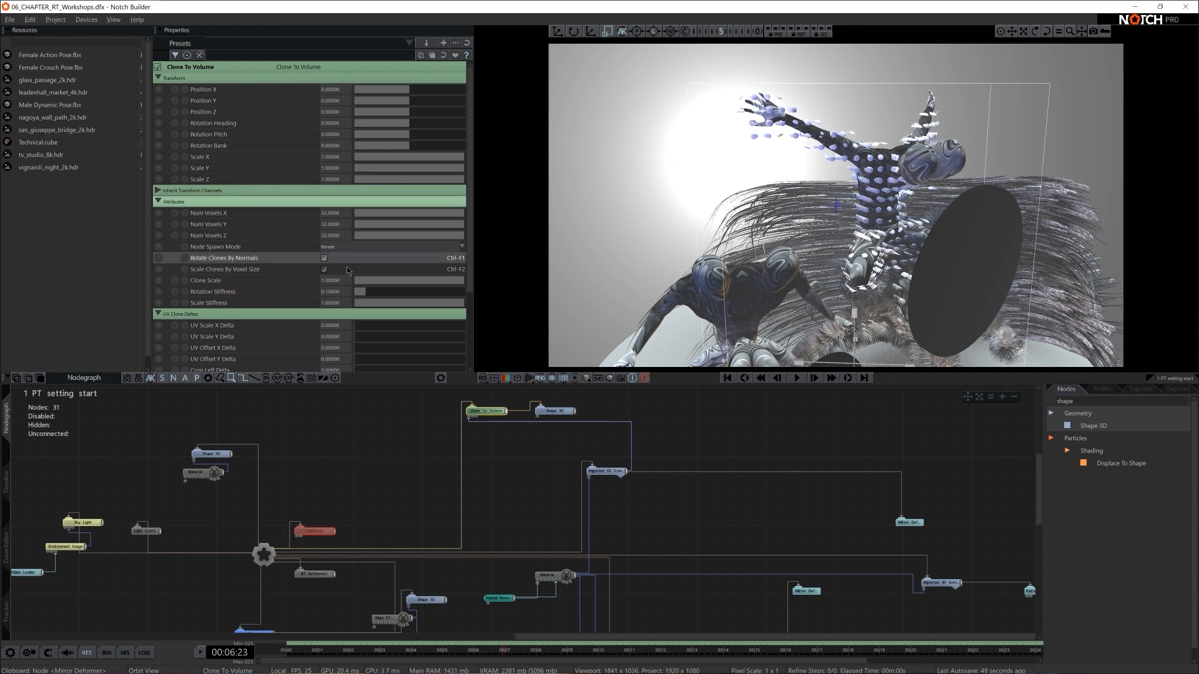
pyautogui.click(325, 269)
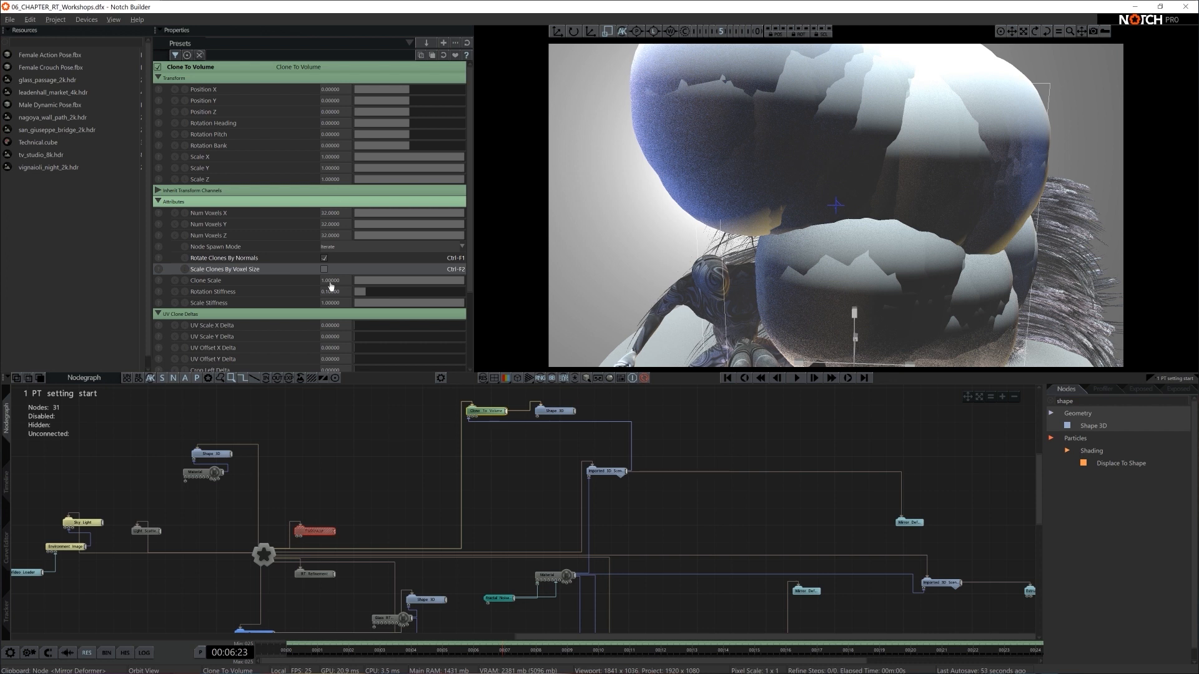
# - Reduce the Clone To Volume node's Clone Scale to 0.02
pyautogui.moveTo(393, 279); pyautogui.dragTo(372, 282)
pyautogui.doubleClick(329, 282)
pyautogui.write('0.2')
pyautogui.press('Return')
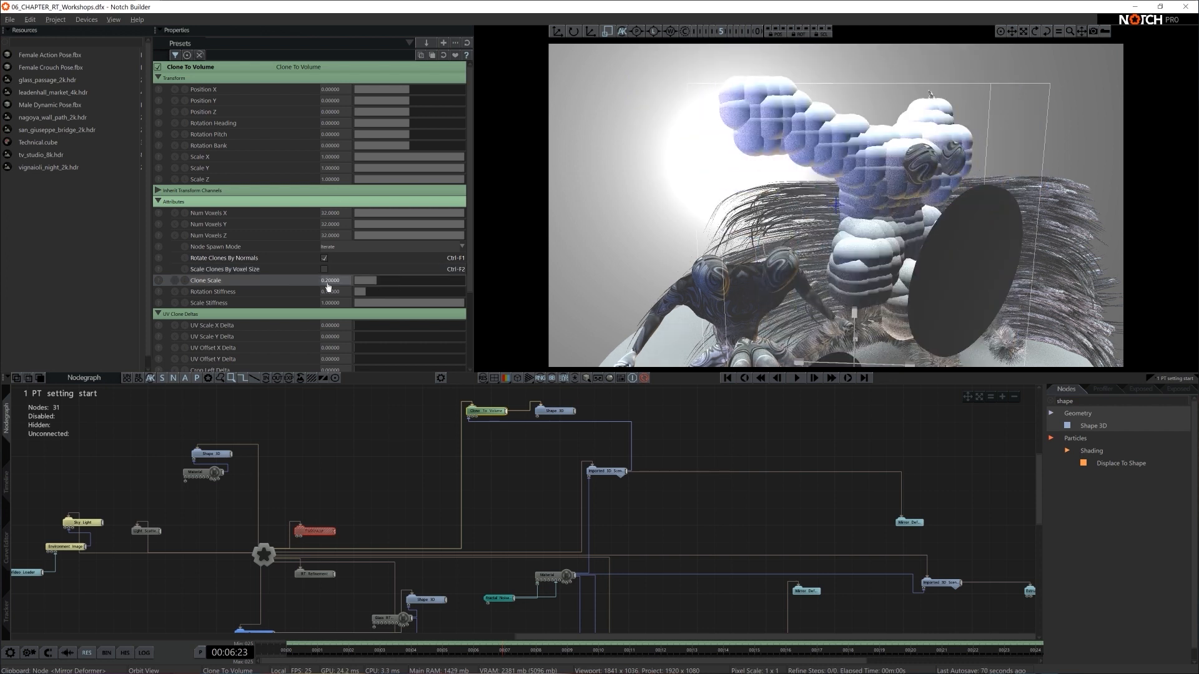
pyautogui.moveTo(370, 284); pyautogui.dragTo(363, 285)
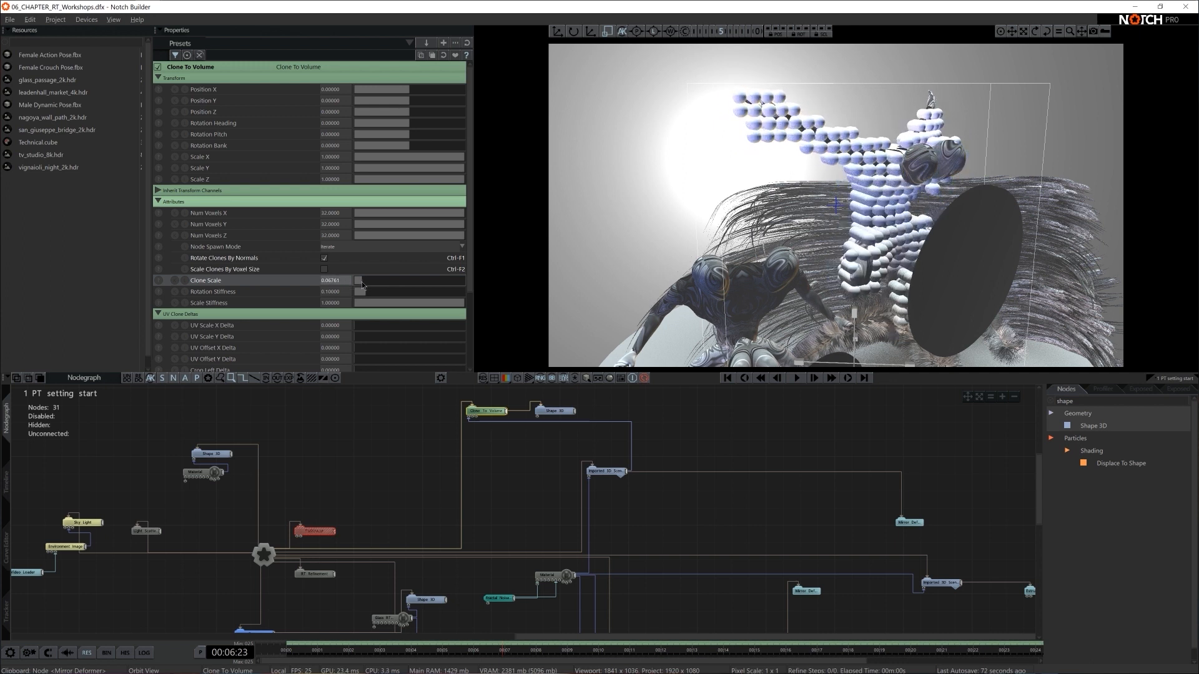
pyautogui.doubleClick(343, 280)
pyautogui.write('0.02')
pyautogui.press('Return')
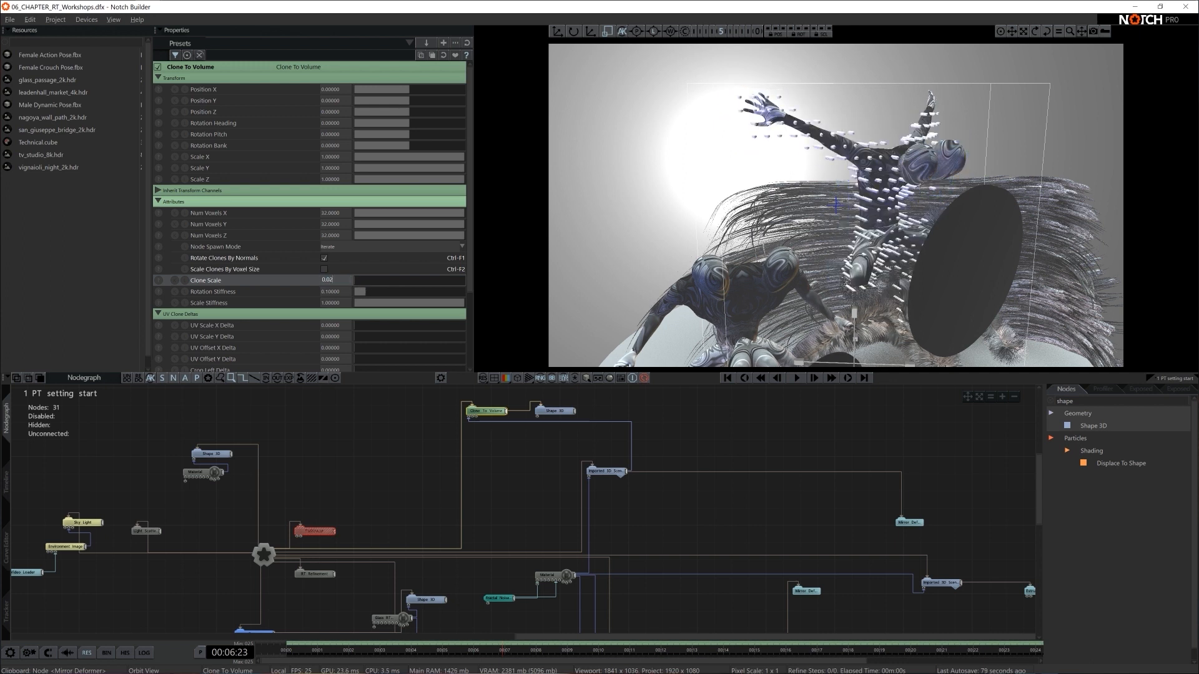
# - Add a cloning Turbulence Effector, connect it to the Clone To Volume node, and place it below that node
pyautogui.press('BackSpace')
pyautogui.press('BackSpace')
pyautogui.press('BackSpace')
pyautogui.press('BackSpace')
pyautogui.write('turb')
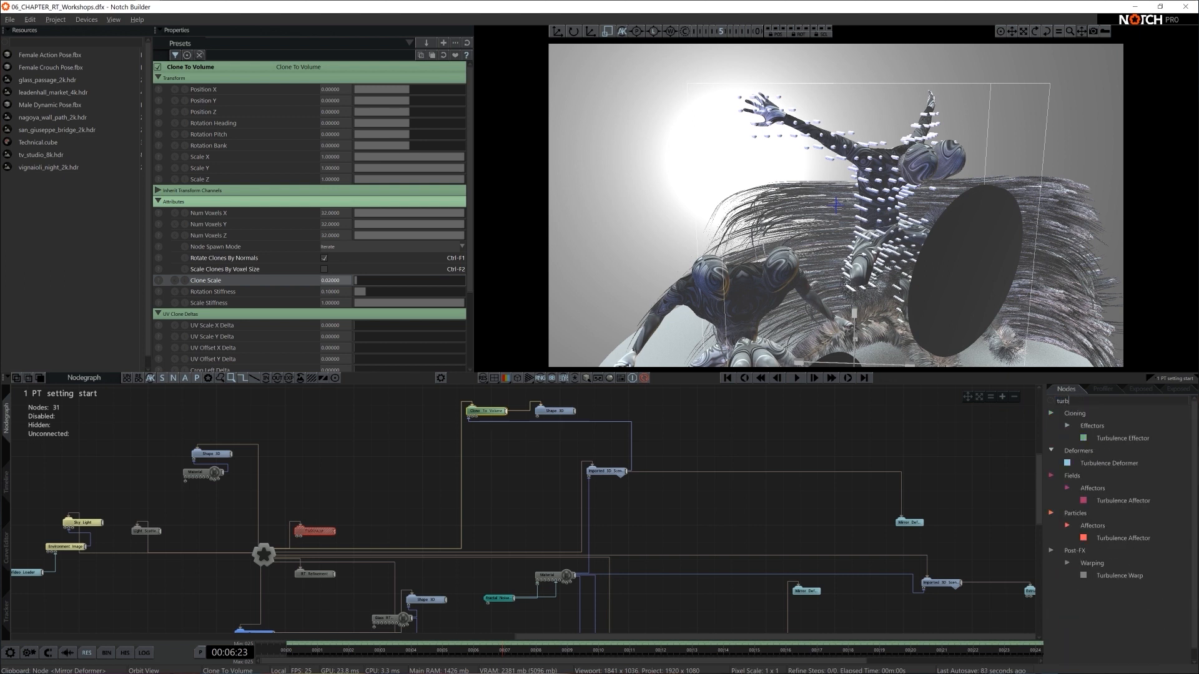
pyautogui.moveTo(1124, 438)
pyautogui.mouseDown()
pyautogui.moveTo(491, 442)
pyautogui.moveTo(600, 462)
pyautogui.moveTo(511, 425)
pyautogui.mouseUp()
pyautogui.scroll(1, 606, 467)
pyautogui.moveTo(554, 460); pyautogui.dragTo(518, 466)
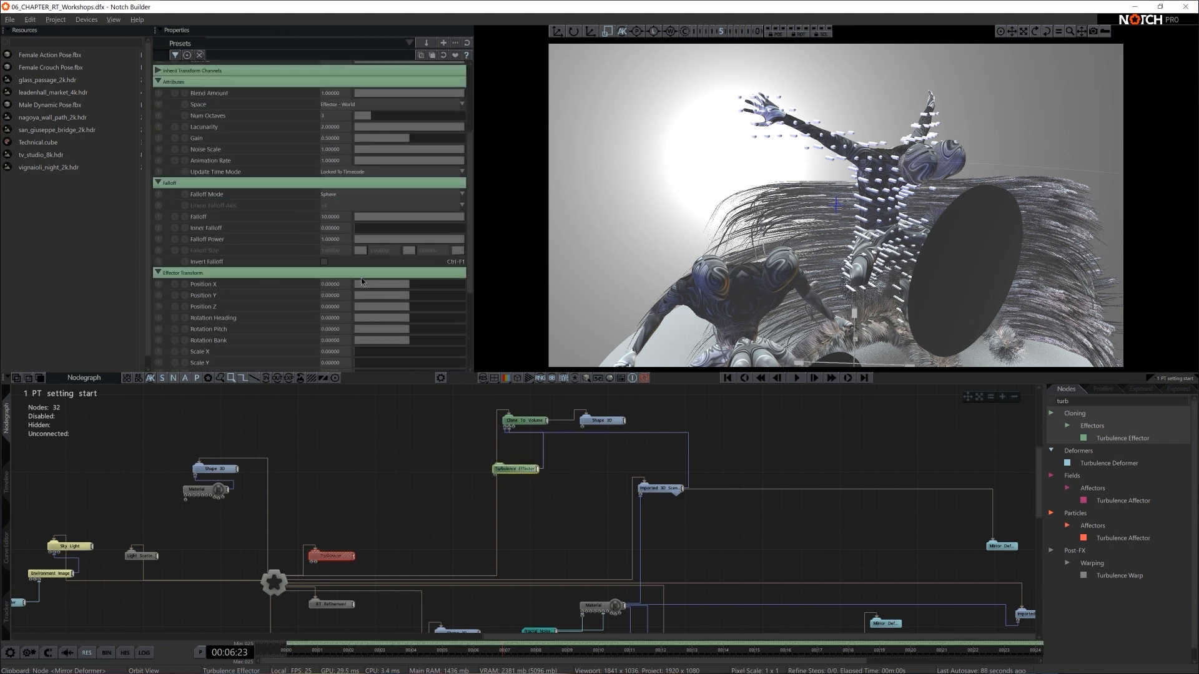
# - Enable Uniform Scale on the Turbulence Effector and set its effector Scale X to about -0.56
pyautogui.scroll(-5, 330, 299)
pyautogui.click(324, 336)
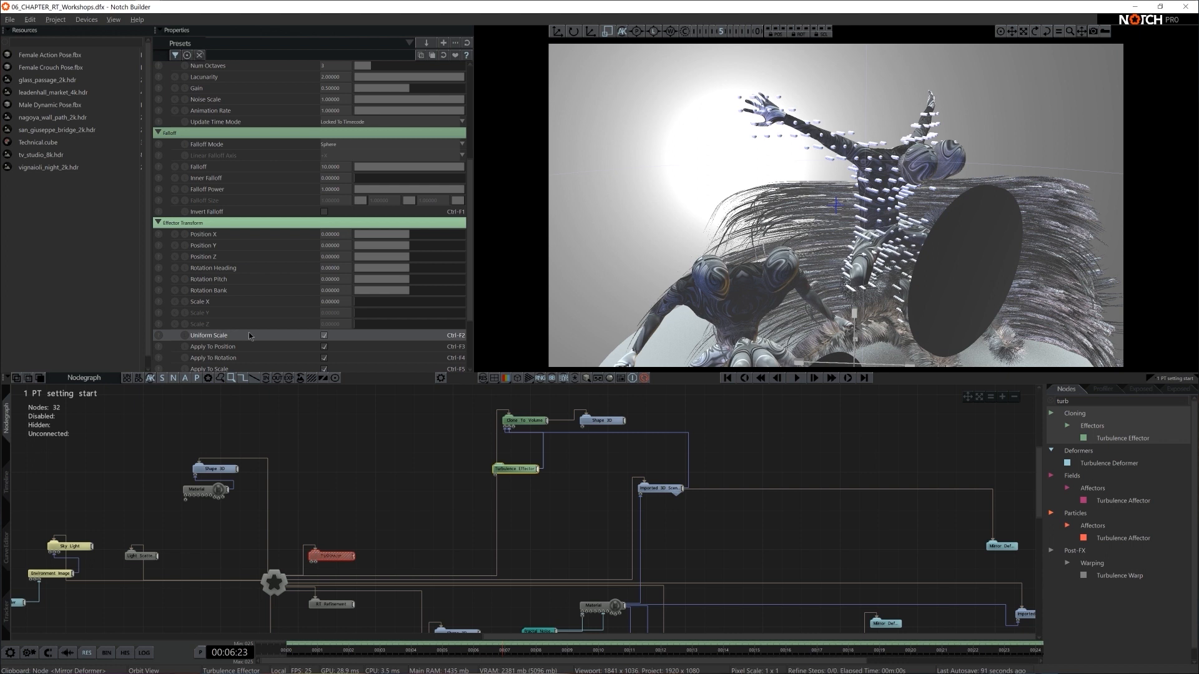
pyautogui.moveTo(359, 306)
pyautogui.mouseDown()
pyautogui.moveTo(375, 307)
pyautogui.moveTo(292, 308)
pyautogui.mouseUp()
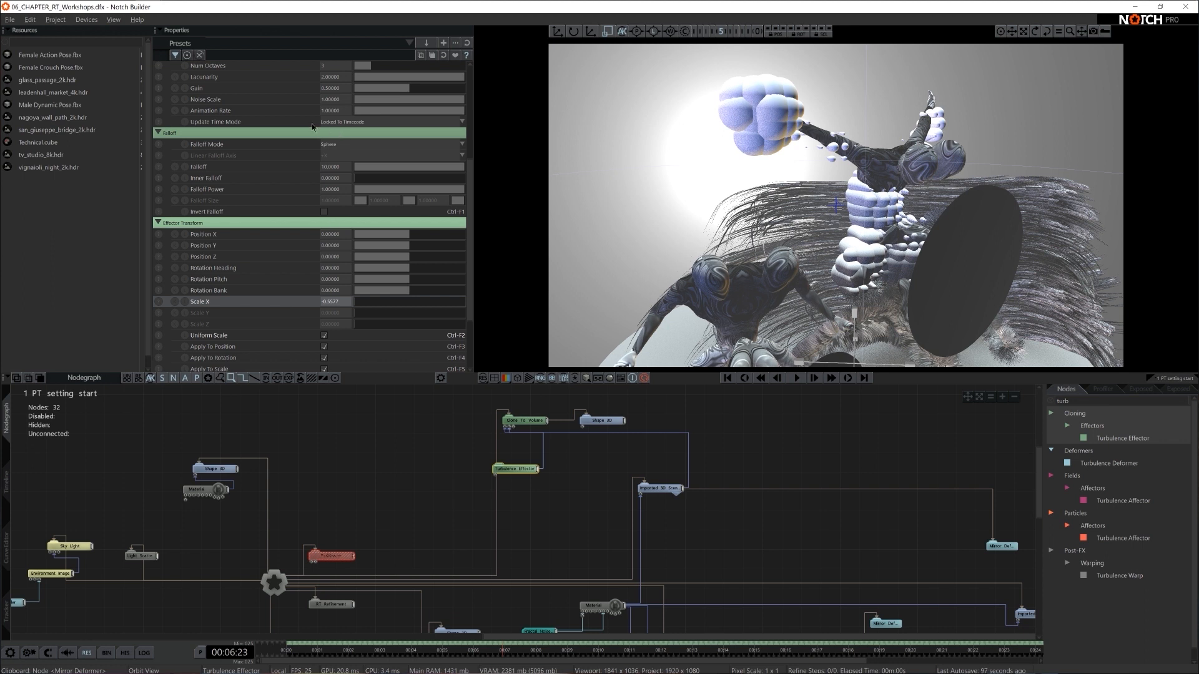
# - Set the Turbulence Effector's Animation Rate to 0 and its Gain to 0.8
pyautogui.moveTo(404, 114); pyautogui.dragTo(206, 122)
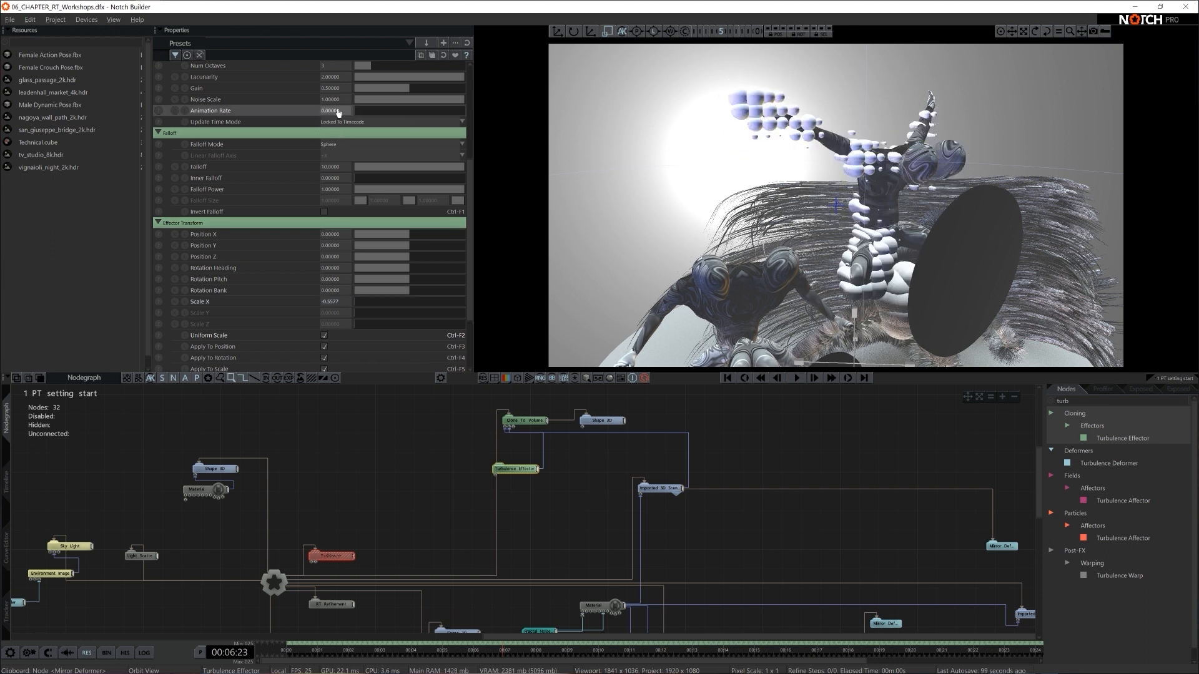
pyautogui.scroll(3, 403, 175)
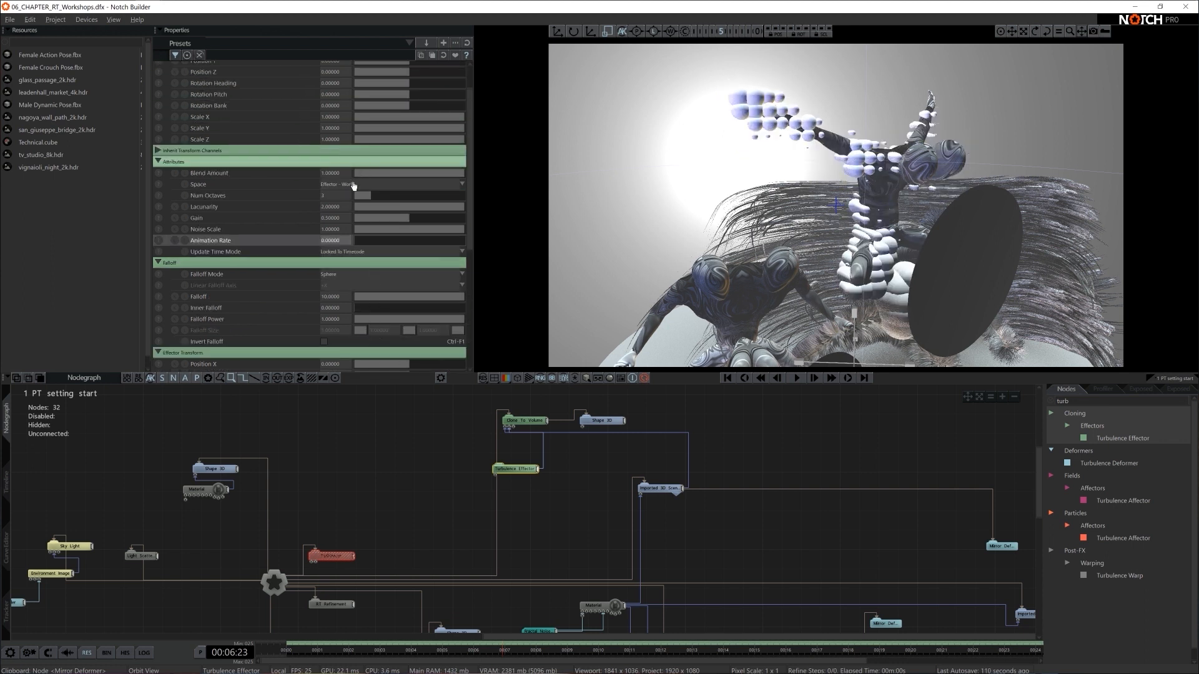
pyautogui.moveTo(381, 218); pyautogui.dragTo(437, 222)
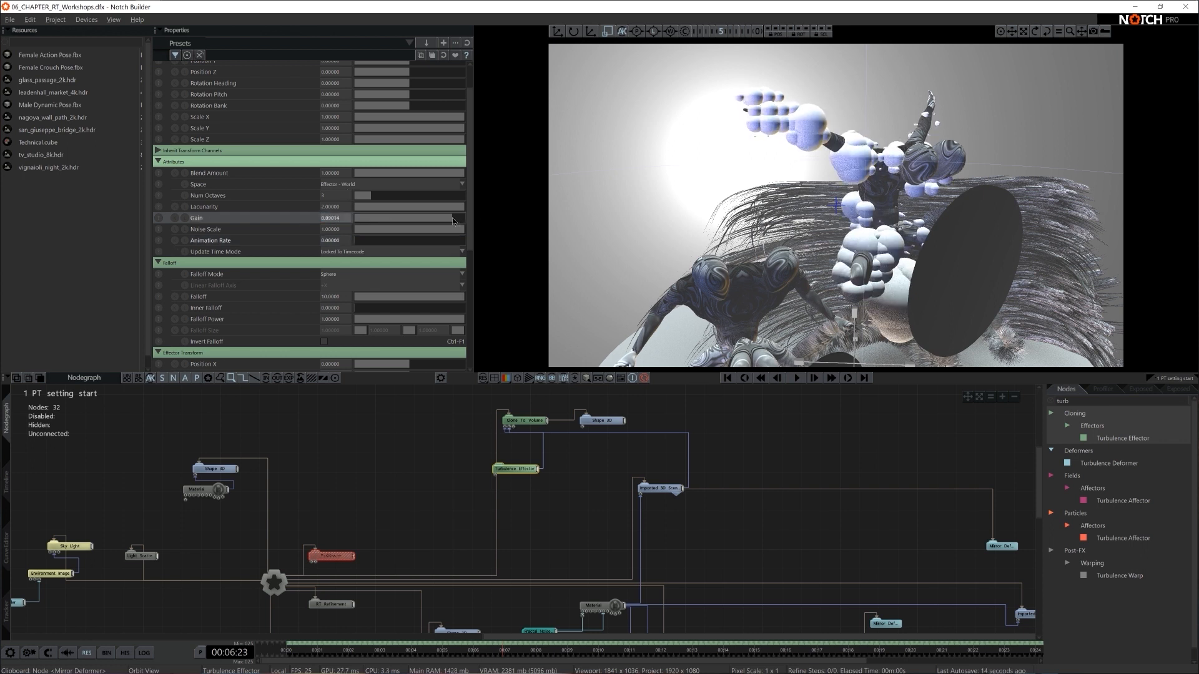
pyautogui.doubleClick(337, 215)
pyautogui.write('0.8')
pyautogui.press('Return')
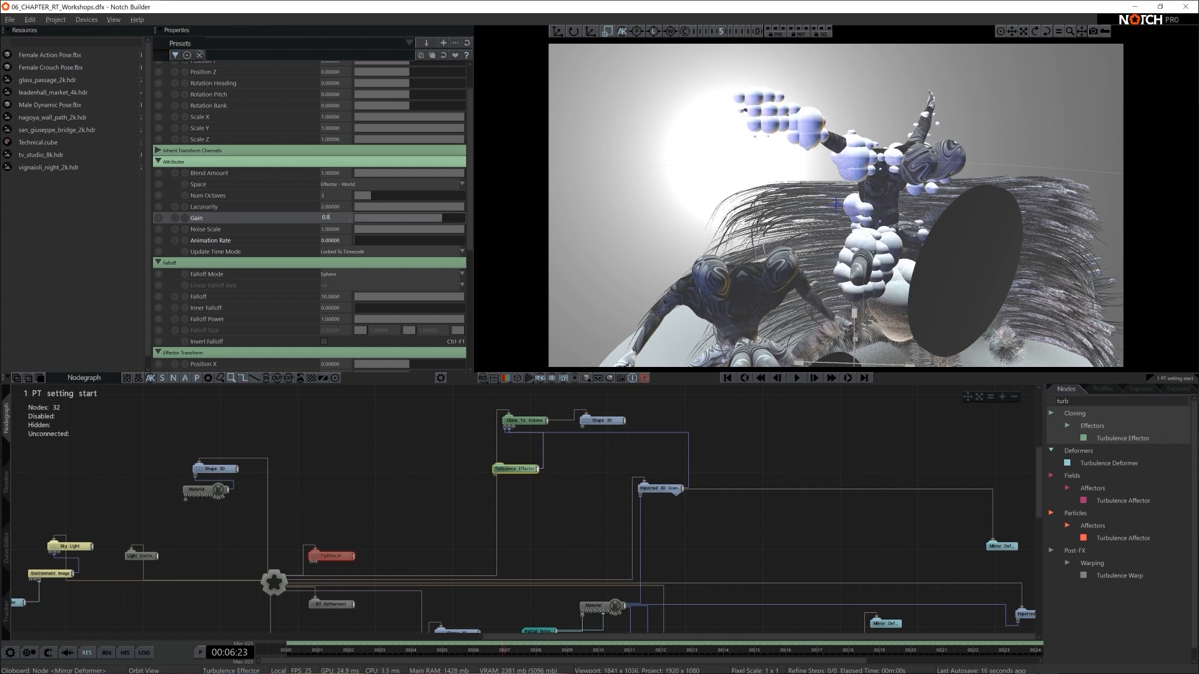
# - Set the Turbulence Effector's Num Octaves to 5
pyautogui.doubleClick(338, 196)
pyautogui.write('5')
pyautogui.press('Return')
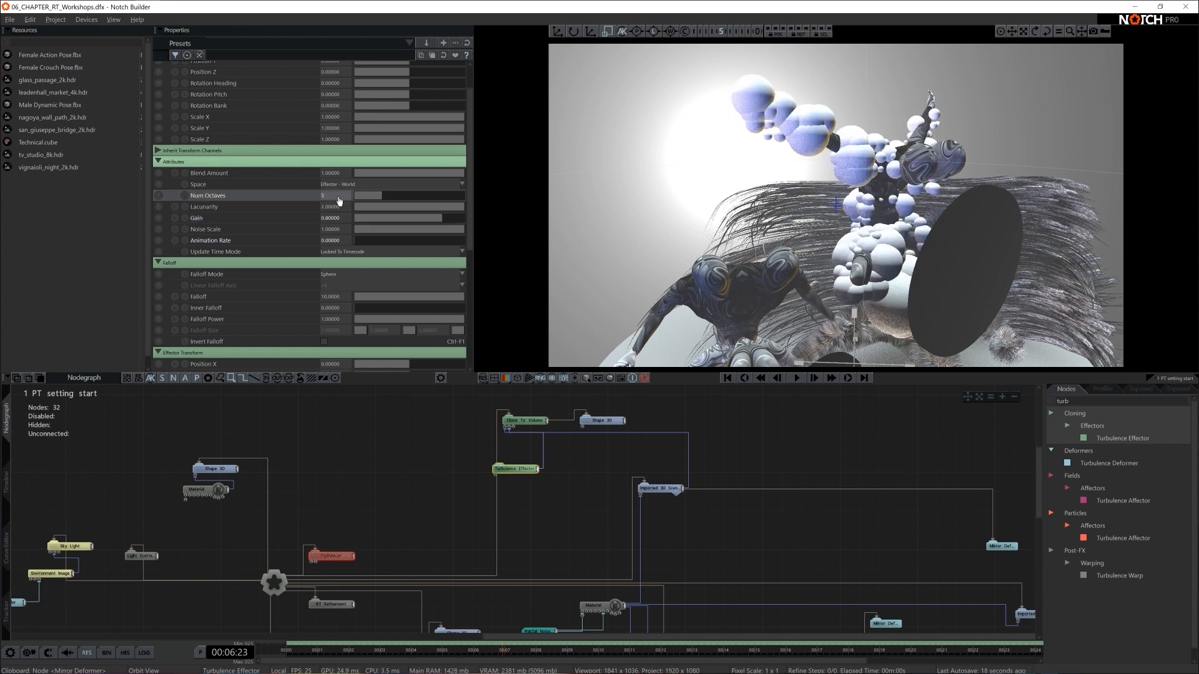
# - Look through the scene camera and set the Turbulence Effector's uniform effector scale to -0.35
pyautogui.press('0')
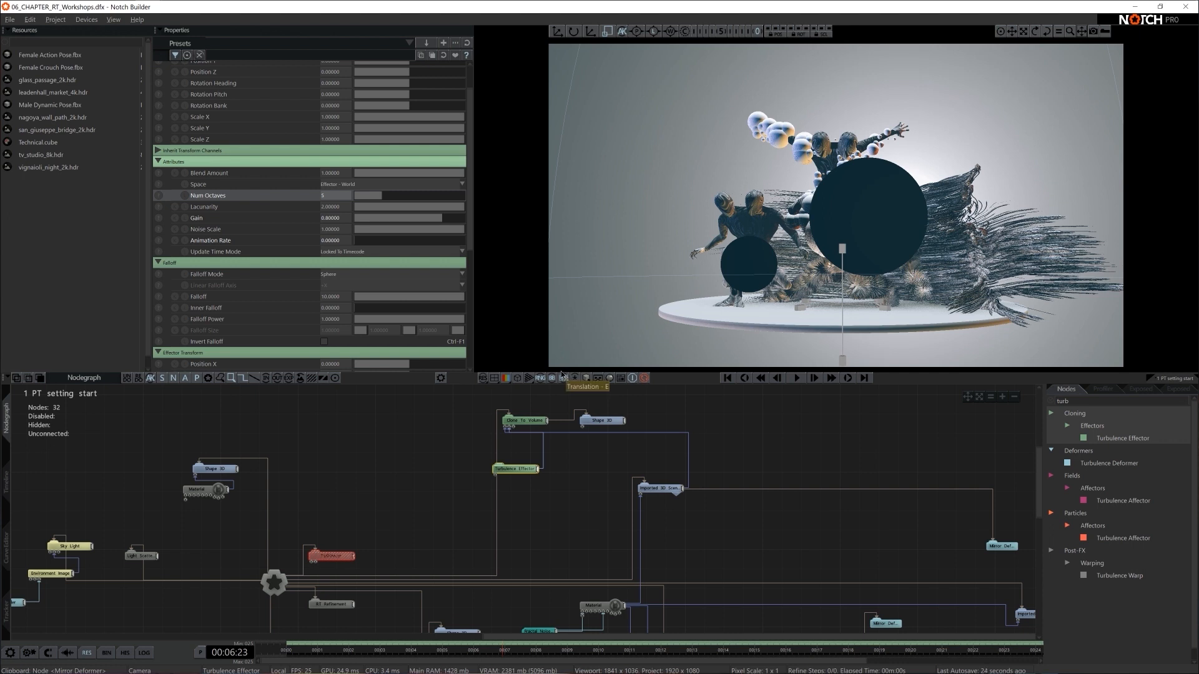
pyautogui.scroll(-6, 346, 256)
pyautogui.moveTo(357, 223)
pyautogui.mouseDown()
pyautogui.moveTo(368, 221)
pyautogui.moveTo(345, 228)
pyautogui.mouseUp()
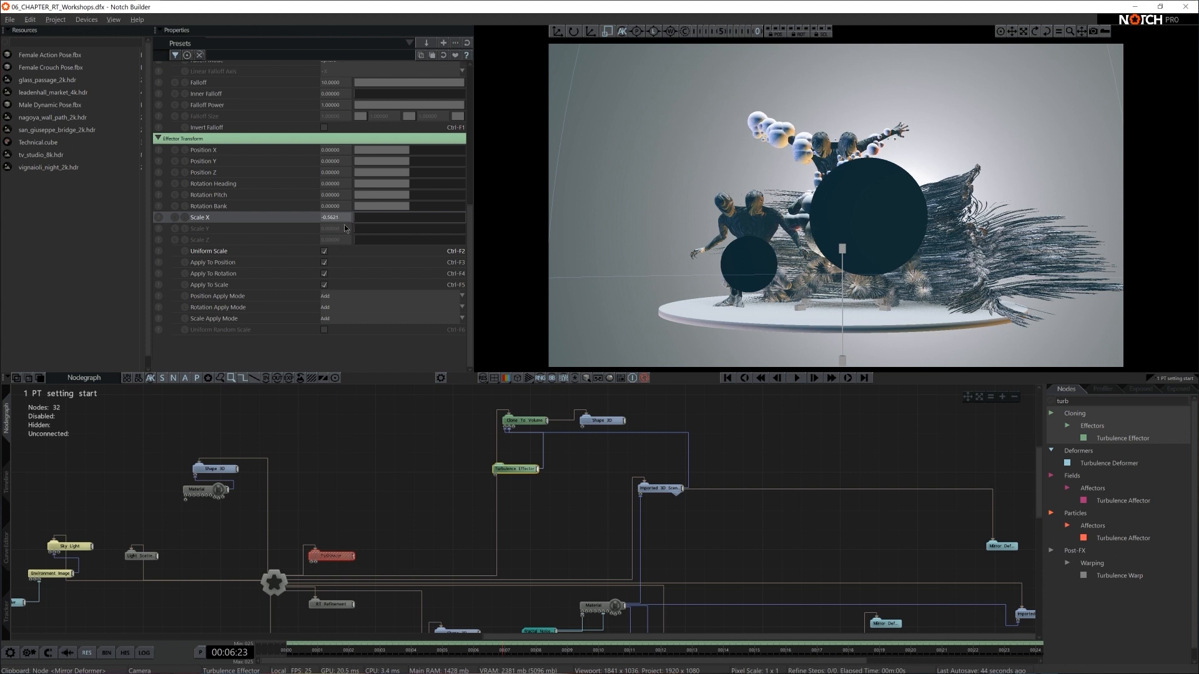
pyautogui.doubleClick(348, 217)
pyautogui.write('-0.5')
pyautogui.press('Return')
pyautogui.doubleClick(337, 219)
pyautogui.write('-0.35')
pyautogui.press('Return')
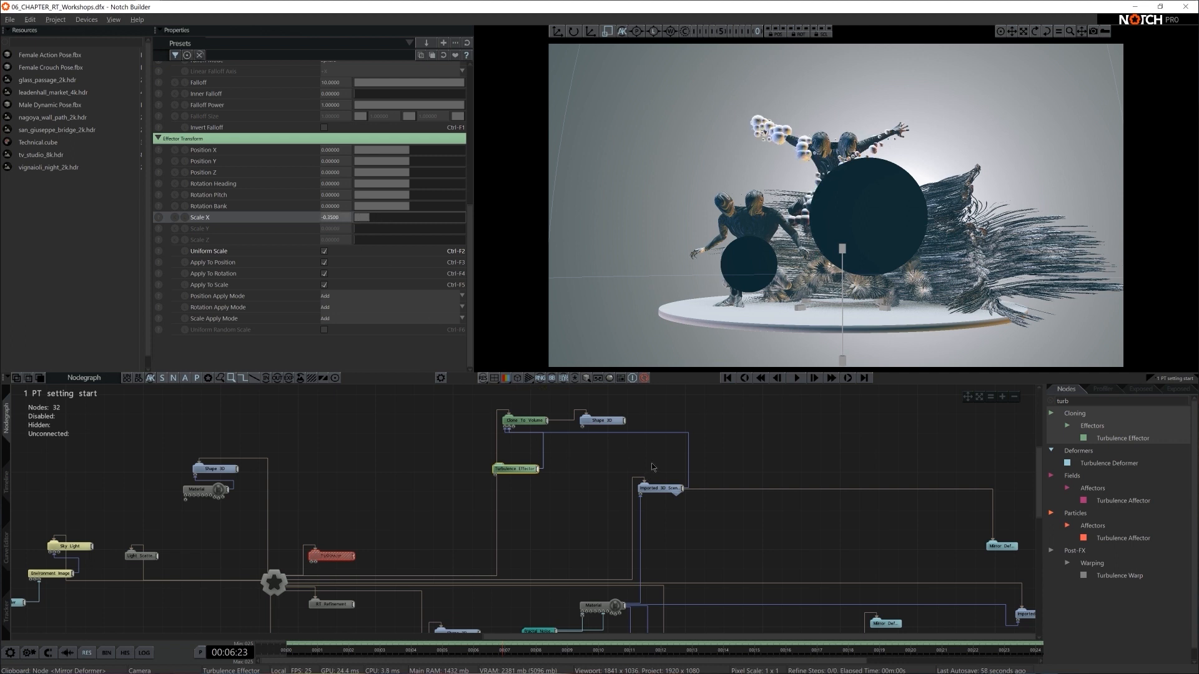
pyautogui.moveTo(1007, 547); pyautogui.dragTo(763, 382)
pyautogui.moveTo(763, 440); pyautogui.dragTo(765, 485)
pyautogui.moveTo(765, 425); pyautogui.dragTo(667, 397)
pyautogui.hotkey('ctrl', 'z')
pyautogui.hotkey('ctrl', 'z')
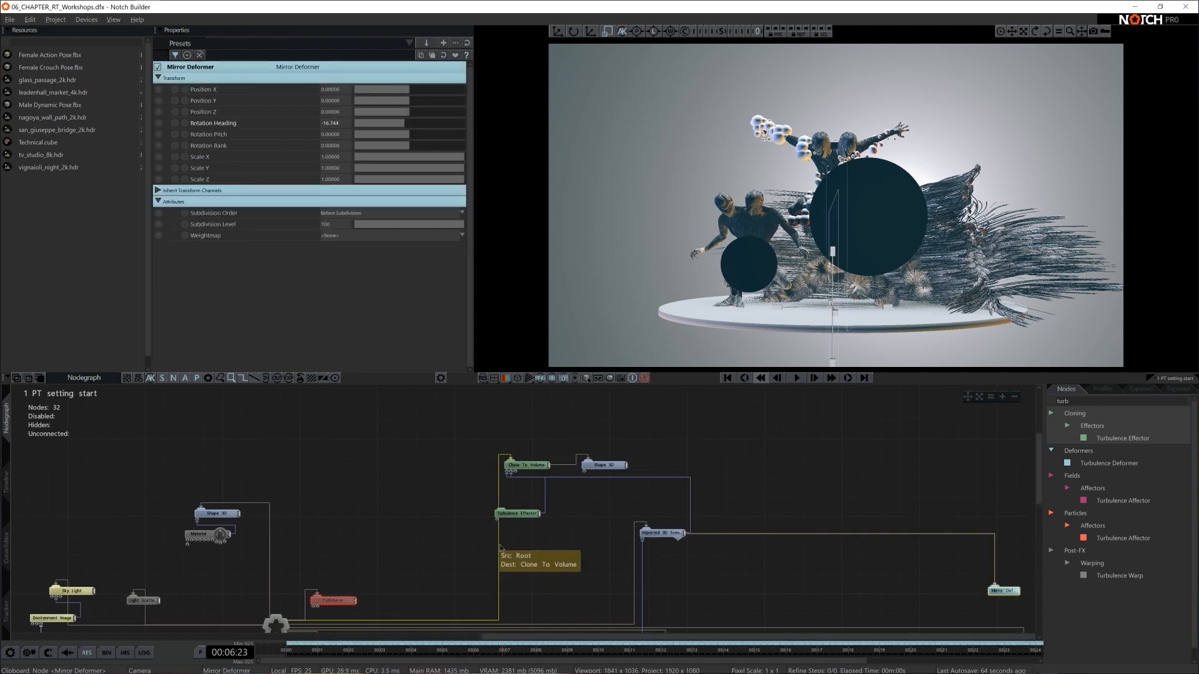
# - Move the Turbulence Effector node closer beneath the Clone To Volume node and preview the path-traced render
pyautogui.moveTo(521, 516); pyautogui.dragTo(539, 497)
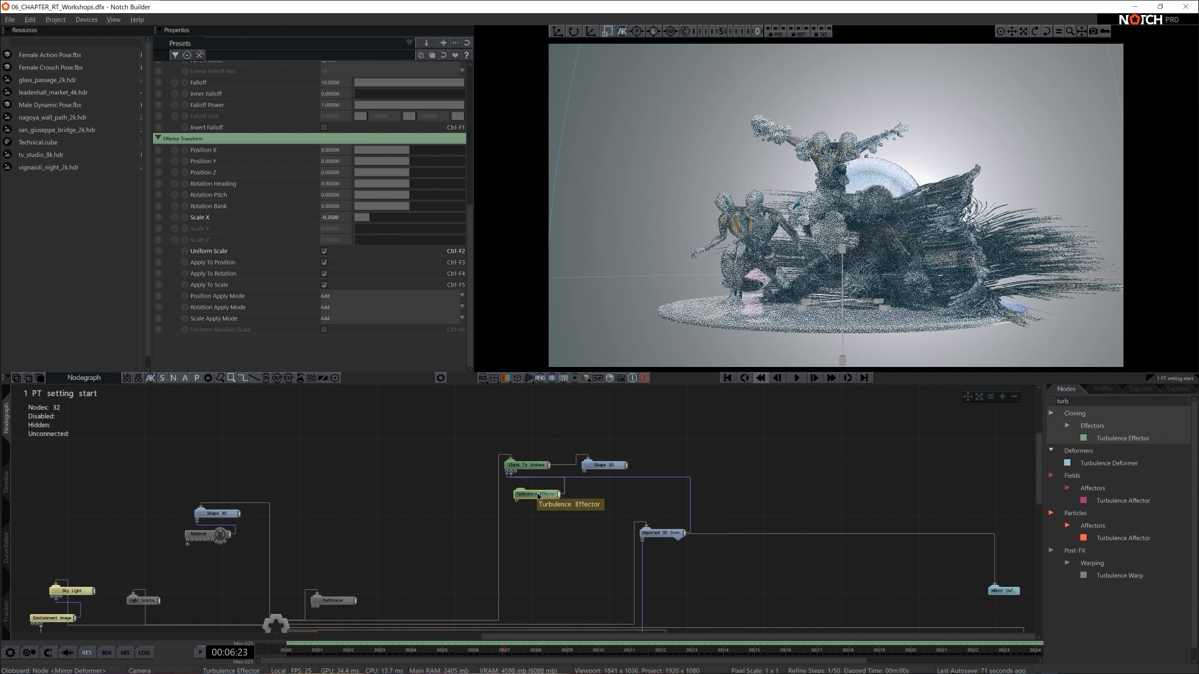
pyautogui.click(744, 463)
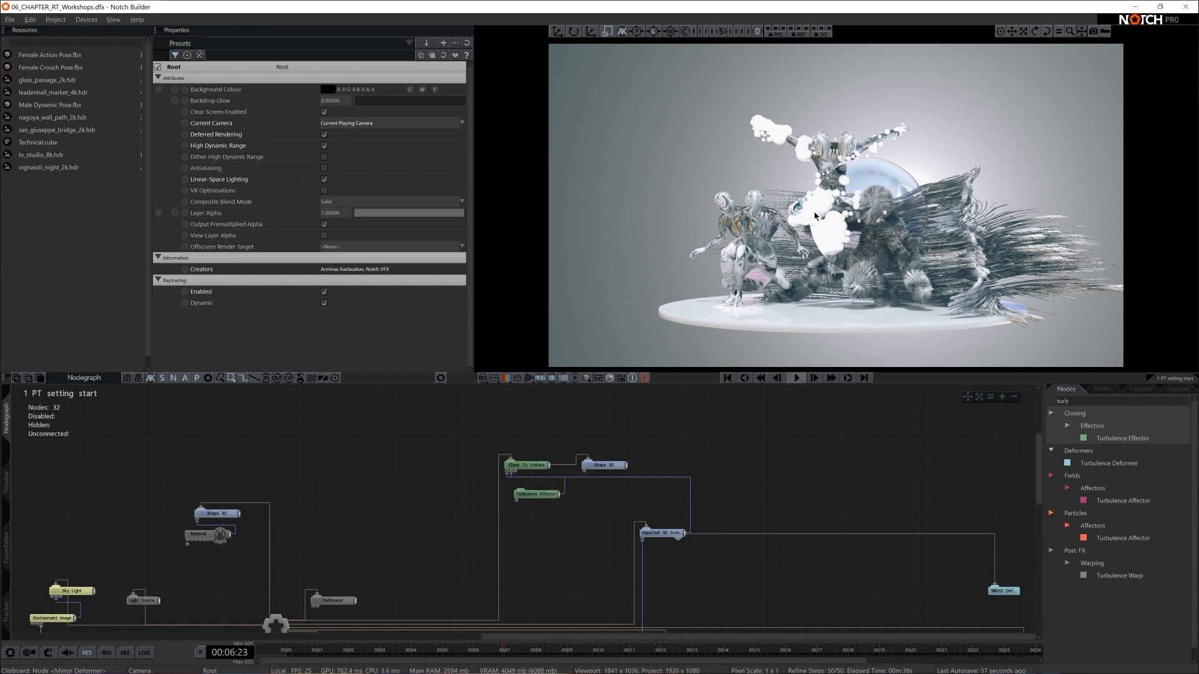
# - Add a Material node and connect it to the Material input of the cloned Shape 3D
pyautogui.doubleClick(1073, 399)
pyautogui.write('mater')
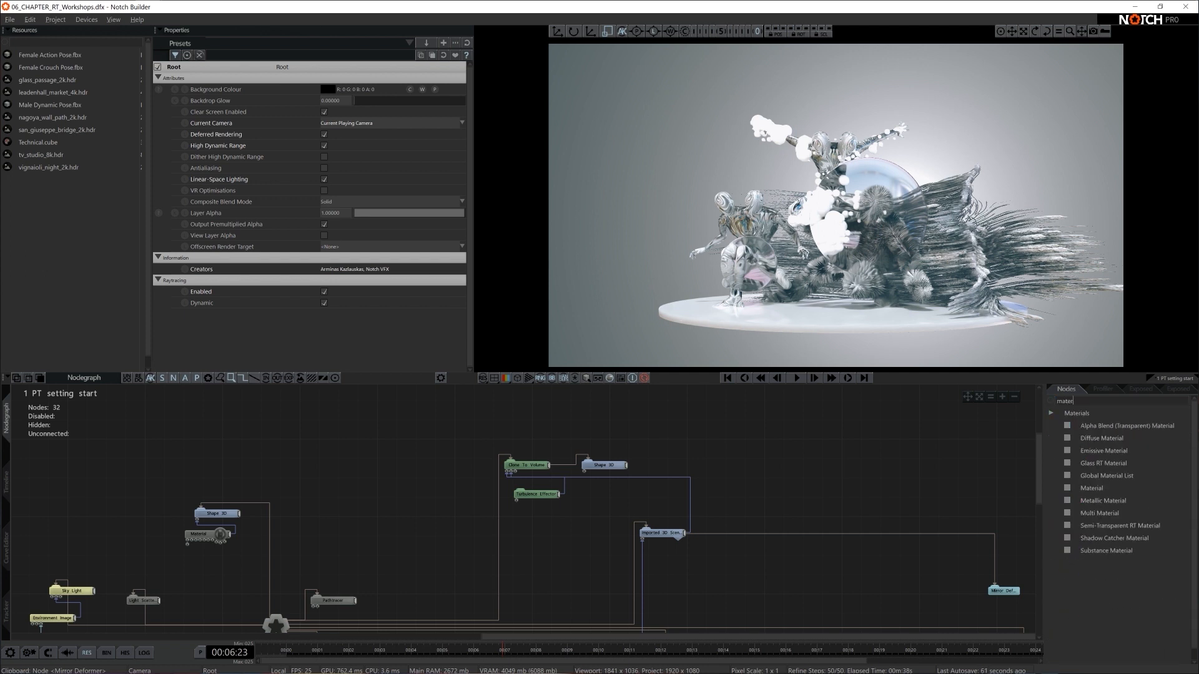
pyautogui.moveTo(1093, 490); pyautogui.dragTo(714, 469)
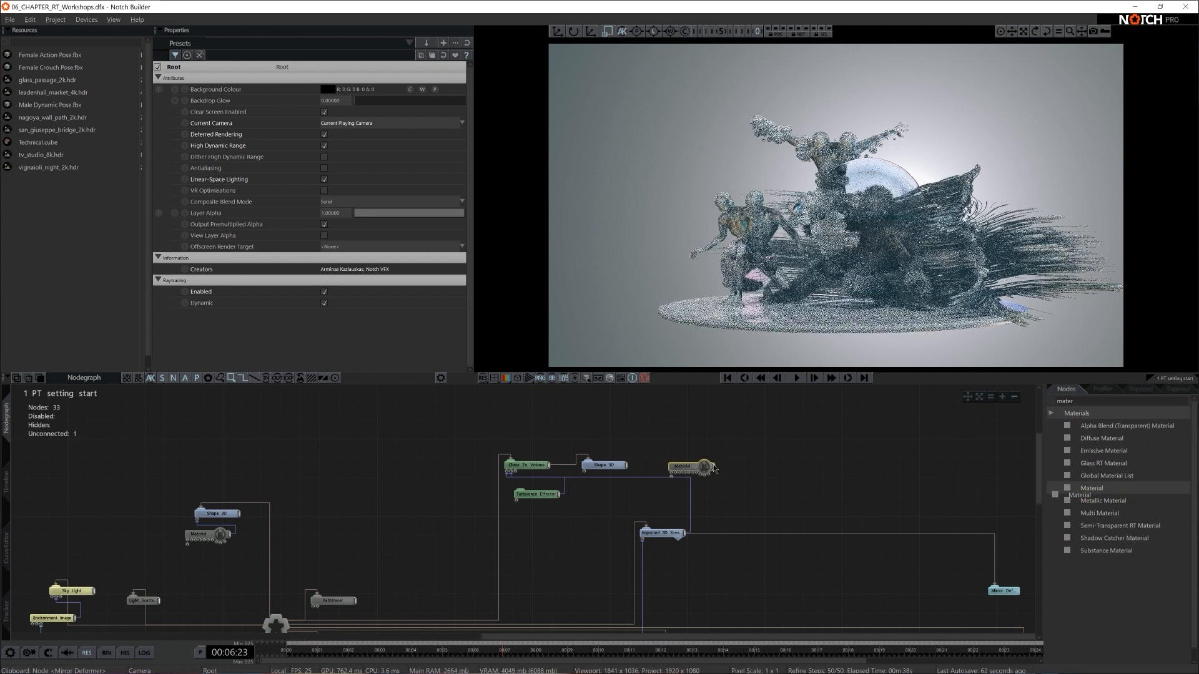
pyautogui.click(586, 476)
pyautogui.moveTo(585, 473); pyautogui.dragTo(584, 472)
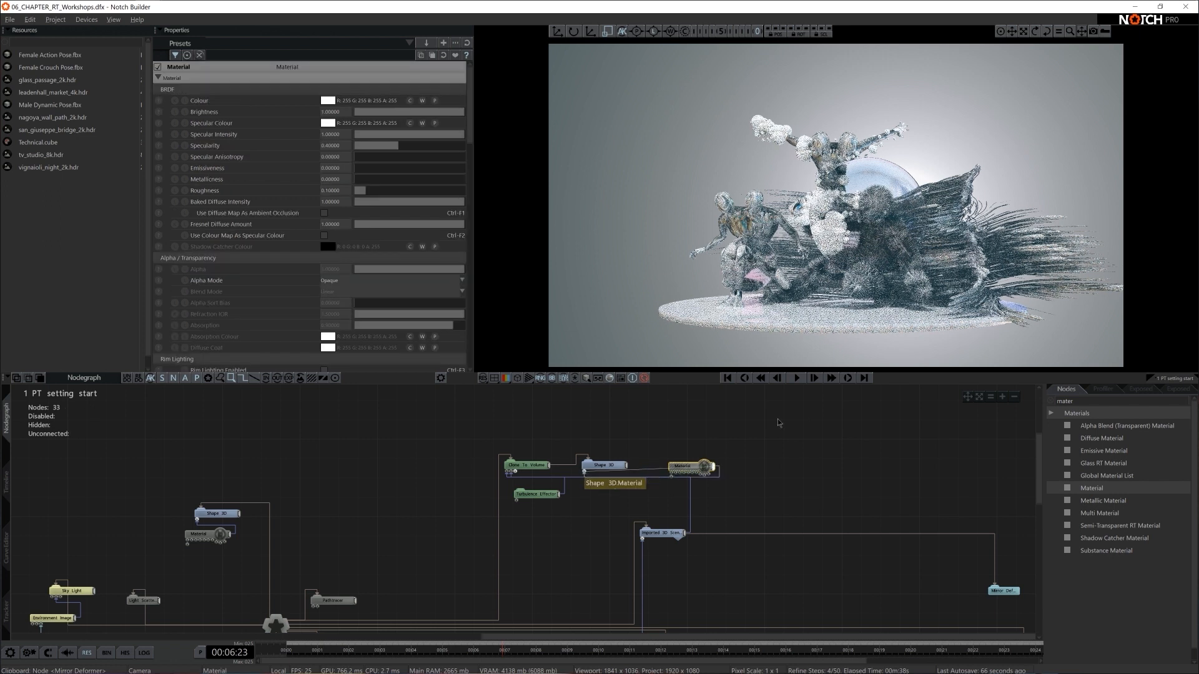
# - Arrange the cloned Shape 3D node up and to the side, with its Material node directly beneath it
pyautogui.click(778, 419)
pyautogui.moveTo(686, 468); pyautogui.dragTo(598, 506)
pyautogui.moveTo(601, 465); pyautogui.dragTo(633, 436)
pyautogui.moveTo(608, 508); pyautogui.dragTo(637, 461)
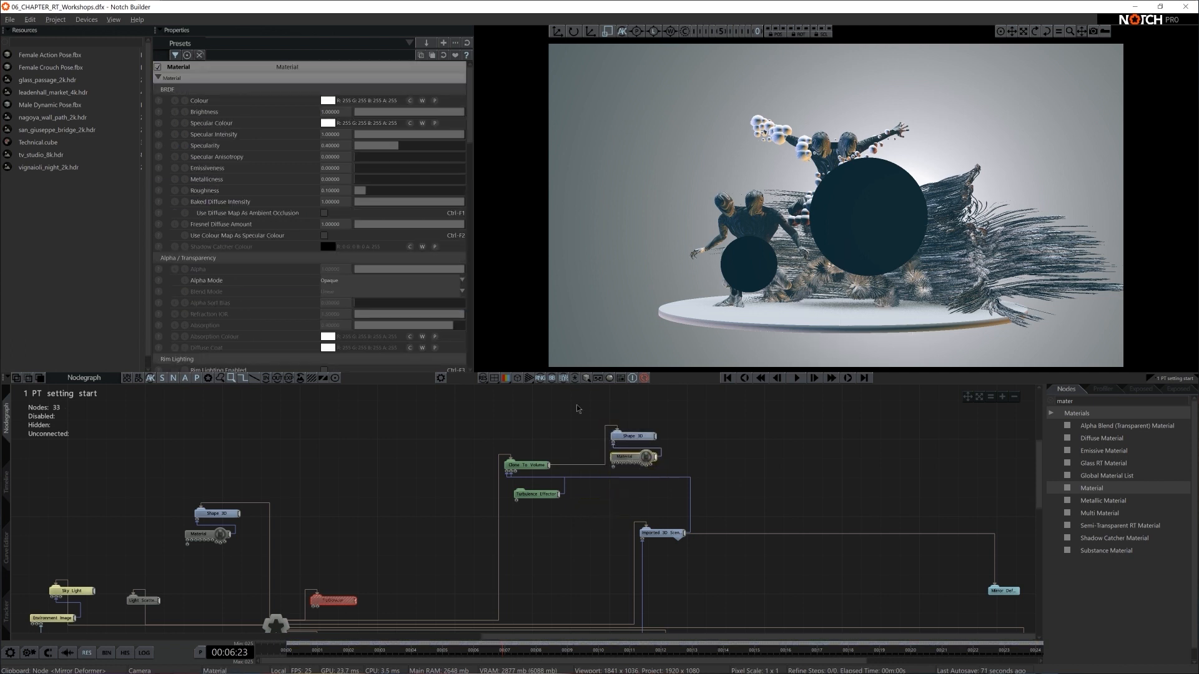
# - Darken the cloned shape's Material Colour to a neutral grey with RGB values of about 197
pyautogui.click(332, 100)
pyautogui.moveTo(229, 119); pyautogui.dragTo(228, 125)
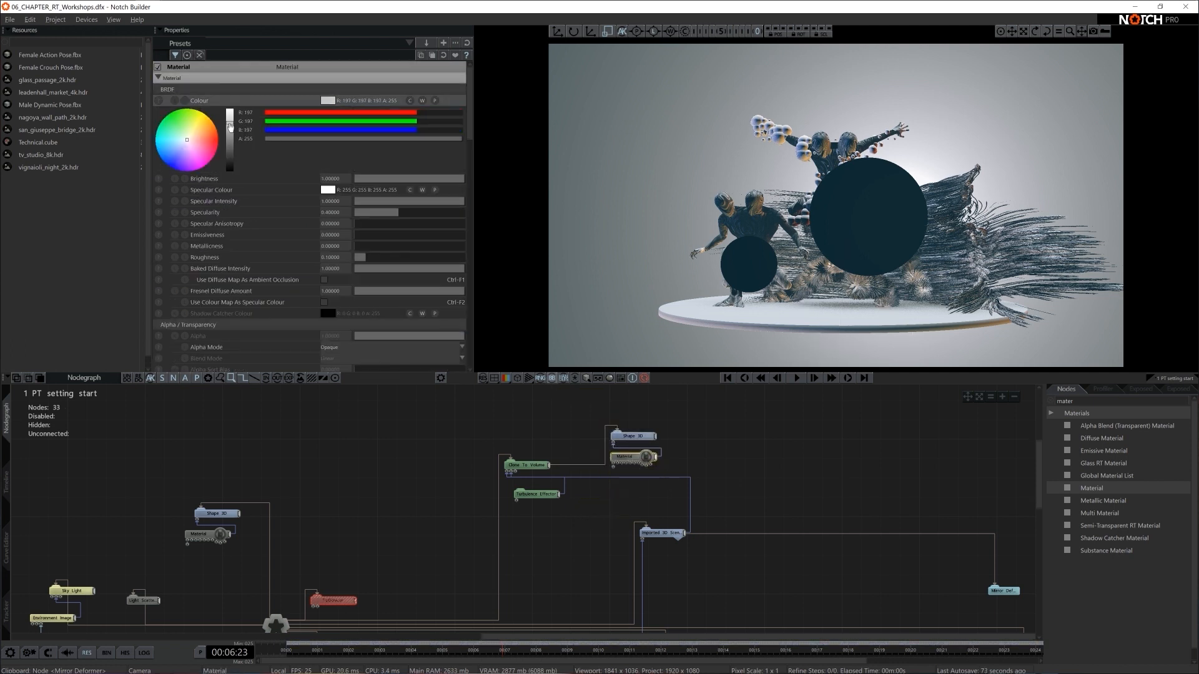
# - Set the Specularity of the cloned shape's material to 1 and fine-tune the brightness of its grey Colour
pyautogui.click(347, 213)
pyautogui.write('1')
pyautogui.press('Return')
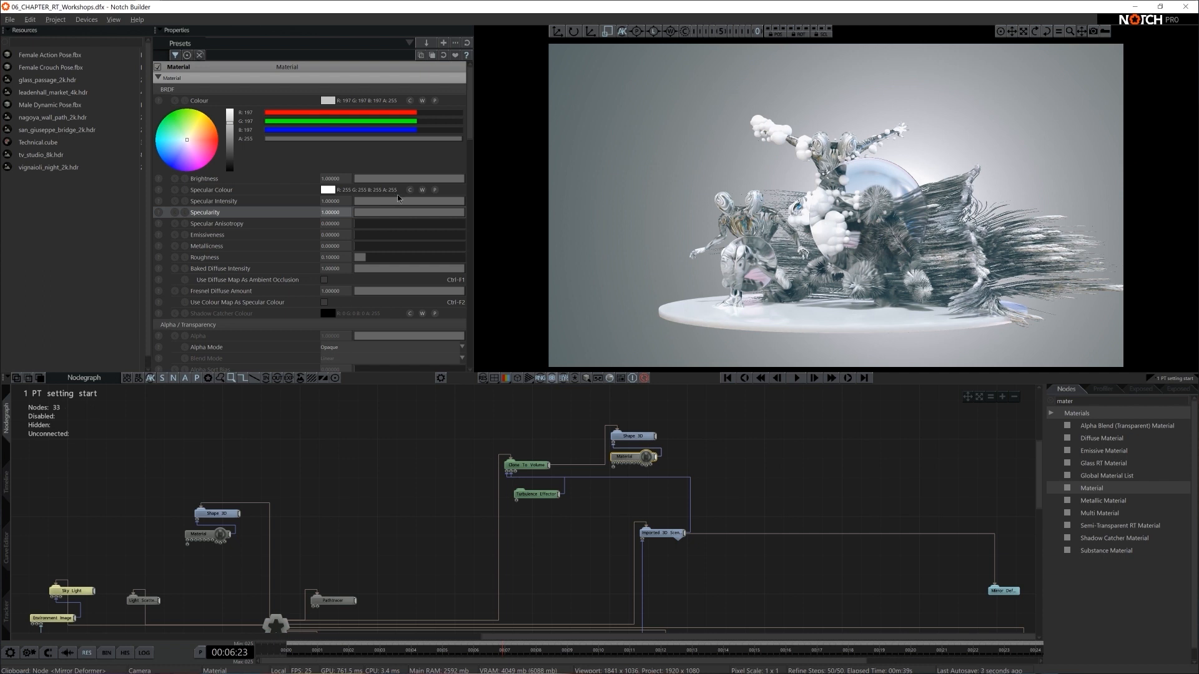
pyautogui.click(616, 458)
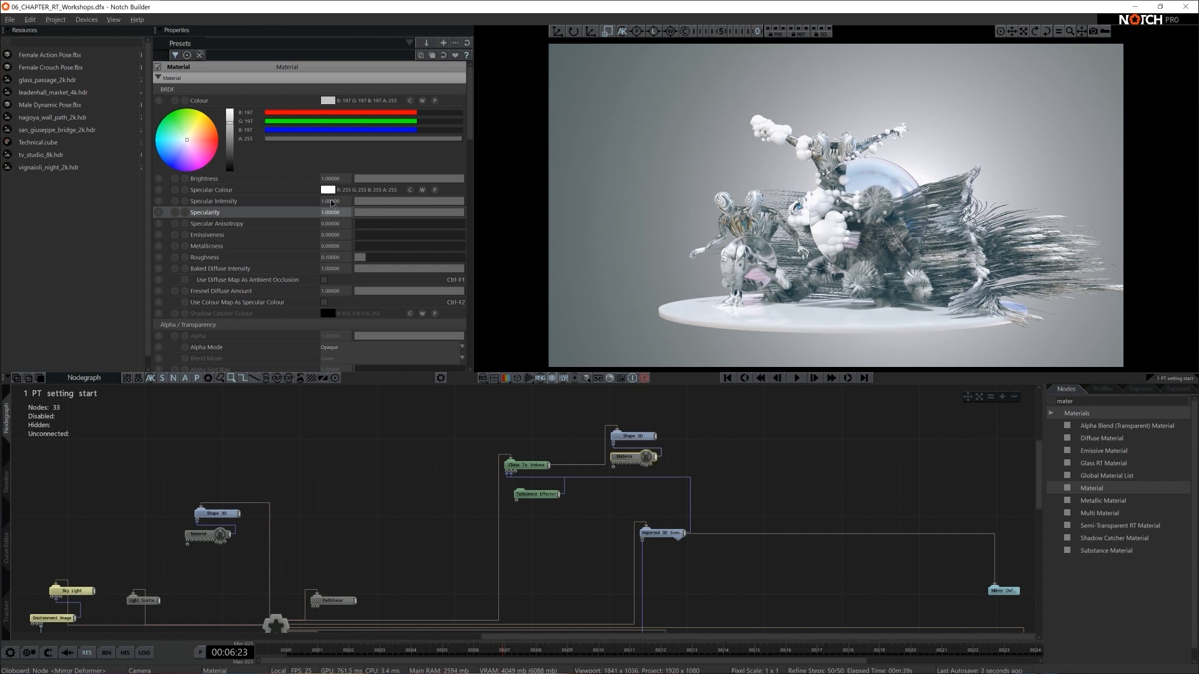
pyautogui.moveTo(232, 130); pyautogui.dragTo(231, 131)
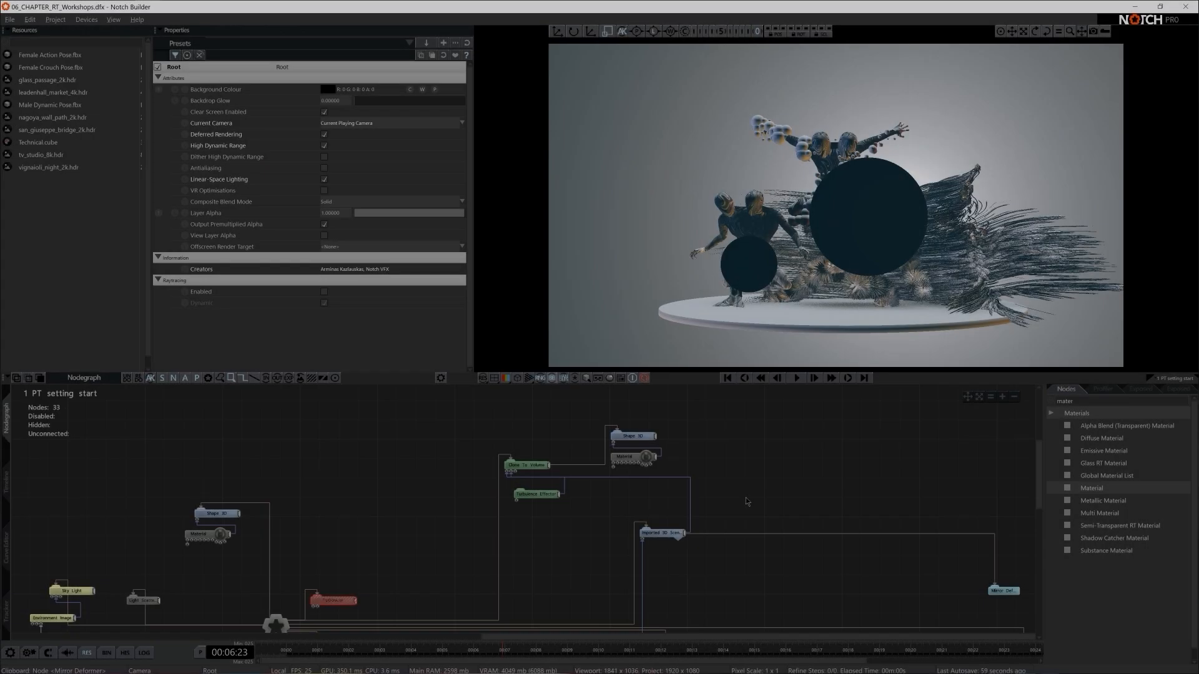
# - Switch to File Explorer and open the STILLS folder inside 00 ASSETS of the desktop's Notch Intermediate project folder
pyautogui.press('super+e')
pyautogui.click(504, 379)
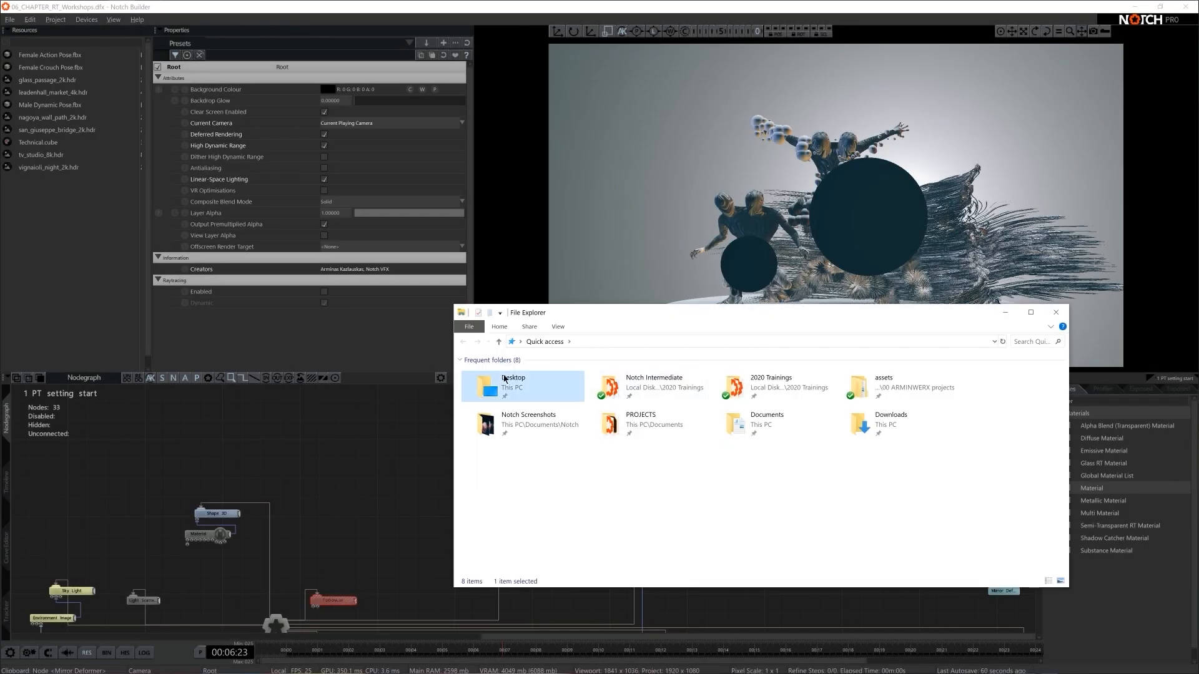
pyautogui.doubleClick(504, 378)
pyautogui.doubleClick(518, 382)
pyautogui.moveTo(563, 315); pyautogui.dragTo(506, 246)
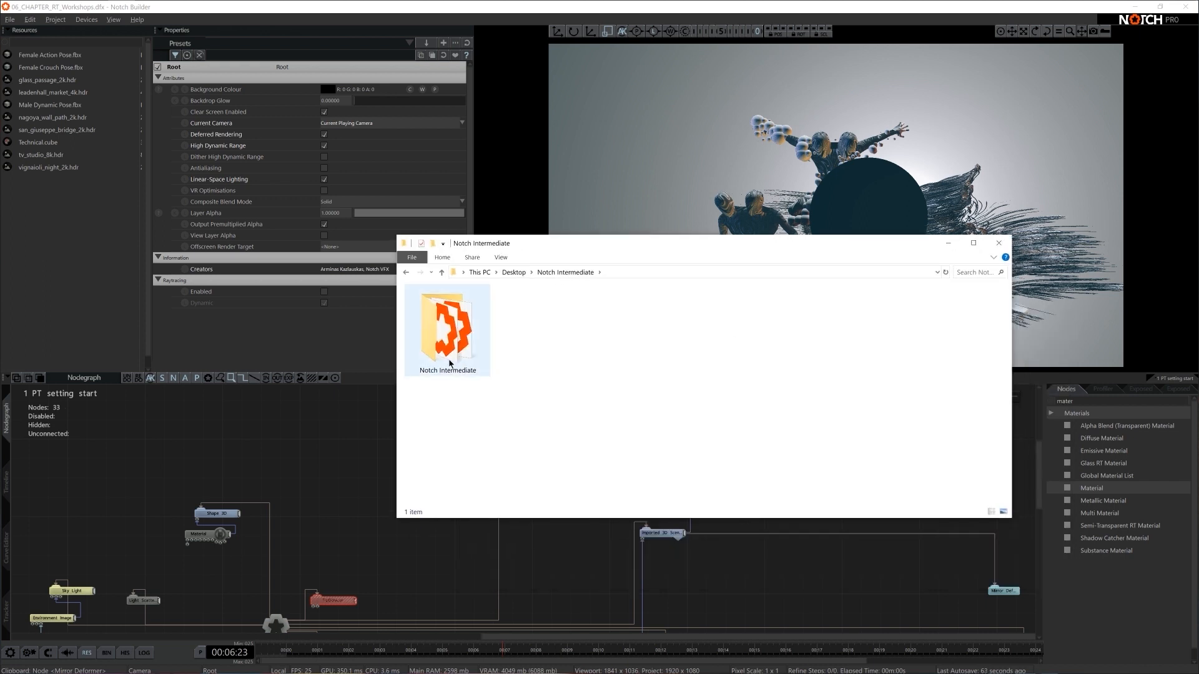
pyautogui.doubleClick(450, 363)
pyautogui.doubleClick(444, 304)
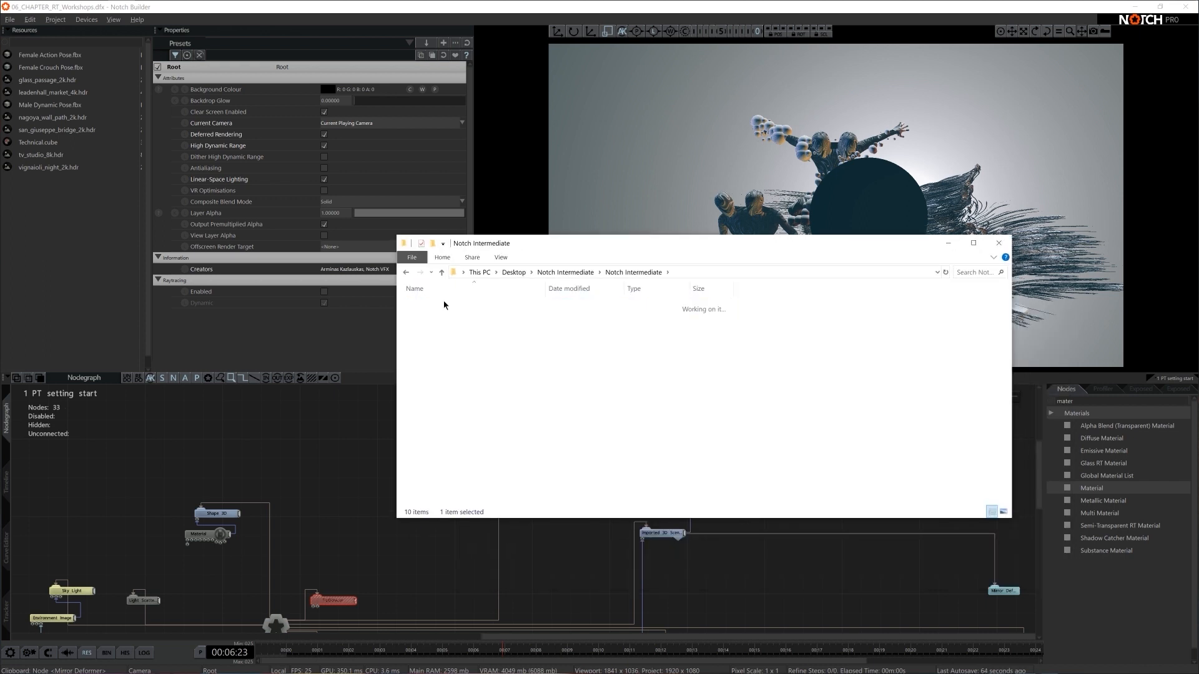
pyautogui.doubleClick(440, 351)
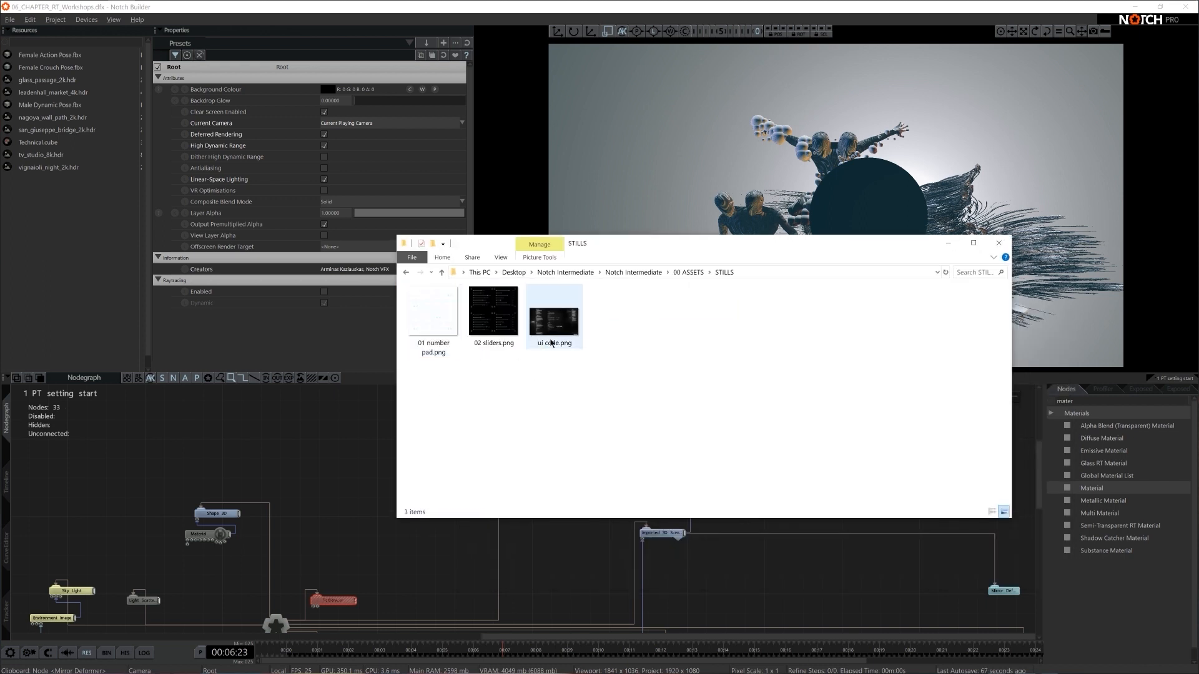
# - Import ui code.png into the project resources and place it as a Video Loader node below and beside the Camera node
pyautogui.moveTo(552, 343); pyautogui.dragTo(74, 223)
pyautogui.moveTo(34, 172); pyautogui.dragTo(349, 496)
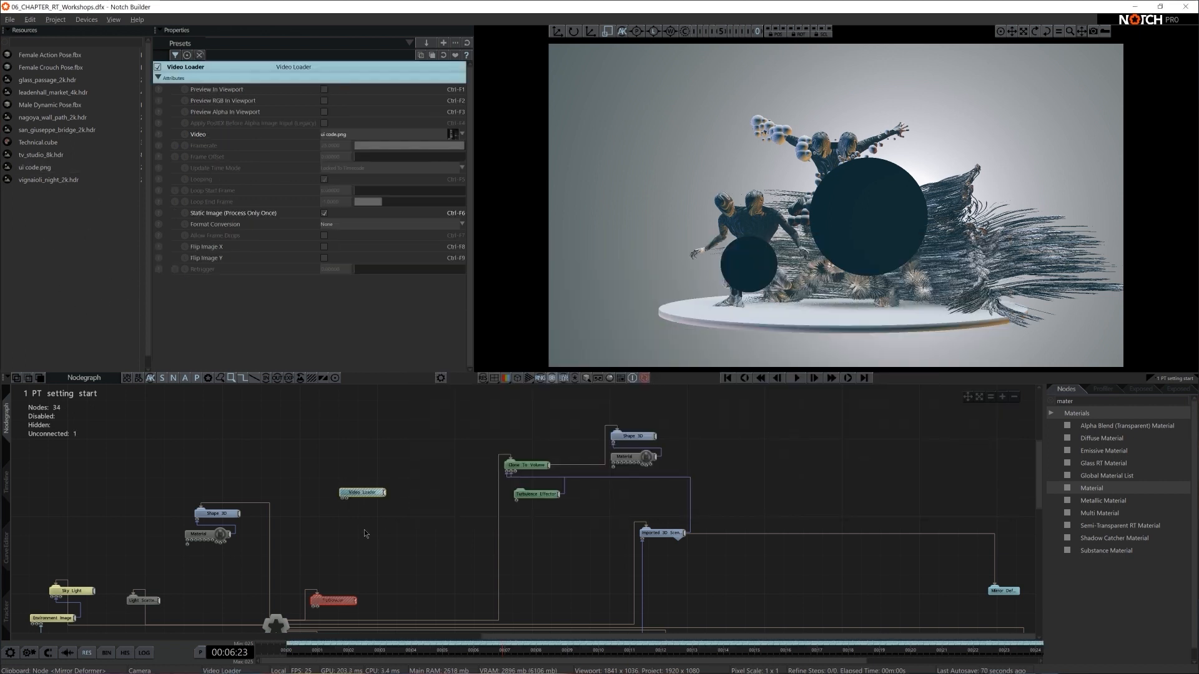
pyautogui.moveTo(476, 525); pyautogui.dragTo(456, 590)
pyautogui.moveTo(457, 589); pyautogui.dragTo(487, 518, button='middle')
pyautogui.moveTo(486, 518); pyautogui.dragTo(399, 585)
pyautogui.scroll(2, 457, 578)
pyautogui.moveTo(370, 625); pyautogui.dragTo(523, 571, button='middle')
pyautogui.moveTo(515, 552); pyautogui.dragTo(451, 530)
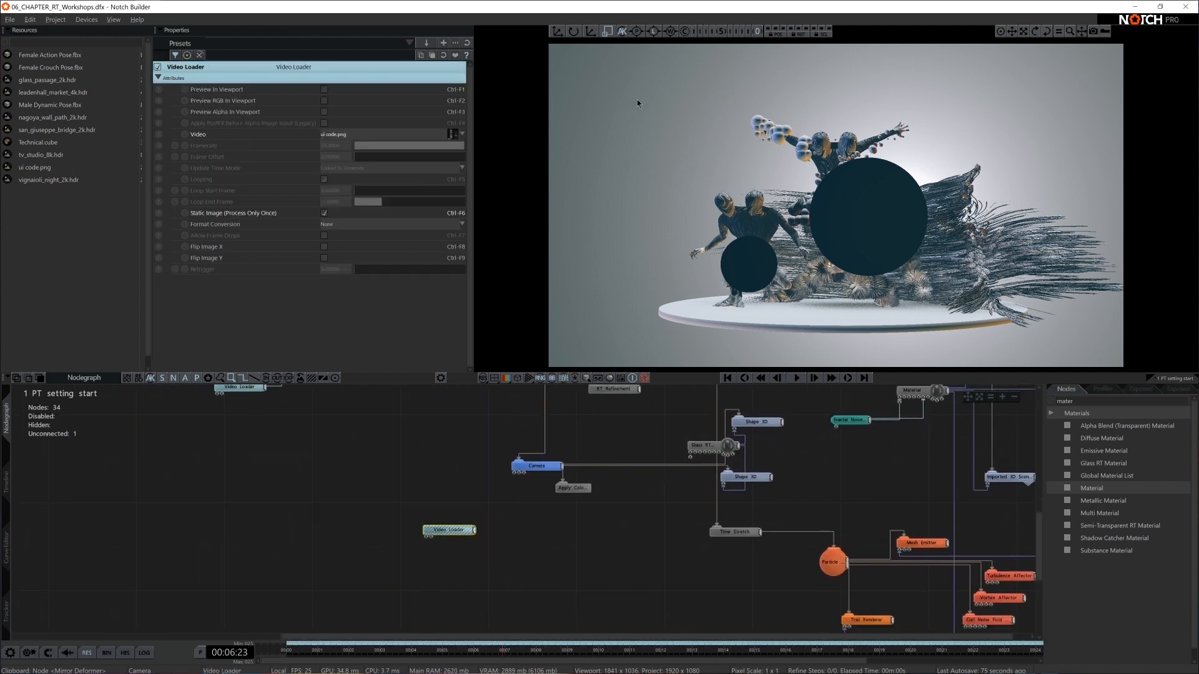
# - Add an Image Plane node under the Camera and connect the ui code.png Video Loader to its Video Node input
pyautogui.doubleClick(1099, 400)
pyautogui.press('BackSpace')
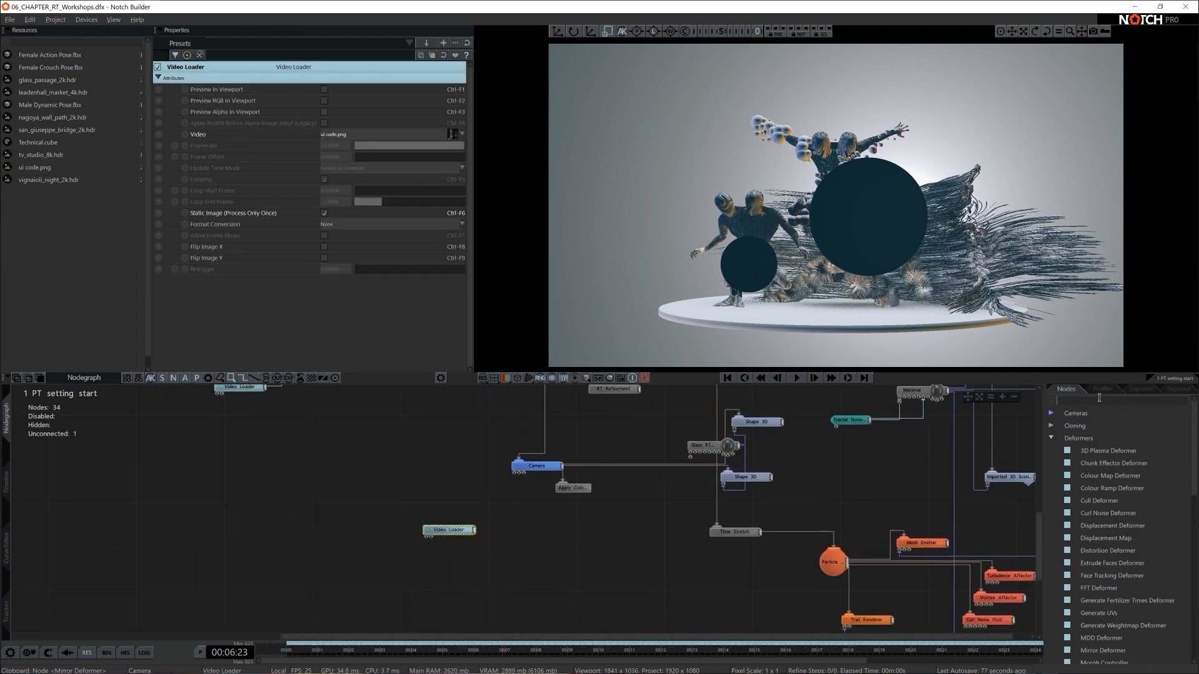
pyautogui.write('image pla')
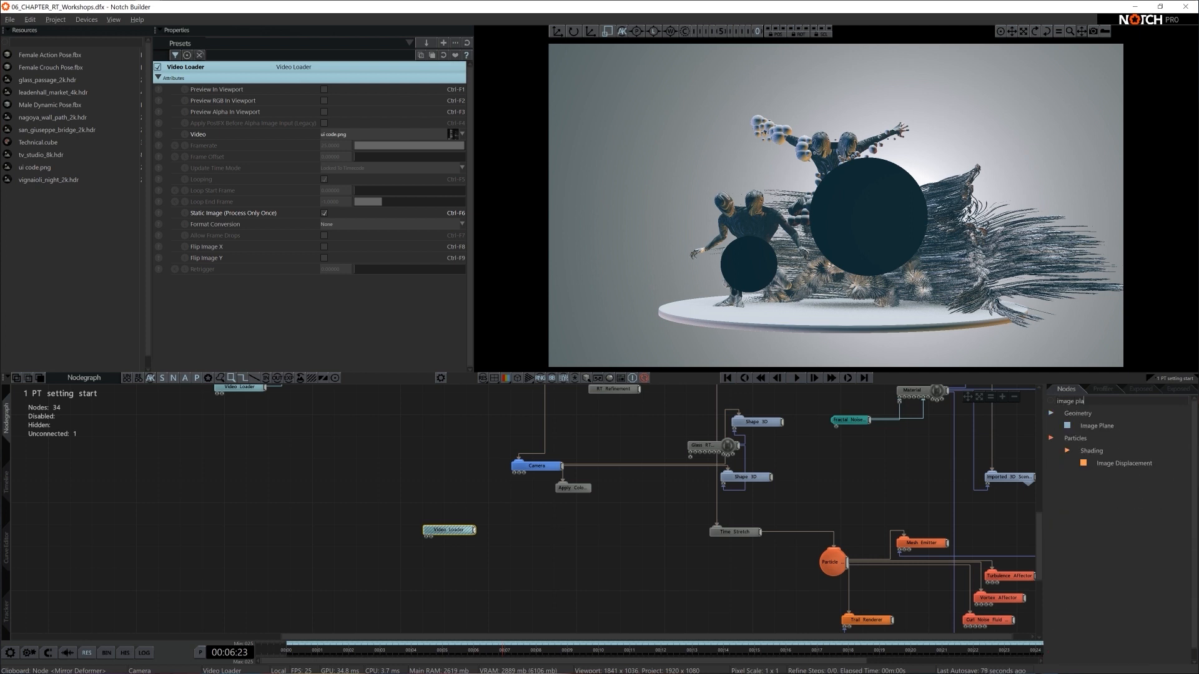
pyautogui.moveTo(1118, 430); pyautogui.dragTo(562, 534)
pyautogui.moveTo(563, 493); pyautogui.dragTo(476, 530)
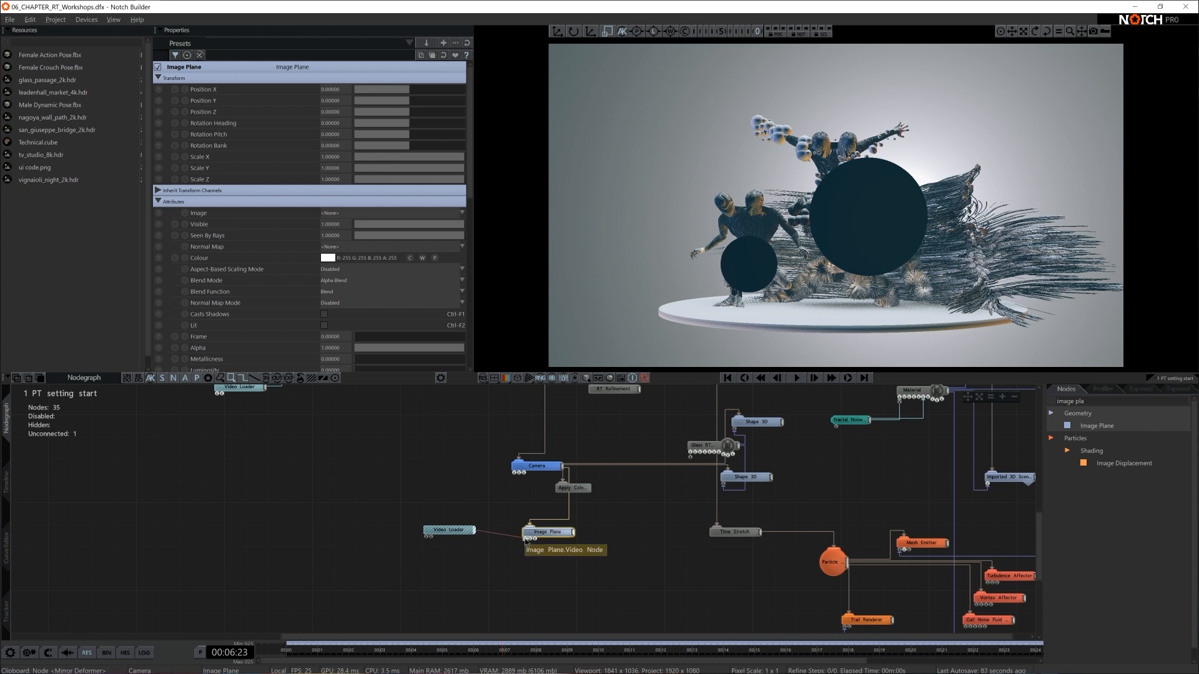
# - Set the Image Plane's Position Z to about 4.03, its Aspect-Based Scaling Mode to Scale X and its Blend Function to Add
pyautogui.moveTo(423, 112); pyautogui.dragTo(432, 115)
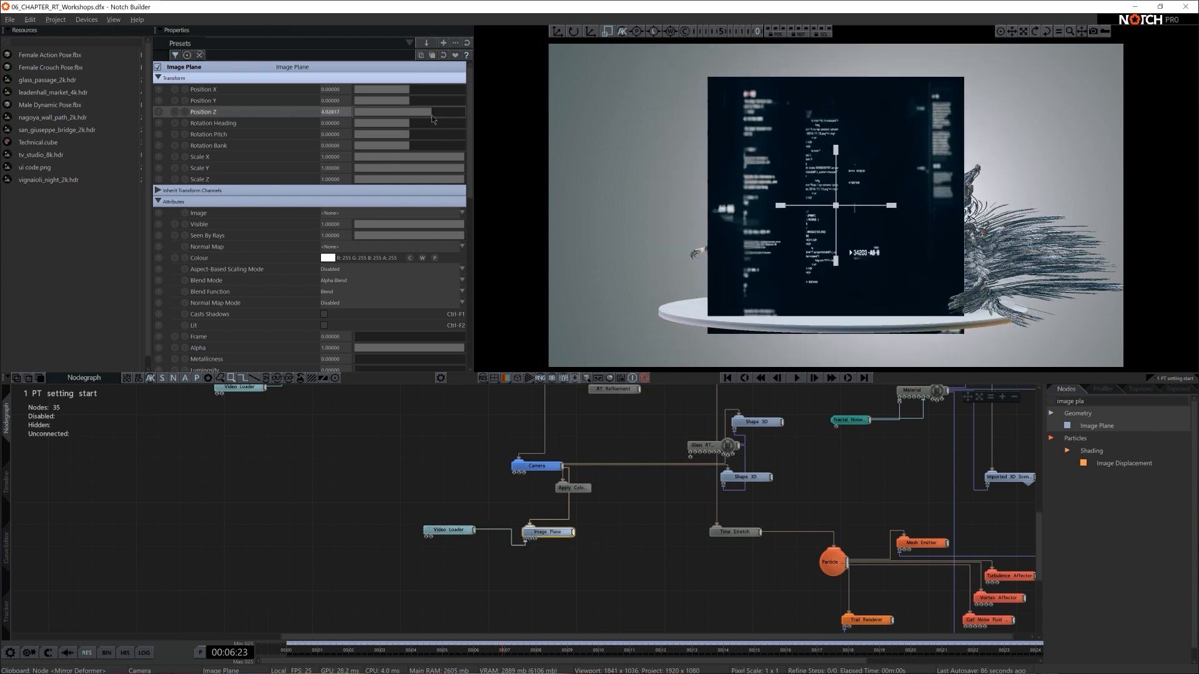
pyautogui.click(335, 271)
pyautogui.click(347, 284)
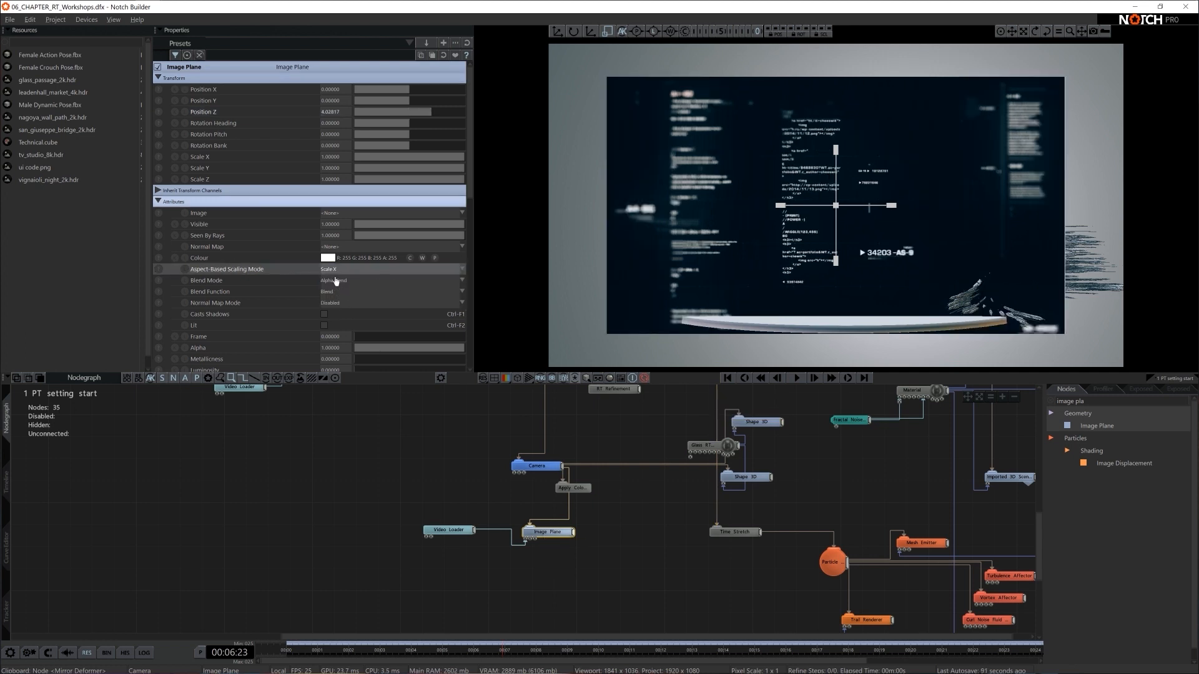
pyautogui.click(337, 291)
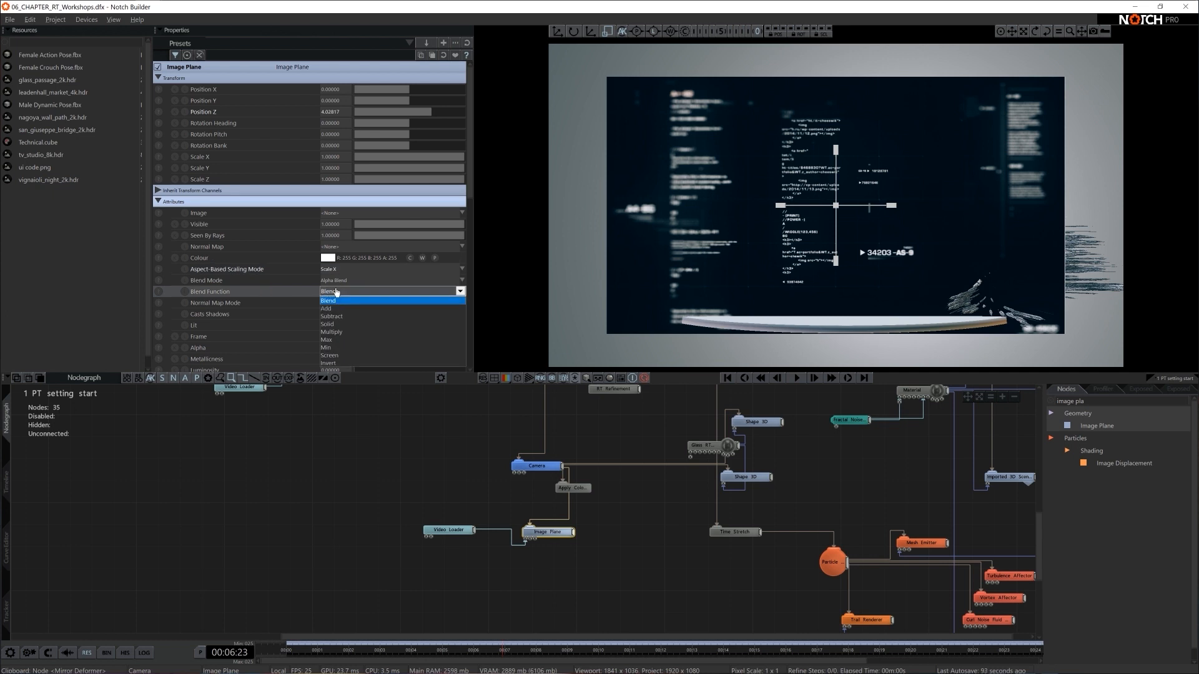
pyautogui.click(330, 308)
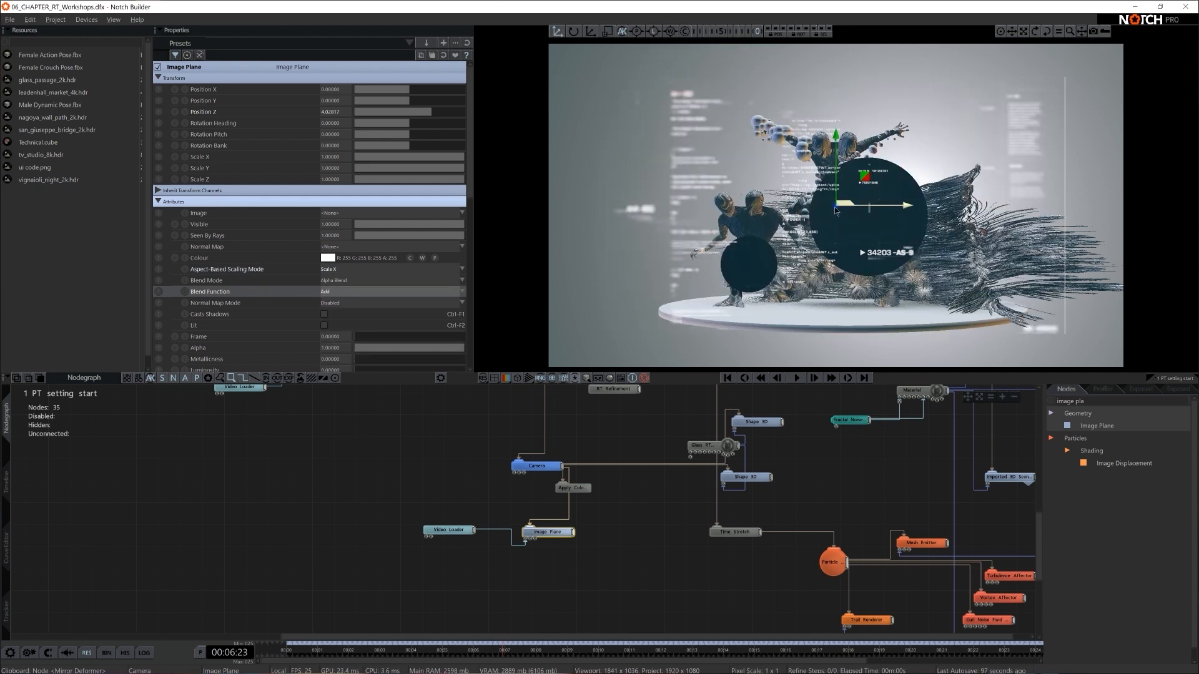
# - Push the Image Plane back to a Position Z of about 5.5 and scale it uniformly to about 1.89
pyautogui.click(442, 112)
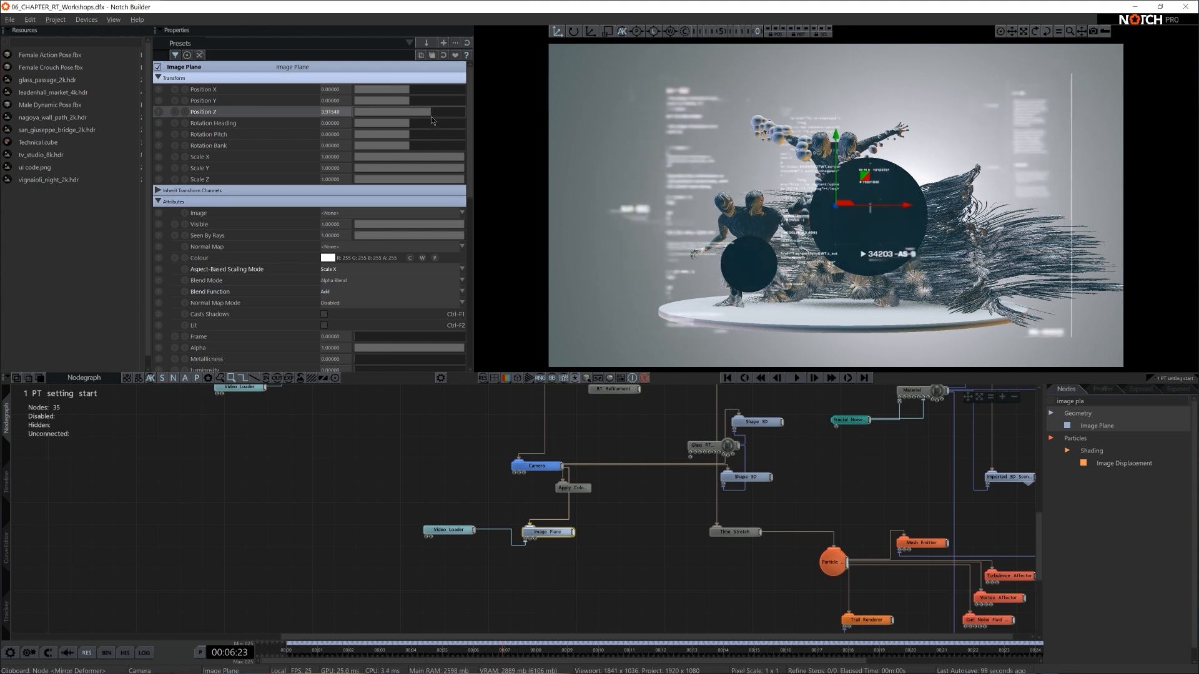
pyautogui.moveTo(441, 118); pyautogui.dragTo(440, 125)
pyautogui.press('r')
pyautogui.moveTo(915, 201); pyautogui.dragTo(946, 197)
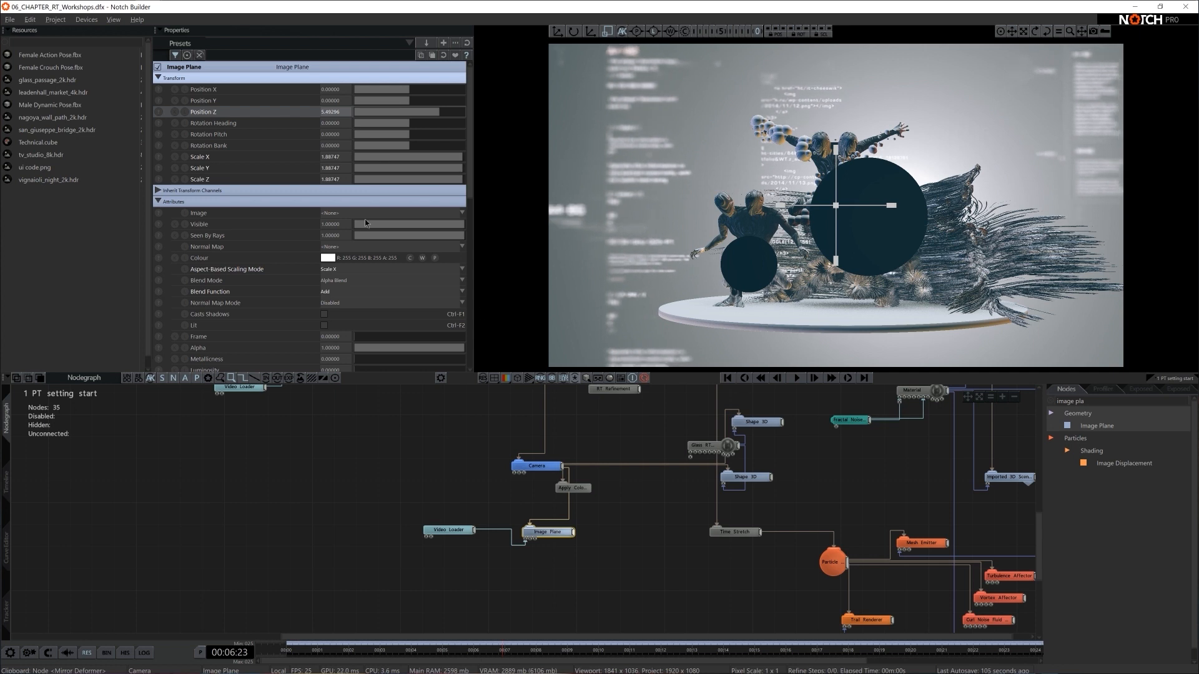
# - Reduce the Image Plane's Alpha, trying 0.2 and settling on 0.3
pyautogui.write('0.2')
pyautogui.press('Return')
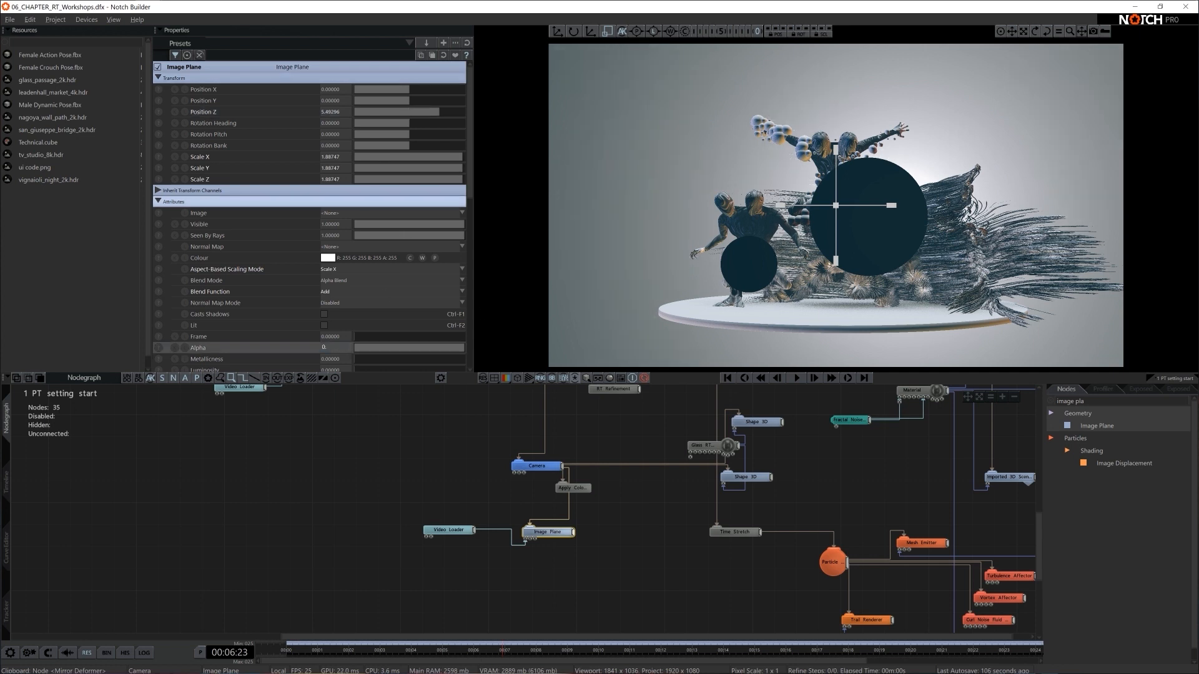
pyautogui.doubleClick(384, 349)
pyautogui.write('0.3')
pyautogui.press('Return')
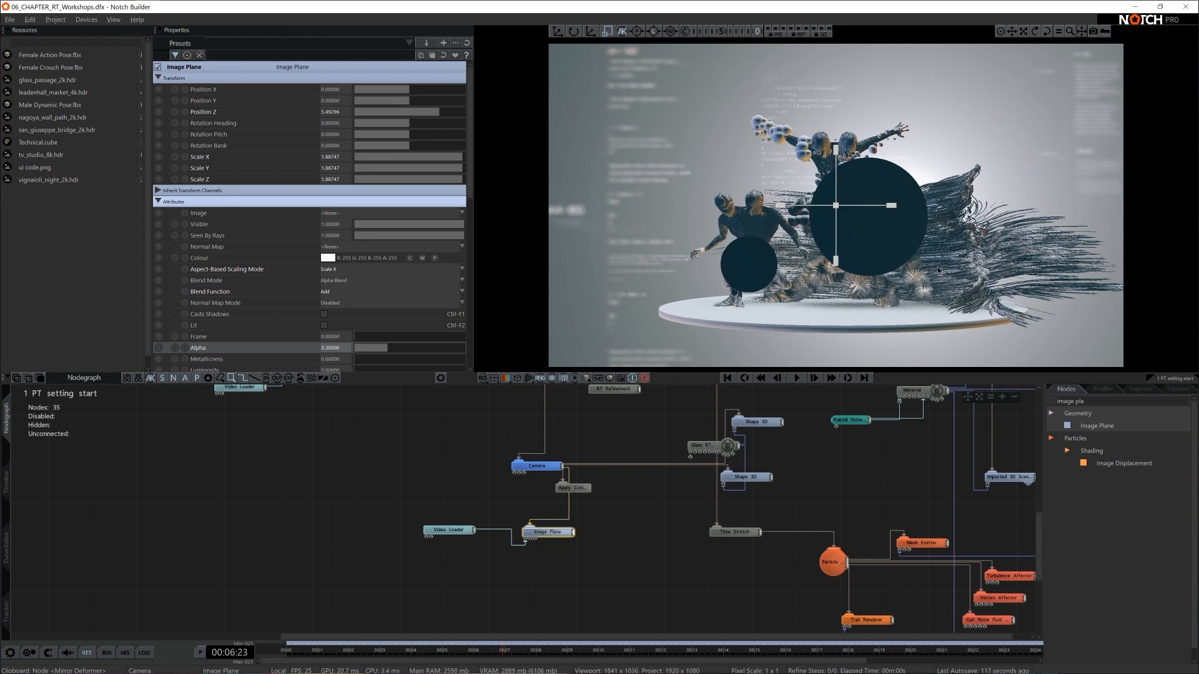
# - Move the Apply Colour LUT node aside, and add a Gradient node connected to the Image Plane's second input
pyautogui.moveTo(539, 578); pyautogui.dragTo(564, 535, button='middle')
pyautogui.scroll(3, 565, 535)
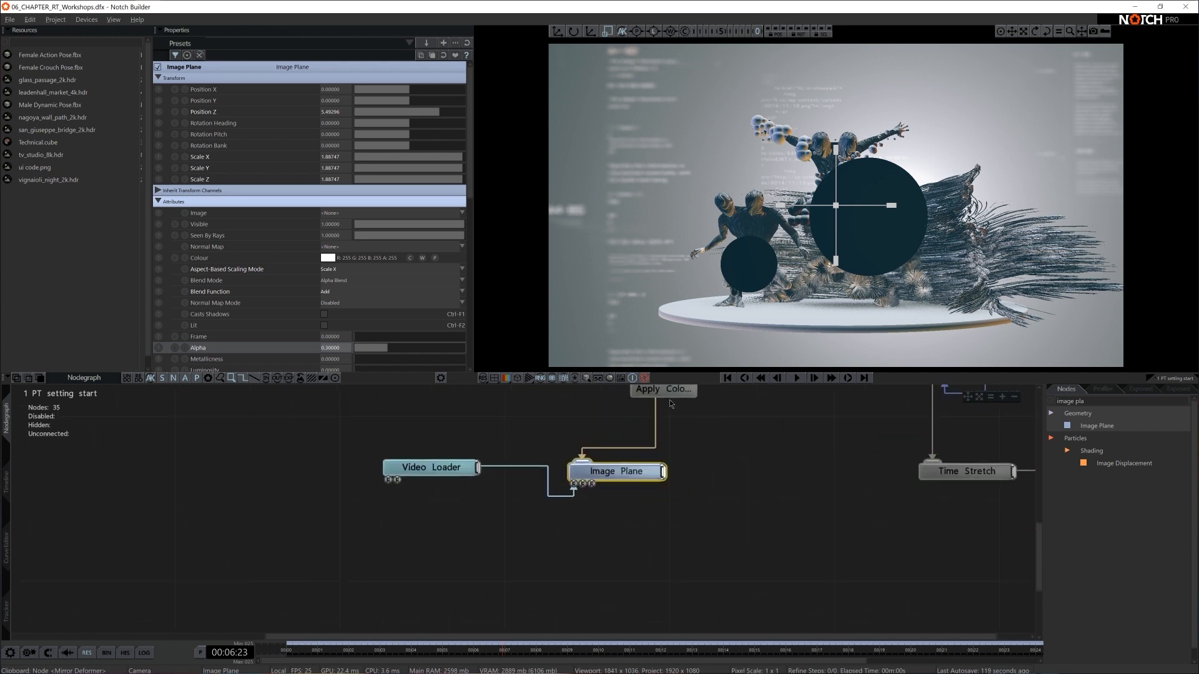
pyautogui.moveTo(670, 394); pyautogui.dragTo(730, 393)
pyautogui.click(627, 472)
pyautogui.write('gradie')
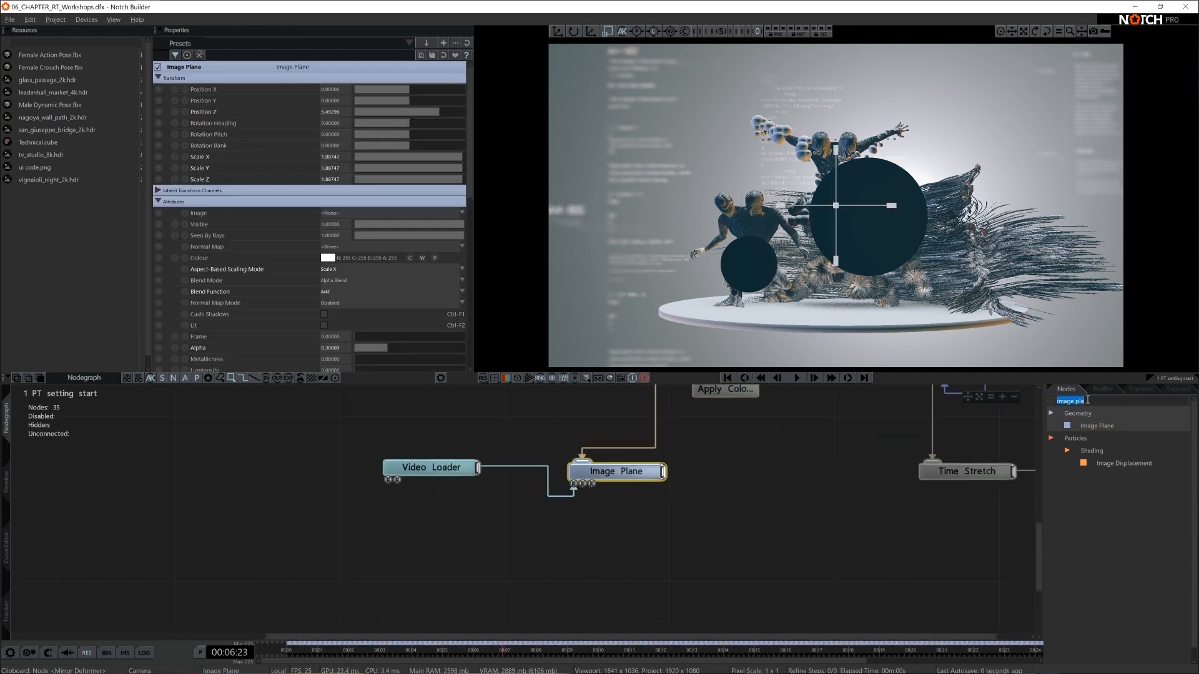
pyautogui.write('n')
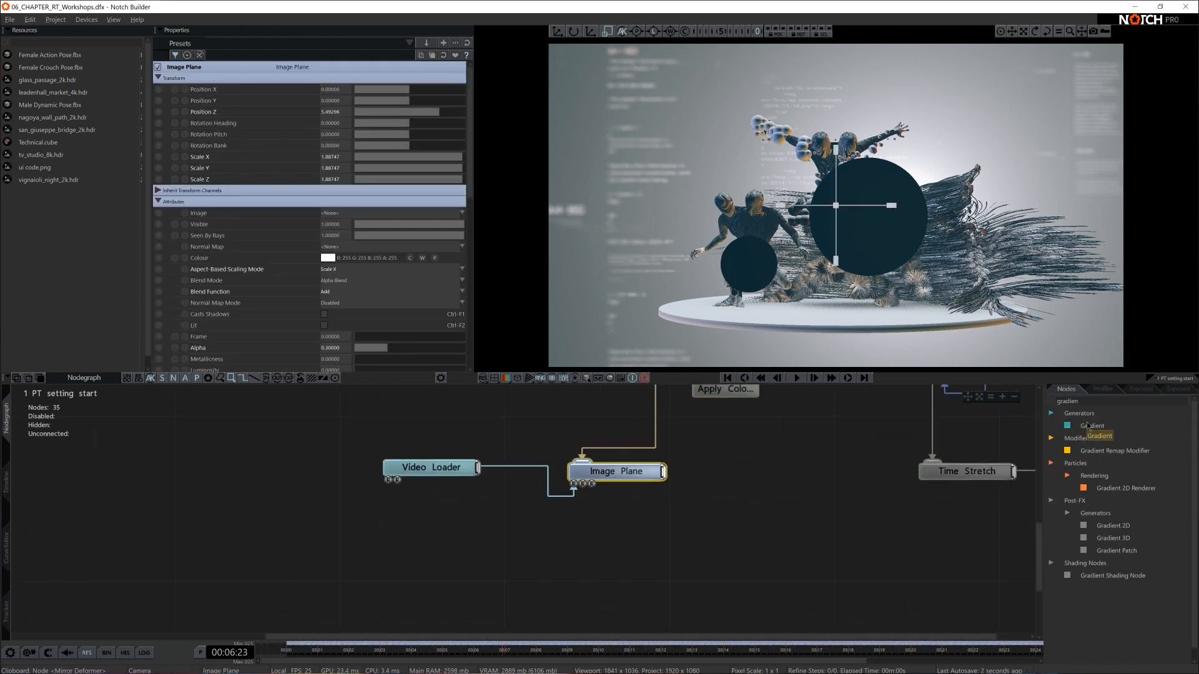
pyautogui.moveTo(1092, 426); pyautogui.dragTo(583, 484)
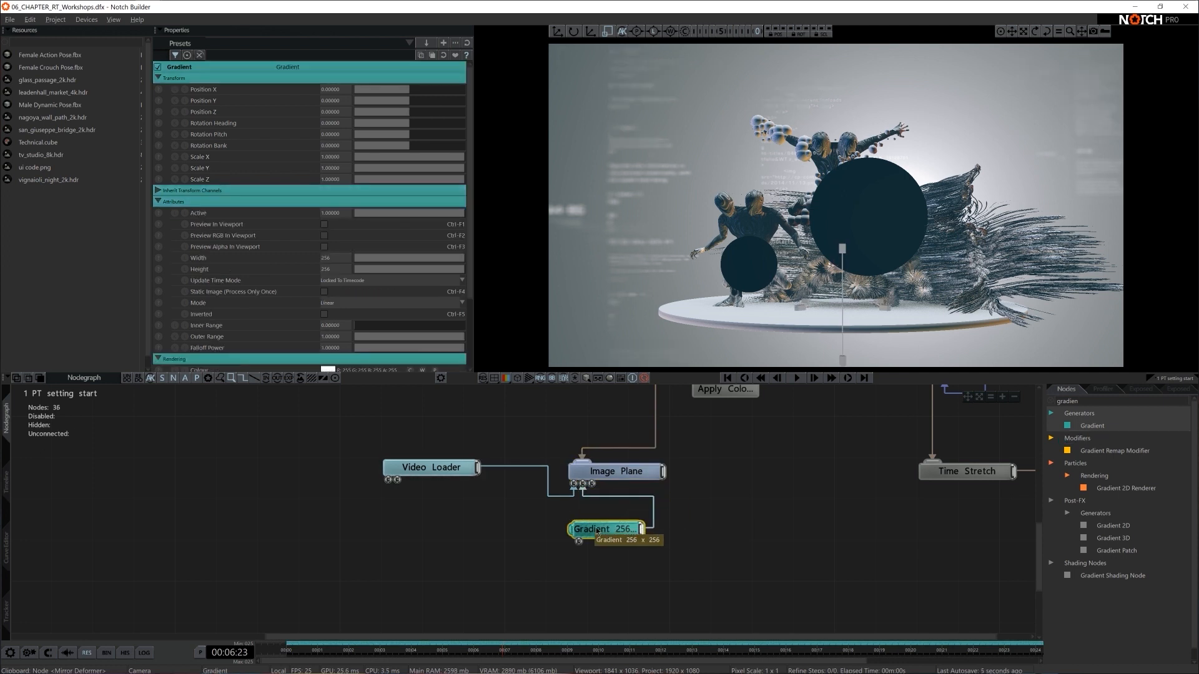
# - Preview the Gradient in the viewport and set its size to 1920 wide by 1080 high
pyautogui.click(324, 225)
pyautogui.doubleClick(328, 258)
pyautogui.write('1920')
pyautogui.press('Tab')
pyautogui.write('108')
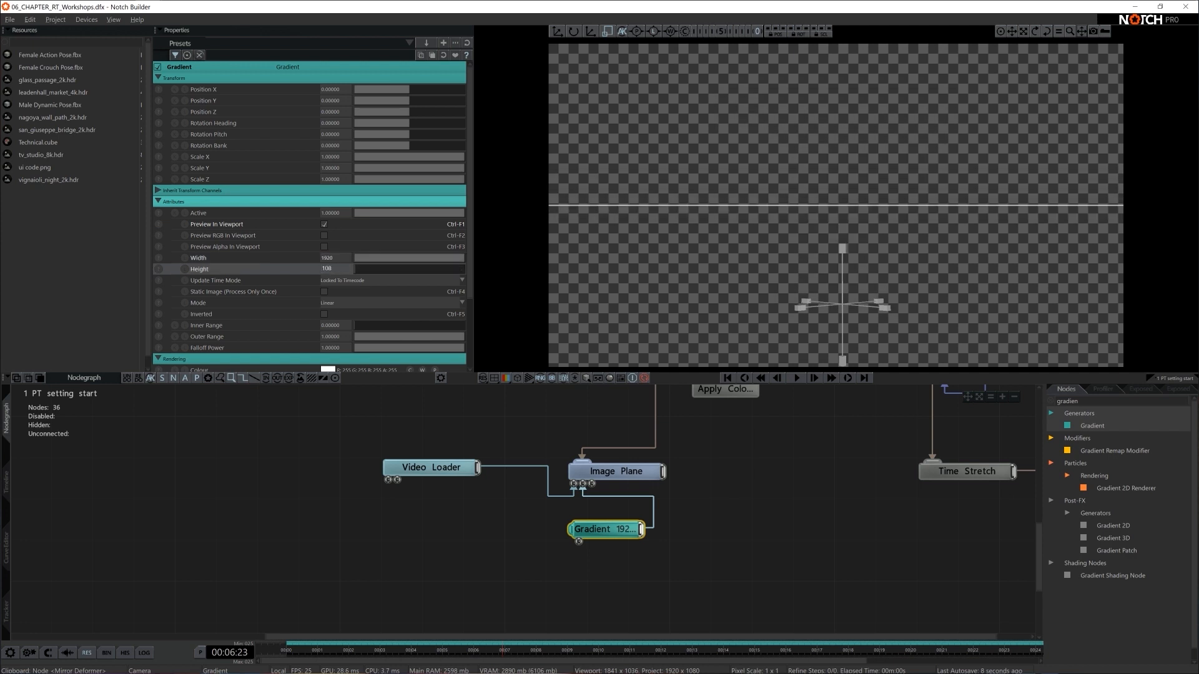
pyautogui.write('0')
pyautogui.press('Return')
# - Make the Gradient Radial with an Inner Range of about 0.27 and turn off its viewport preview
pyautogui.click(360, 303)
pyautogui.click(353, 322)
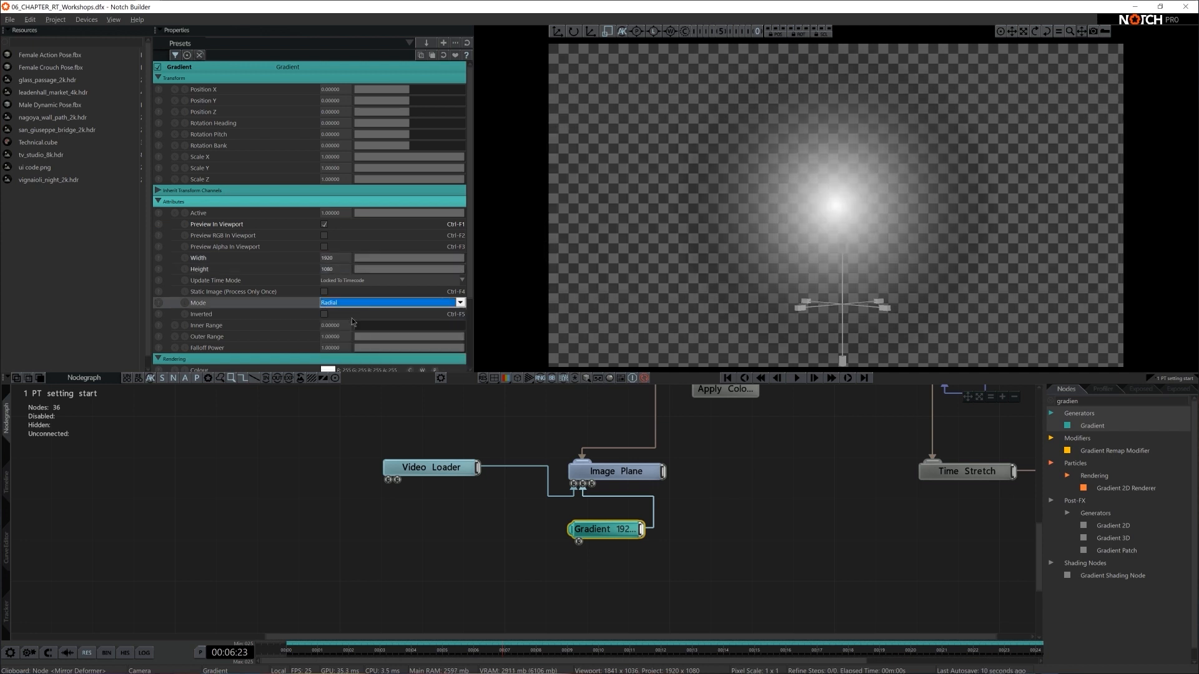
pyautogui.moveTo(392, 327); pyautogui.dragTo(385, 328)
pyautogui.click(324, 224)
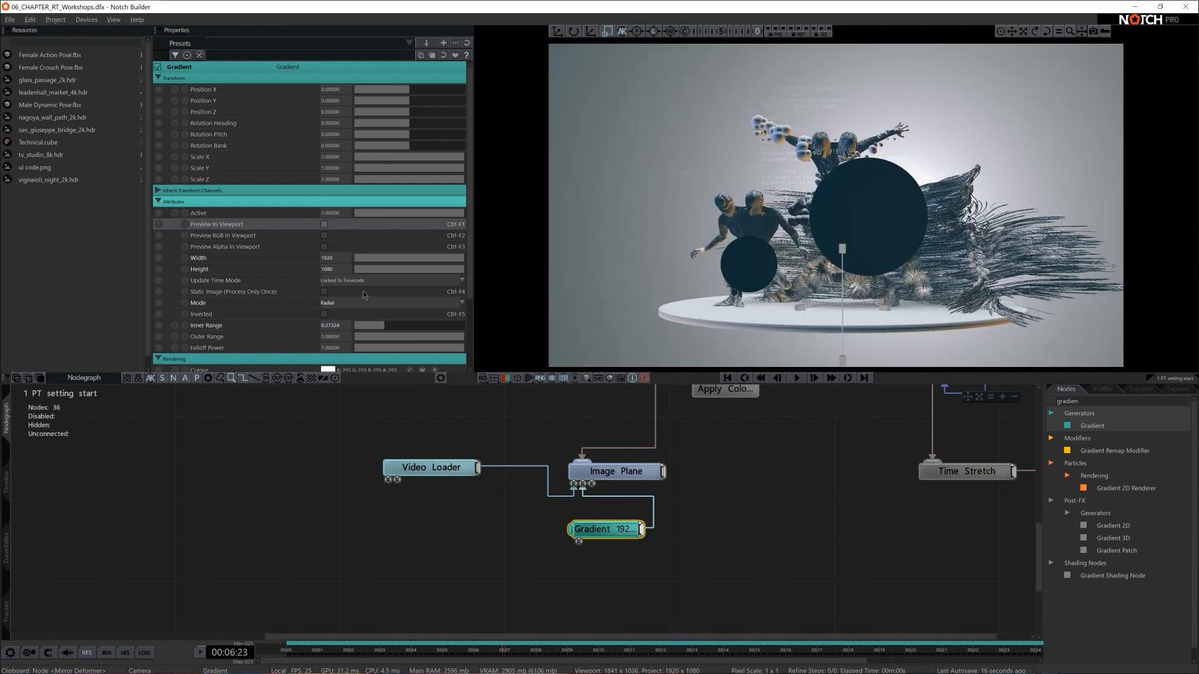
# - Invert the Gradient, raise its Inner Range slightly to about 0.28 and scale it uniformly to about 1.22
pyautogui.scroll(-1, 313, 306)
pyautogui.click(324, 305)
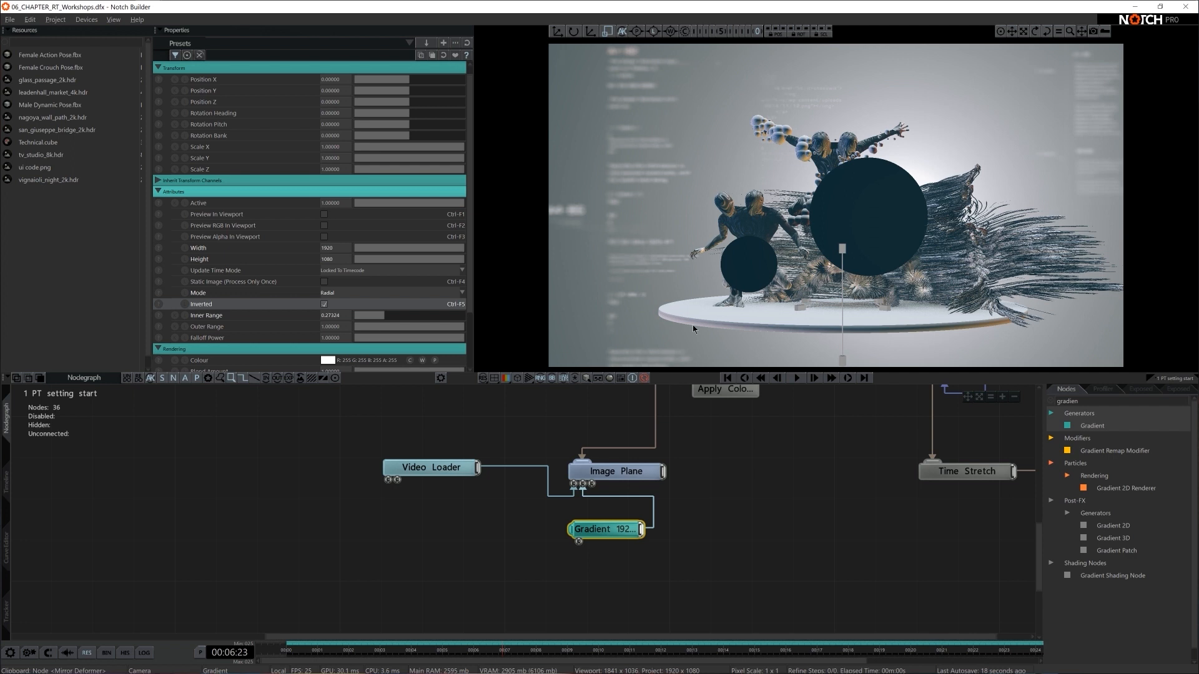
pyautogui.moveTo(387, 315); pyautogui.dragTo(399, 314)
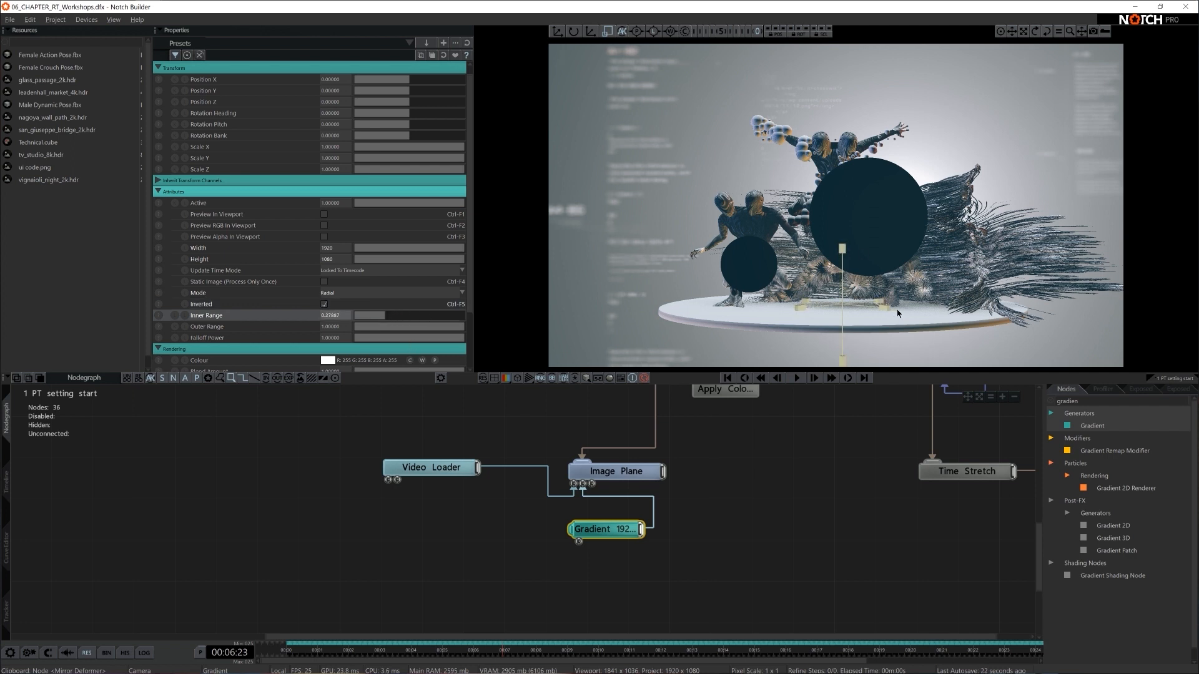
pyautogui.moveTo(934, 312); pyautogui.dragTo(901, 311)
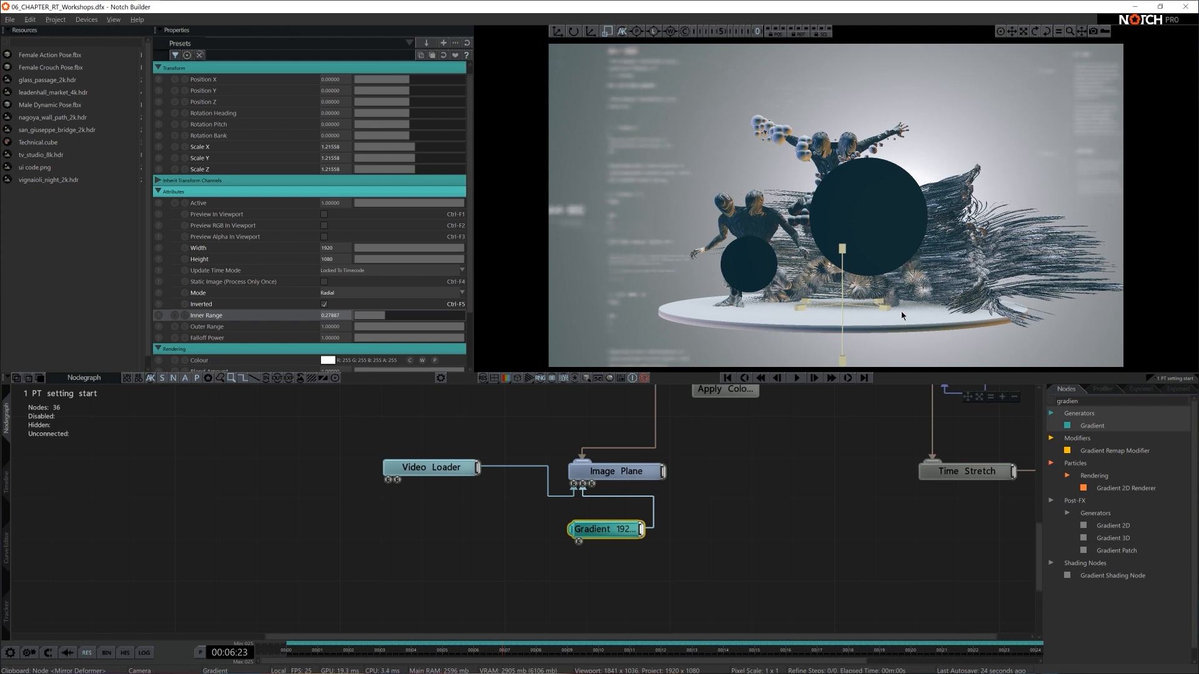
# - Select the Apply Colour LUT node attached to the Camera to show its properties
pyautogui.click(787, 524)
pyautogui.scroll(-3, 788, 525)
pyautogui.moveTo(744, 526); pyautogui.dragTo(721, 592, button='middle')
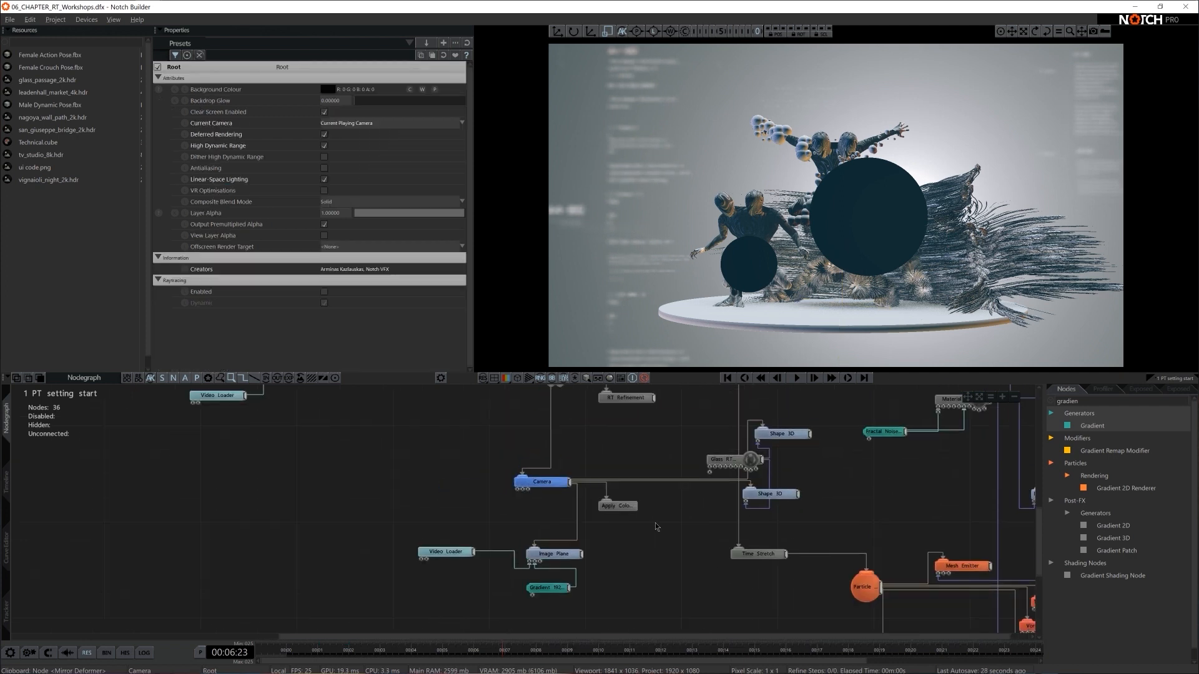
pyautogui.click(630, 510)
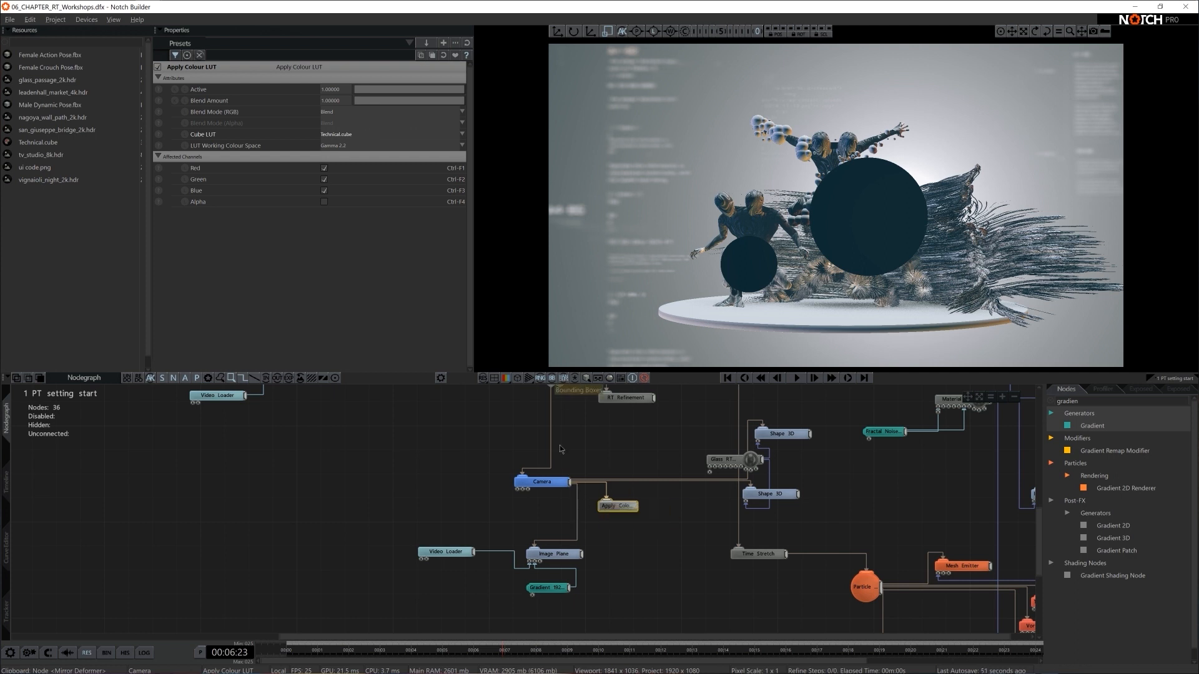
# - Import all the .cube LUT files from the Notch Intermediate 00 ASSETS folder into the project resources
pyautogui.press('super+e')
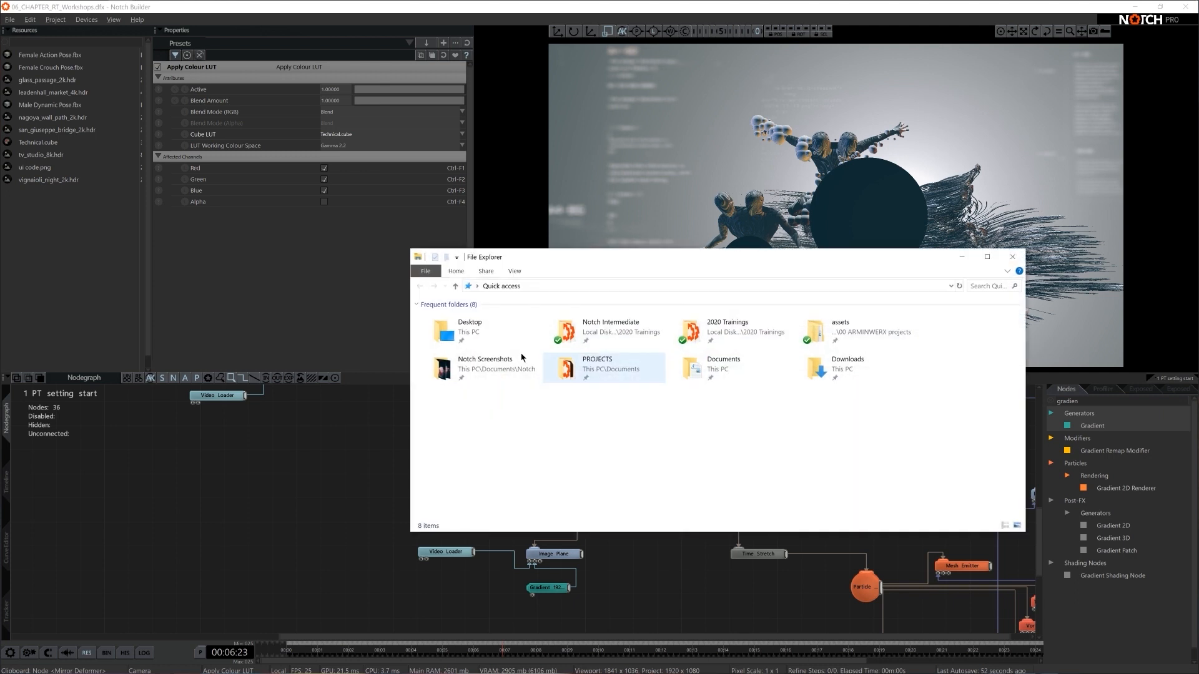
pyautogui.doubleClick(484, 330)
pyautogui.doubleClick(484, 331)
pyautogui.doubleClick(475, 337)
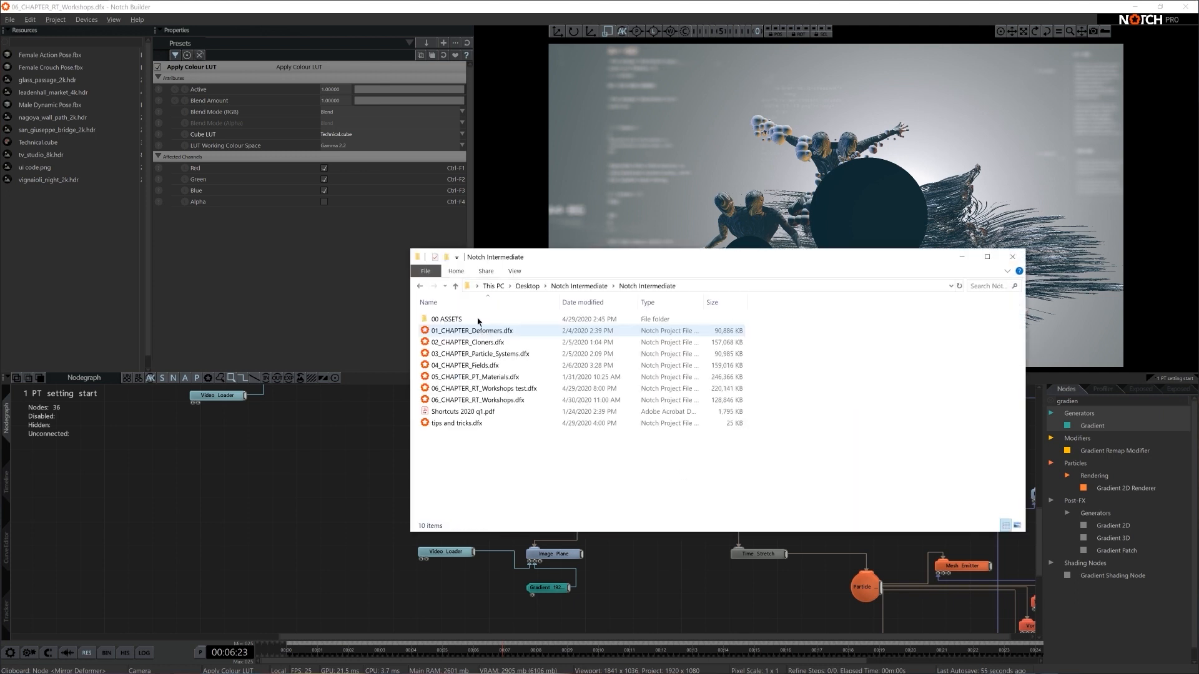
pyautogui.doubleClick(459, 320)
pyautogui.doubleClick(449, 343)
pyautogui.hotkey('ctrl', 'a')
pyautogui.moveTo(453, 353); pyautogui.dragTo(443, 433)
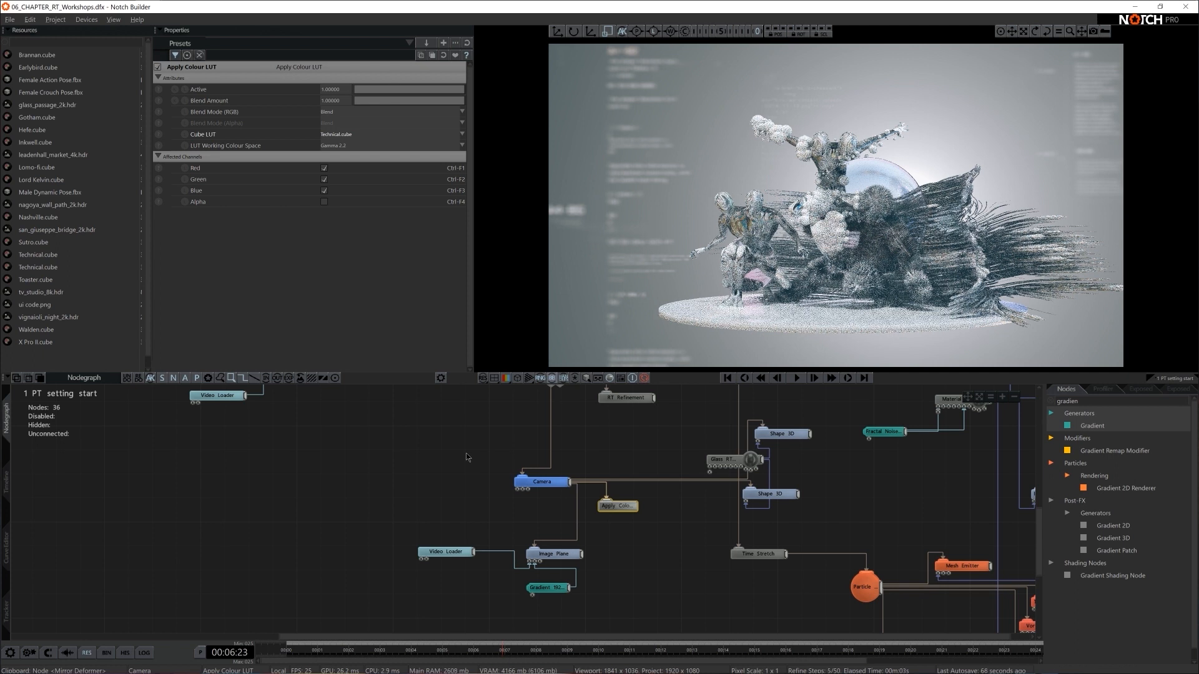
# - Preview the Brannan, Earlybird, Gotham and Hefe cube LUTs on the Apply Colour LUT node
pyautogui.click(342, 135)
pyautogui.press('Down')
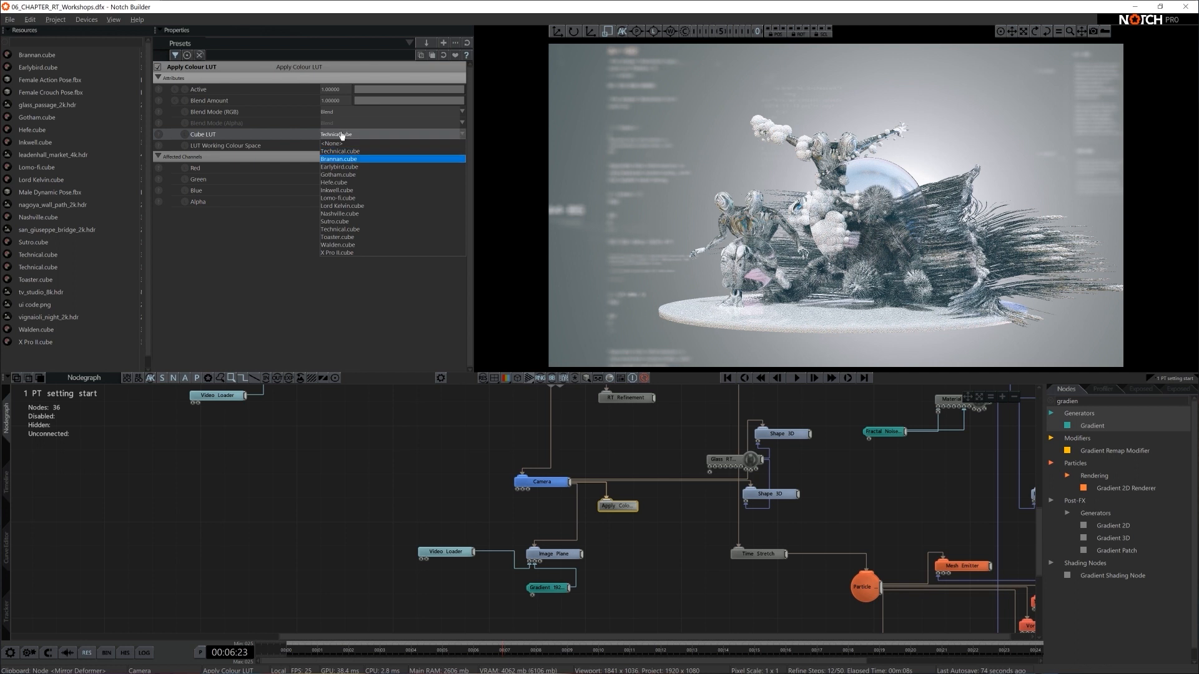
pyautogui.press('Down')
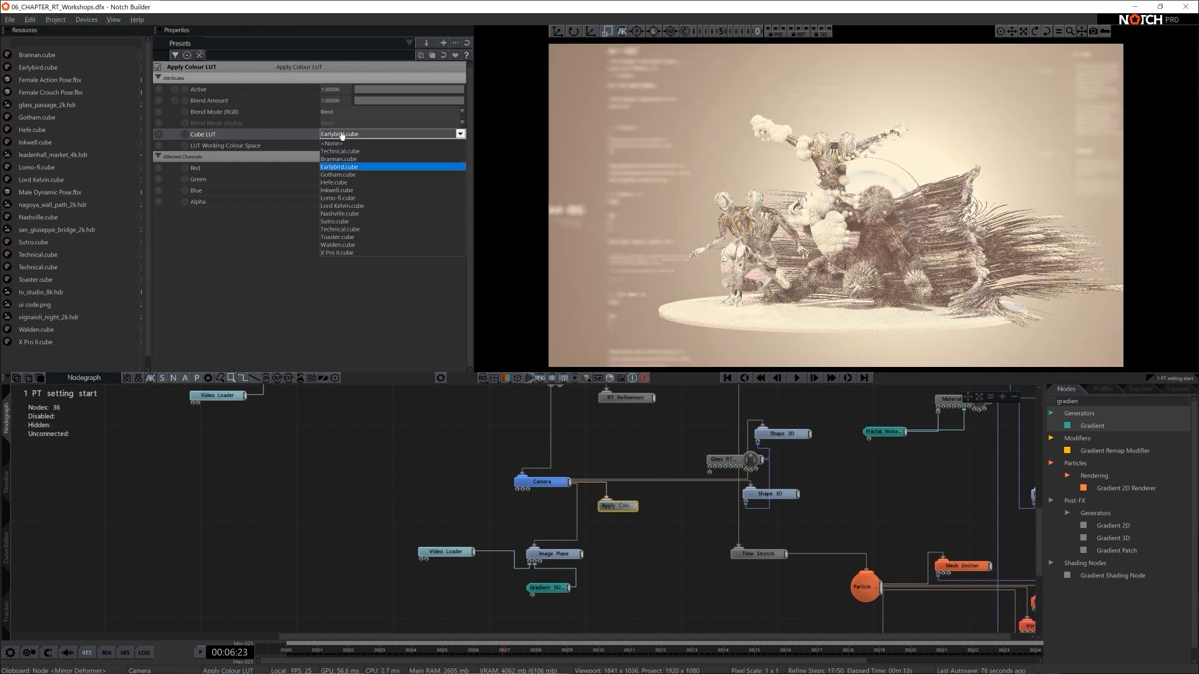
pyautogui.press('Down')
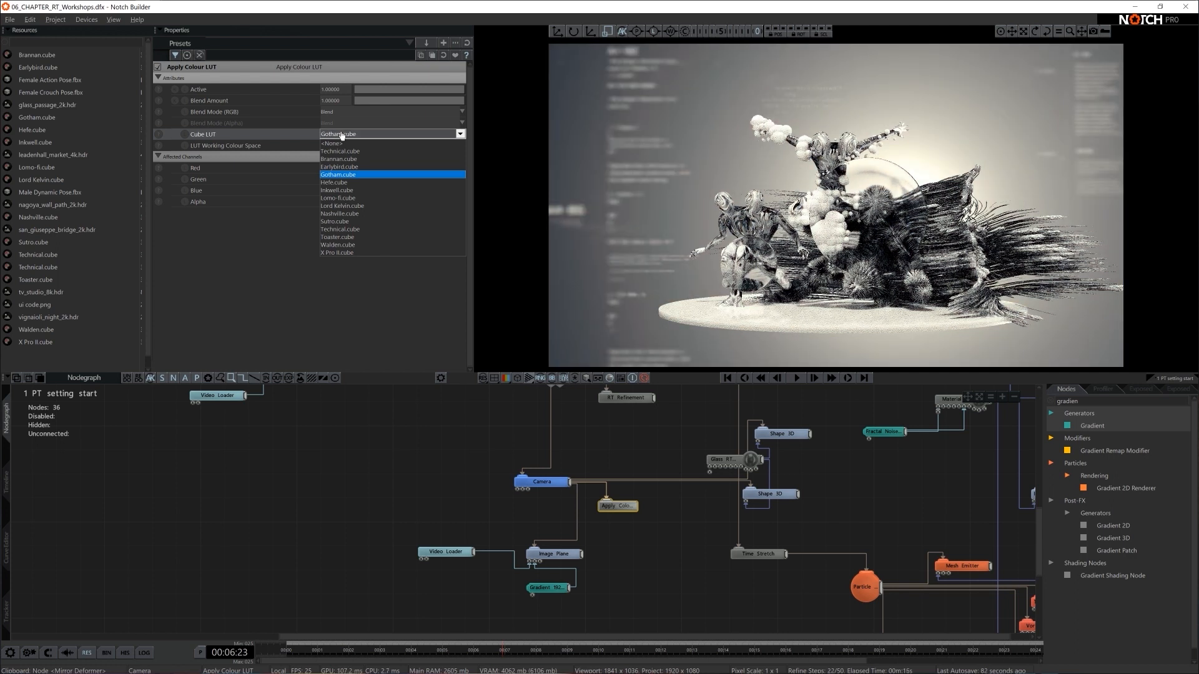
pyautogui.click(342, 182)
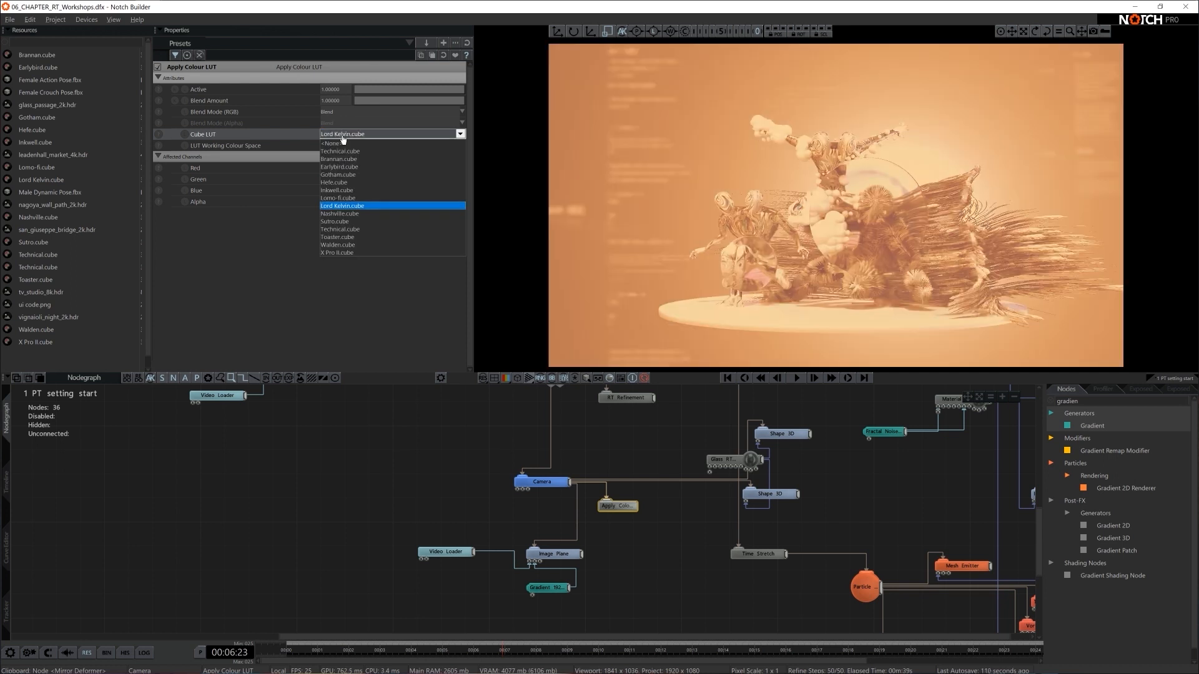
# - Step through the remaining cube LUTs from Nashville to X Pro II to compare their grading looks
pyautogui.press('Down')
pyautogui.press('Down')
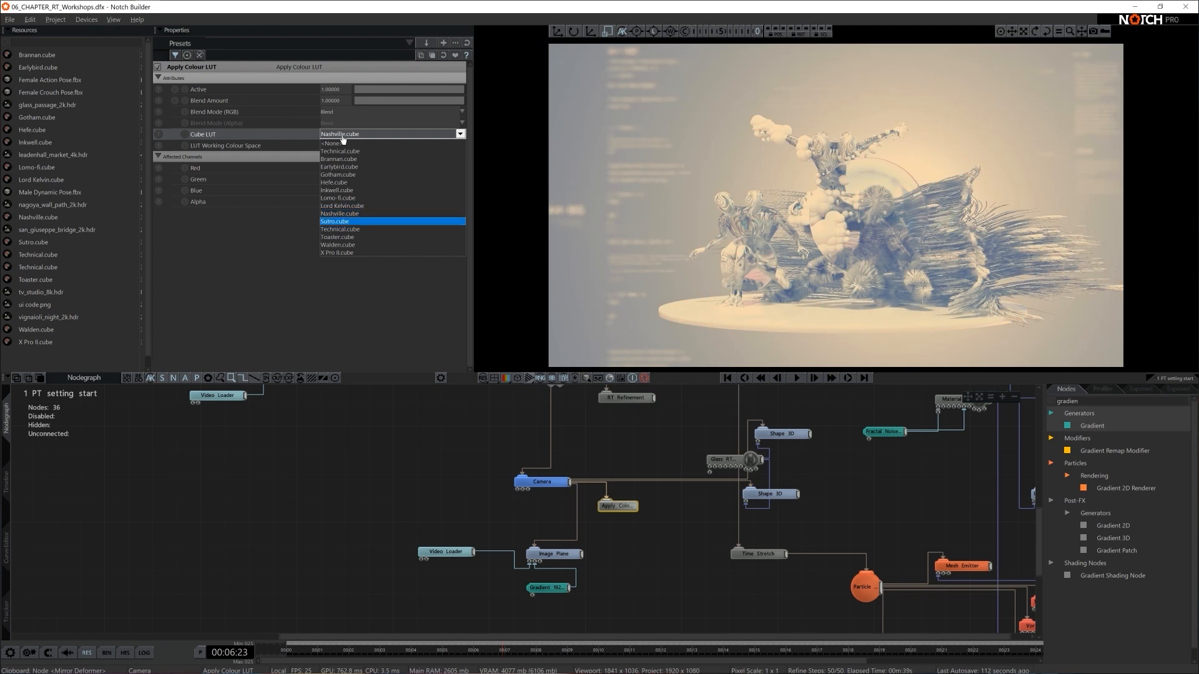
pyautogui.press('Down')
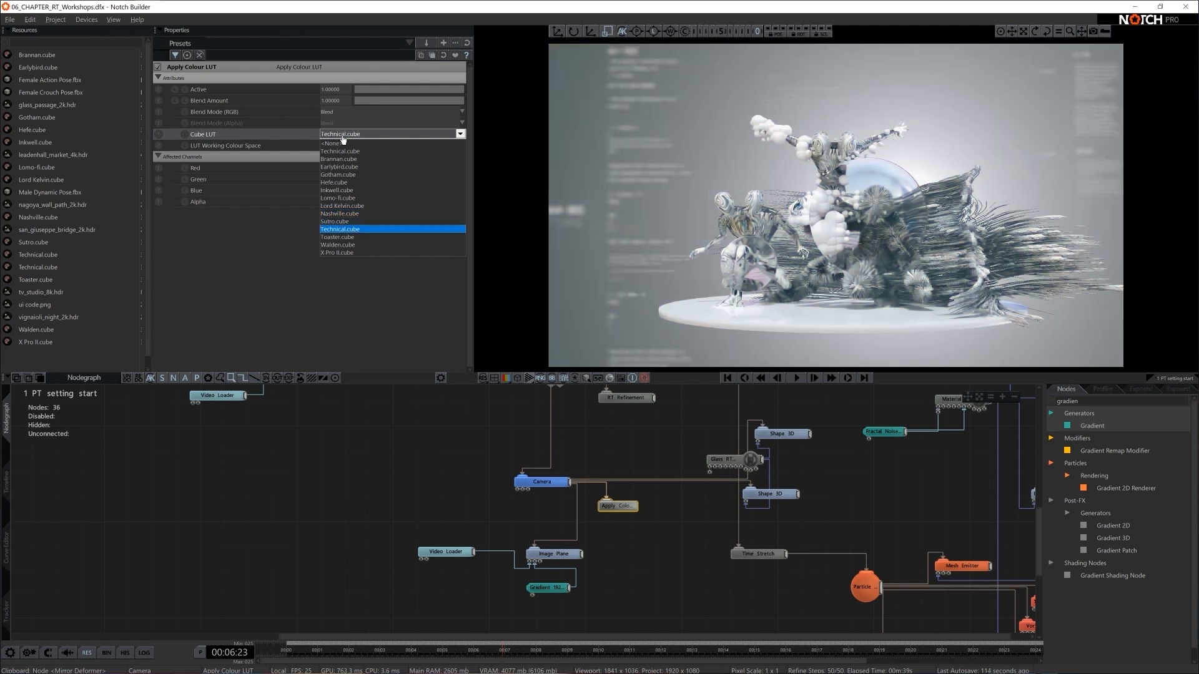
pyautogui.press('Down')
pyautogui.press('Down')
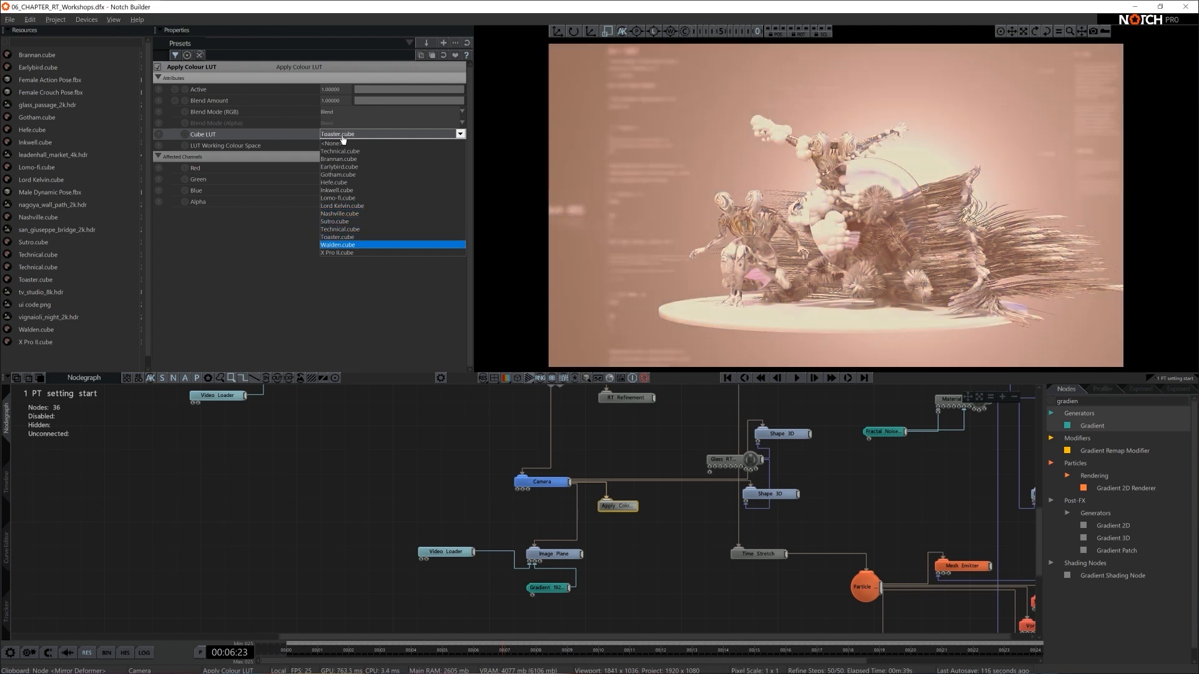
pyautogui.press('Down')
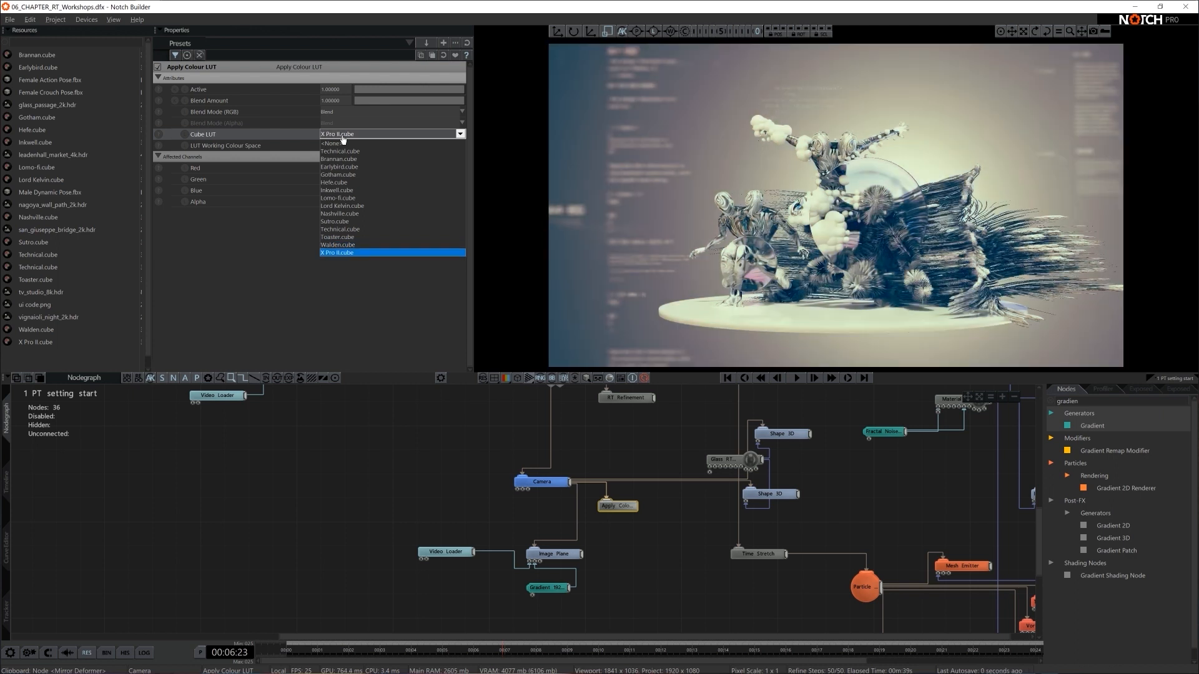
# - Compare Technical.cube with Gotham.cube and settle on Technical.cube as the Cube LUT
pyautogui.click(345, 152)
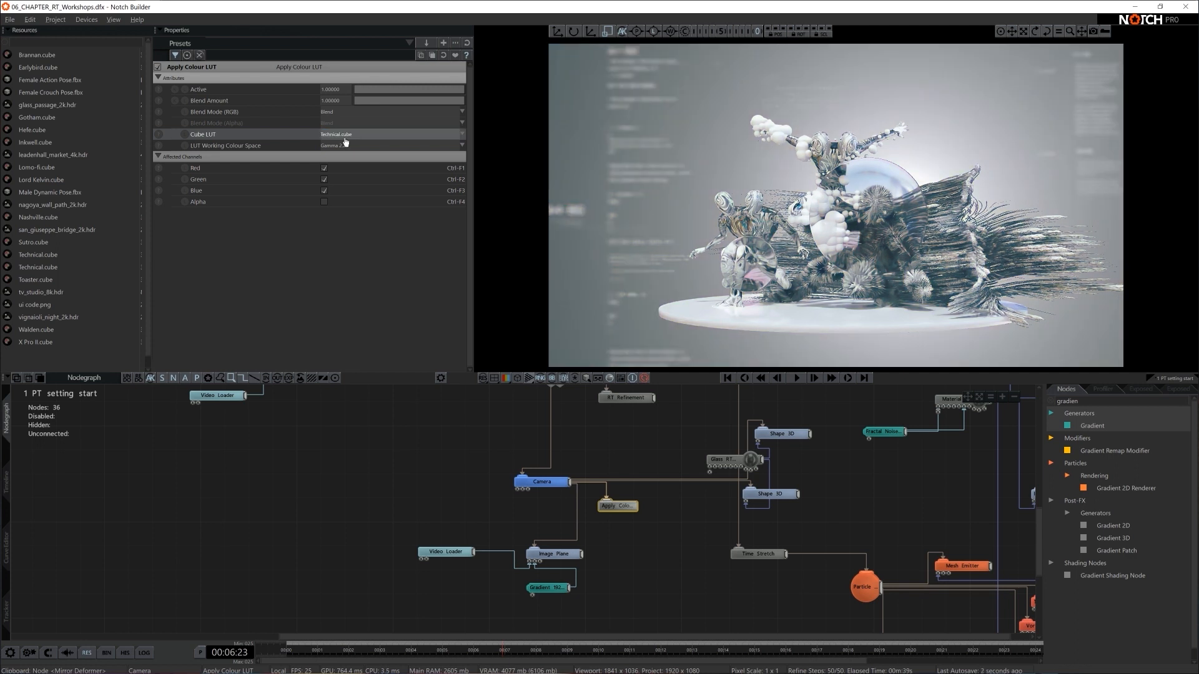
pyautogui.click(349, 138)
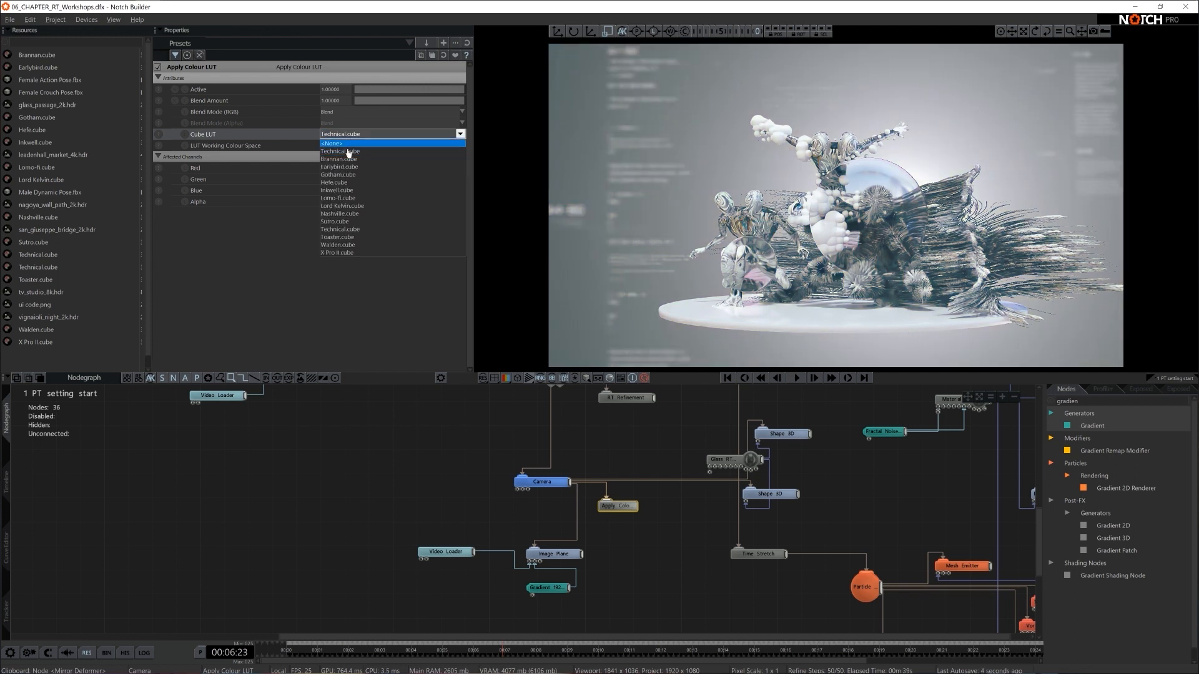
pyautogui.click(354, 179)
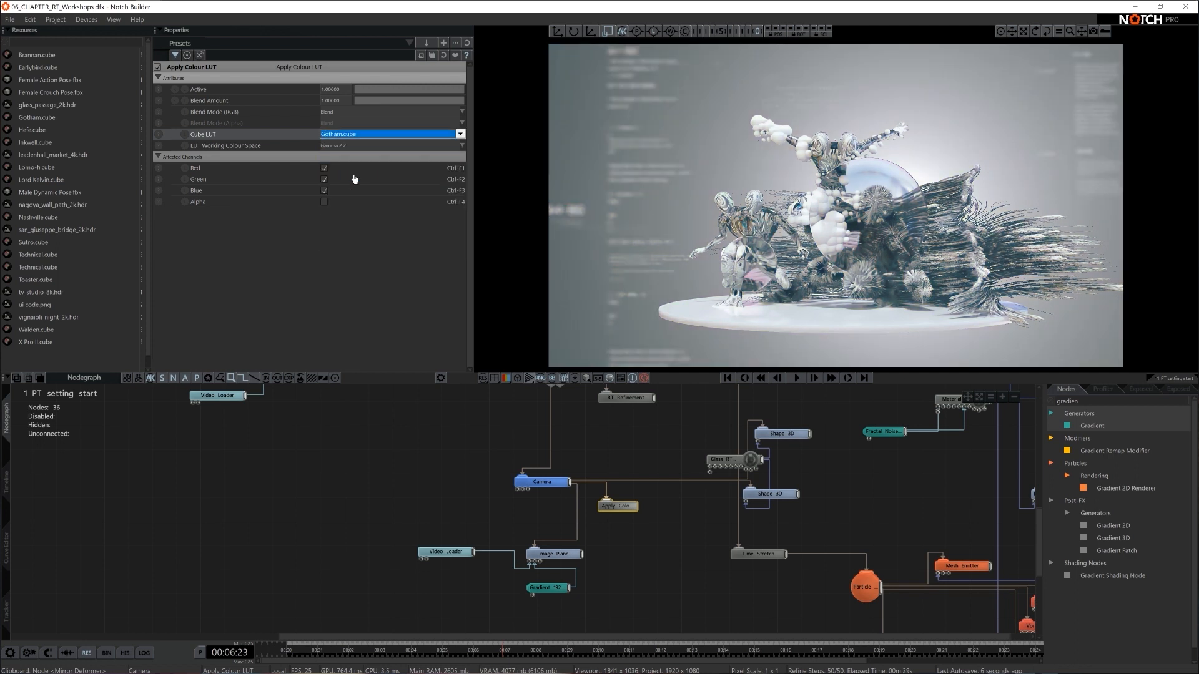
pyautogui.click(348, 134)
pyautogui.click(349, 151)
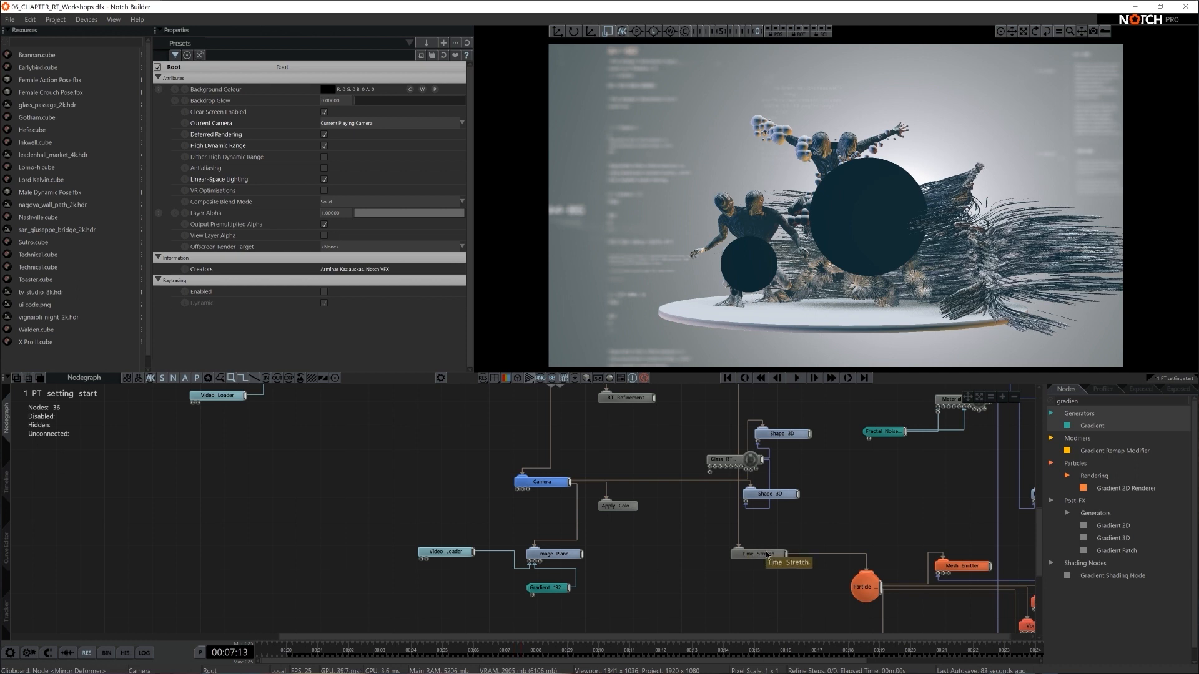
# - Import all the .ttf font files from the Notch Intermediate 00 ASSETS TYPOGRAPHY folder into the project resources
pyautogui.moveTo(867, 489); pyautogui.dragTo(789, 491, button='middle')
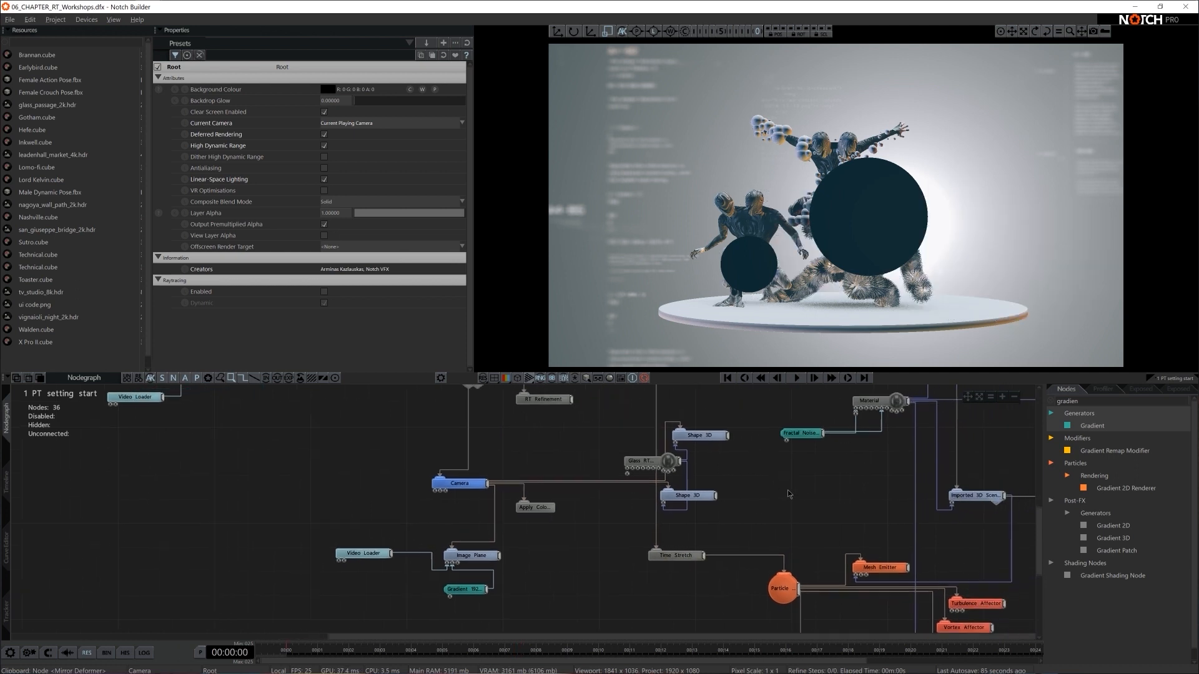
pyautogui.scroll(-2, 790, 496)
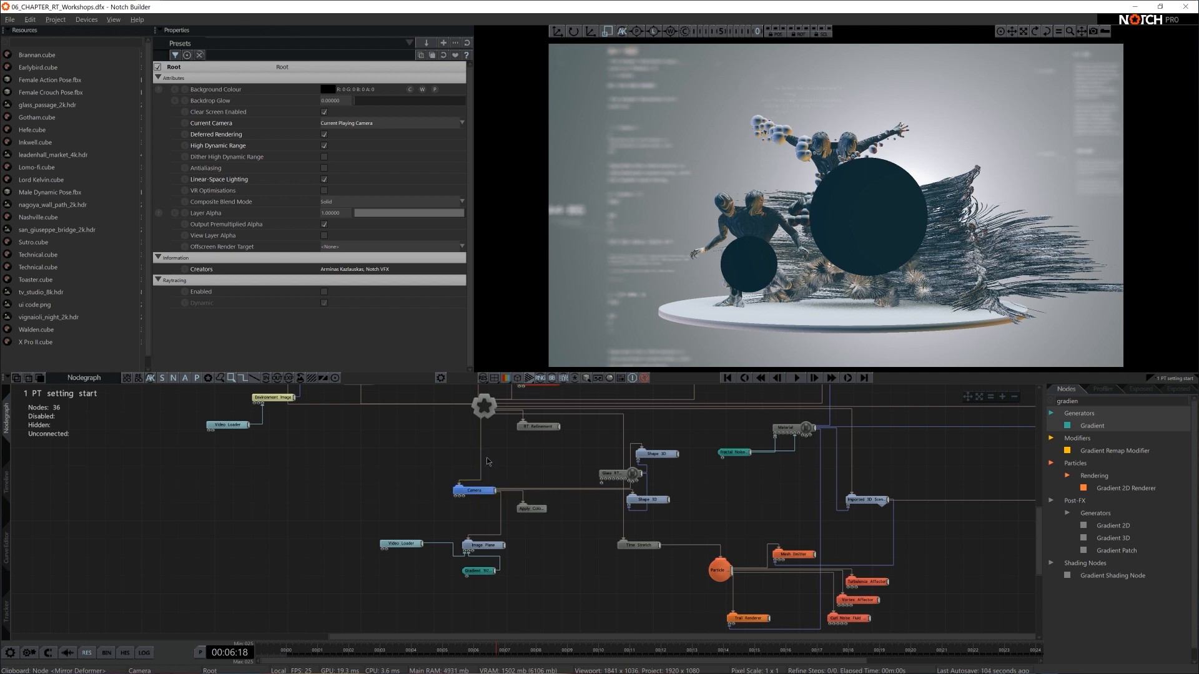
pyautogui.press('super+e')
pyautogui.click(483, 356)
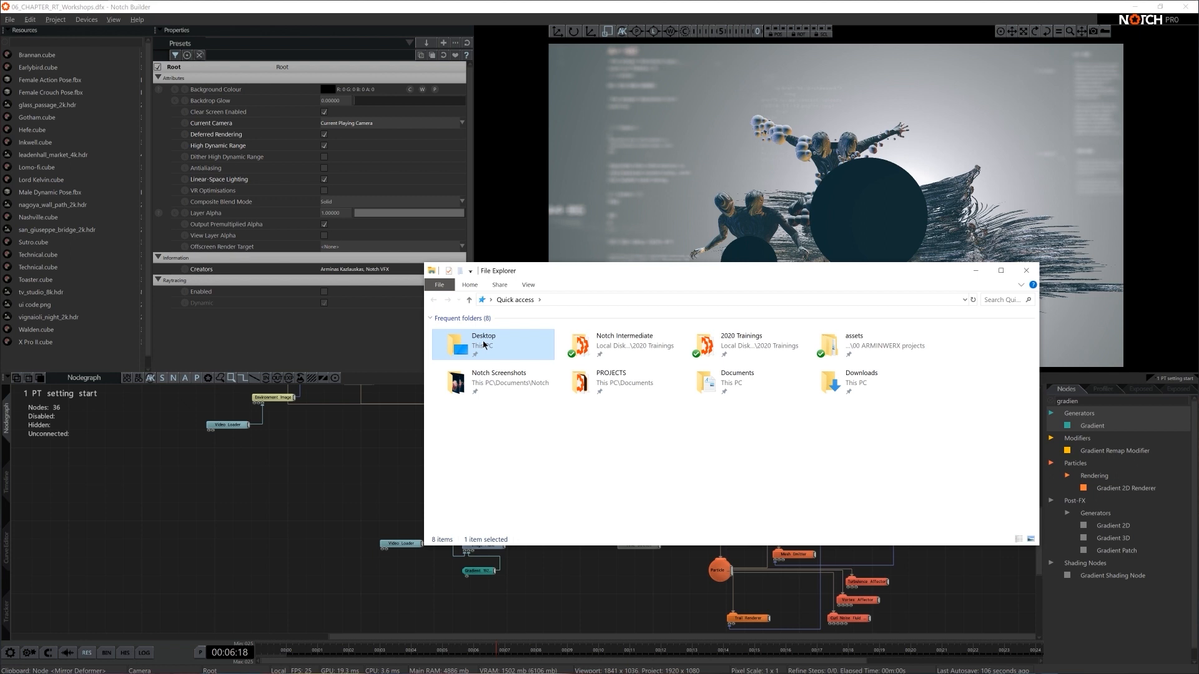
pyautogui.doubleClick(484, 343)
pyautogui.doubleClick(478, 342)
pyautogui.doubleClick(473, 339)
pyautogui.doubleClick(473, 335)
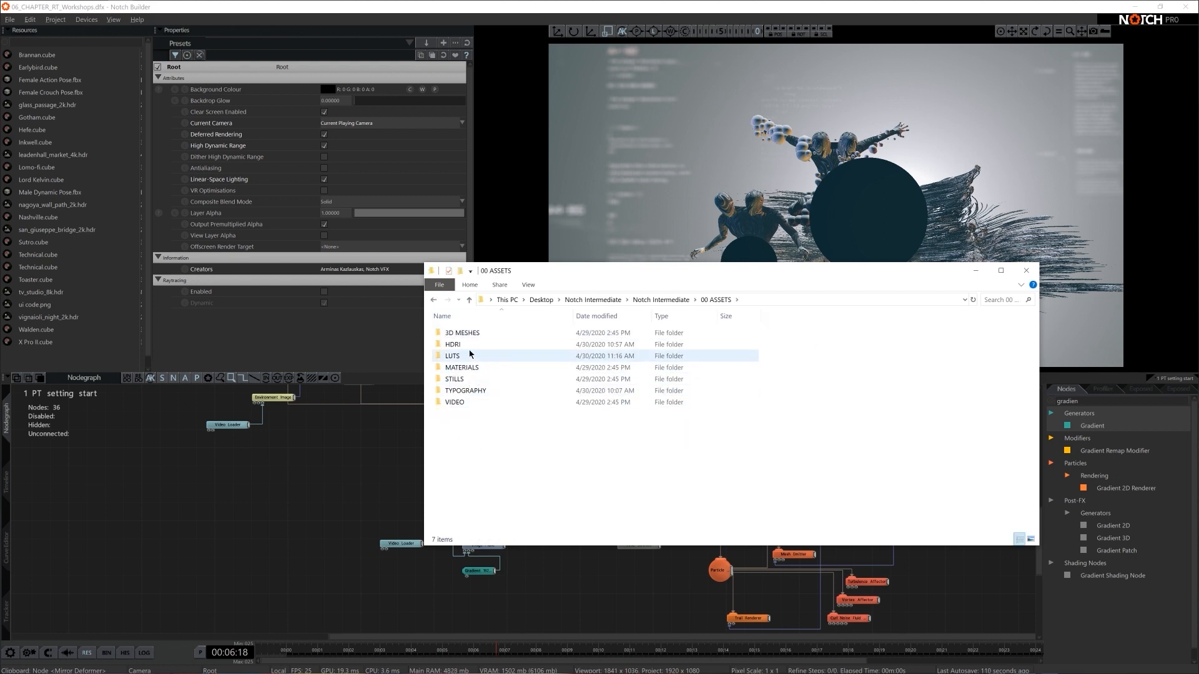
pyautogui.doubleClick(465, 391)
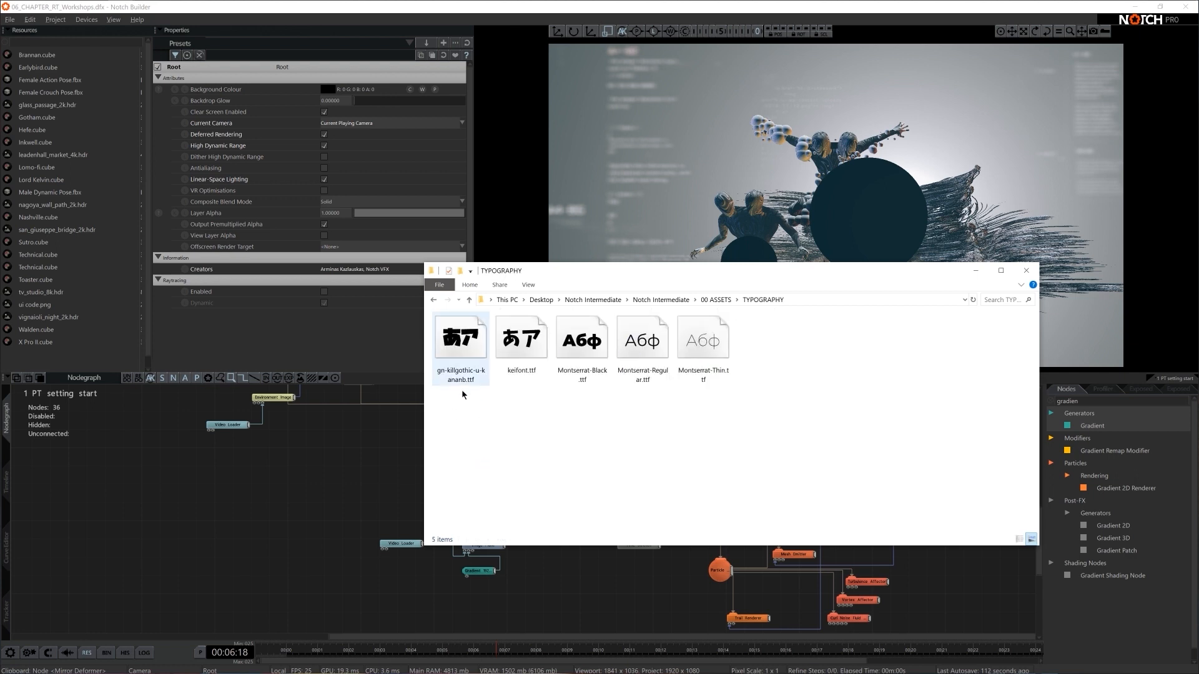
pyautogui.moveTo(473, 415); pyautogui.dragTo(812, 342)
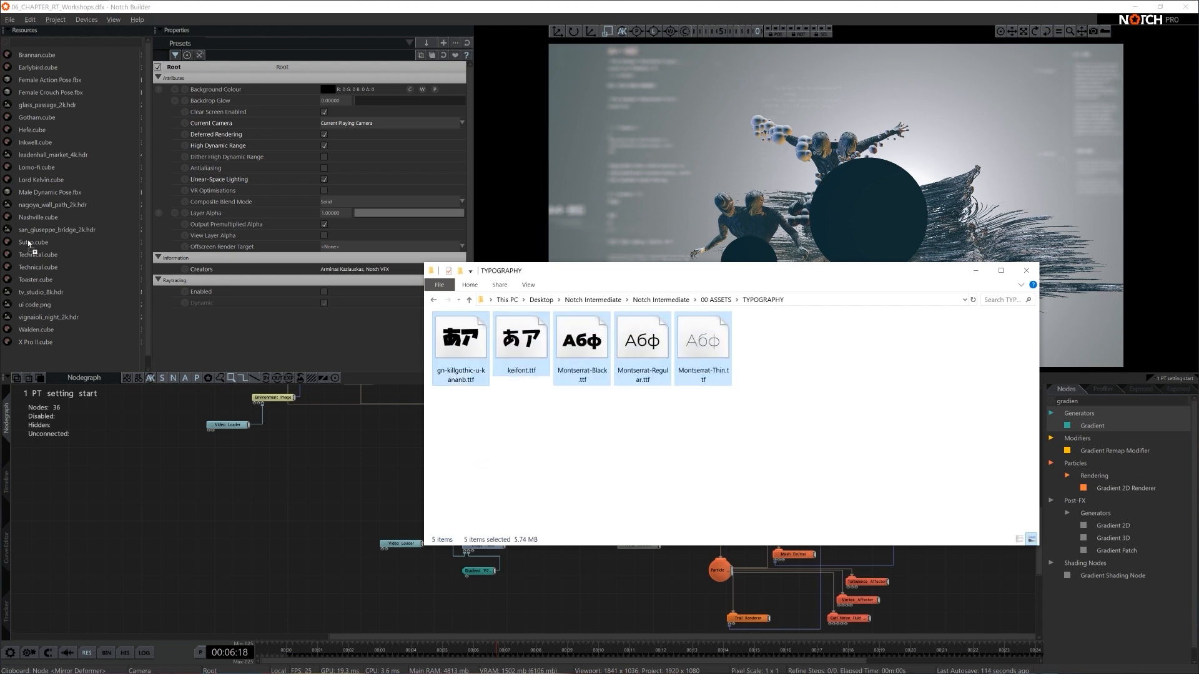
pyautogui.moveTo(29, 244); pyautogui.dragTo(29, 243)
# - Find the Geometry Text node by searching for "text" and add it to the nodegraph as a child of the Camera
pyautogui.scroll(4, 563, 545)
pyautogui.moveTo(564, 545); pyautogui.dragTo(619, 608, button='middle')
pyautogui.moveTo(499, 529); pyautogui.dragTo(419, 530)
pyautogui.click(1099, 397)
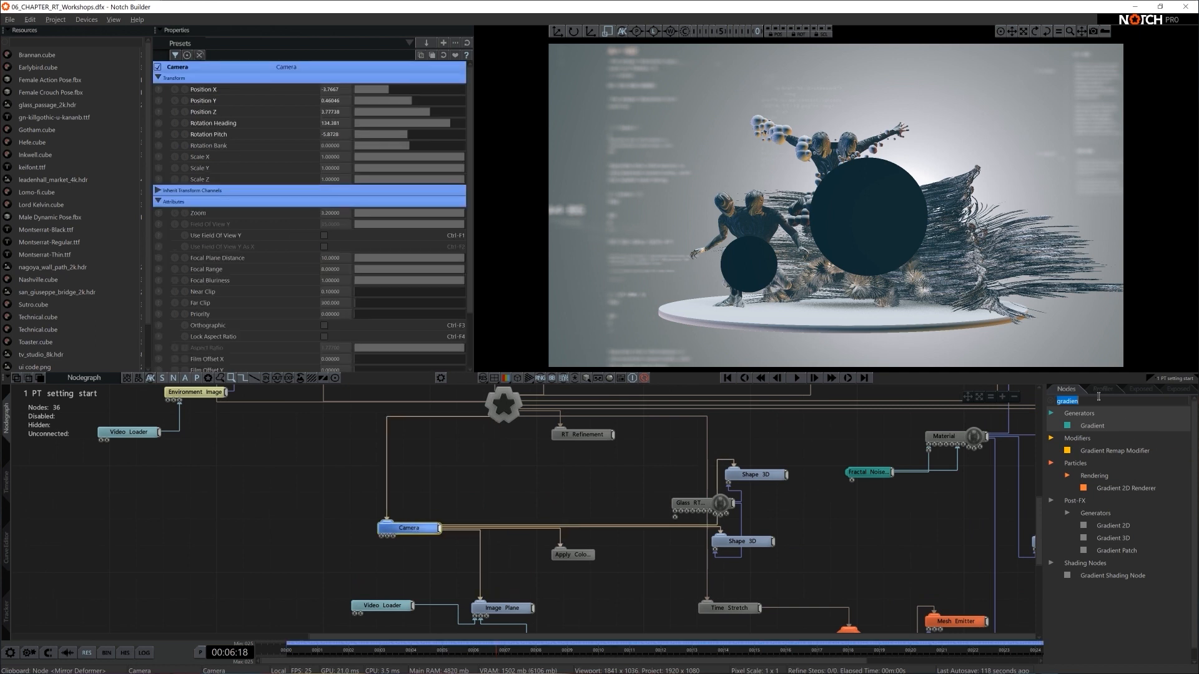
pyautogui.write('text')
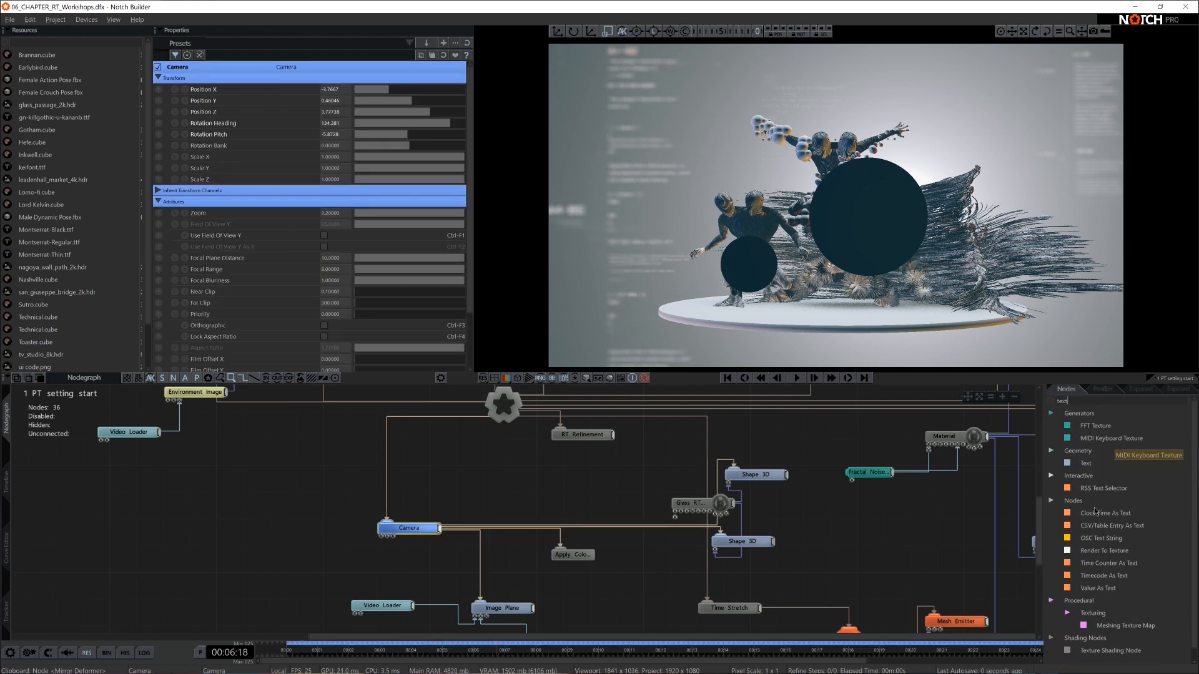
pyautogui.moveTo(1085, 463); pyautogui.dragTo(514, 504)
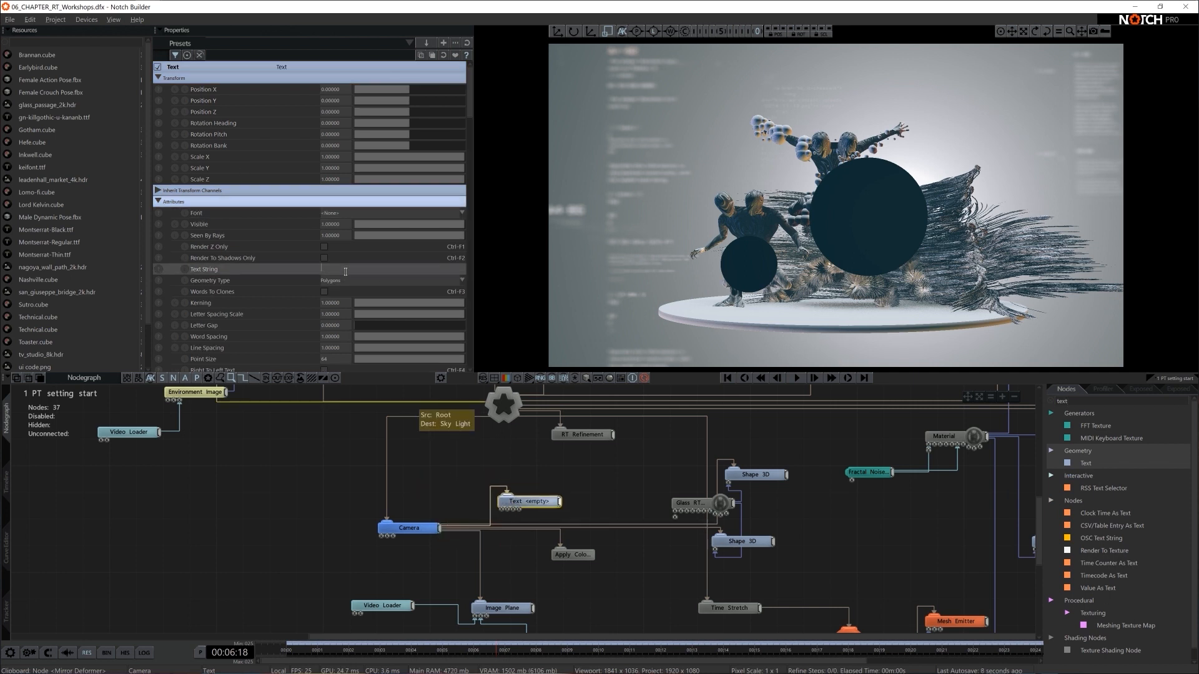
# - Set the Text node's string to #NOTCHCOURSE and its font to Montserrat-Regular.ttf
pyautogui.write('#')
pyautogui.write('NOTJ')
pyautogui.write('COU')
pyautogui.write('RES')
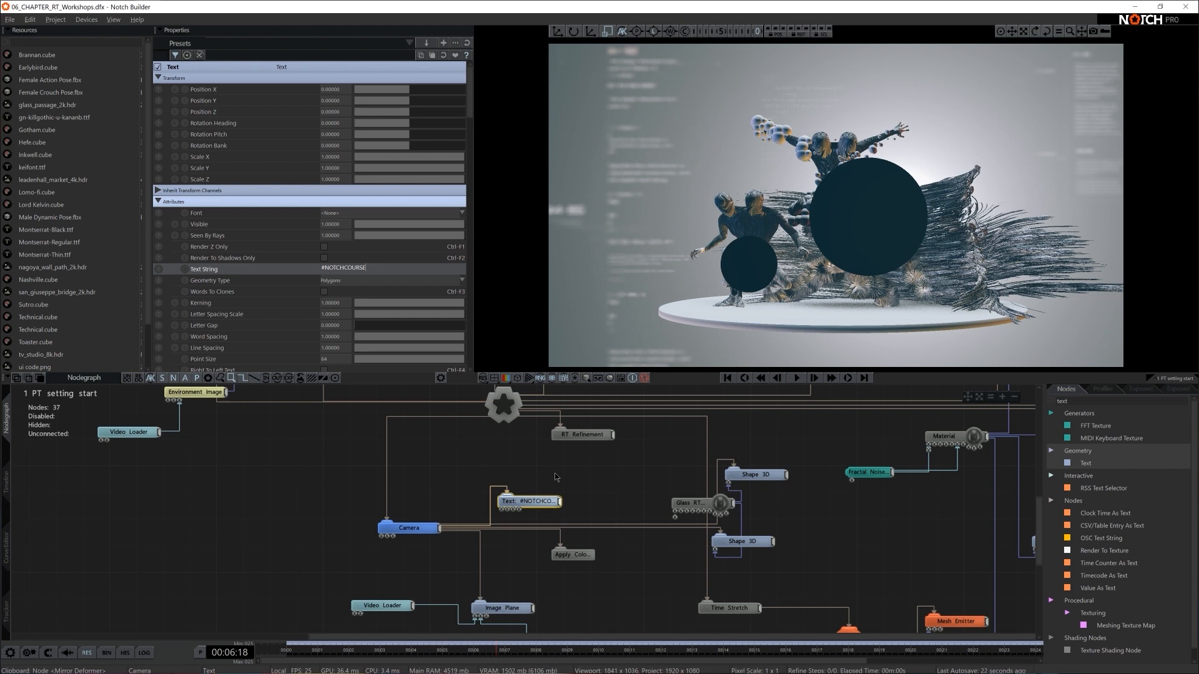
pyautogui.press('Return')
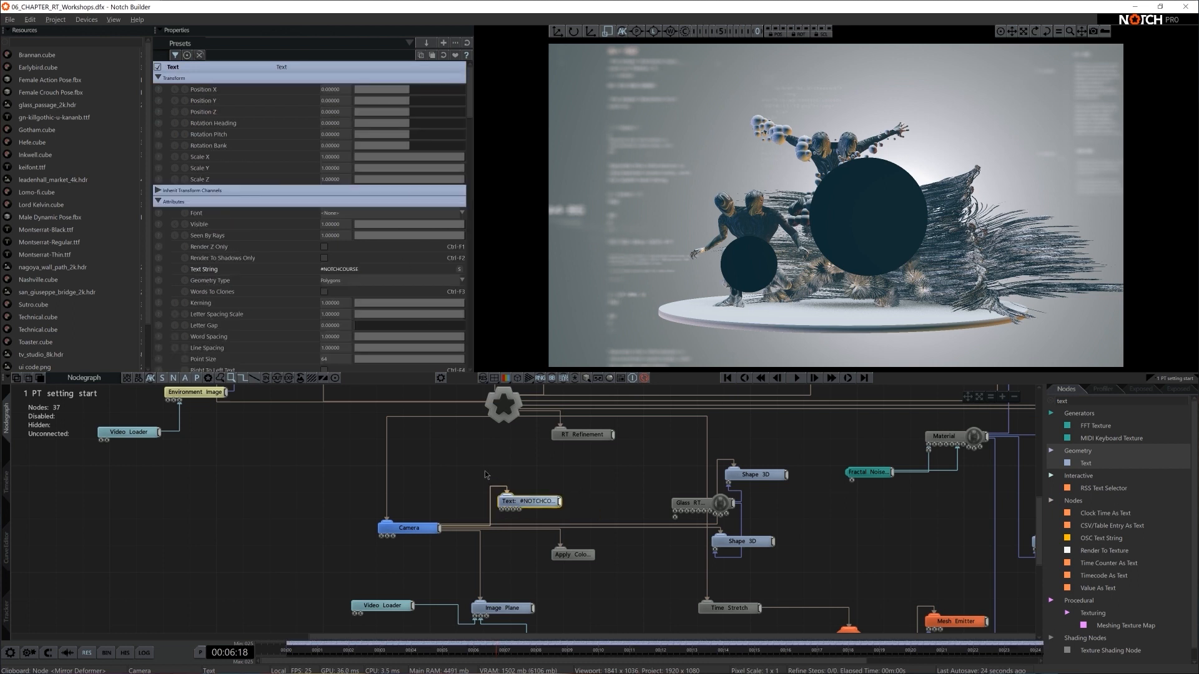
pyautogui.click(344, 215)
pyautogui.click(374, 256)
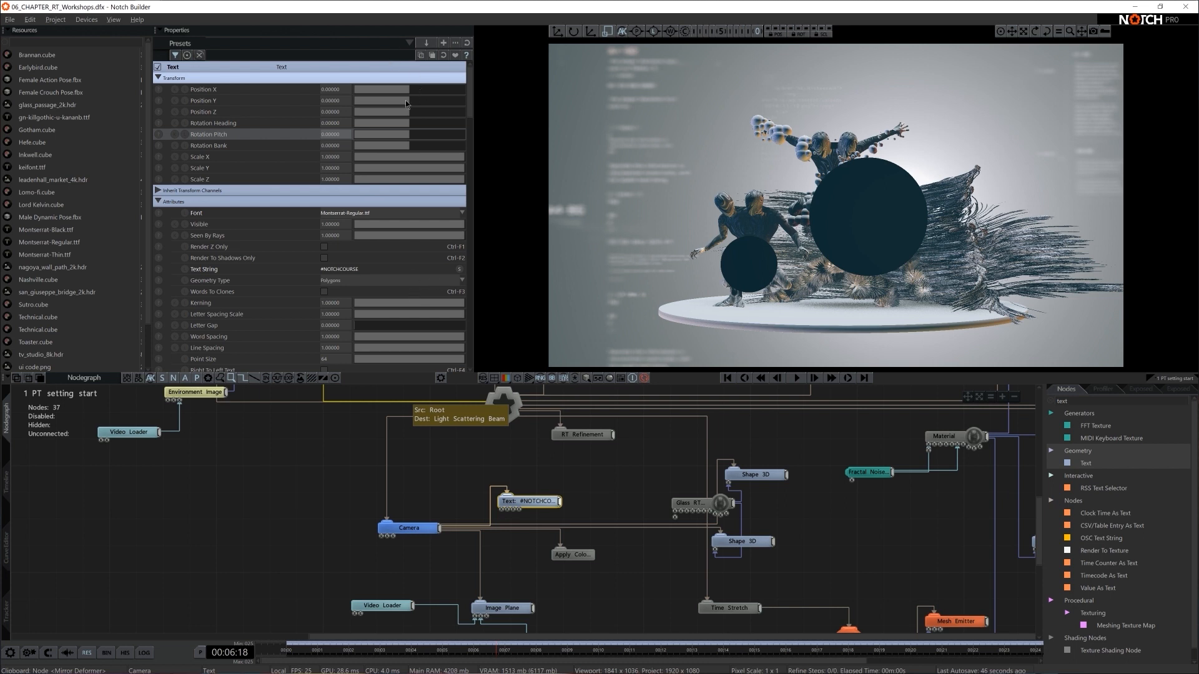
# - Place the text above and behind the figures at about X -3.25, Y 0.70 and Z 6.85
pyautogui.moveTo(414, 101); pyautogui.dragTo(445, 112)
pyautogui.hotkey('ctrl', 'z')
pyautogui.moveTo(874, 208); pyautogui.dragTo(596, 116)
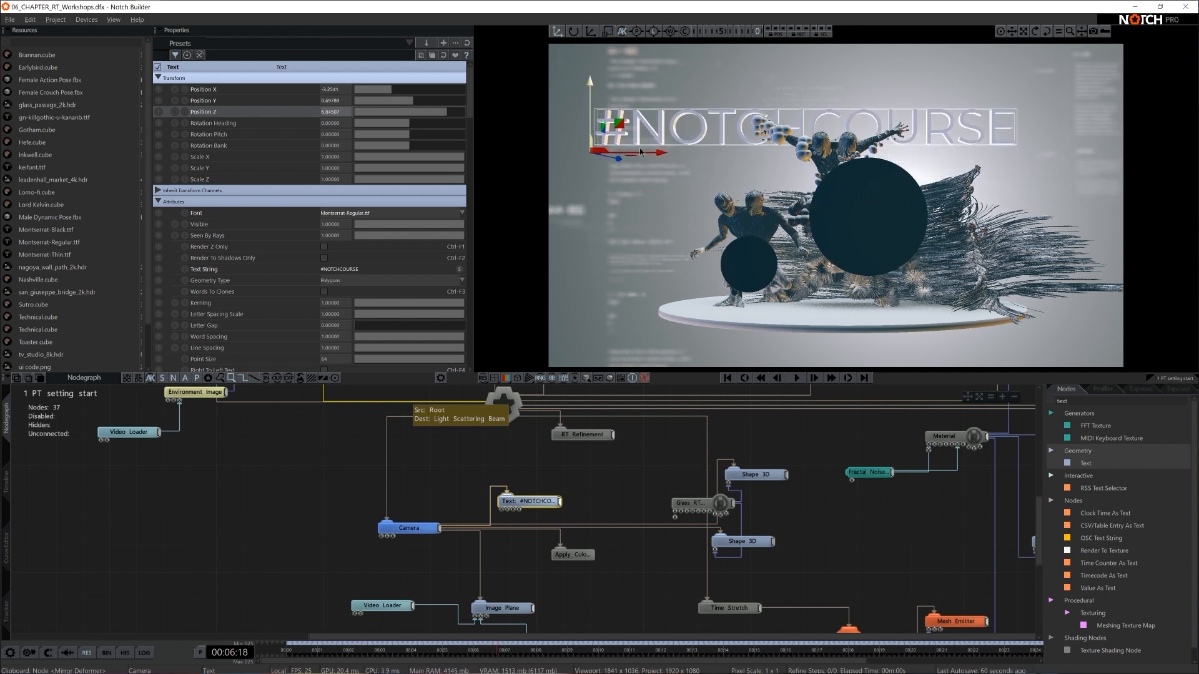
# - Change the text's font to Montserrat-Black.ttf and set its Extrude Amount to 0
pyautogui.click(364, 213)
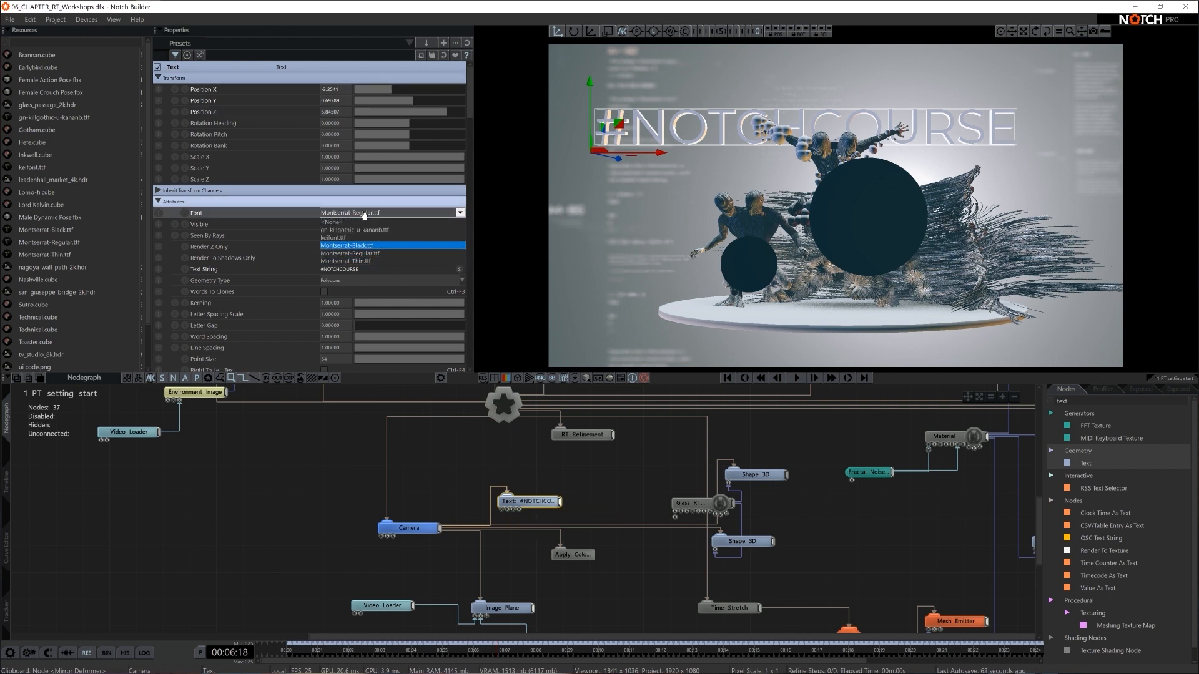
pyautogui.click(381, 246)
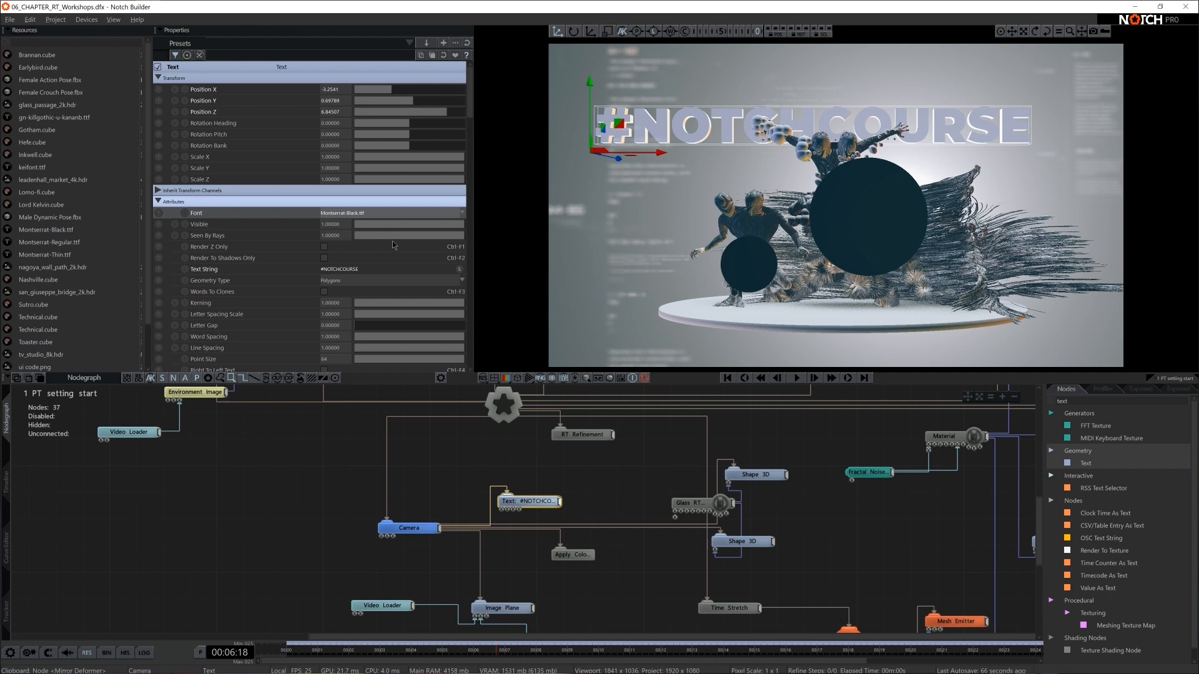
pyautogui.scroll(-6, 393, 246)
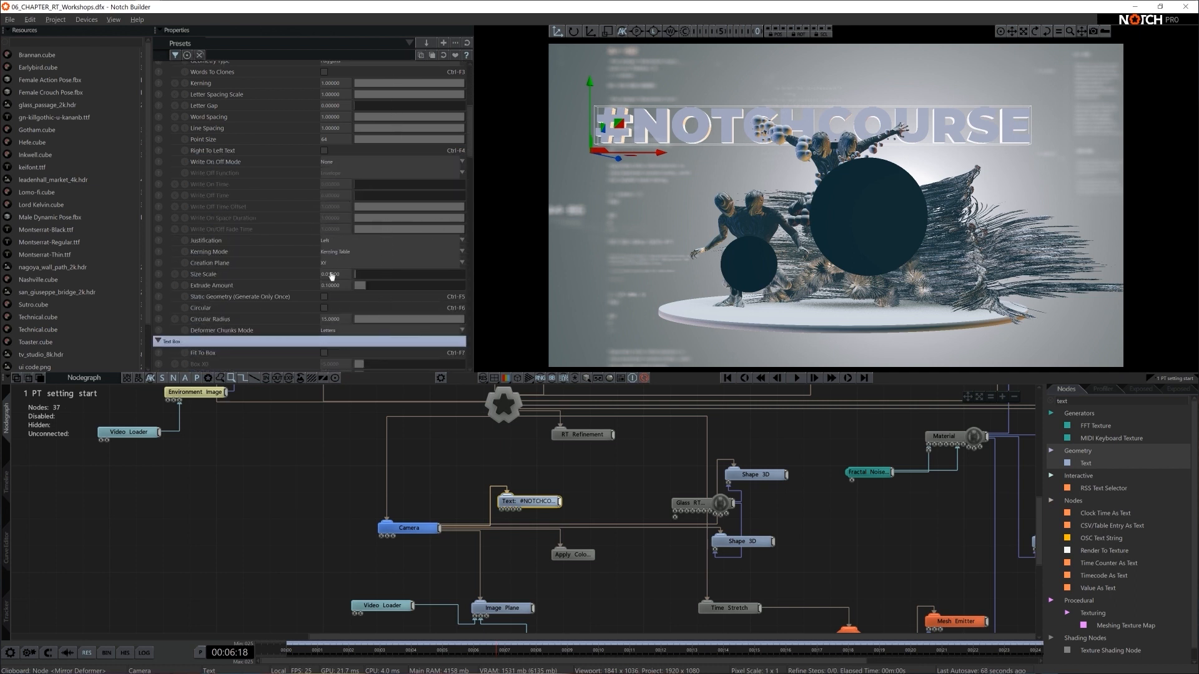
pyautogui.moveTo(337, 287); pyautogui.dragTo(302, 292)
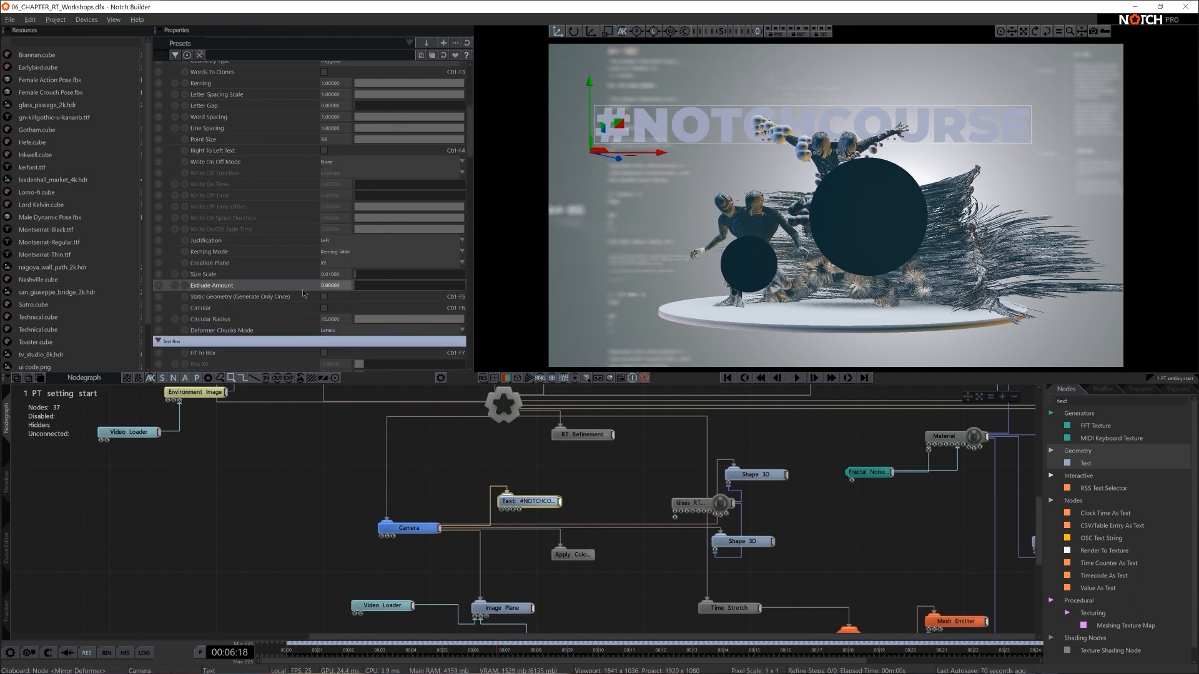
# - Lower the text slightly and darken its material colour to grey, RGB 141
pyautogui.moveTo(589, 82); pyautogui.dragTo(590, 89)
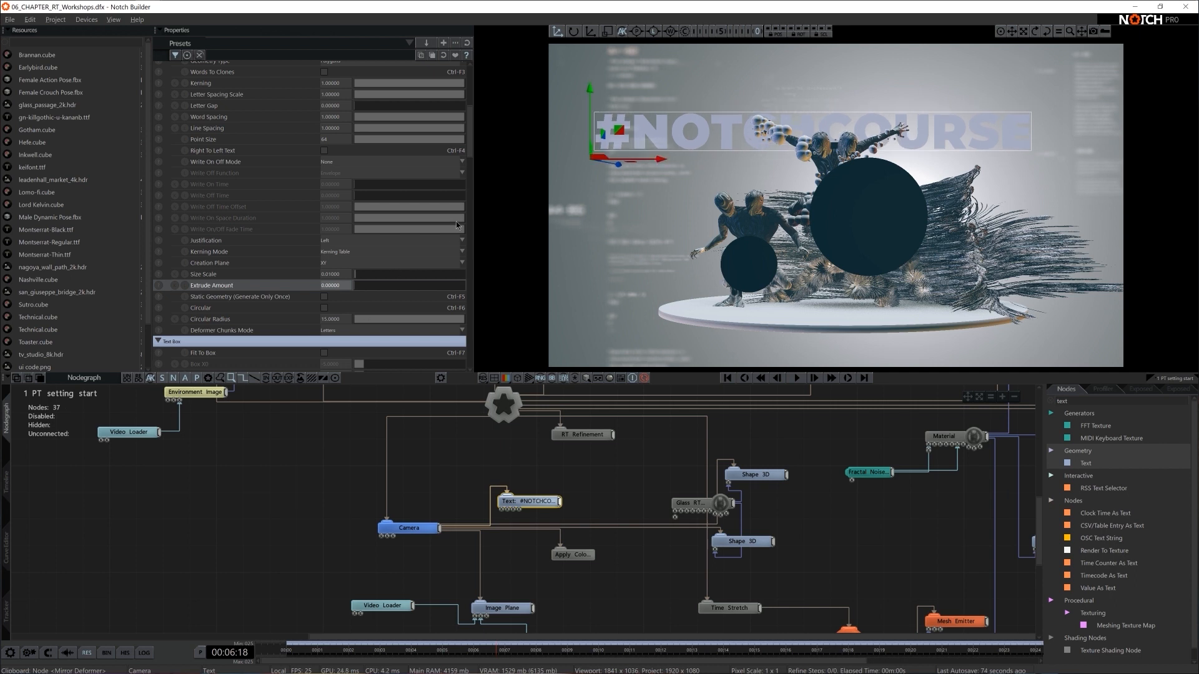
pyautogui.scroll(-10, 219, 259)
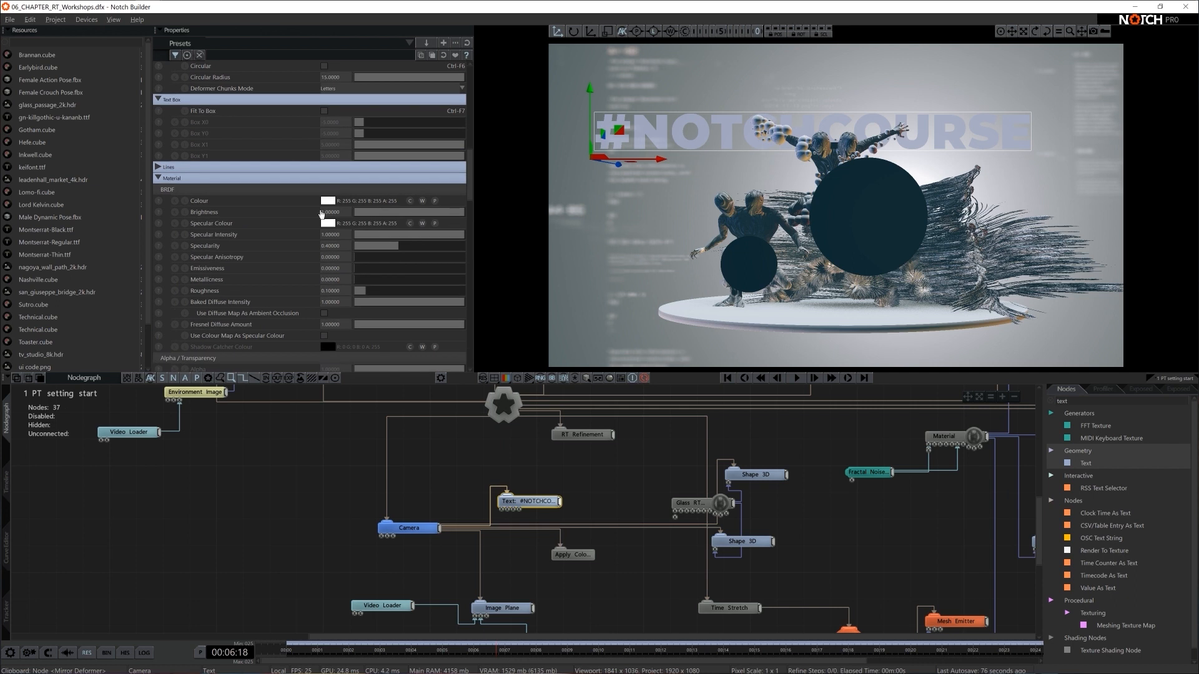
pyautogui.click(230, 237)
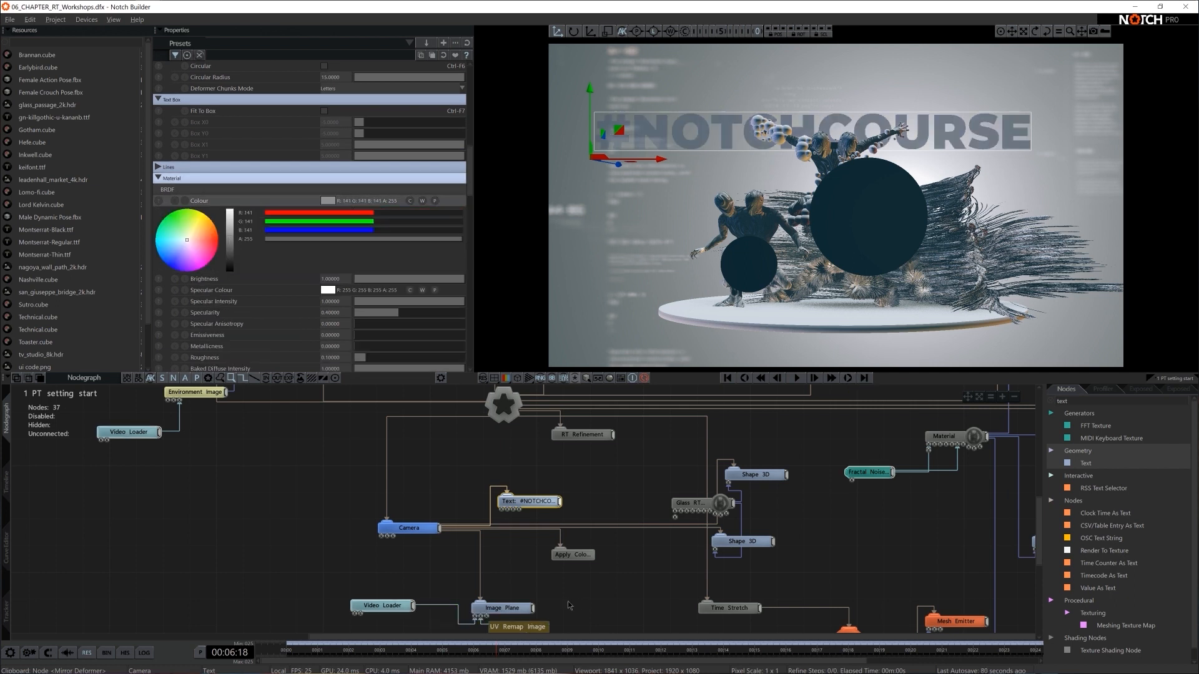
# - Move the Image Plane back to about Z 6.84 and scale it uniformly to about 2.36
pyautogui.click(516, 606)
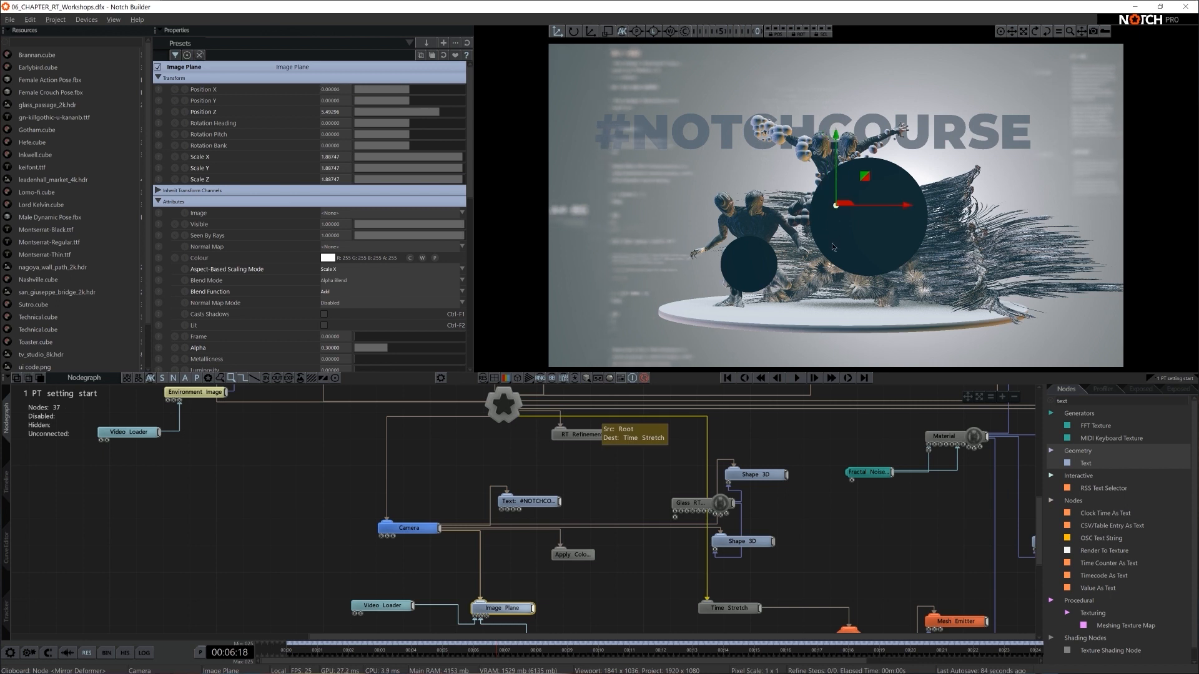
pyautogui.moveTo(827, 310); pyautogui.dragTo(807, 442)
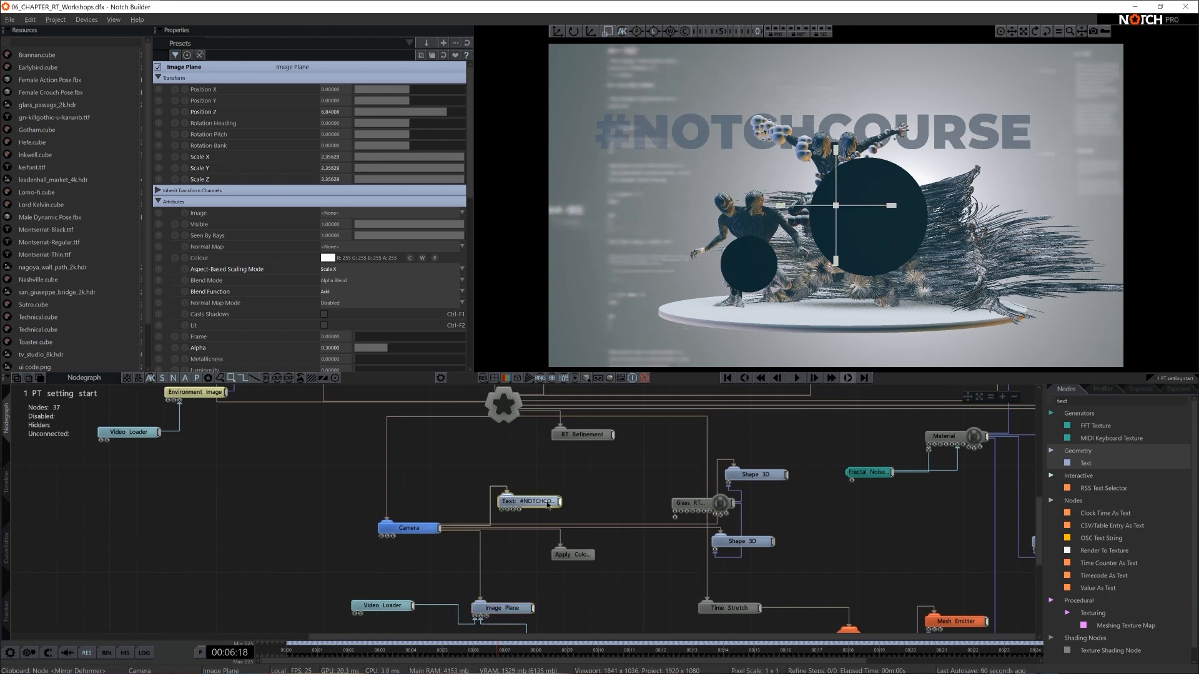
# - Bring the #NOTCHCOURSE text forward to about Z 5.5 and shift it horizontally to about X -2.93
pyautogui.click(528, 501)
pyautogui.scroll(10, 415, 158)
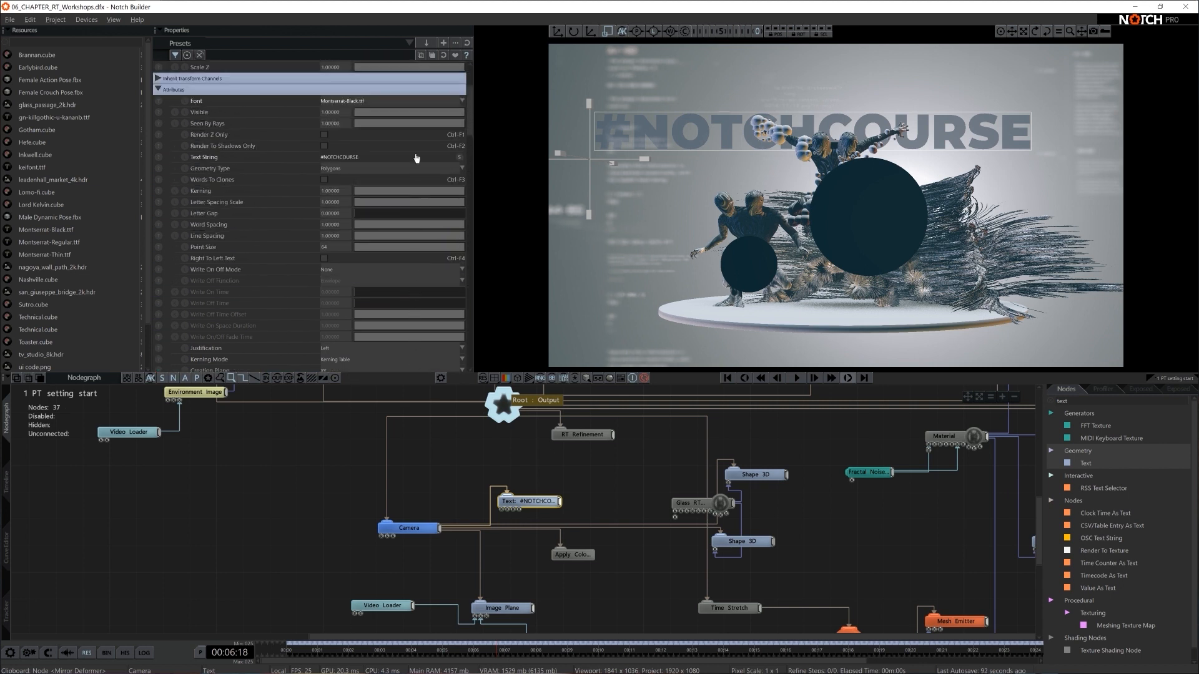
pyautogui.moveTo(424, 112); pyautogui.dragTo(439, 111)
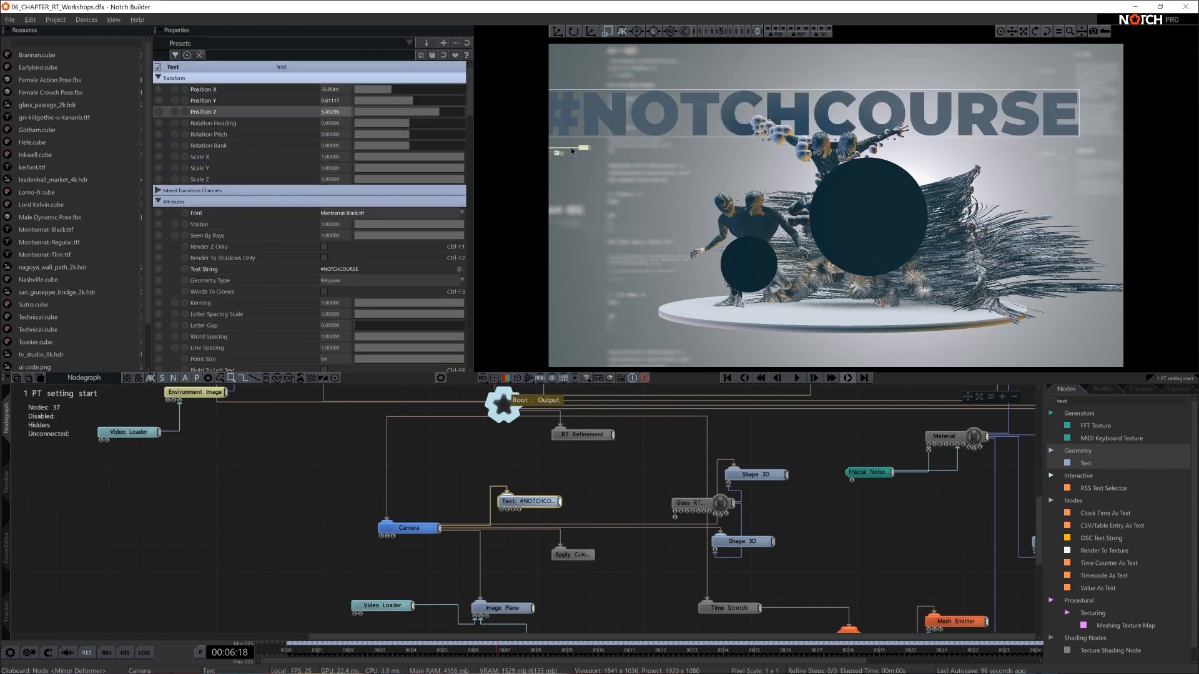
pyautogui.press('w')
pyautogui.moveTo(590, 147); pyautogui.dragTo(620, 150)
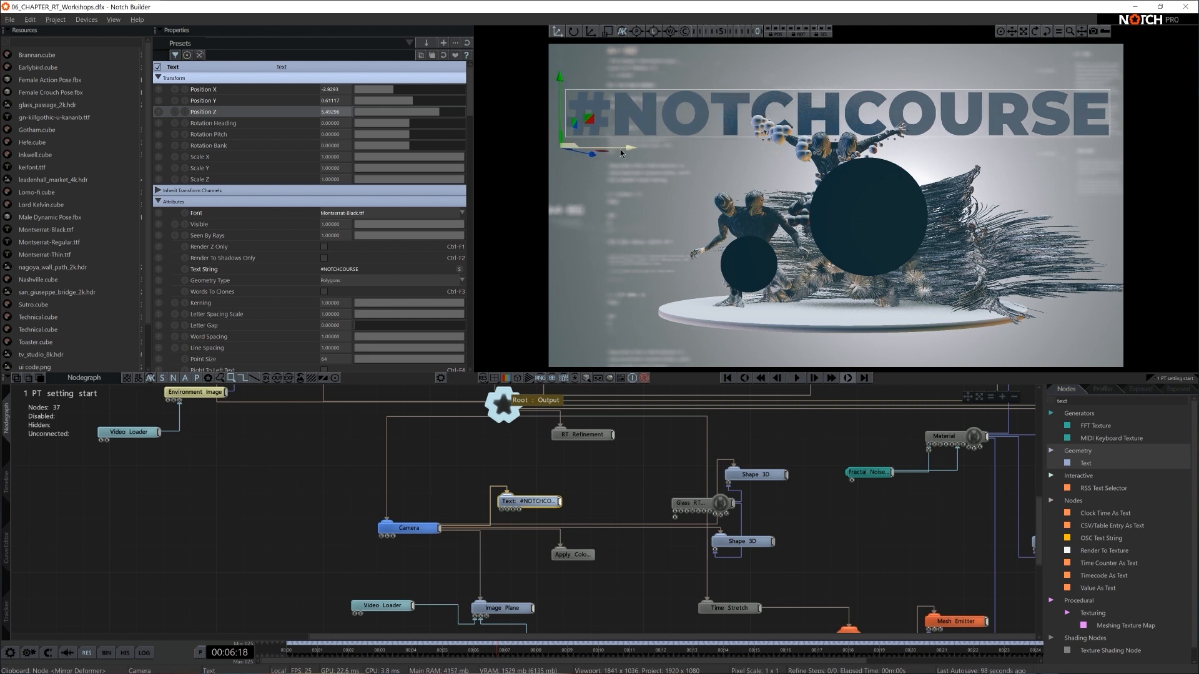
# - Scale the #NOTCHCOURSE text uniformly to about 0.67 and position it at about X -2.41 and Y 0.68
pyautogui.press('r')
pyautogui.moveTo(689, 139)
pyautogui.mouseDown()
pyautogui.moveTo(634, 141)
pyautogui.moveTo(674, 145)
pyautogui.mouseUp()
pyautogui.press('w')
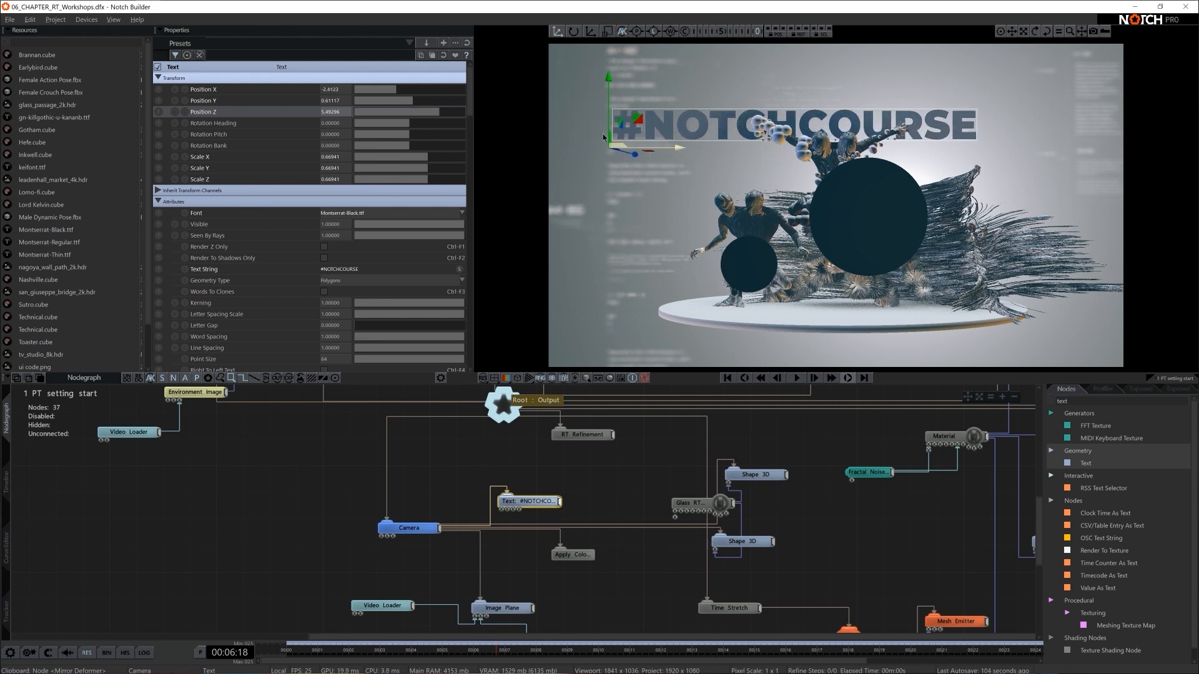
pyautogui.moveTo(611, 106); pyautogui.dragTo(611, 100)
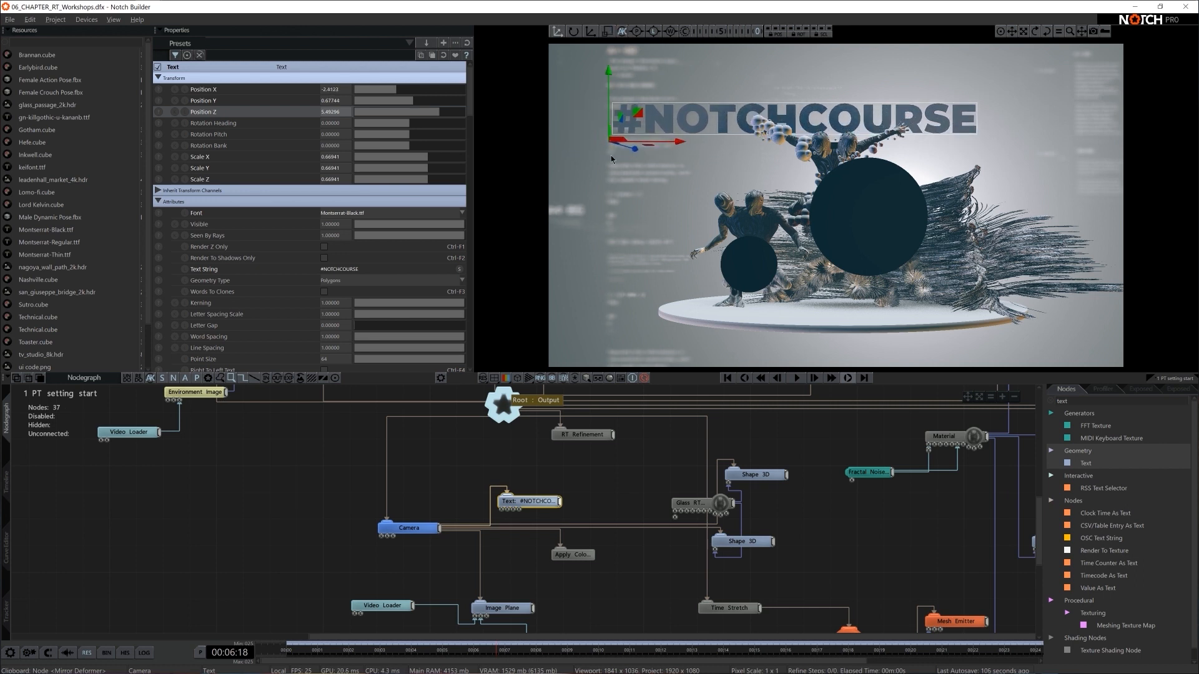
pyautogui.click(675, 460)
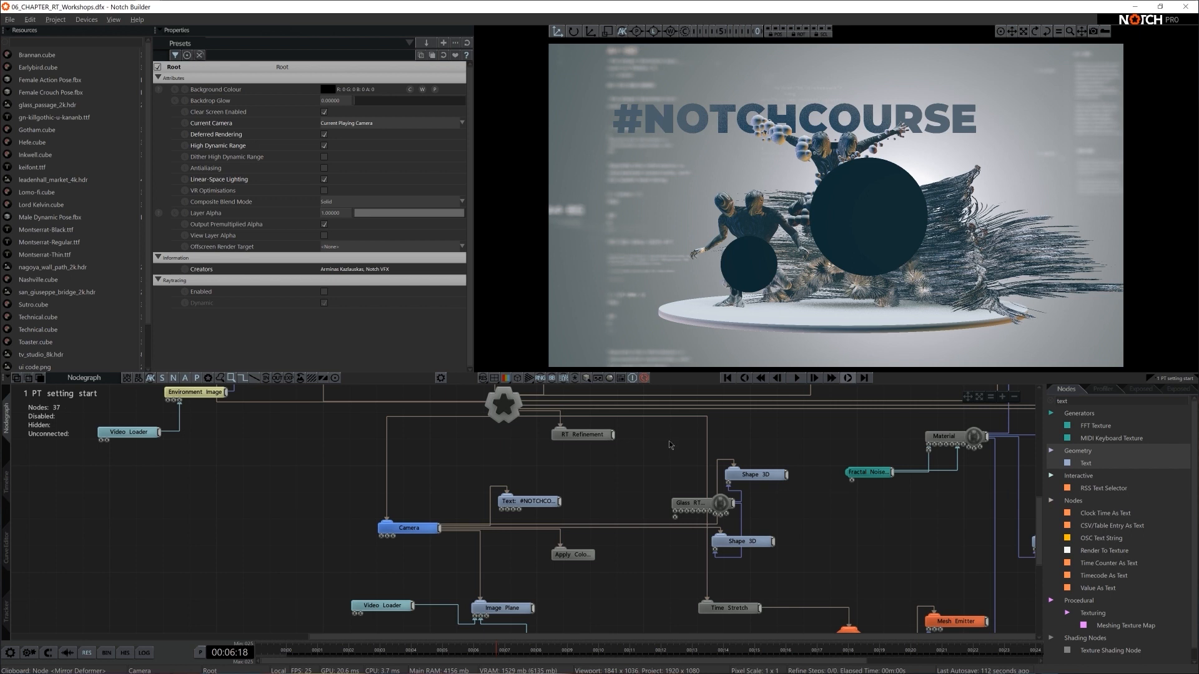
# - Switch to File Explorer and view the font files in the TYPOGRAPHY folder of the Notch Intermediate 00 ASSETS, then return to Notch
pyautogui.press('super+e')
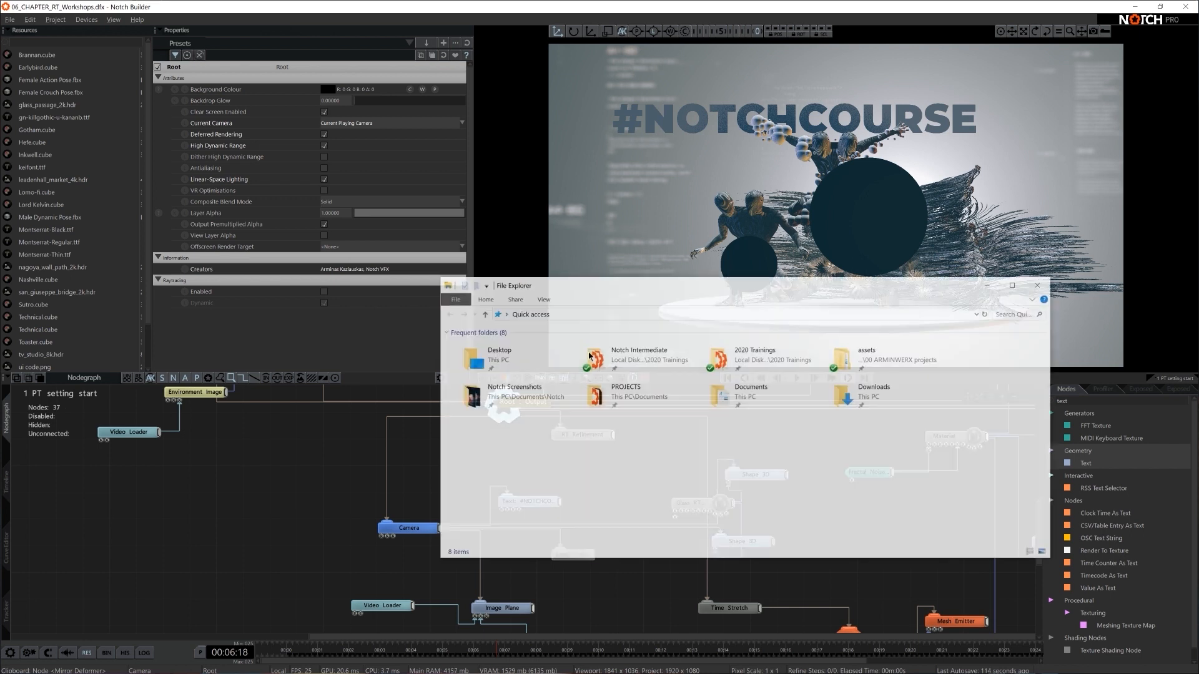
pyautogui.doubleClick(499, 354)
pyautogui.click(495, 353)
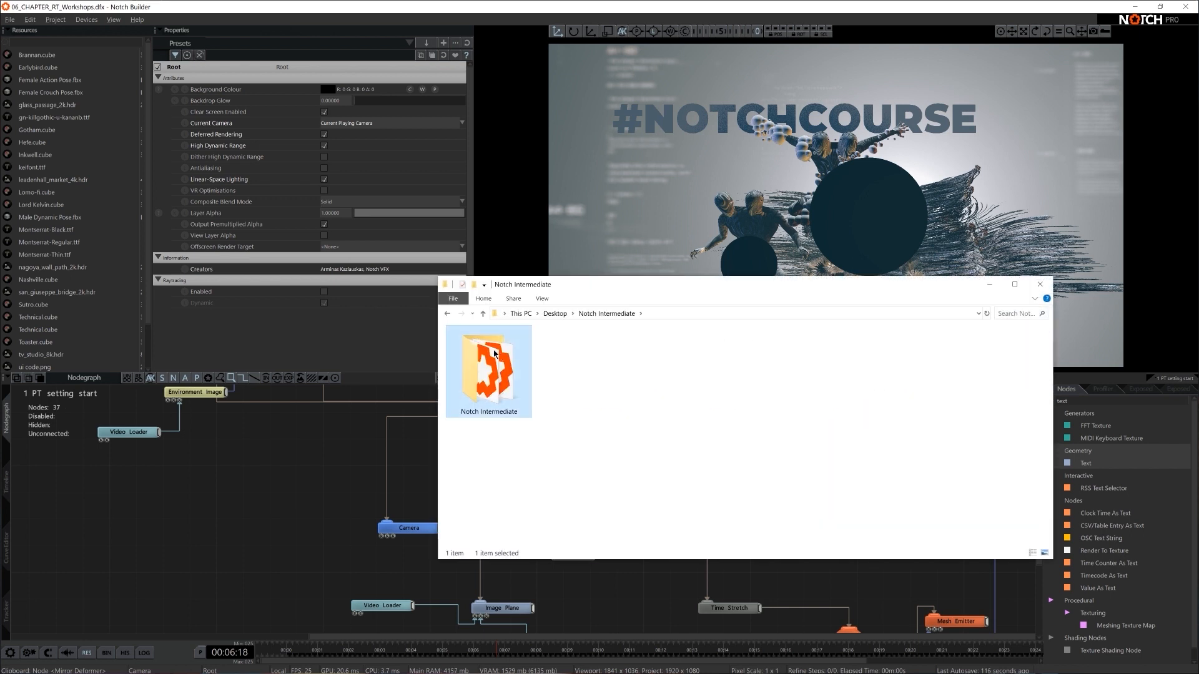
pyautogui.doubleClick(495, 353)
pyautogui.doubleClick(475, 347)
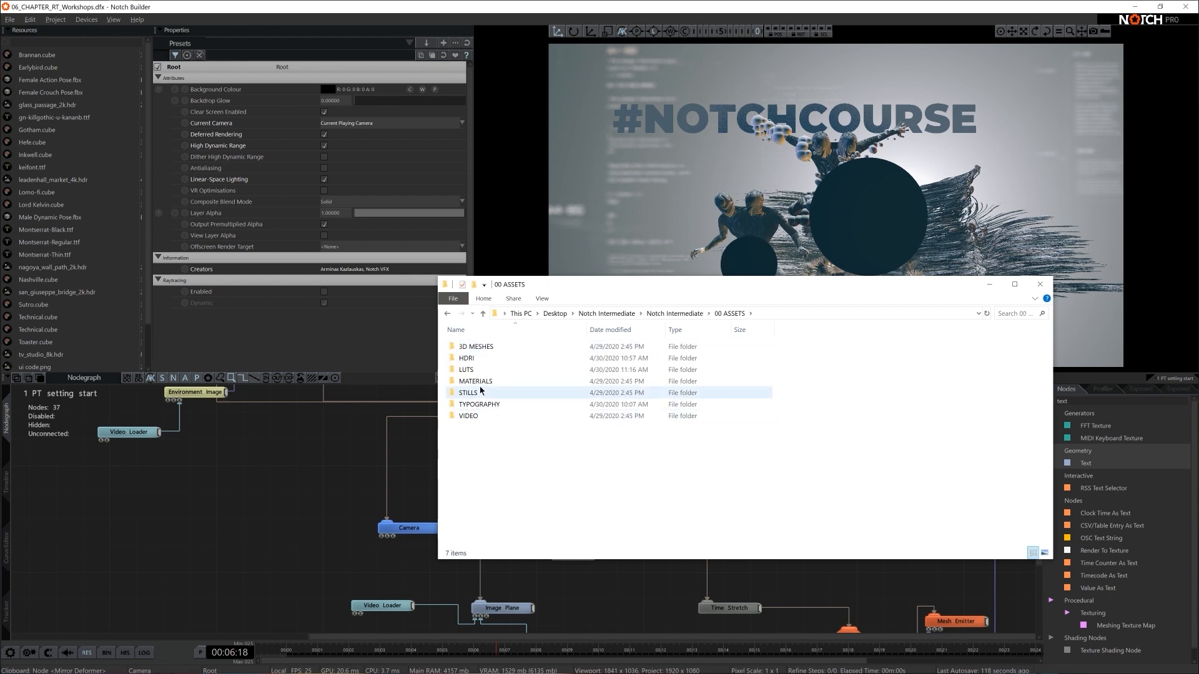
pyautogui.doubleClick(484, 406)
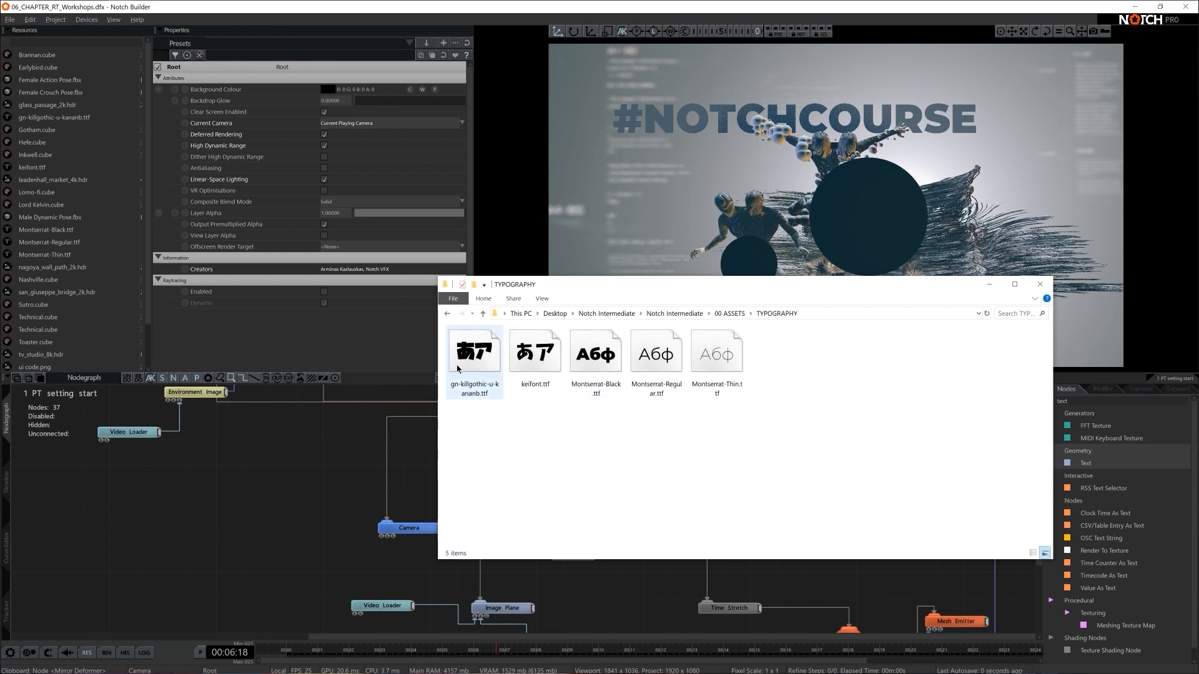
pyautogui.click(269, 498)
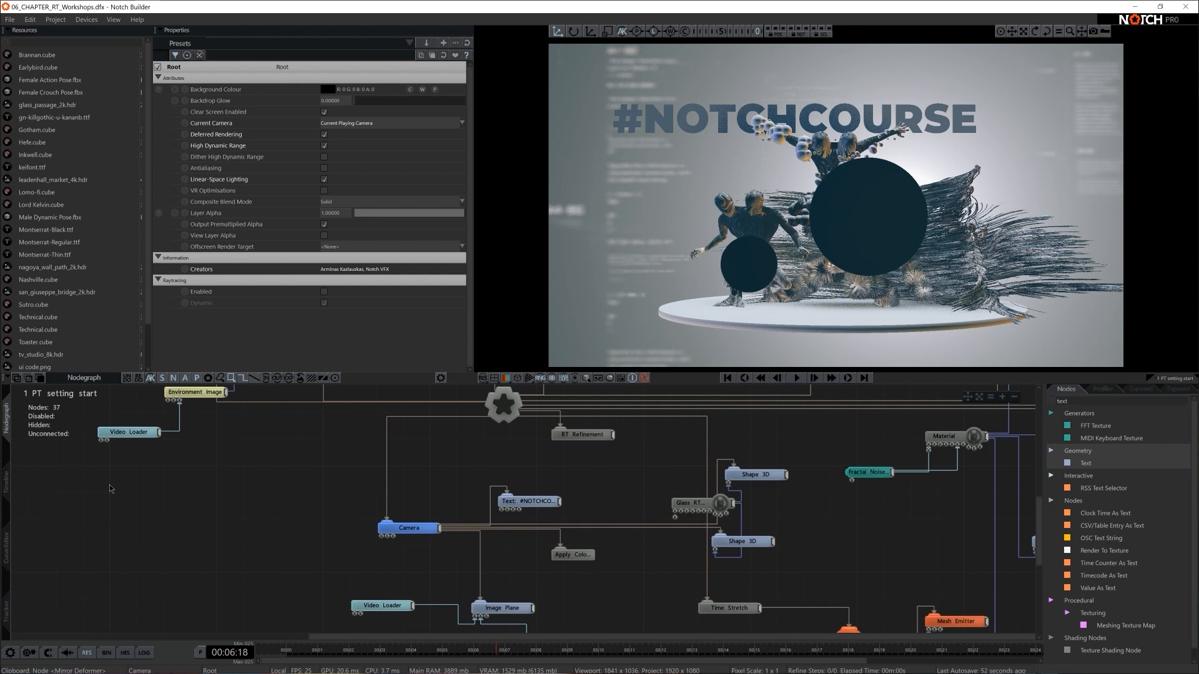
# - Switch to Chrome, open Google Translate and translate SOON from English to Japanese
pyautogui.click(67, 6)
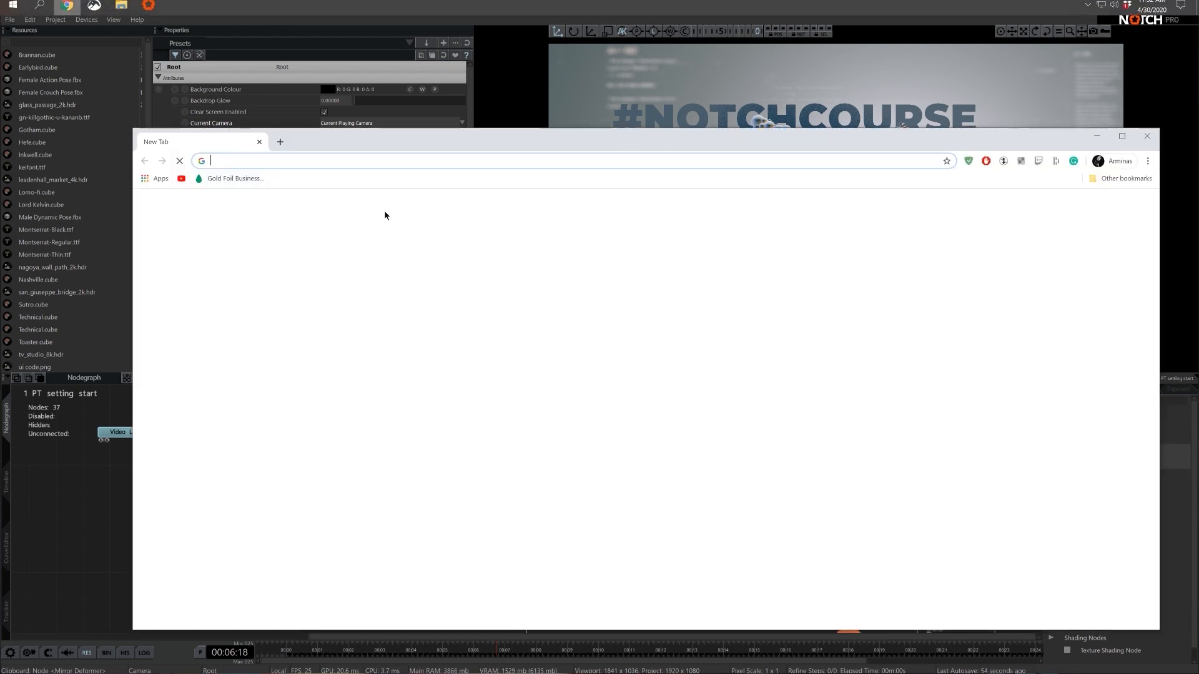
pyautogui.write('tra')
pyautogui.press('Return')
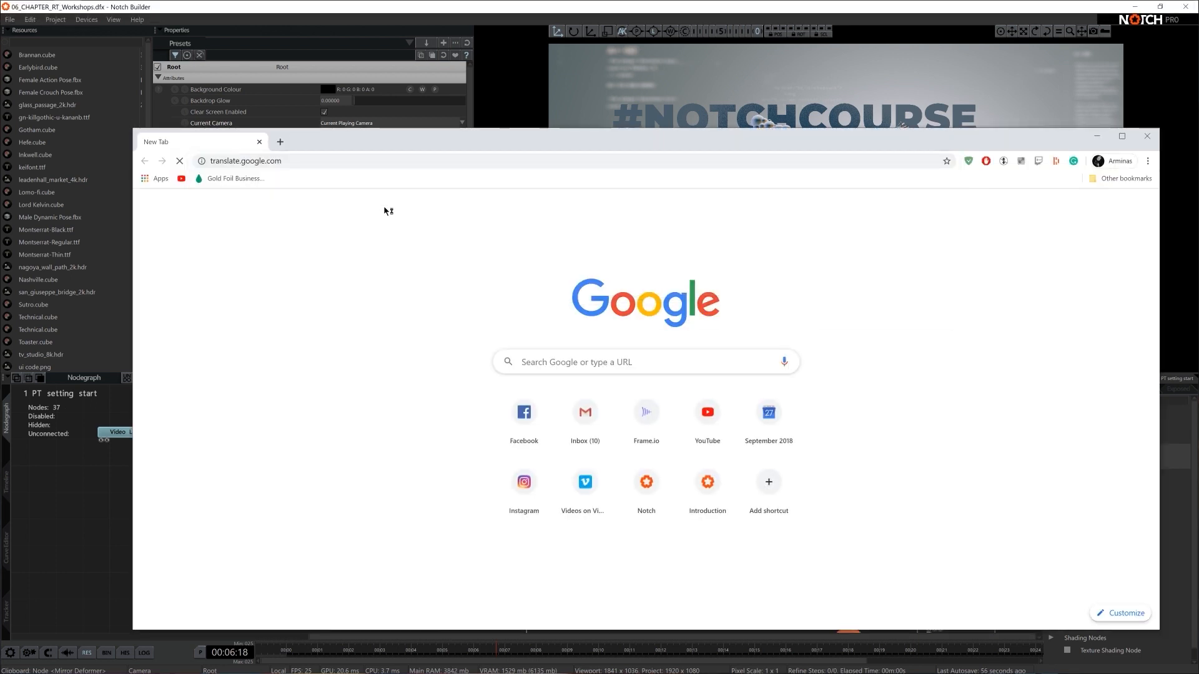
pyautogui.moveTo(504, 137); pyautogui.dragTo(476, 106)
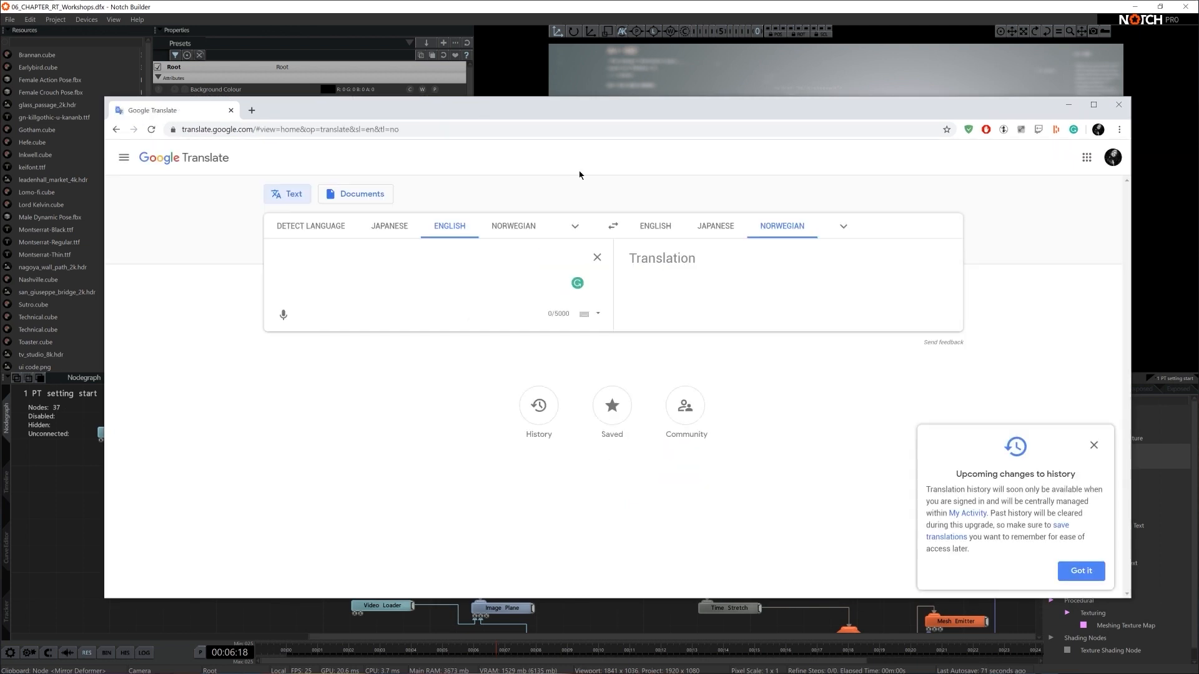
pyautogui.click(716, 228)
pyautogui.write('SOON')
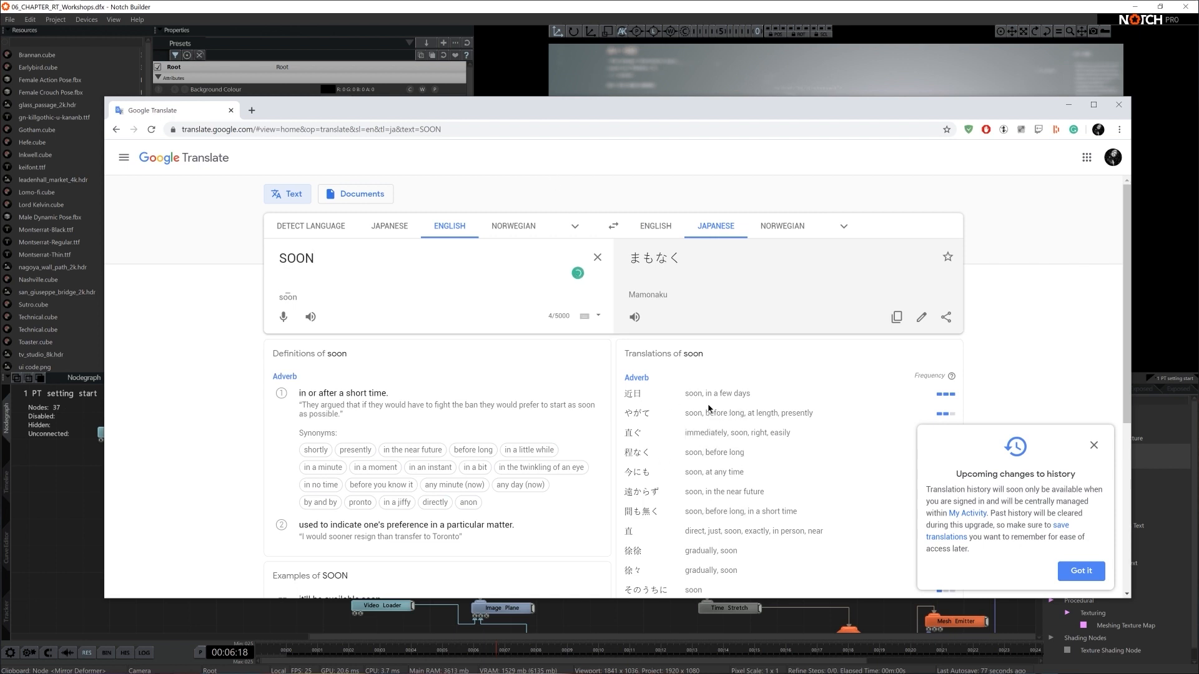
# - Choose the alternative translation 間も無く, copy its characters and return to Notch Builder
pyautogui.scroll(-2, 709, 409)
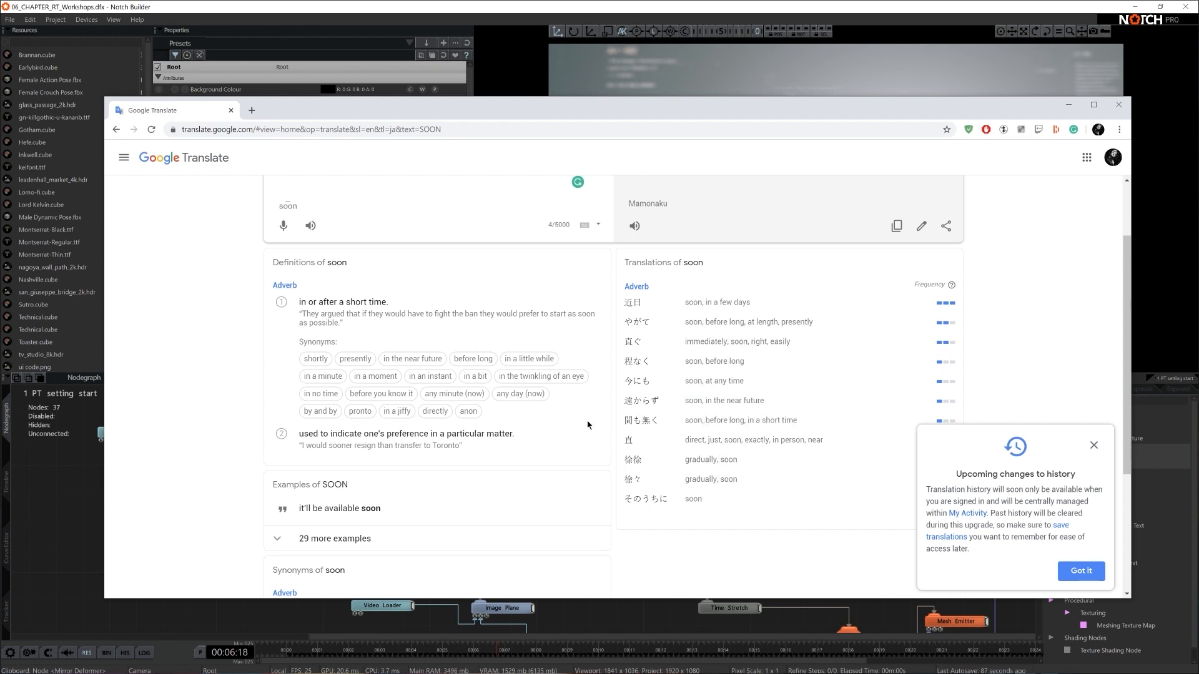
pyautogui.click(641, 420)
pyautogui.moveTo(367, 269); pyautogui.dragTo(220, 250)
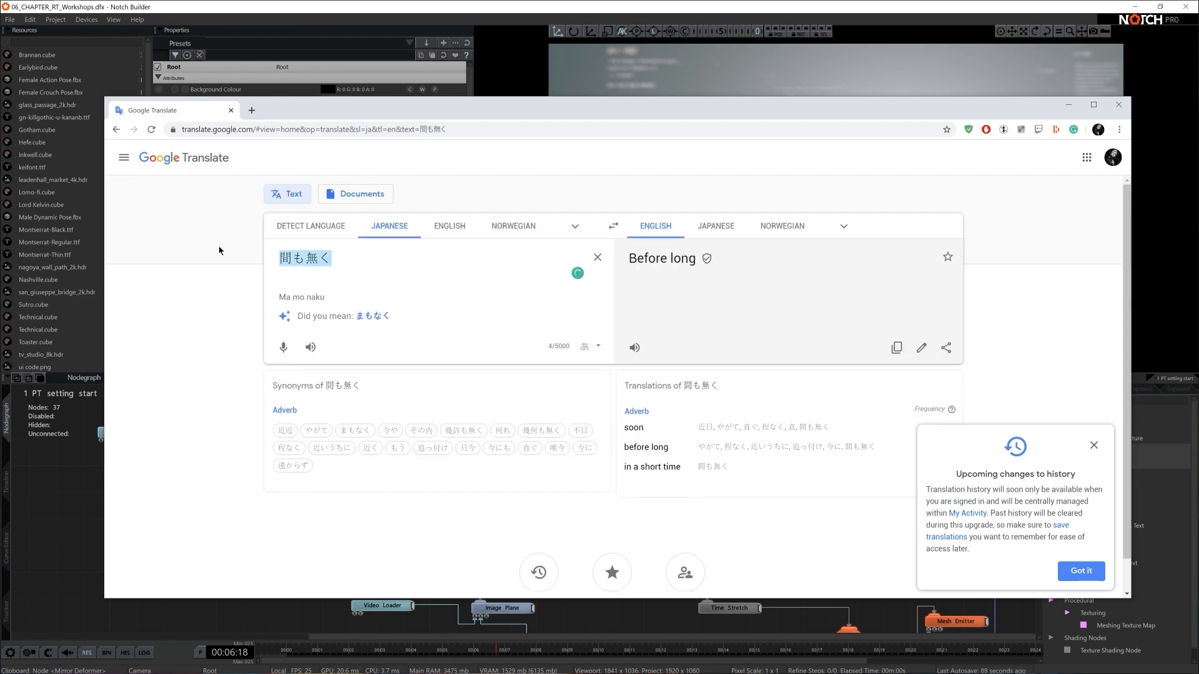
pyautogui.click(34, 510)
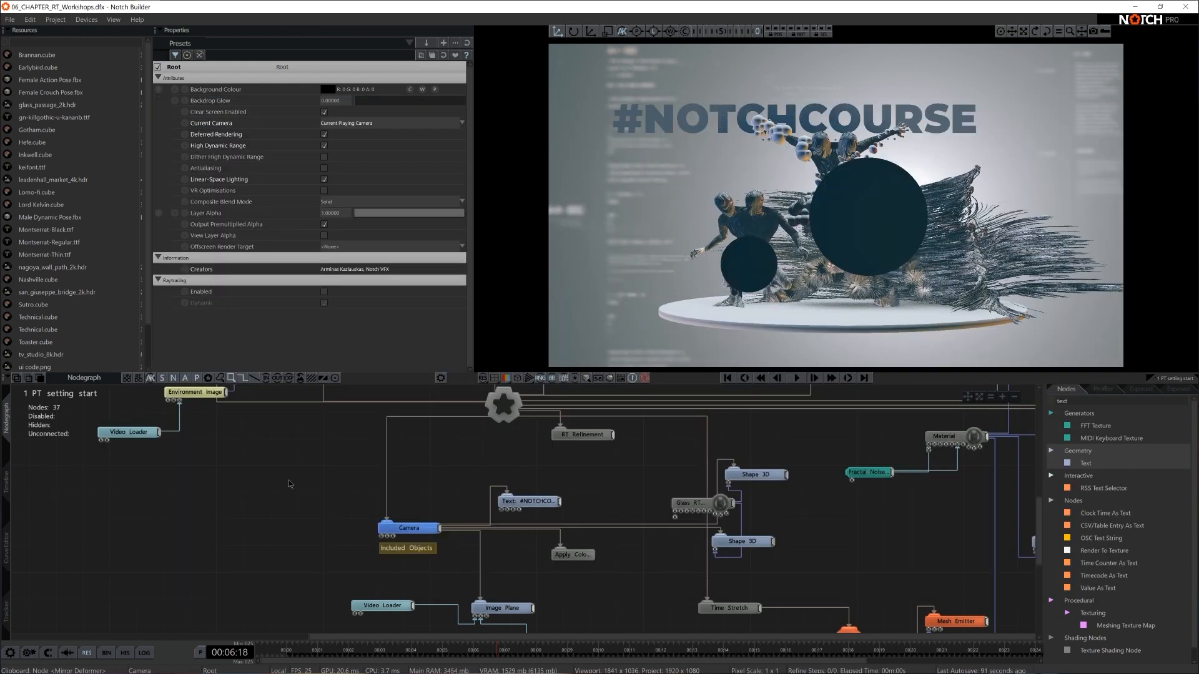
# - Add a second Text node above the #NOTCHCOURSE text node and connect it to the Camera
pyautogui.moveTo(546, 583); pyautogui.dragTo(526, 561, button='middle')
pyautogui.click(1103, 400)
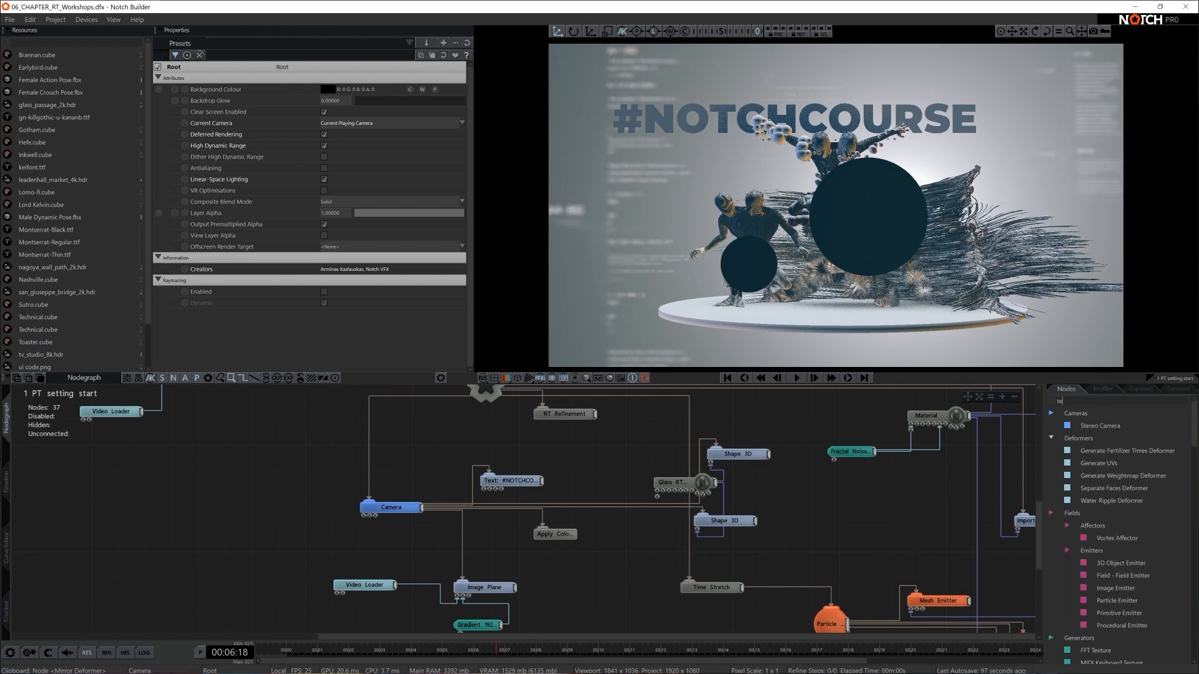
pyautogui.moveTo(1086, 463); pyautogui.dragTo(544, 448)
pyautogui.moveTo(422, 508); pyautogui.dragTo(508, 453)
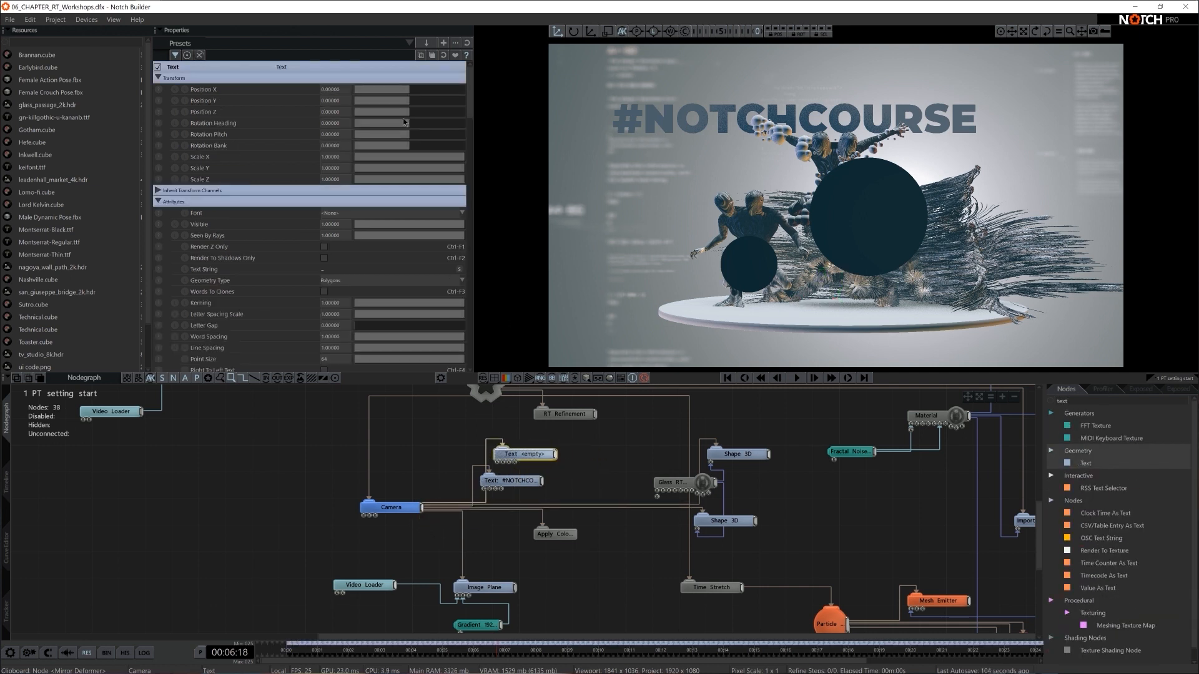
# - Set the new text's font to keifont.ttf and paste 間も無く as its text string
pyautogui.moveTo(408, 115); pyautogui.dragTo(442, 114)
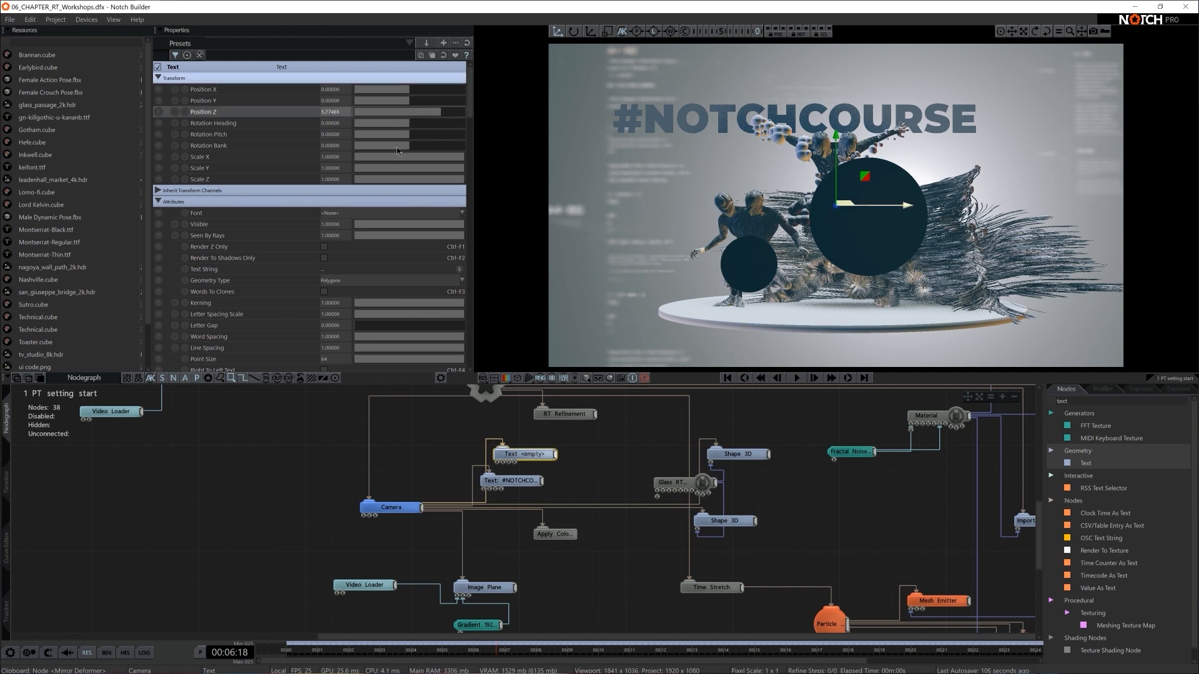
pyautogui.hotkey('ctrl', 'z')
pyautogui.click(337, 213)
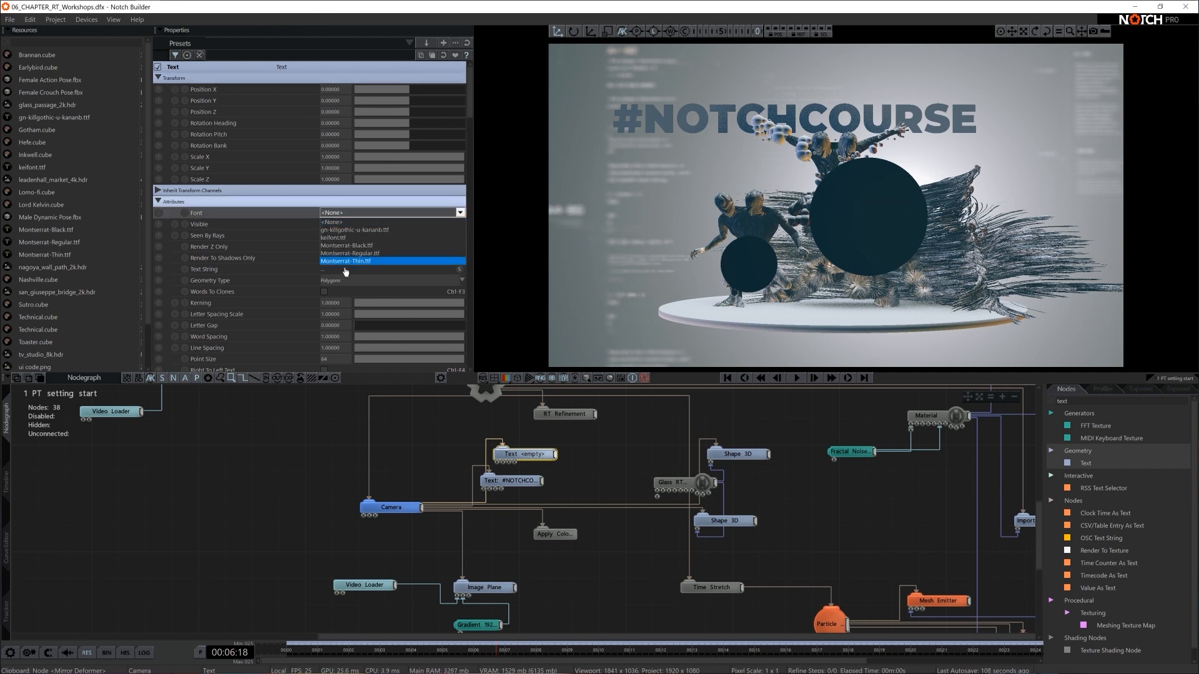
pyautogui.click(368, 238)
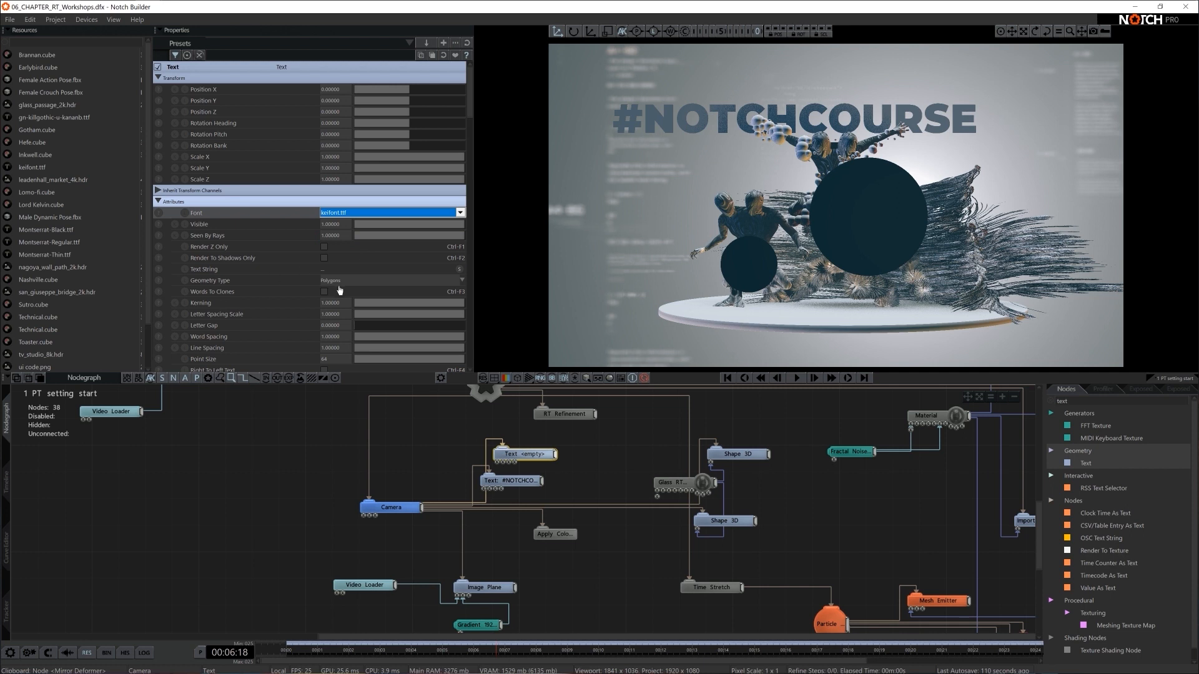
pyautogui.click(344, 267)
pyautogui.write('間も無')
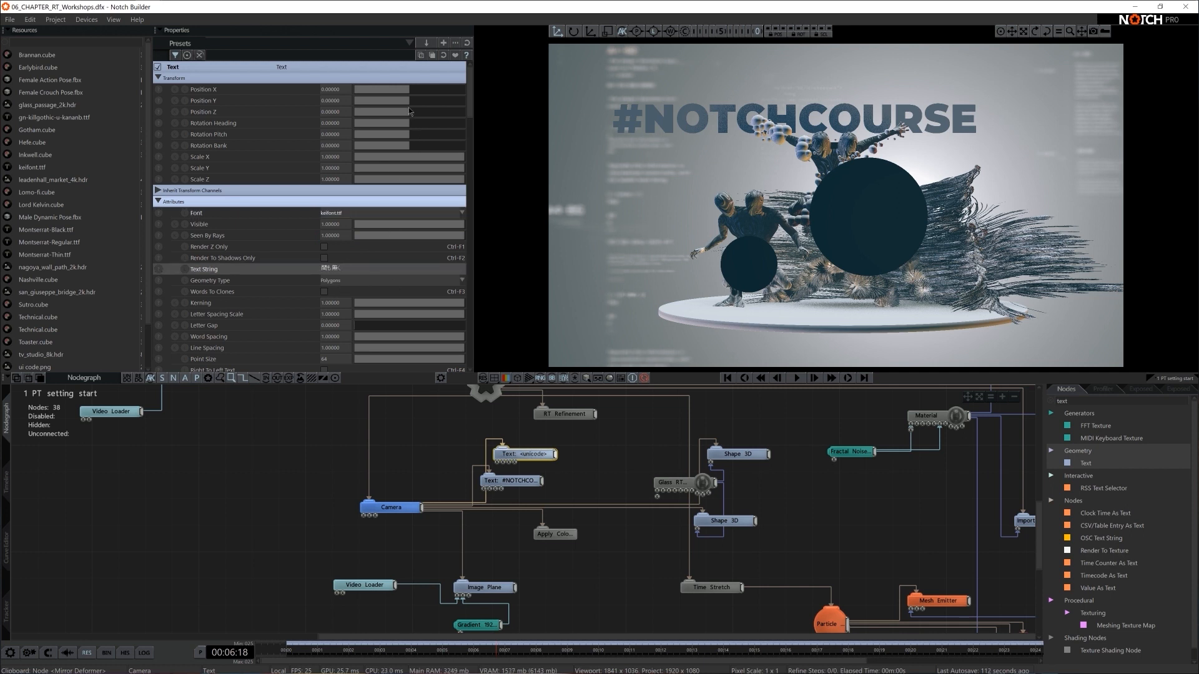
# - Move the Japanese text back to about Z 4.98 and compare the gn-killgothic-u-kananb.ttf font, keeping keifont.ttf
pyautogui.moveTo(408, 110); pyautogui.dragTo(437, 113)
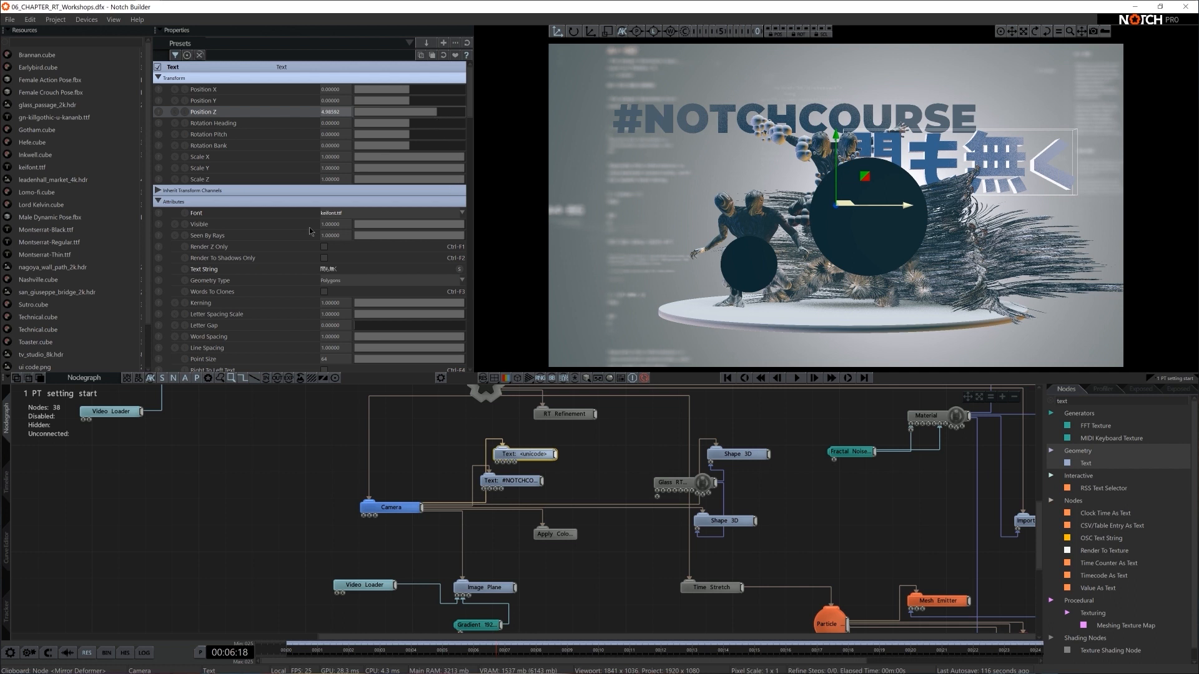
pyautogui.click(335, 214)
pyautogui.press('Up')
pyautogui.press('Down')
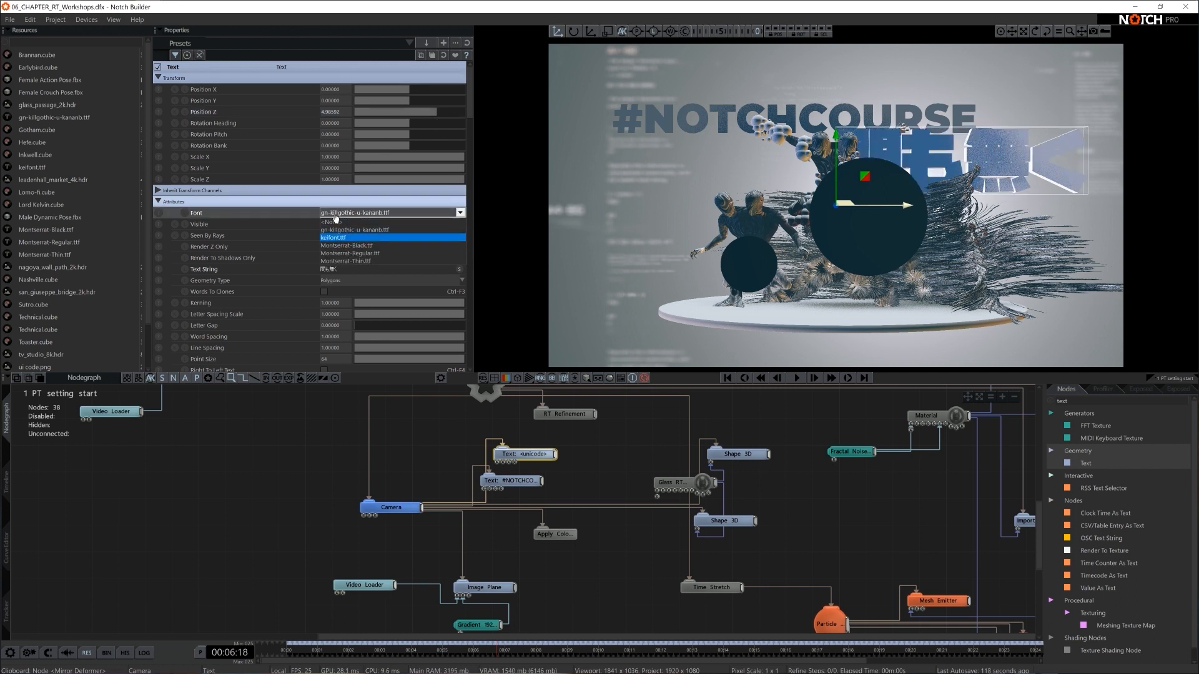
pyautogui.click(366, 196)
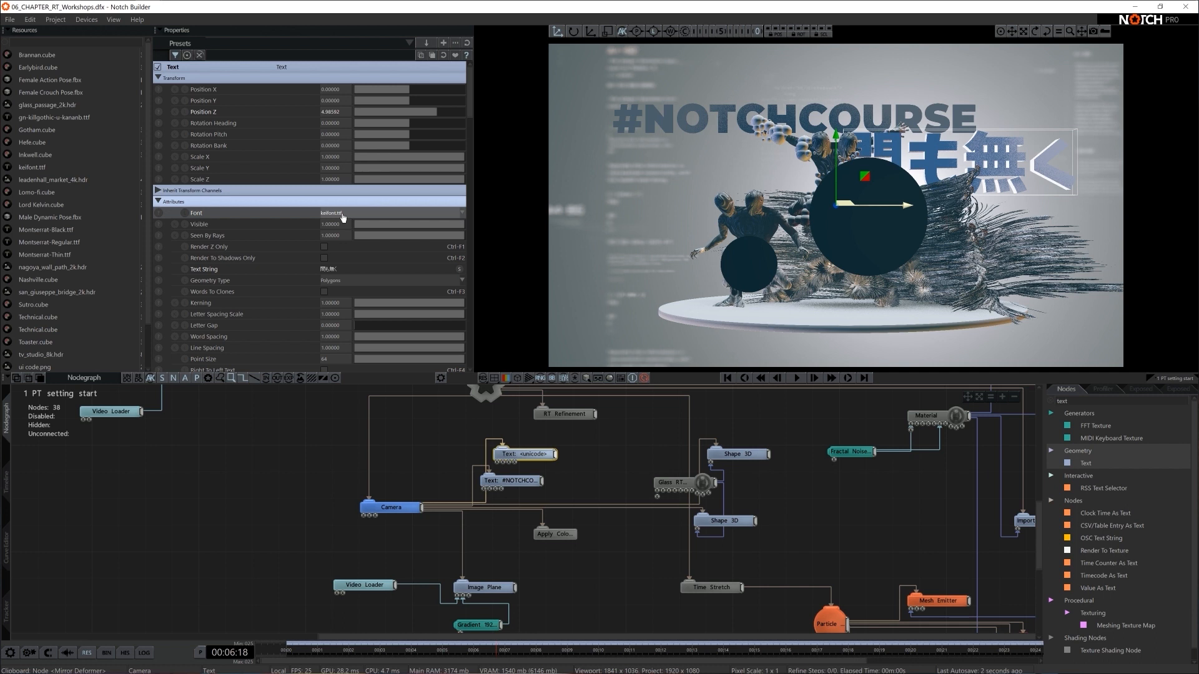
# - Set the Japanese text's Extrude Amount to 0, then move it beside the particle trails and scale it down
pyautogui.scroll(-5, 384, 320)
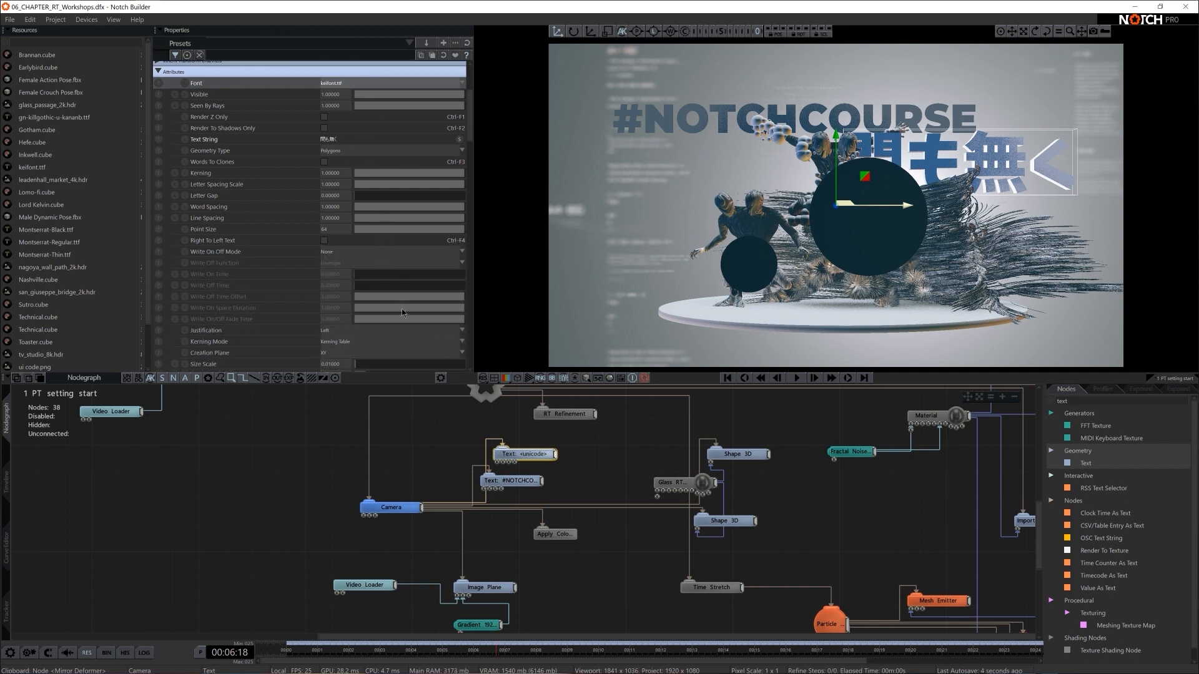
pyautogui.moveTo(363, 335); pyautogui.dragTo(354, 335)
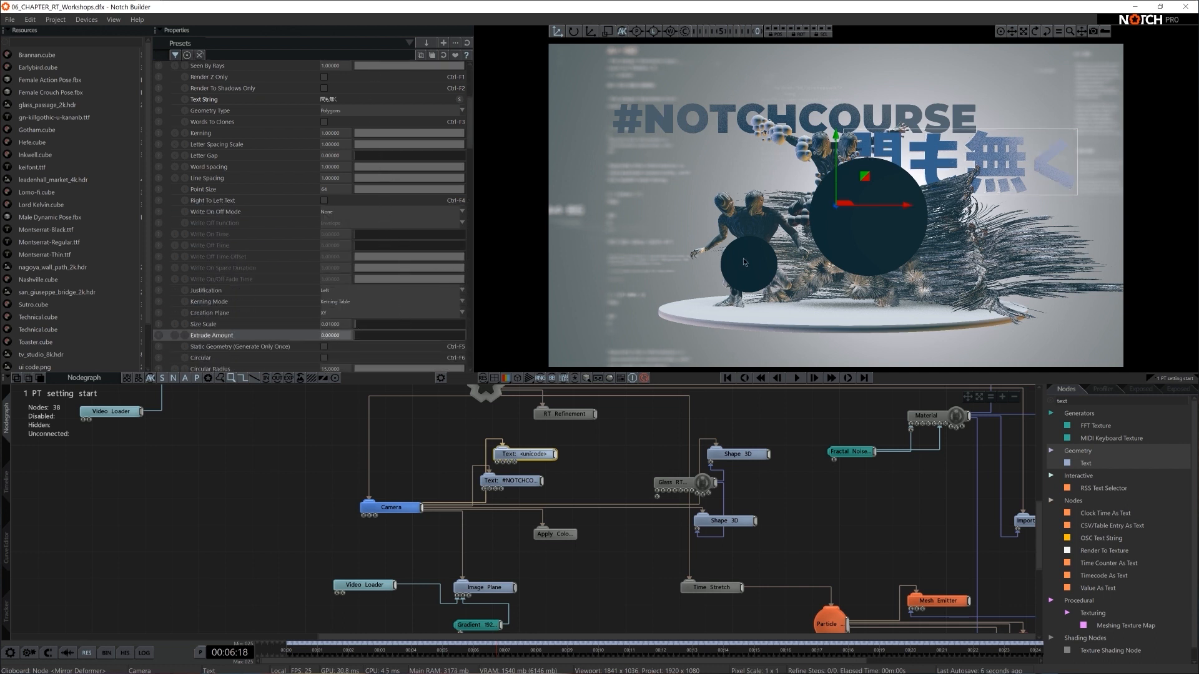
pyautogui.keyDown('ctrl'); pyautogui.keyDown('shift'); pyautogui.moveTo(887, 218); pyautogui.dragTo(997, 222); pyautogui.keyUp('shift'); pyautogui.keyUp('ctrl')
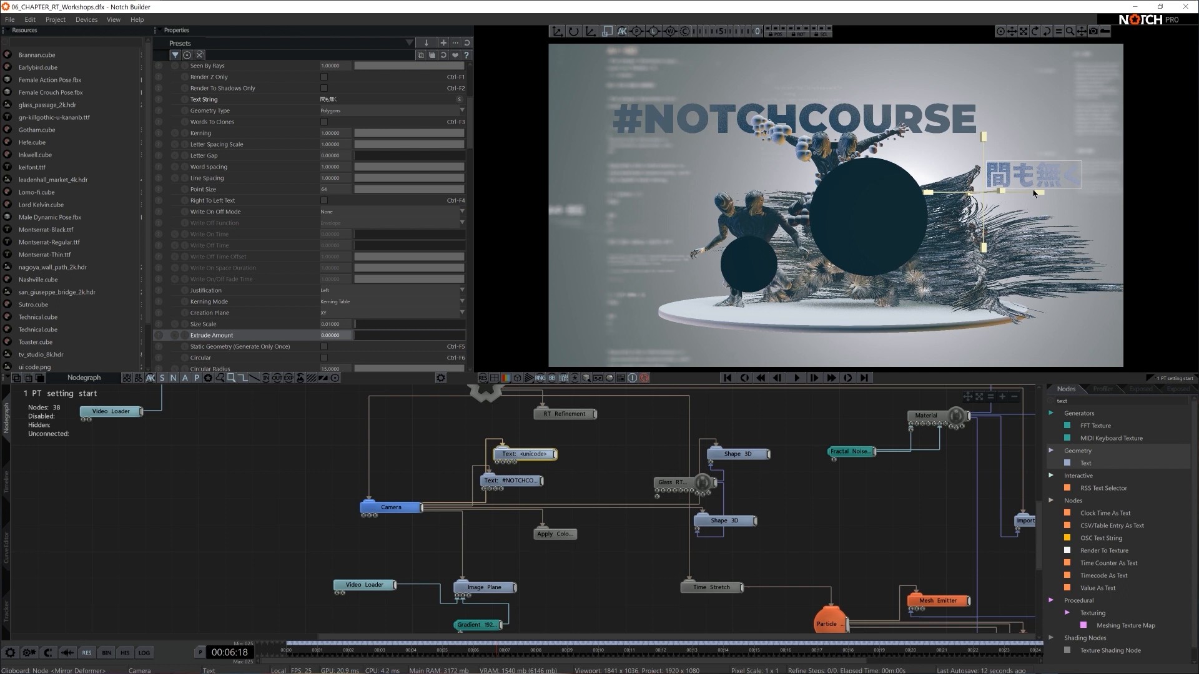
# - Darken the Japanese text's material colour to grey, RGB 91
pyautogui.scroll(-2, 393, 234)
pyautogui.scroll(-7, 391, 229)
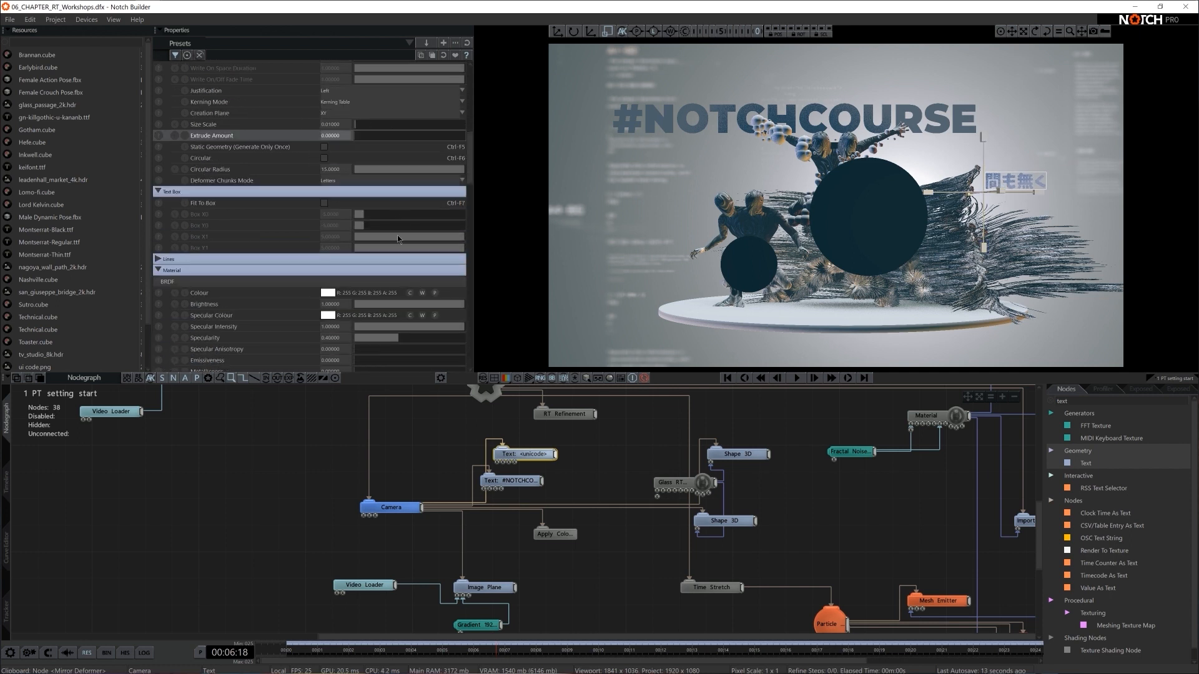
pyautogui.click(331, 232)
pyautogui.click(231, 282)
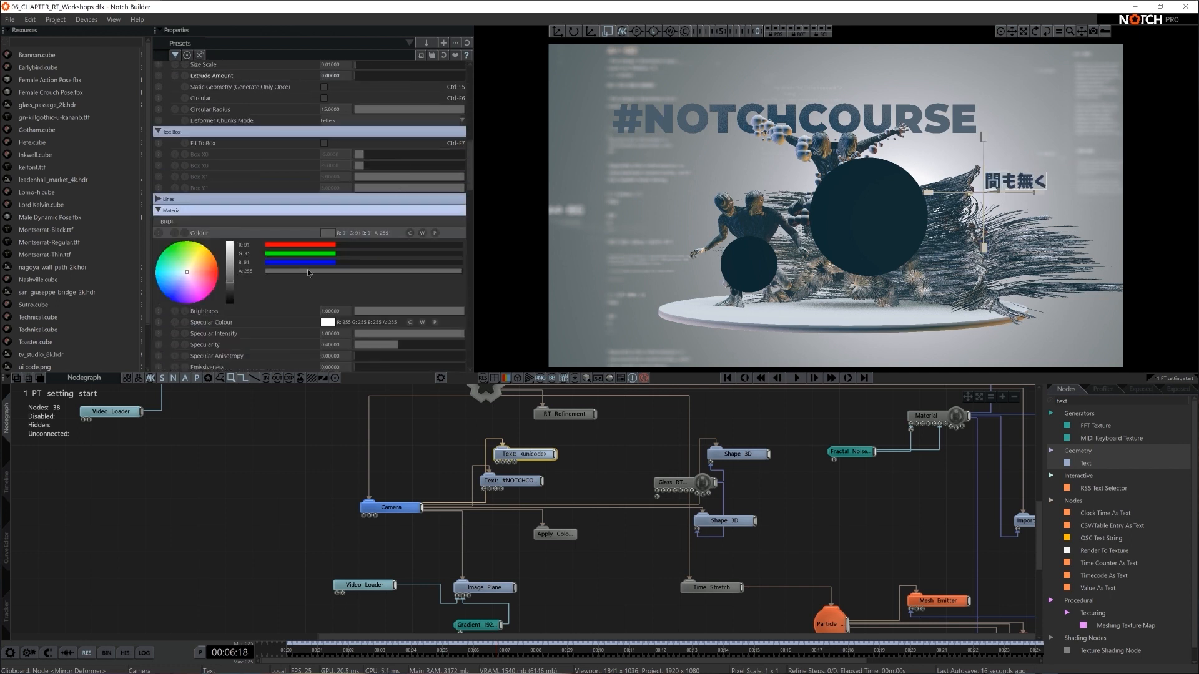
# - Nudge the Japanese text slightly upward and away from the figures, and play the scene briefly to check the composition
pyautogui.press('w')
pyautogui.moveTo(1017, 161); pyautogui.dragTo(1026, 151)
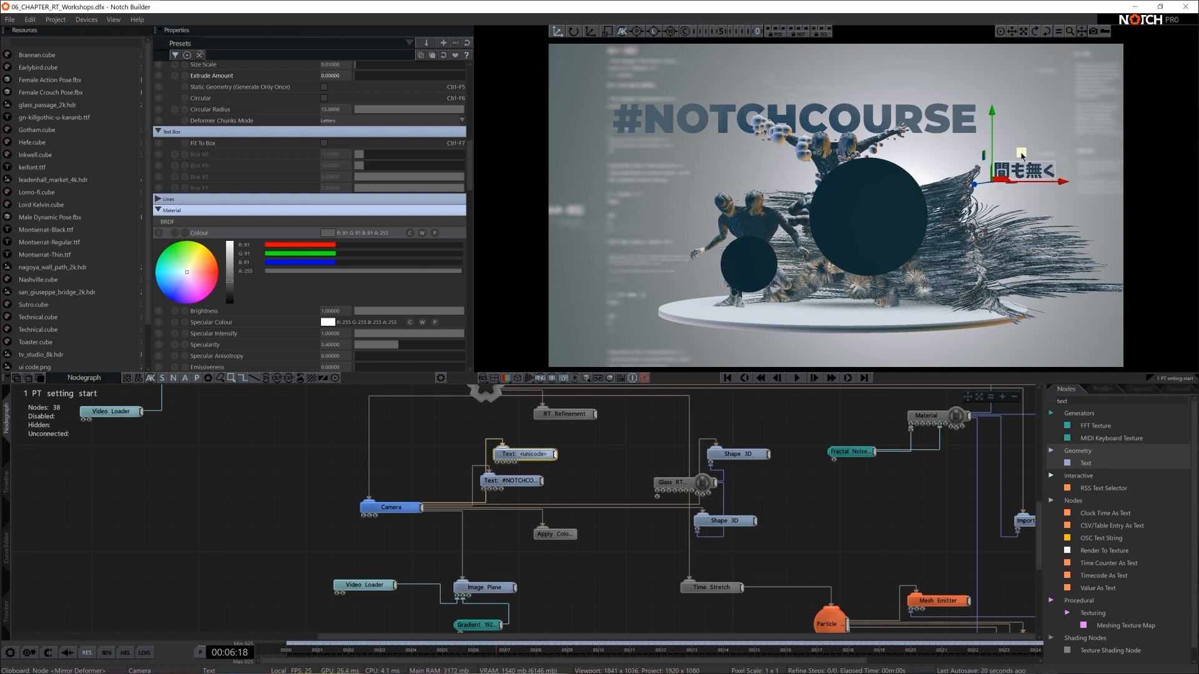
pyautogui.press('Return')
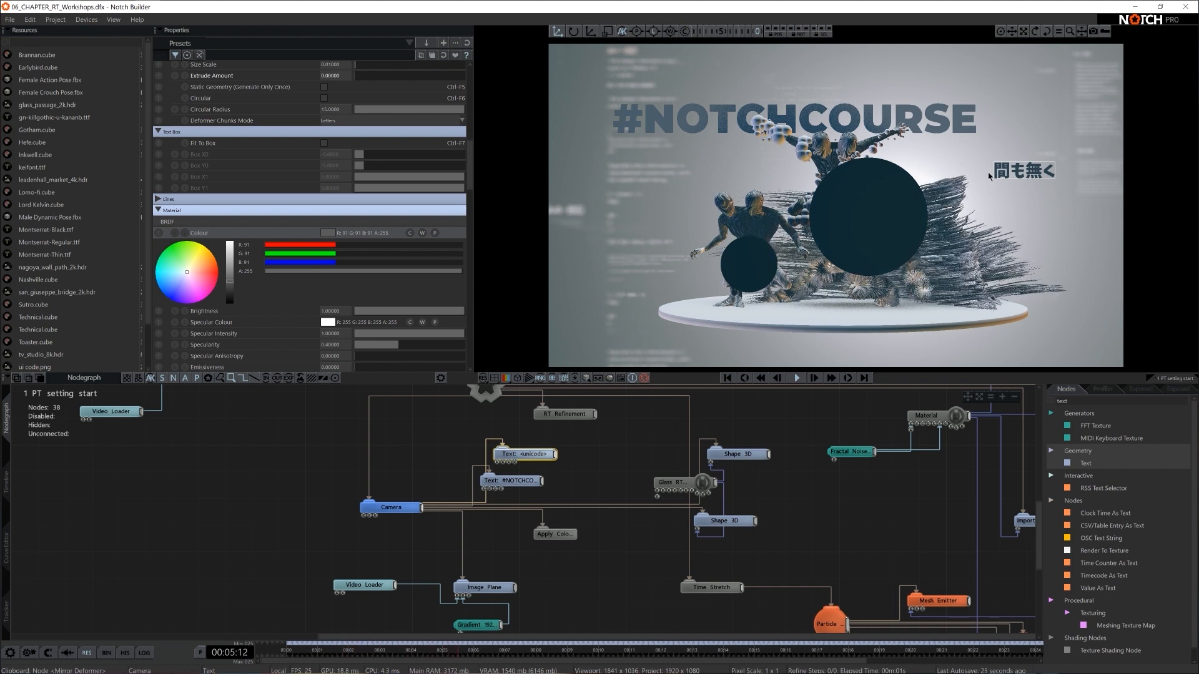
pyautogui.press('space')
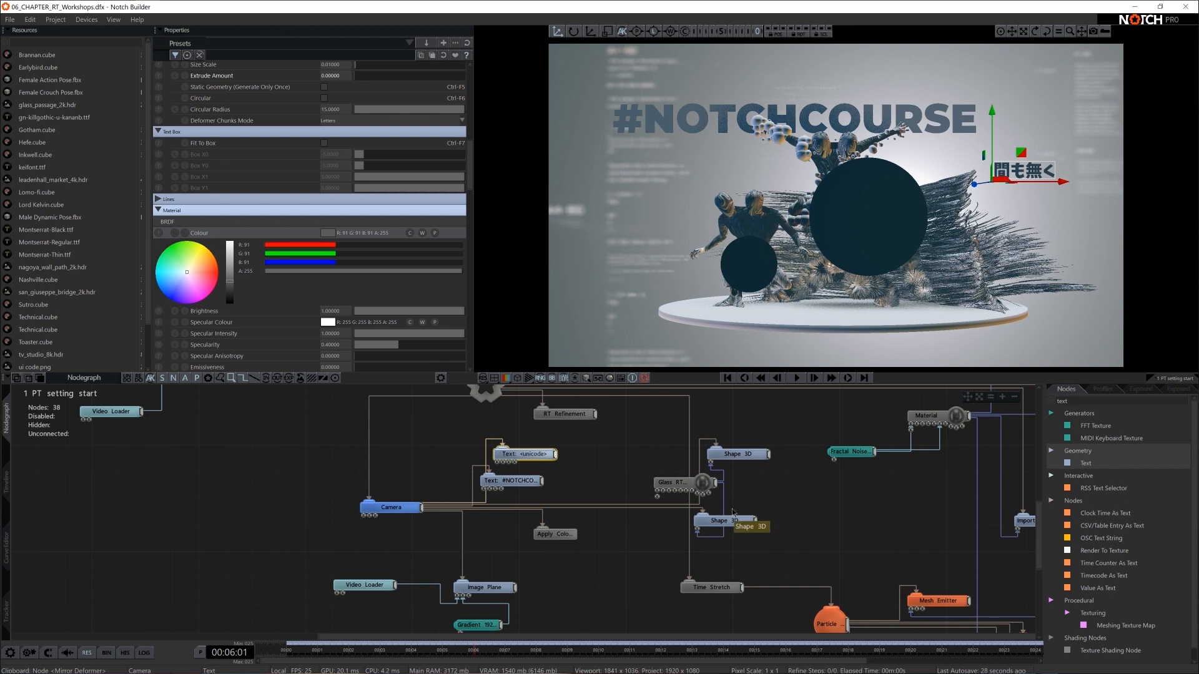
# - Check the text in a raytraced preview, and darken the Japanese text's material colour to grey, RGB 65
pyautogui.click(789, 491)
pyautogui.hotkey('ctrl', 'r')
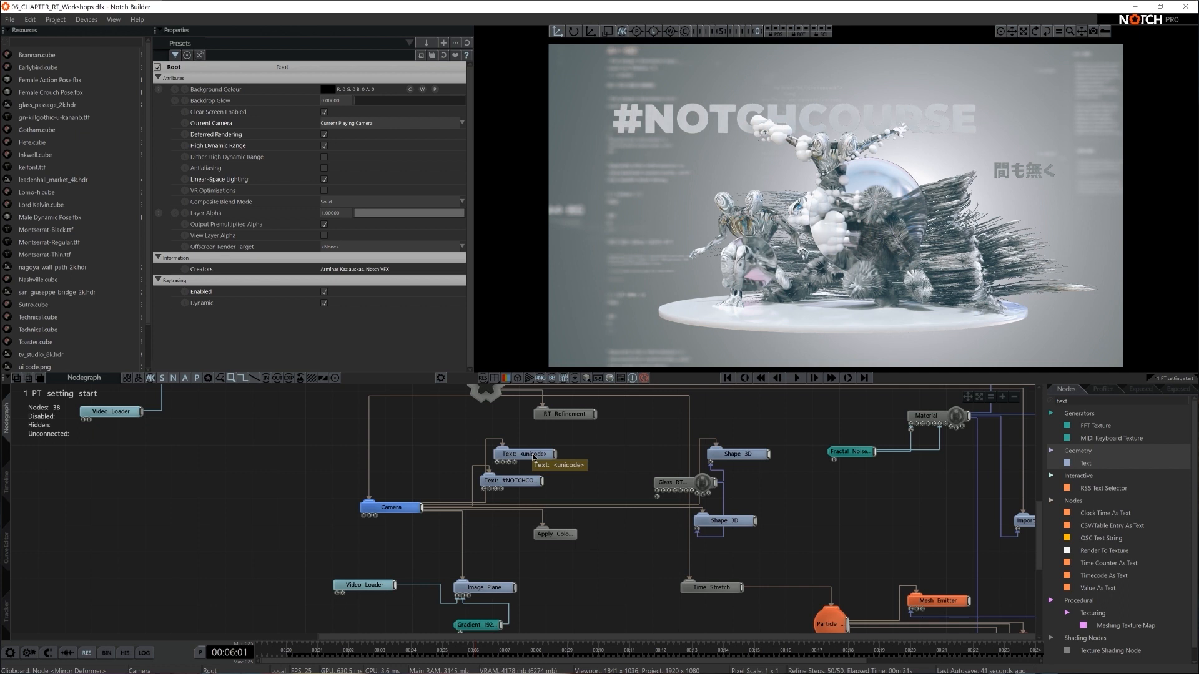
pyautogui.moveTo(532, 458); pyautogui.dragTo(507, 457)
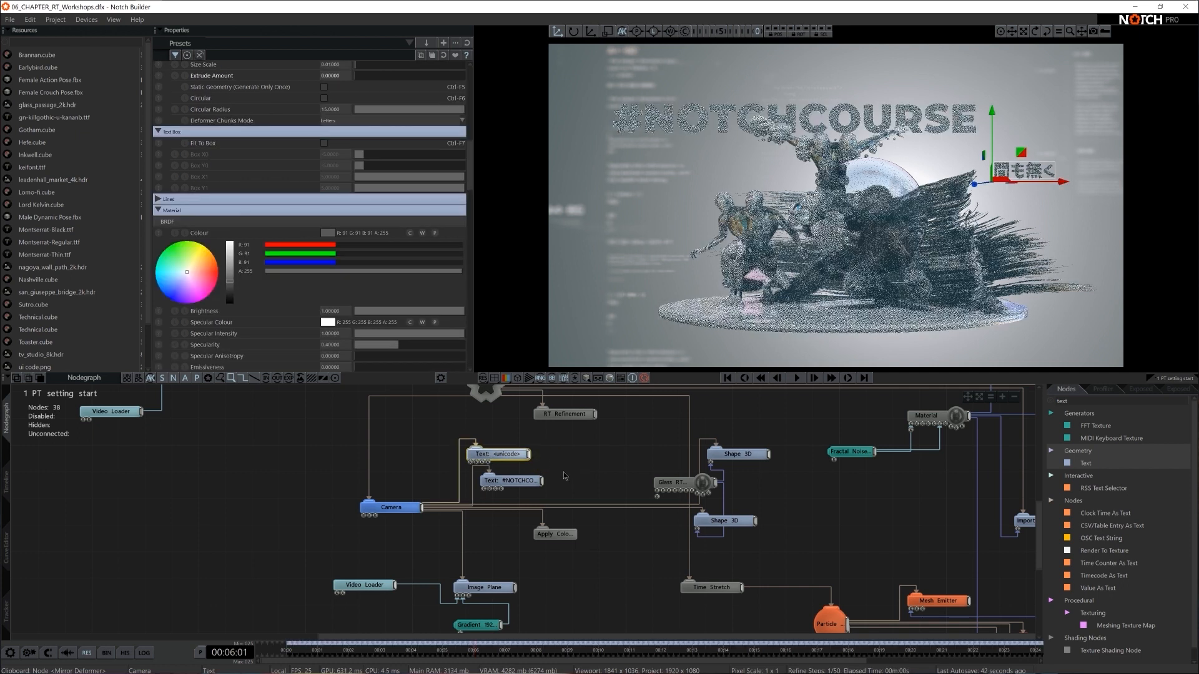
pyautogui.scroll(-1, 401, 187)
pyautogui.scroll(10, 399, 185)
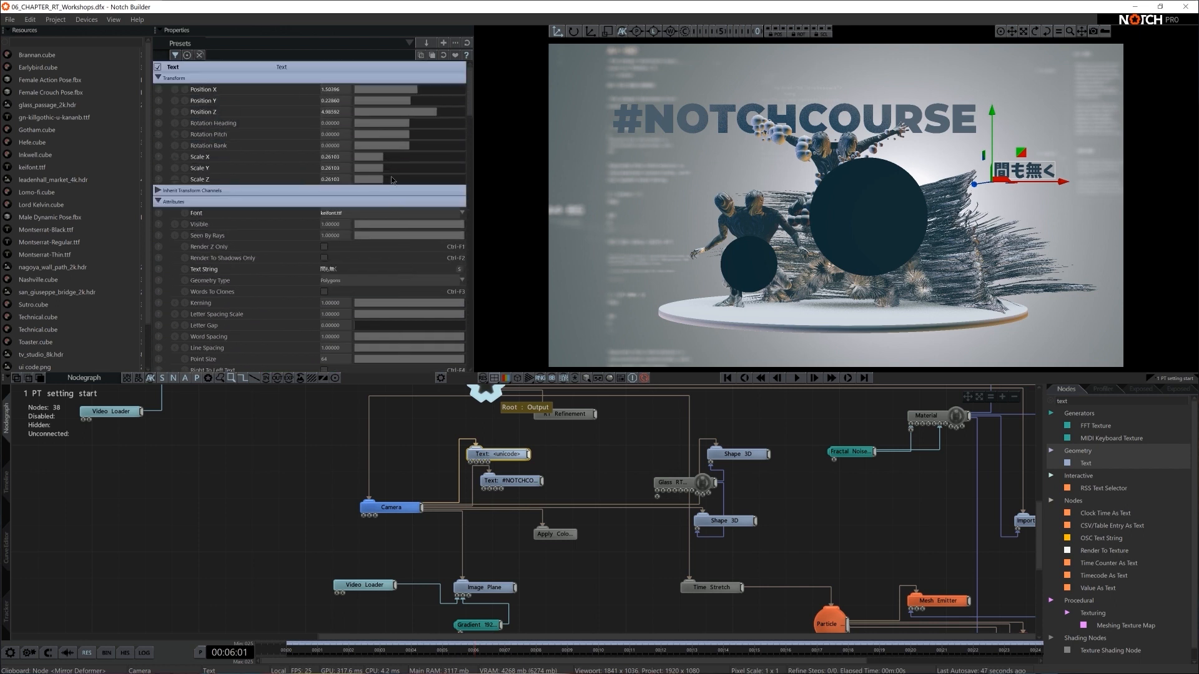
pyautogui.scroll(-10, 360, 147)
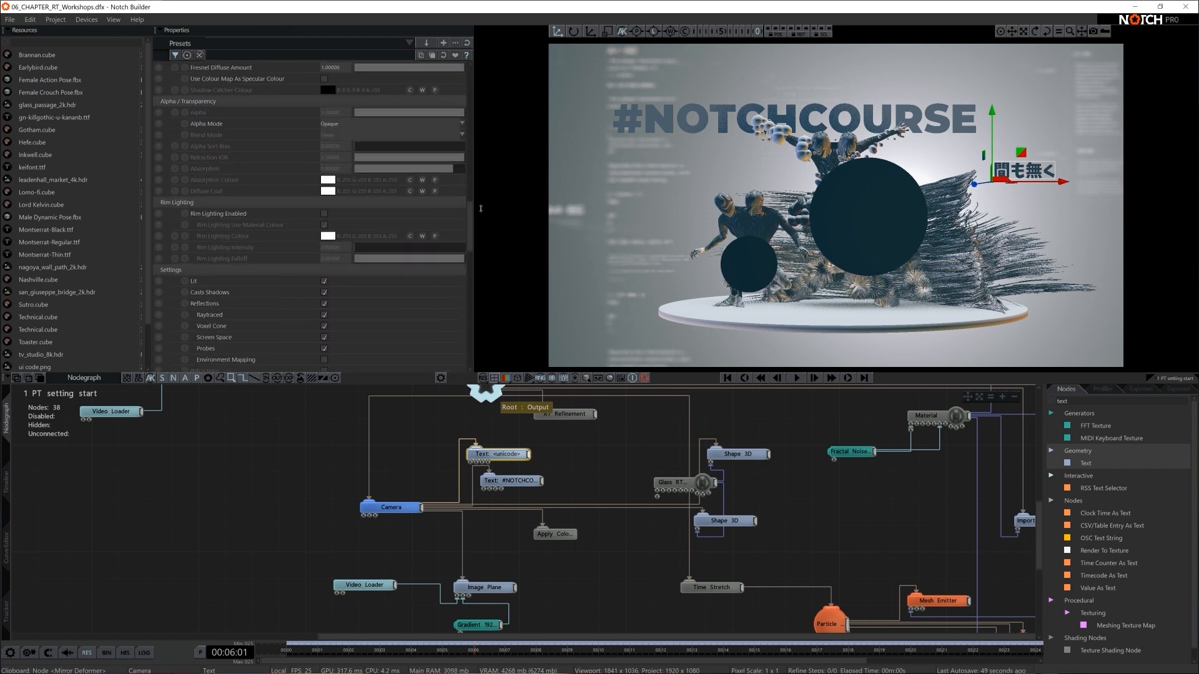
pyautogui.click(331, 122)
pyautogui.click(321, 122)
pyautogui.click(231, 176)
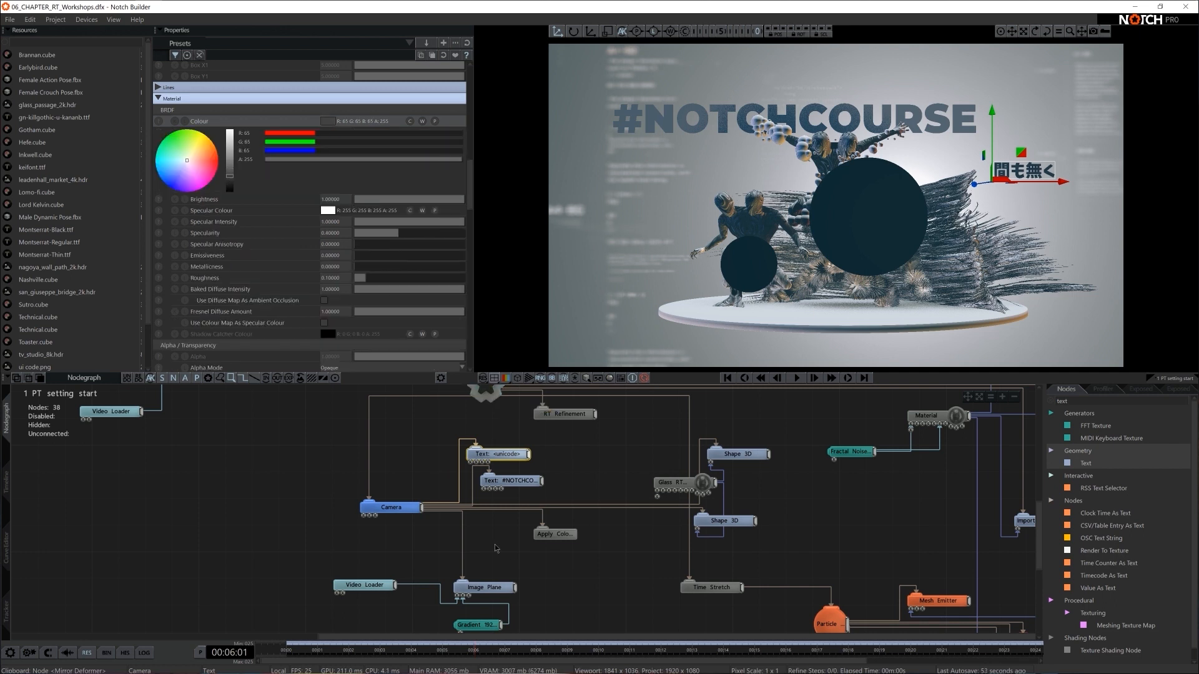
# - Set the #NOTCHCOURSE text's material colour to a mid grey
pyautogui.click(498, 480)
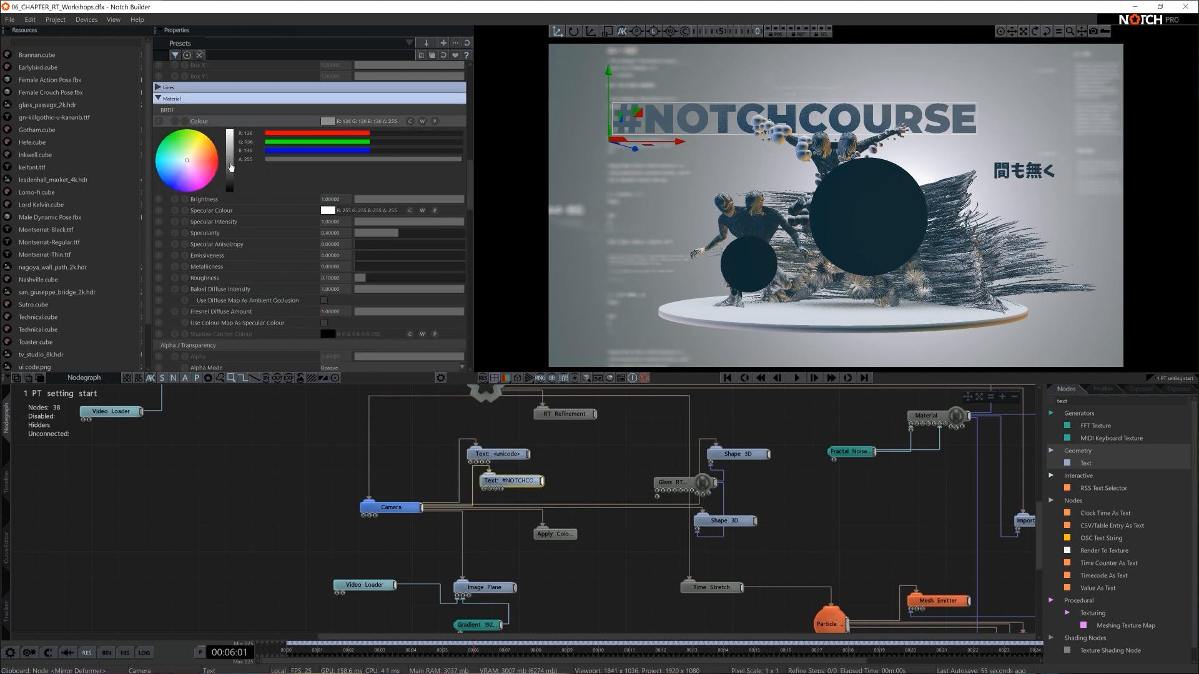
pyautogui.click(229, 168)
pyautogui.click(554, 449)
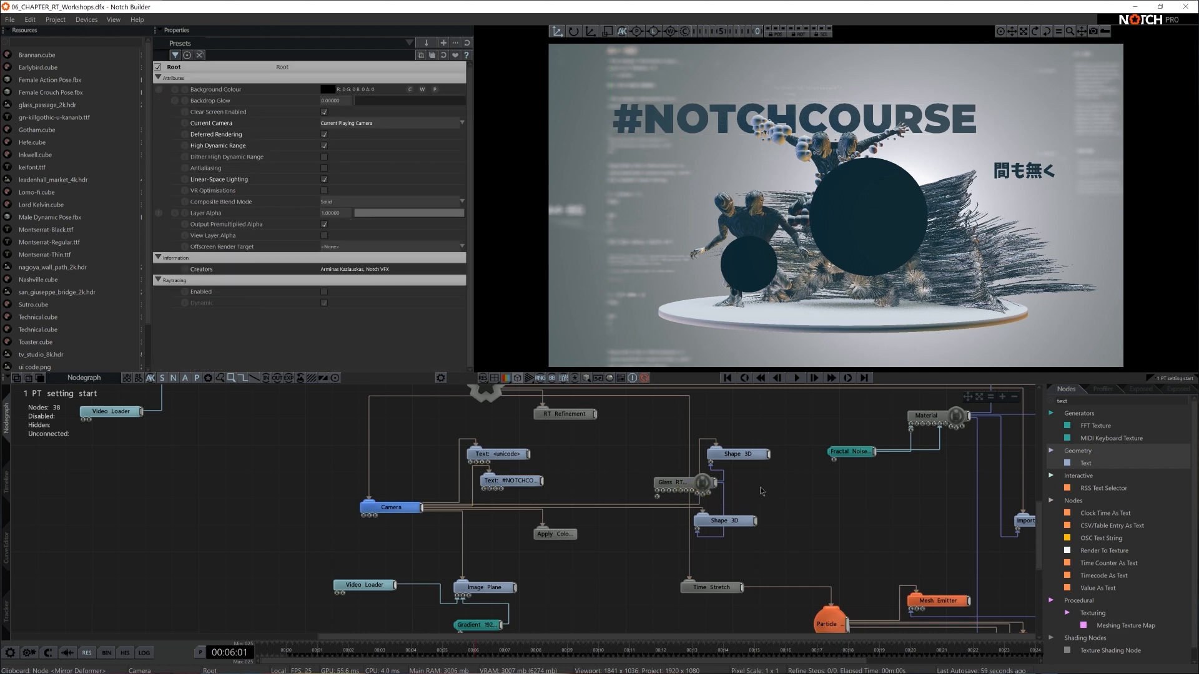
# - Stack the Pathtracer and RT Refinement nodes together, and move the platform's Shape 3D and Material nodes away from the Sky Light
pyautogui.scroll(-3, 614, 537)
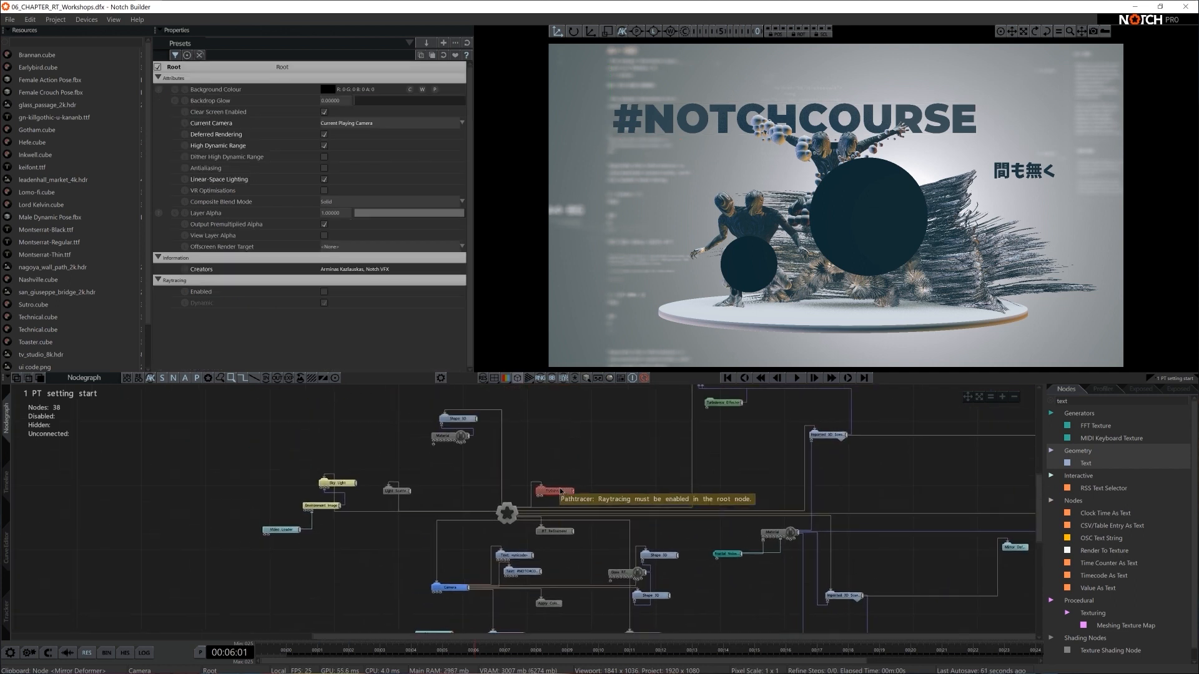
pyautogui.moveTo(558, 492); pyautogui.dragTo(582, 436)
pyautogui.moveTo(554, 533); pyautogui.dragTo(580, 456)
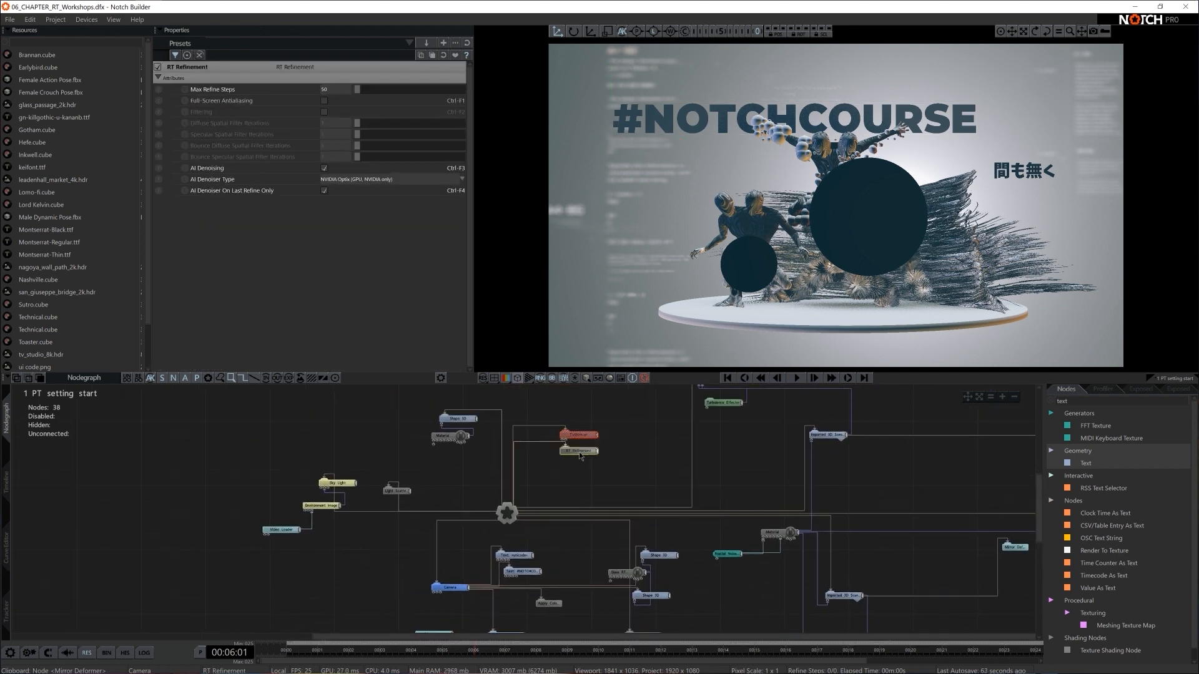
pyautogui.scroll(2, 596, 473)
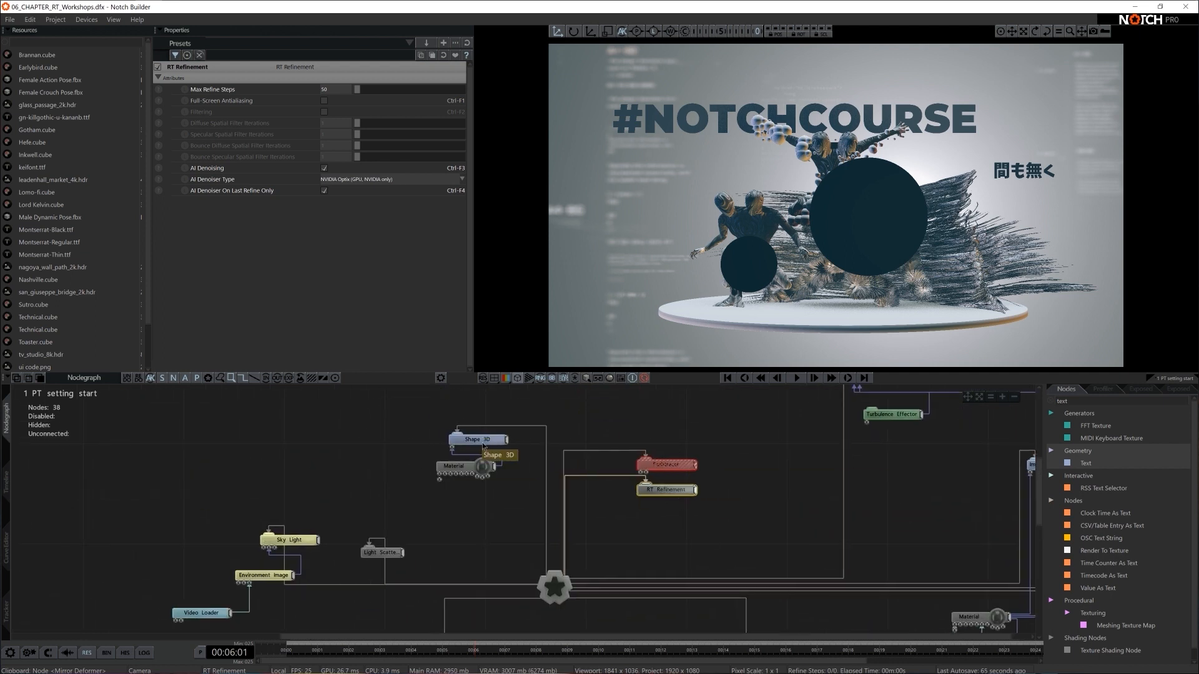
pyautogui.moveTo(489, 441); pyautogui.dragTo(452, 402)
pyautogui.moveTo(426, 490); pyautogui.dragTo(705, 450, button='middle')
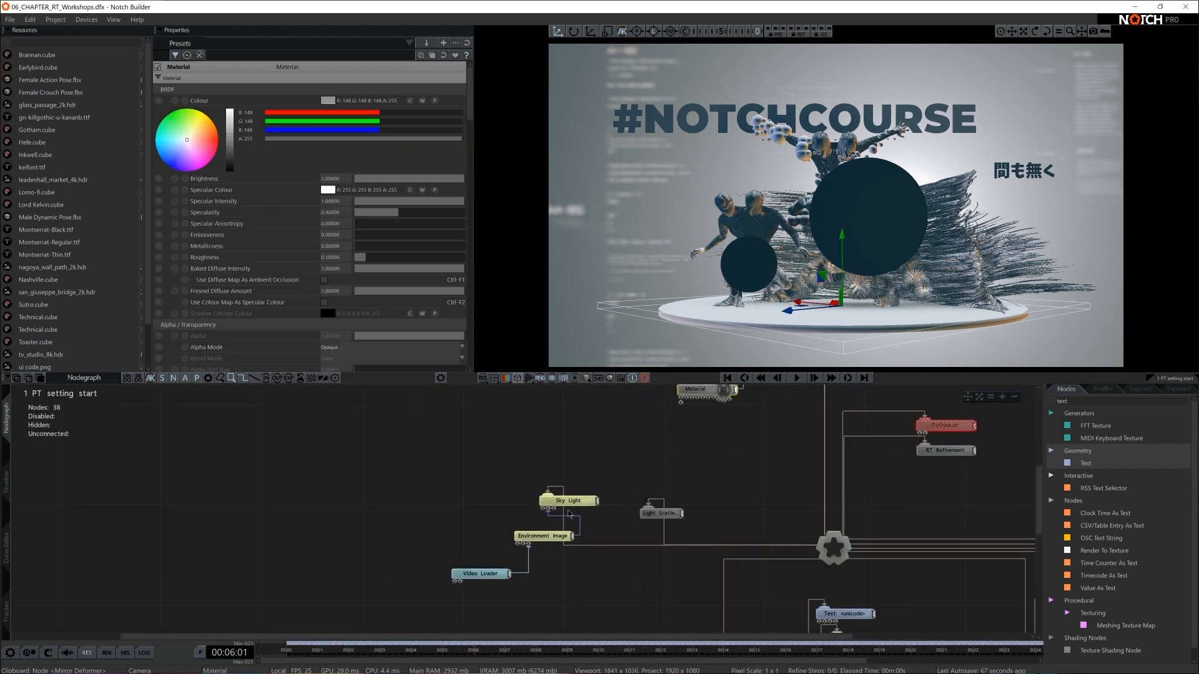
# - Group the Sky Light, Environment Image, Video Loader and light scattering nodes compactly with the Pathtracer and RT Refinement nodes
pyautogui.click(568, 502)
pyautogui.moveTo(569, 501); pyautogui.dragTo(544, 501)
pyautogui.moveTo(621, 482); pyautogui.dragTo(519, 482, button='middle')
pyautogui.moveTo(896, 406); pyautogui.dragTo(526, 472)
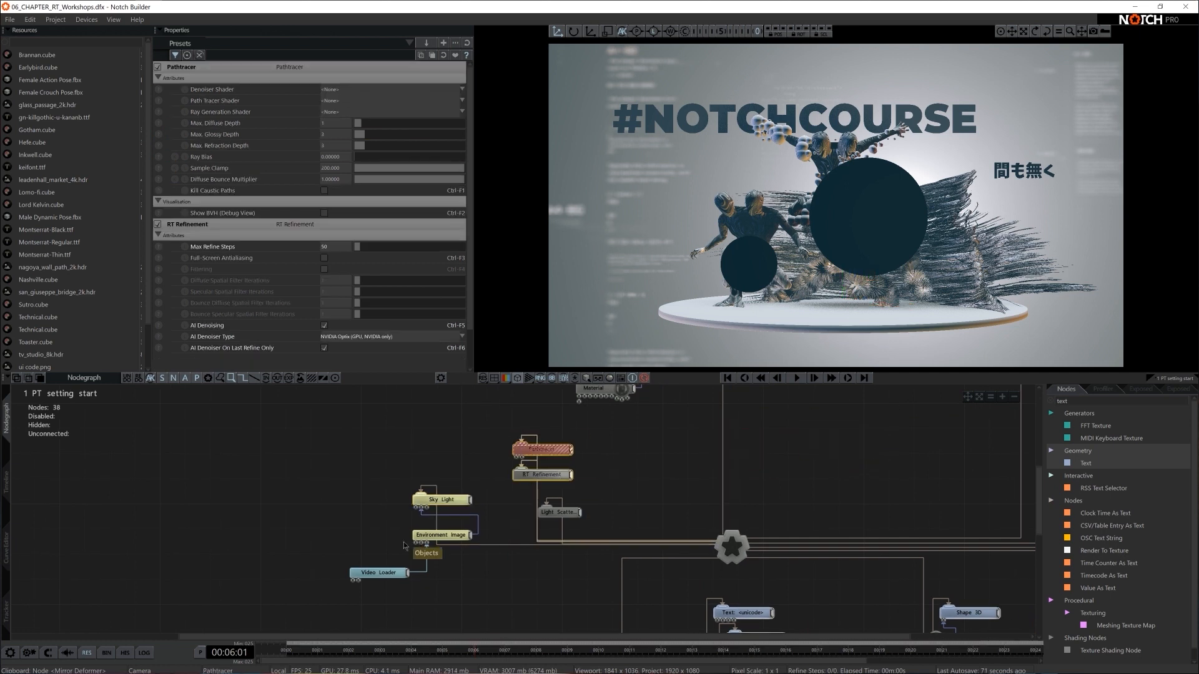
pyautogui.moveTo(437, 535); pyautogui.dragTo(399, 560)
pyautogui.moveTo(728, 488); pyautogui.dragTo(564, 535, button='middle')
# - Place the platform's Shape 3D and Material nodes above the Root node in the graph
pyautogui.scroll(-2, 631, 522)
pyautogui.moveTo(452, 410); pyautogui.dragTo(509, 498)
pyautogui.moveTo(513, 450); pyautogui.dragTo(631, 460)
pyautogui.scroll(-3, 630, 450)
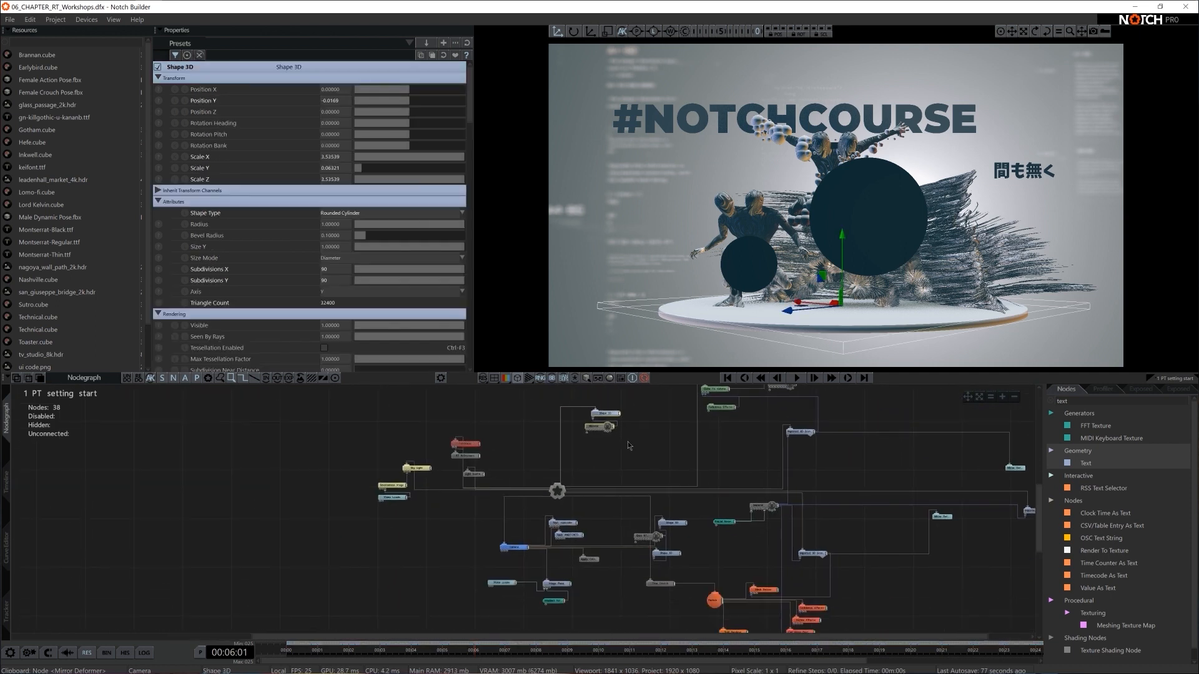
pyautogui.moveTo(604, 417)
pyautogui.mouseDown()
pyautogui.moveTo(355, 562)
pyautogui.moveTo(614, 427)
pyautogui.moveTo(585, 417)
pyautogui.mouseUp()
pyautogui.moveTo(595, 421); pyautogui.dragTo(555, 499, button='middle')
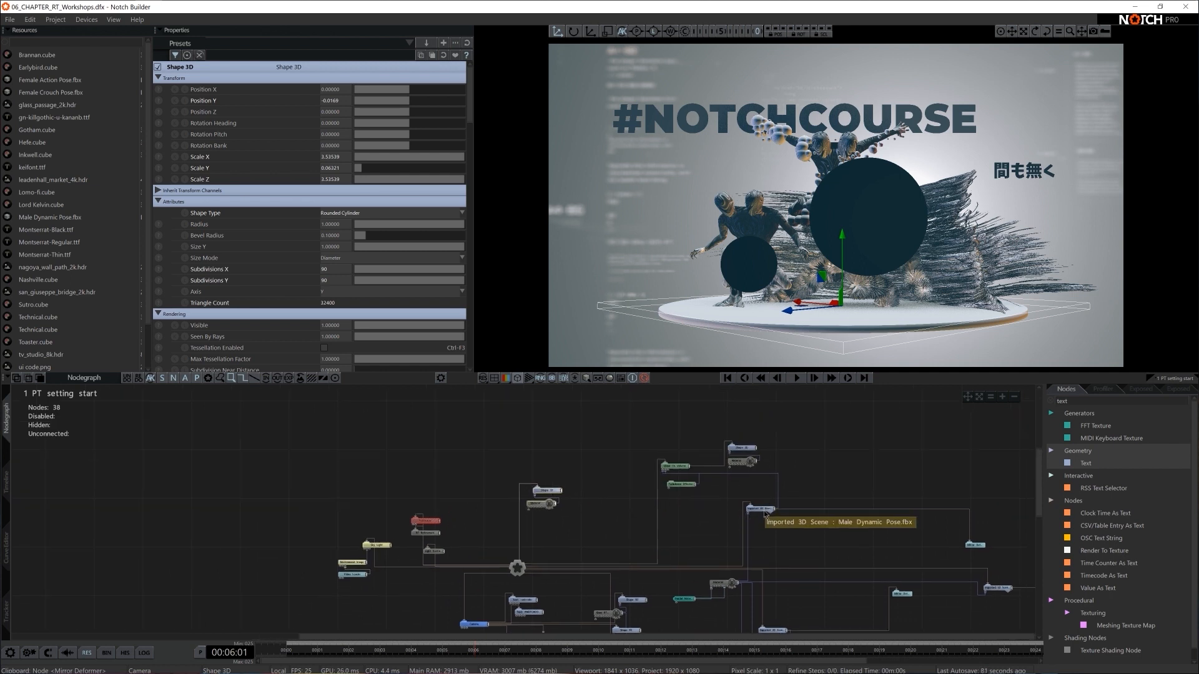
# - Group the Male Dynamic Pose.fbx scene node with its Clone To Volume, Turbulence Effector, Shape 3D and Material nodes above the platform nodes
pyautogui.moveTo(762, 511); pyautogui.dragTo(649, 407)
pyautogui.moveTo(675, 467); pyautogui.dragTo(698, 422)
pyautogui.moveTo(675, 485)
pyautogui.mouseDown()
pyautogui.moveTo(690, 439)
pyautogui.moveTo(747, 454)
pyautogui.moveTo(735, 436)
pyautogui.mouseUp()
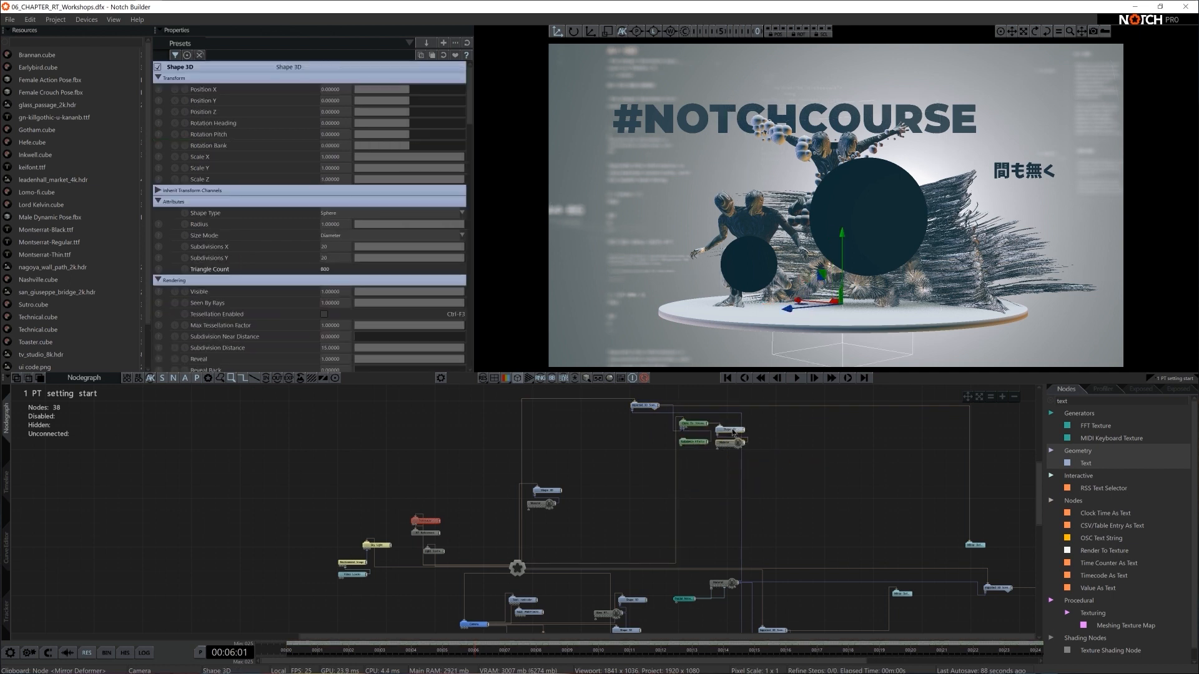
pyautogui.click(643, 406)
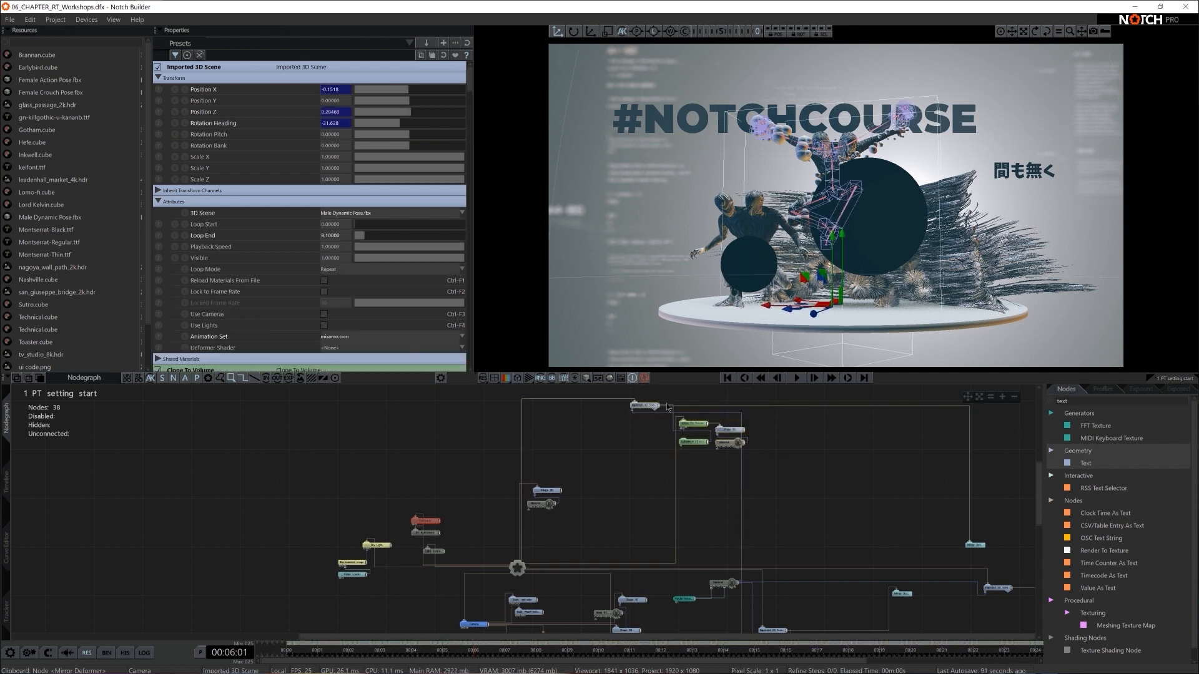
pyautogui.moveTo(667, 406); pyautogui.dragTo(727, 410)
pyautogui.click(680, 421)
pyautogui.scroll(-1, 862, 528)
# - Place the Male Dynamic Pose.fbx scene's Mirror Deformer next to its cloning nodes
pyautogui.moveTo(862, 527); pyautogui.dragTo(639, 492, button='middle')
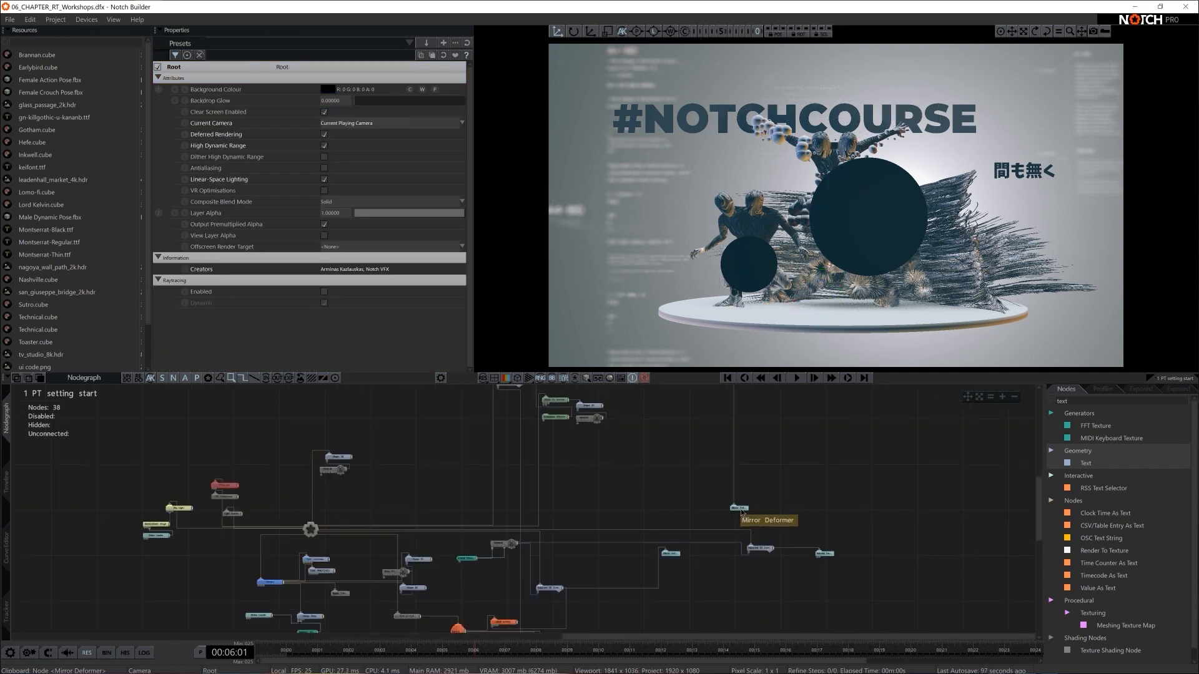
pyautogui.moveTo(741, 510); pyautogui.dragTo(628, 457)
pyautogui.moveTo(600, 465); pyautogui.dragTo(631, 539, button='middle')
pyautogui.moveTo(654, 529); pyautogui.dragTo(665, 512)
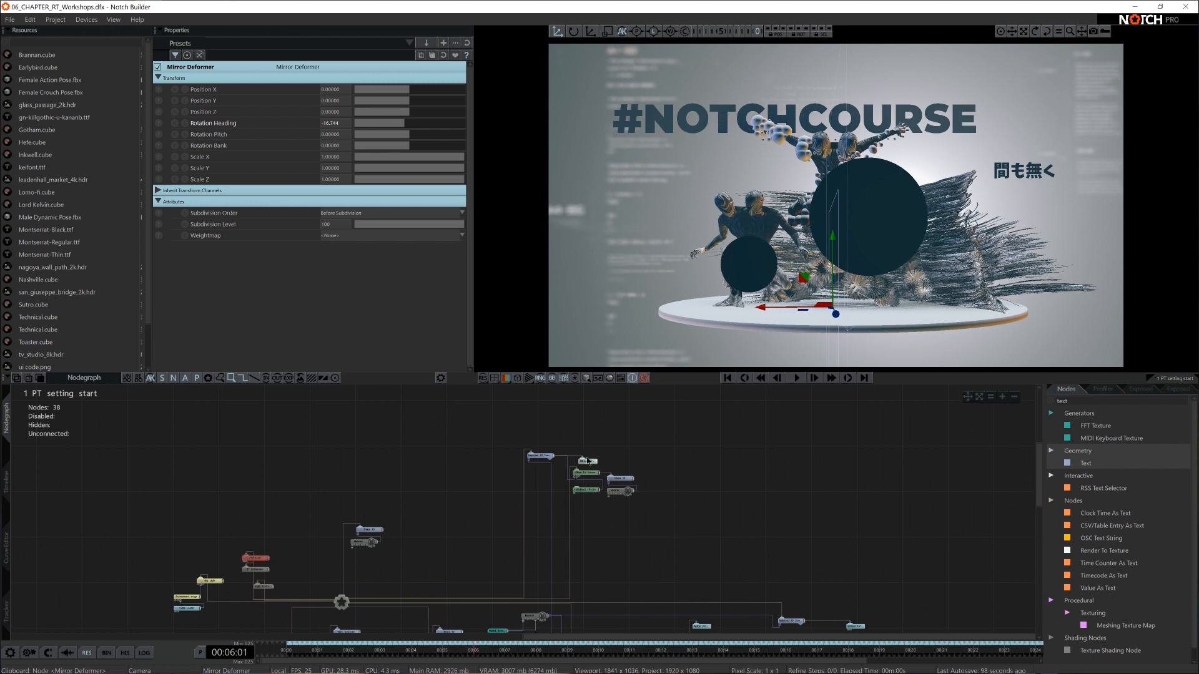
pyautogui.moveTo(641, 545); pyautogui.dragTo(700, 509, button='middle')
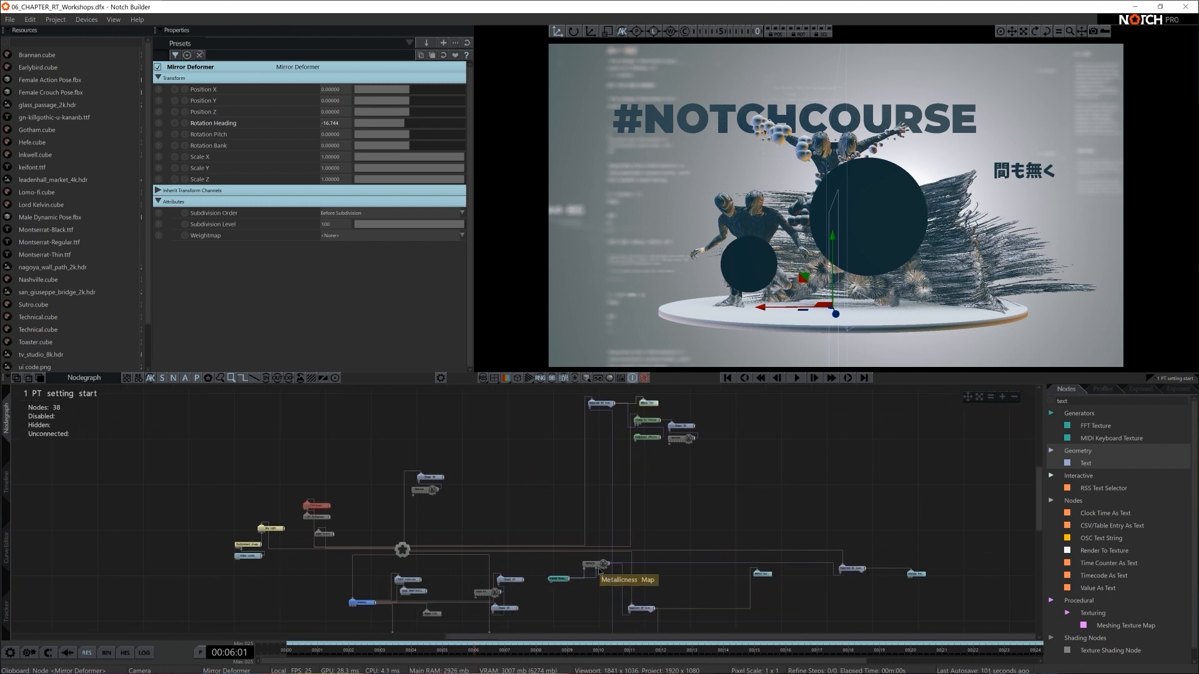
# - Move the figures' Material and Fractal Noise nodes together, and place the second imported figure scene beside its Mirror Deformer
pyautogui.moveTo(593, 565); pyautogui.dragTo(531, 485)
pyautogui.moveTo(562, 581); pyautogui.dragTo(529, 508)
pyautogui.moveTo(633, 604); pyautogui.dragTo(736, 506)
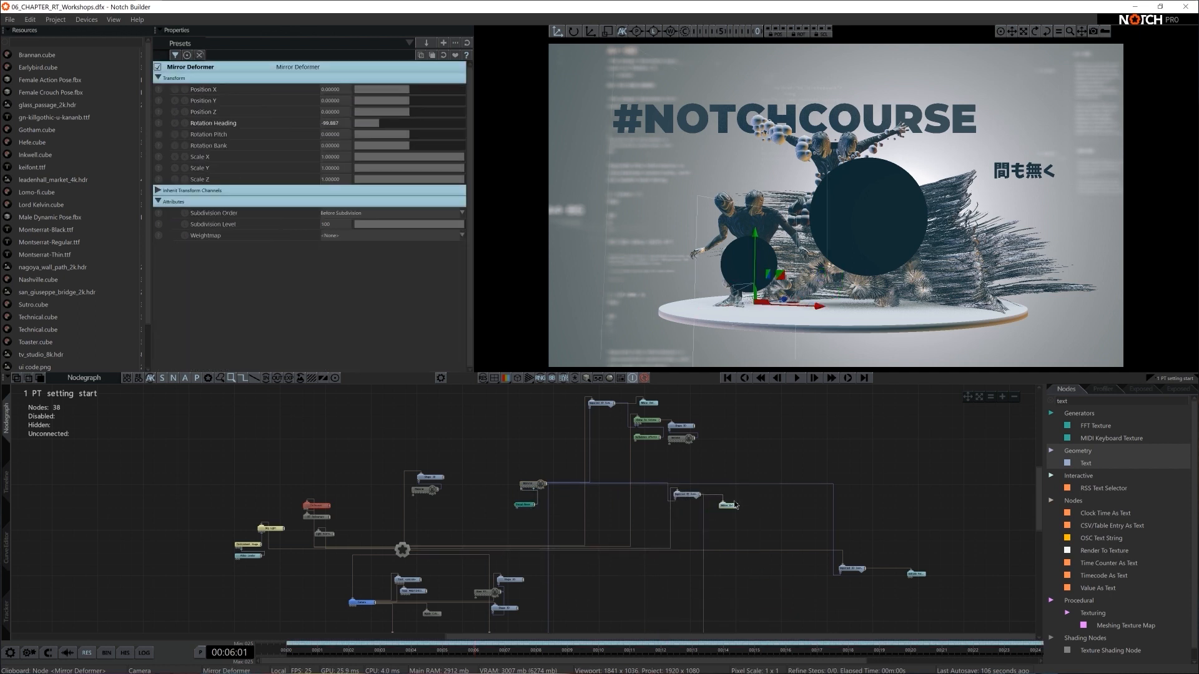
pyautogui.moveTo(722, 531)
pyautogui.mouseDown(button='middle')
pyautogui.moveTo(746, 452)
pyautogui.moveTo(714, 510)
pyautogui.mouseUp(button='middle')
# - Move the Female Action Pose.fbx scene node lower in the graph with its Extrude Faces Deformer beside it
pyautogui.moveTo(840, 550); pyautogui.dragTo(828, 635)
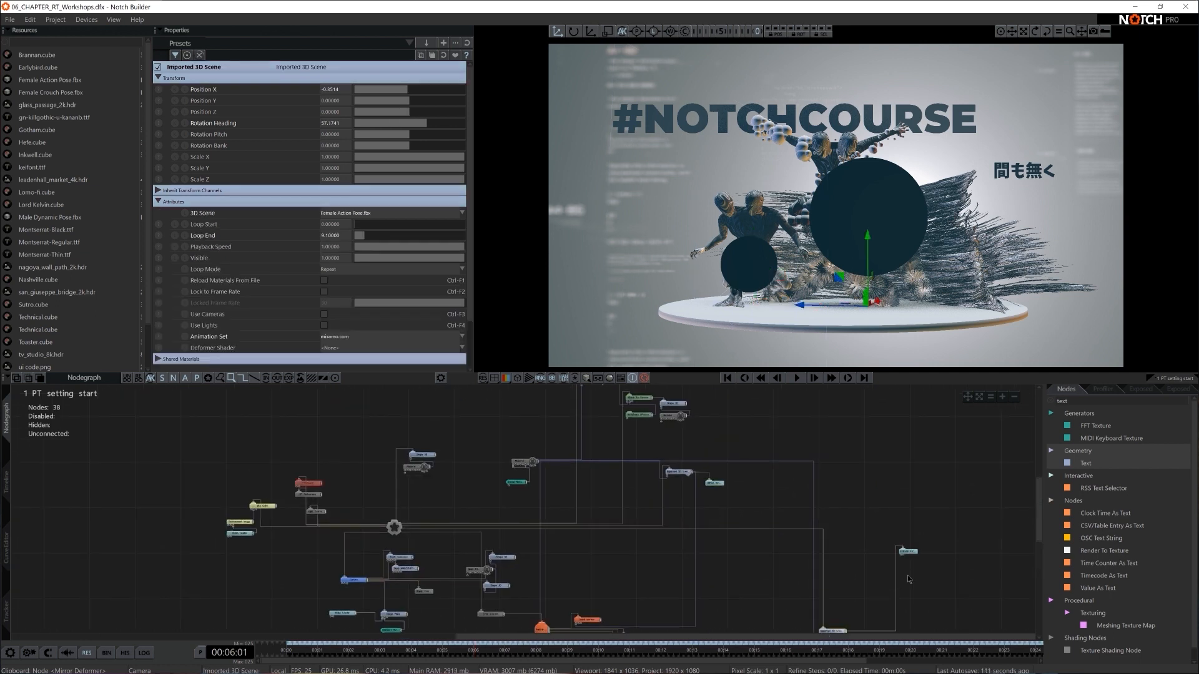
pyautogui.moveTo(907, 553); pyautogui.dragTo(901, 599)
pyautogui.moveTo(901, 599); pyautogui.dragTo(871, 535, button='middle')
pyautogui.moveTo(872, 538); pyautogui.dragTo(872, 550)
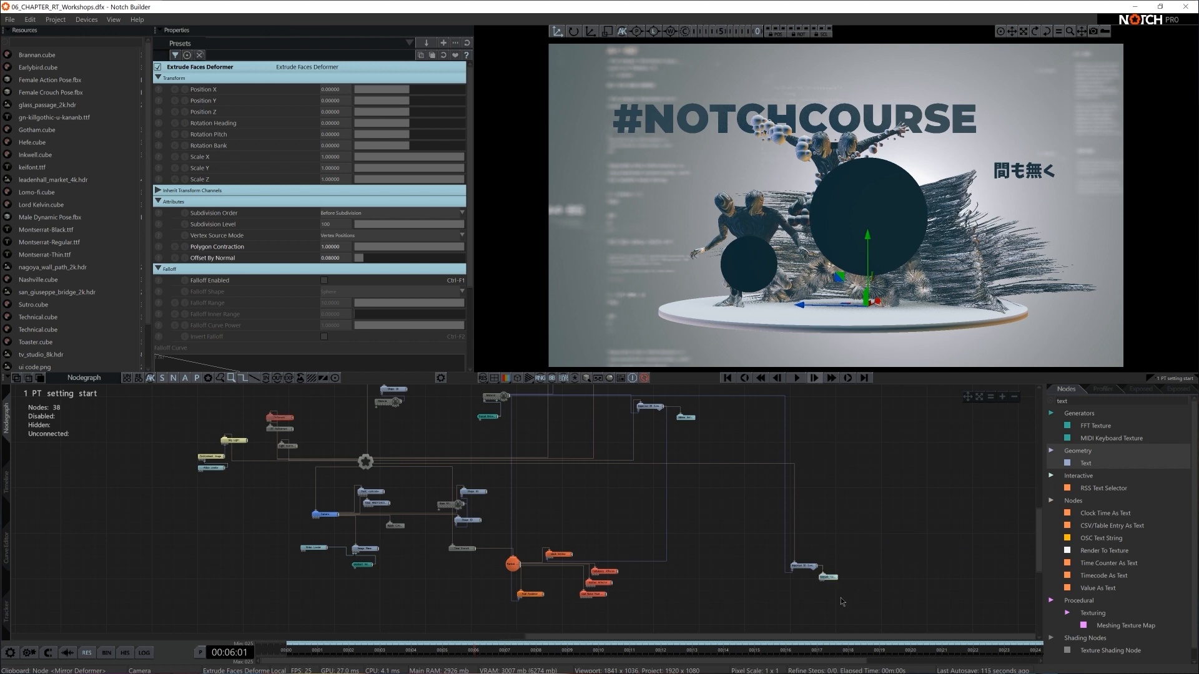
# - Arrange the Time Stretch node and the particle system's root, emitter, renderer and affector nodes into one spaced group
pyautogui.moveTo(470, 550); pyautogui.dragTo(573, 483)
pyautogui.click(512, 565)
pyautogui.moveTo(515, 565); pyautogui.dragTo(623, 486)
pyautogui.moveTo(702, 422); pyautogui.dragTo(686, 467, button='middle')
pyautogui.moveTo(702, 437)
pyautogui.mouseDown()
pyautogui.moveTo(650, 469)
pyautogui.moveTo(634, 459)
pyautogui.moveTo(704, 450)
pyautogui.mouseUp()
pyautogui.click(774, 480)
pyautogui.scroll(4, 793, 518)
pyautogui.click(795, 530)
pyautogui.moveTo(796, 531); pyautogui.dragTo(744, 511, button='middle')
# - Add a Curl Noise Deformer and connect it to the particle system's Trail Renderer
pyautogui.click(1053, 400)
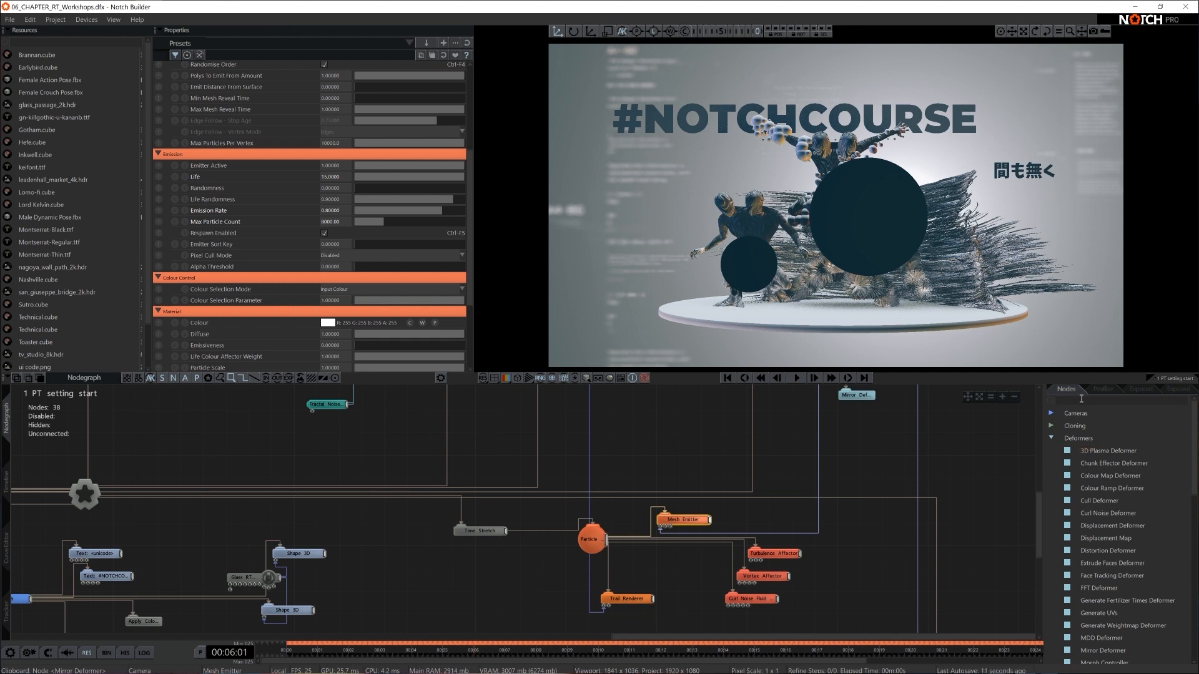
pyautogui.write('curlt')
pyautogui.press('BackSpace')
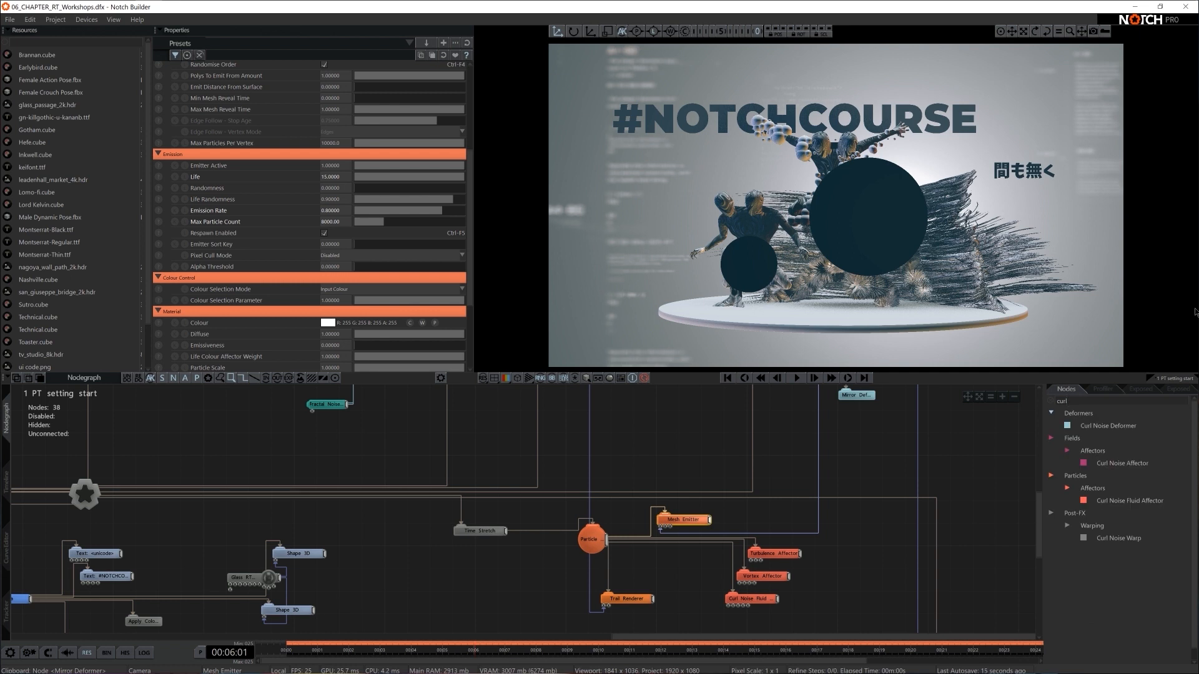
pyautogui.moveTo(1134, 430); pyautogui.dragTo(918, 523)
pyautogui.moveTo(673, 617); pyautogui.dragTo(609, 600)
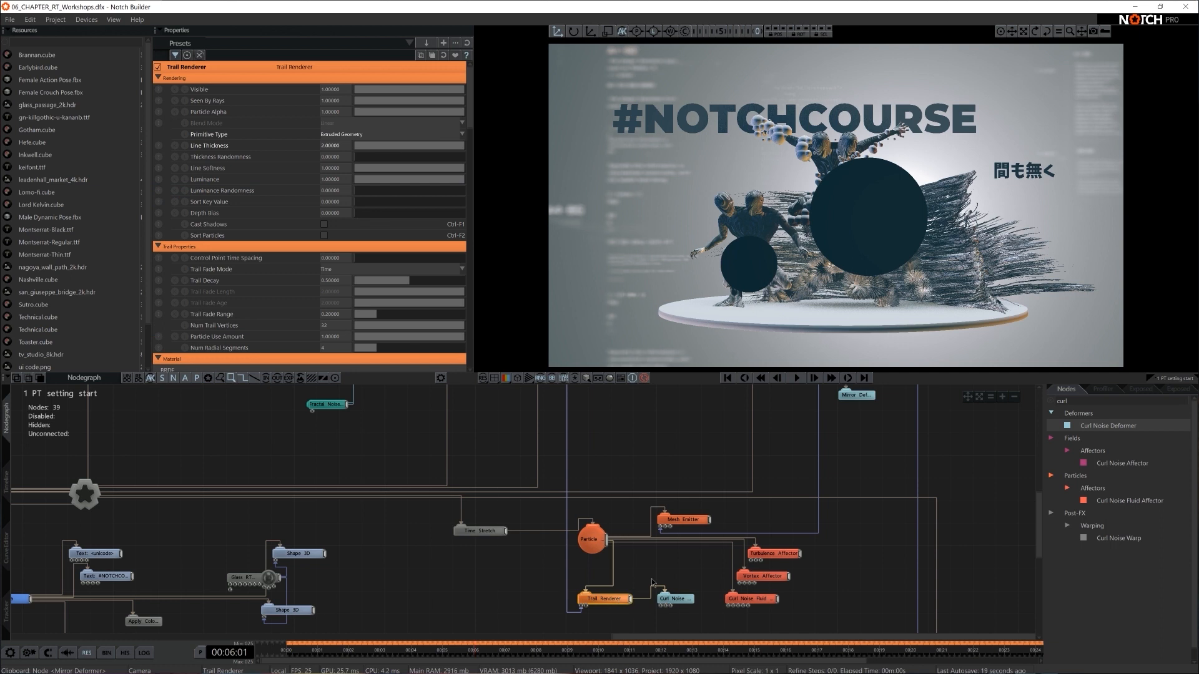
pyautogui.click(665, 599)
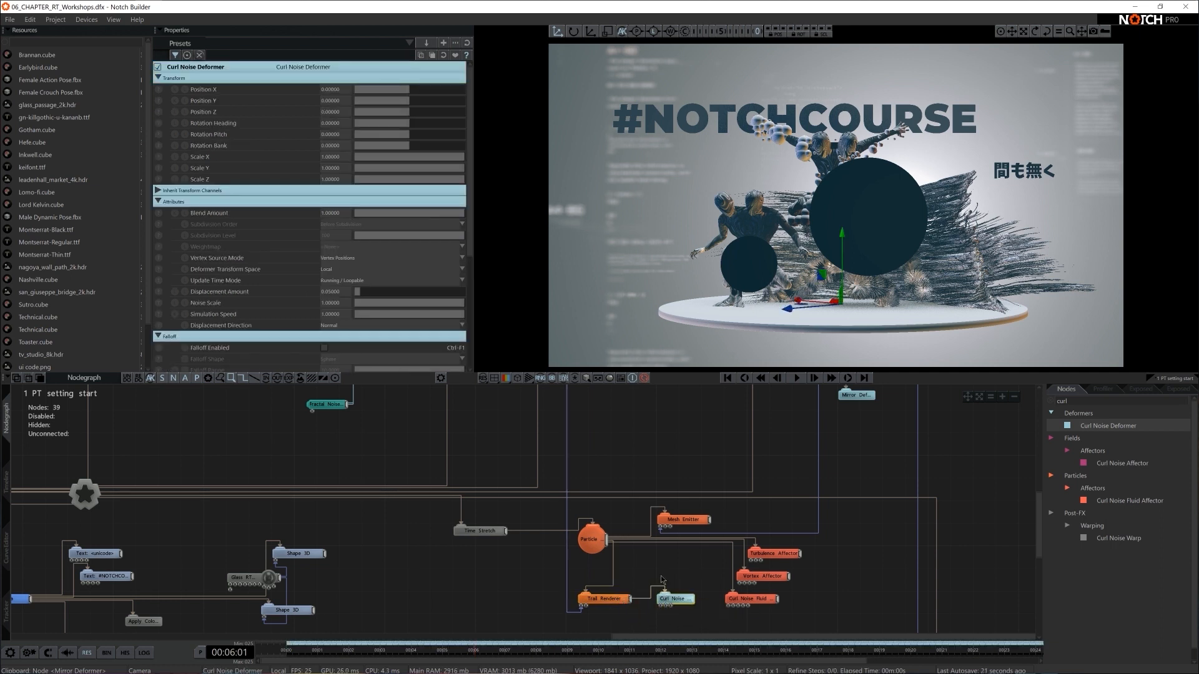
# - Replay the scene from the start while testing the Curl Noise Deformer's Displacement Amount at about 0.22
pyautogui.press('Return')
pyautogui.press('space')
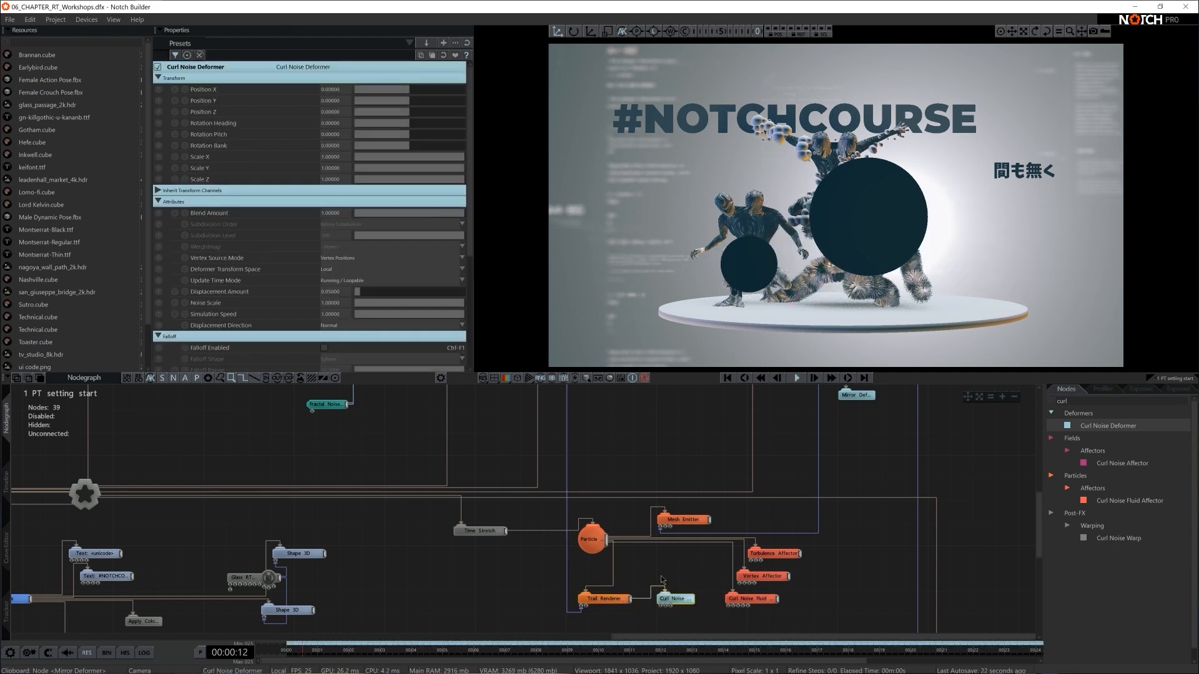
pyautogui.press('space')
pyautogui.moveTo(369, 291); pyautogui.dragTo(378, 291)
pyautogui.press('space')
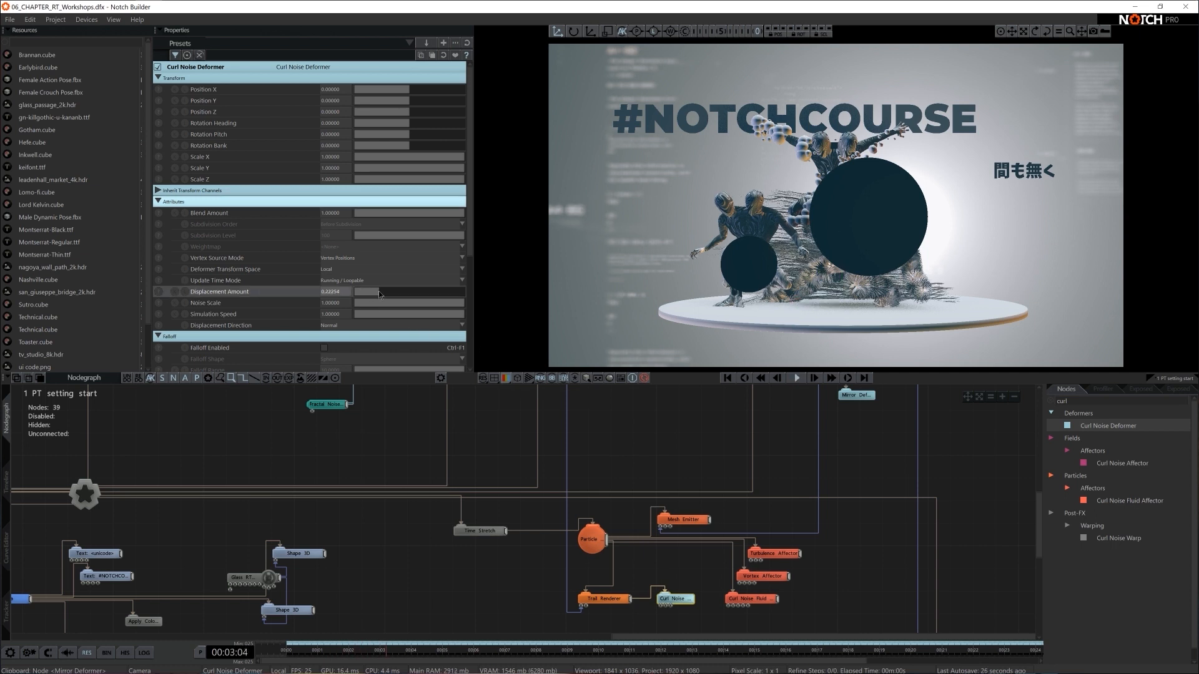
pyautogui.press('space')
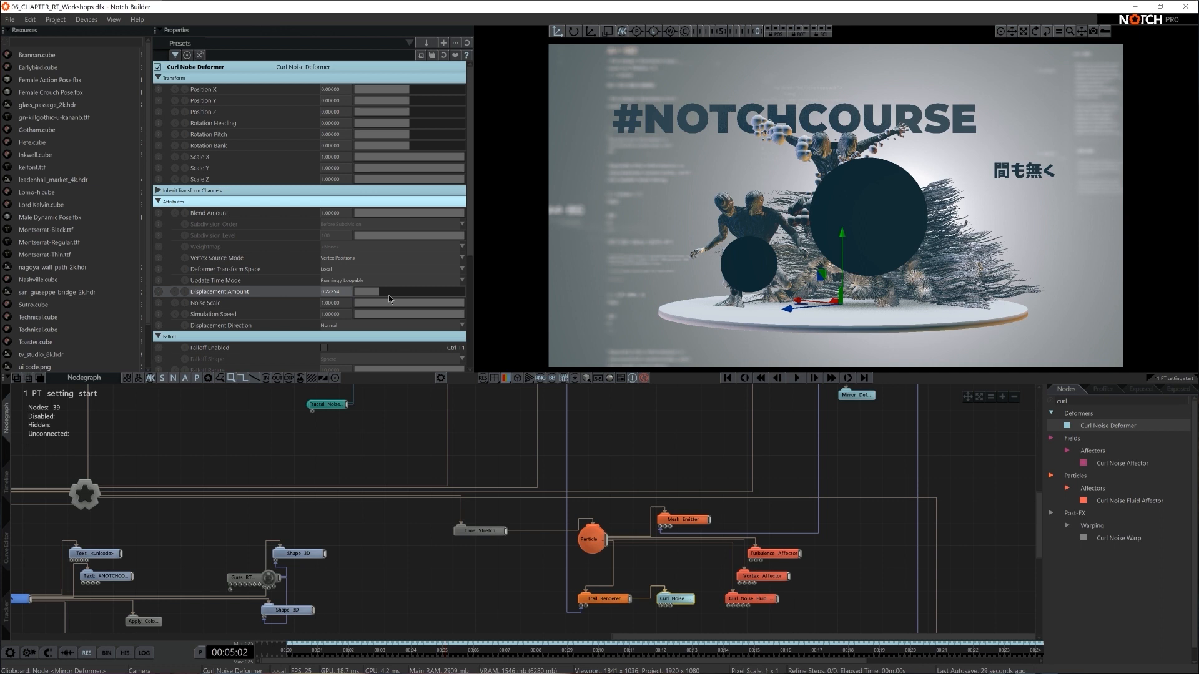
# - Try the Curl Noise Deformer at about 0.37 Displacement Amount, 0.901 Noise Scale and 0.645 Simulation Speed
pyautogui.moveTo(379, 291); pyautogui.dragTo(415, 316)
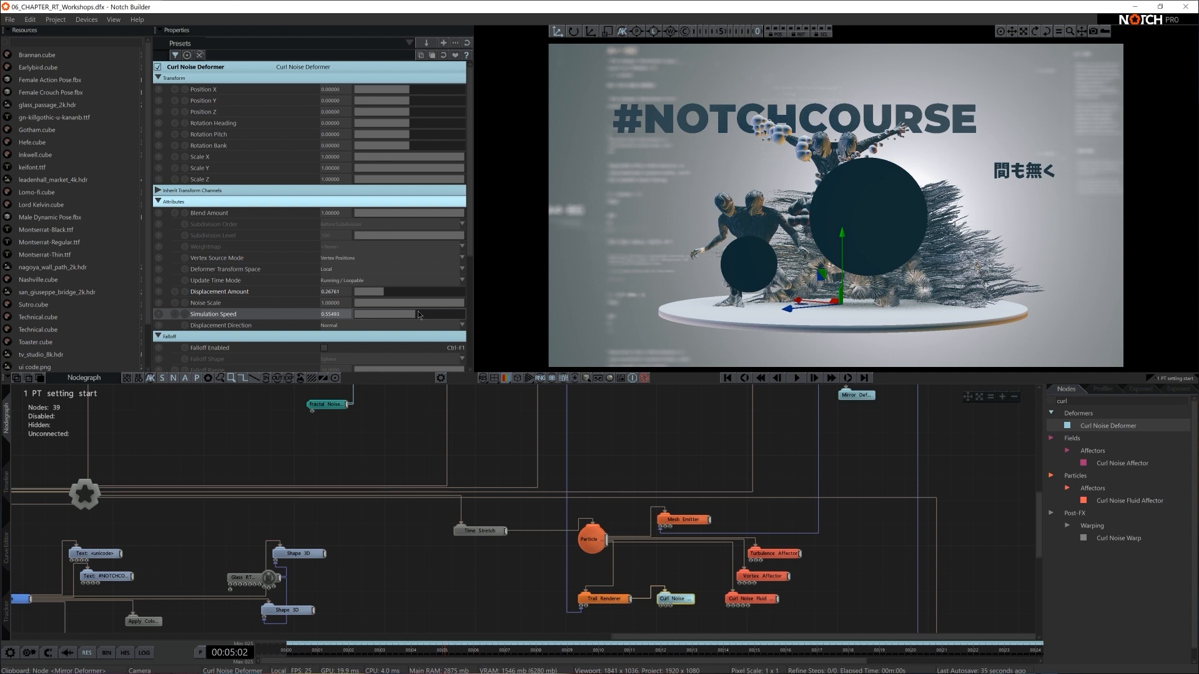
pyautogui.moveTo(435, 304)
pyautogui.mouseDown()
pyautogui.moveTo(412, 304)
pyautogui.moveTo(456, 308)
pyautogui.mouseUp()
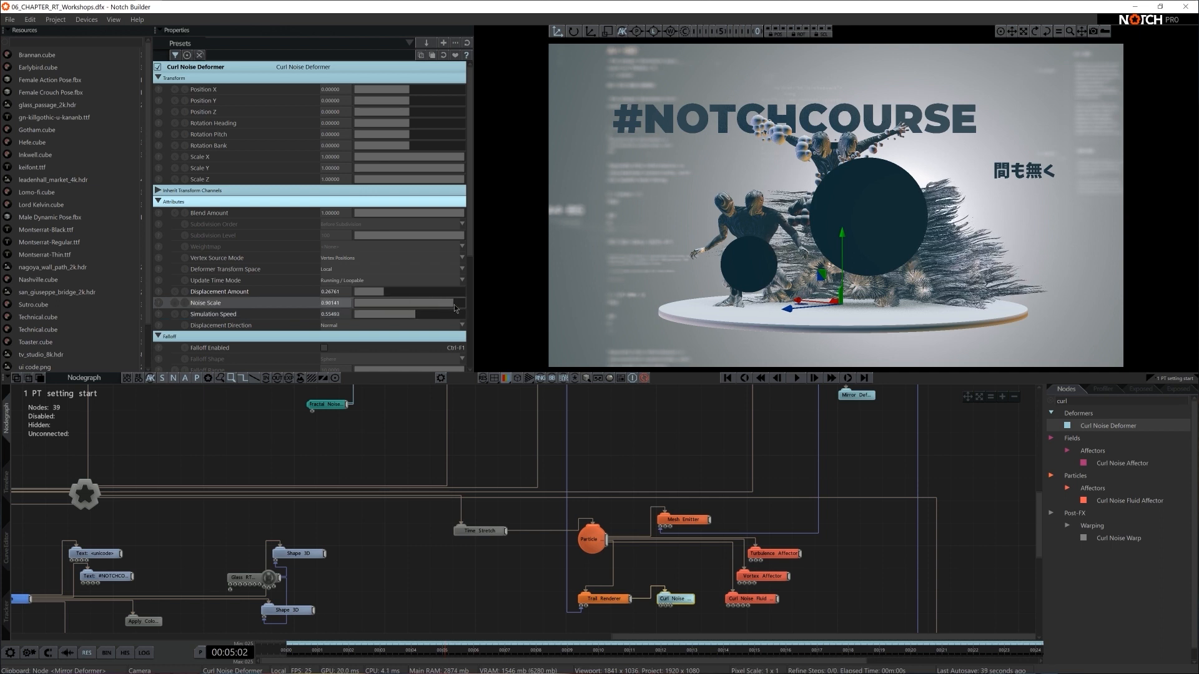
pyautogui.moveTo(382, 291); pyautogui.dragTo(350, 320)
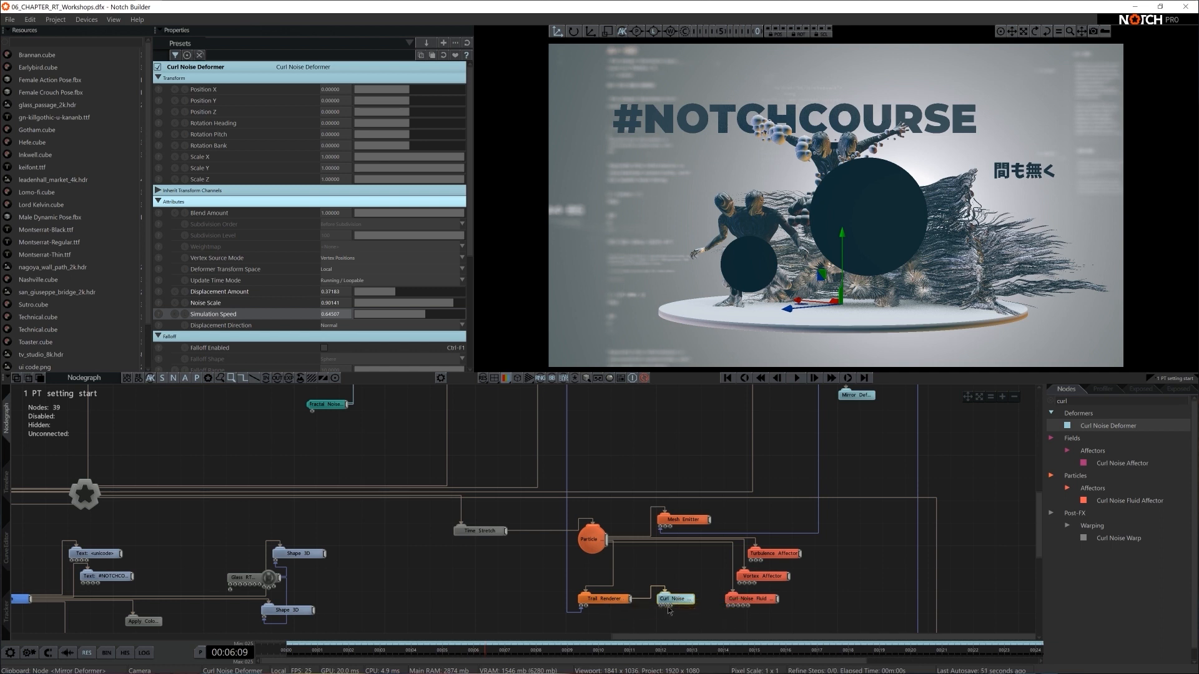
# - Set the Curl Noise Deformer's Displacement Amount to 0.4, Noise Scale to 0.9 and Simulation Speed to 0.6
pyautogui.click(342, 290)
pyautogui.write('0.4')
pyautogui.click(327, 305)
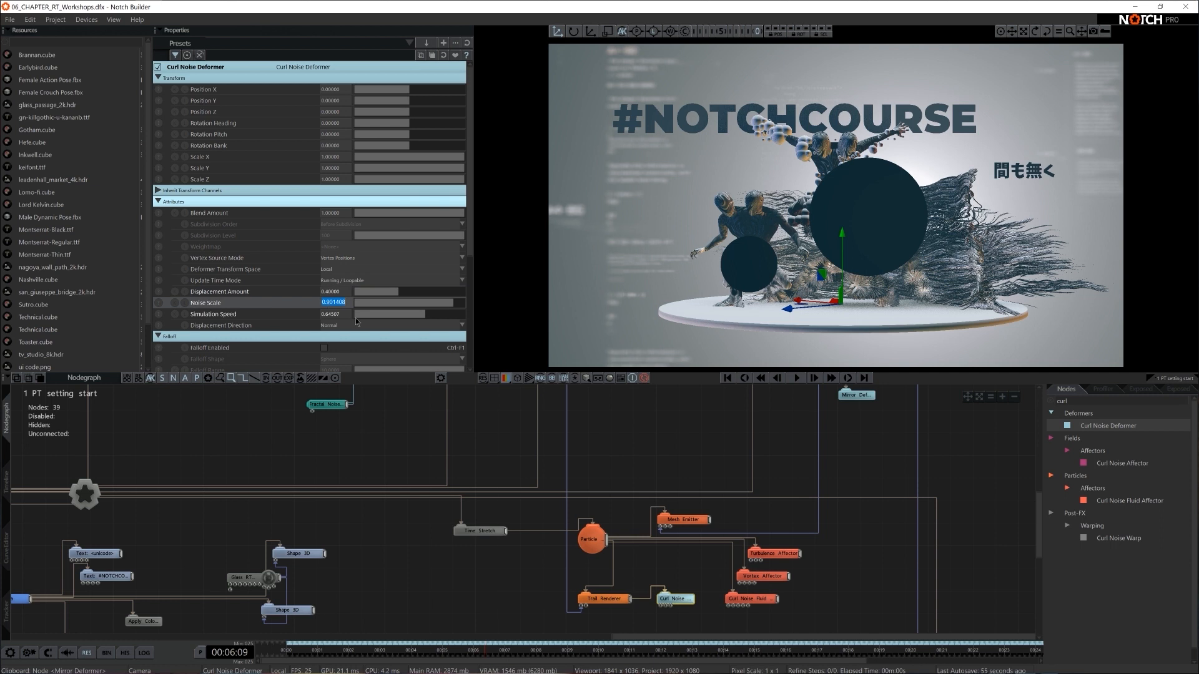
pyautogui.write('0.9')
pyautogui.click(334, 317)
pyautogui.write('0.6')
pyautogui.press('Return')
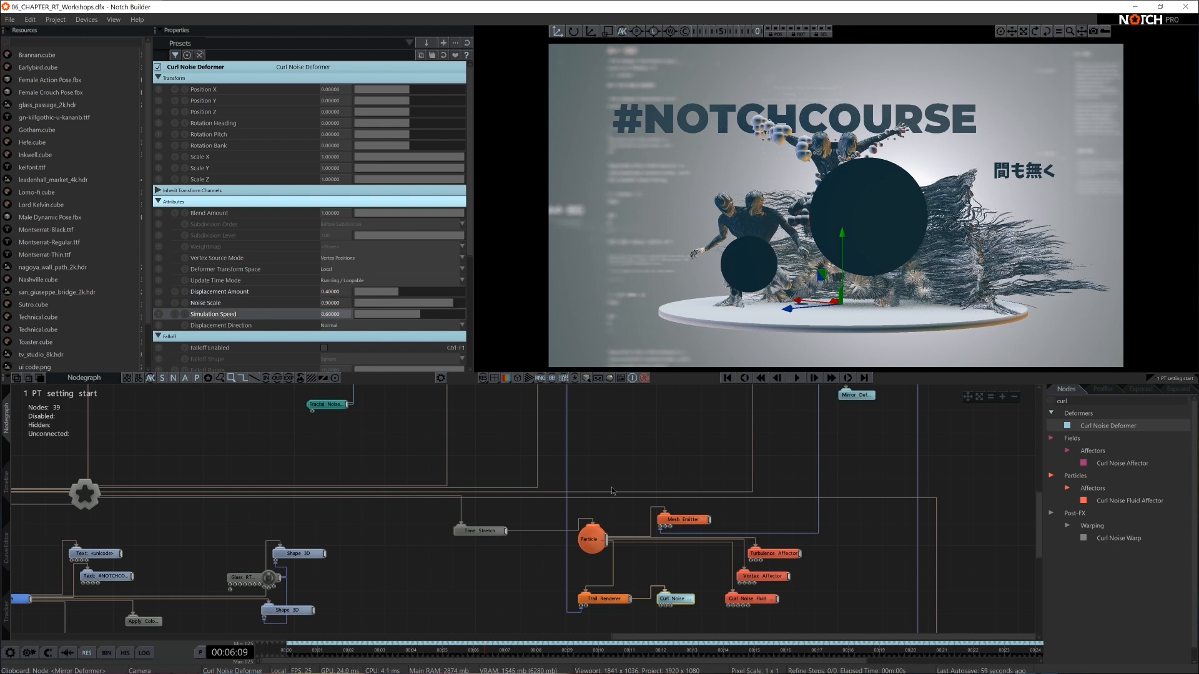
pyautogui.click(494, 605)
pyautogui.scroll(-3, 814, 578)
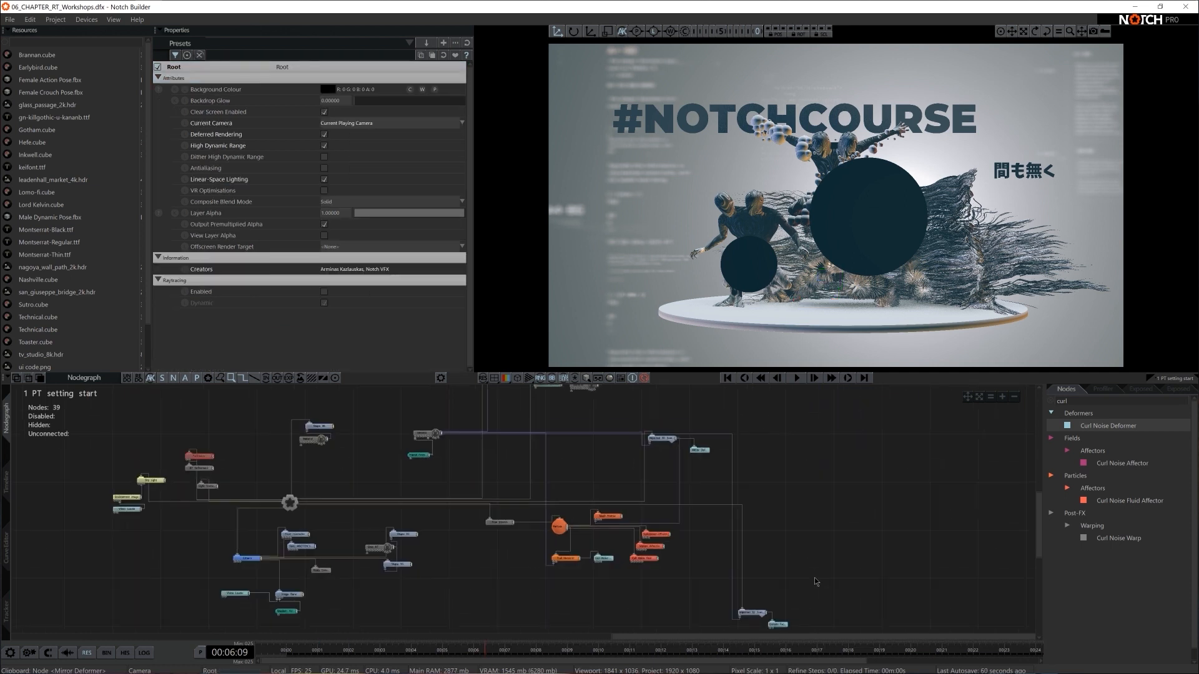
# - Move the Camera node further away from its child nodes to open up space in the graph
pyautogui.moveTo(548, 532); pyautogui.dragTo(684, 508, button='middle')
pyautogui.moveTo(554, 592); pyautogui.dragTo(706, 560, button='middle')
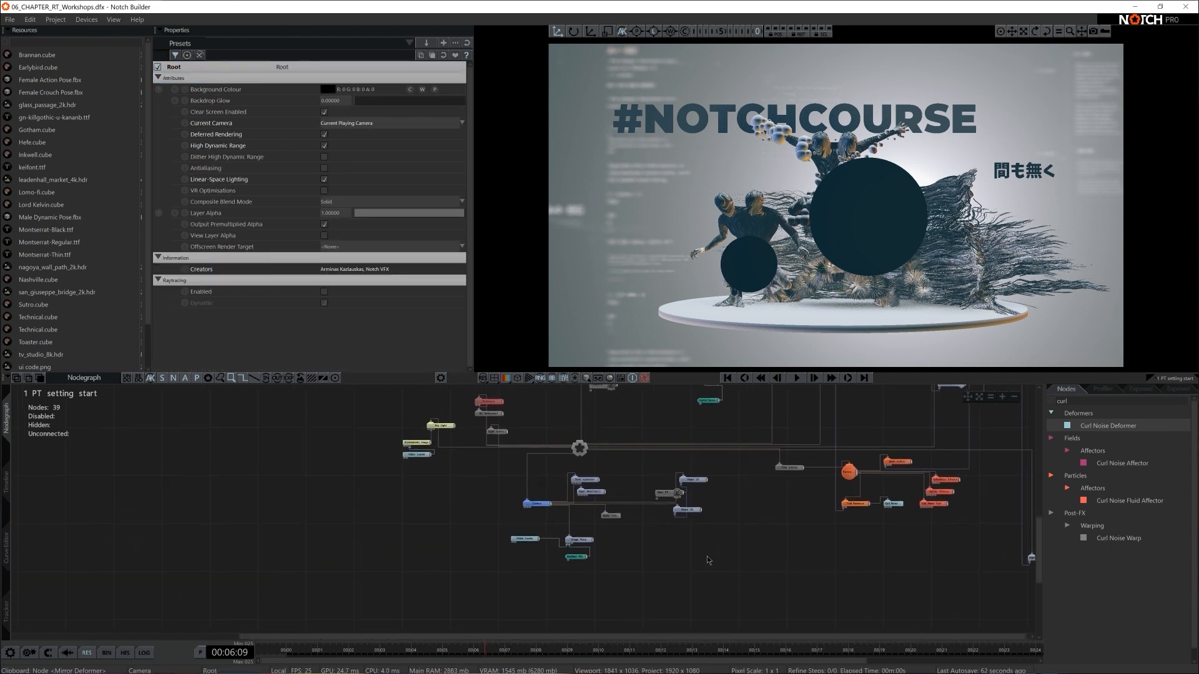
pyautogui.moveTo(541, 511); pyautogui.dragTo(474, 509)
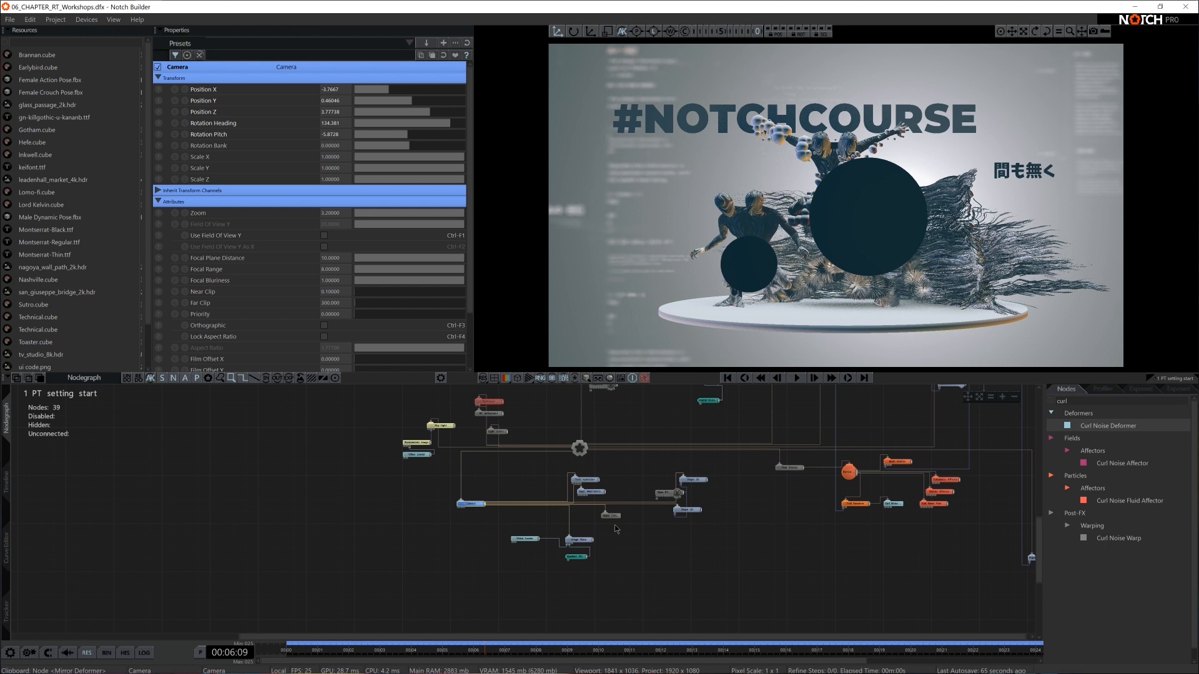
pyautogui.scroll(5, 630, 528)
pyautogui.moveTo(654, 530); pyautogui.dragTo(668, 587, button='middle')
# - Group the two Text nodes close to the Camera node and place the Apply Colour LUT node directly below it
pyautogui.click(743, 485)
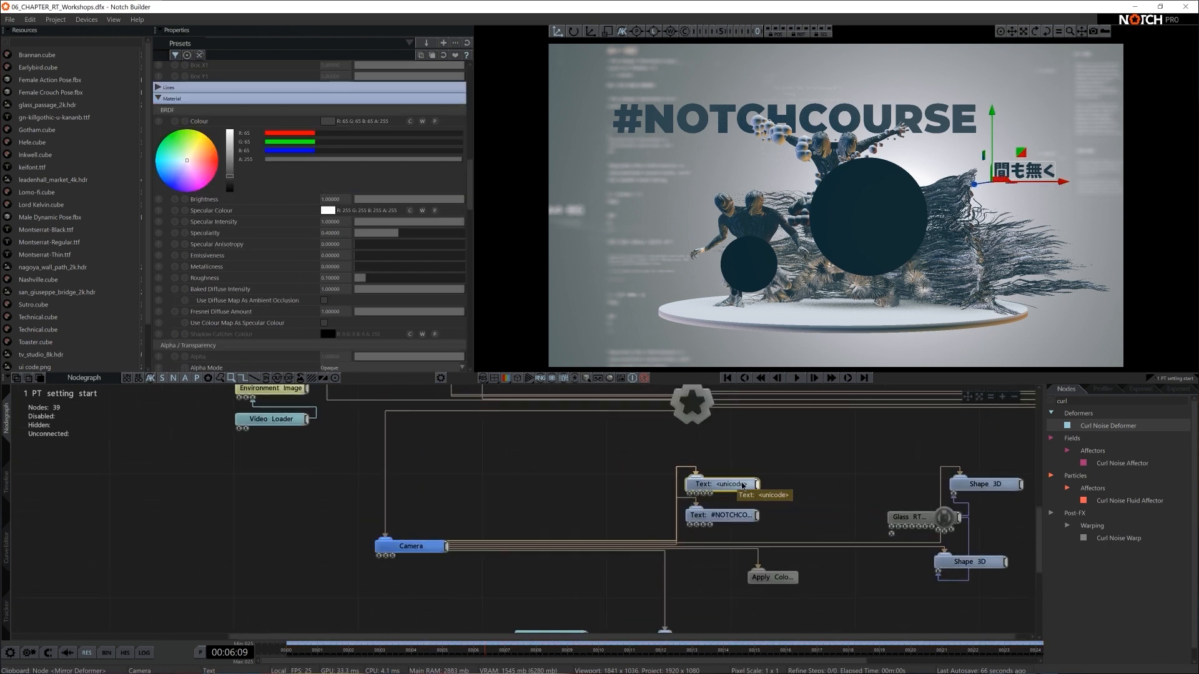
pyautogui.keyDown('ctrl'); pyautogui.click(741, 517); pyautogui.keyUp('ctrl')
pyautogui.moveTo(742, 517); pyautogui.dragTo(539, 502)
pyautogui.moveTo(663, 514); pyautogui.dragTo(633, 489, button='middle')
pyautogui.scroll(-3, 462, 475)
pyautogui.moveTo(654, 550); pyautogui.dragTo(430, 558)
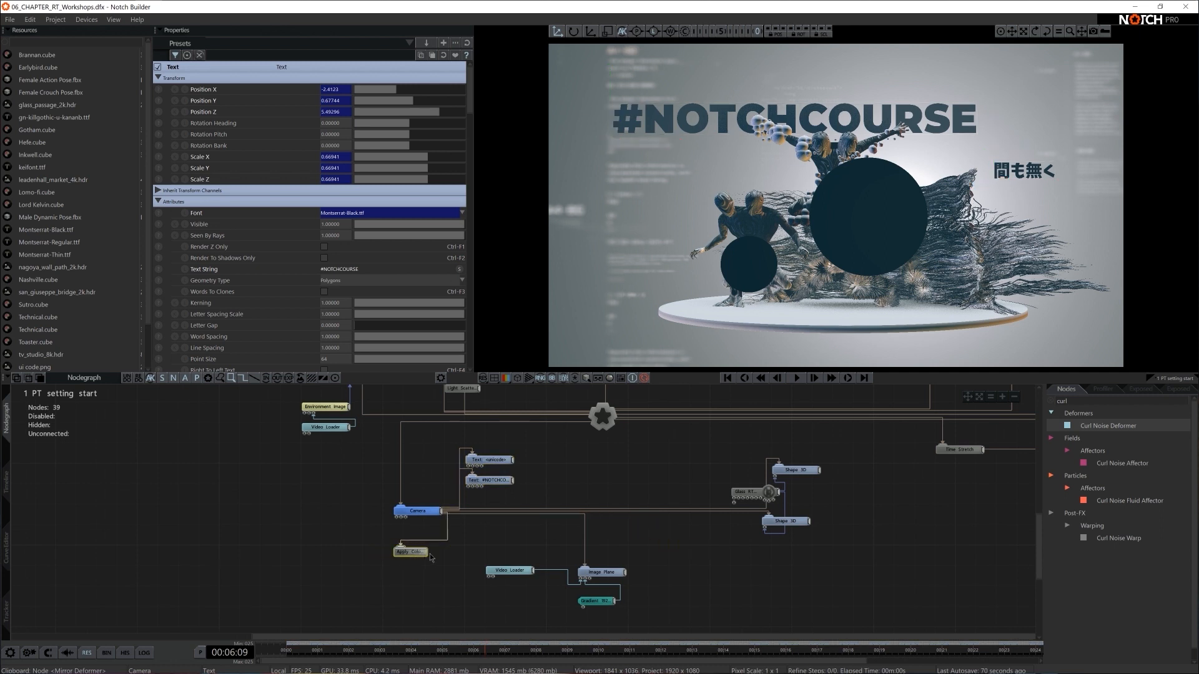
# - Move the background Image Plane with its Video Loader and Gradient beneath the Camera node
pyautogui.moveTo(522, 573); pyautogui.dragTo(554, 601)
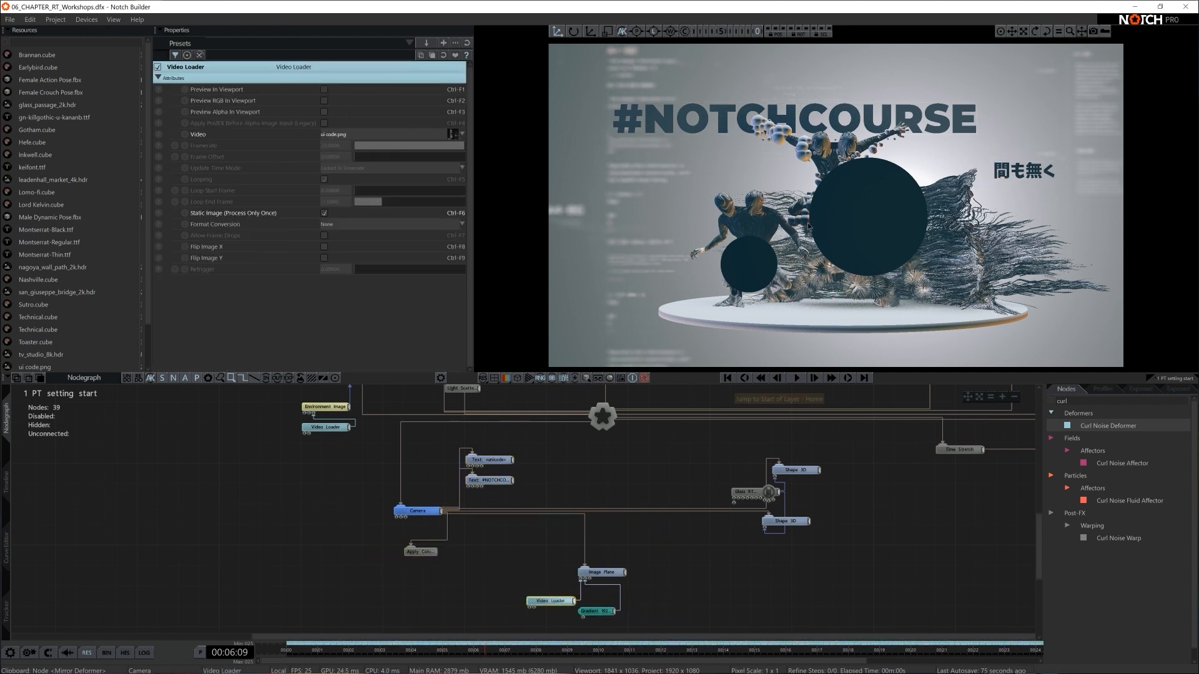
pyautogui.click(615, 572)
pyautogui.moveTo(614, 572); pyautogui.dragTo(483, 583)
# - Stack the two disc Shape 3D nodes together and place their glass material node below them
pyautogui.click(805, 476)
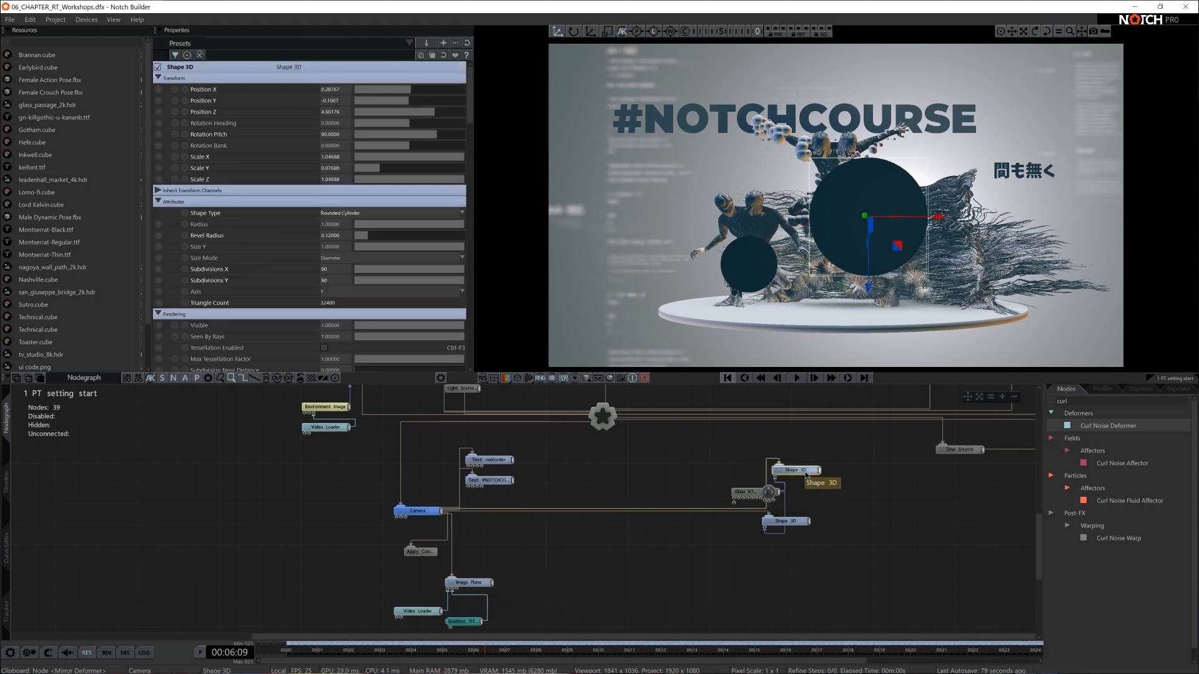
pyautogui.moveTo(796, 522); pyautogui.dragTo(816, 492)
pyautogui.moveTo(732, 492); pyautogui.dragTo(702, 492)
pyautogui.moveTo(858, 454); pyautogui.dragTo(813, 493)
pyautogui.moveTo(715, 492); pyautogui.dragTo(735, 553)
pyautogui.moveTo(879, 451); pyautogui.dragTo(737, 554)
pyautogui.moveTo(823, 472); pyautogui.dragTo(691, 483)
# - Rearrange the figure and deformer nodes and the particle system into tighter groups around the Root node
pyautogui.scroll(-4, 742, 489)
pyautogui.moveTo(736, 489); pyautogui.dragTo(724, 569, button='middle')
pyautogui.moveTo(845, 401); pyautogui.dragTo(704, 473)
pyautogui.moveTo(720, 415); pyautogui.dragTo(849, 416)
pyautogui.moveTo(914, 563); pyautogui.dragTo(923, 519, button='middle')
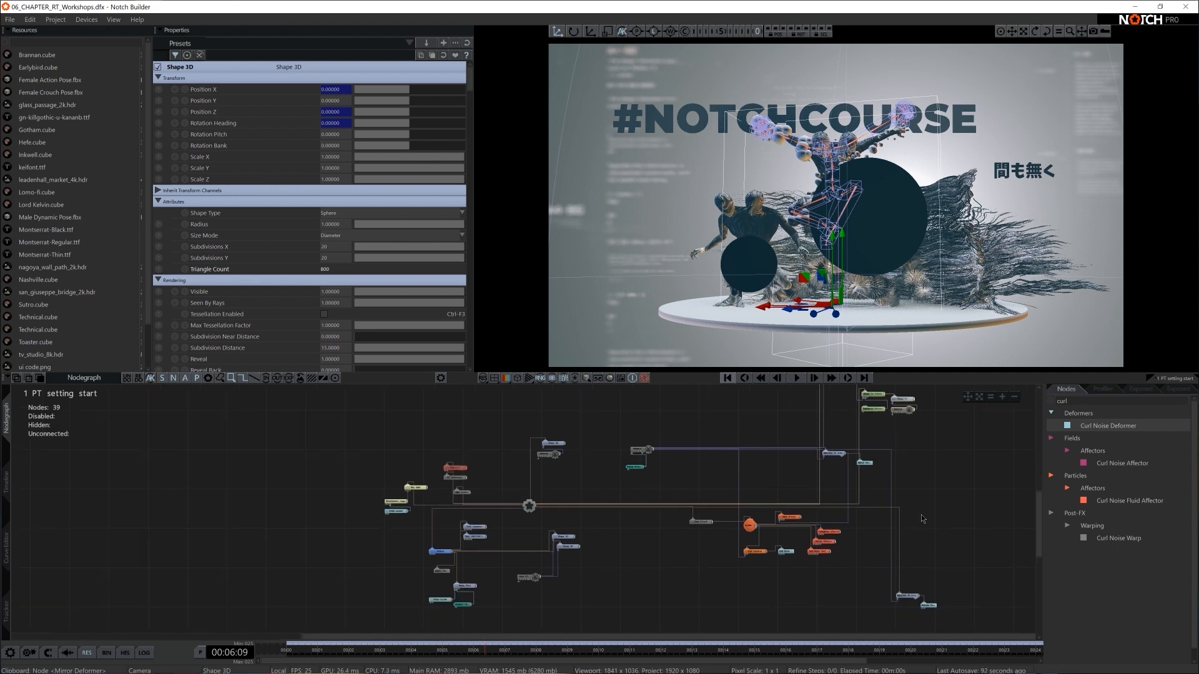
pyautogui.moveTo(684, 585); pyautogui.dragTo(733, 541)
pyautogui.moveTo(917, 597); pyautogui.dragTo(843, 568)
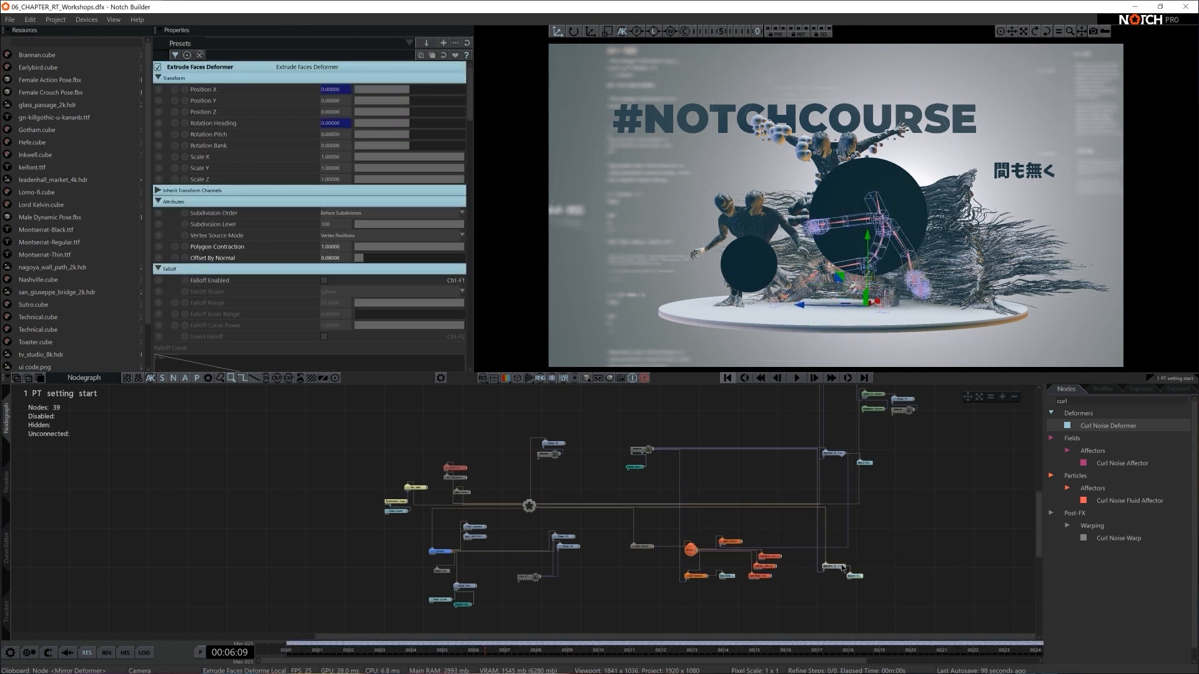
# - Move the whole particle system group, including the Trail Renderer and Curl Noise Deformer, lower in the graph
pyautogui.scroll(-1, 899, 560)
pyautogui.moveTo(875, 550)
pyautogui.mouseDown(button='middle')
pyautogui.moveTo(871, 581)
pyautogui.moveTo(878, 560)
pyautogui.mouseUp(button='middle')
pyautogui.moveTo(626, 604); pyautogui.dragTo(753, 539)
pyautogui.moveTo(640, 594); pyautogui.dragTo(750, 547)
pyautogui.moveTo(630, 555); pyautogui.dragTo(645, 588)
pyautogui.moveTo(658, 553); pyautogui.dragTo(673, 501, button='middle')
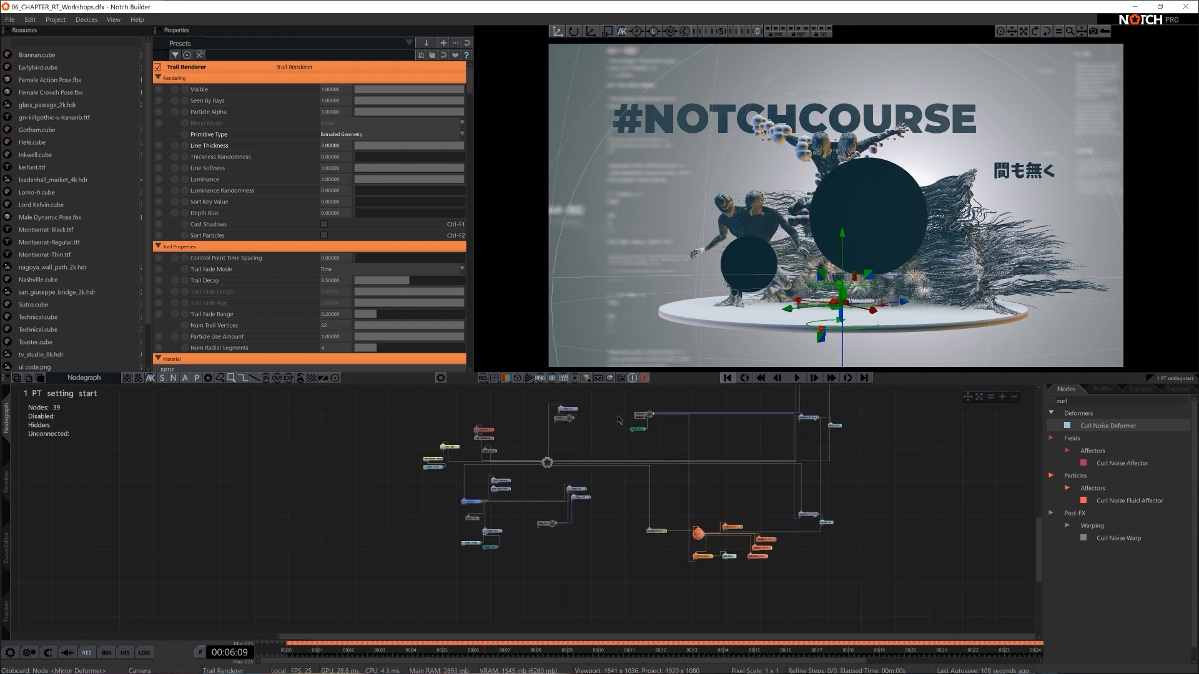
# - Move the figures' shared Material node and its Fractal Noise node closer to the Root node
pyautogui.click(637, 427)
pyautogui.moveTo(644, 417); pyautogui.dragTo(635, 441)
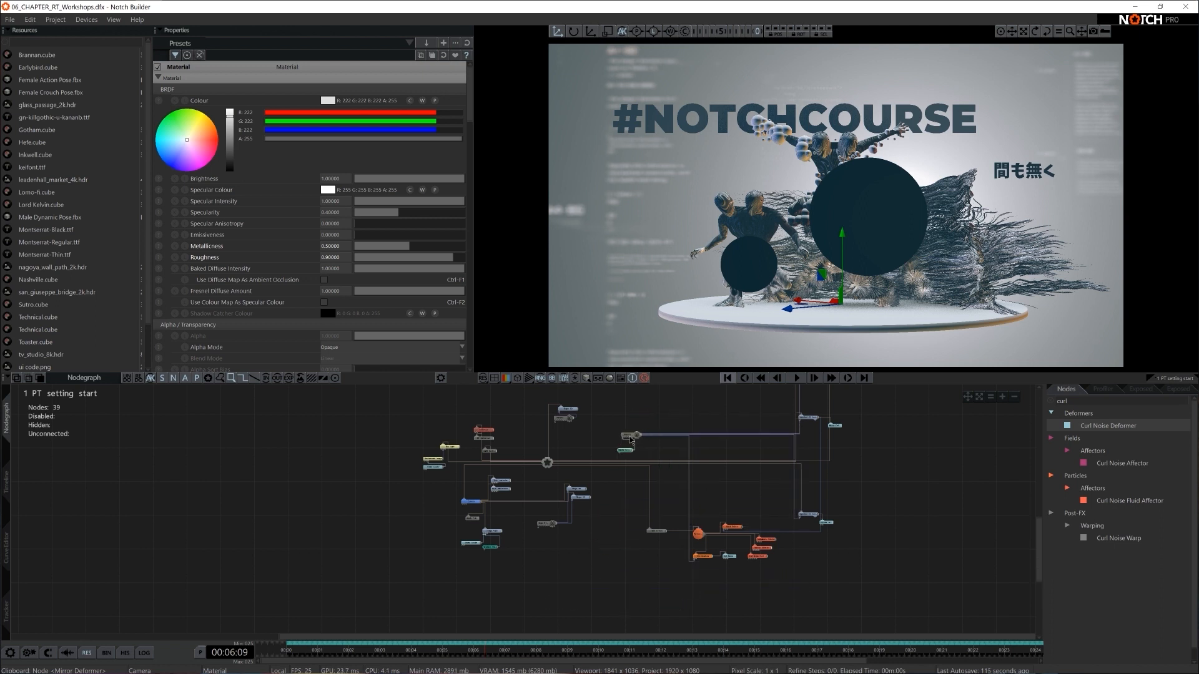
pyautogui.moveTo(743, 456); pyautogui.dragTo(735, 501, button='middle')
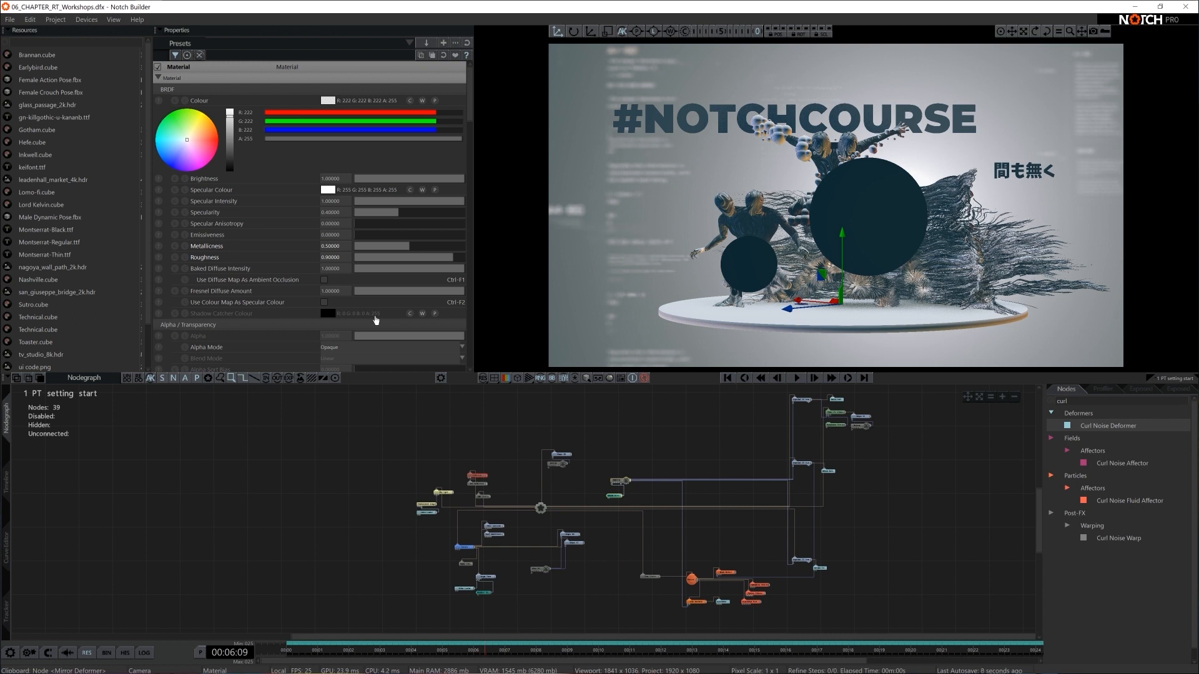
# - Remove all unused resources from the project
pyautogui.rightClick(51, 140)
pyautogui.click(101, 225)
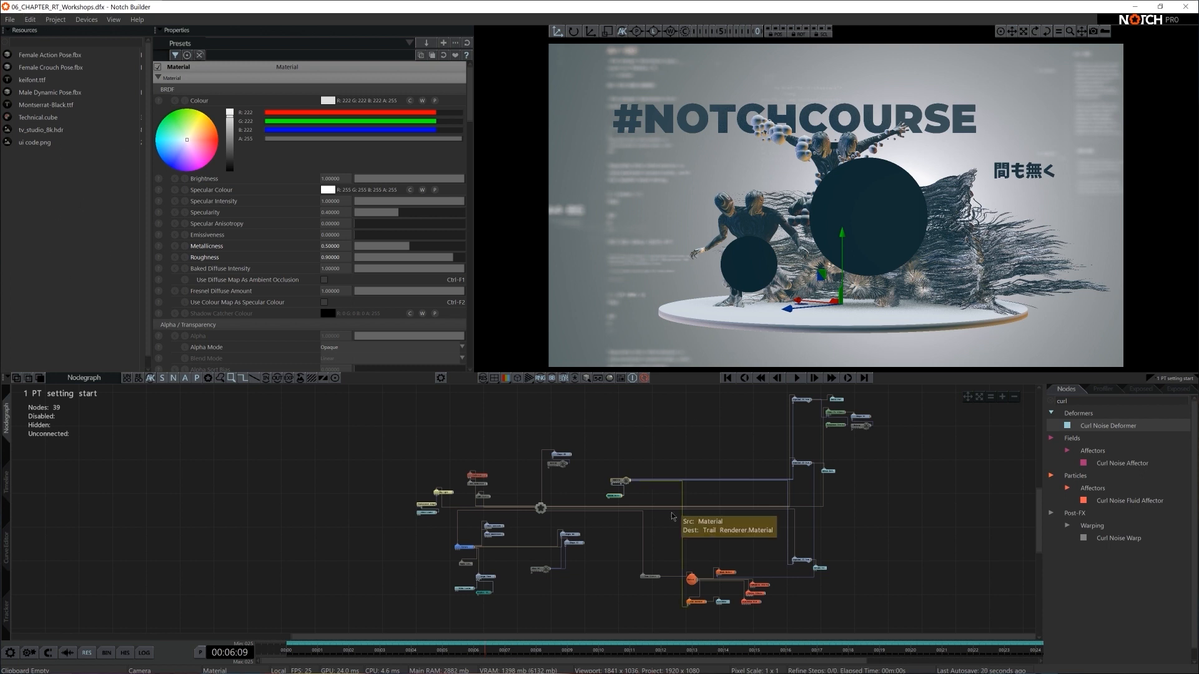
pyautogui.click(693, 426)
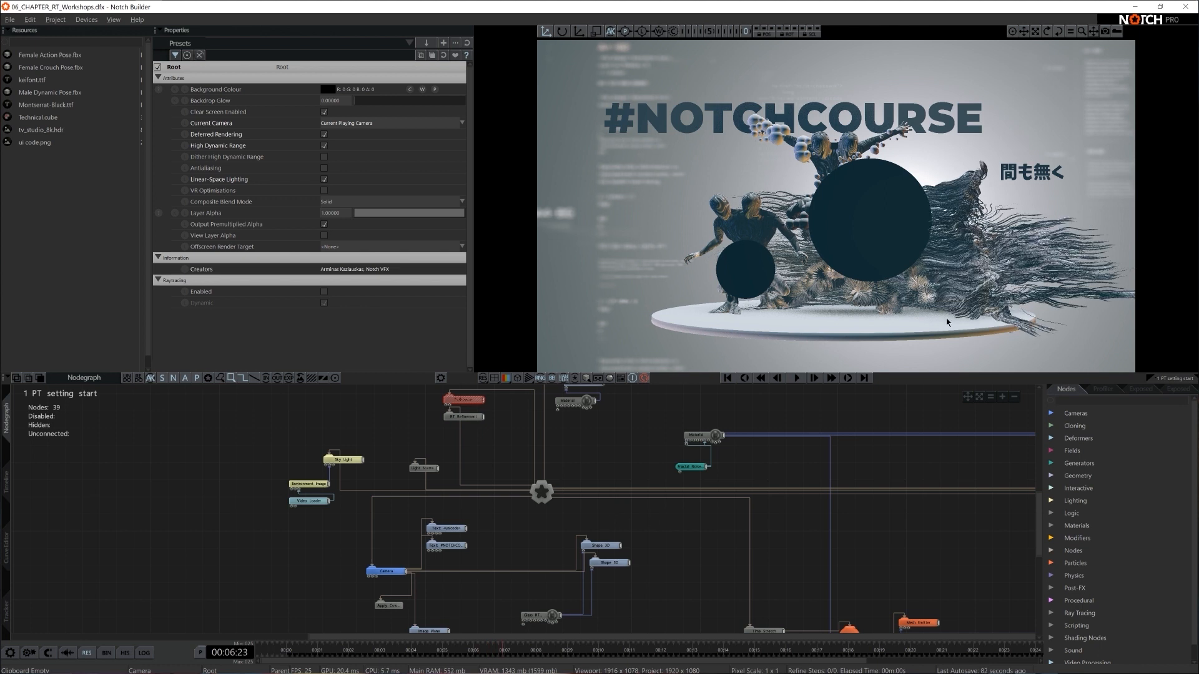
# - Disable the Light Scattering Beam node
pyautogui.moveTo(658, 562); pyautogui.dragTo(692, 477, button='middle')
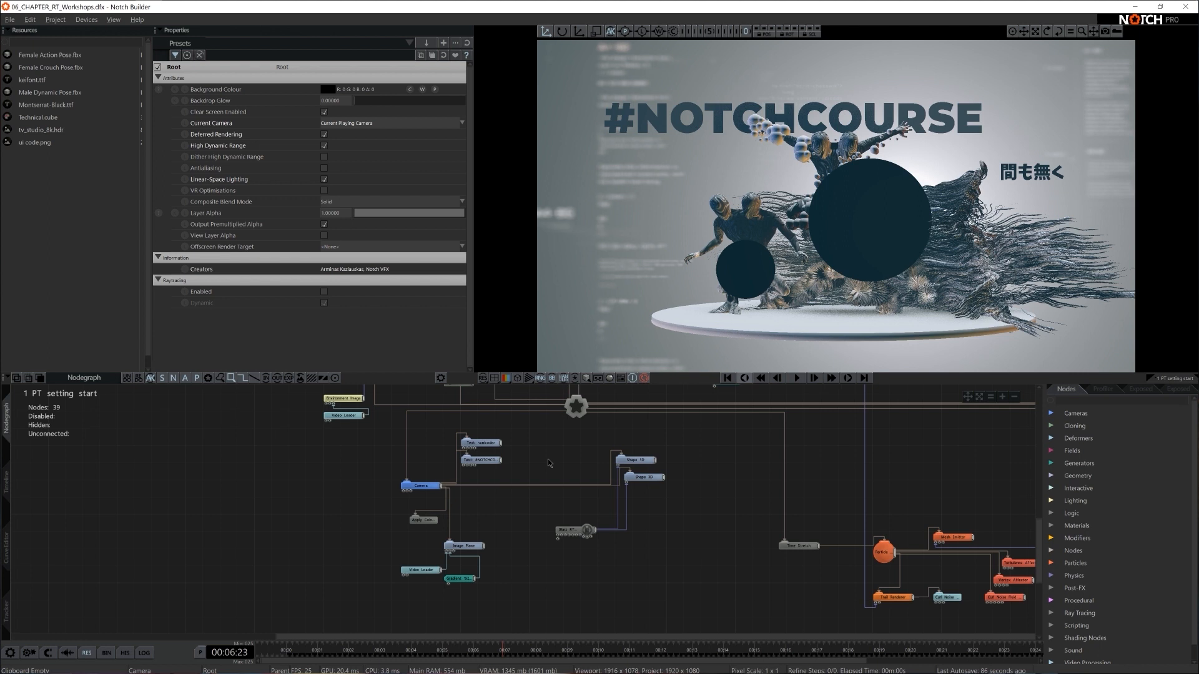
pyautogui.moveTo(454, 392); pyautogui.dragTo(428, 458, button='middle')
pyautogui.click(428, 449)
pyautogui.press('d')
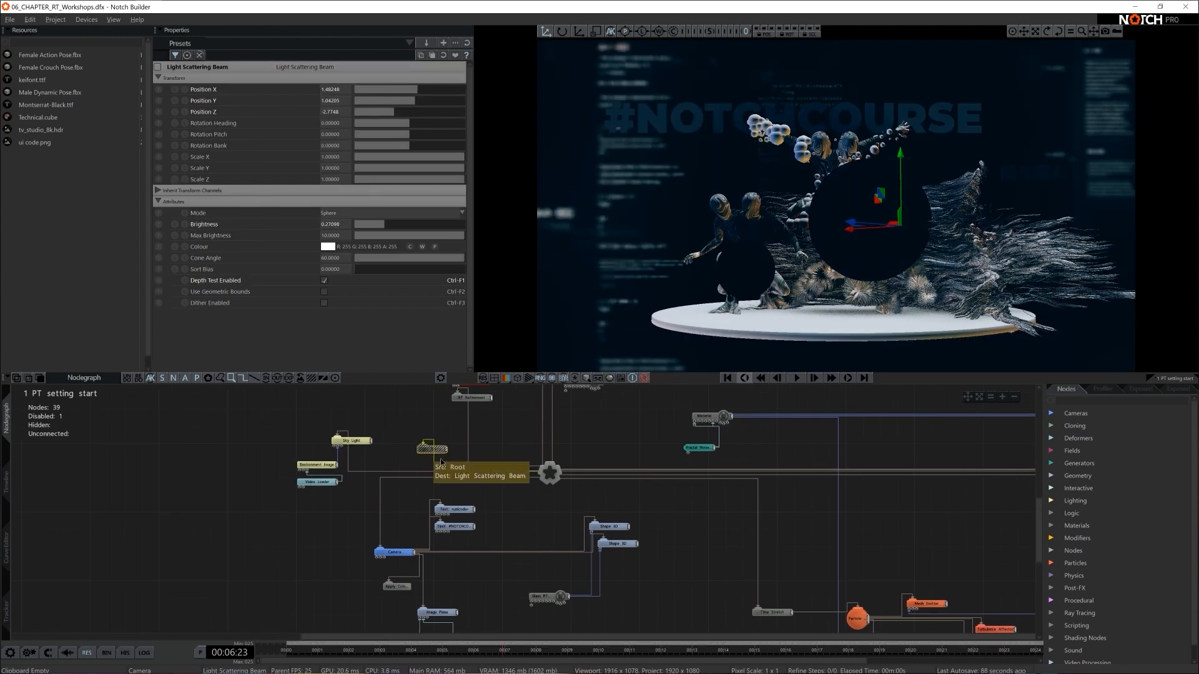
# - Add a second Image Plane as a child of the Camera and place it beside the glass material node
pyautogui.click(1091, 403)
pyautogui.write('imag')
pyautogui.press('BackSpace')
pyautogui.press('BackSpace')
pyautogui.press('BackSpace')
pyautogui.press('BackSpace')
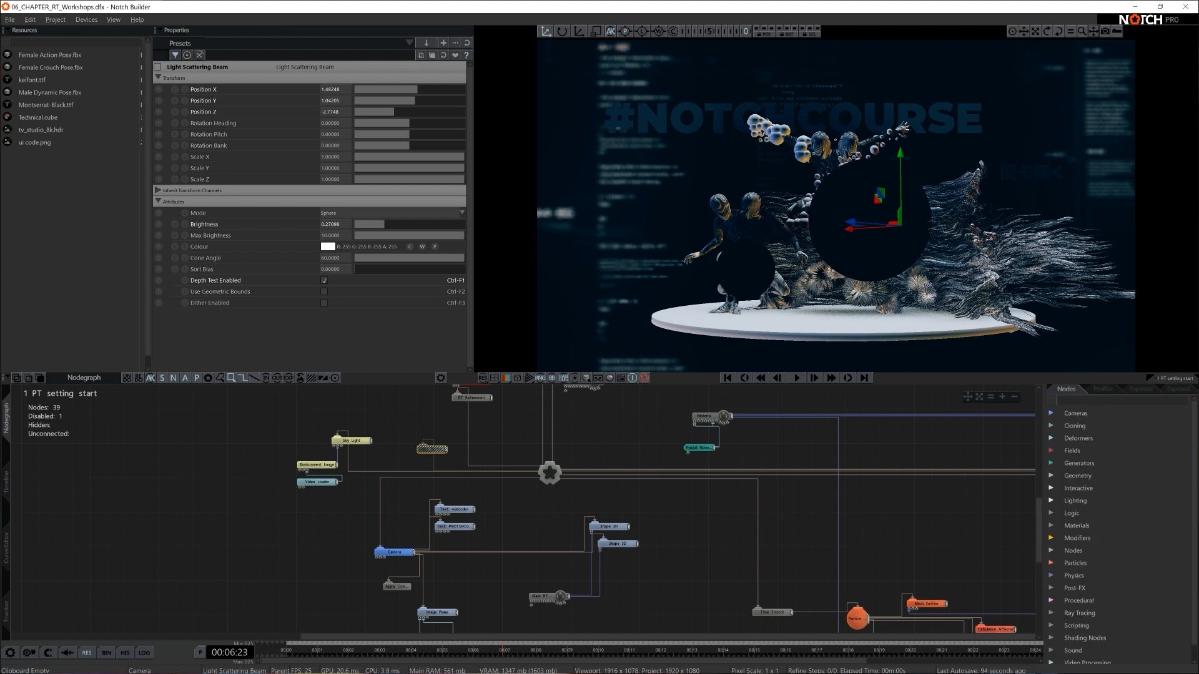
pyautogui.write('image pla')
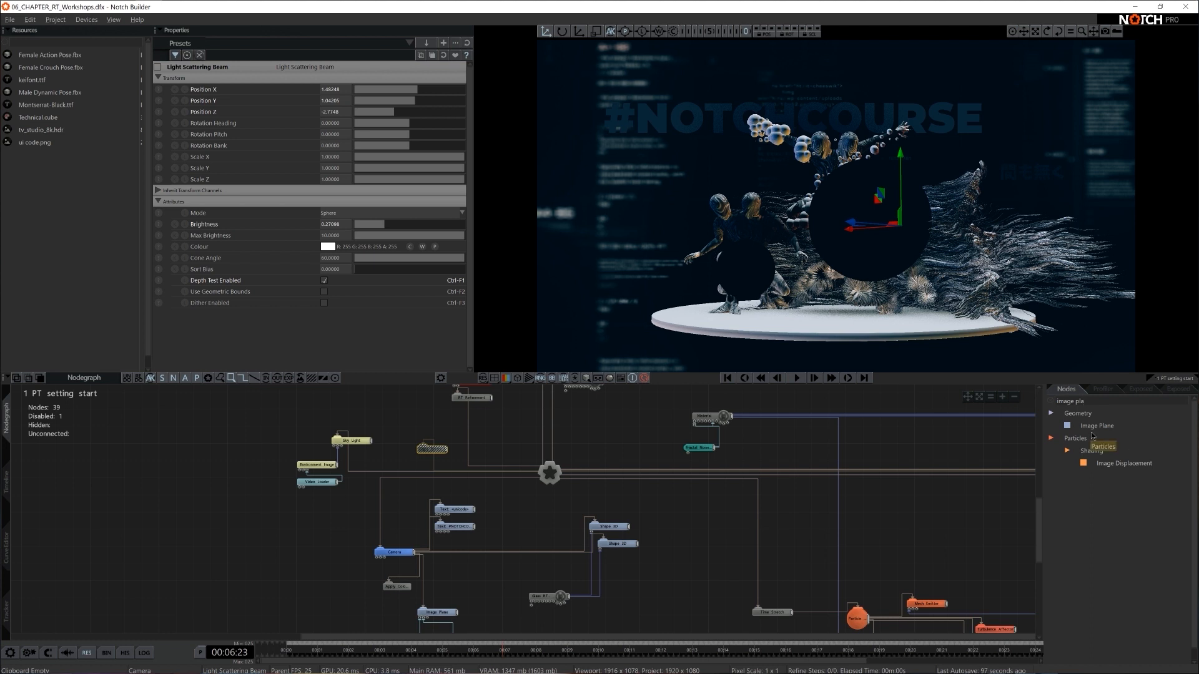
pyautogui.moveTo(1097, 425); pyautogui.dragTo(442, 585)
pyautogui.moveTo(448, 587); pyautogui.dragTo(620, 596)
# - Set the new Image Plane's Position Z to 20 and scale it up uniformly to about 11.5
pyautogui.moveTo(410, 113); pyautogui.dragTo(471, 114)
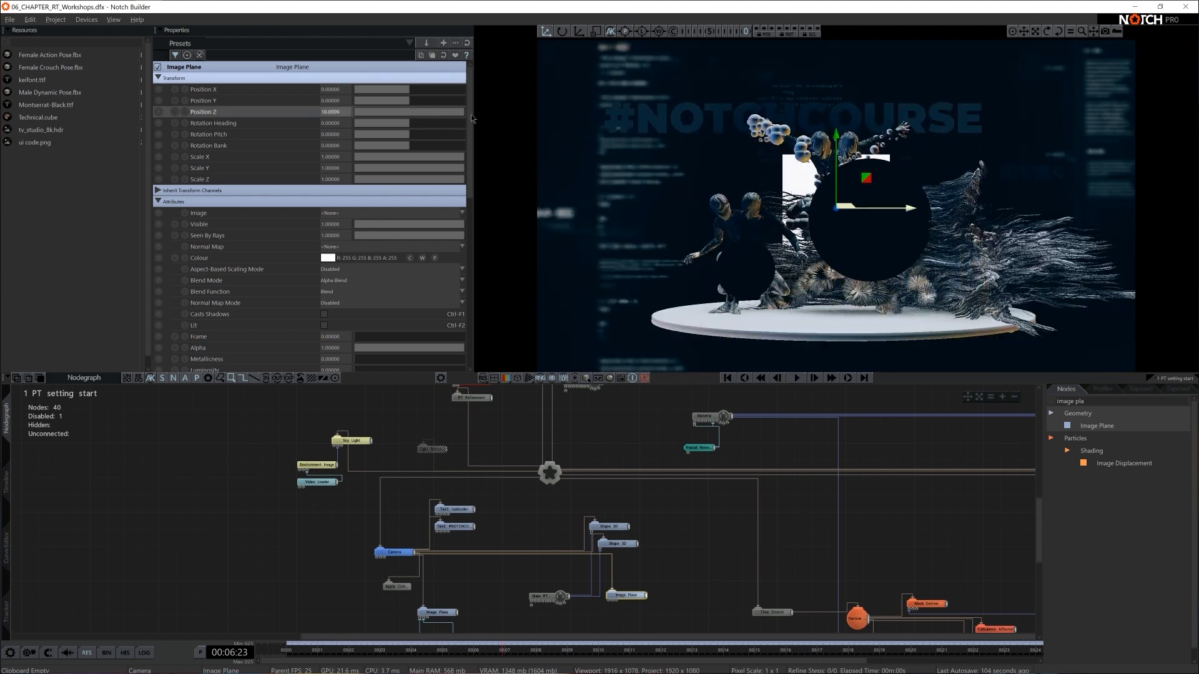
pyautogui.doubleClick(335, 113)
pyautogui.write('20')
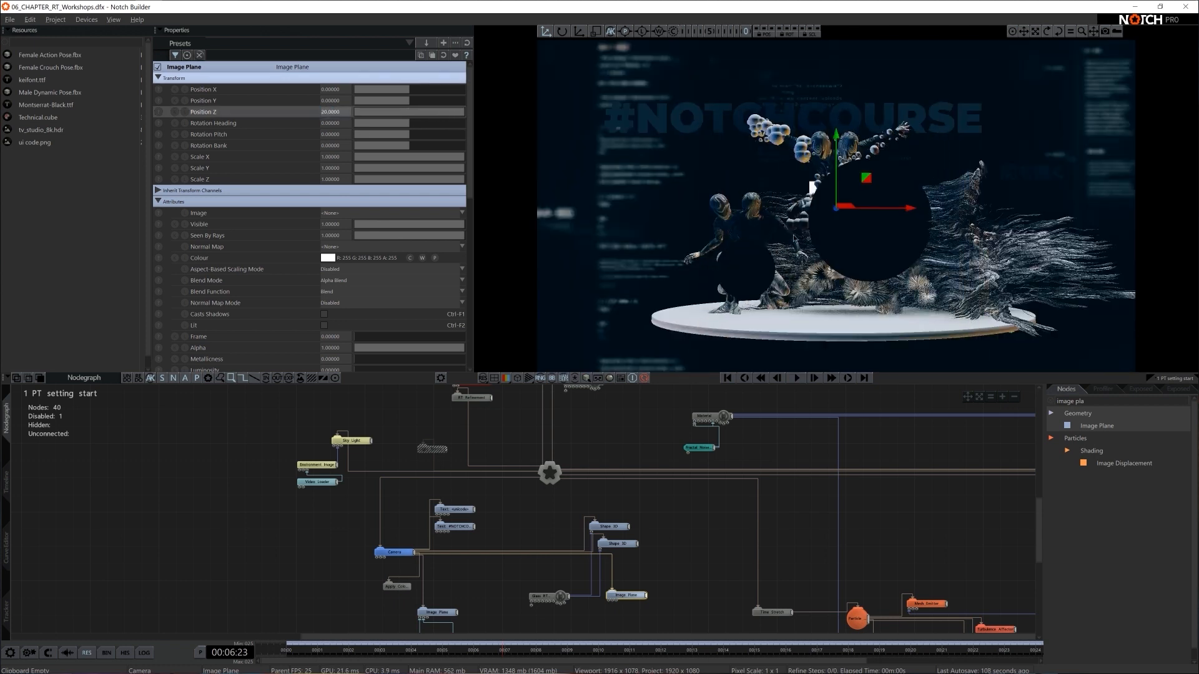
pyautogui.press('Return')
pyautogui.moveTo(996, 211); pyautogui.dragTo(1049, 211)
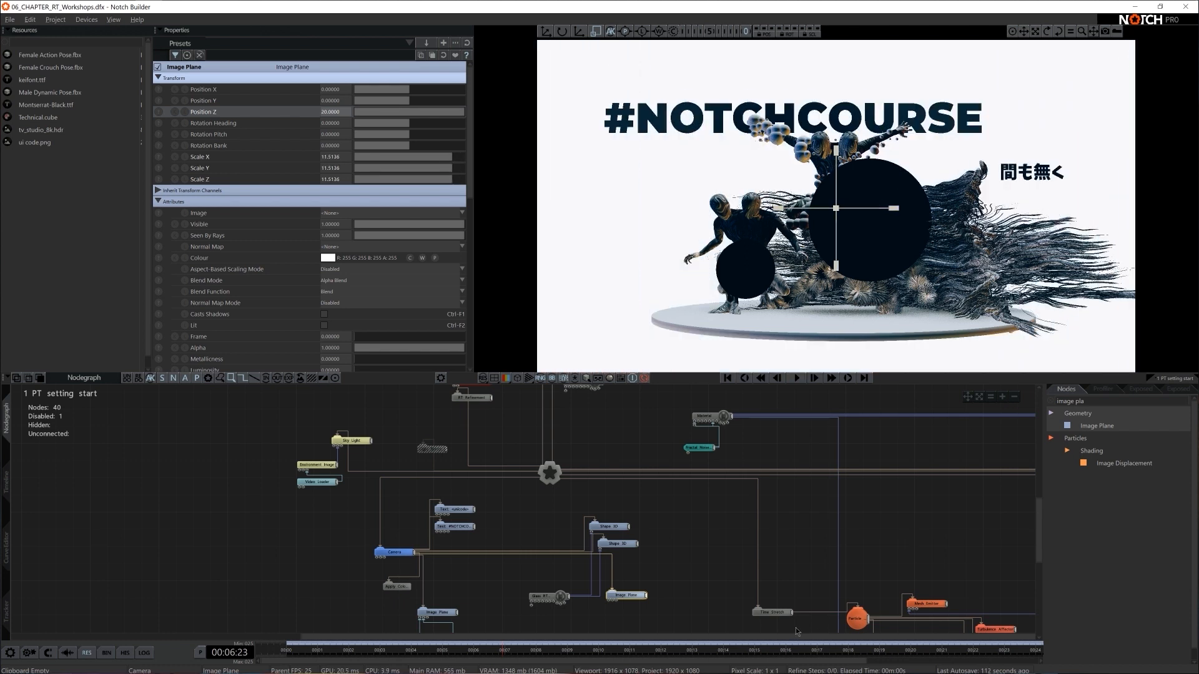
# - Move the new Image Plane clear of the glass material node and connect a new Gradient generator to it
pyautogui.scroll(5, 600, 624)
pyautogui.moveTo(682, 527); pyautogui.dragTo(503, 588)
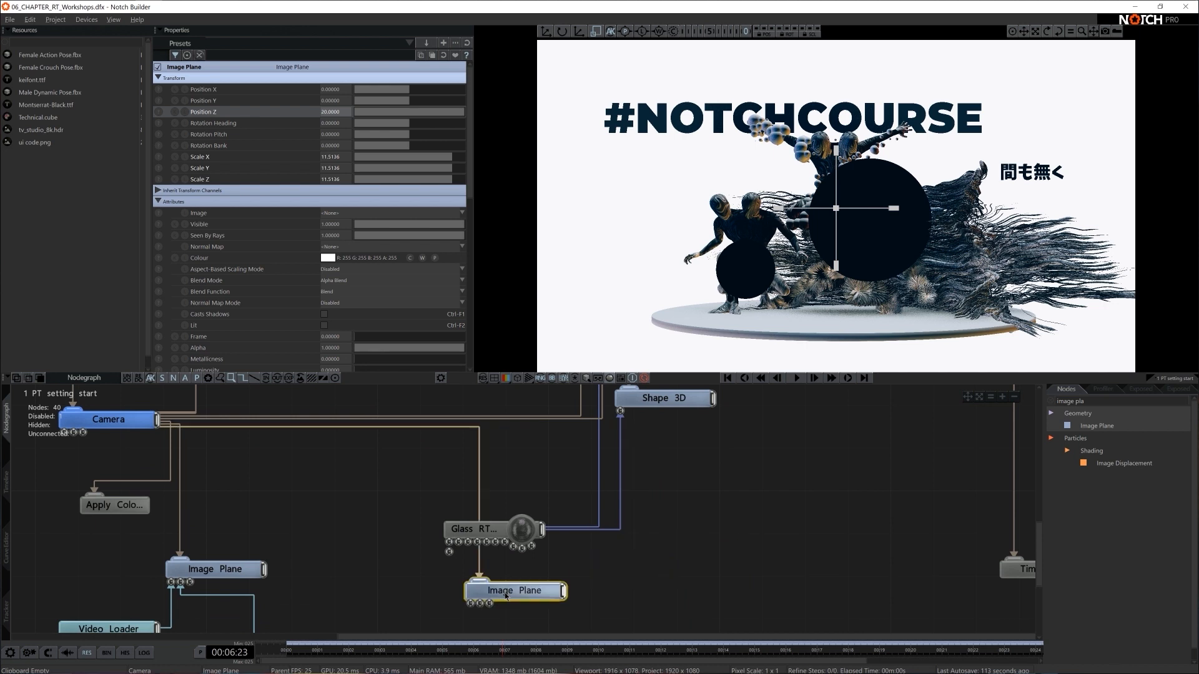
pyautogui.moveTo(503, 588); pyautogui.dragTo(613, 505, button='middle')
pyautogui.moveTo(622, 513); pyautogui.dragTo(517, 560)
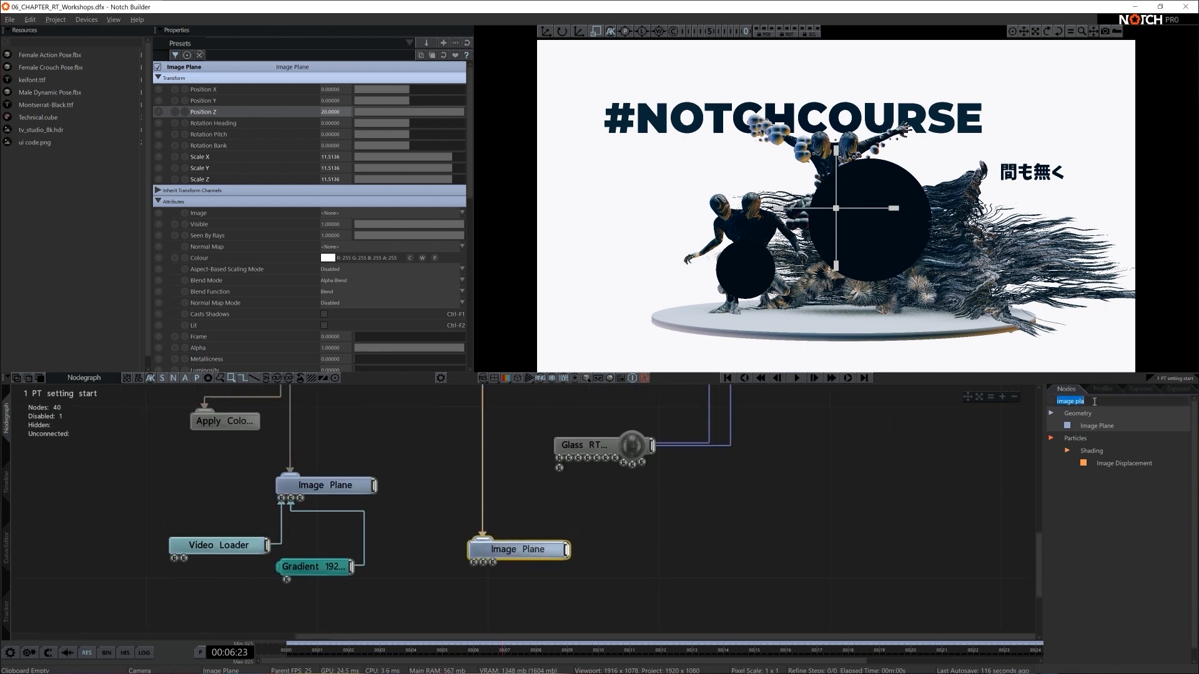
pyautogui.write('gradient')
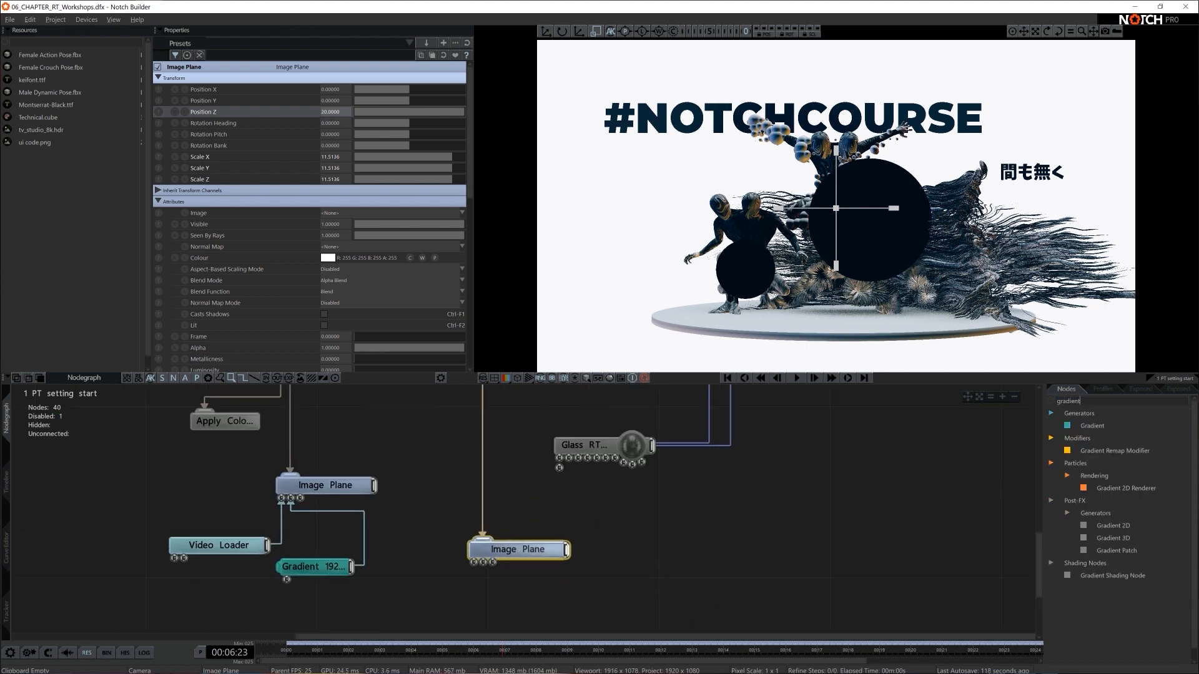
pyautogui.moveTo(1099, 426); pyautogui.dragTo(474, 563)
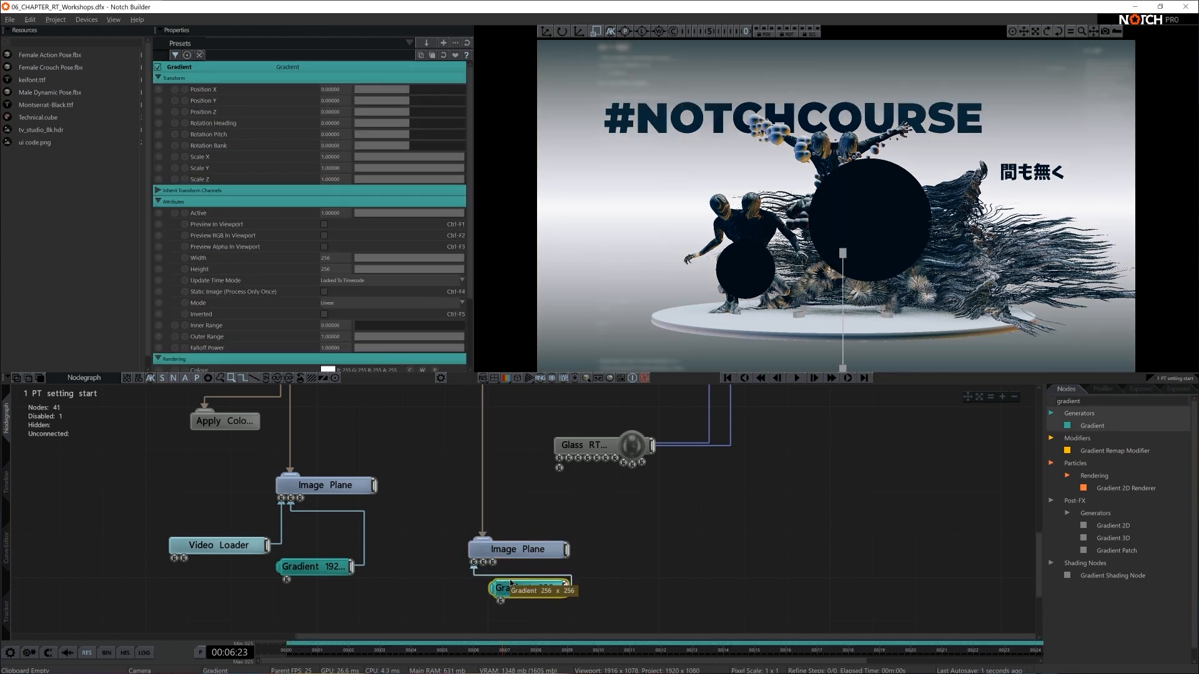
# - Set the new Gradient's Width and Height to 1920 and its Mode to Radial
pyautogui.click(334, 258)
pyautogui.write('1920')
pyautogui.press('Tab')
pyautogui.write('19120')
pyautogui.press('Return')
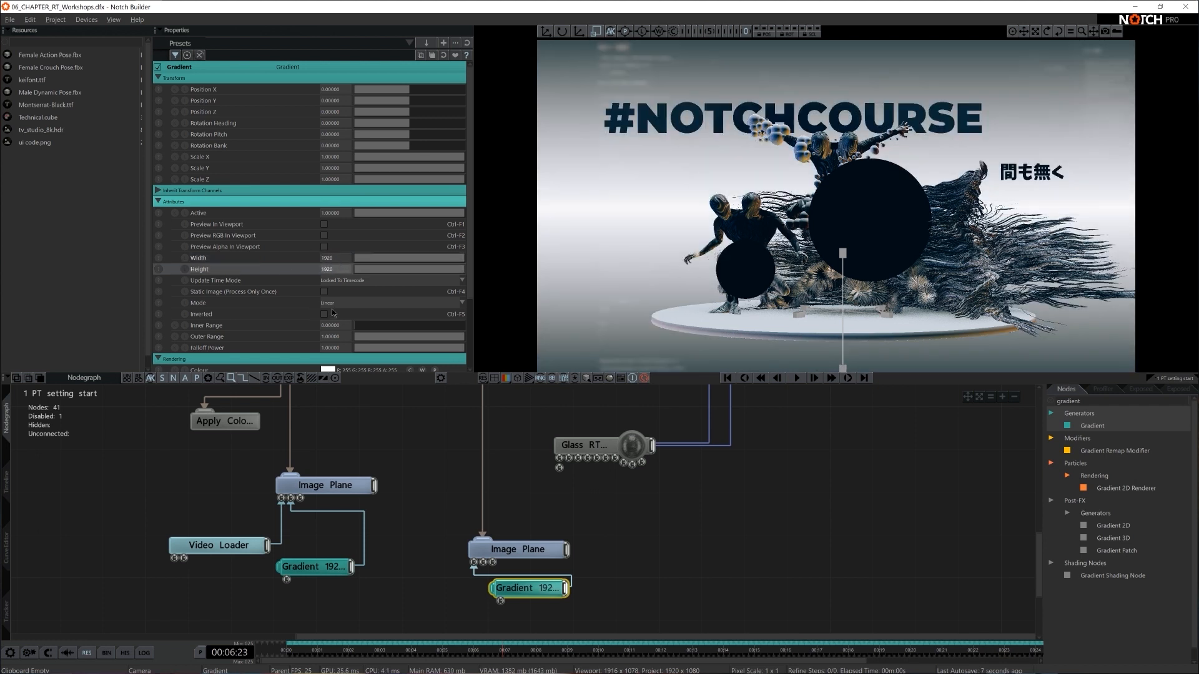
pyautogui.click(375, 303)
pyautogui.click(350, 314)
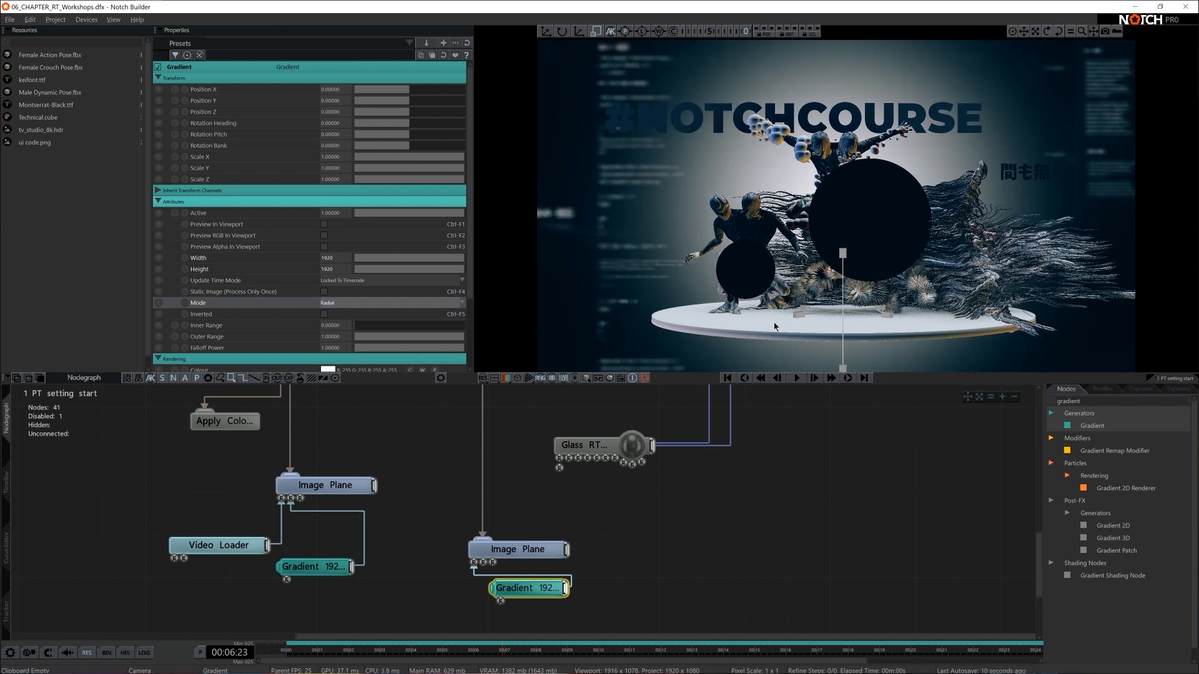
# - Shift the radial Gradient to about 0.159 in X and 0.062 in Y, and widen its Outer Range to about 1.318
pyautogui.click(546, 31)
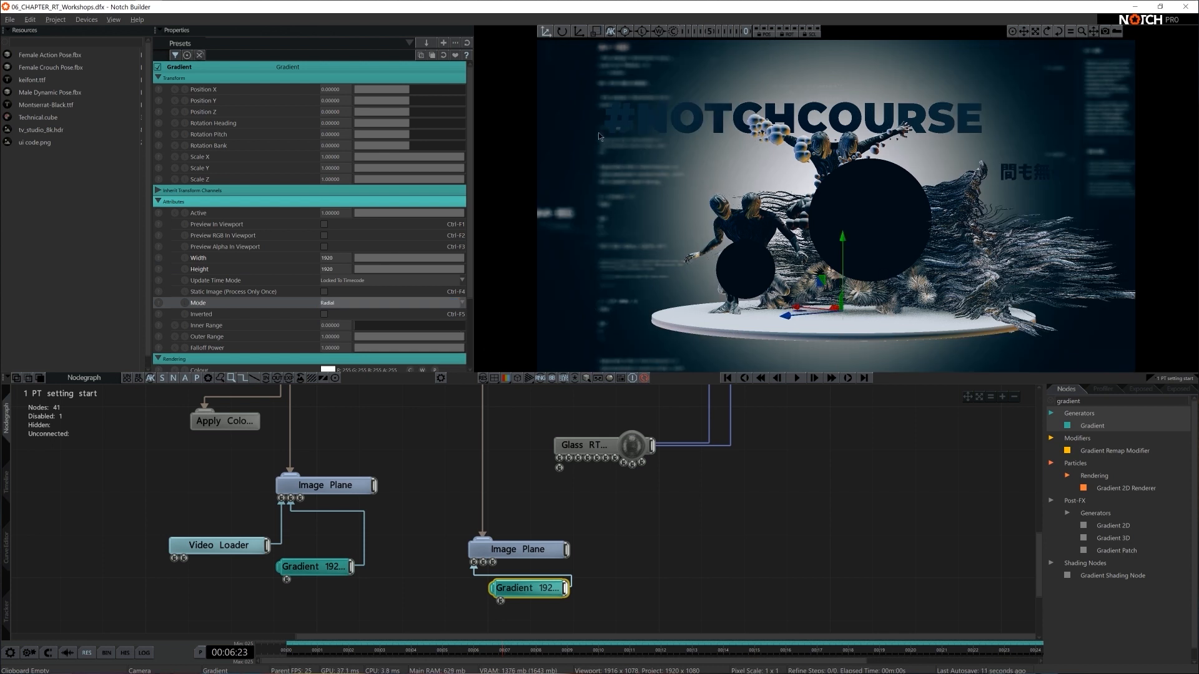
pyautogui.moveTo(817, 284); pyautogui.dragTo(764, 292)
pyautogui.moveTo(447, 336); pyautogui.dragTo(500, 339)
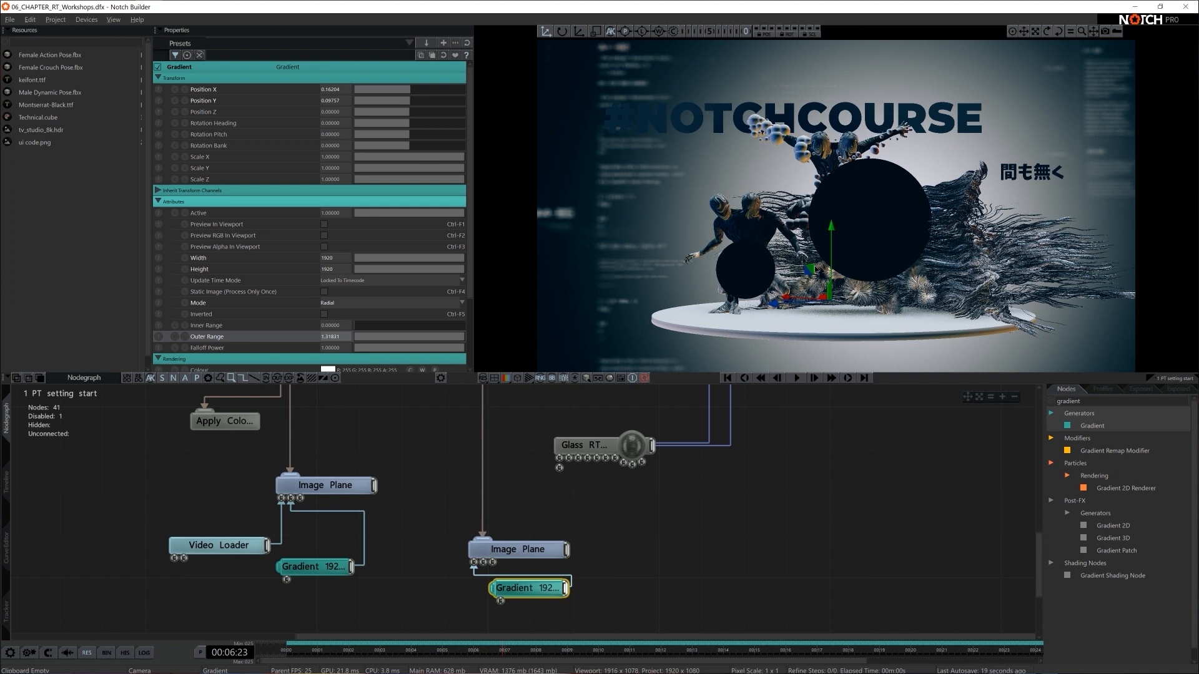
pyautogui.moveTo(810, 271); pyautogui.dragTo(810, 275)
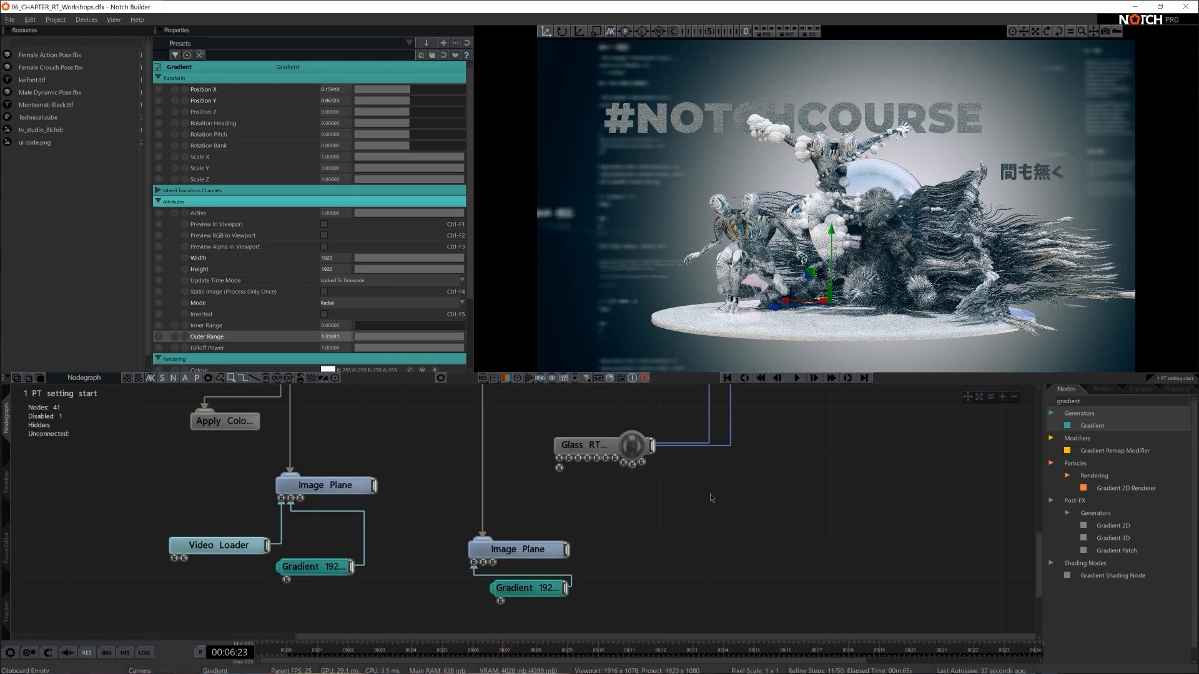
# - Turn off AI Denoising on the RT Refinement node
pyautogui.click(708, 508)
pyautogui.hotkey('ctrl', 'r')
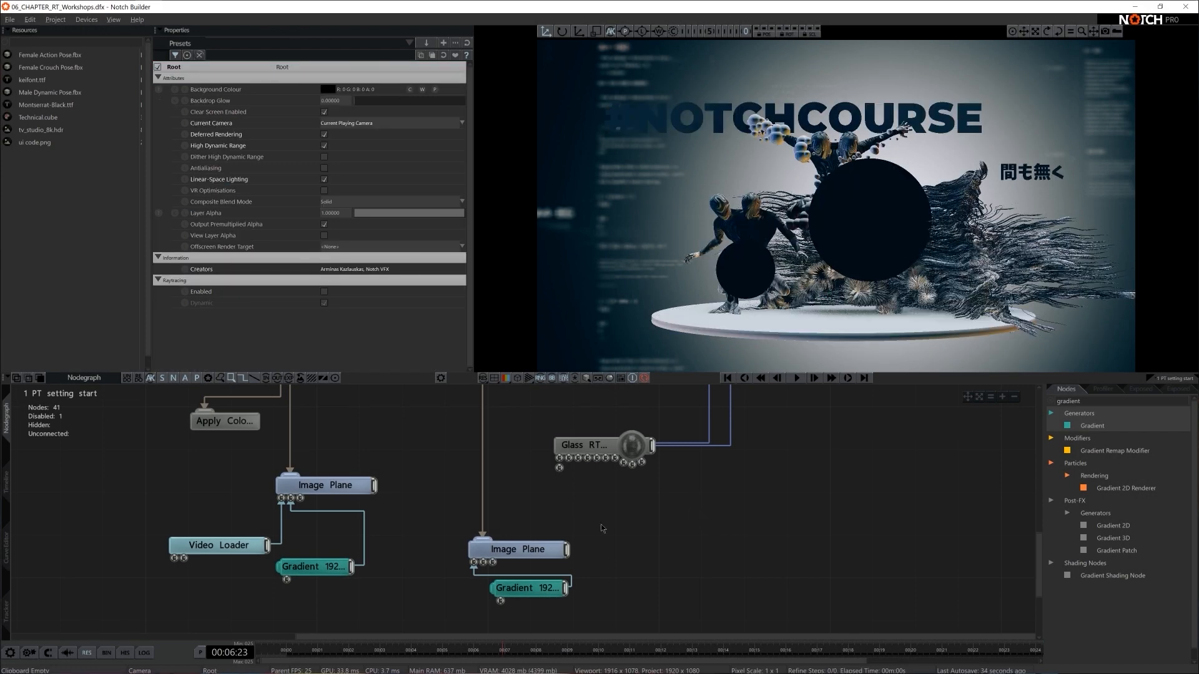
pyautogui.scroll(-4, 602, 530)
pyautogui.moveTo(727, 541); pyautogui.dragTo(798, 585, button='middle')
pyautogui.moveTo(677, 487); pyautogui.dragTo(560, 549, button='middle')
pyautogui.click(506, 444)
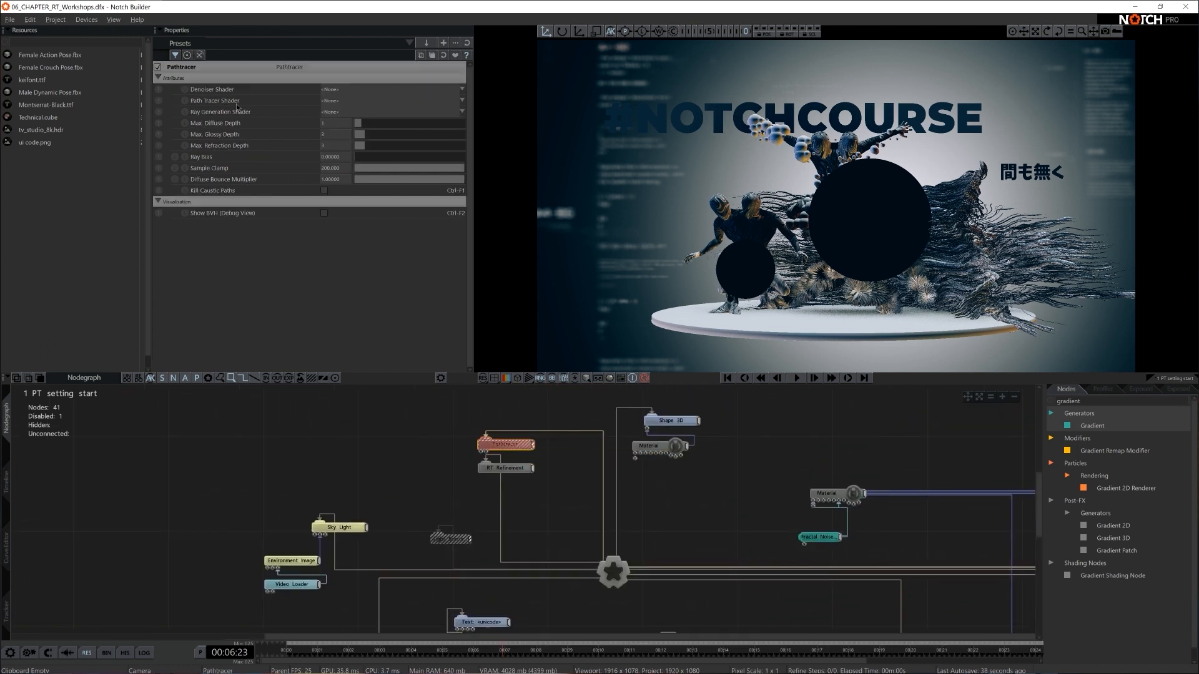
pyautogui.click(511, 470)
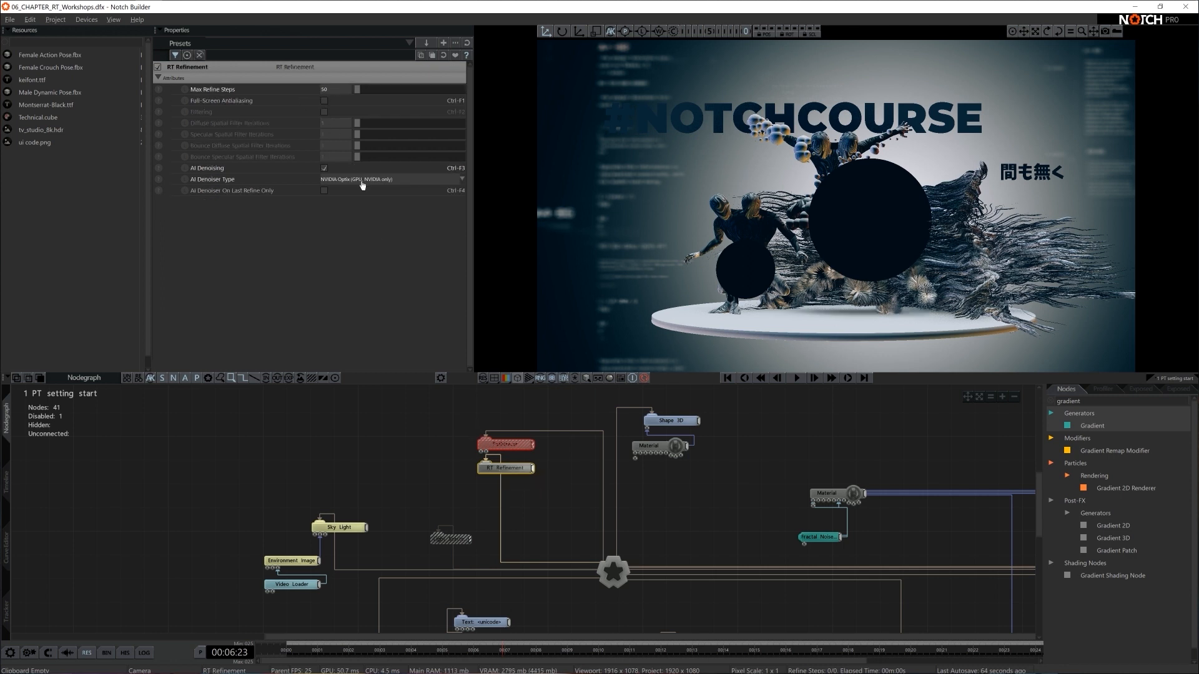
pyautogui.click(324, 170)
# - Examine the #NOTCHCOURSE Text node in the path-traced render without denoising
pyautogui.scroll(-1, 548, 530)
pyautogui.moveTo(552, 531); pyautogui.dragTo(537, 455, button='middle')
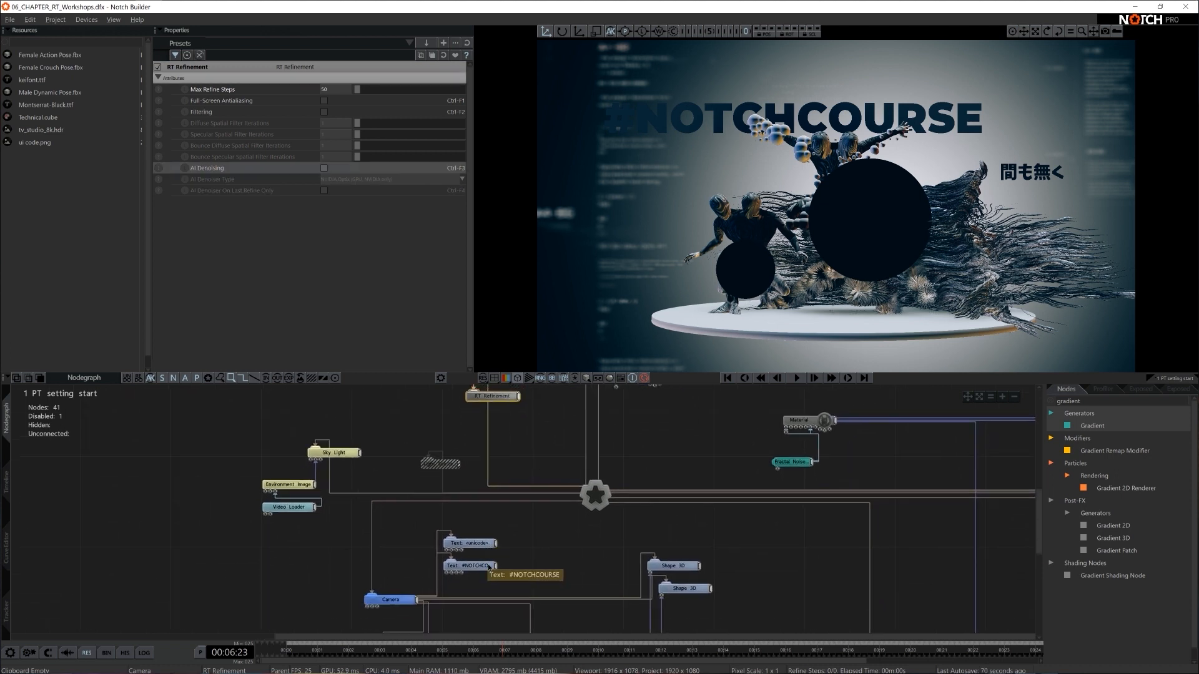
pyautogui.click(490, 566)
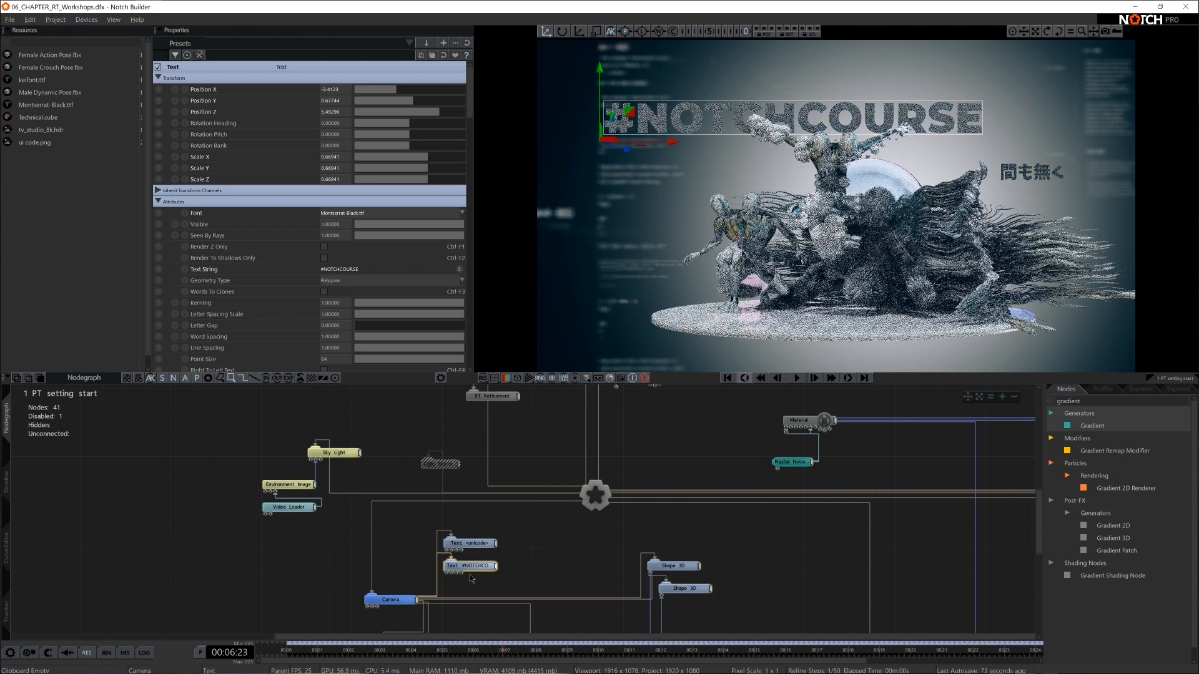
pyautogui.click(522, 568)
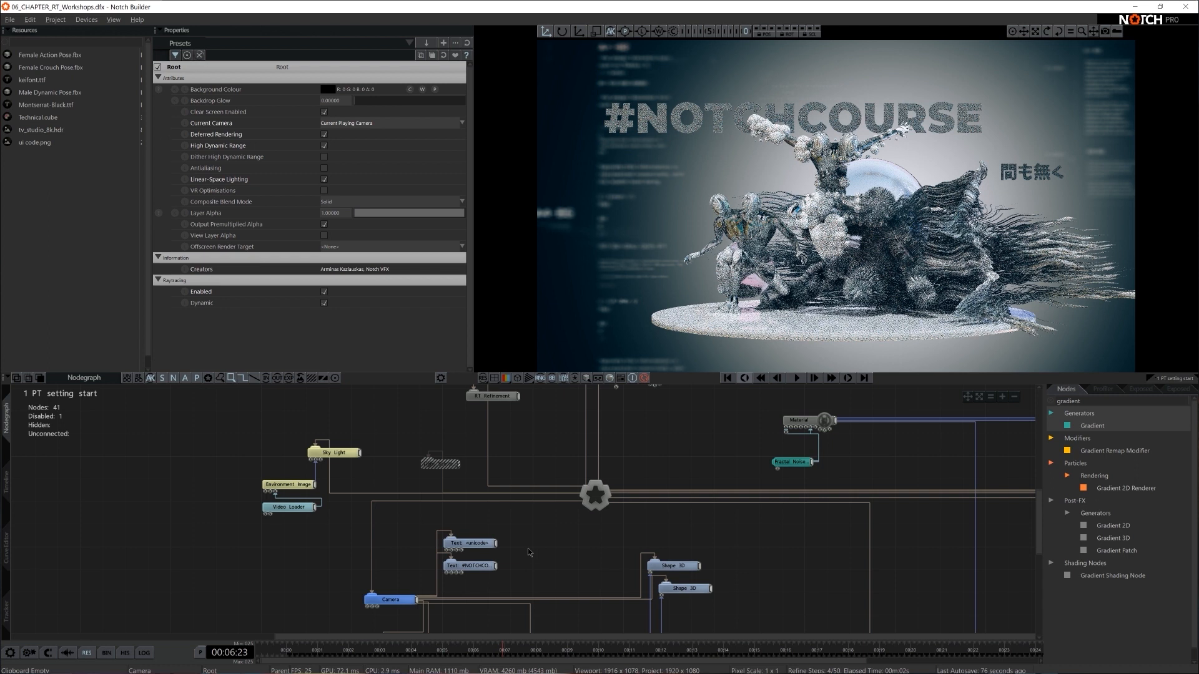
# - Darken the #NOTCHCOURSE text's material colour to a grey of about RGB 62, and turn ray tracing back on
pyautogui.click(478, 566)
pyautogui.moveTo(470, 97); pyautogui.dragTo(479, 196)
pyautogui.click(327, 115)
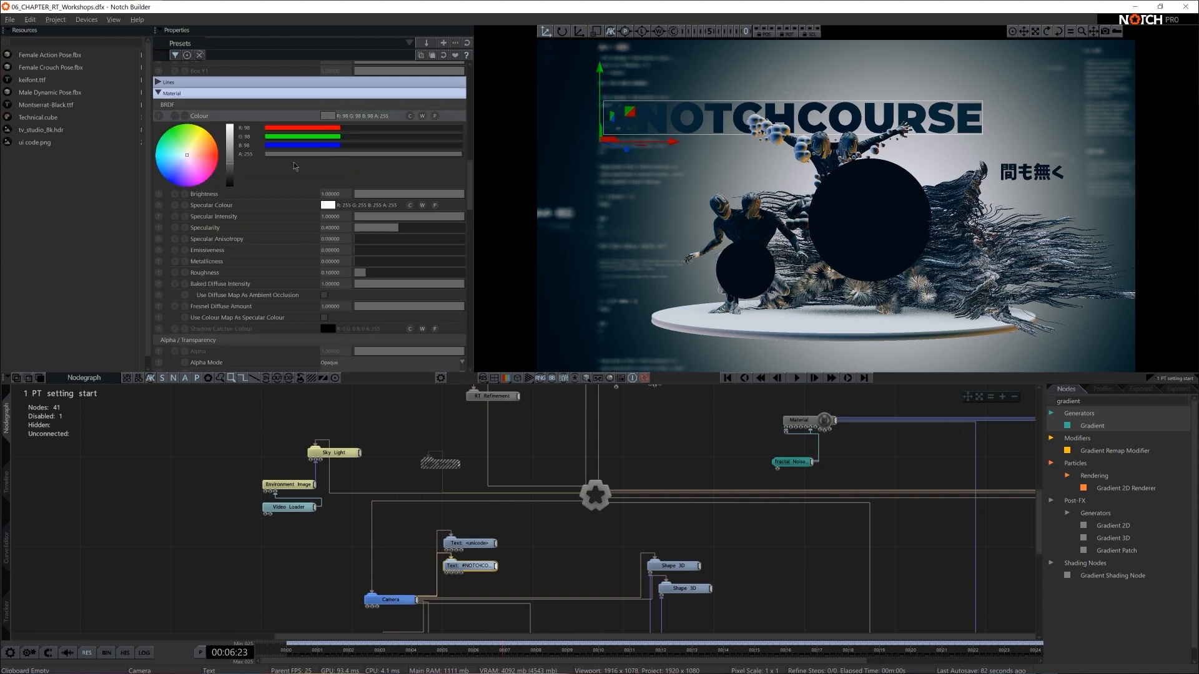
pyautogui.click(230, 168)
pyautogui.moveTo(230, 170); pyautogui.dragTo(230, 175)
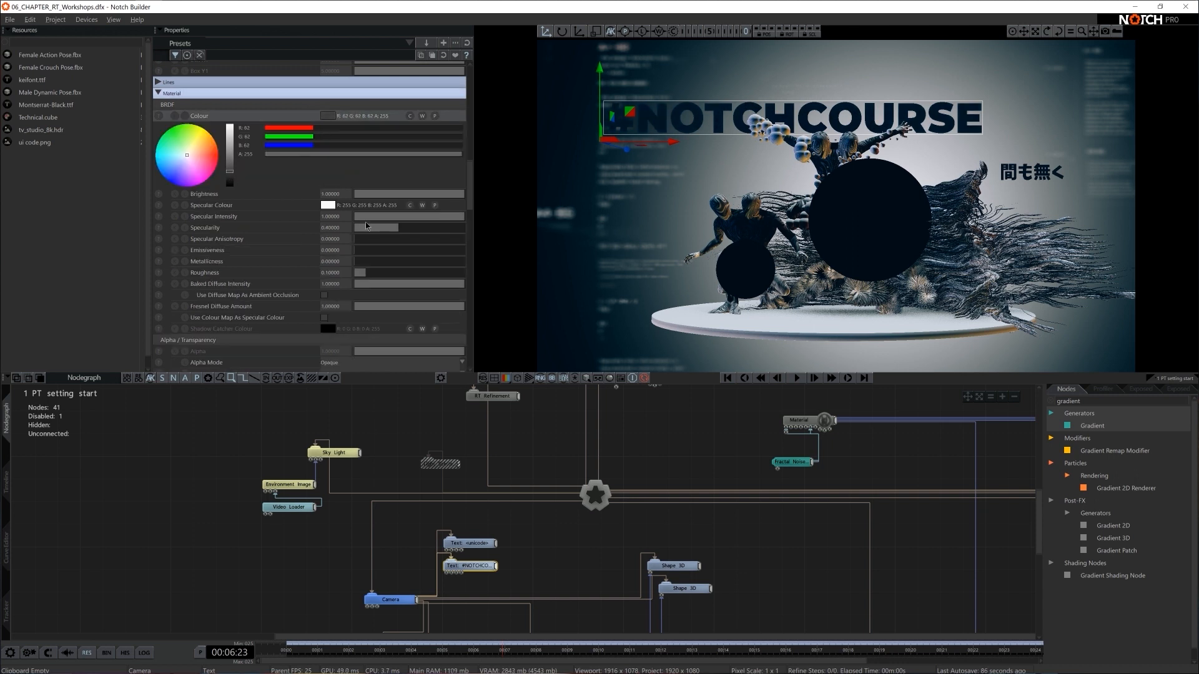
pyautogui.click(762, 560)
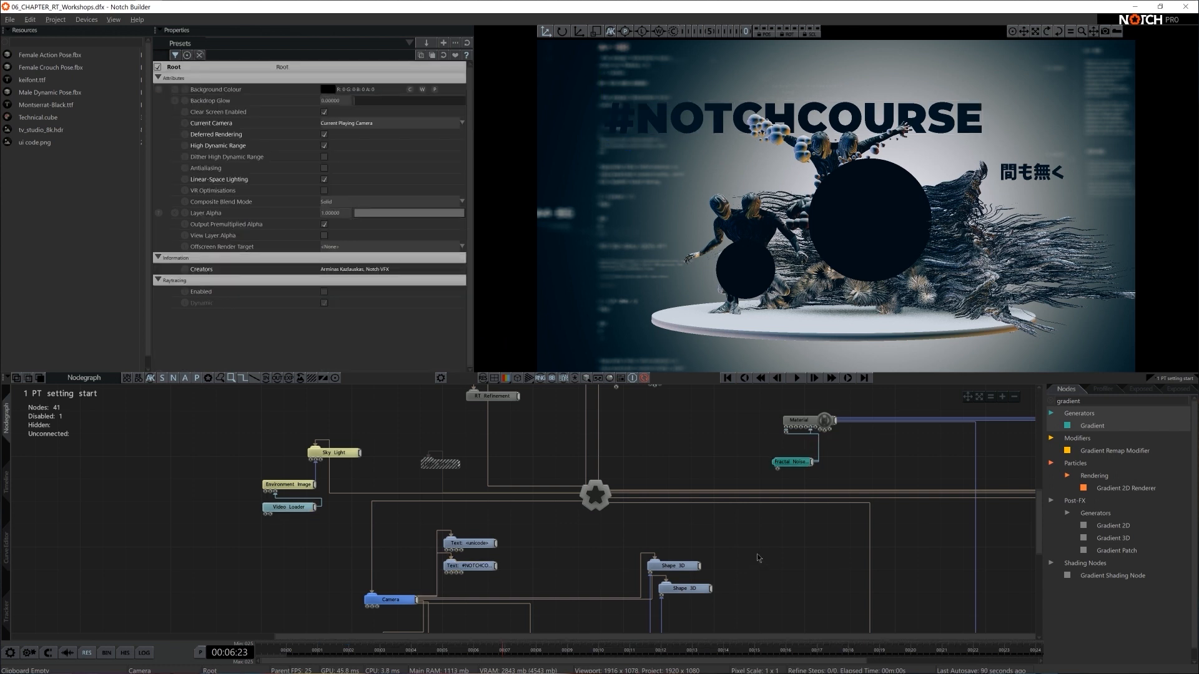
pyautogui.hotkey('ctrl', 'r')
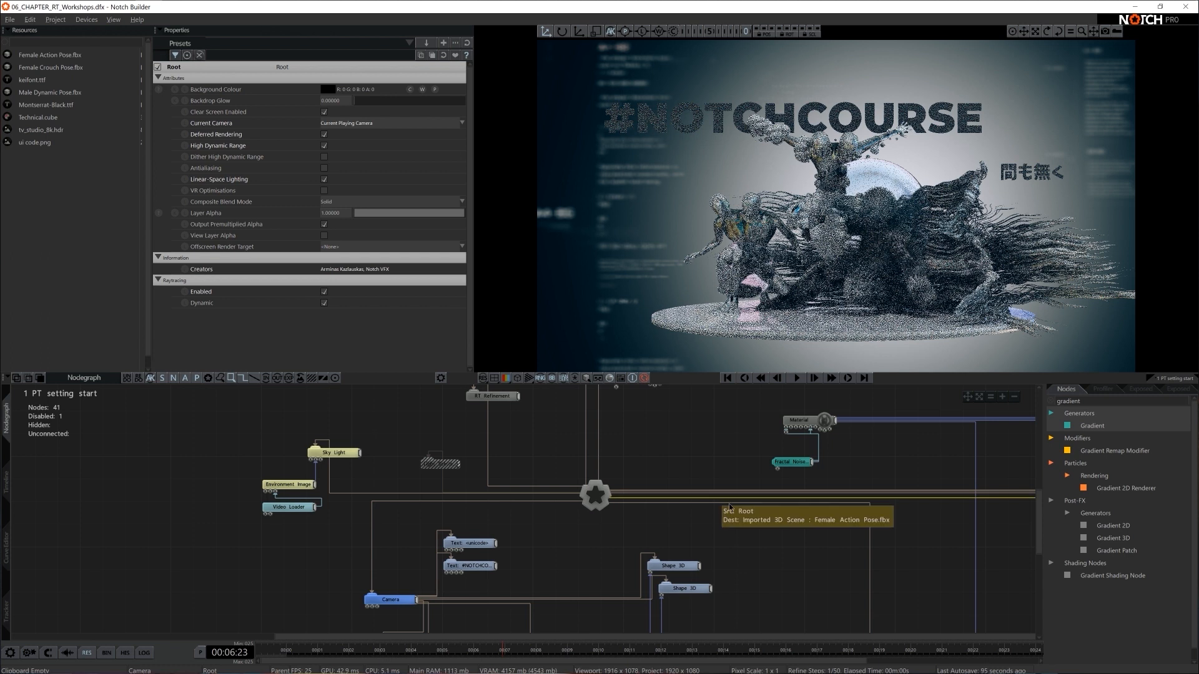
# - Set up a still render with 3 antialias passes and 800 raytrace refine steps
pyautogui.hotkey('ctrl', 'shift', 'r')
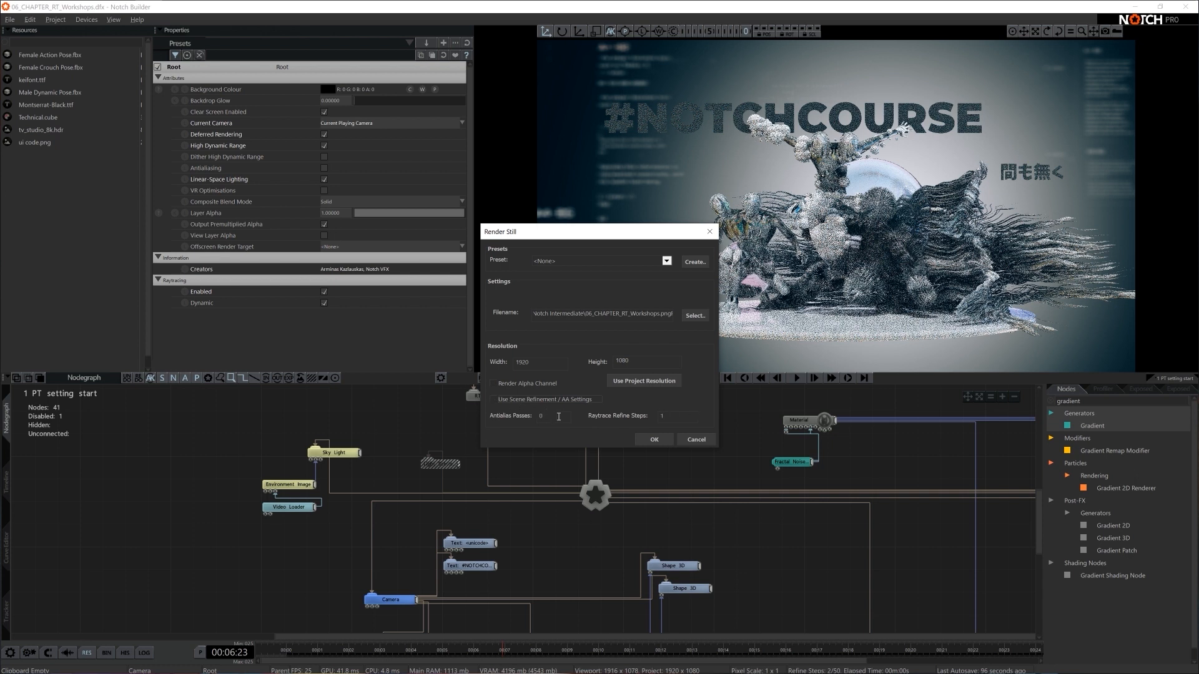
pyautogui.moveTo(562, 417); pyautogui.dragTo(529, 422)
pyautogui.write('3')
pyautogui.moveTo(683, 418); pyautogui.dragTo(653, 419)
pyautogui.write('500')
pyautogui.moveTo(678, 422); pyautogui.dragTo(644, 418)
pyautogui.write('800')
# - Set the still's output to 06_CHAPTER_RT_Workshops.png on the Desktop and render it
pyautogui.click(695, 316)
pyautogui.scroll(2, 534, 355)
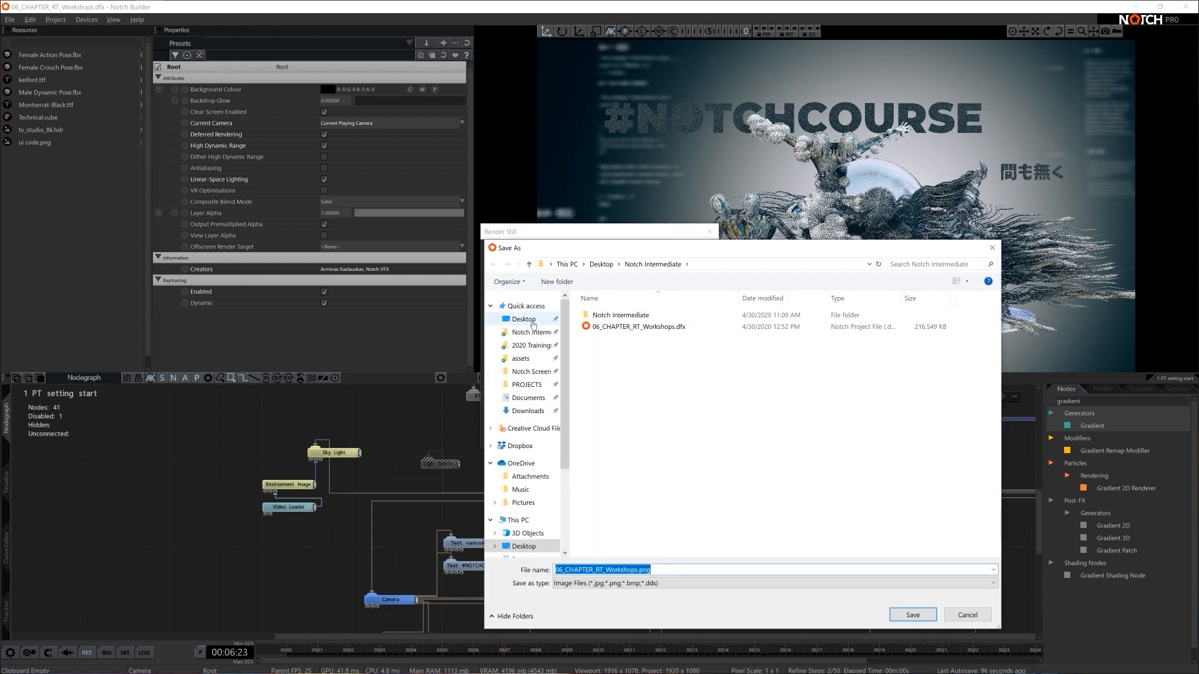
pyautogui.click(524, 319)
pyautogui.click(912, 615)
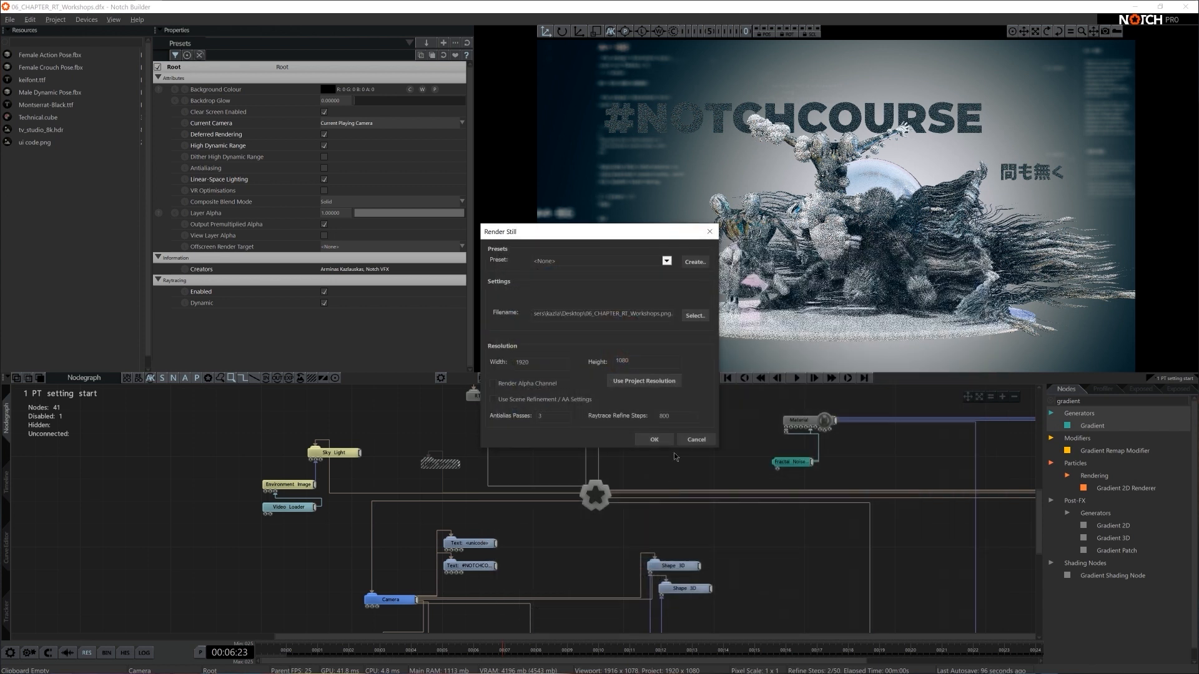
pyautogui.click(652, 436)
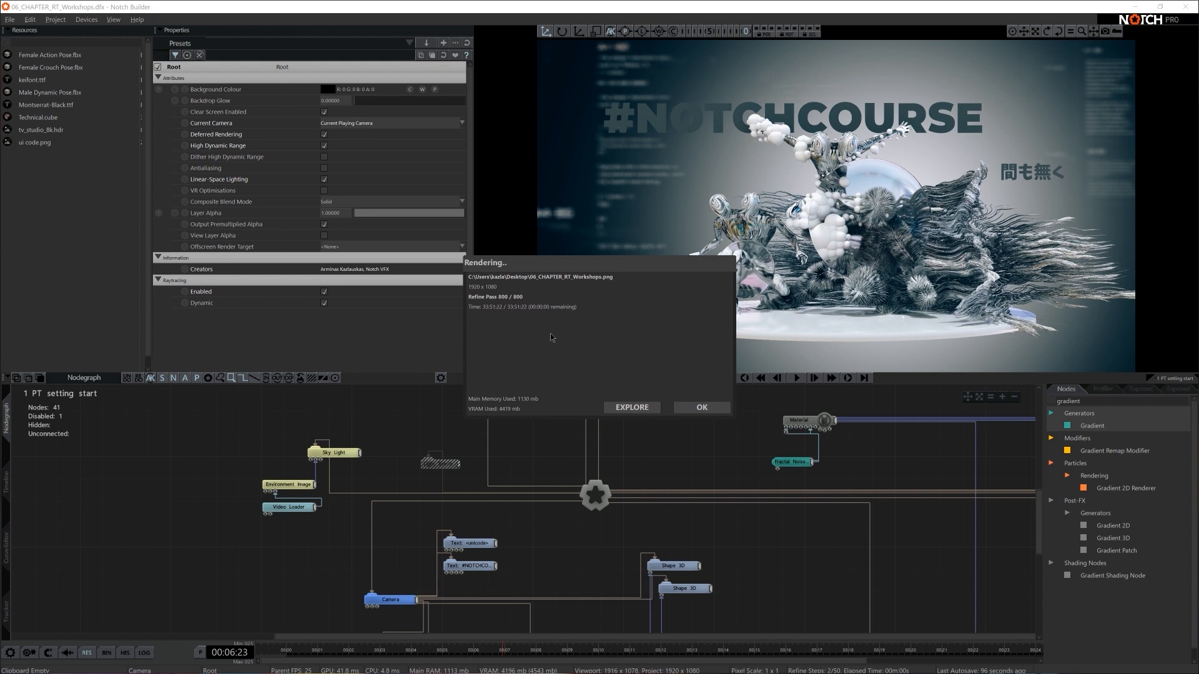
pyautogui.click(698, 408)
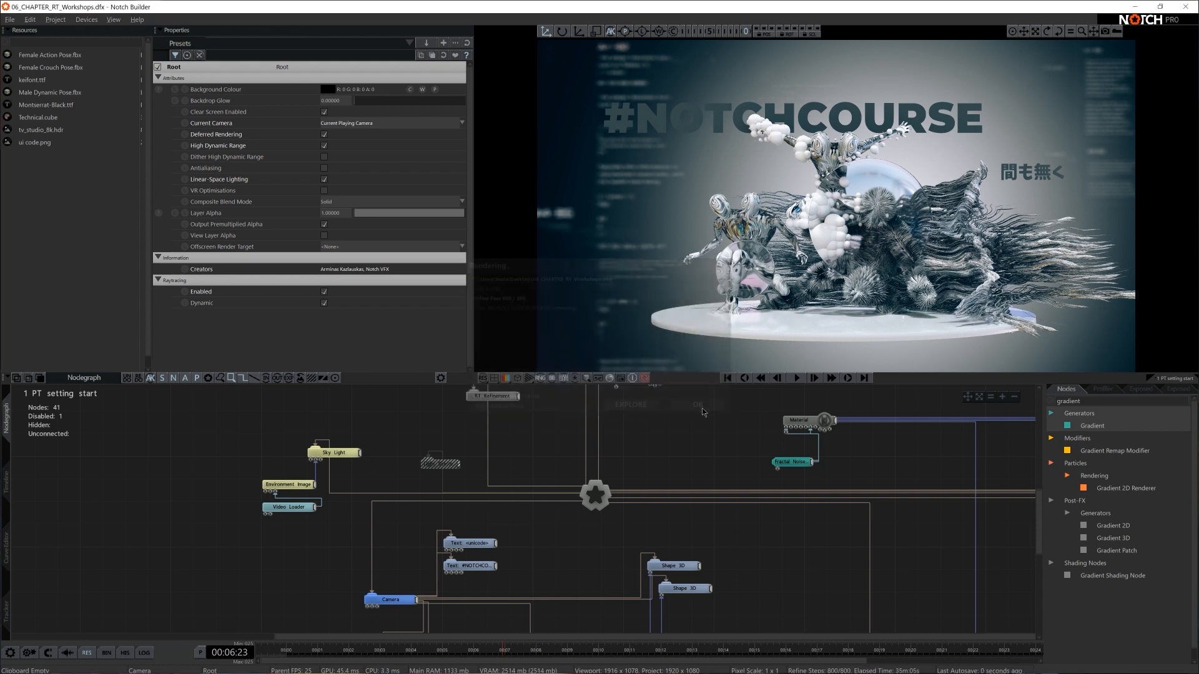
# - Switch to File Explorer and open the rendered 06_CHAPTER_RT_Workshops.png from the Desktop folder
pyautogui.press('super+e')
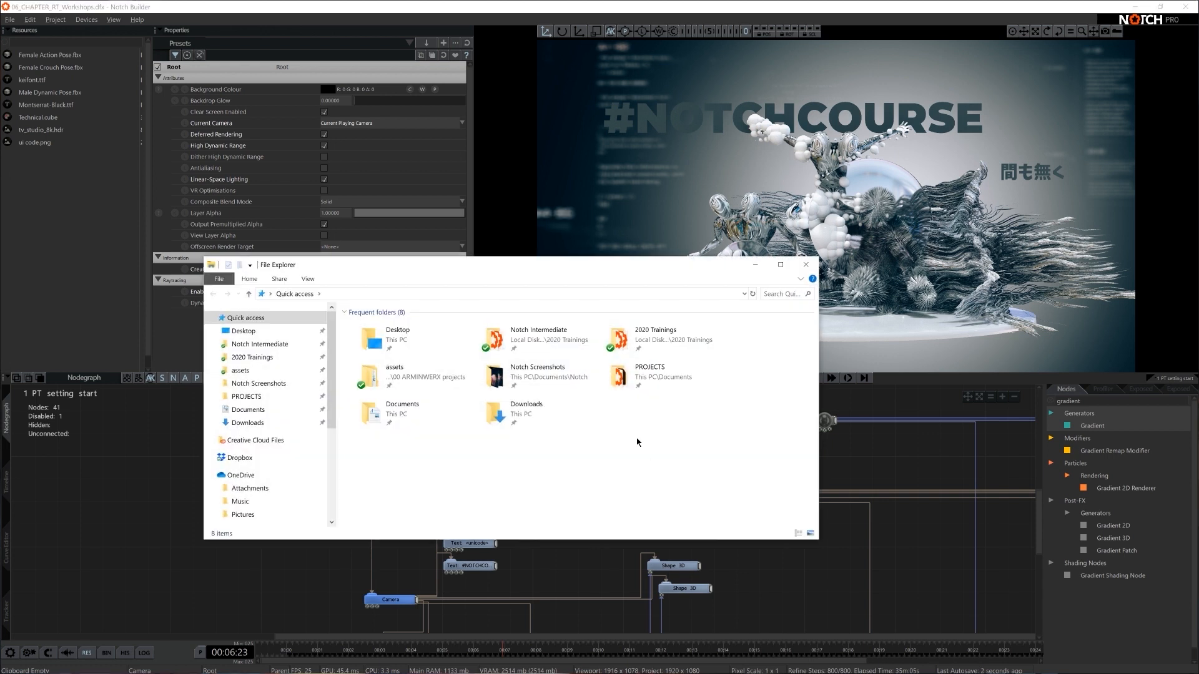
pyautogui.click(263, 335)
pyautogui.doubleClick(509, 356)
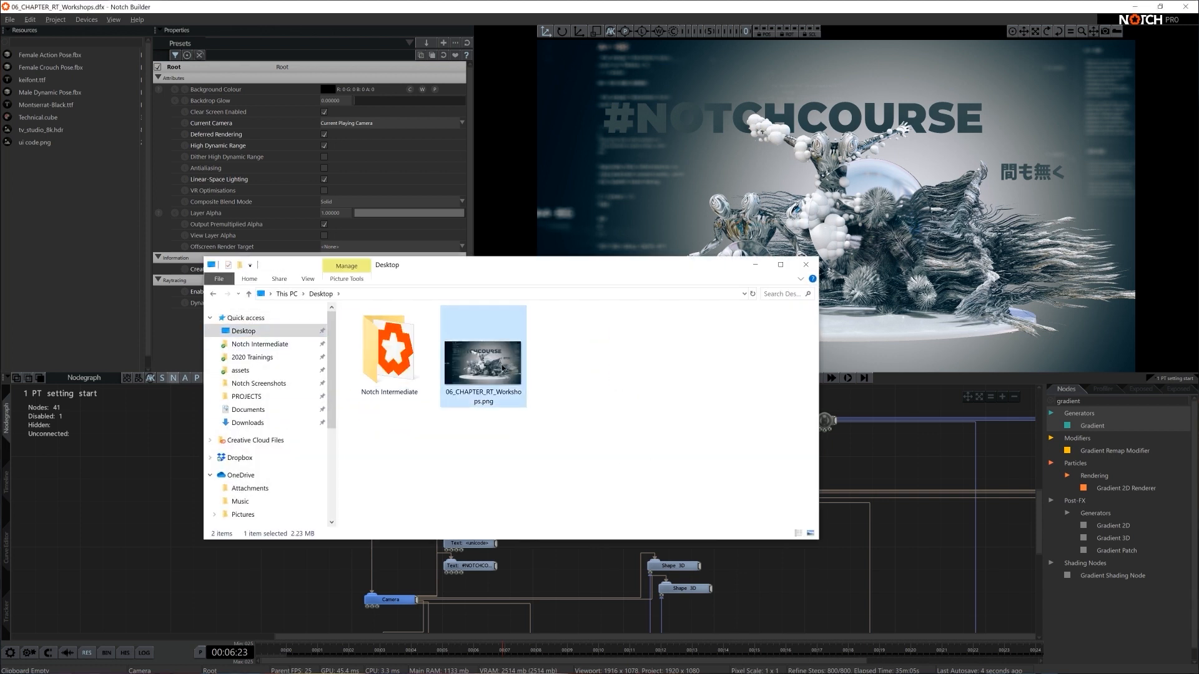